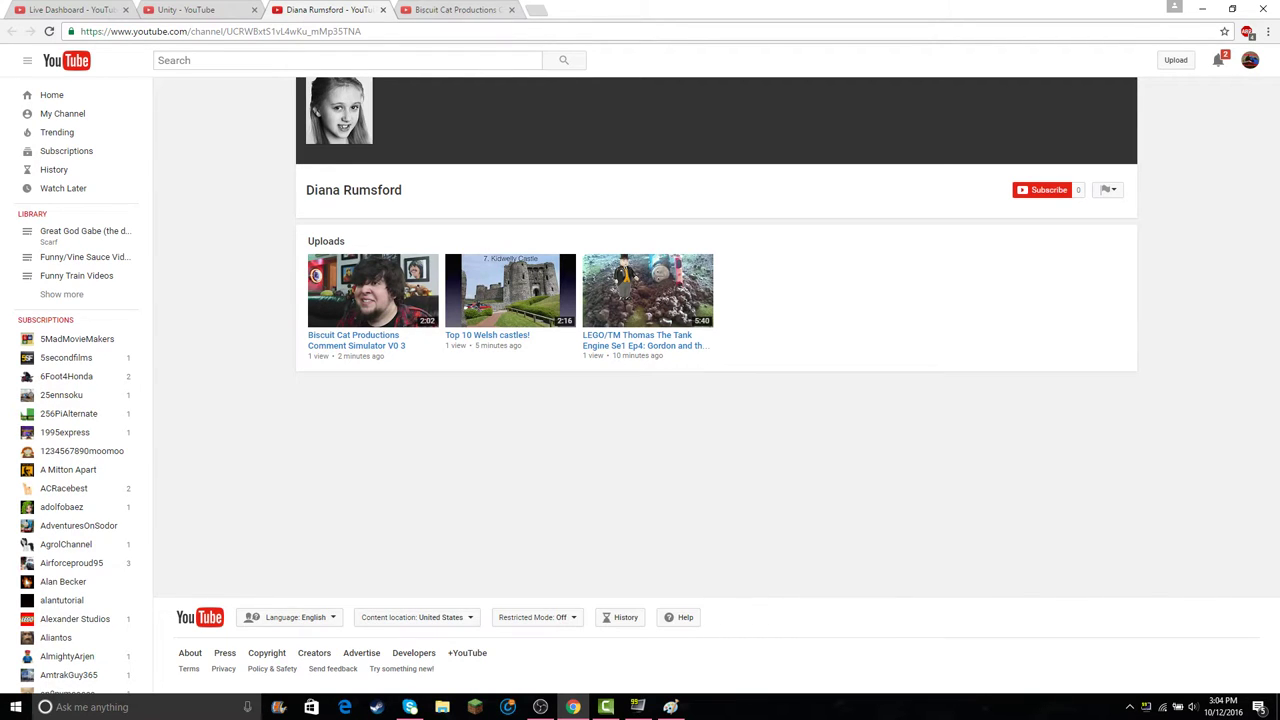
- Check the broadcasting software and the live stream's status on the Live Dashboard, returning to the uploader's channel page
click(540, 707)
click(540, 707)
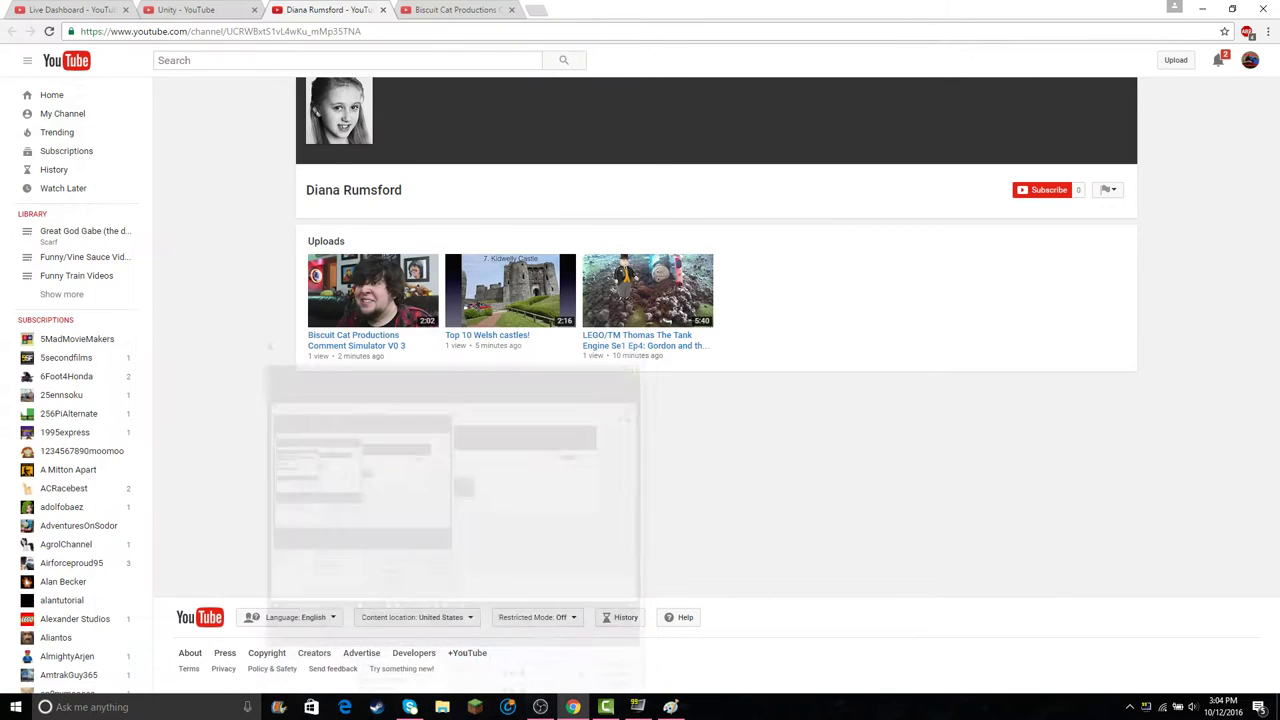
click(72, 10)
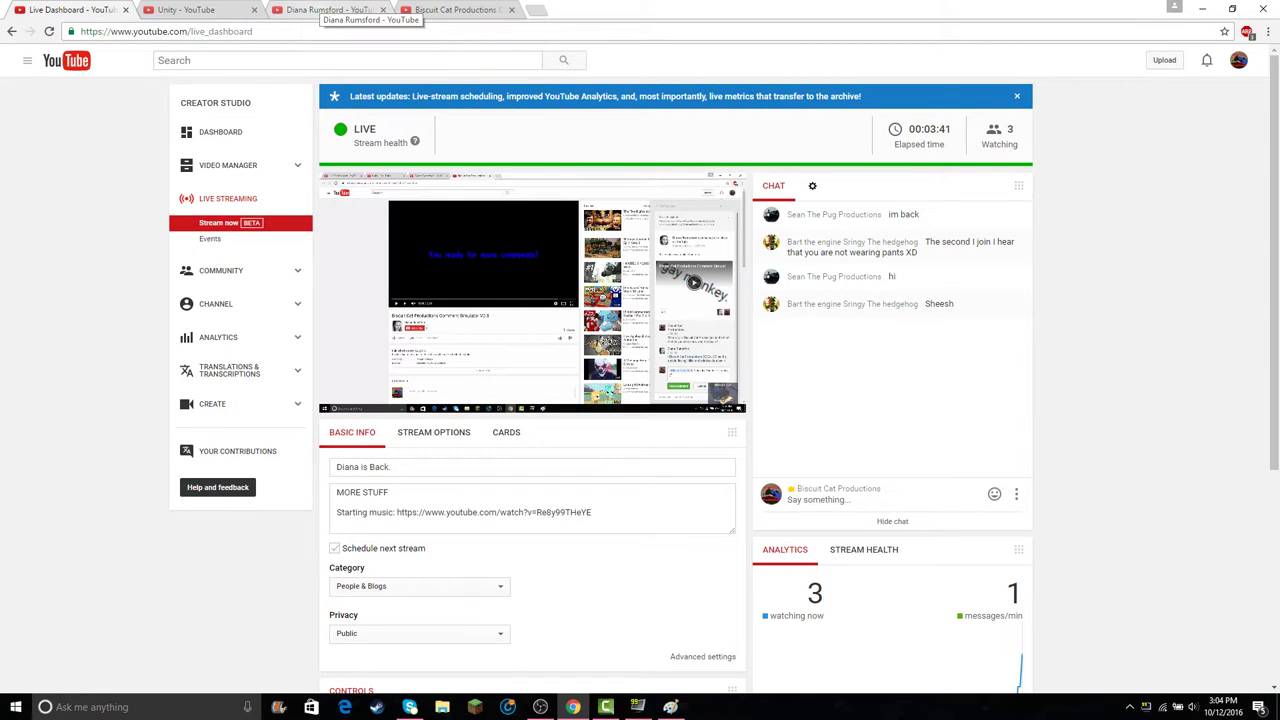
click(340, 10)
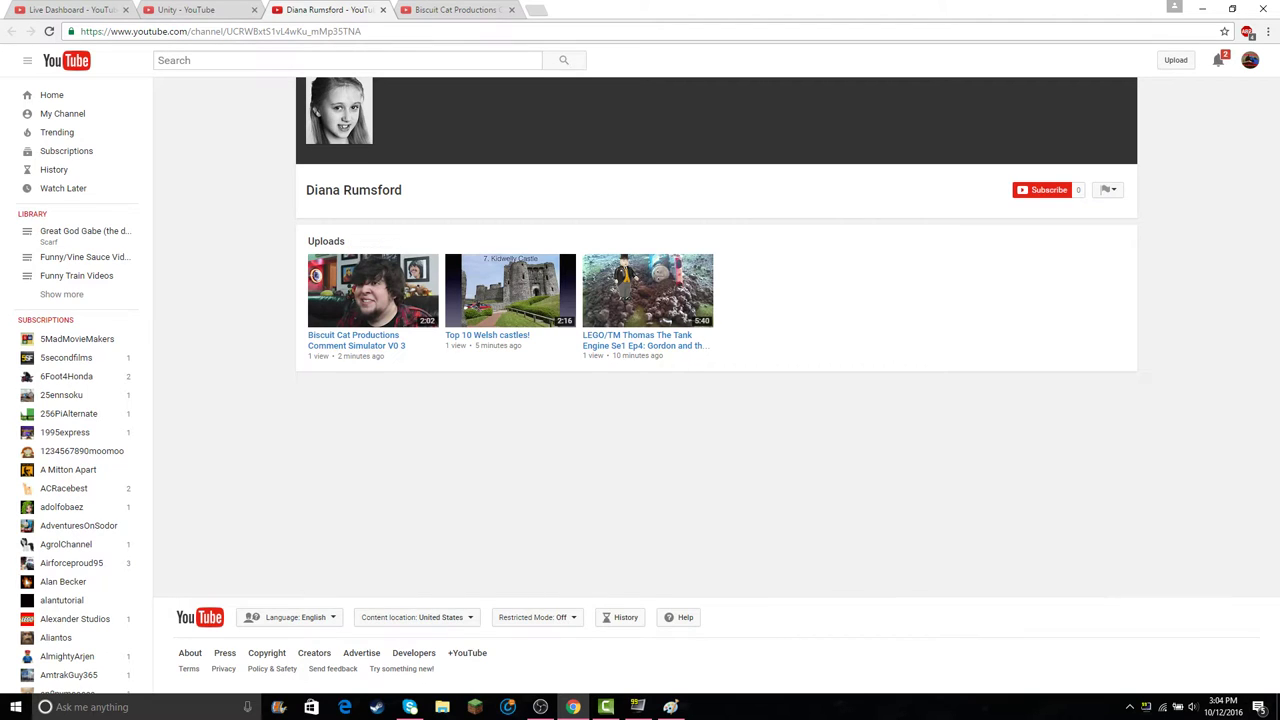
- Close the Unity video page and check the account's Google notifications
click(195, 10)
key(ctrl+w)
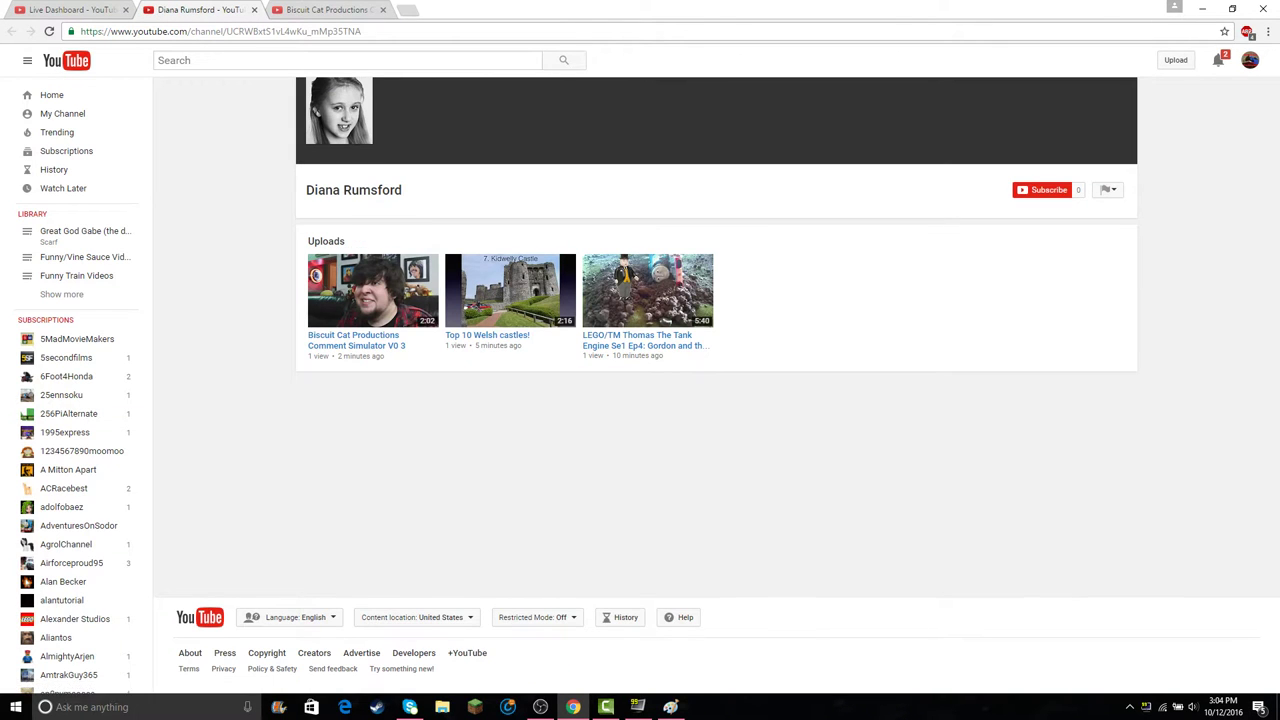
click(1218, 60)
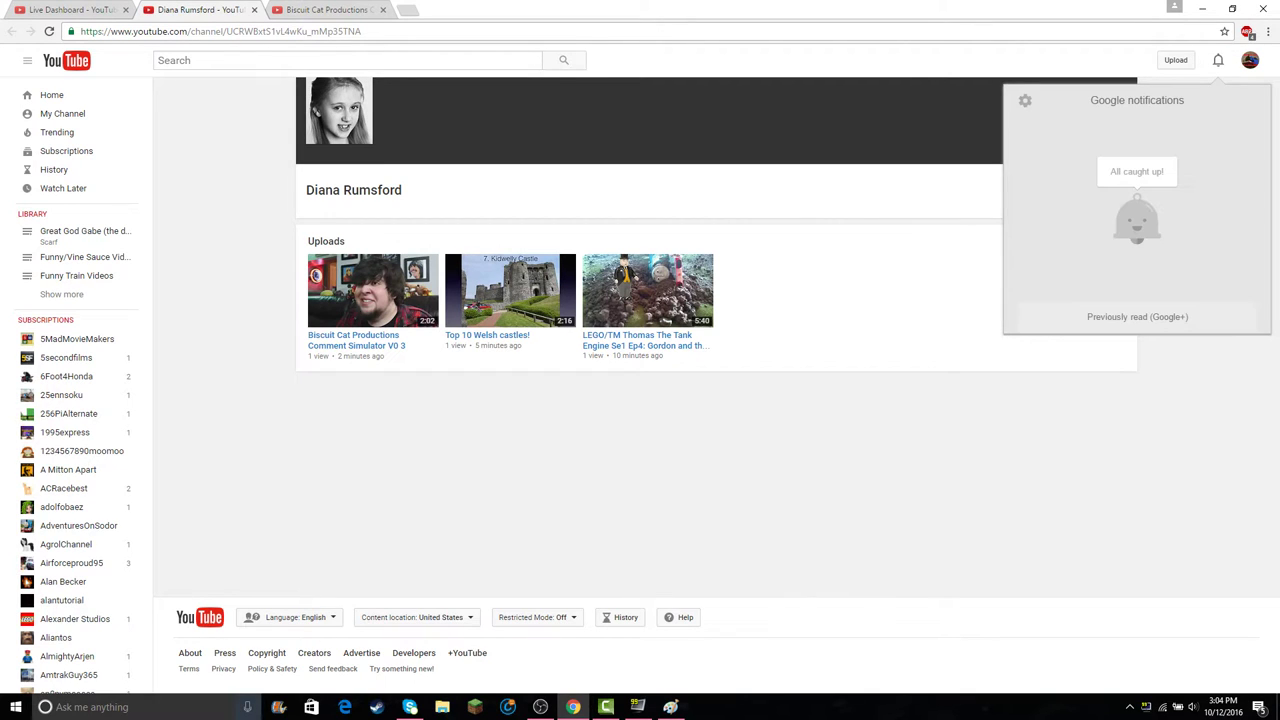
click(1218, 60)
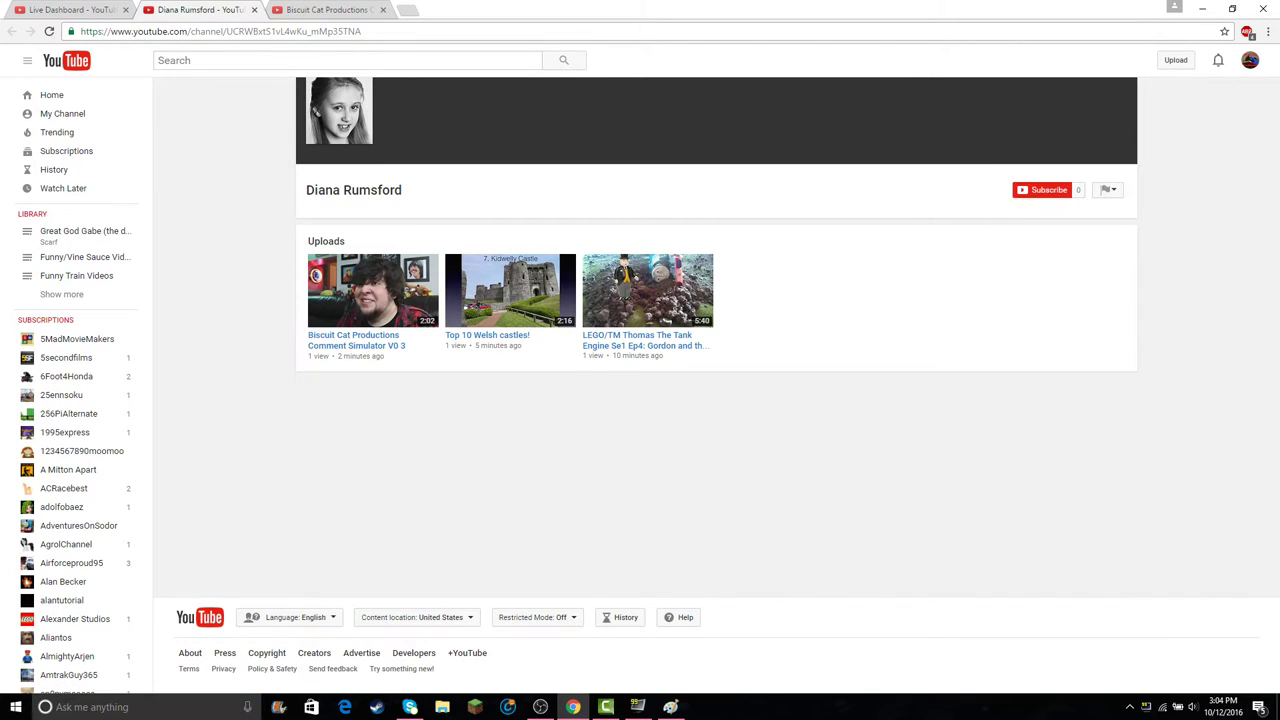
- Open the uploader's copy of "Biscuit Cat Productions Comment Simulator V0 3" in a separate page and pause it
middle_click(373, 291)
click(456, 10)
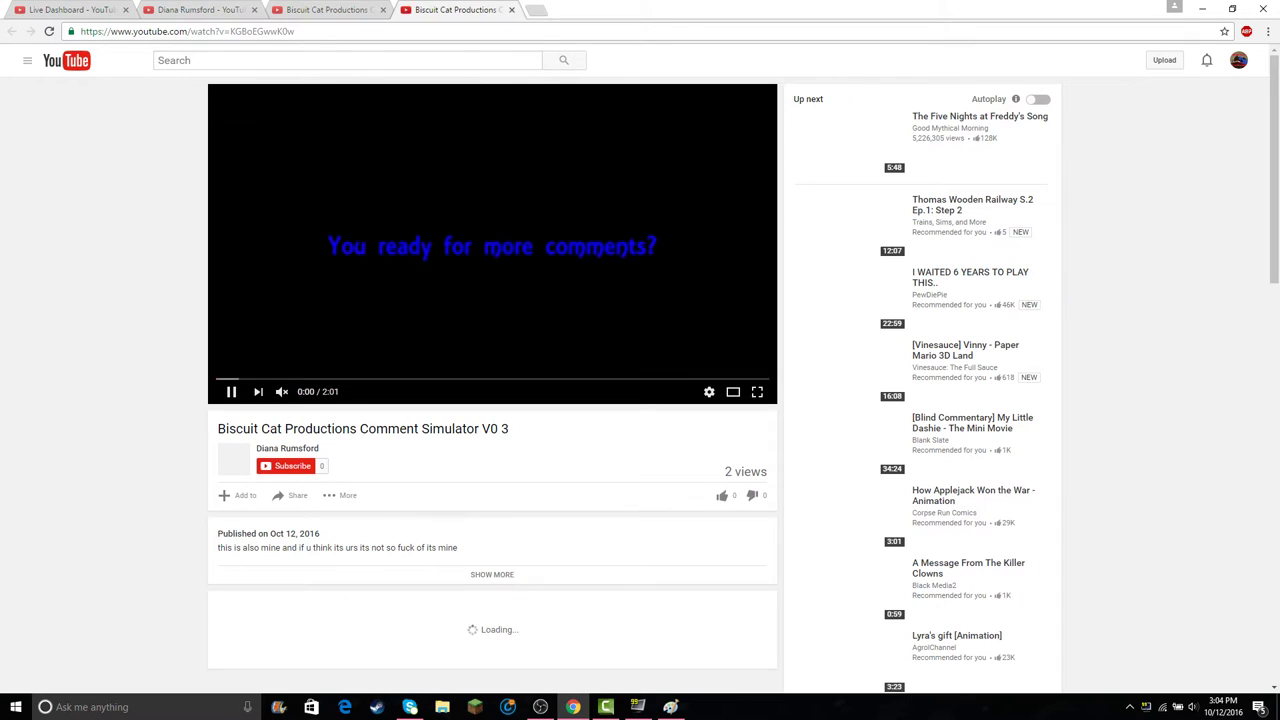
click(492, 245)
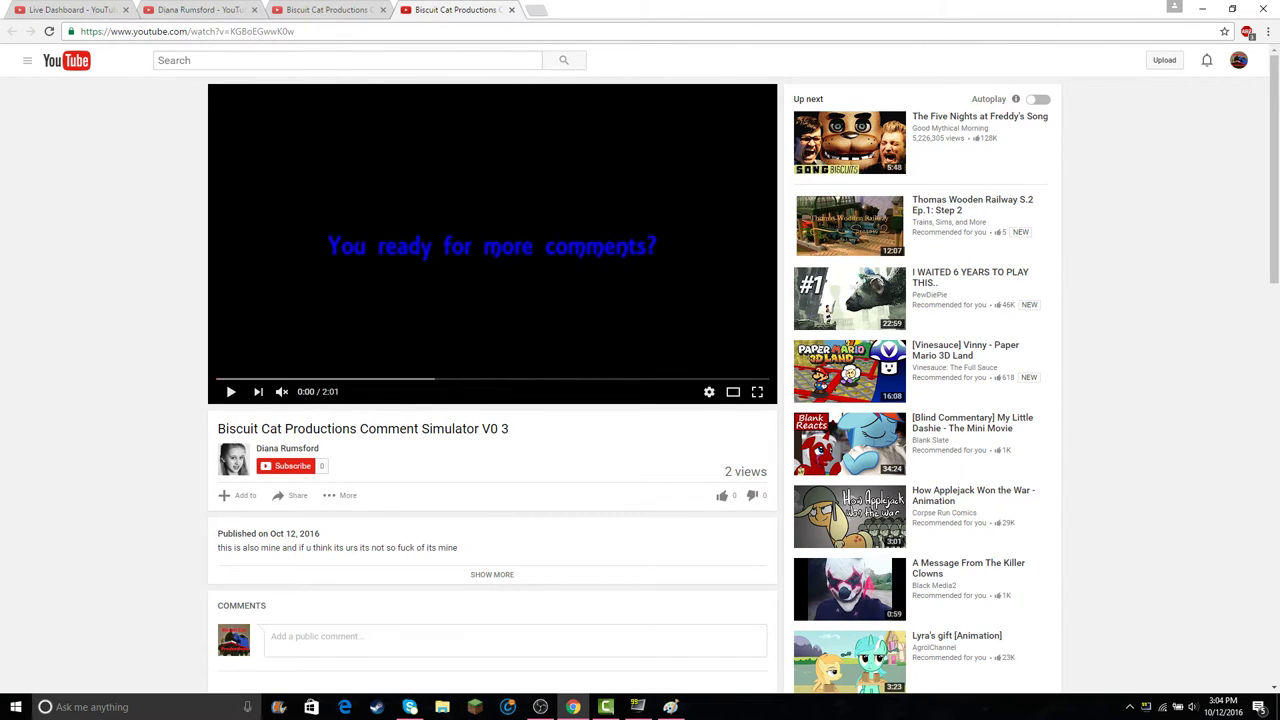
- Report the video as "Infringes my rights" with the reason "Infringes my copyright" and submit the report
click(343, 495)
click(352, 517)
scroll(352, 517, down, 2)
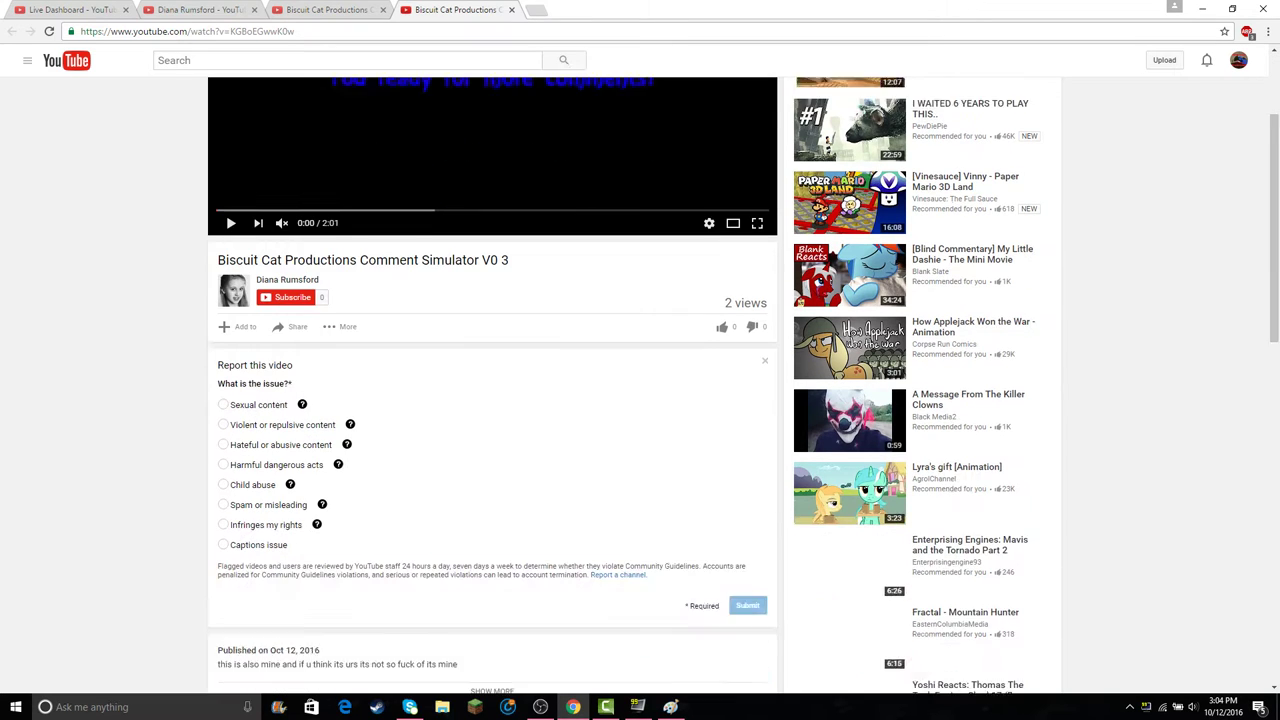
scroll(260, 510, down, 1)
click(224, 493)
click(280, 512)
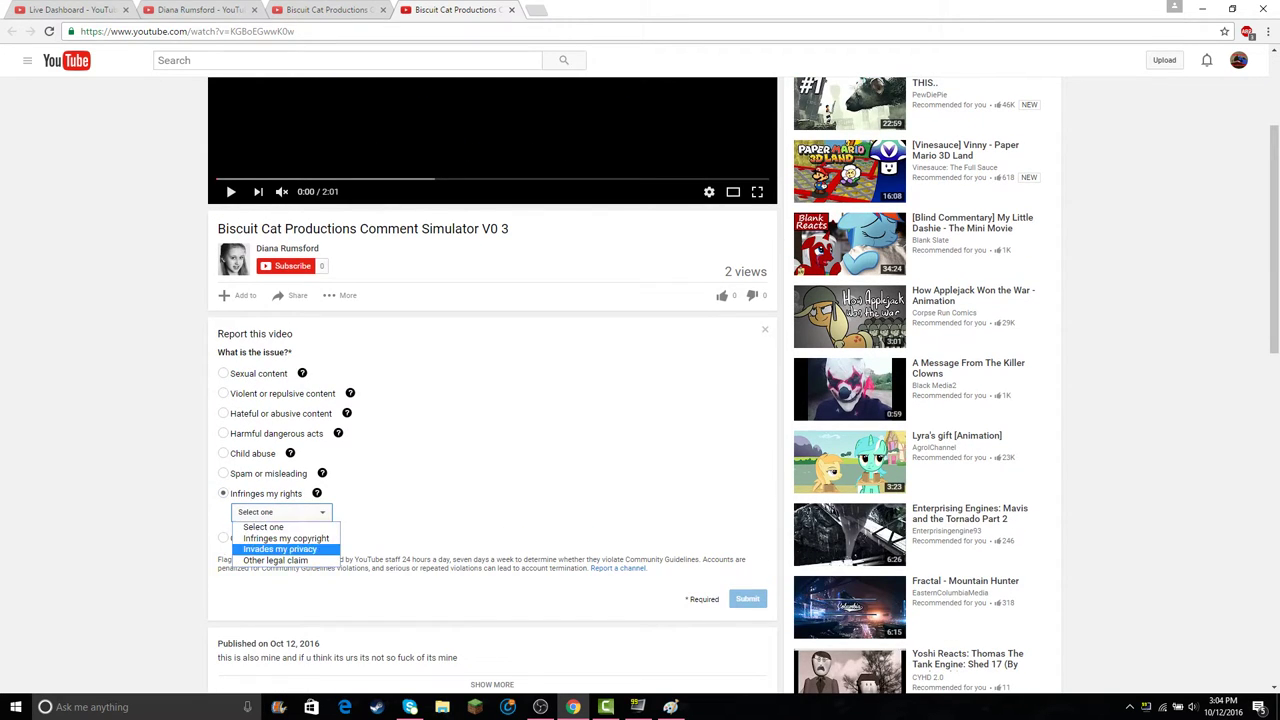
click(286, 538)
click(748, 598)
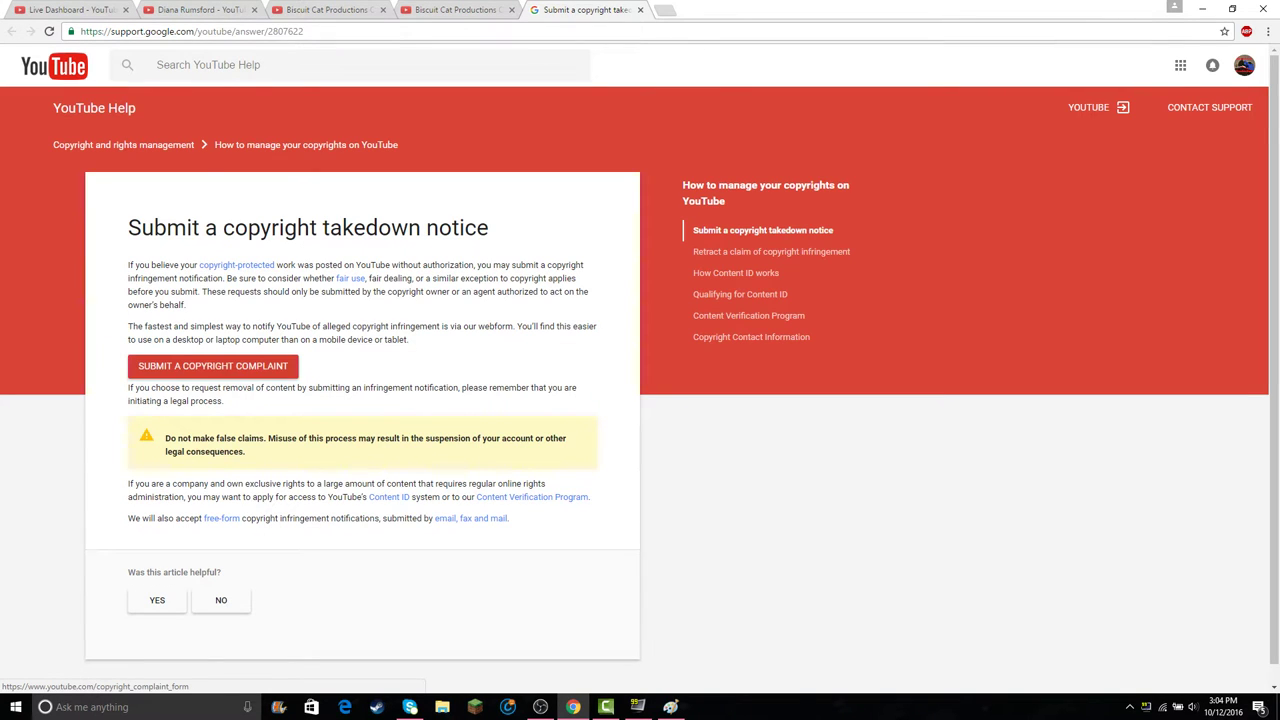
- Start a copyright complaint for "Copyright infringement (Someone copied my creation)" and mark the affected party as "I am!"
click(213, 366)
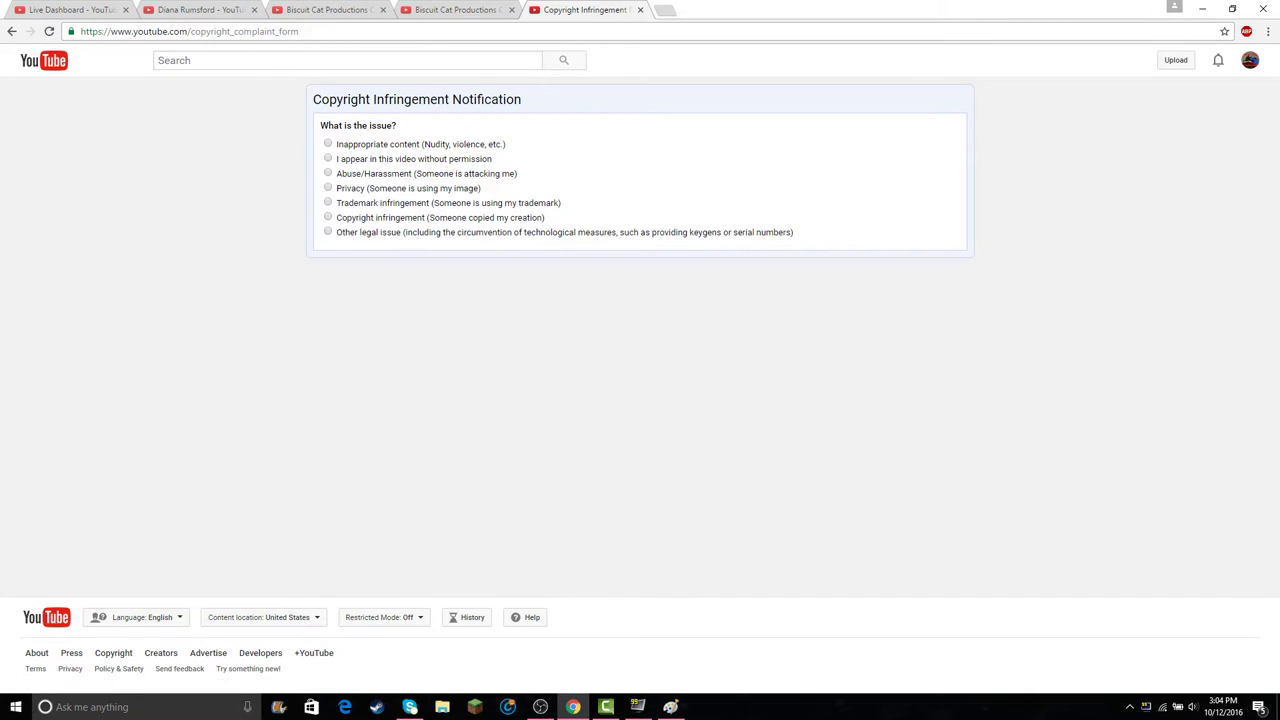
click(328, 217)
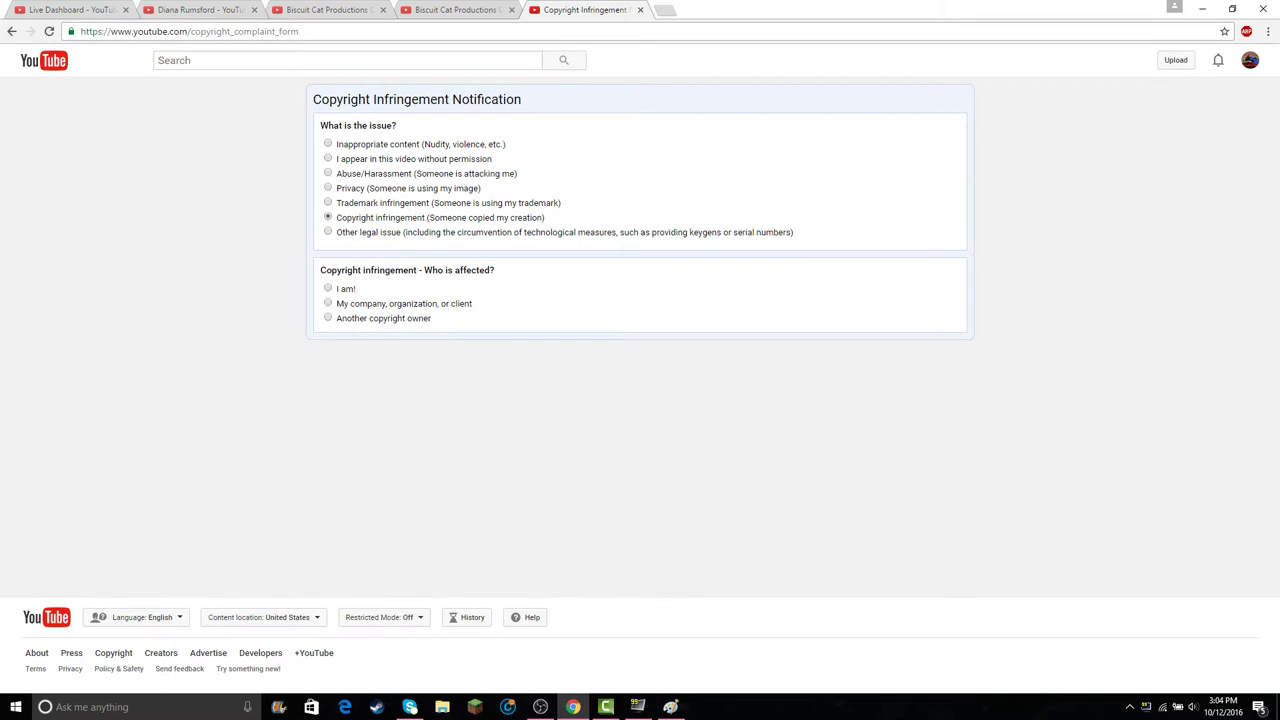
click(328, 288)
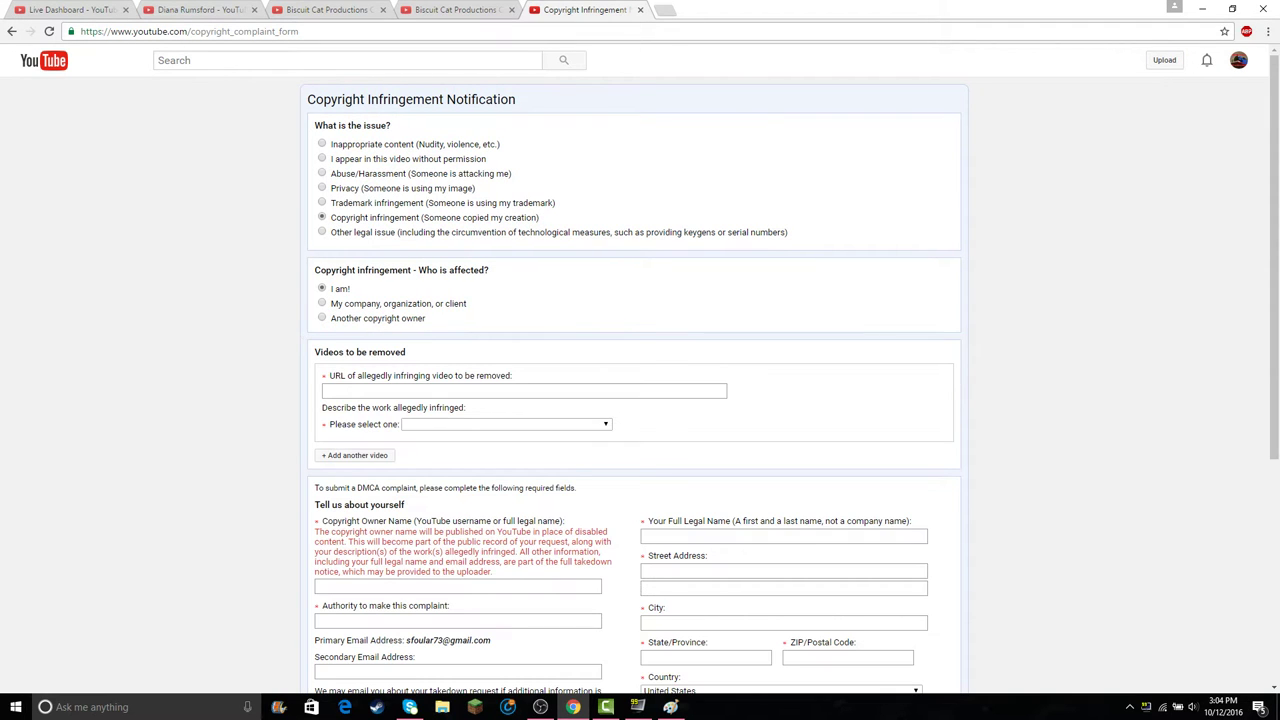
- Copy the reported video's address into the complaint as the URL of the allegedly infringing video to be removed
click(412, 10)
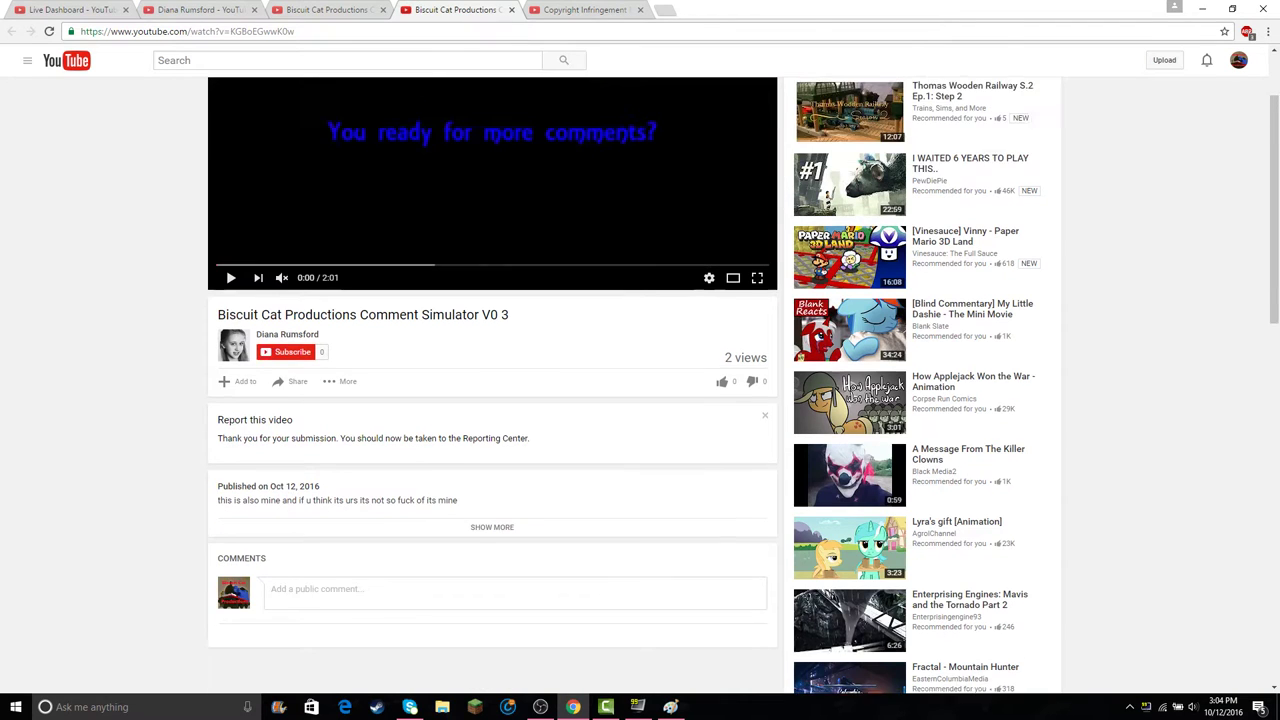
key(ctrl+a)
key(ctrl+c)
key(ctrl+Tab)
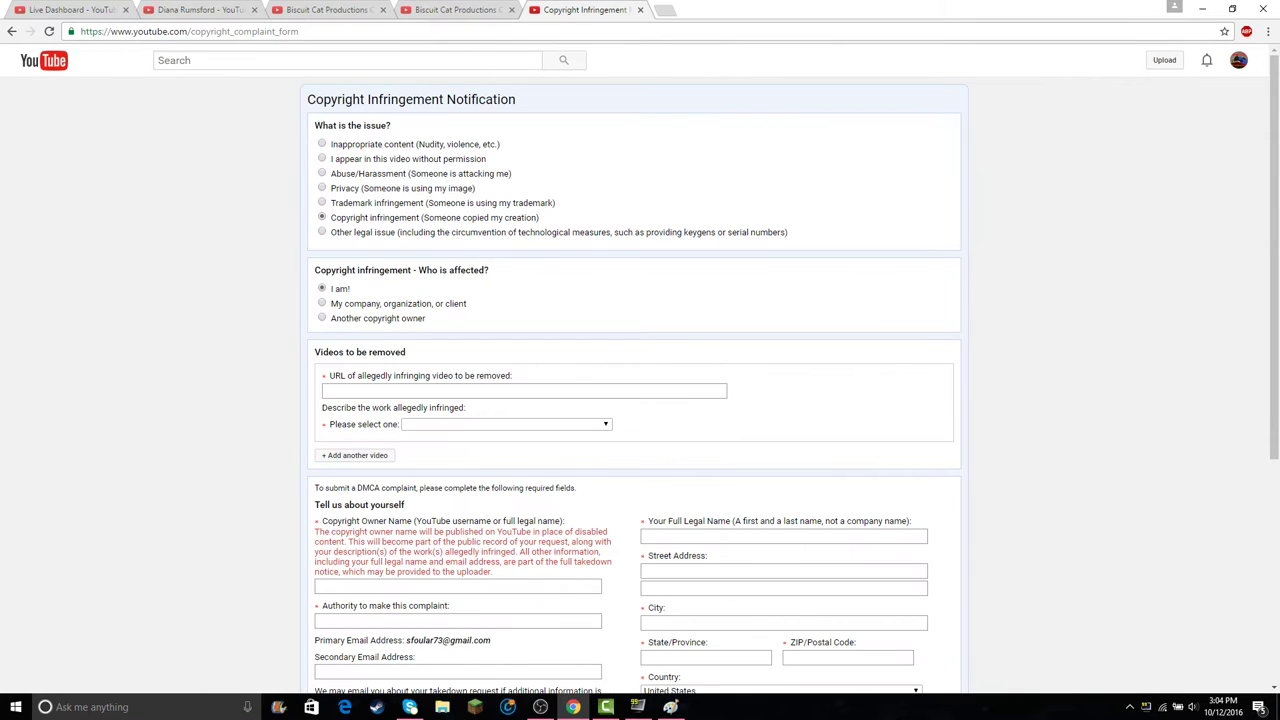
key(ctrl+v)
- Describe the infringed work as "My YouTube video was reuploaded by another user"
click(506, 424)
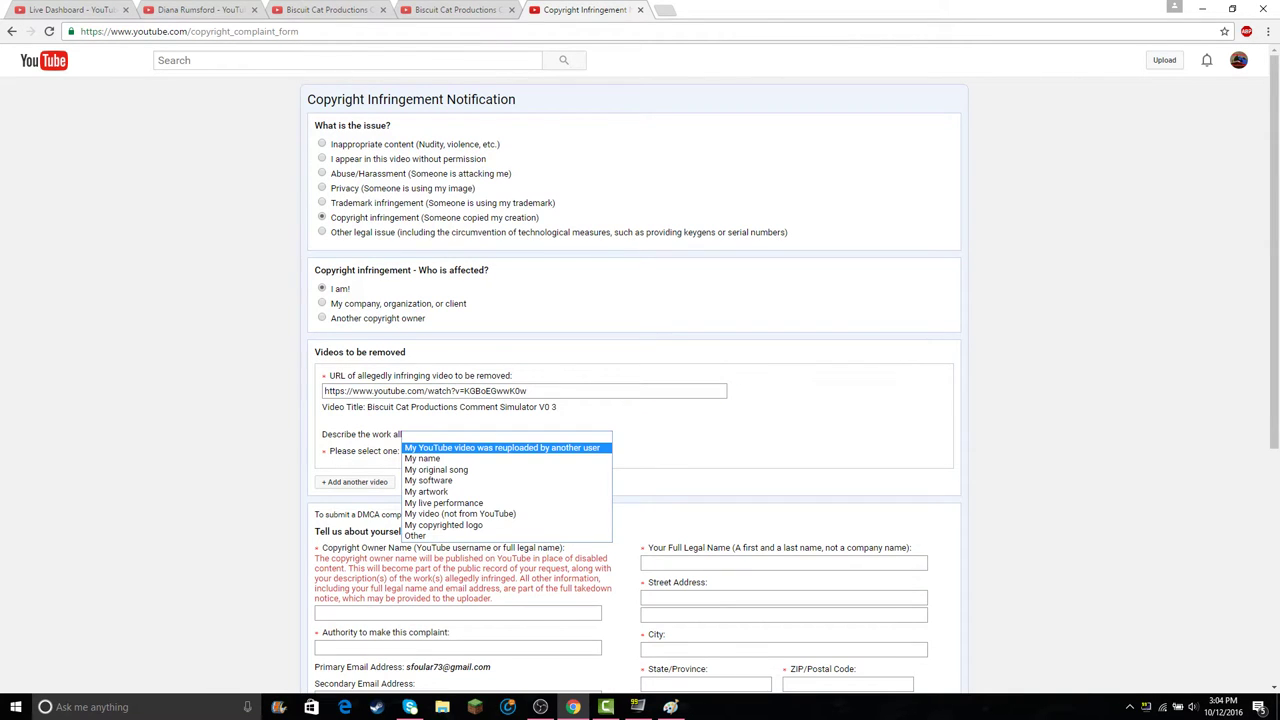
key(Return)
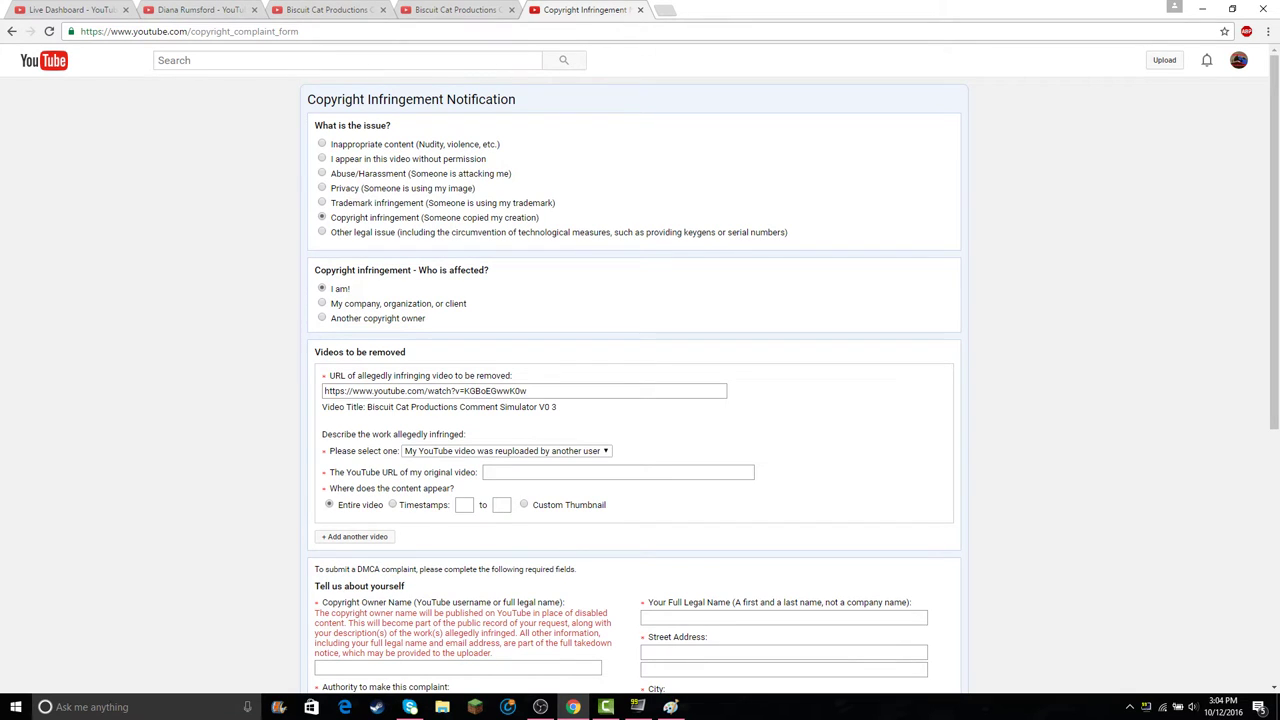
right_click(365, 488)
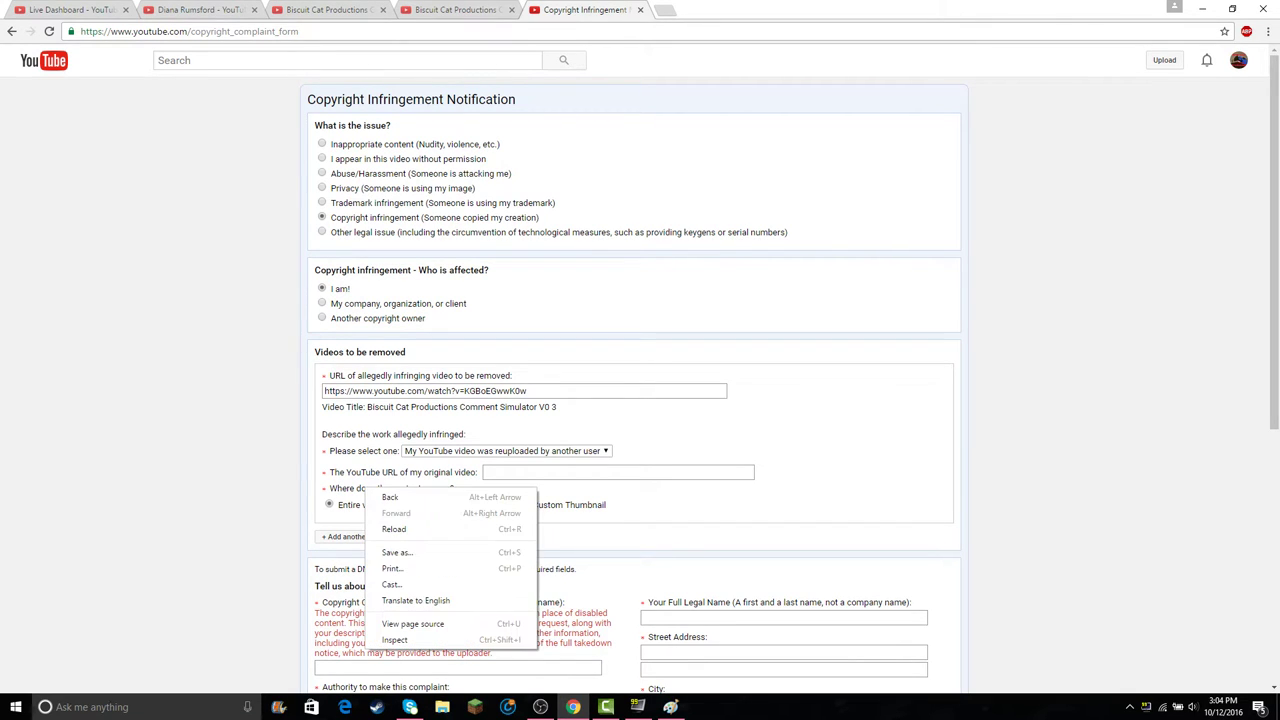
key(Escape)
- Review the other copy of the video page and the Live Dashboard chat, returning to the complaint form
click(328, 10)
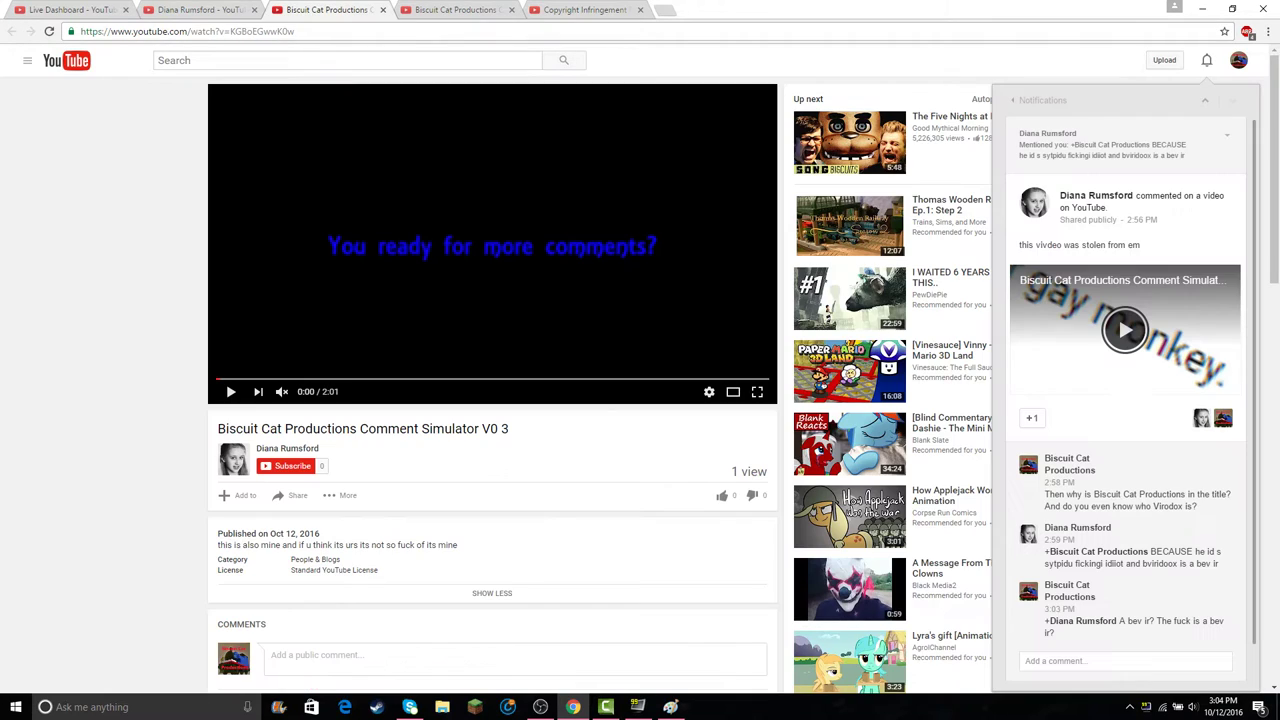
click(300, 31)
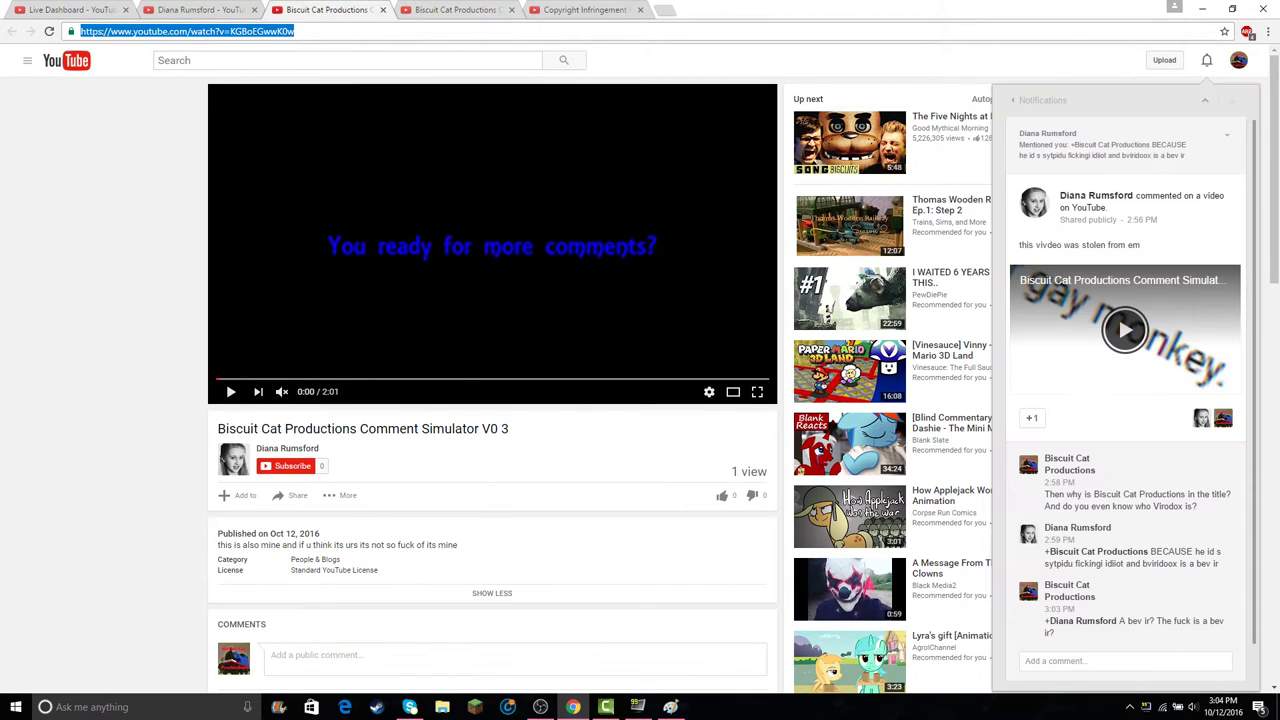
key(ctrl+shift+Tab)
key(ctrl+shift+Tab)
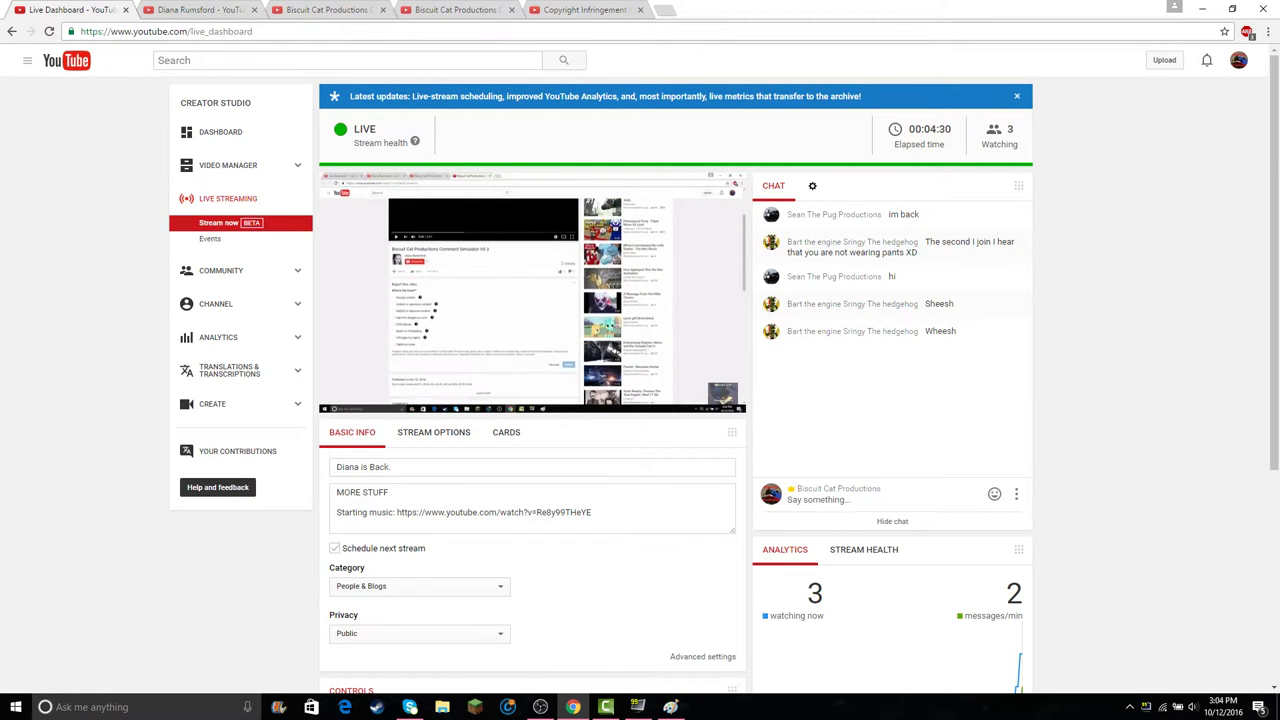
key(ctrl+shift+Tab)
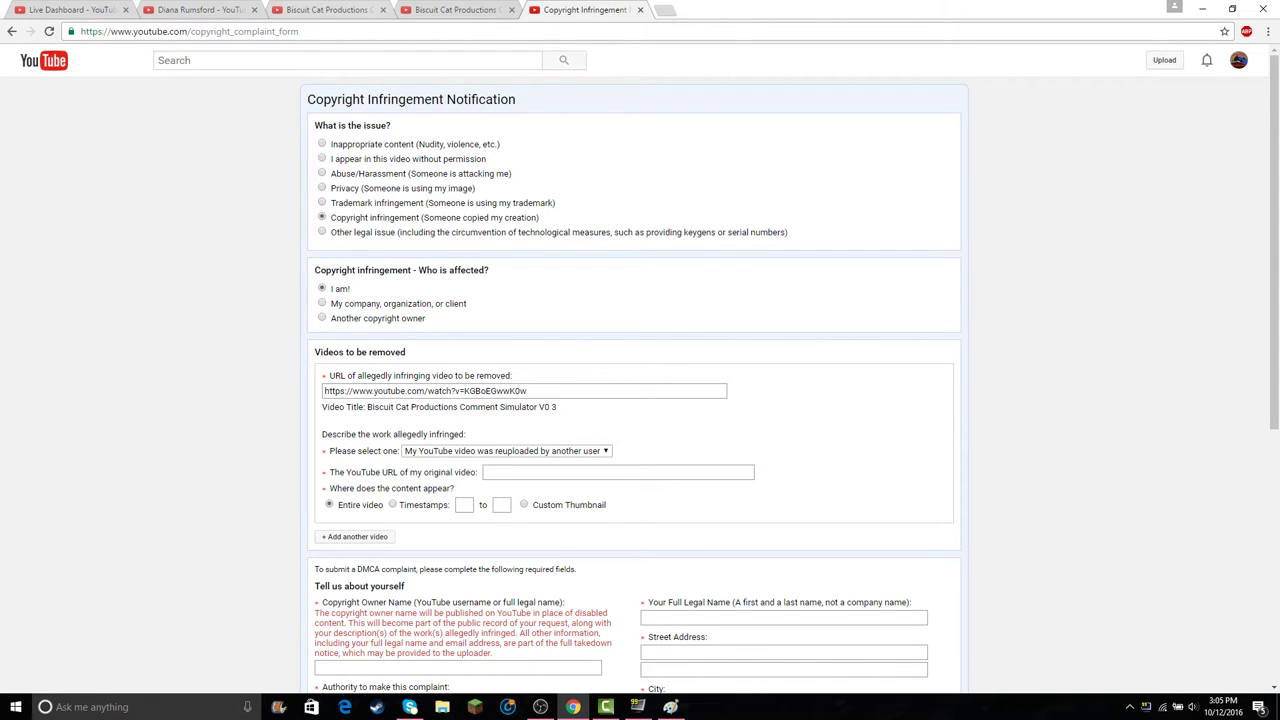
- Open your own Biscuit Cat Productions channel from the reported video's page
click(458, 10)
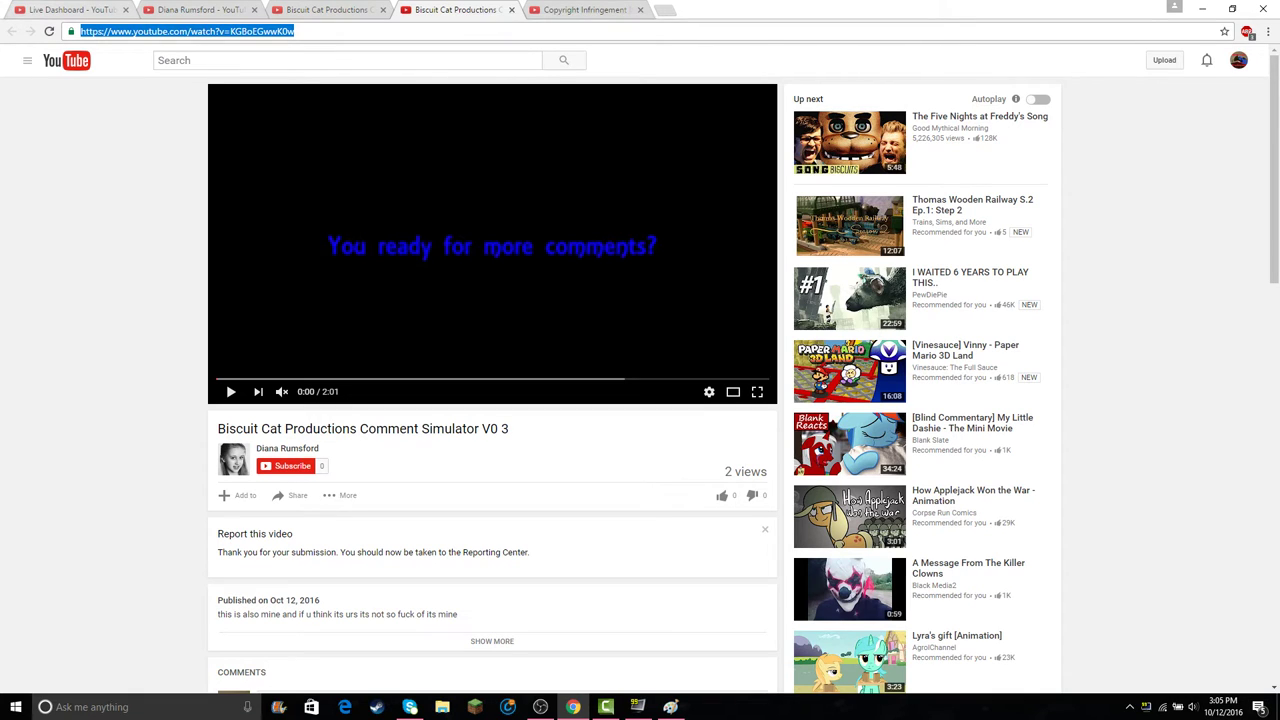
click(27, 60)
click(62, 113)
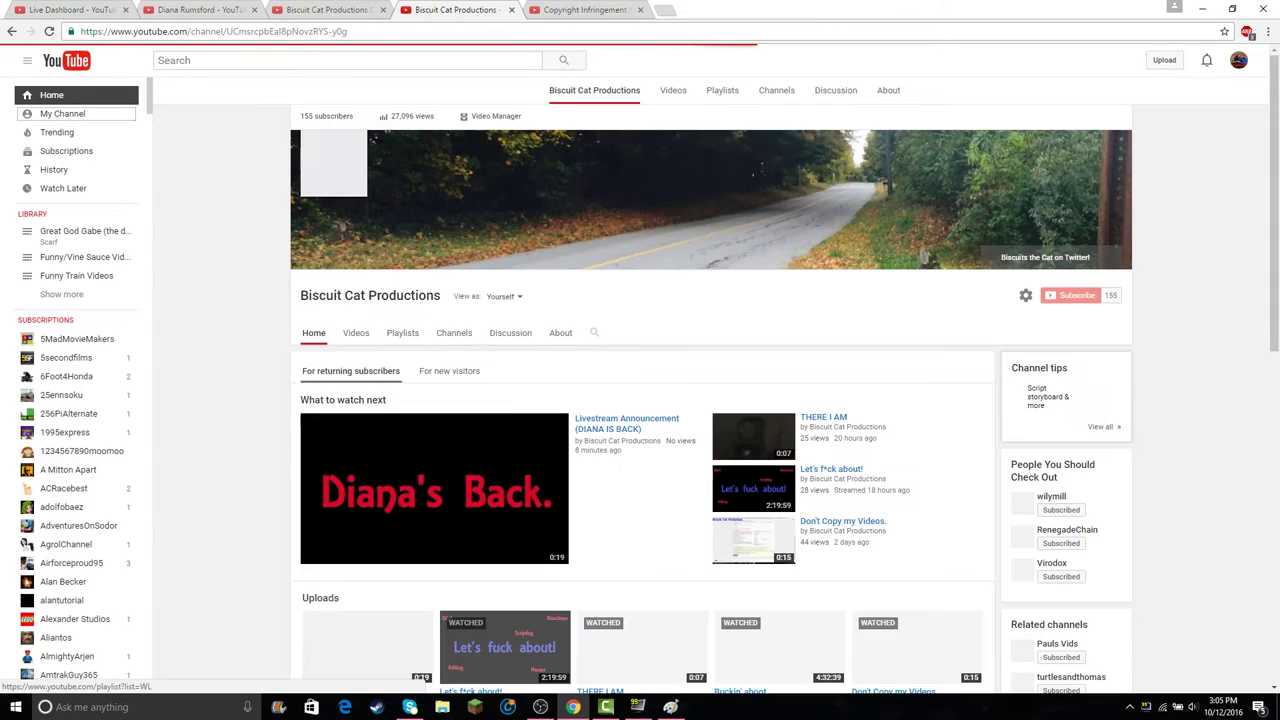
right_click(57, 193)
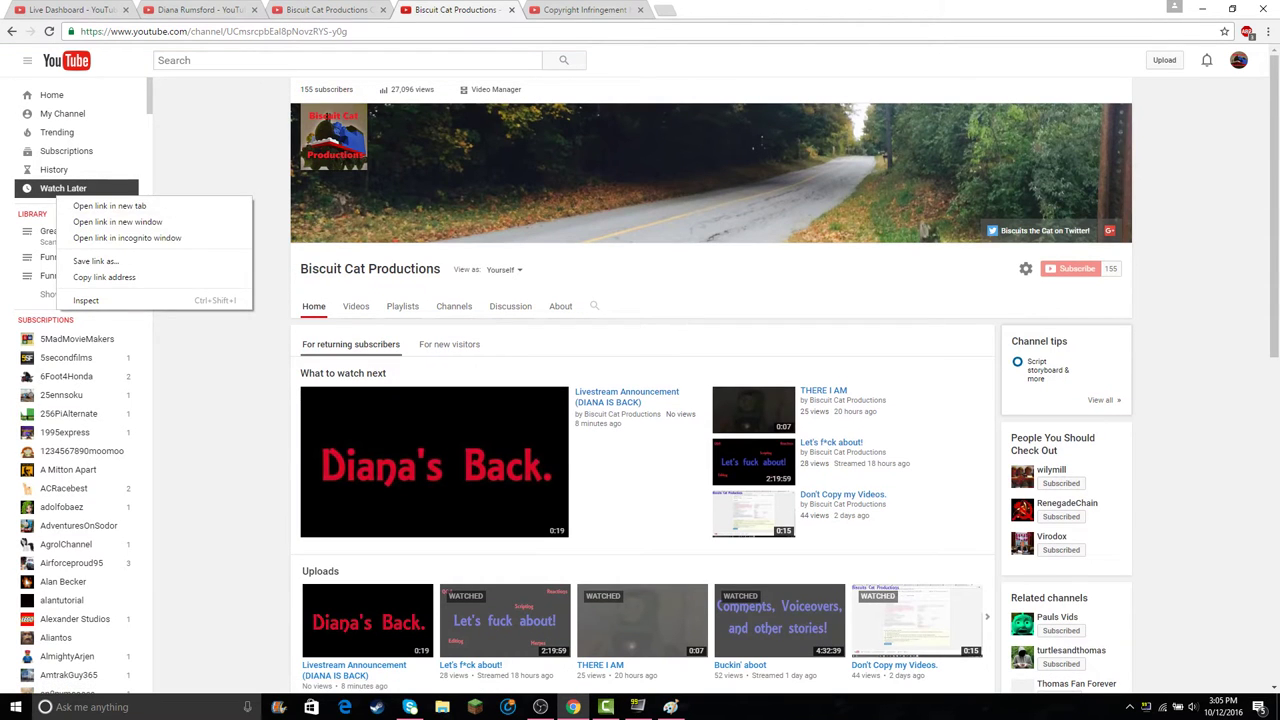
key(Escape)
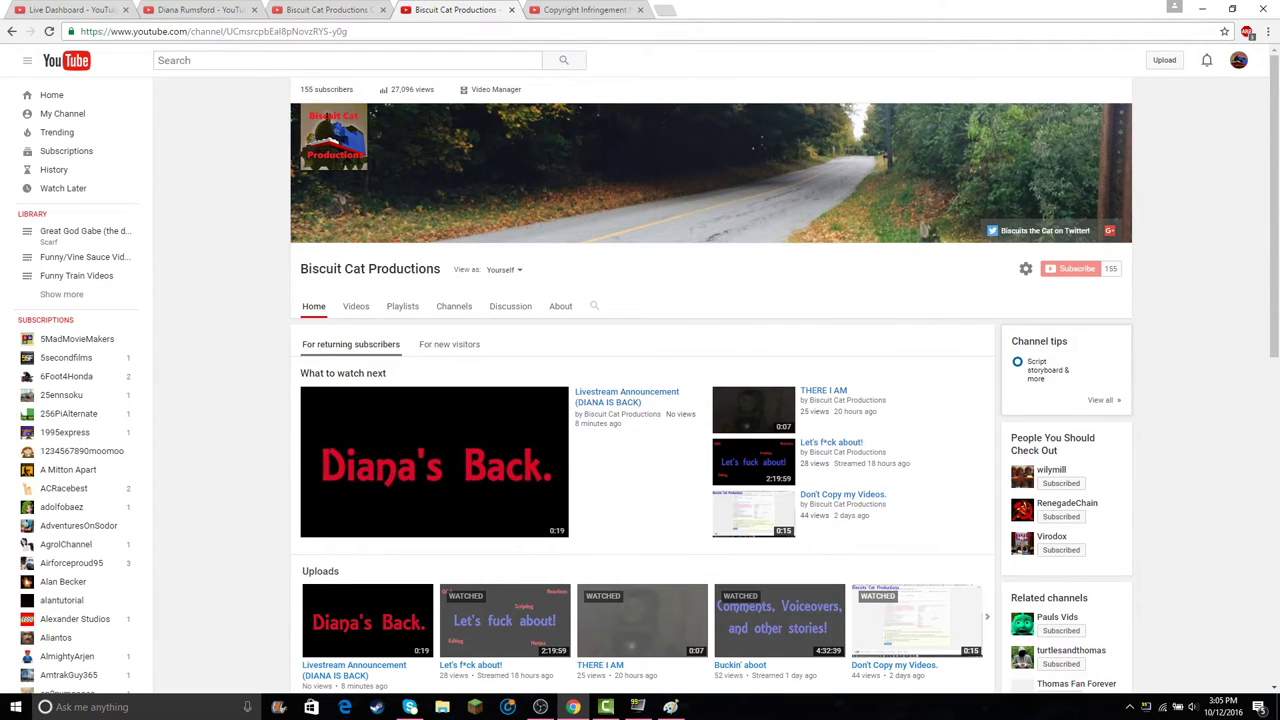
- Look through the open pages, checking the Live Dashboard chat and the uploader's channel
click(72, 10)
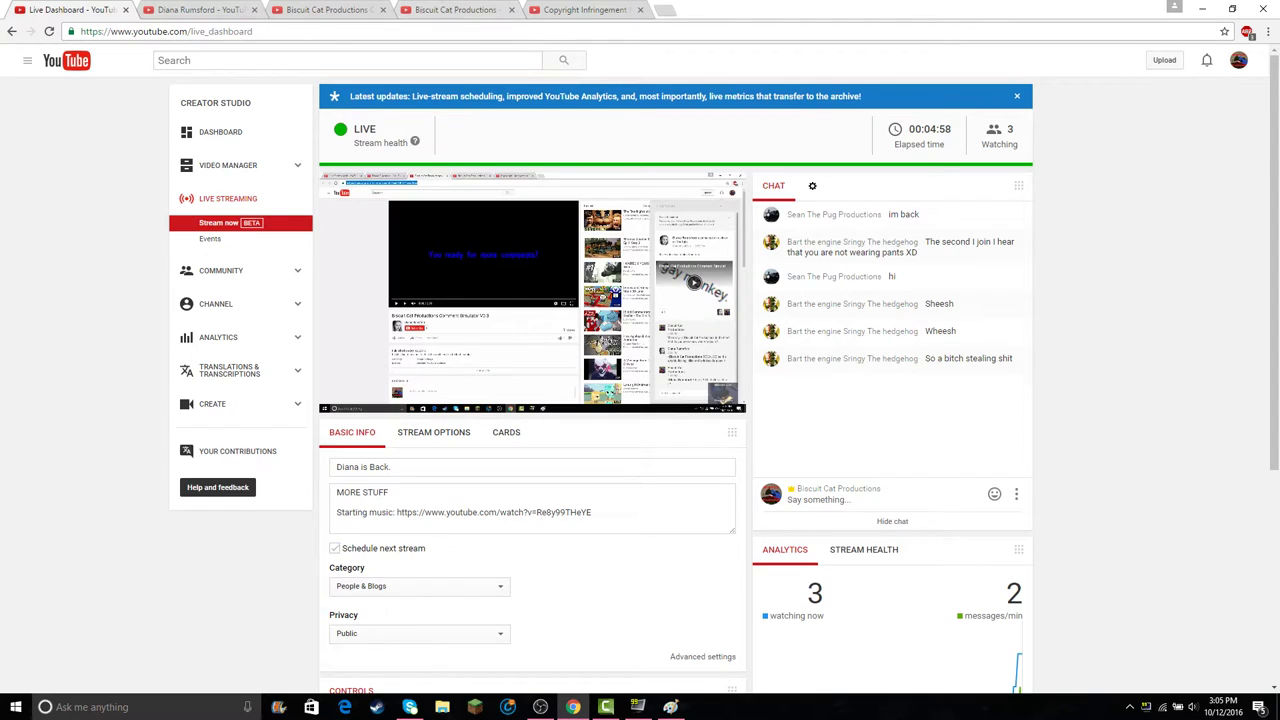
key(ctrl+2)
key(ctrl+5)
key(ctrl+4)
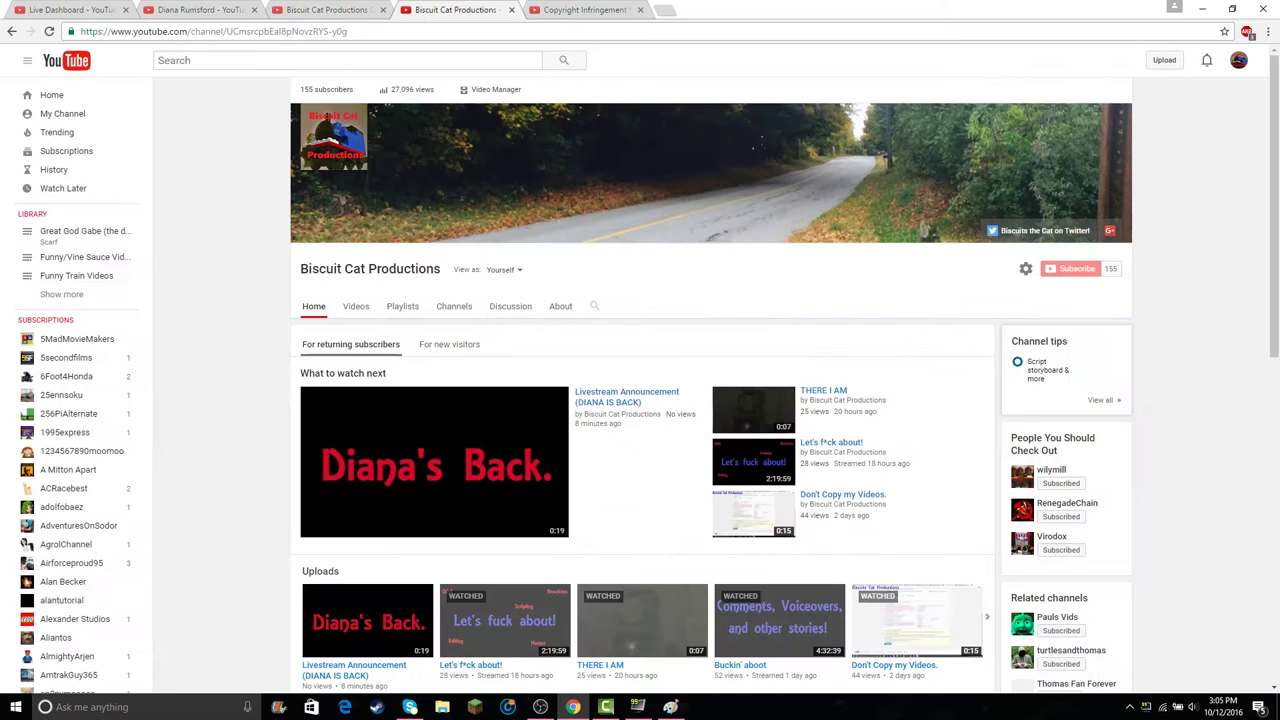
key(ctrl+3)
key(ctrl+2)
key(ctrl+1)
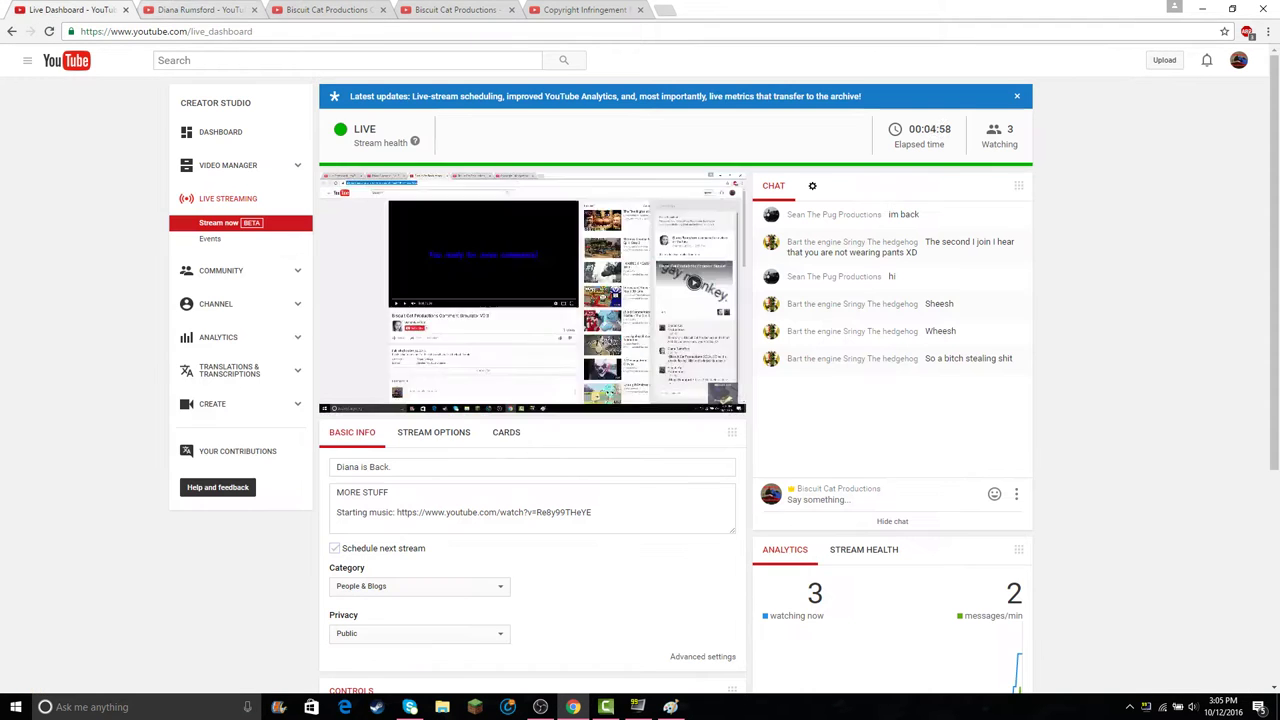
key(ctrl+2)
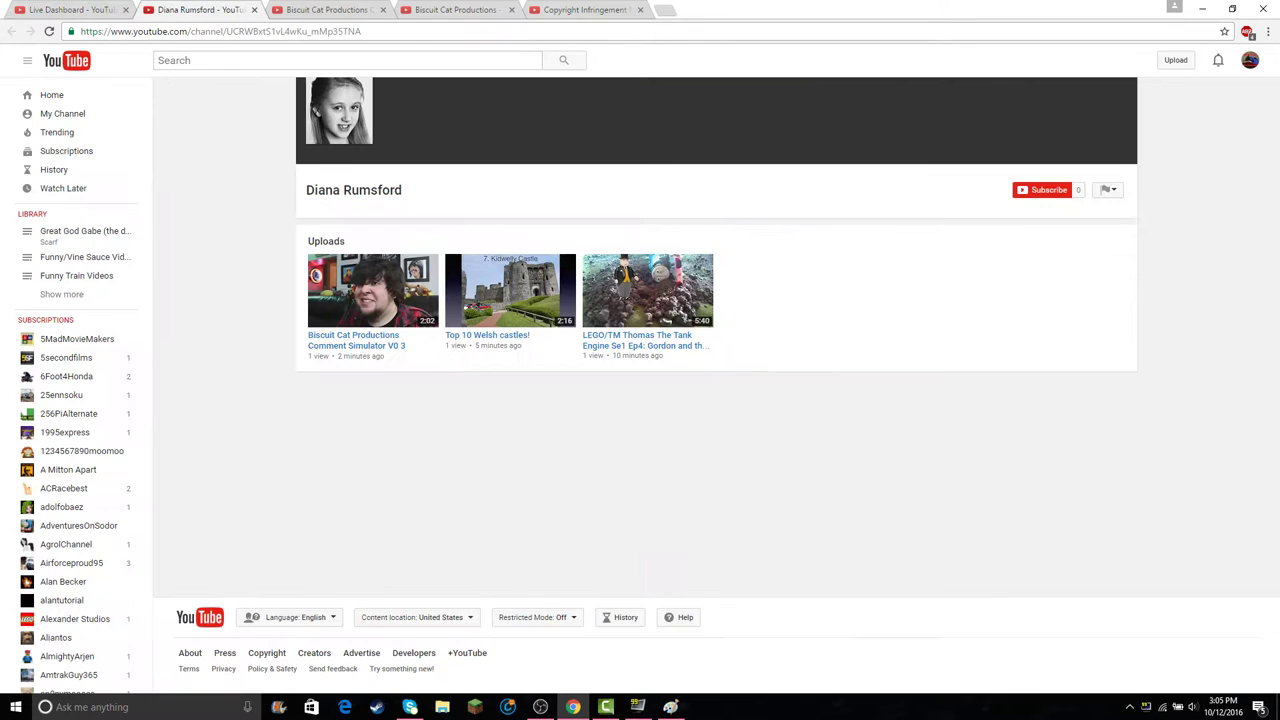
key(ctrl+5)
- Open your own channel from the video page showing the comment notification, and close the duplicate channel page
key(ctrl+3)
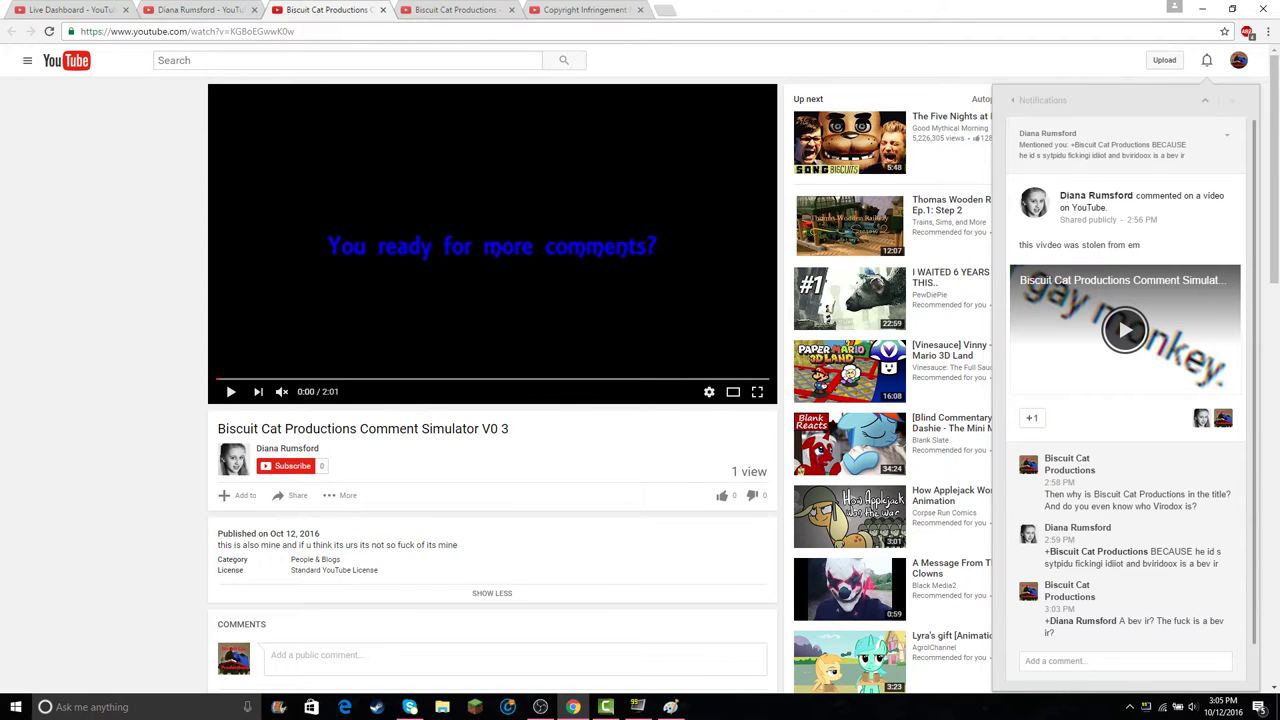
click(27, 60)
click(62, 113)
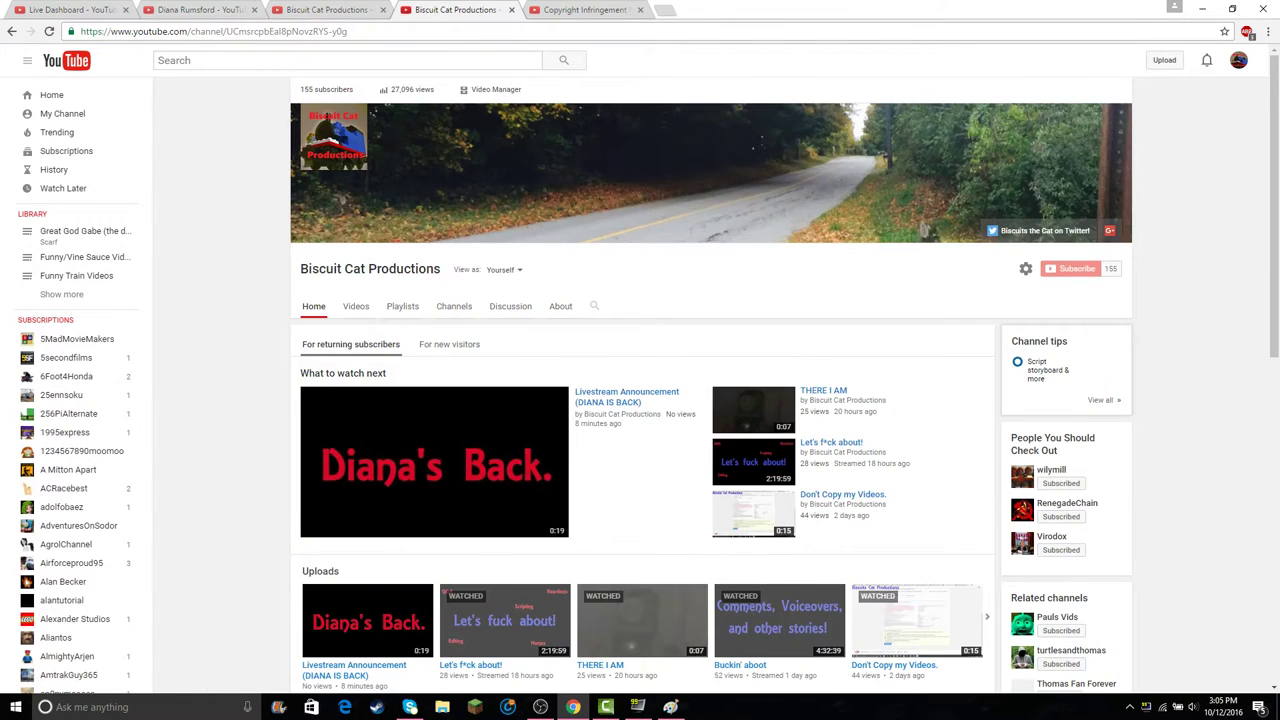
click(511, 10)
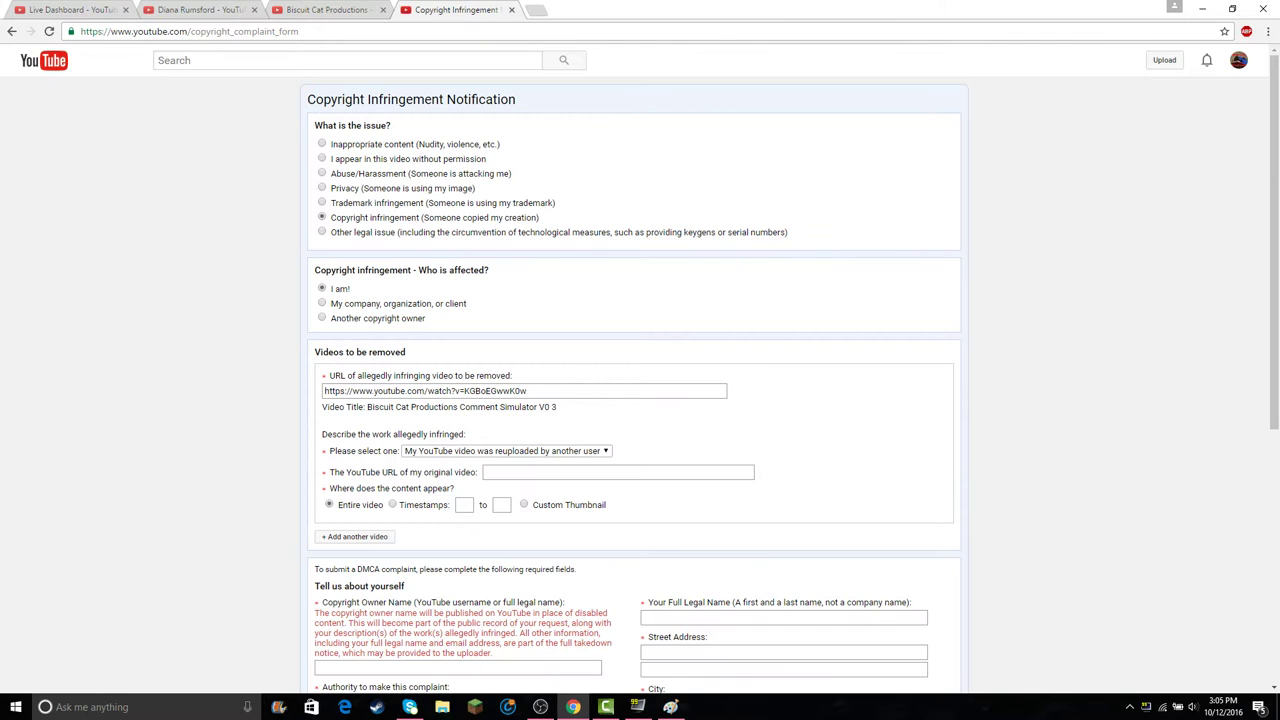
click(325, 10)
click(62, 113)
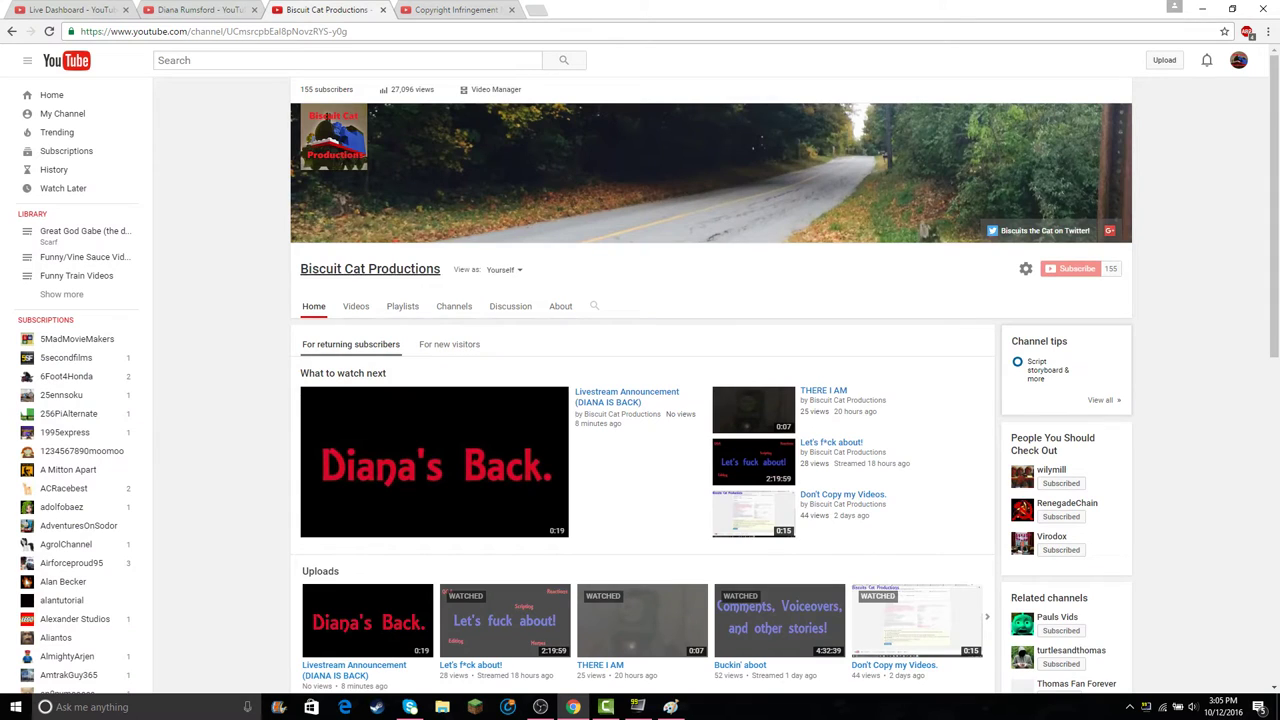
- Look through the channel's uploaded videos for the original Comment Simulator video, returning to the channel's home page
click(356, 306)
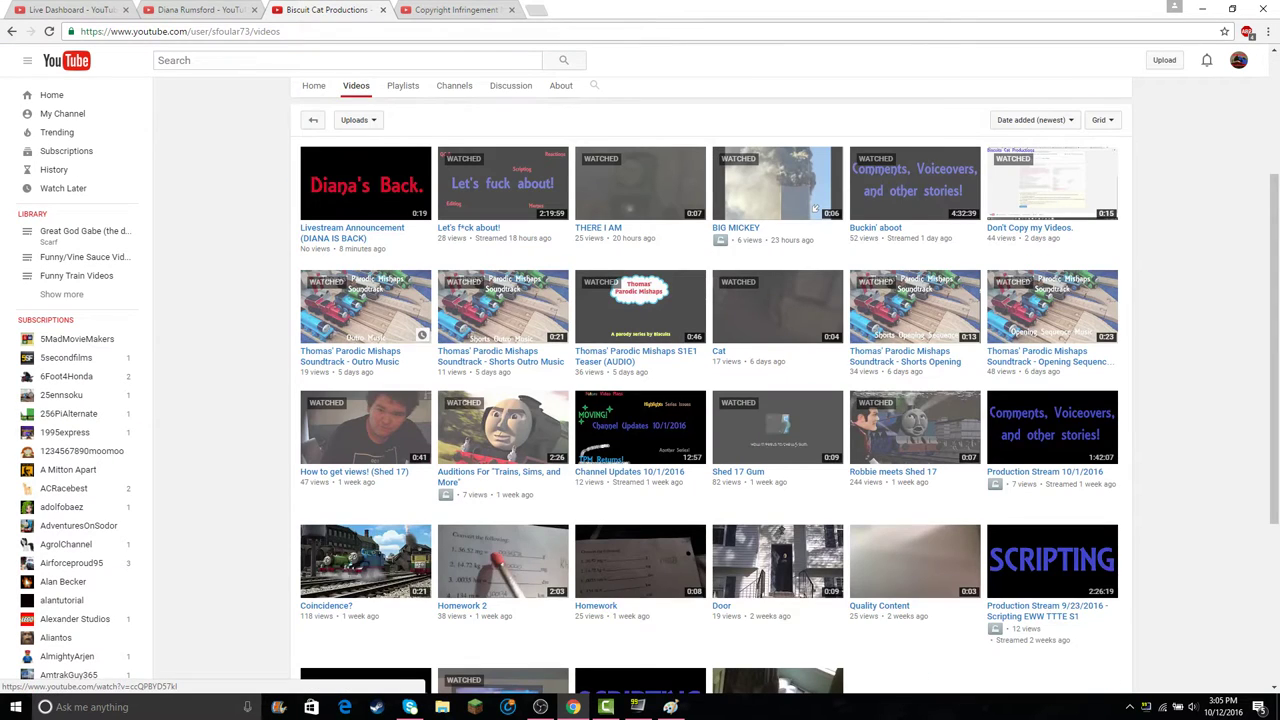
scroll(816, 208, up, 2)
scroll(559, 296, down, 5)
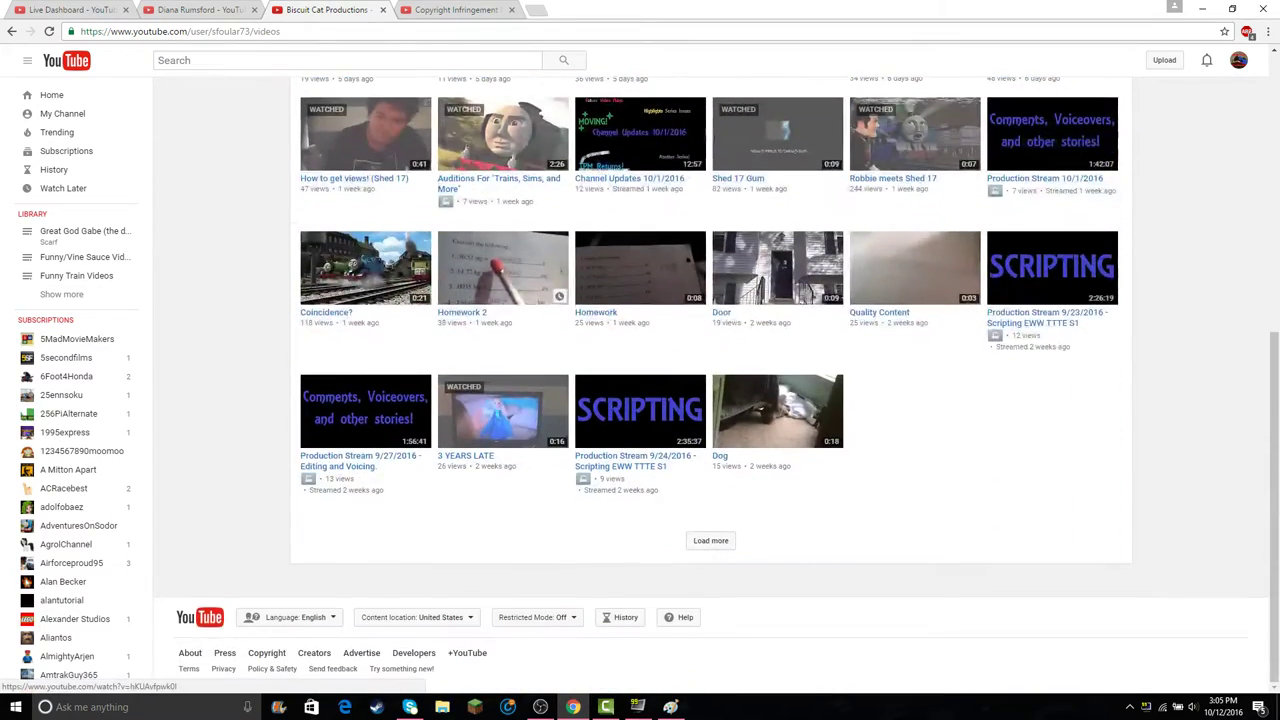
scroll(559, 296, up, 5)
key(alt+Left)
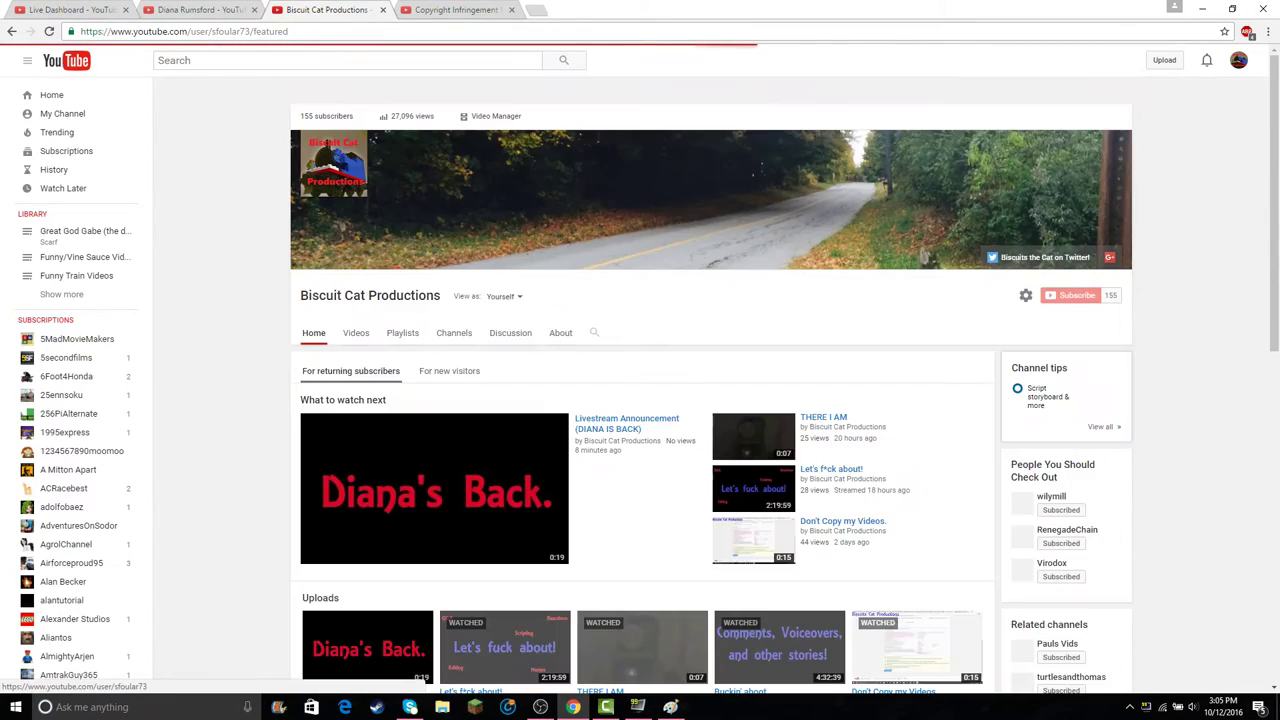
right_click(321, 222)
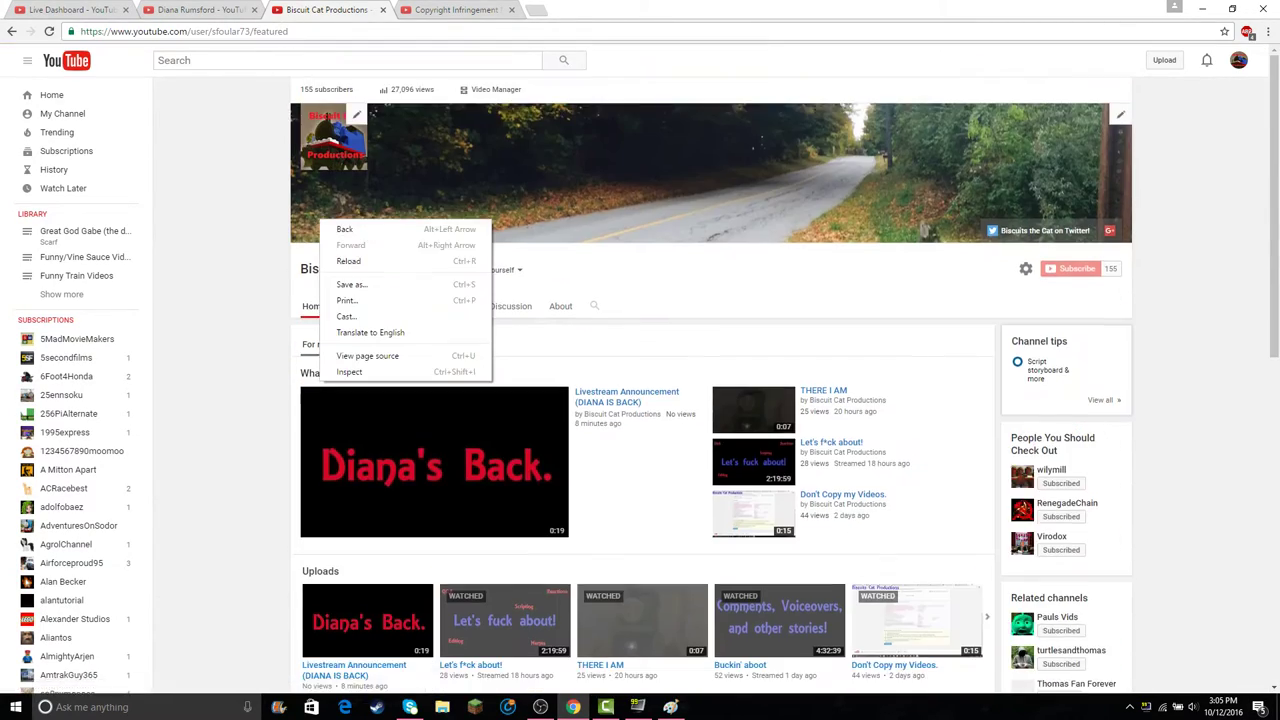
key(Escape)
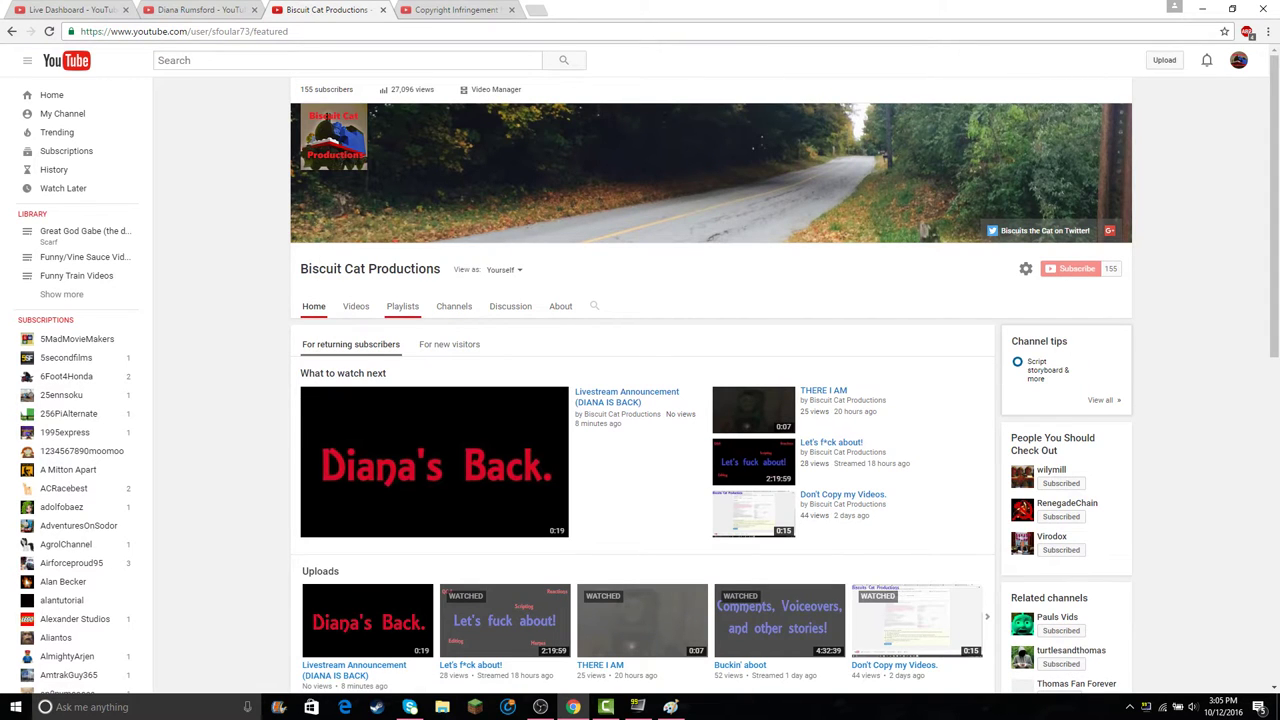
- Open the channel's Biscuit Cat Productions Comment Simulator playlist and show its V0.3 video on a separate page
click(402, 306)
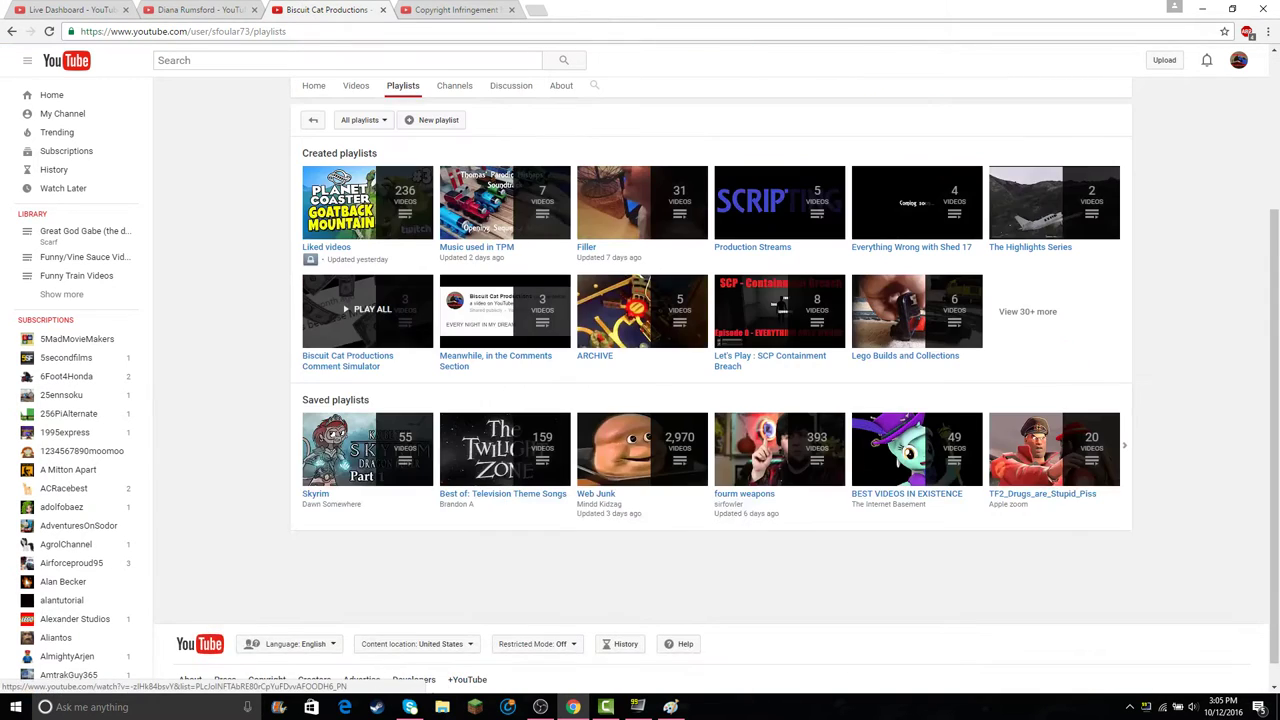
click(400, 306)
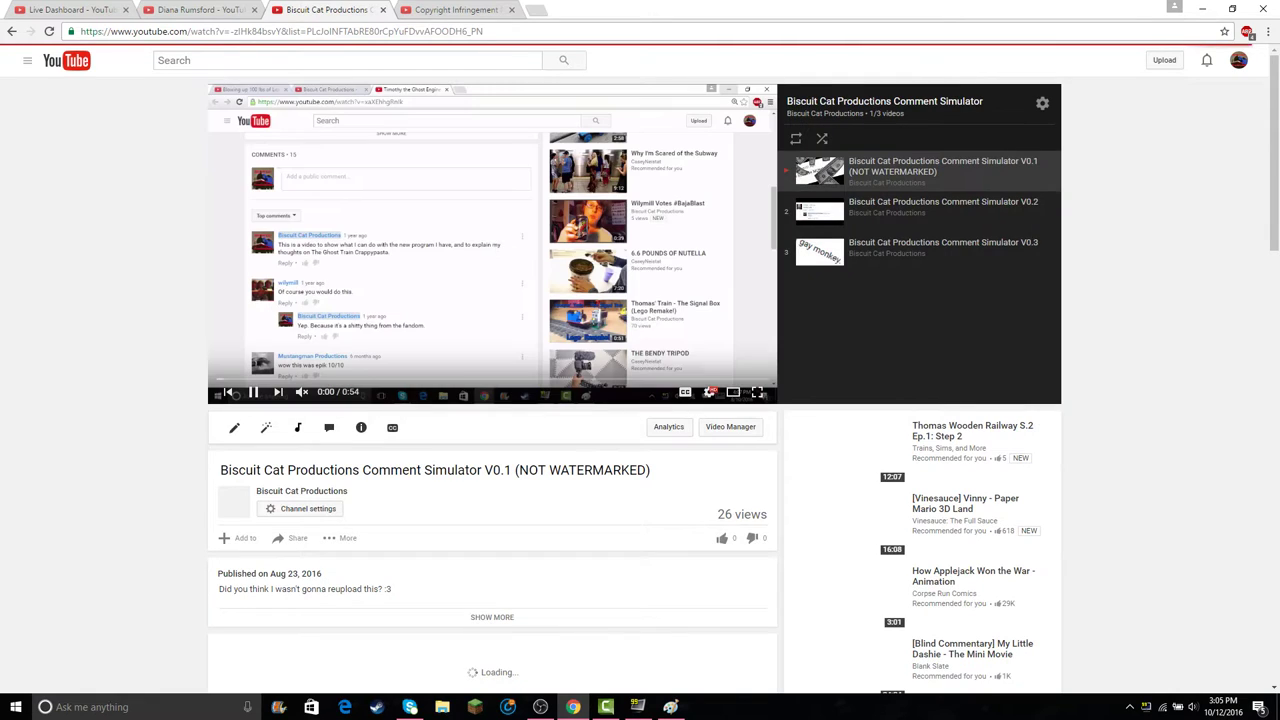
click(440, 300)
middle_click(942, 250)
click(456, 10)
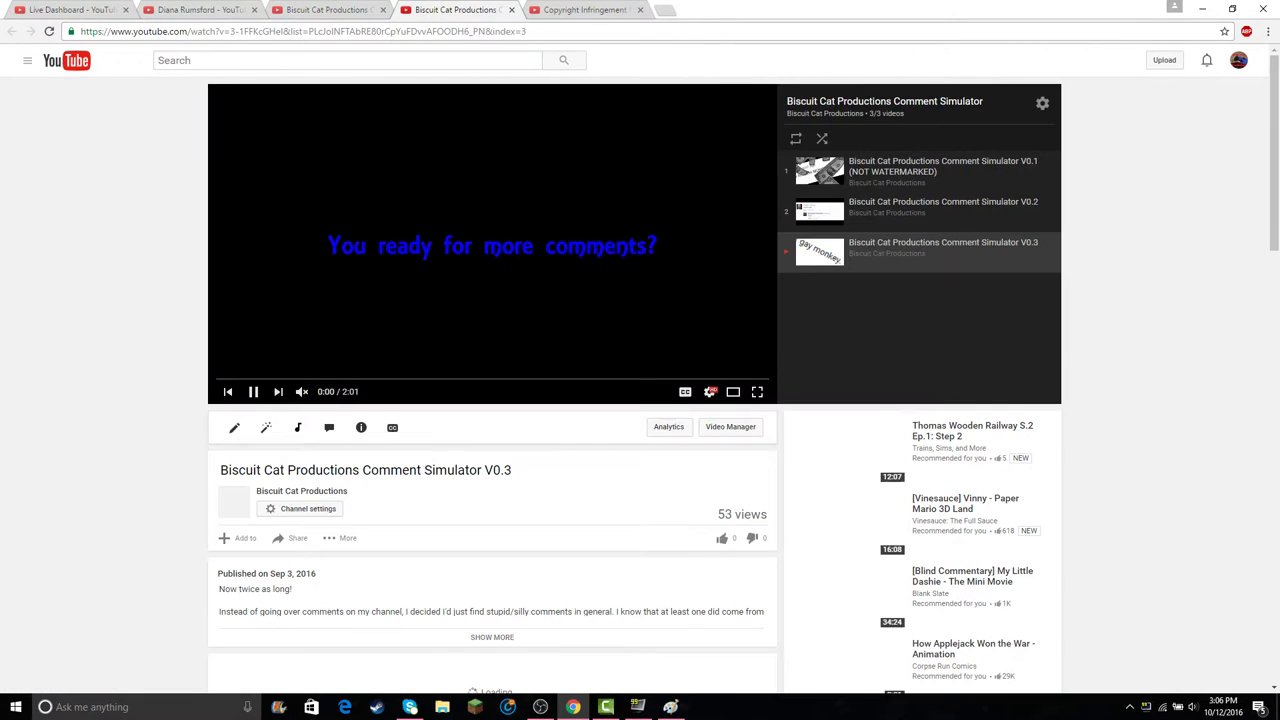
- Strip the playlist parameters from the V0.3 video's address, reload it and copy the clean URL
drag(526, 31, 290, 31)
key(BackSpace)
key(Return)
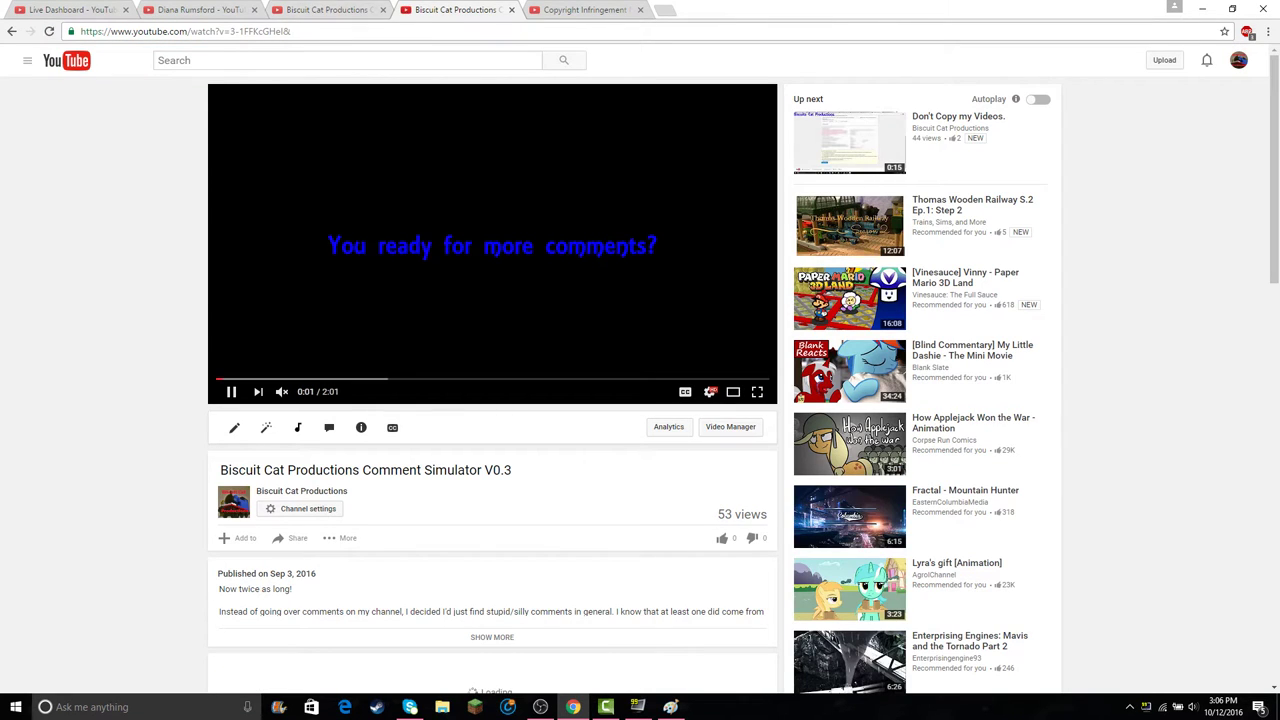
click(306, 31)
click(306, 31)
key(BackSpace)
key(Return)
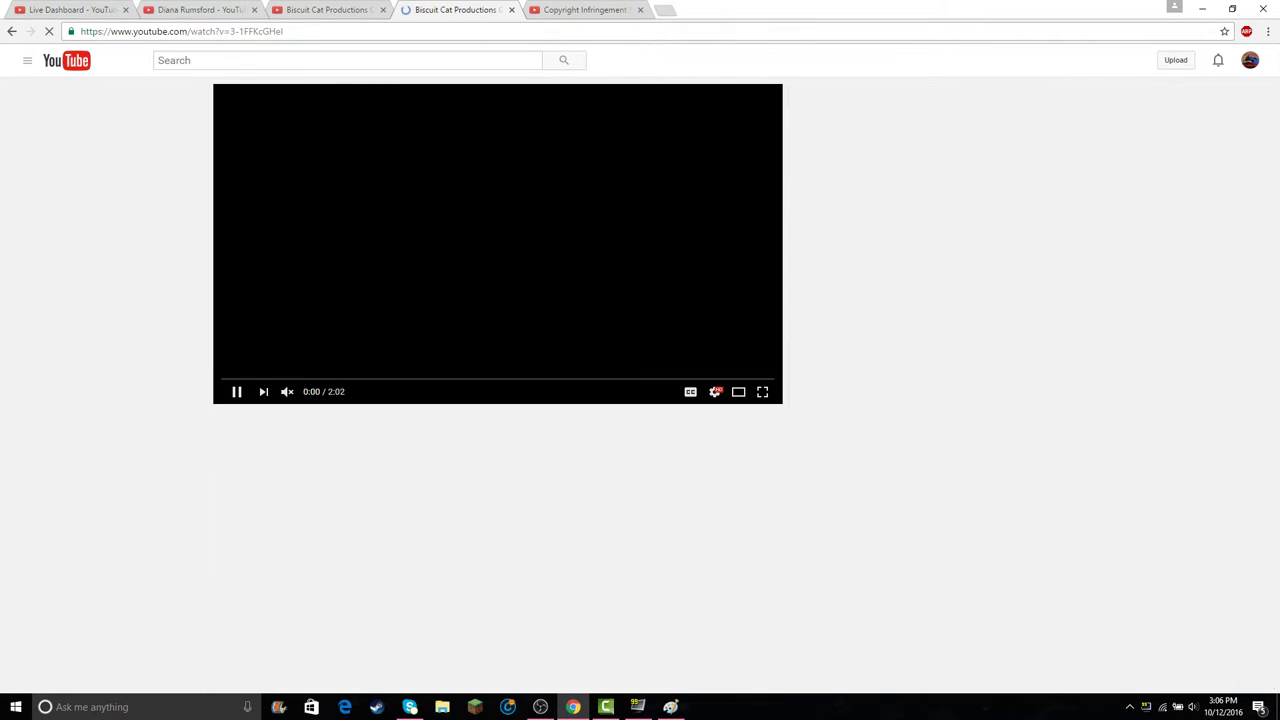
key(ctrl+l)
key(ctrl+c)
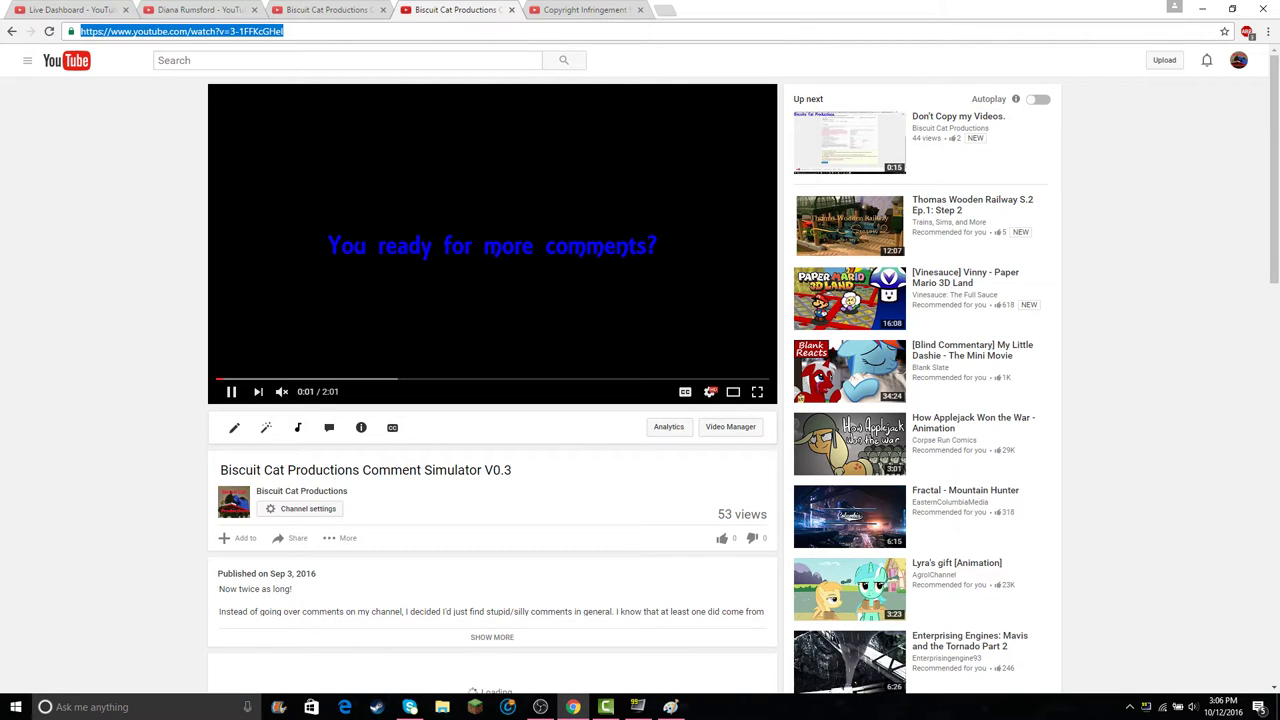
- Paste the copied link as the original video's YouTube URL in the copyright complaint form and place the cursor in the street address field
key(ctrl+Tab)
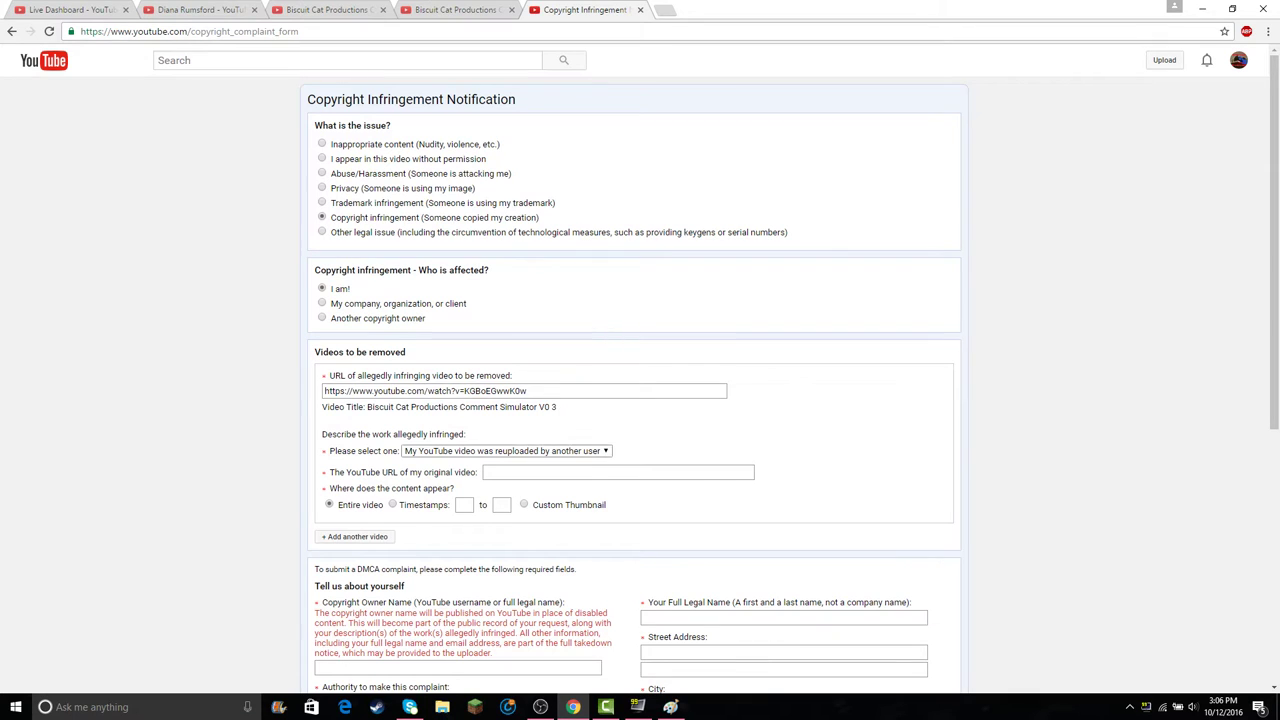
key(Tab)
key(ctrl+v)
scroll(640, 370, down, 1)
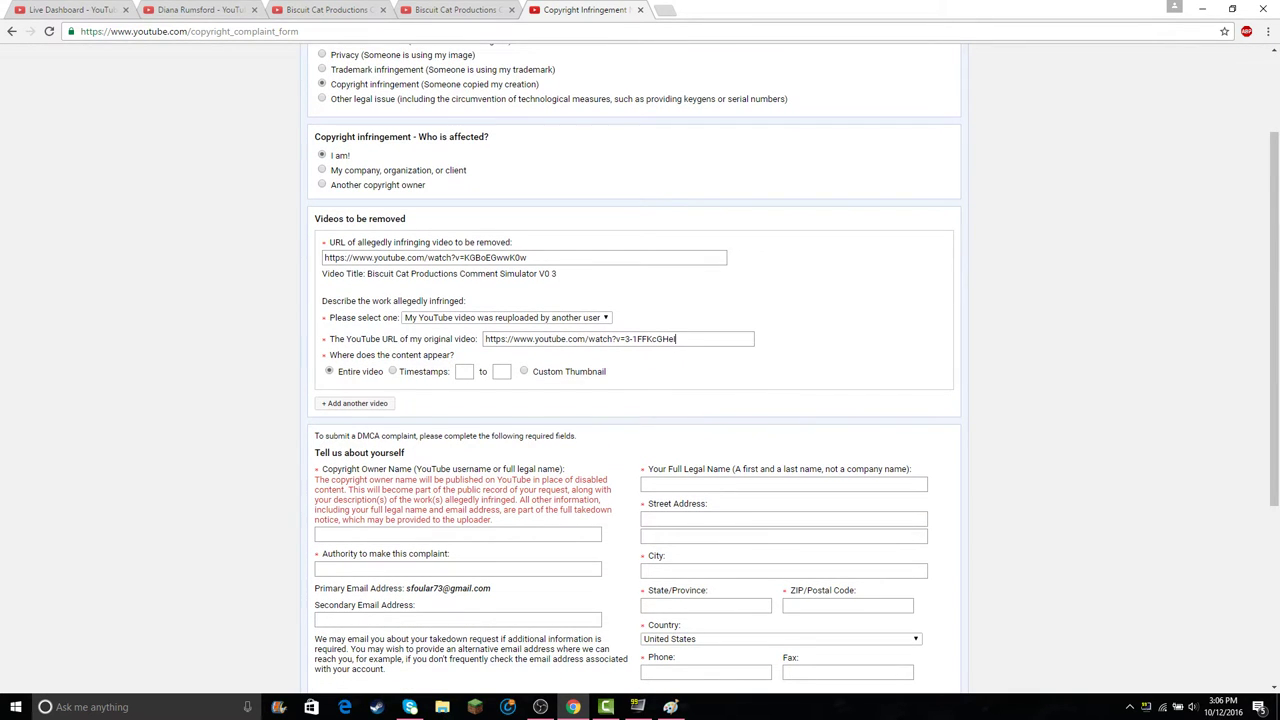
click(784, 519)
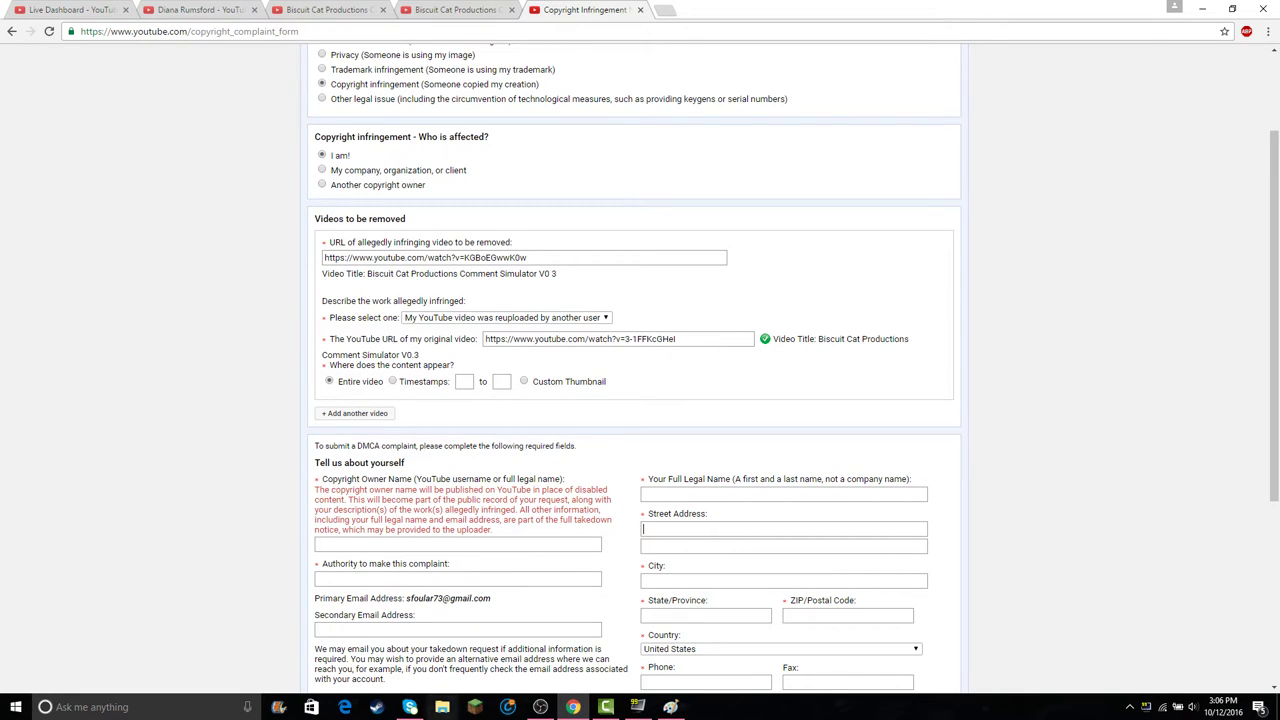
- Switch to Camtasia Studio, move the timeline playhead to 0:00:13;03 and deselect the StreamAnnouncement2.wav clip
click(540, 707)
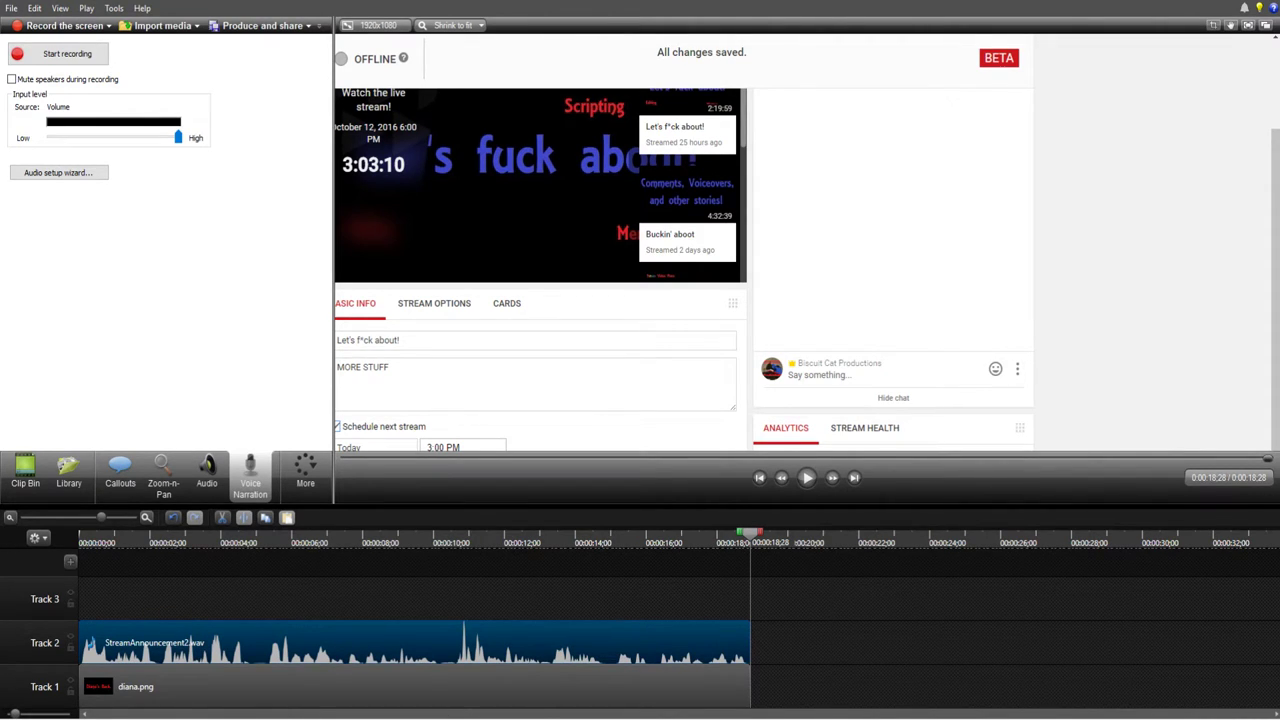
click(543, 550)
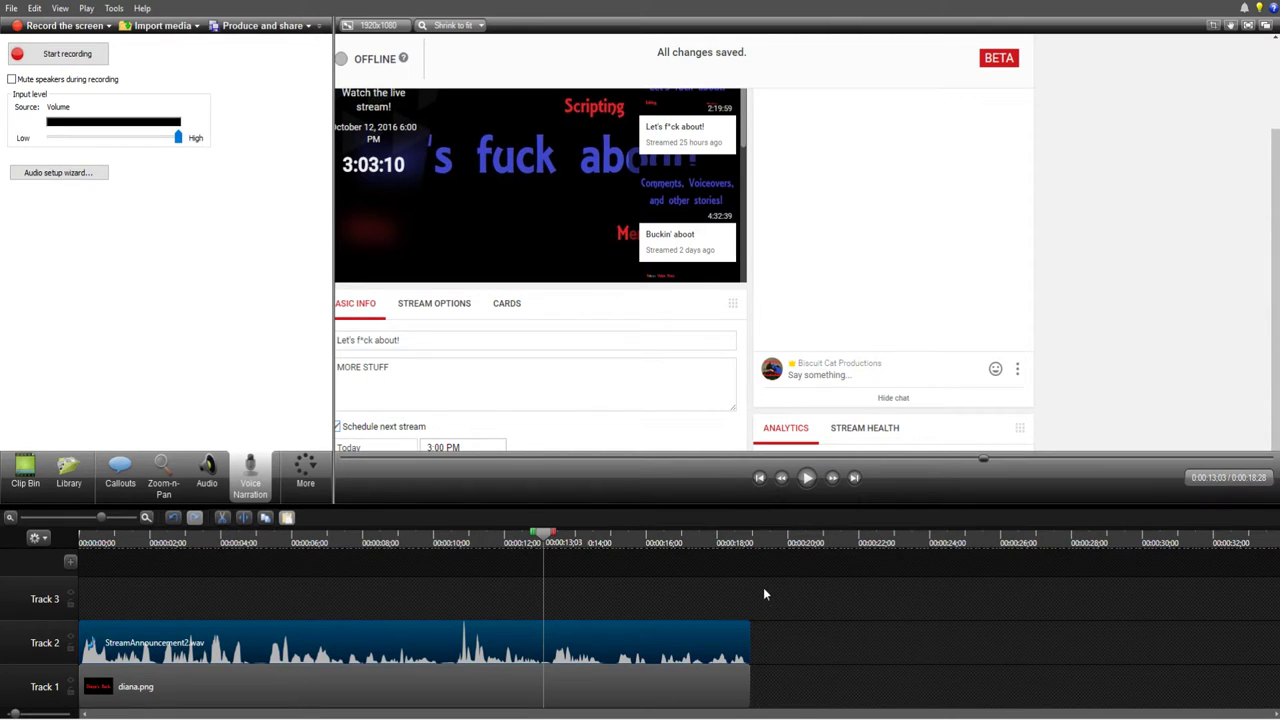
click(770, 617)
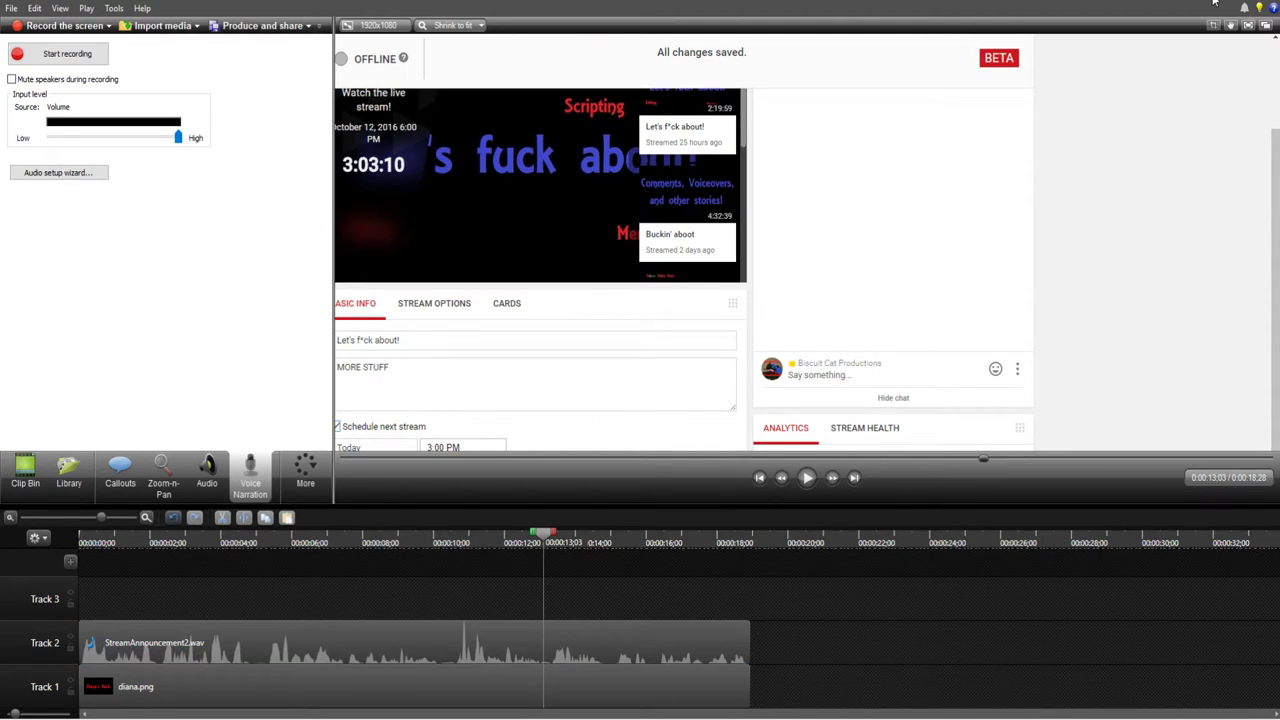
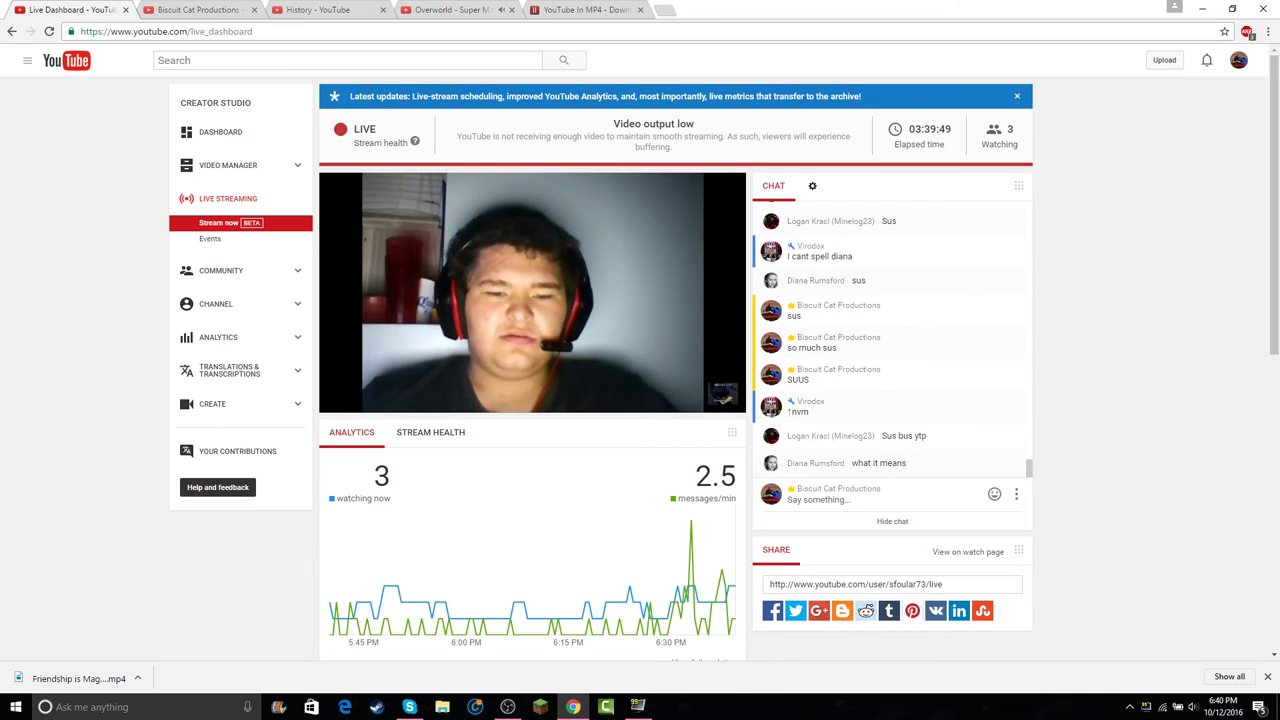
- Check the running stream in OBS and close the YouTube In MP4 download page in the browser
click(508, 706)
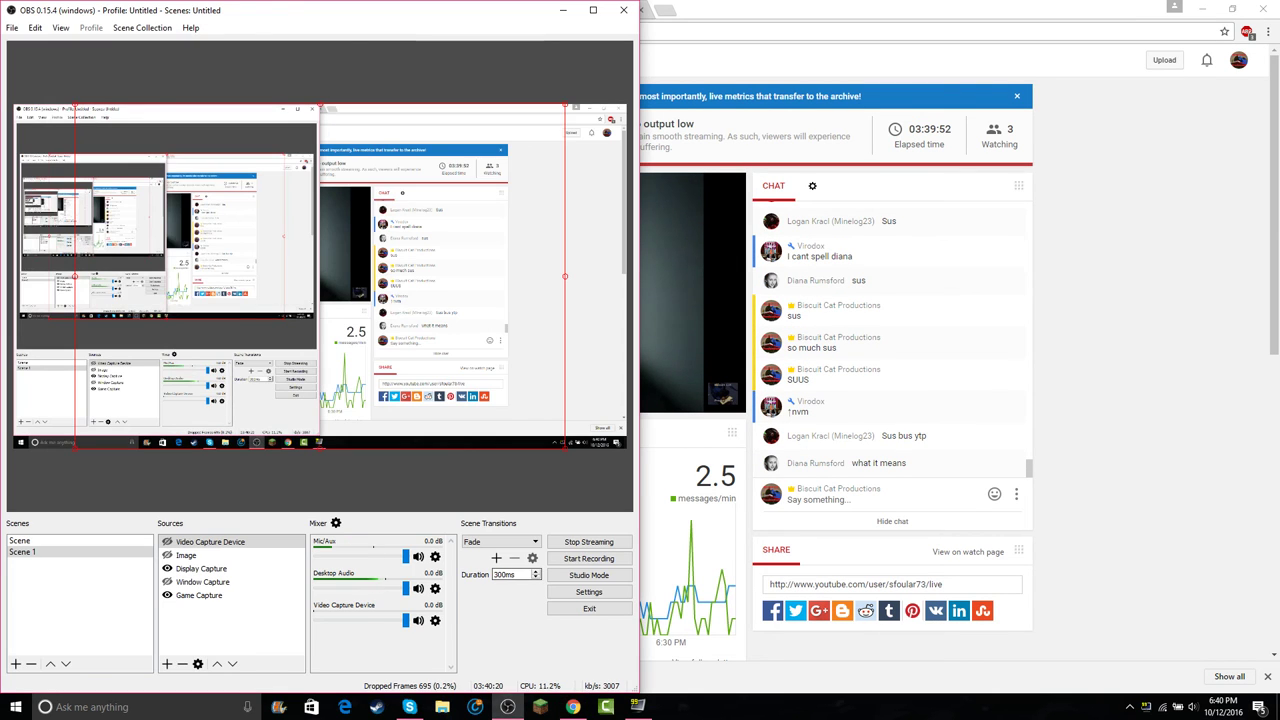
click(572, 706)
click(585, 9)
key(ctrl+w)
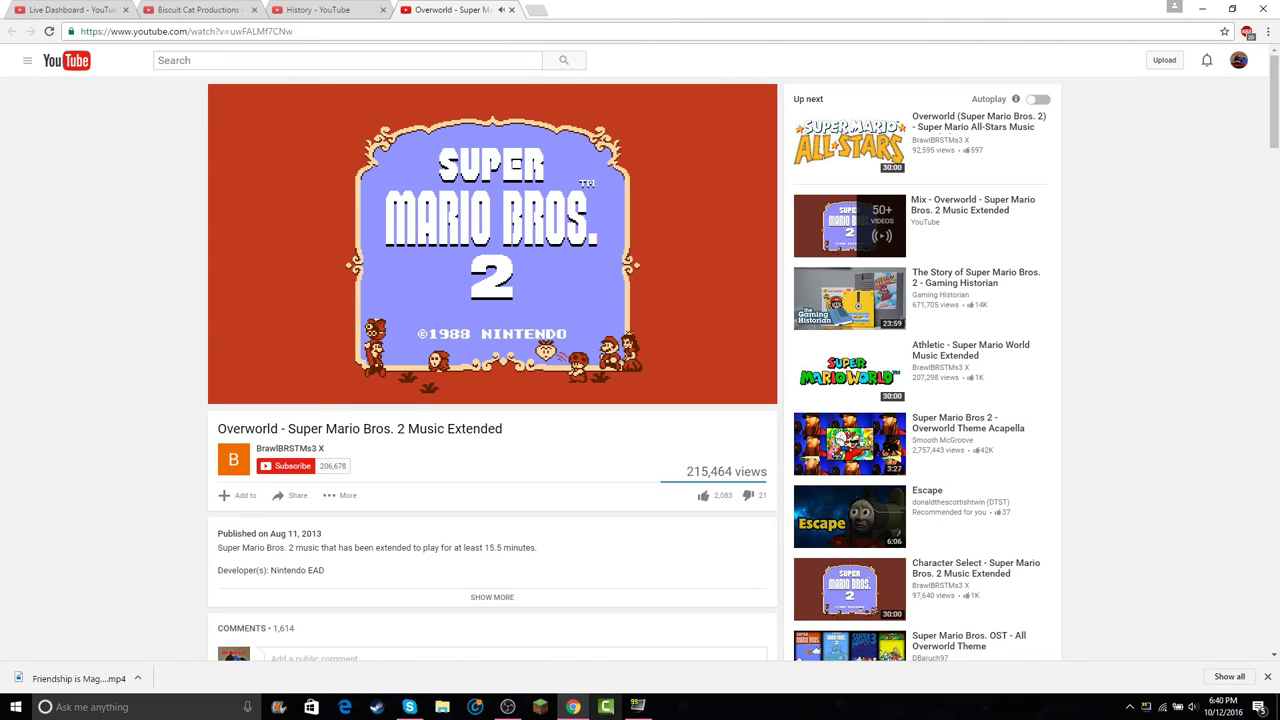
- Start Camtasia Studio and open the recent project TPMS1E1.camproj
click(606, 707)
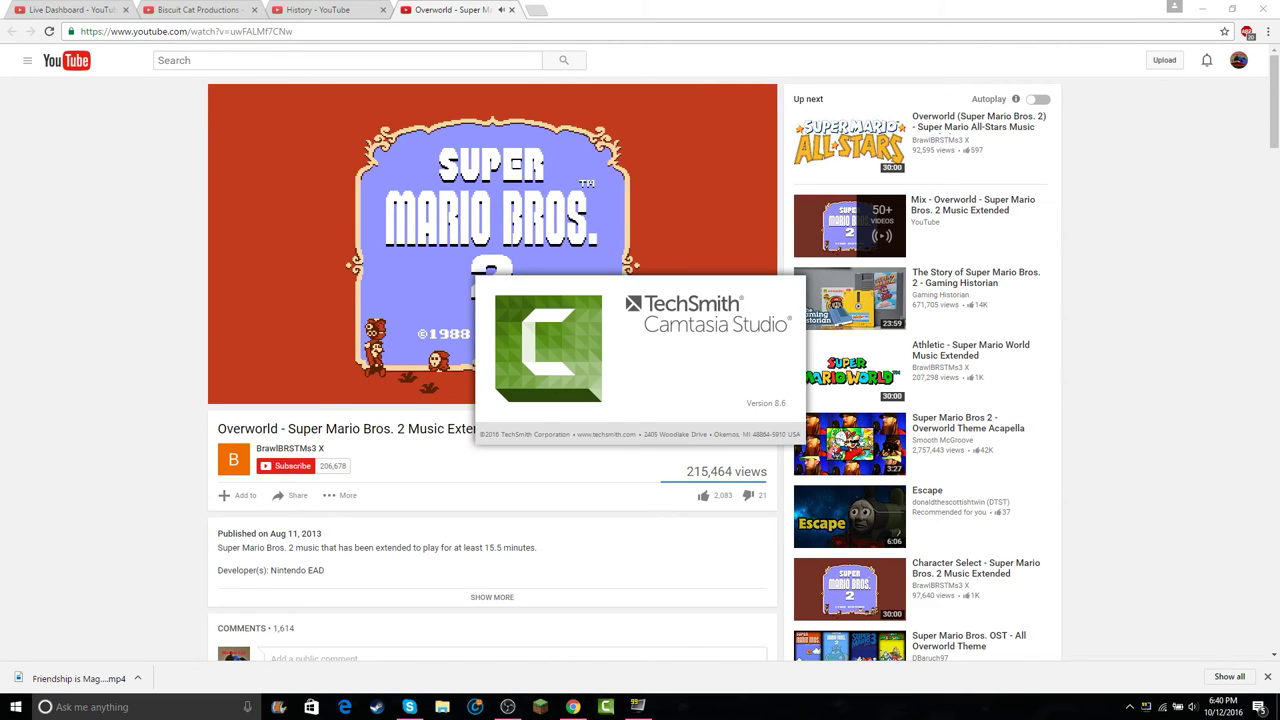
click(737, 384)
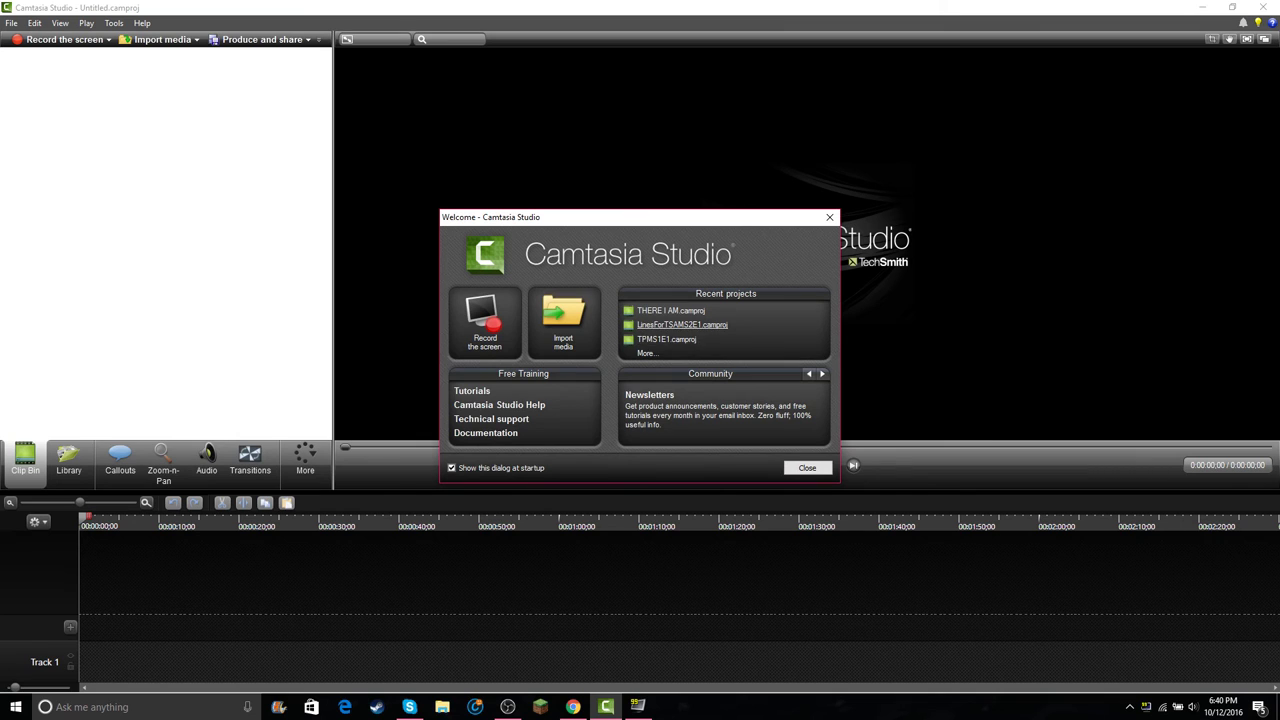
click(666, 339)
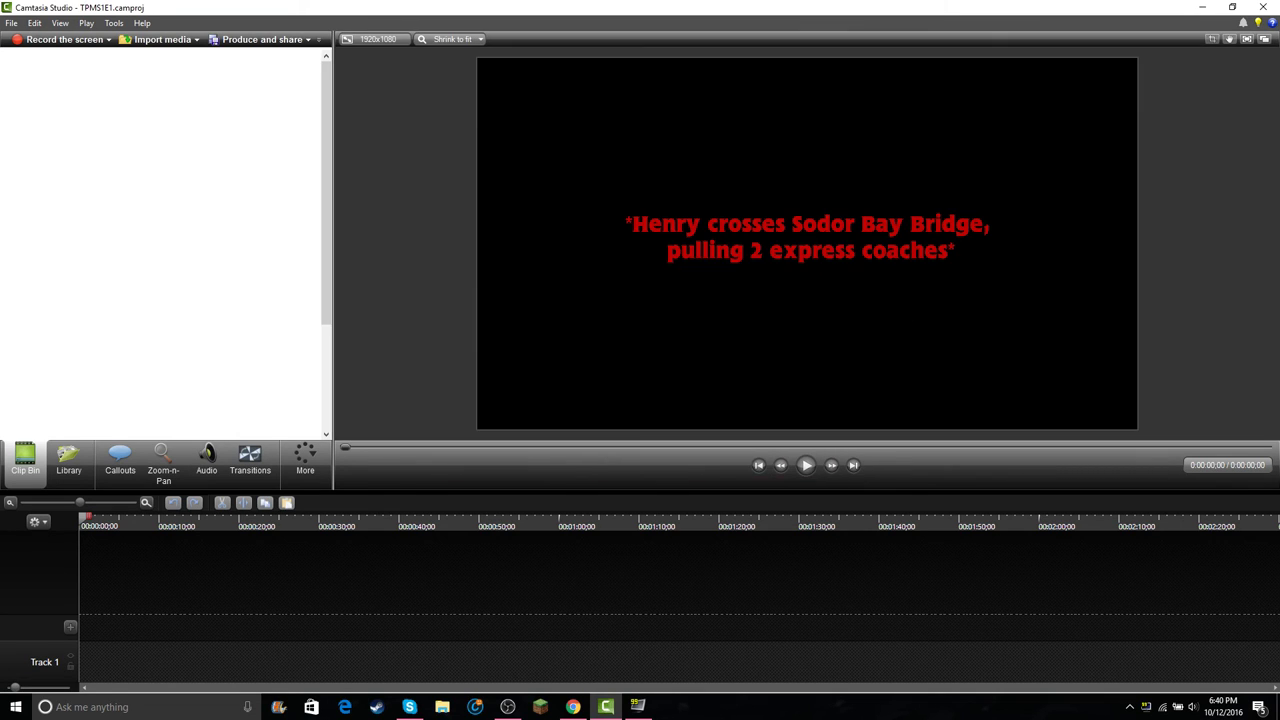
- Switch to the browser, pause the Super Mario Bros. 2 music video and dismiss the downloads bar, returning to the Live Dashboard
click(573, 707)
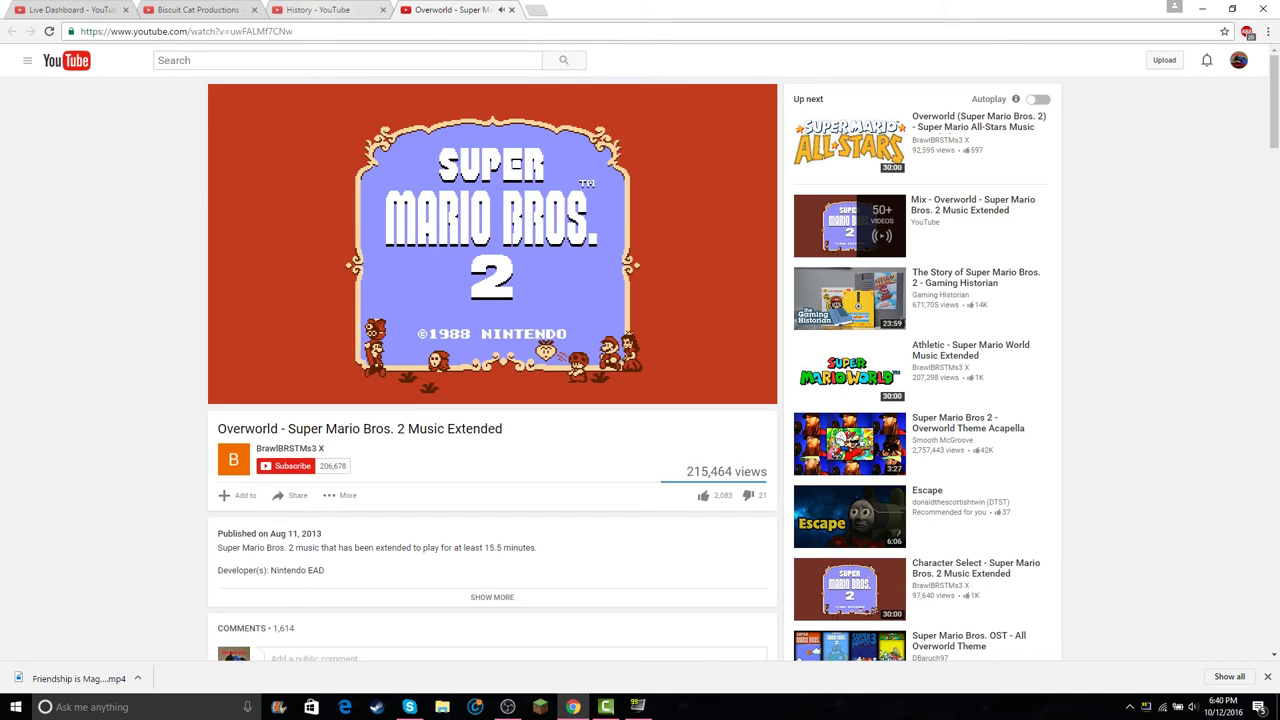
mouse_move(281, 392)
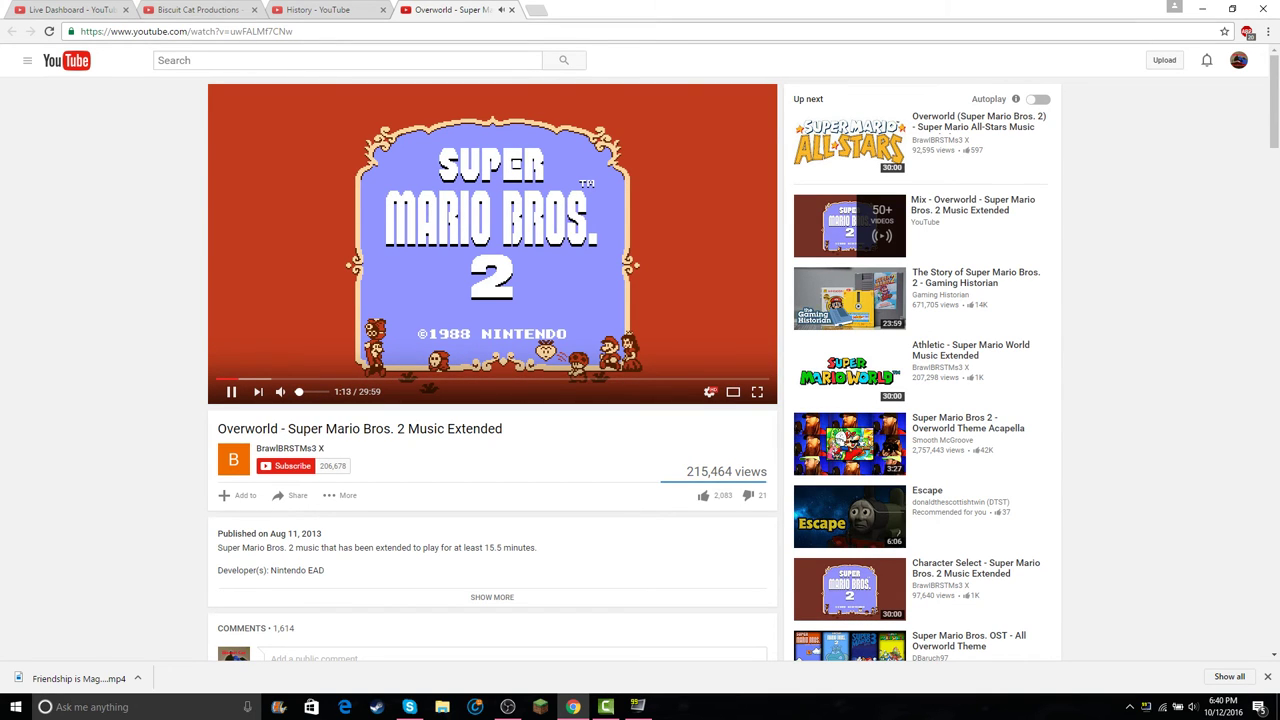
key(space)
click(1267, 677)
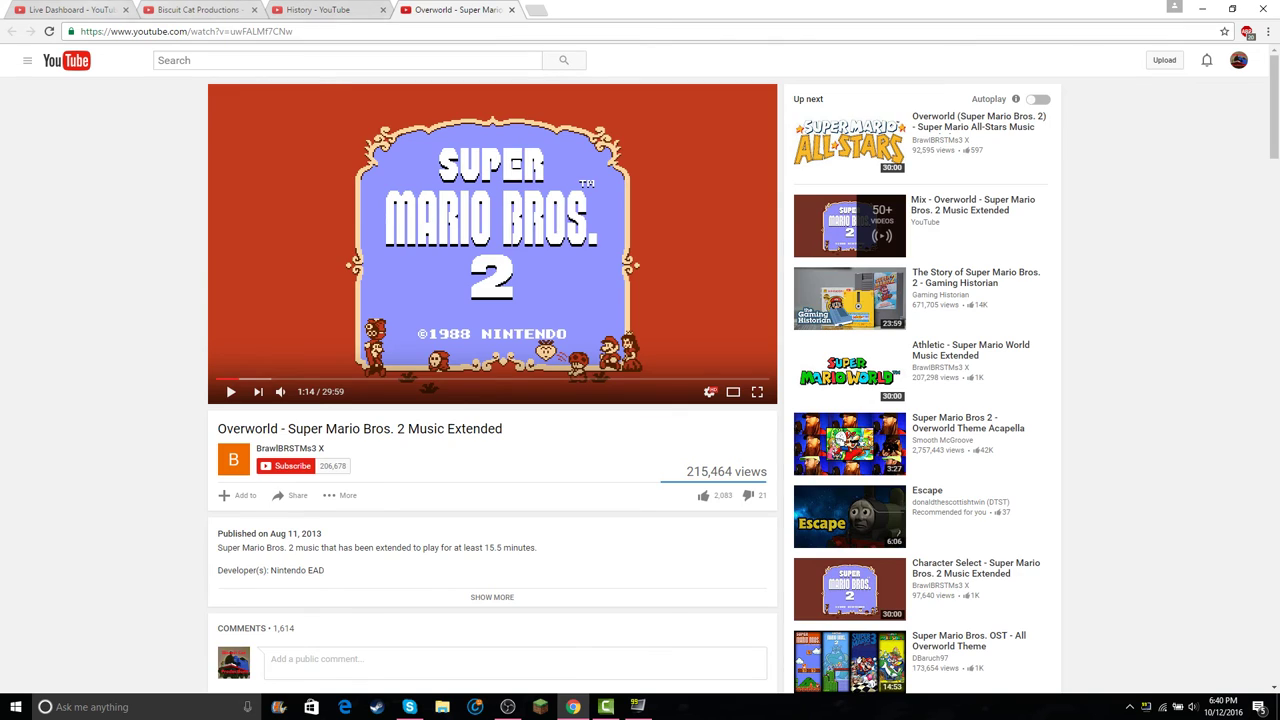
click(72, 10)
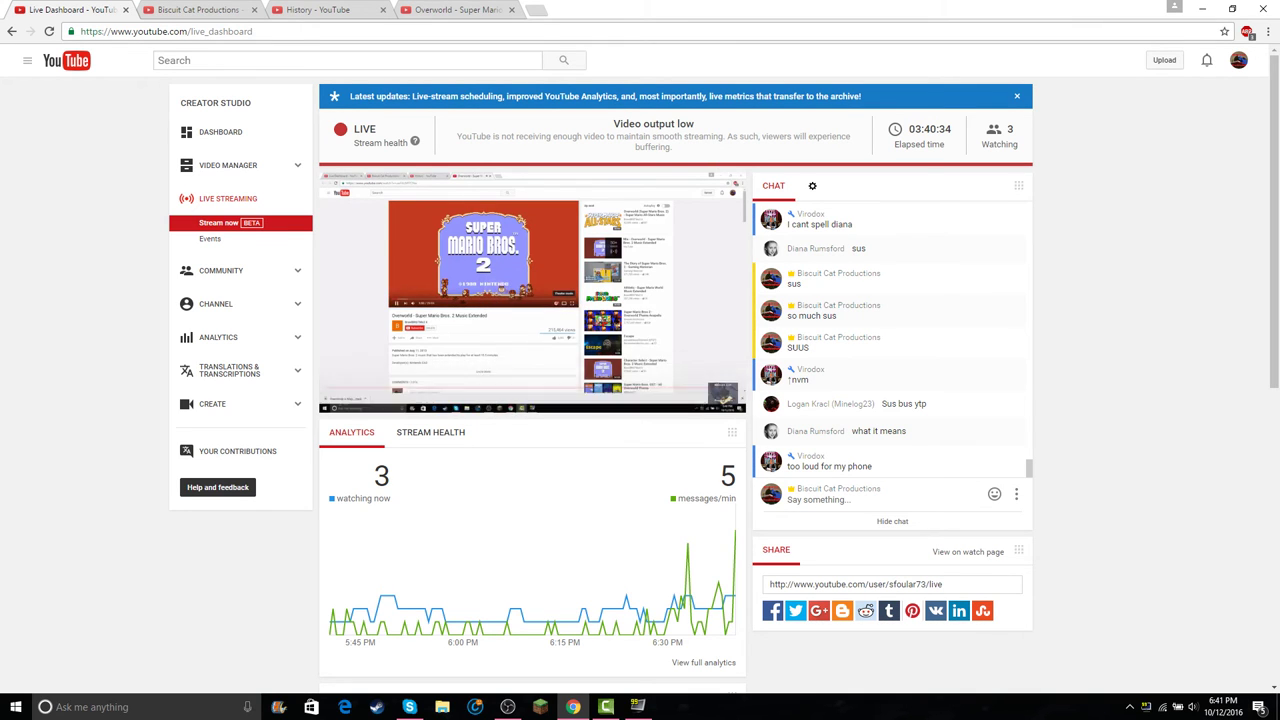
- Switch to Camtasia Studio and play the TPMS1E1 project from the start to about 28 seconds, reviewing its tracks
click(606, 706)
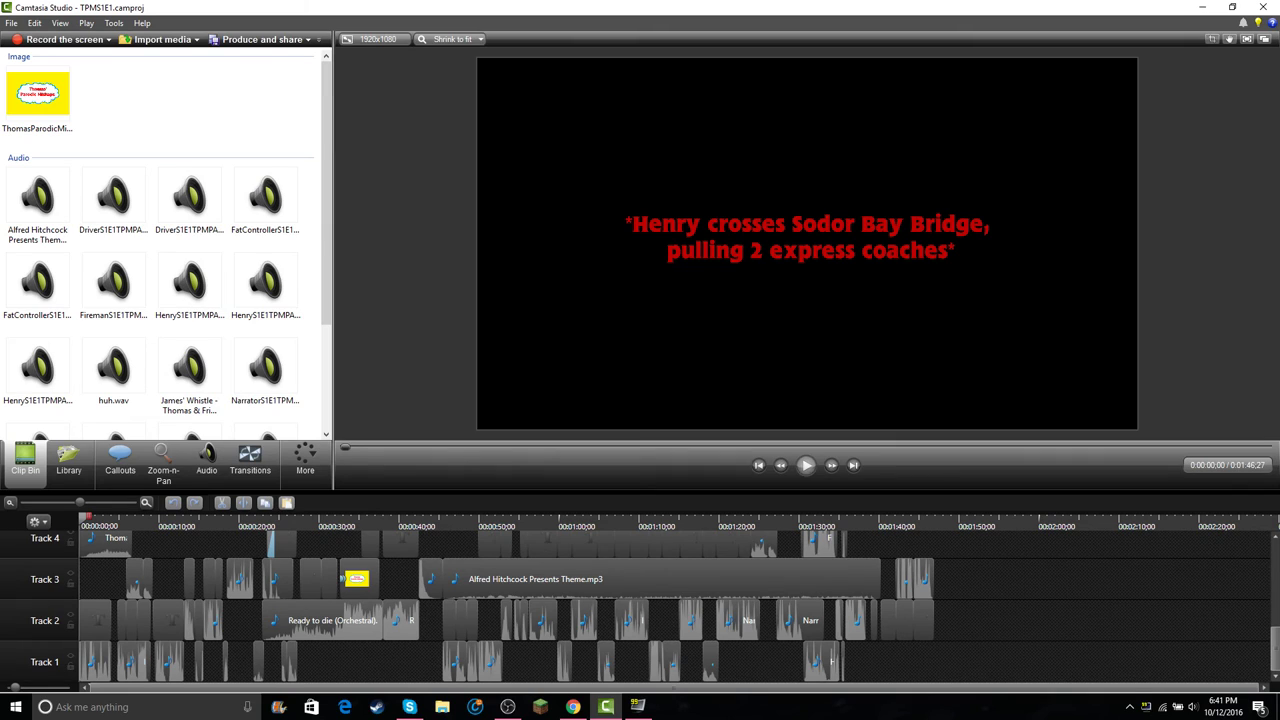
click(806, 465)
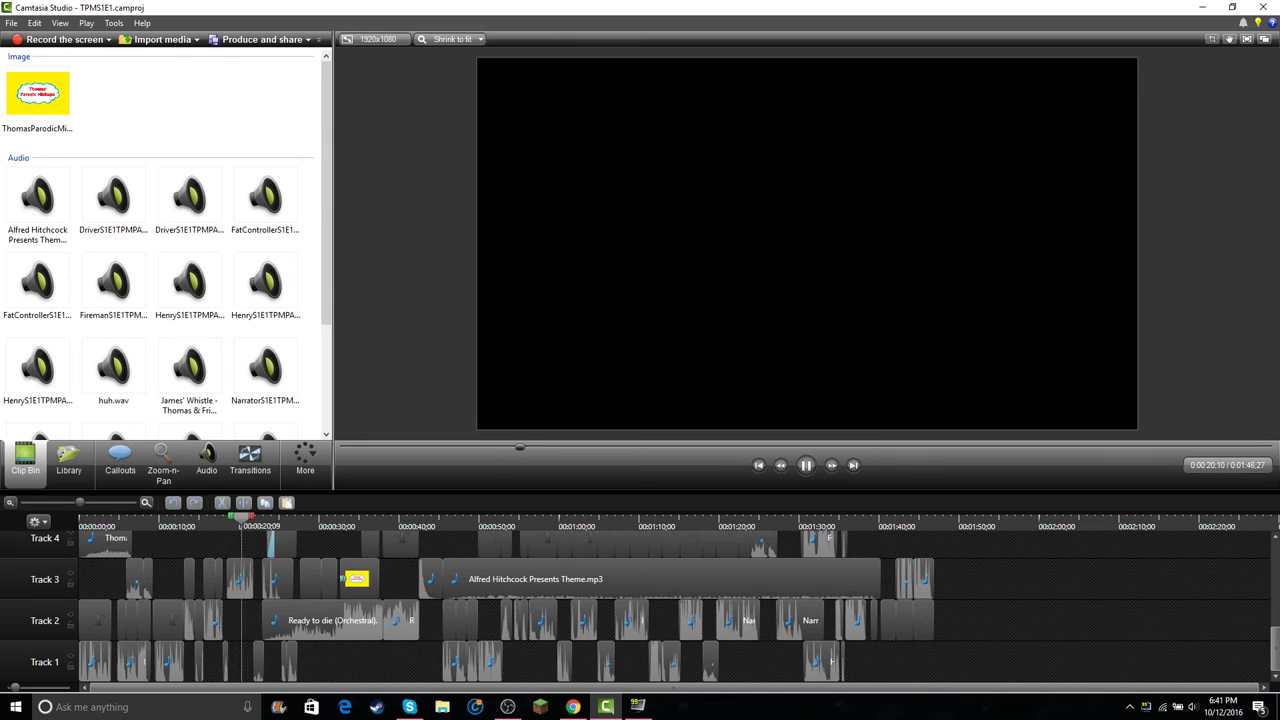
scroll(640, 600, up, 4)
scroll(640, 600, down, 2)
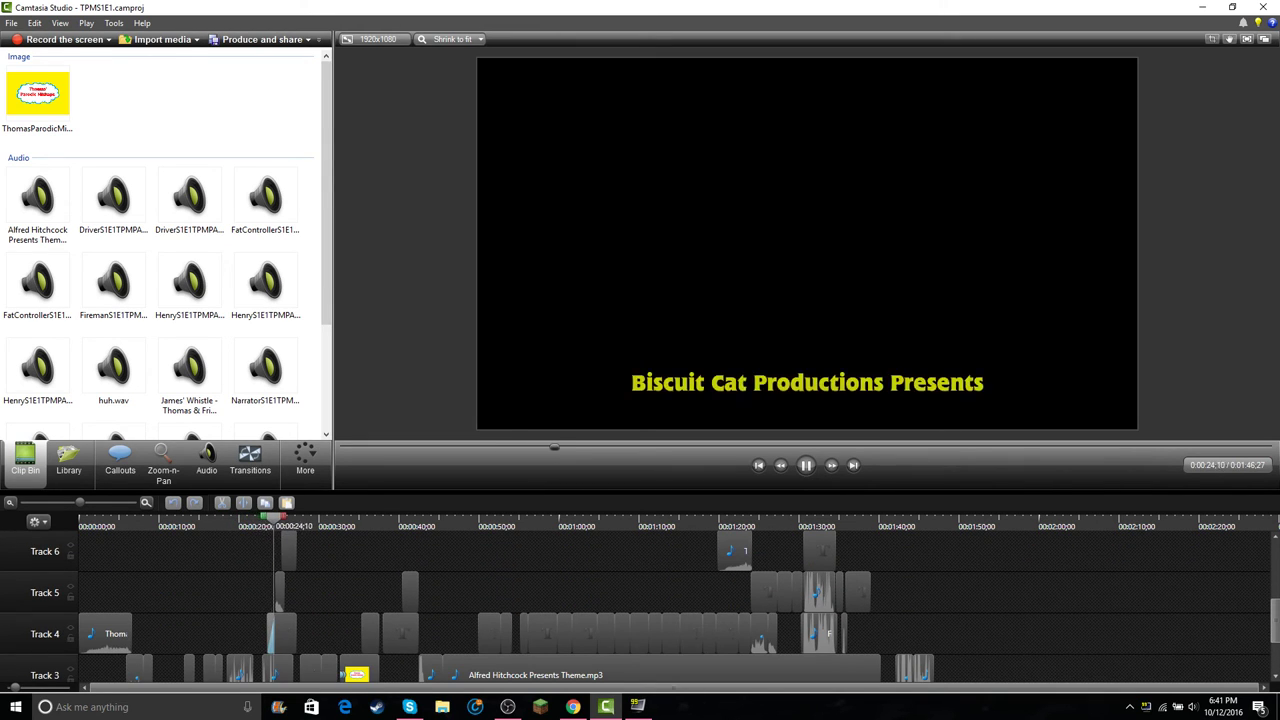
scroll(415, 600, down, 2)
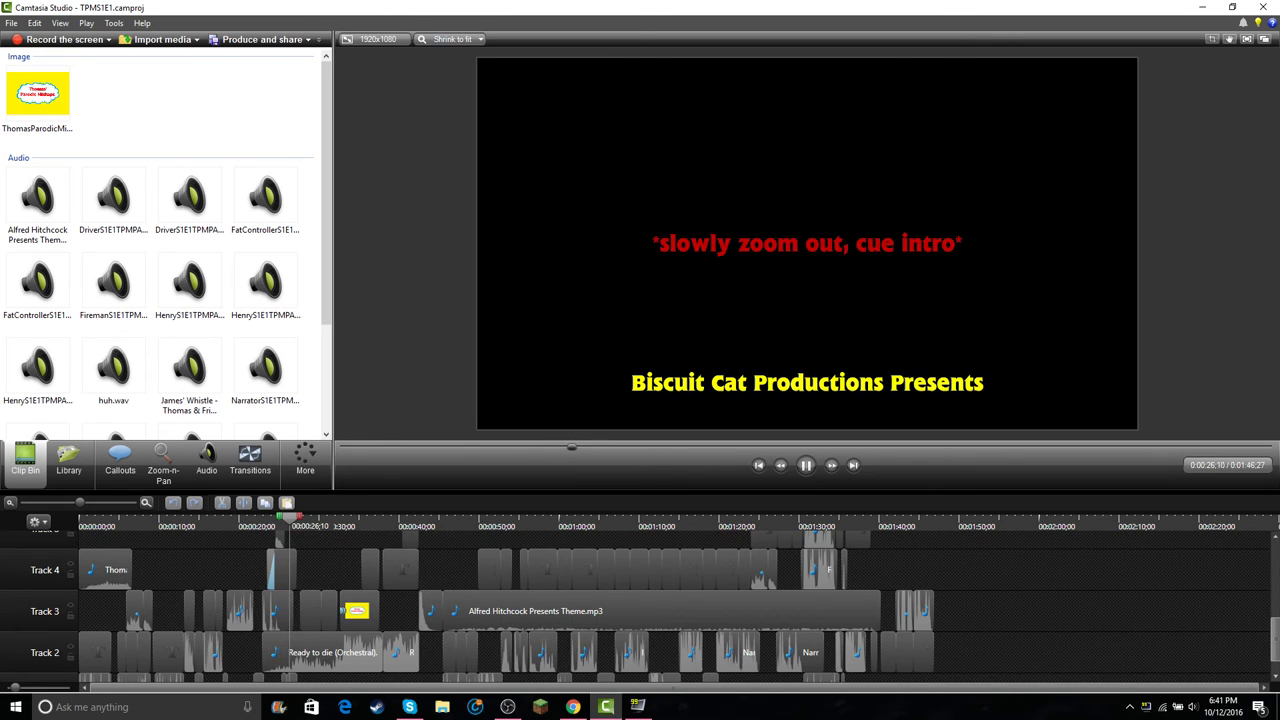
key(space)
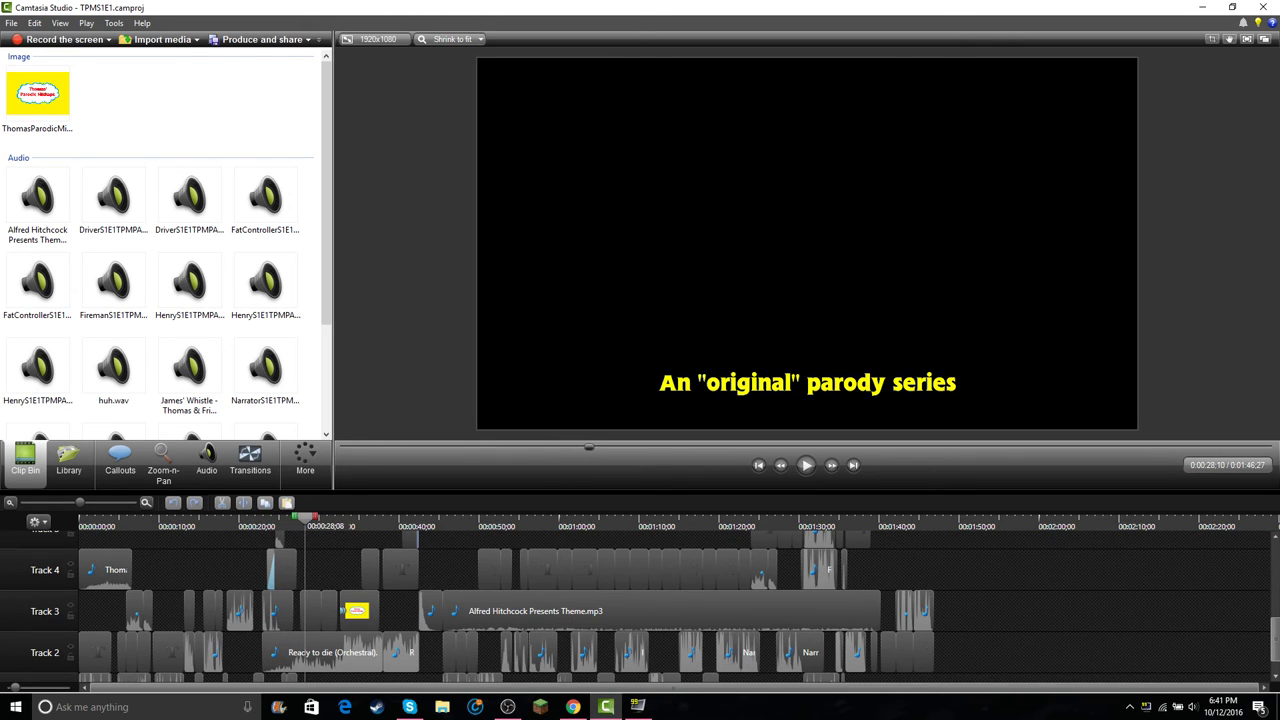
- Move the playhead back to 0:00:27;07 and switch to the Live Dashboard in the browser
mouse_move(305, 518)
mouse_down()
mouse_move(286, 518)
mouse_move(297, 517)
mouse_up()
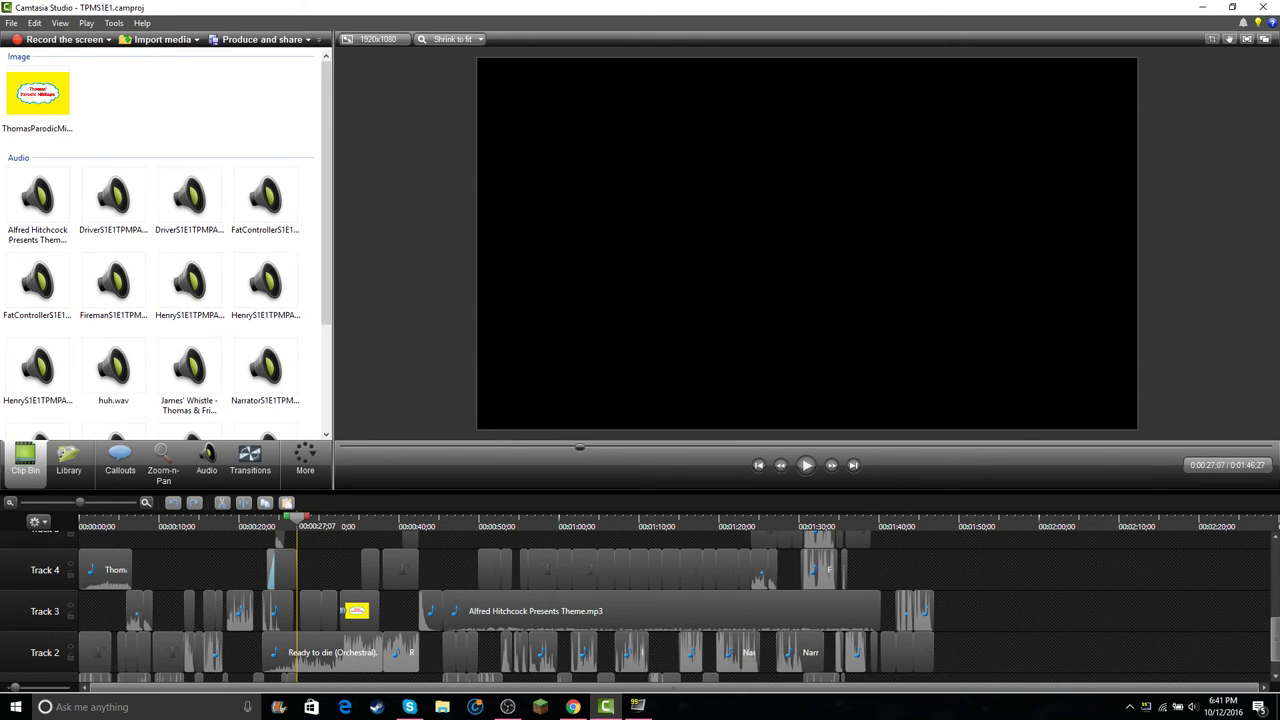
scroll(640, 606, down, 1)
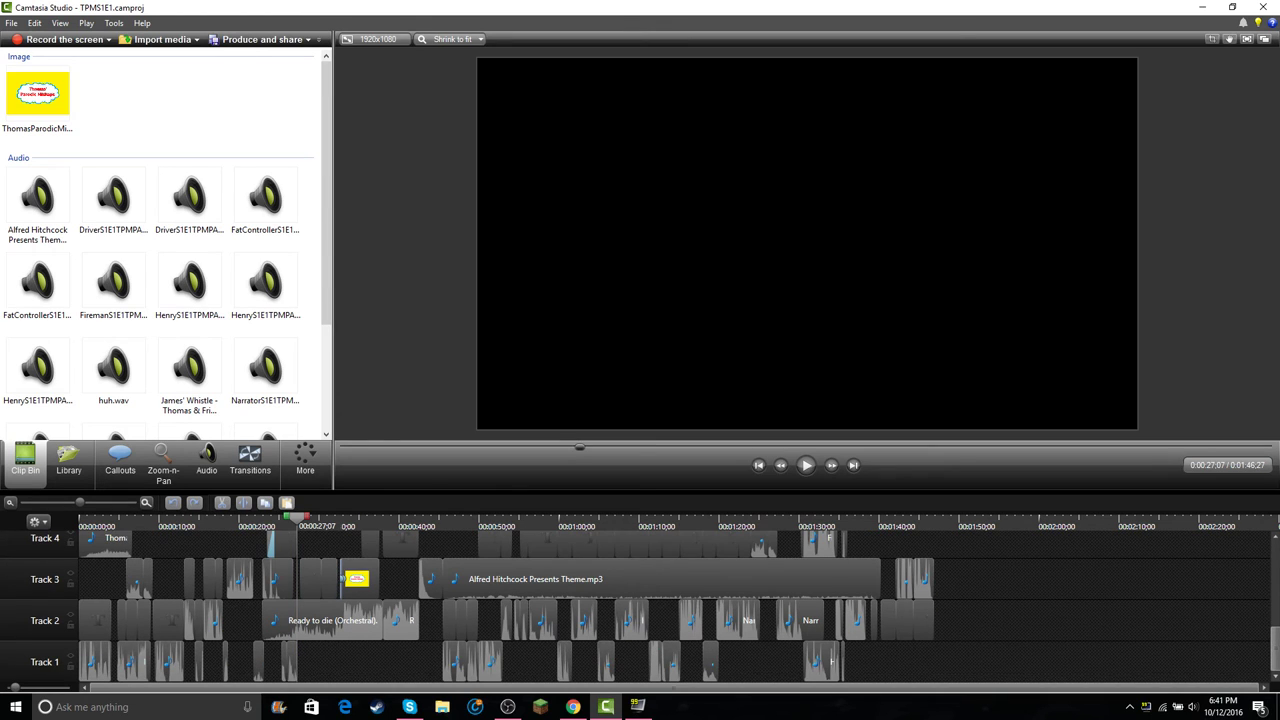
click(573, 707)
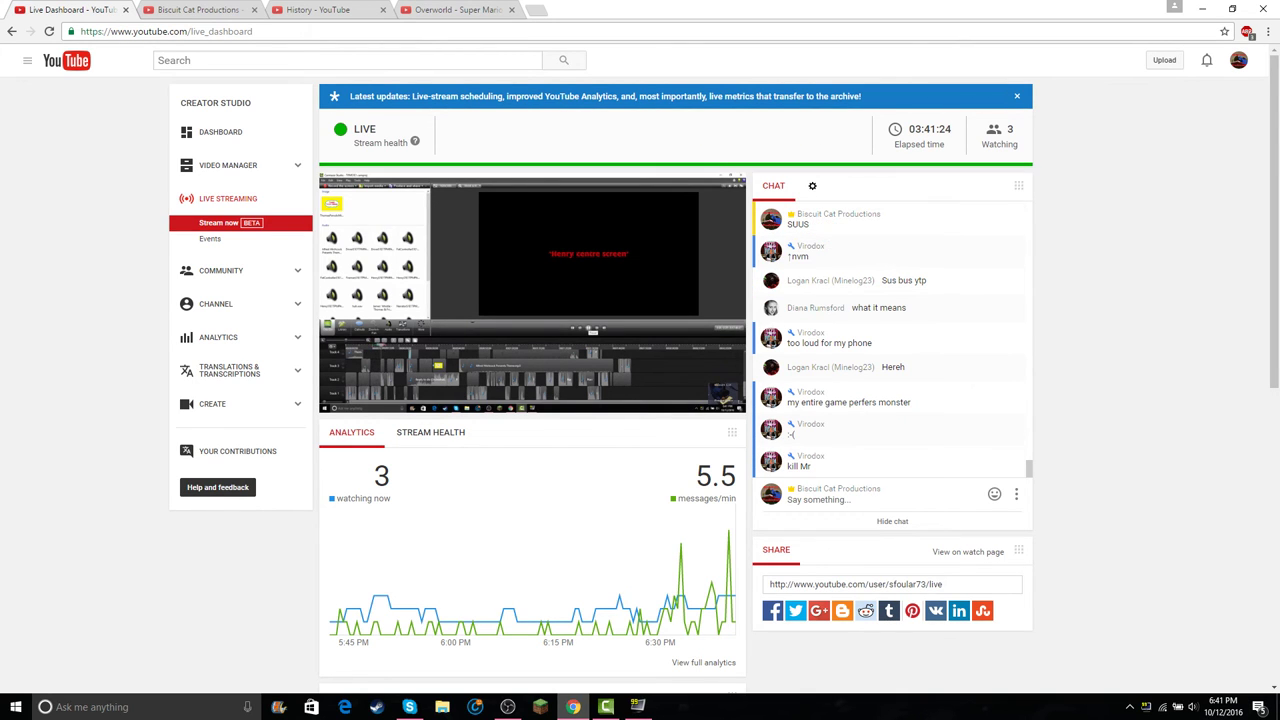
- Switch to Camtasia Studio and open the project BCPCS4.camproj from the Camtasia Studio documents folder
click(605, 705)
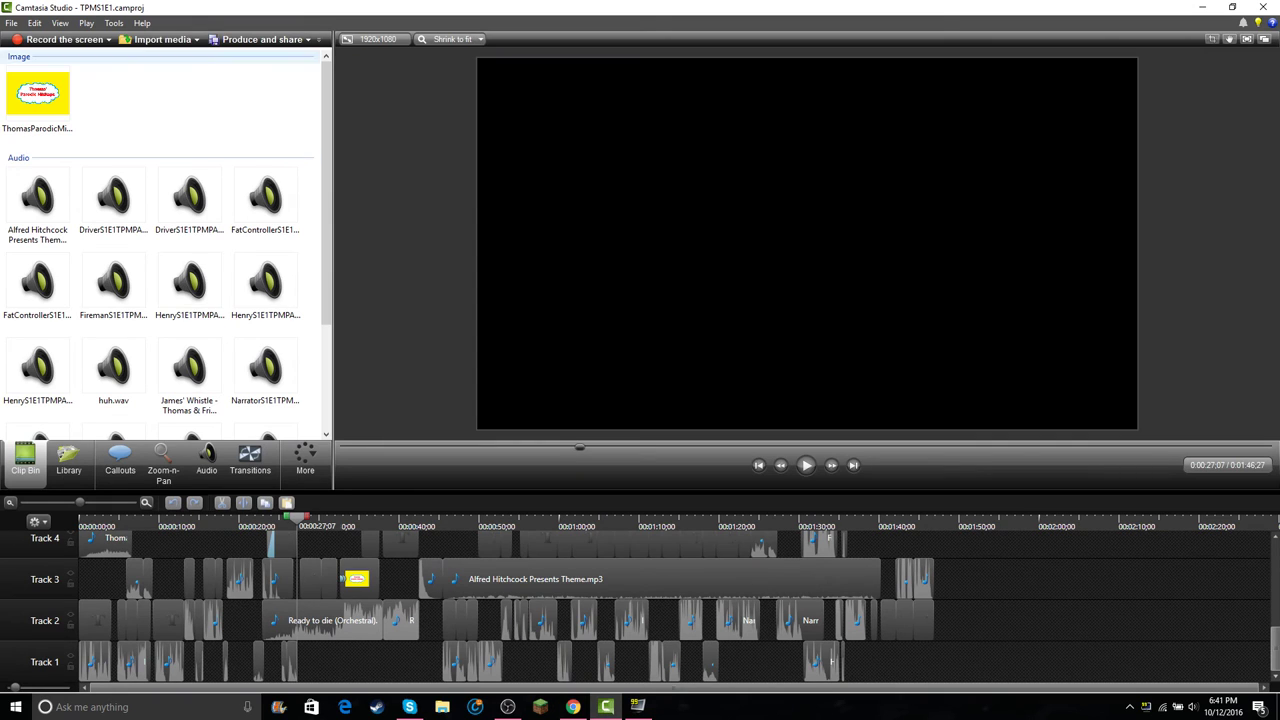
click(10, 22)
click(48, 54)
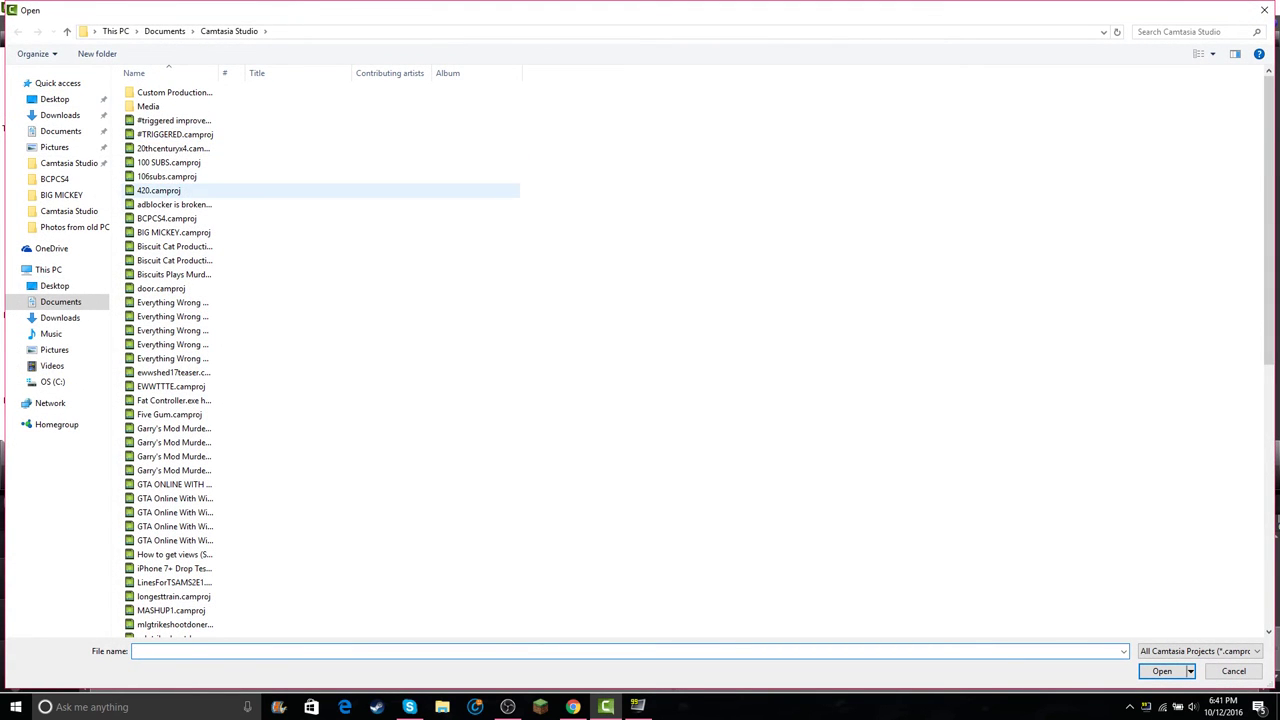
double_click(167, 218)
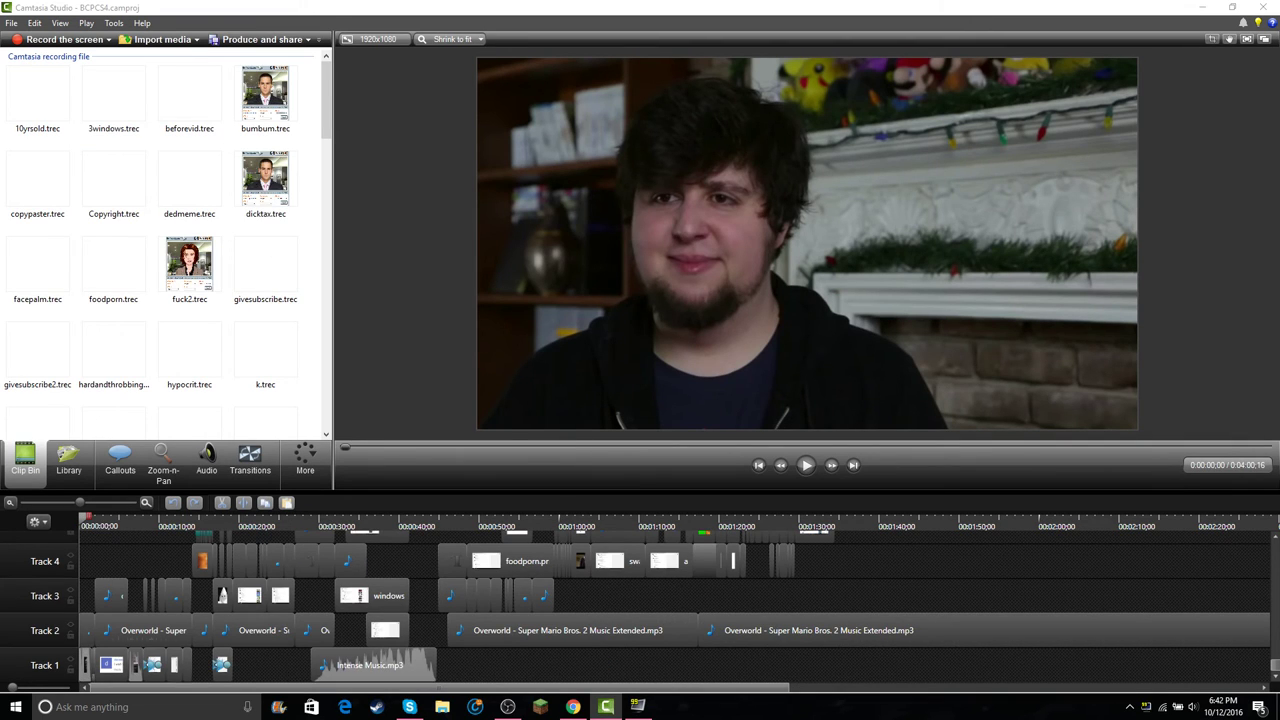
- Scrub the timeline to about 0:01:19;22, check the Live Dashboard in the browser and return to Camtasia Studio
drag(87, 518, 750, 518)
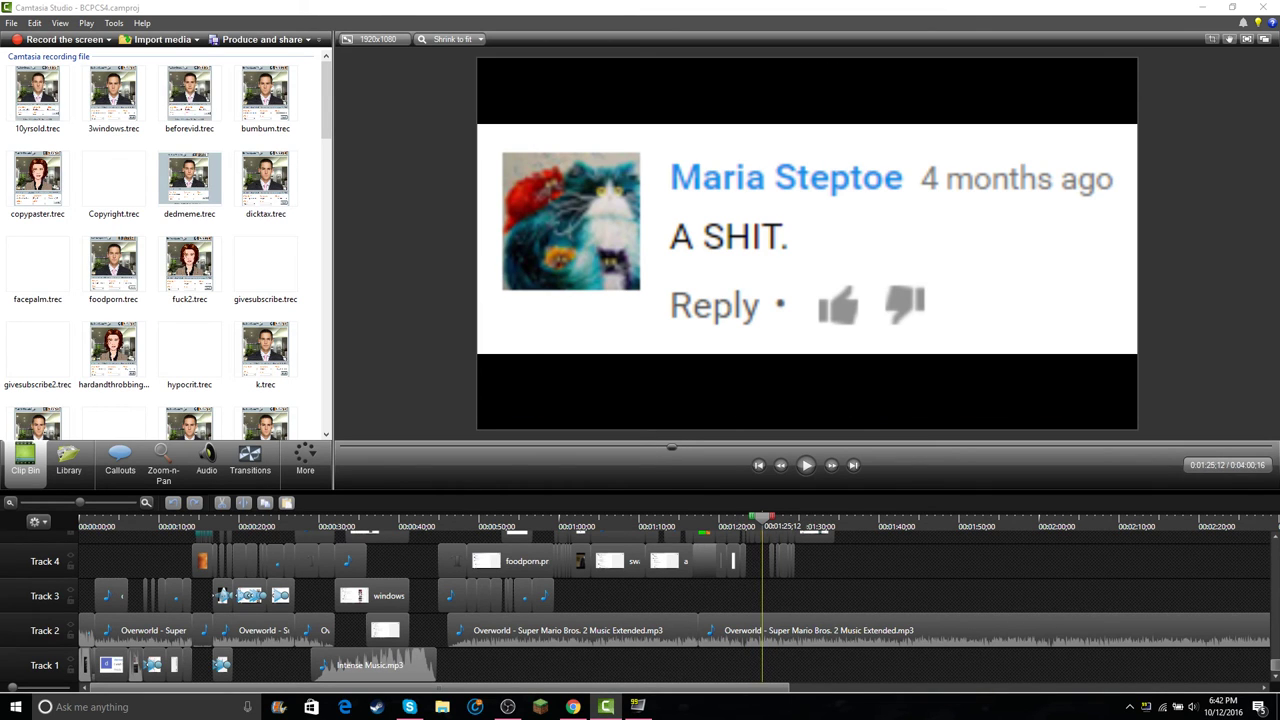
drag(762, 518, 716, 518)
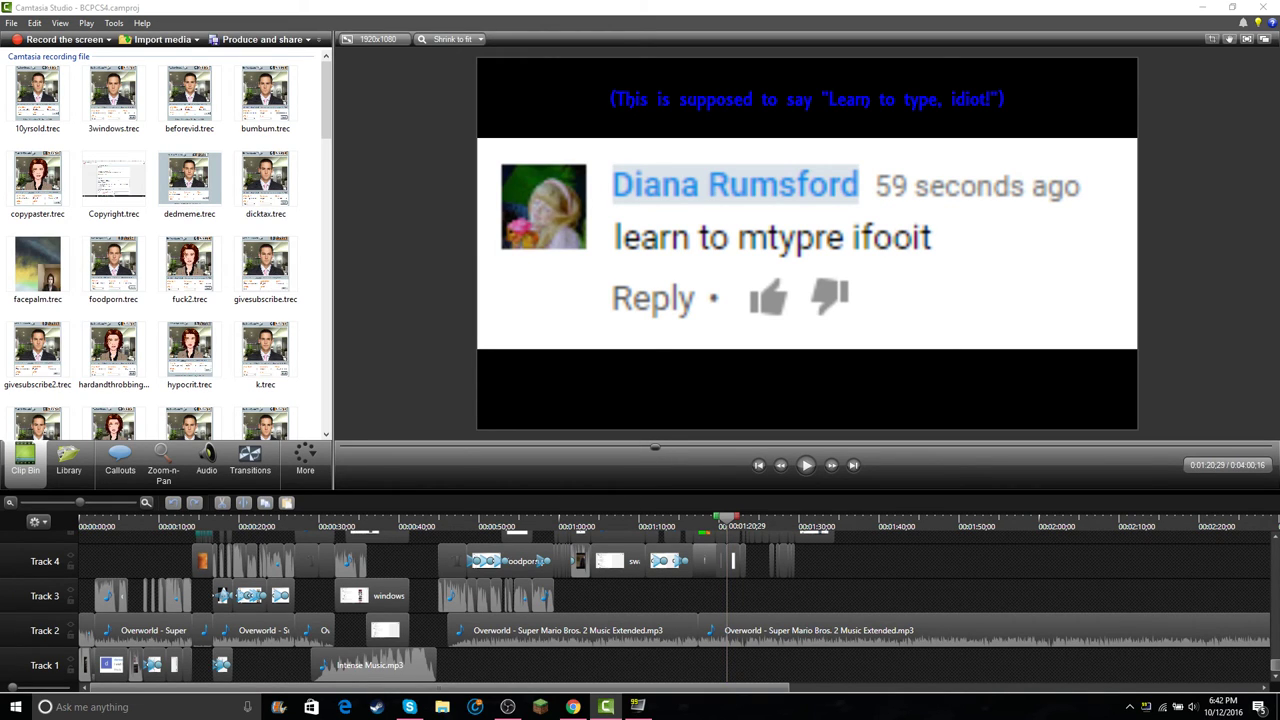
mouse_move(727, 518)
mouse_down()
mouse_move(776, 520)
mouse_move(716, 520)
mouse_up()
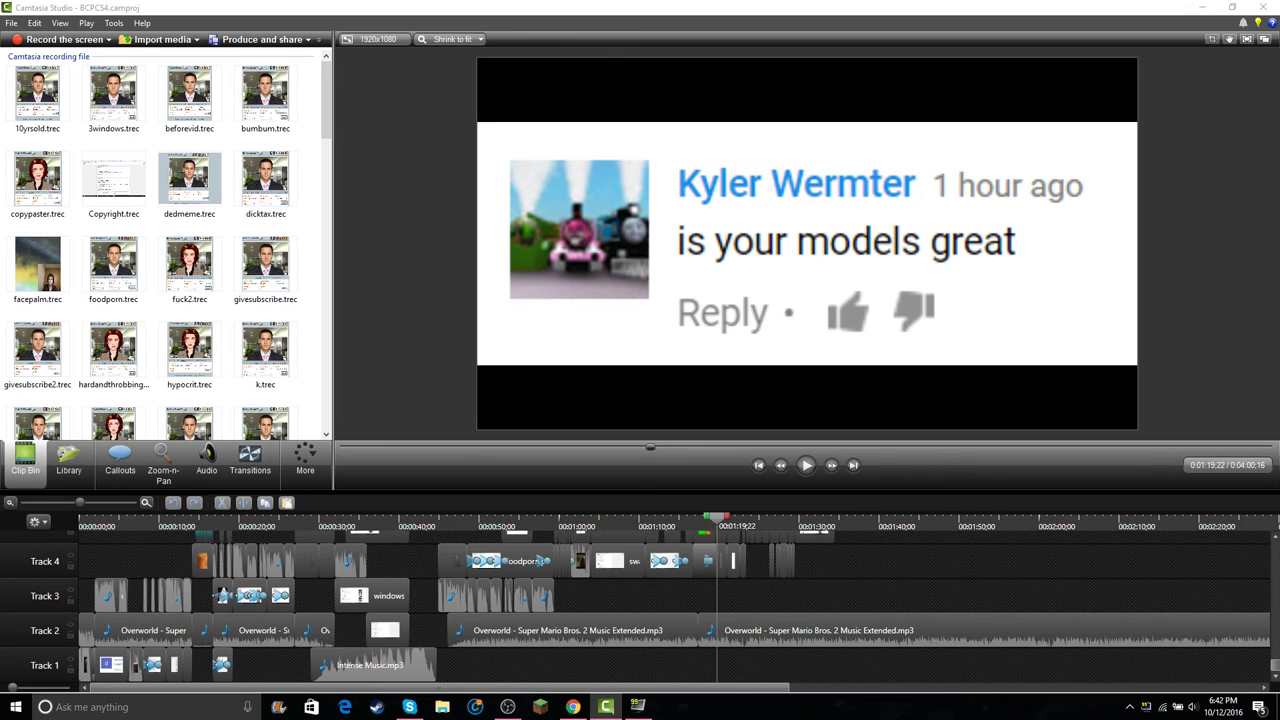
click(572, 707)
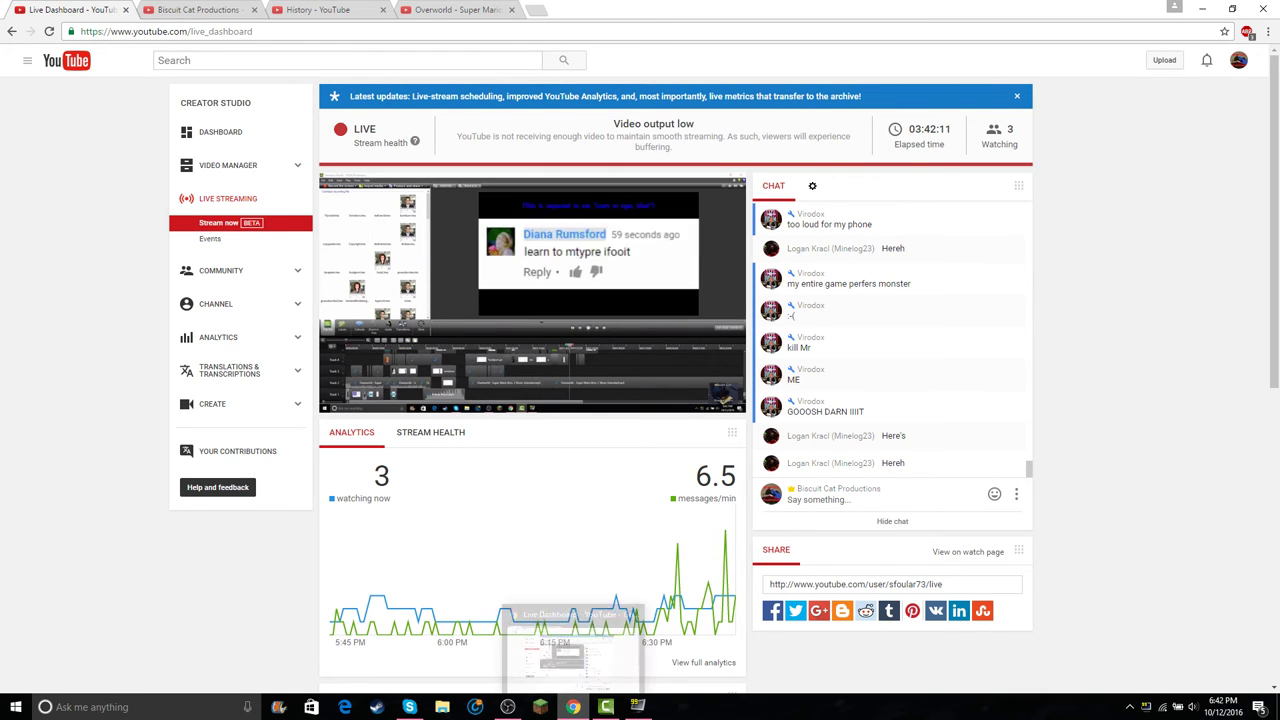
click(605, 707)
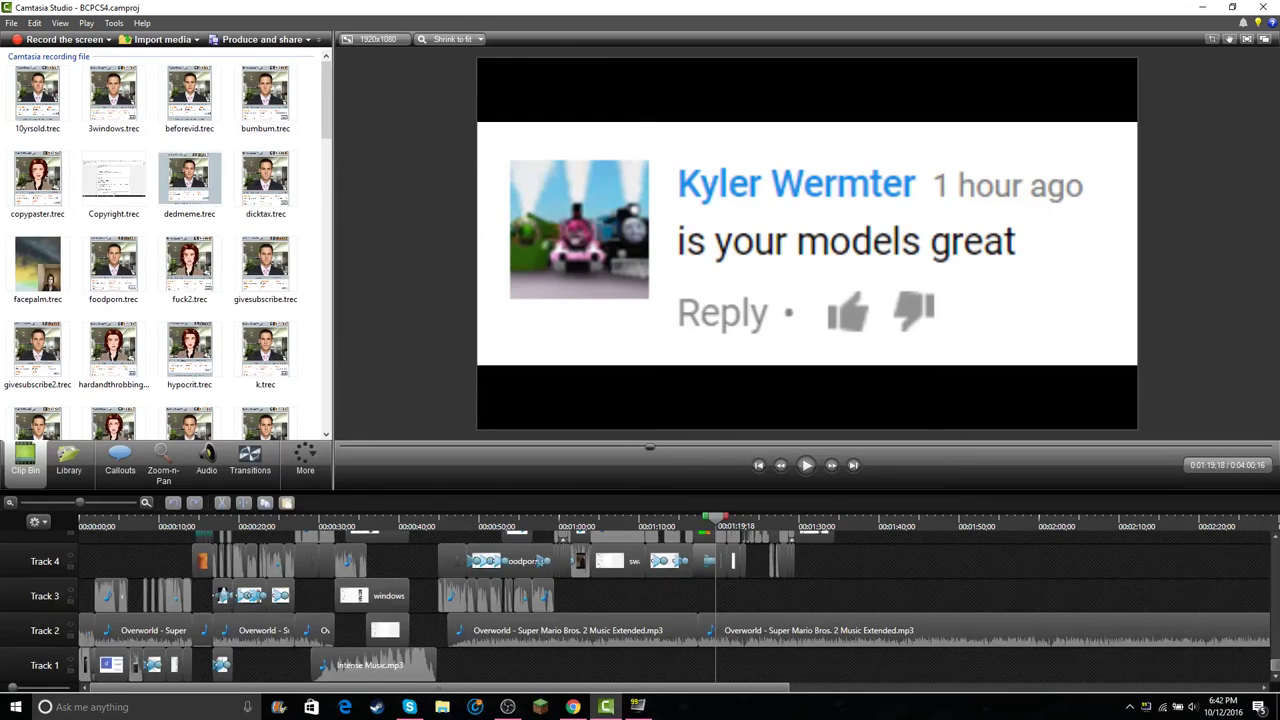
- Play the project from 0:01:20;29 and pause at 0:01:29;26
drag(715, 518, 727, 518)
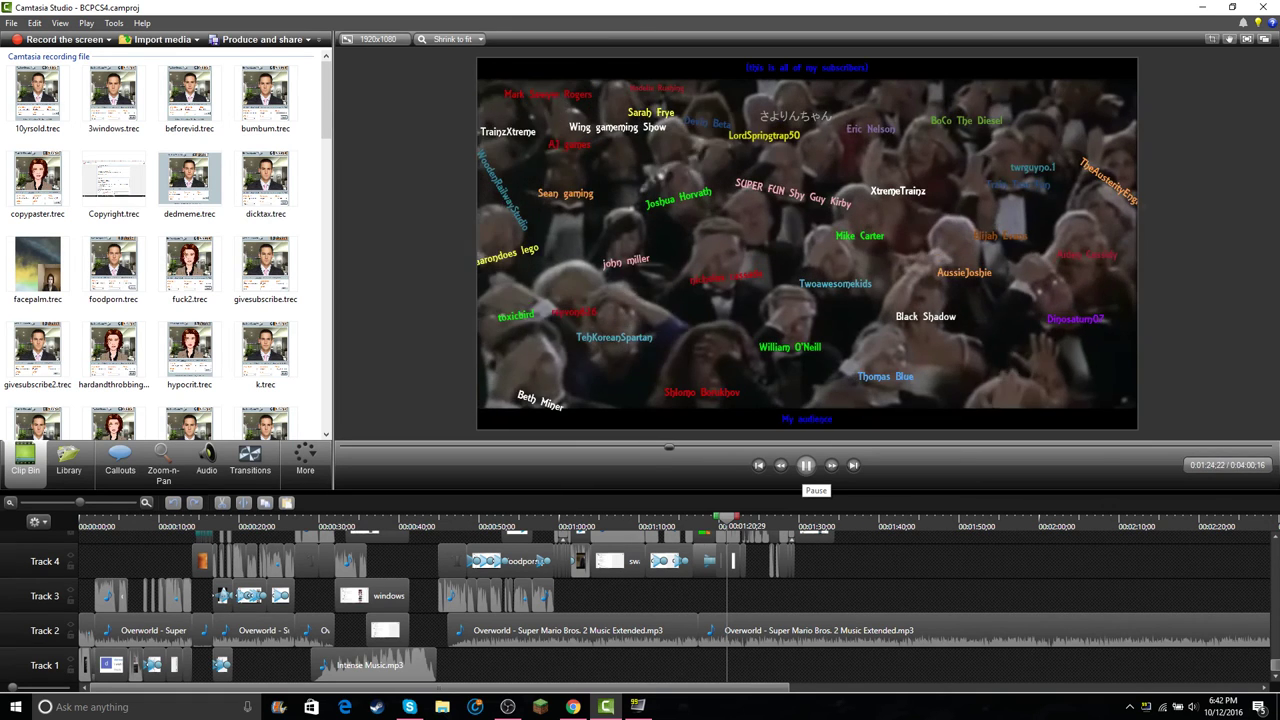
click(805, 465)
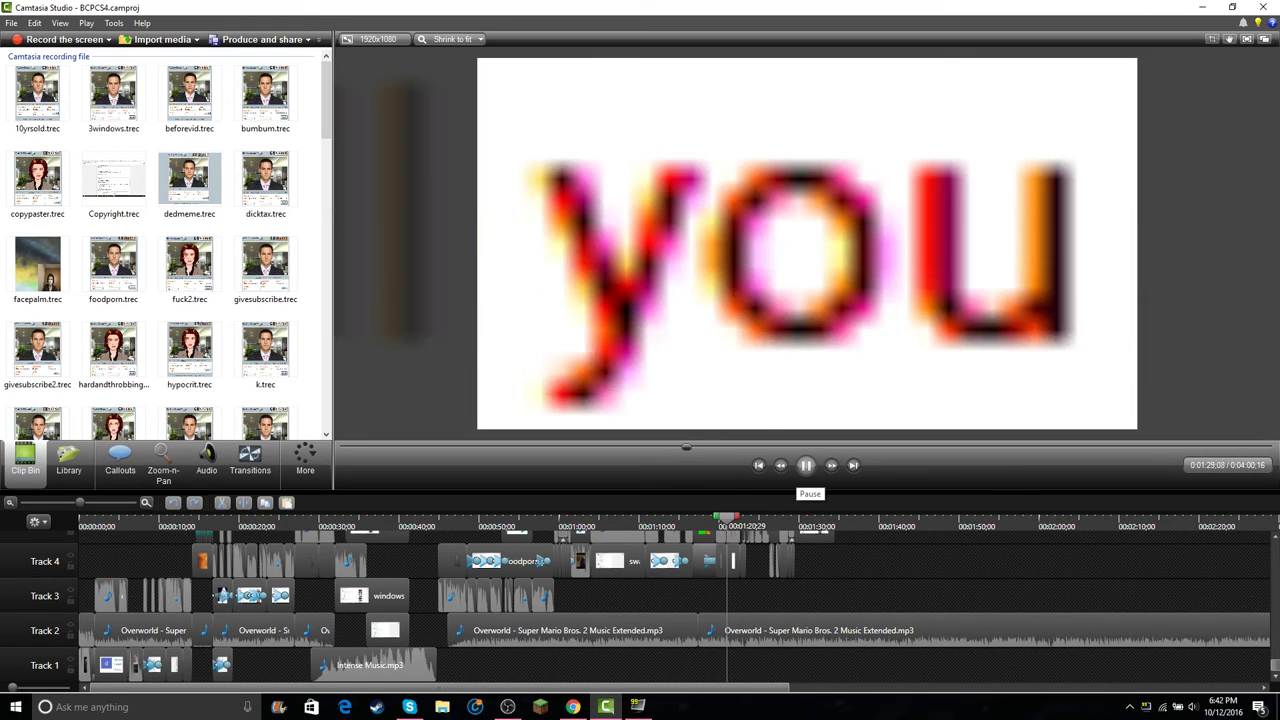
click(805, 465)
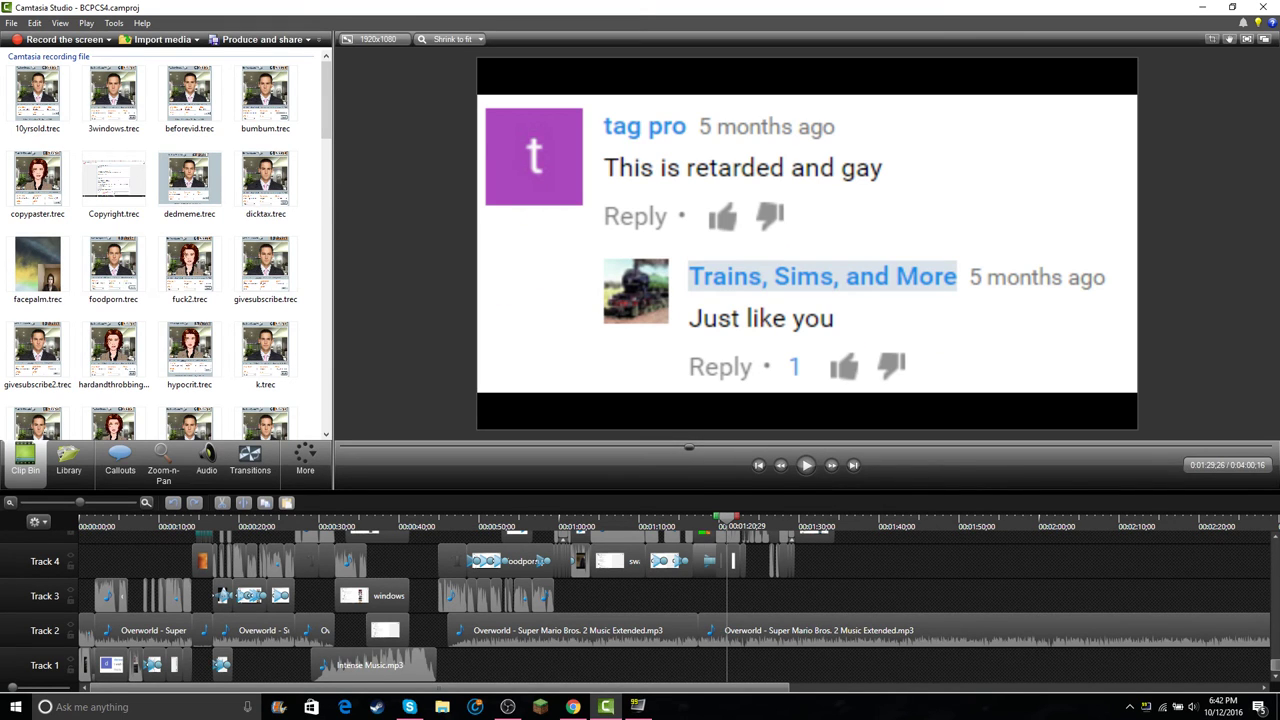
- Place the playhead at 0:01:29;15, the start of the last image clip on Track 5, with the timeline magnified around it
scroll(640, 606, up, 2)
drag(807, 518, 795, 518)
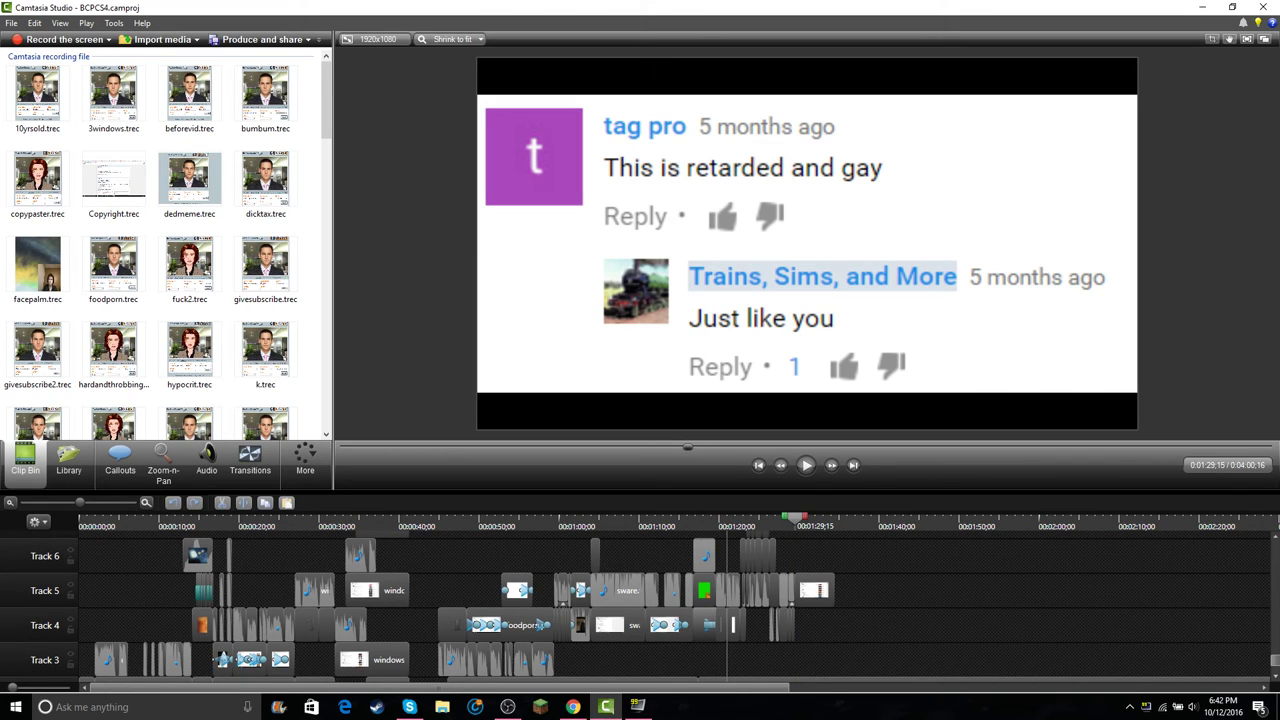
scroll(674, 600, up, 6)
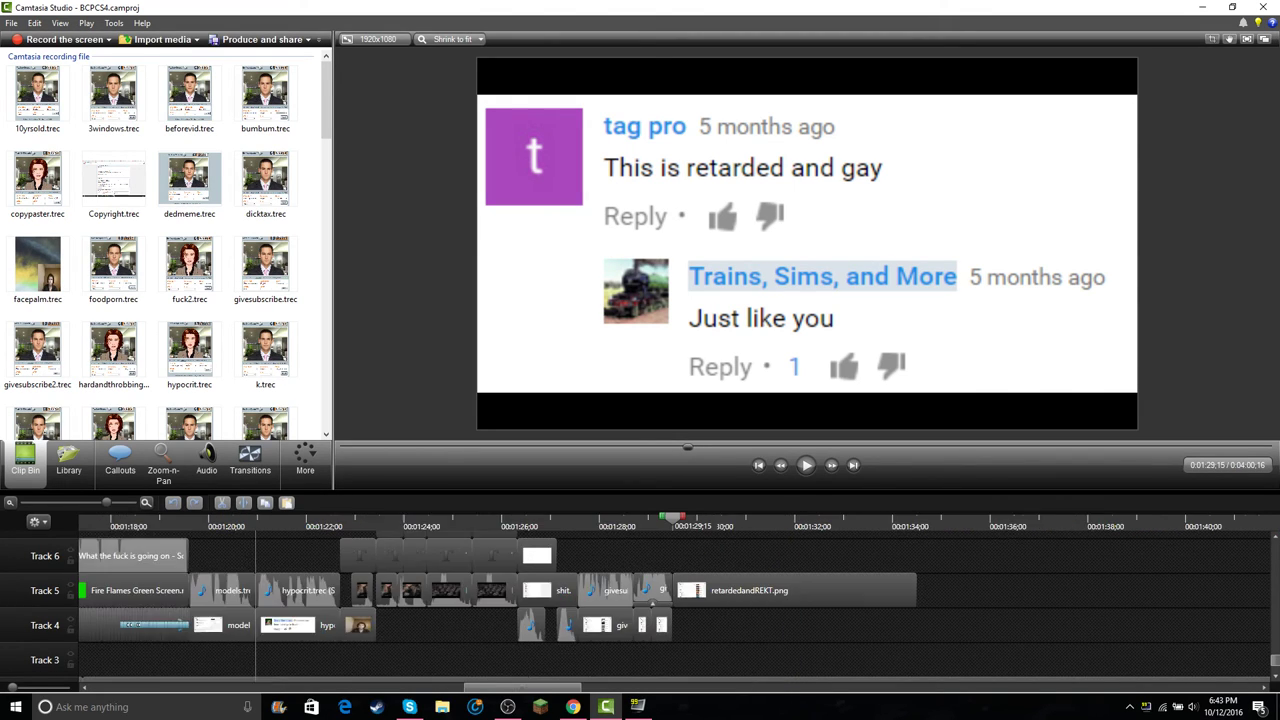
key(ctrl+plus)
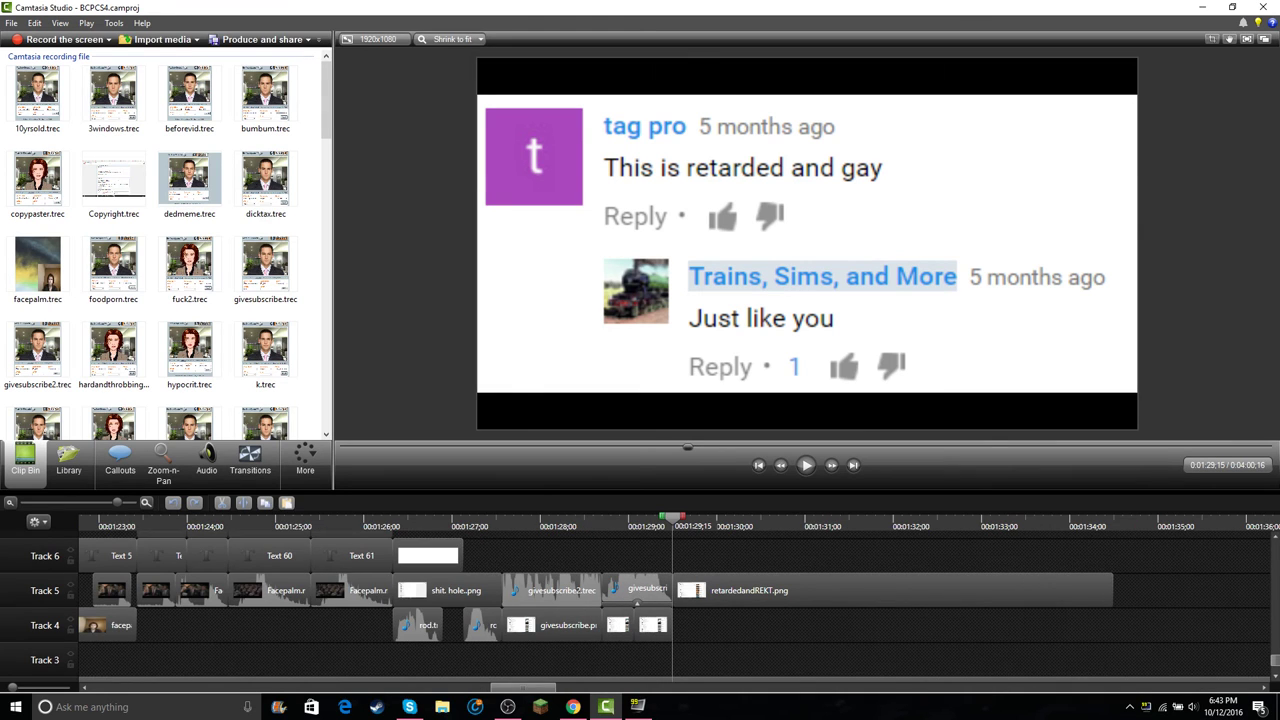
key(ctrl+minus)
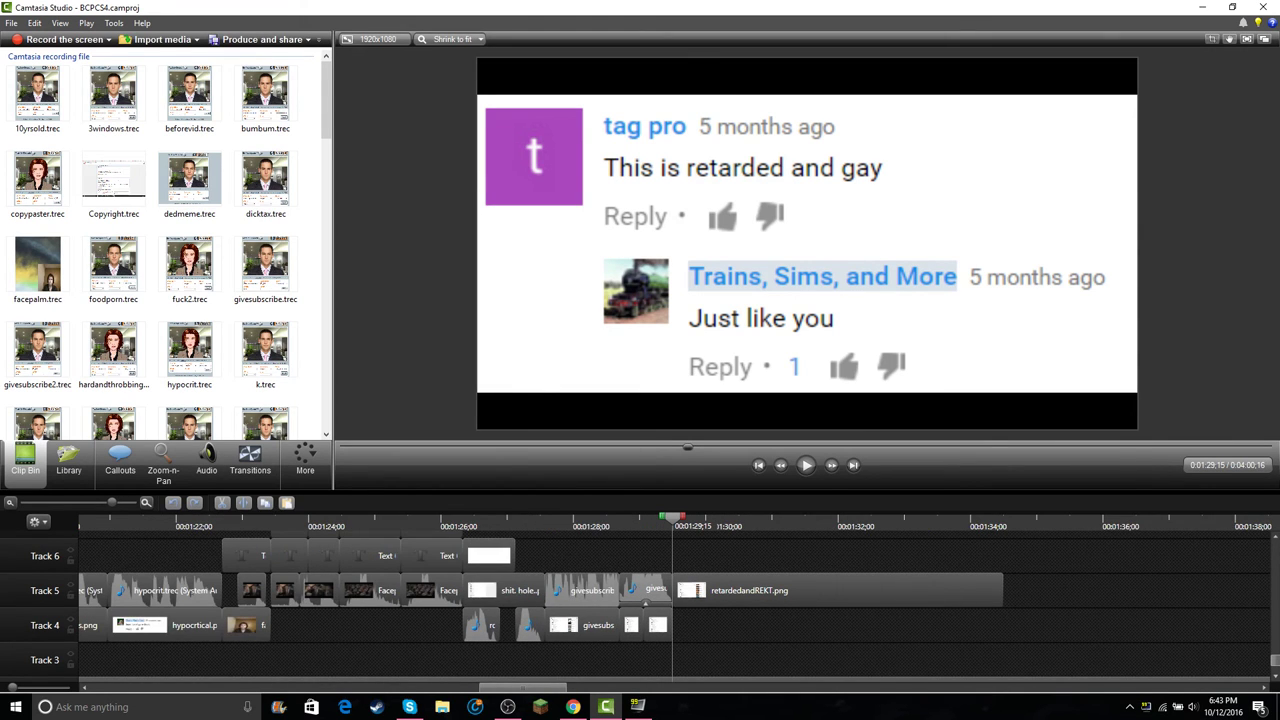
- Check the livestream chat on the Live Dashboard in the browser and return to Camtasia Studio
click(573, 707)
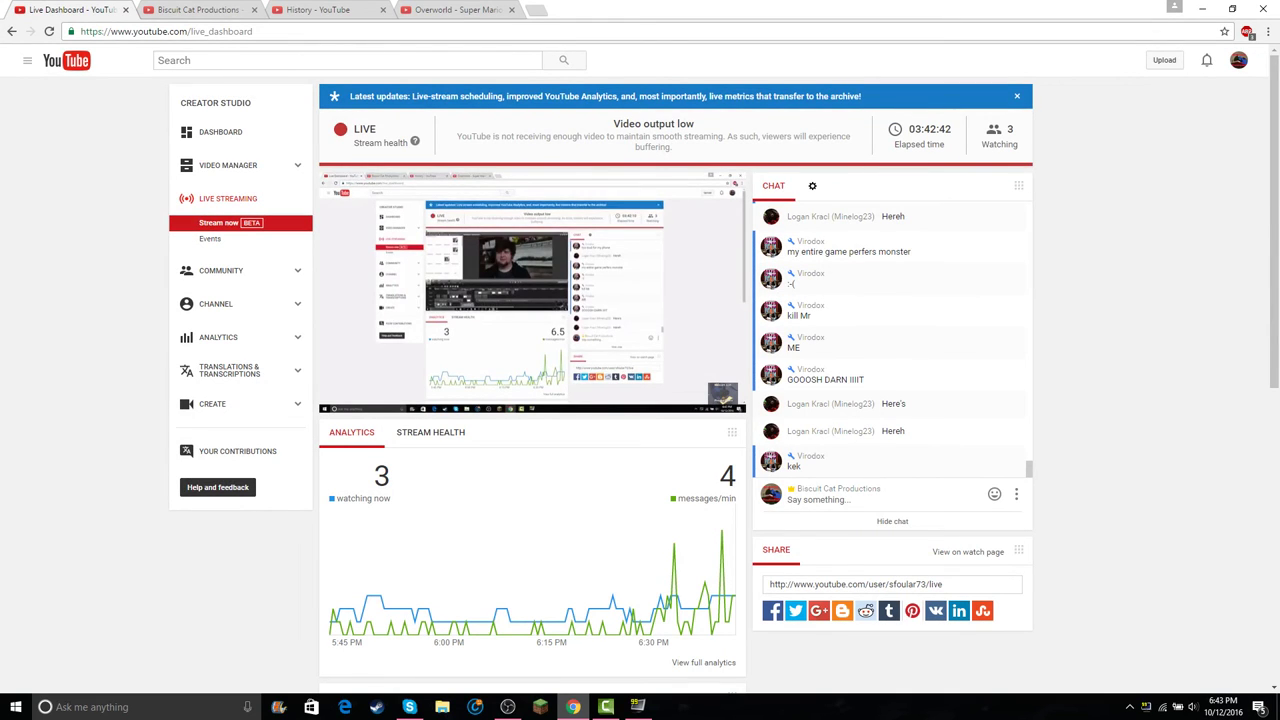
click(573, 707)
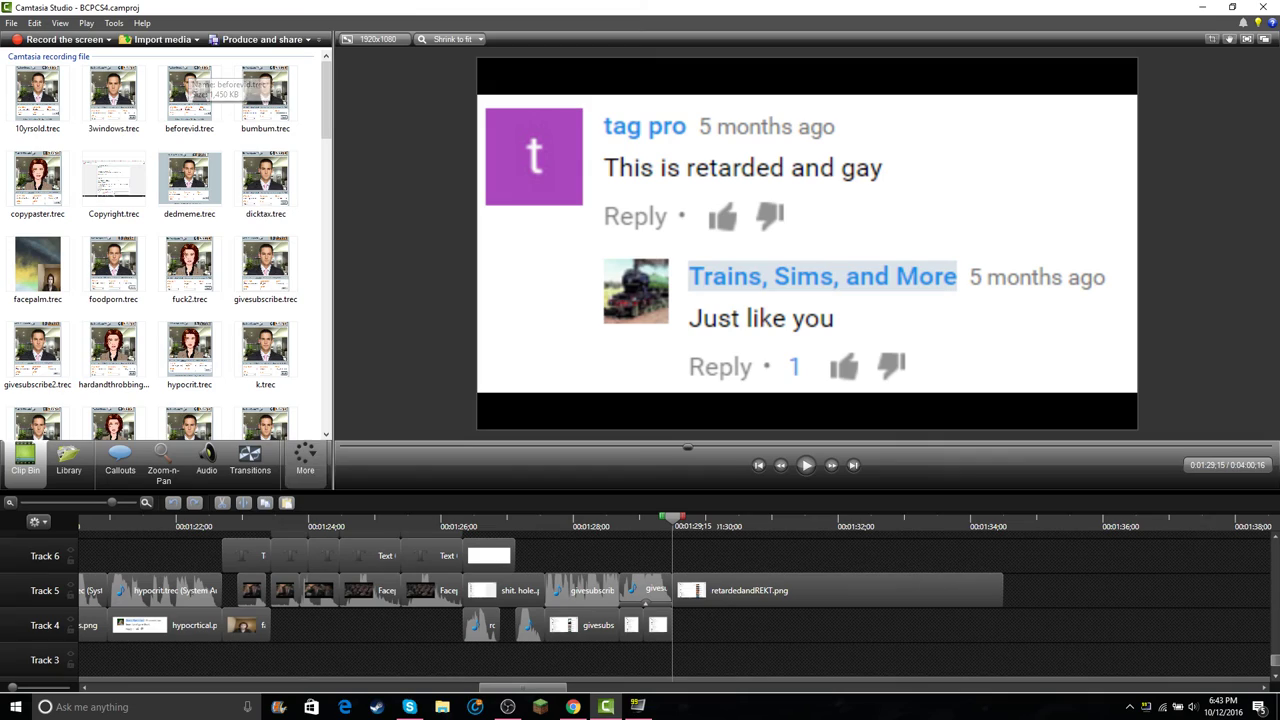
key(alt+Tab)
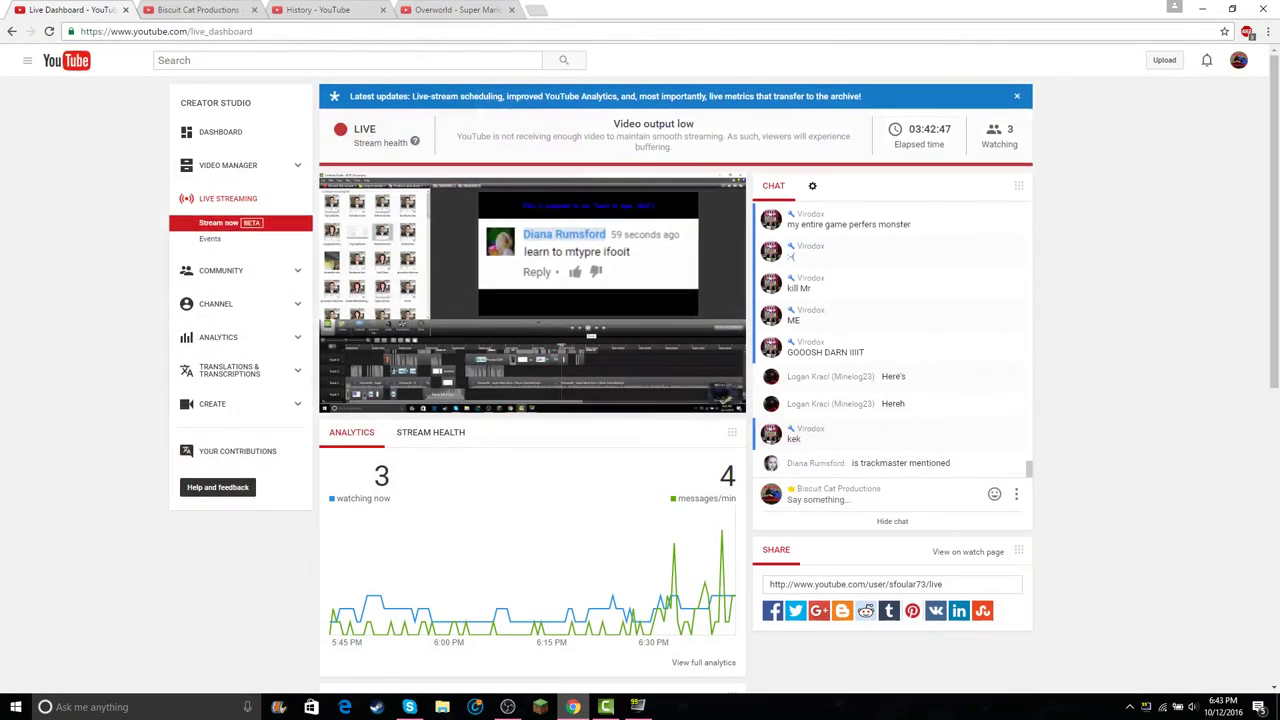
key(alt+Tab)
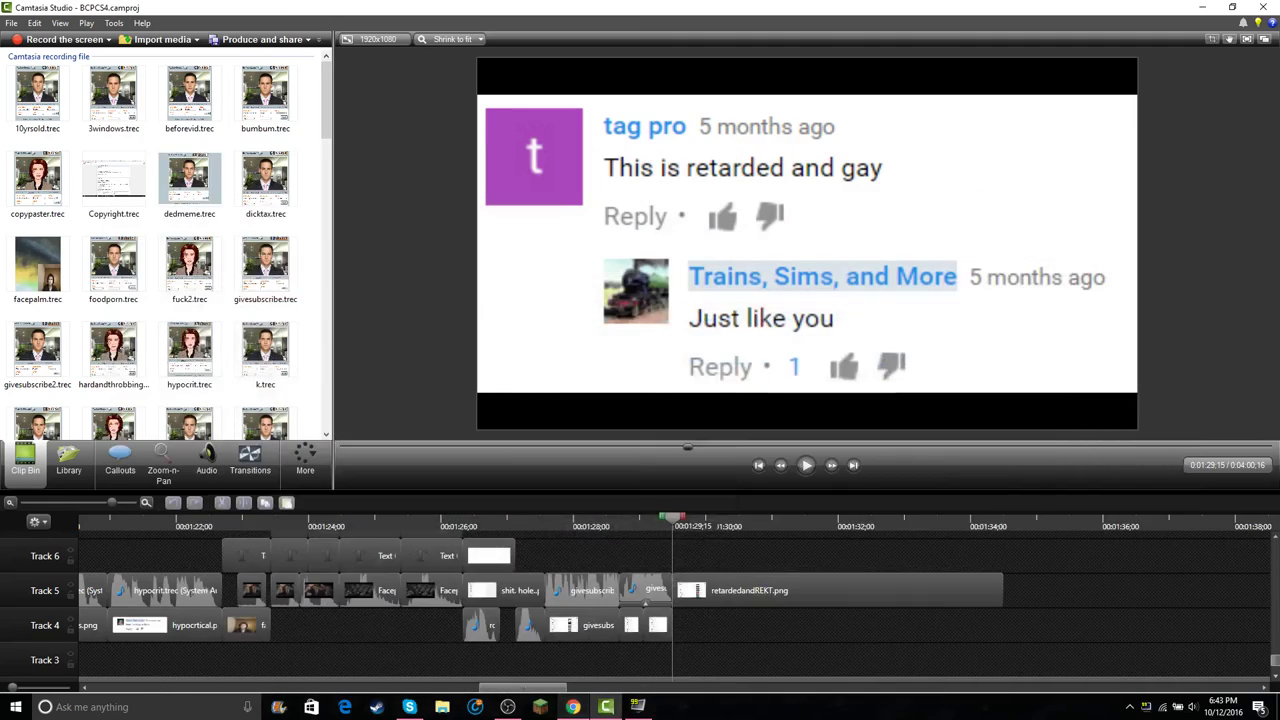
key(alt+Tab)
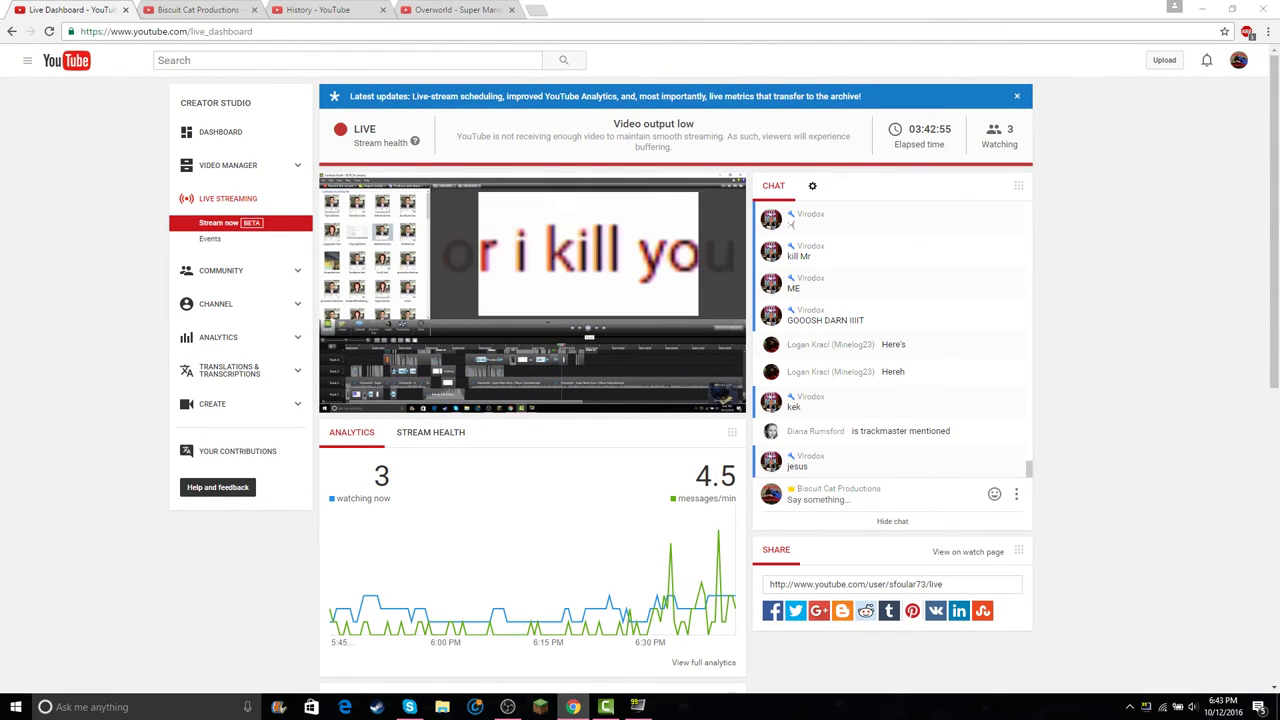
key(alt+Tab)
- Replay the section from about 0:01:26 and stop at 0:01:29;15, the start of the last image clip on Track 5
drag(673, 518, 463, 516)
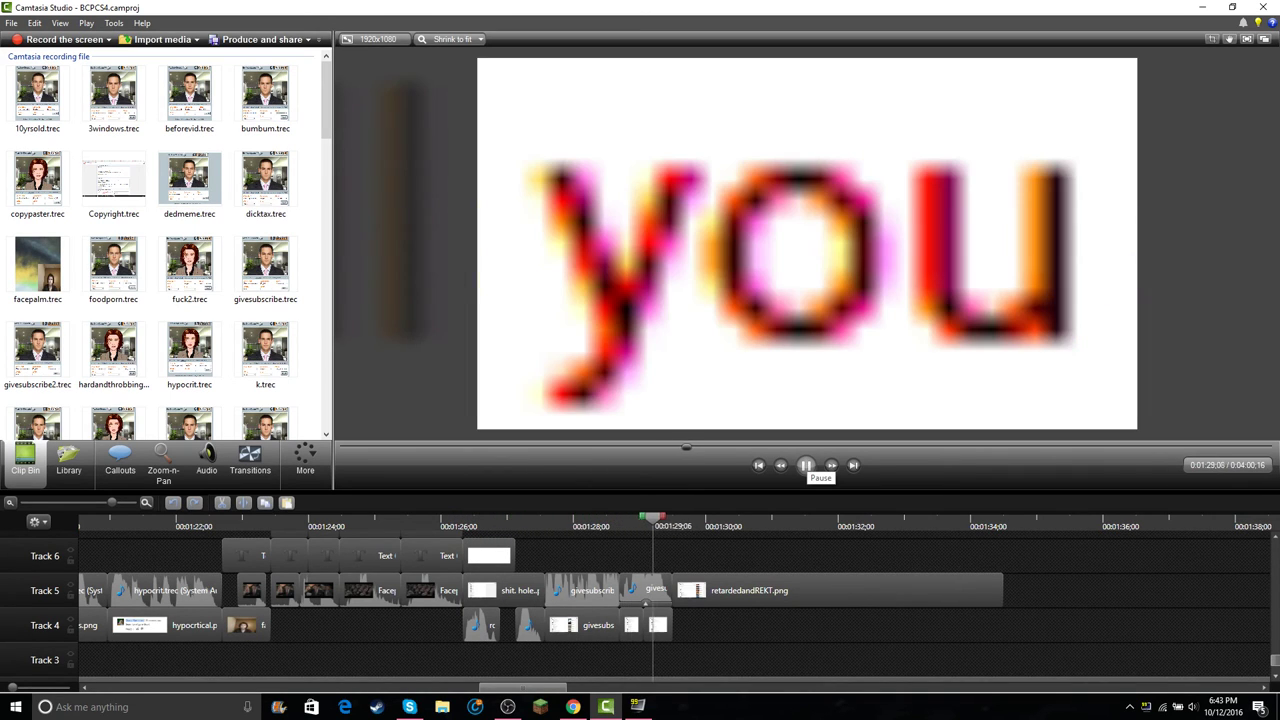
click(805, 465)
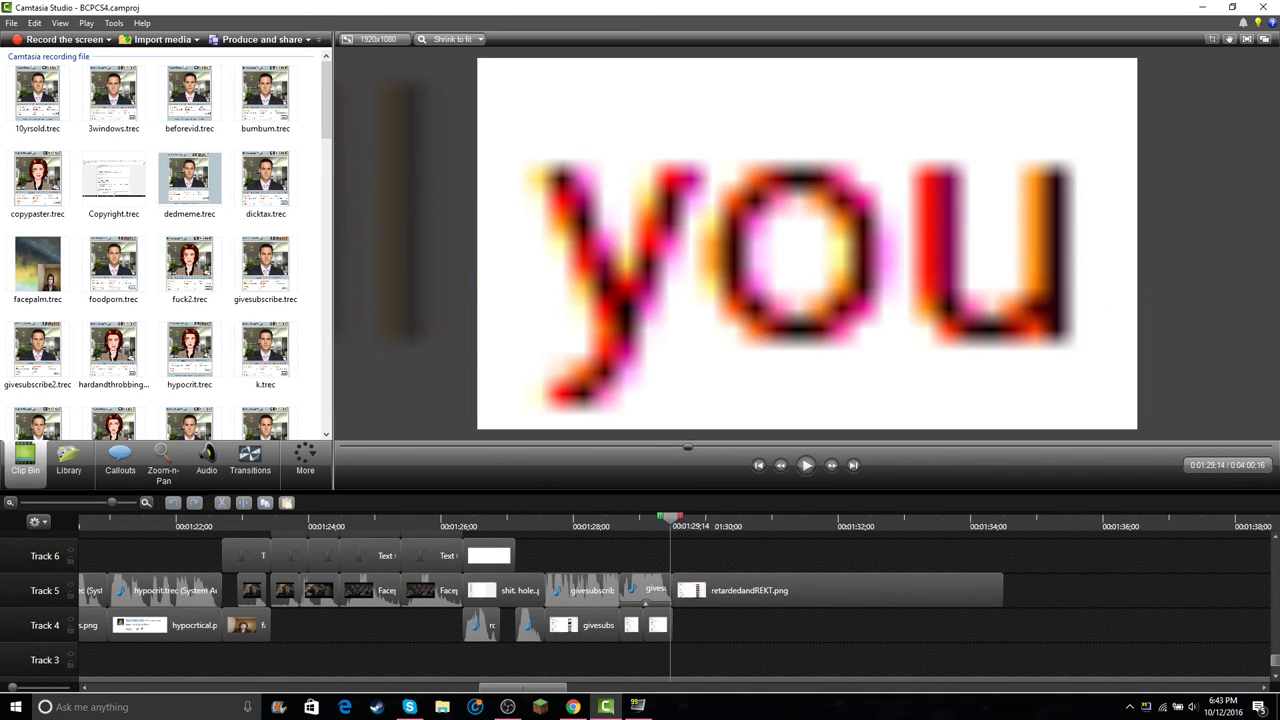
key(Right)
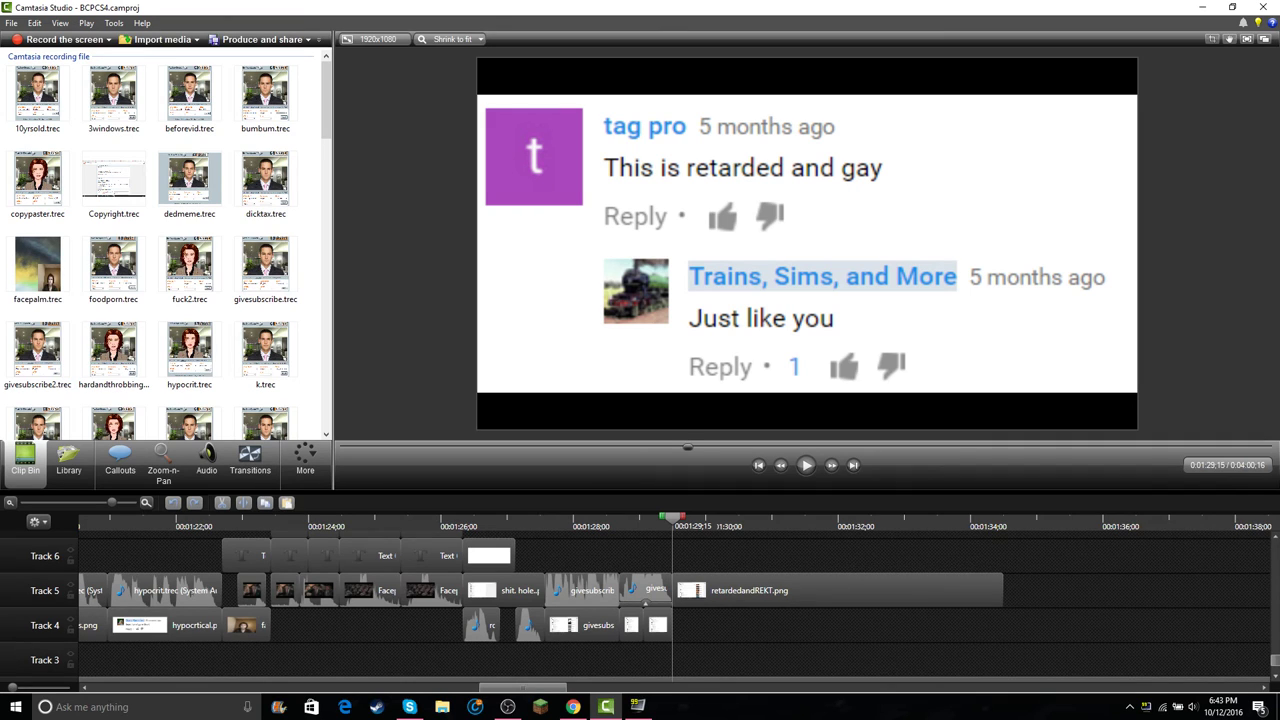
- Add a Zoom-n-Pan animation at 0:01:30;23 to the last Track 5 image clip, with the image filling the canvas width at 471%
click(838, 590)
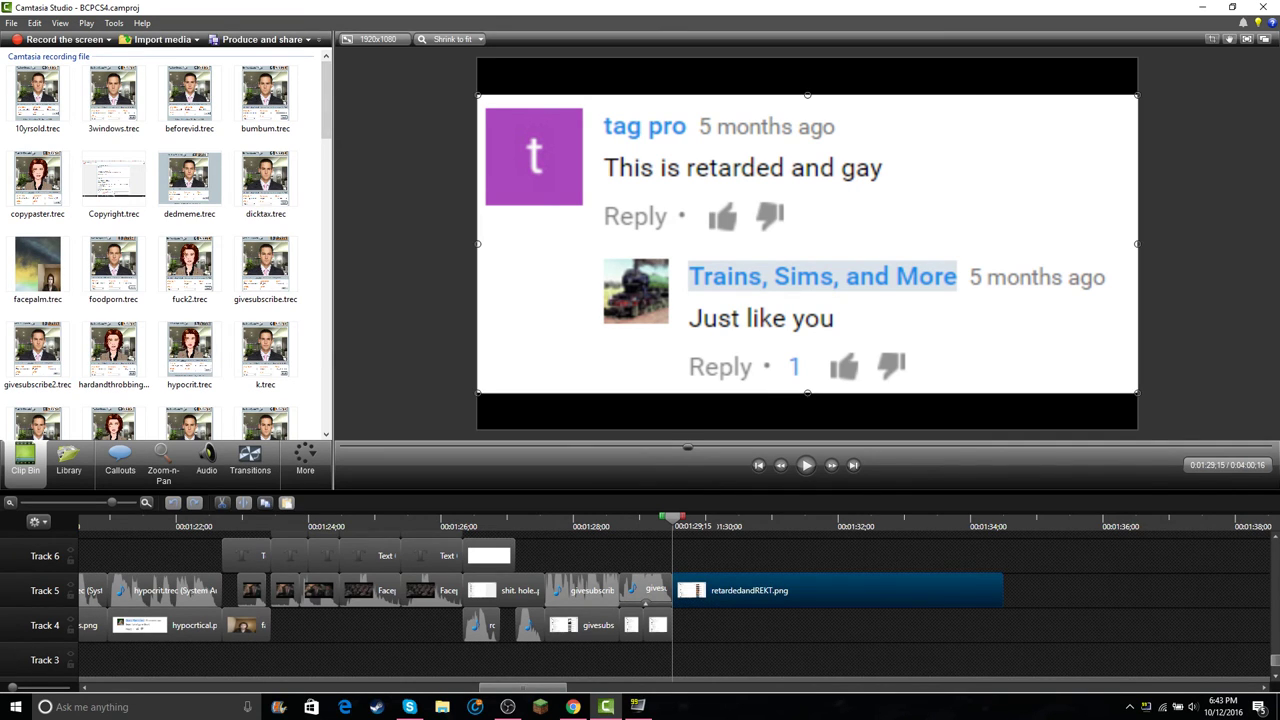
key(space)
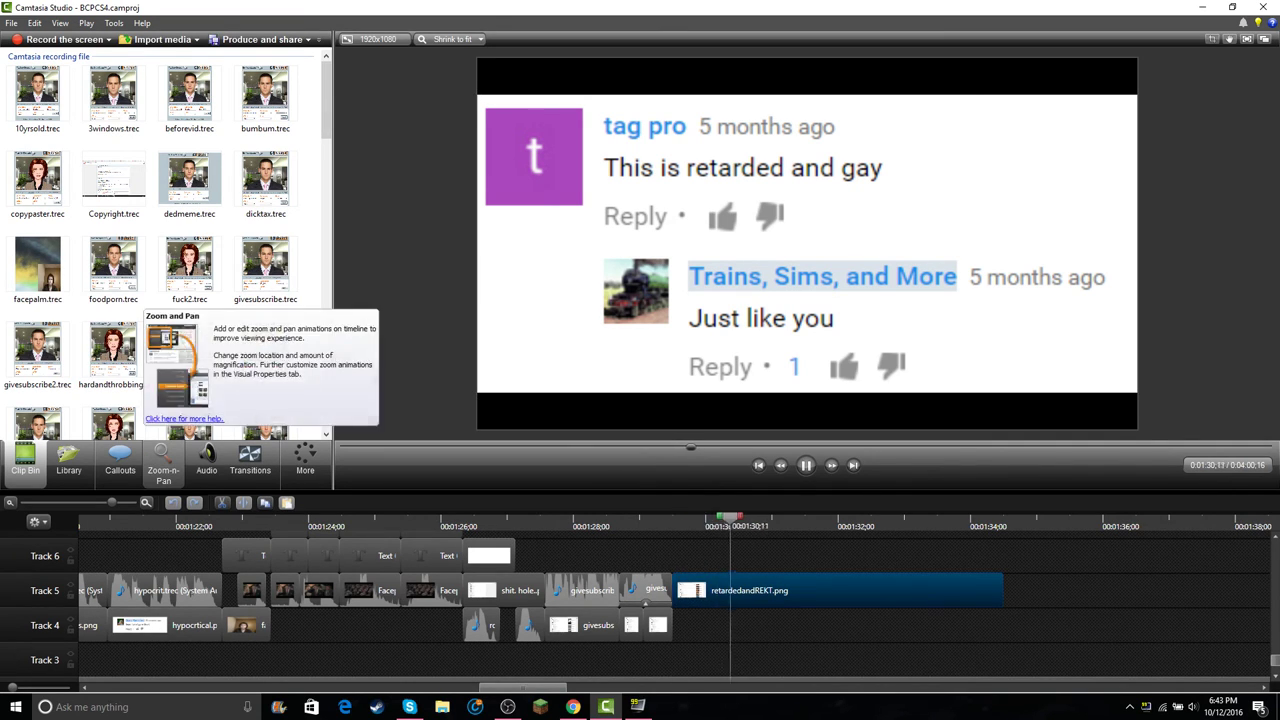
click(163, 462)
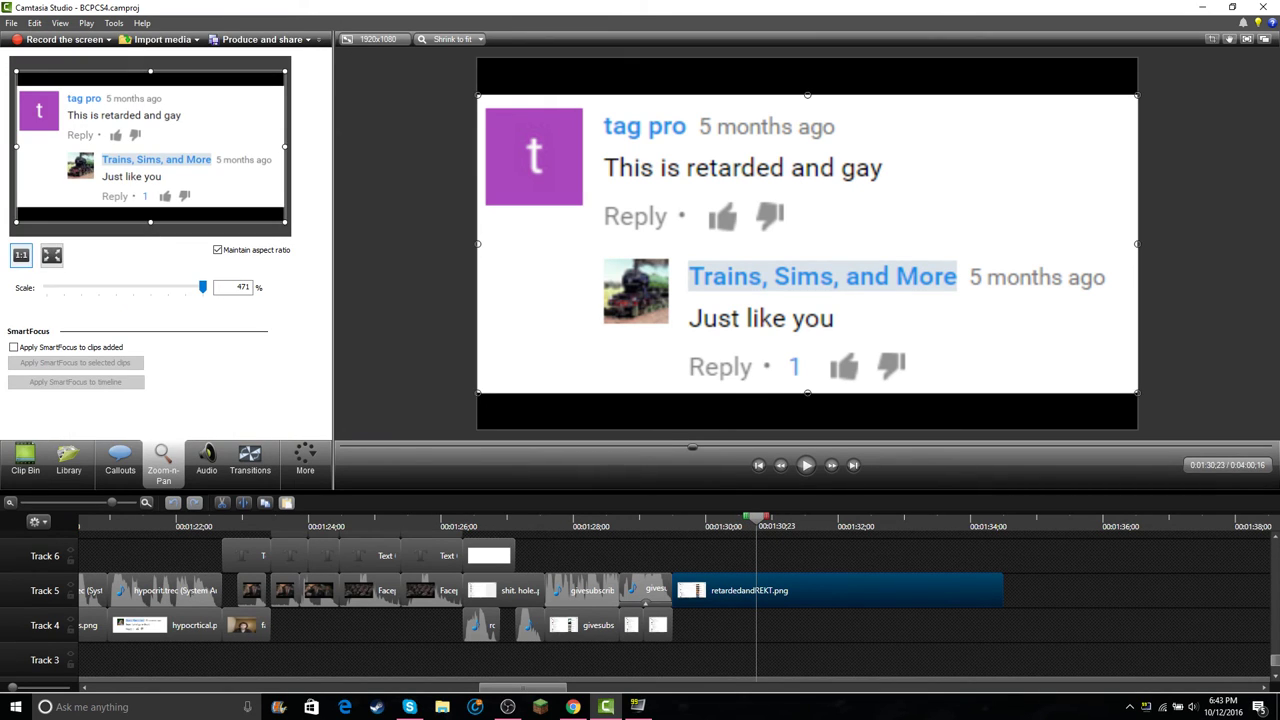
click(21, 255)
drag(807, 243, 548, 106)
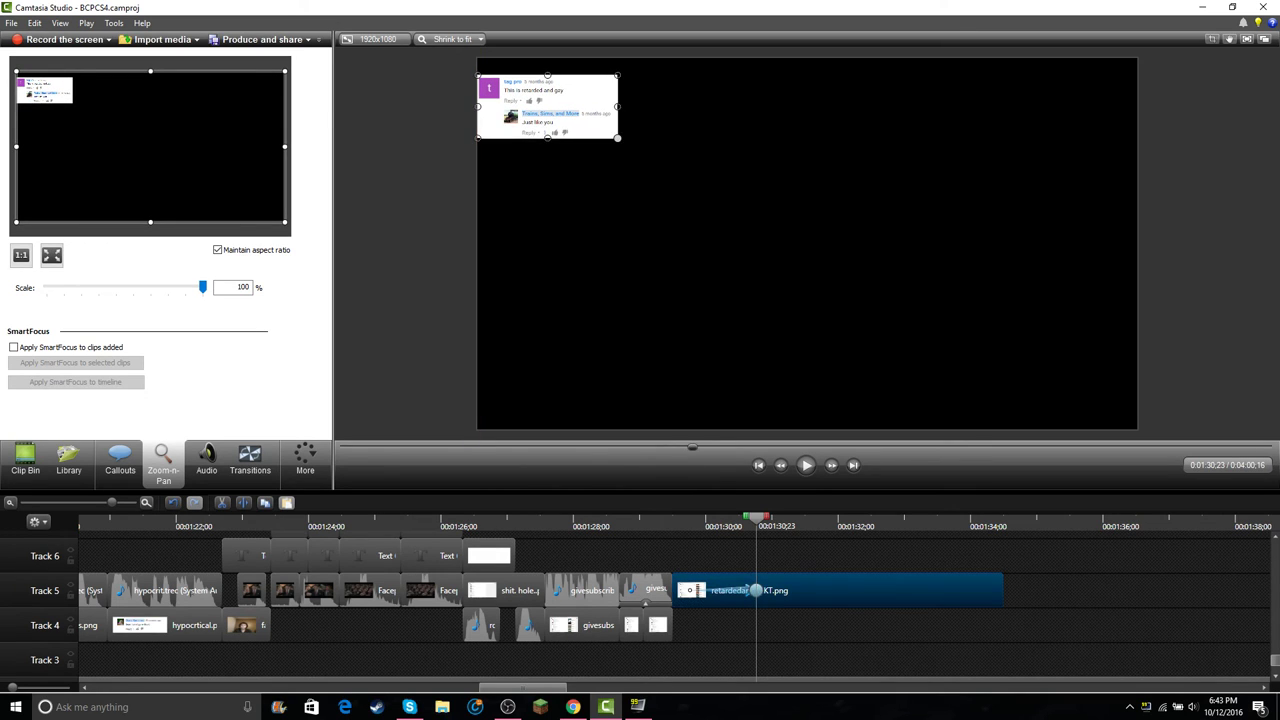
click(755, 590)
drag(1104, 358, 1137, 373)
drag(1040, 320, 1040, 325)
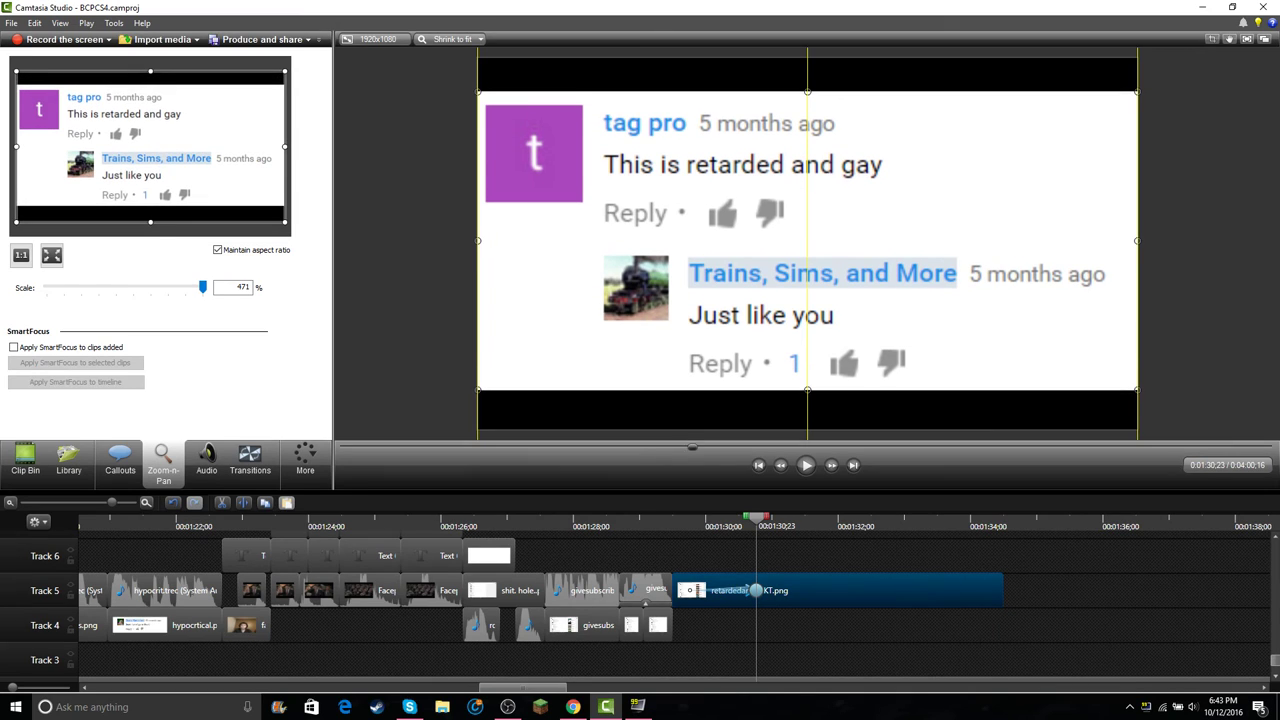
- Shift the clip's zoom animation further along so it ends just before 0:01:32;00, previewing its timing from the clip's start
drag(754, 590, 807, 591)
drag(756, 518, 673, 518)
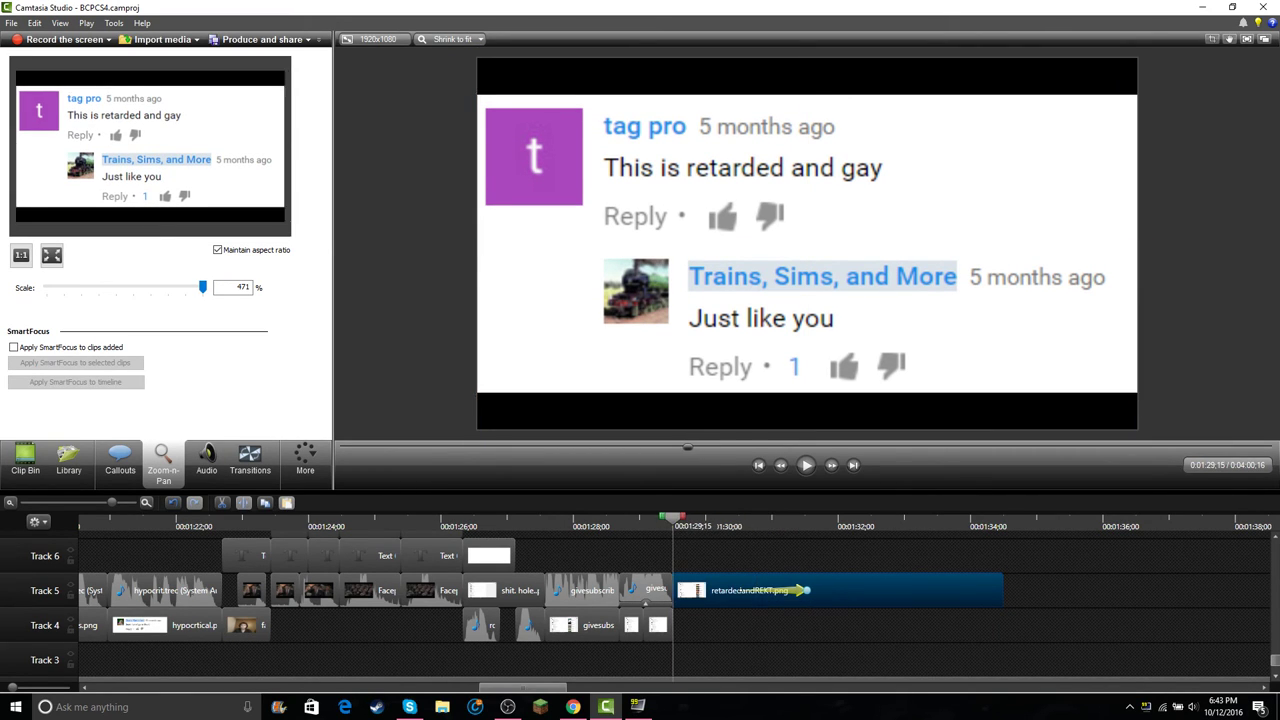
drag(807, 590, 840, 591)
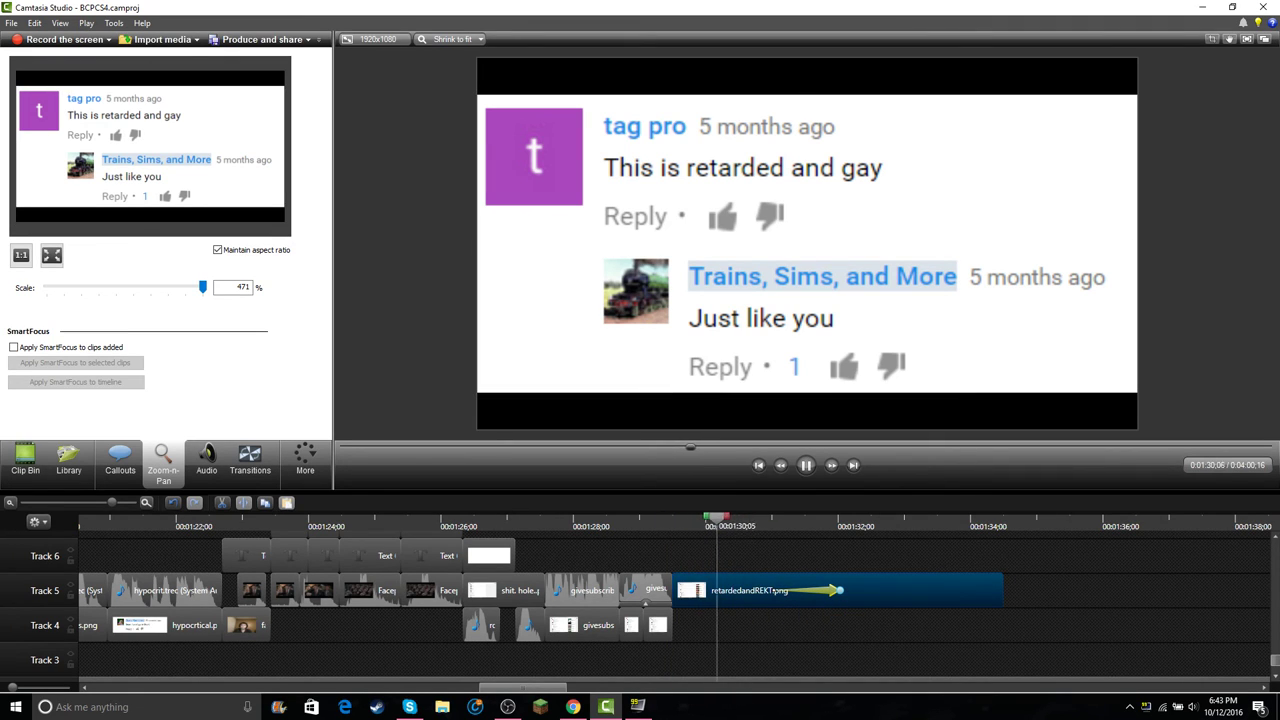
click(802, 586)
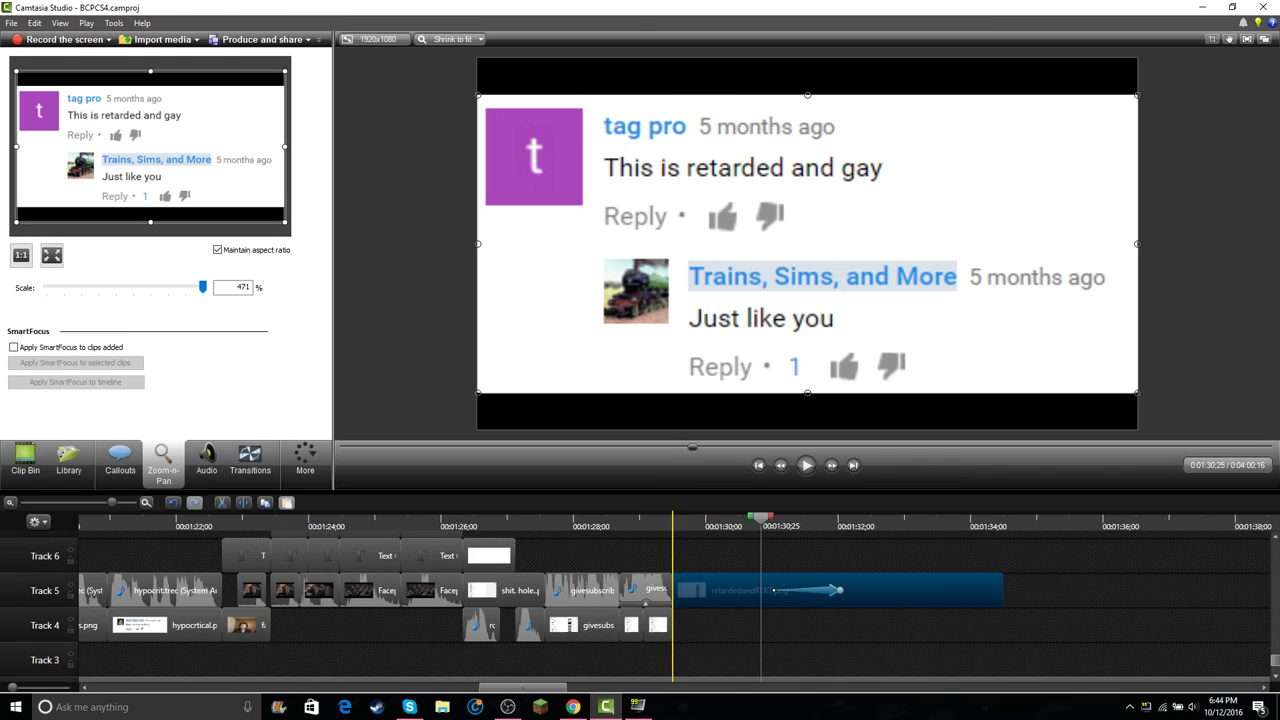
drag(776, 591, 765, 591)
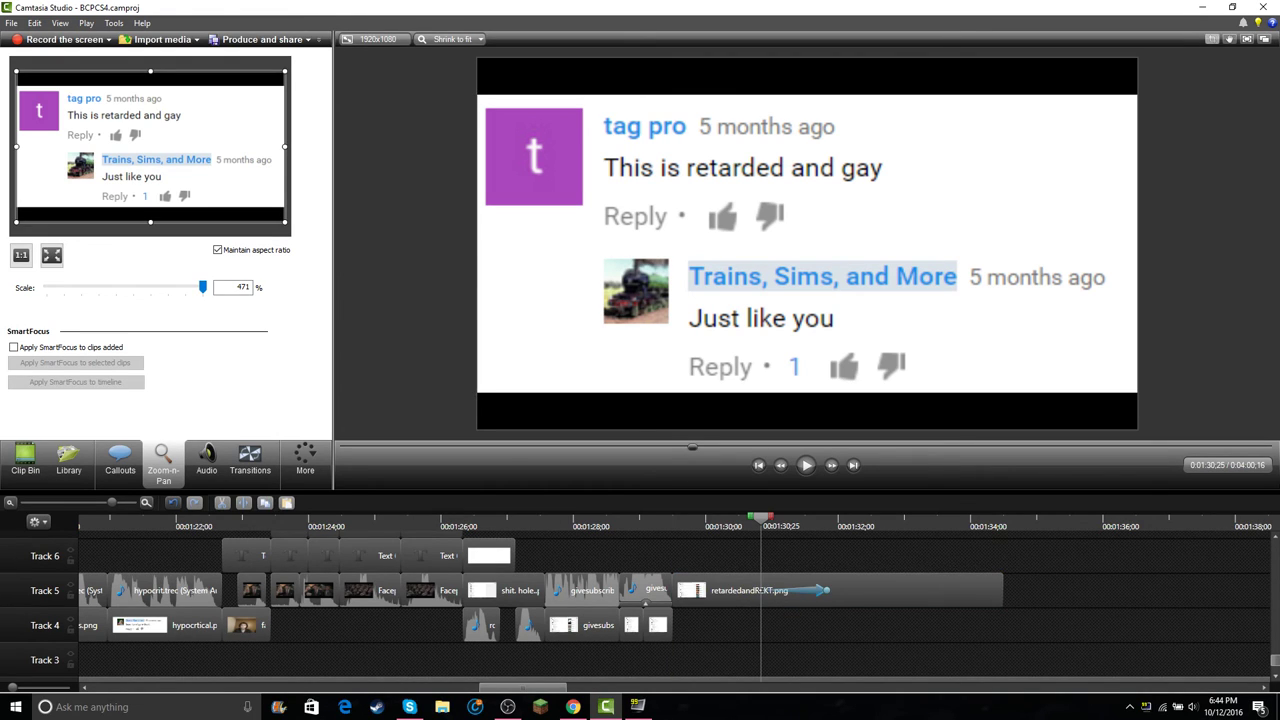
- Crop the image to only the upper comment and enlarge it to the full canvas width at 735% scale
click(806, 345)
drag(807, 393, 809, 271)
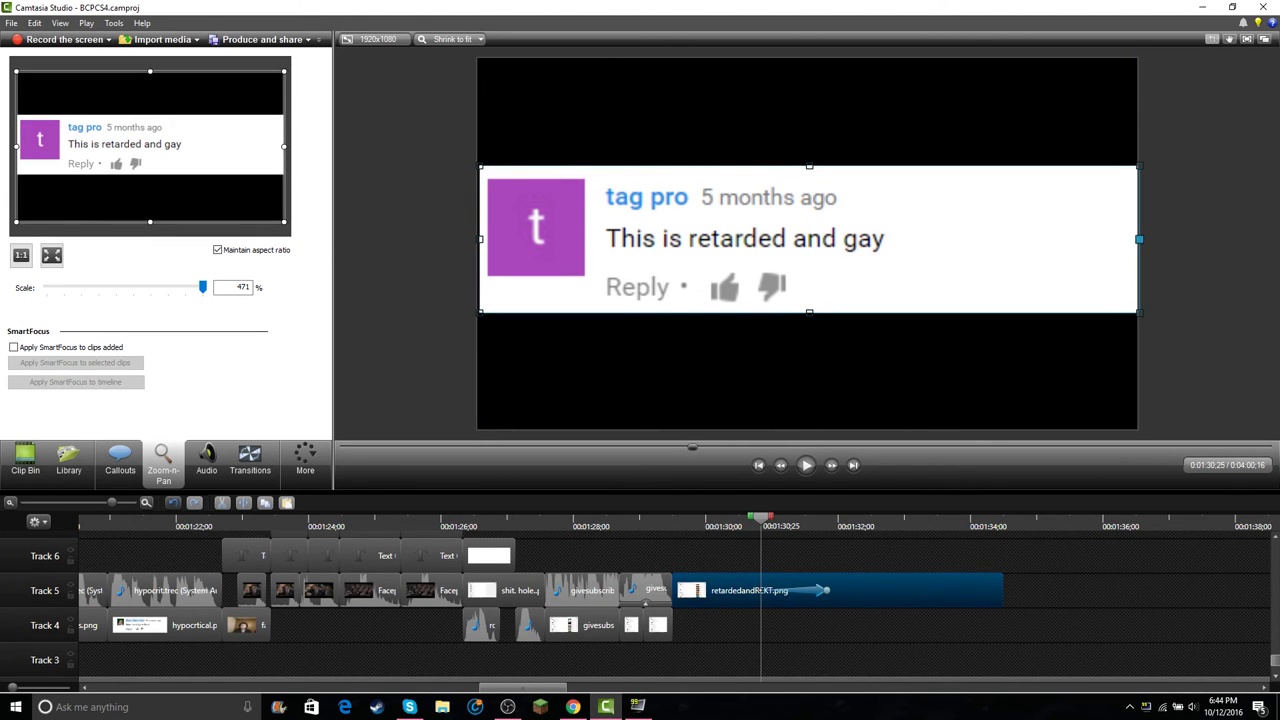
drag(1139, 239, 902, 239)
drag(780, 240, 778, 183)
click(1212, 39)
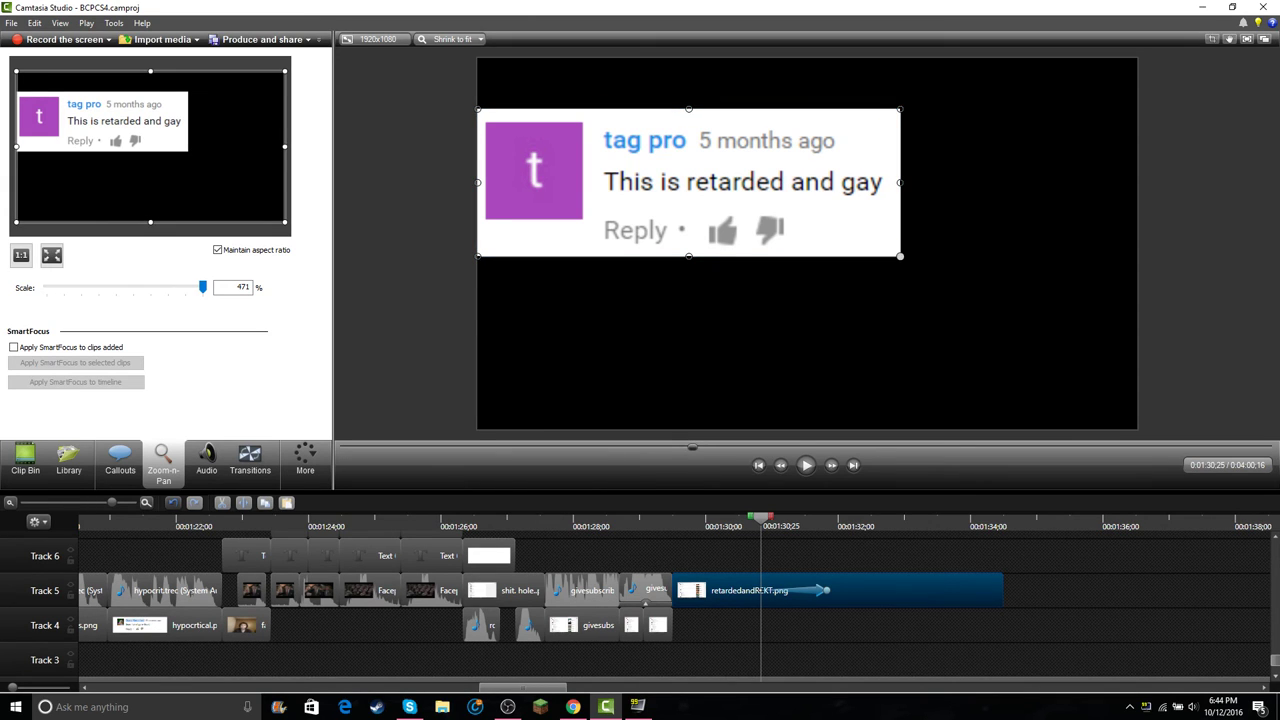
drag(900, 256, 1137, 347)
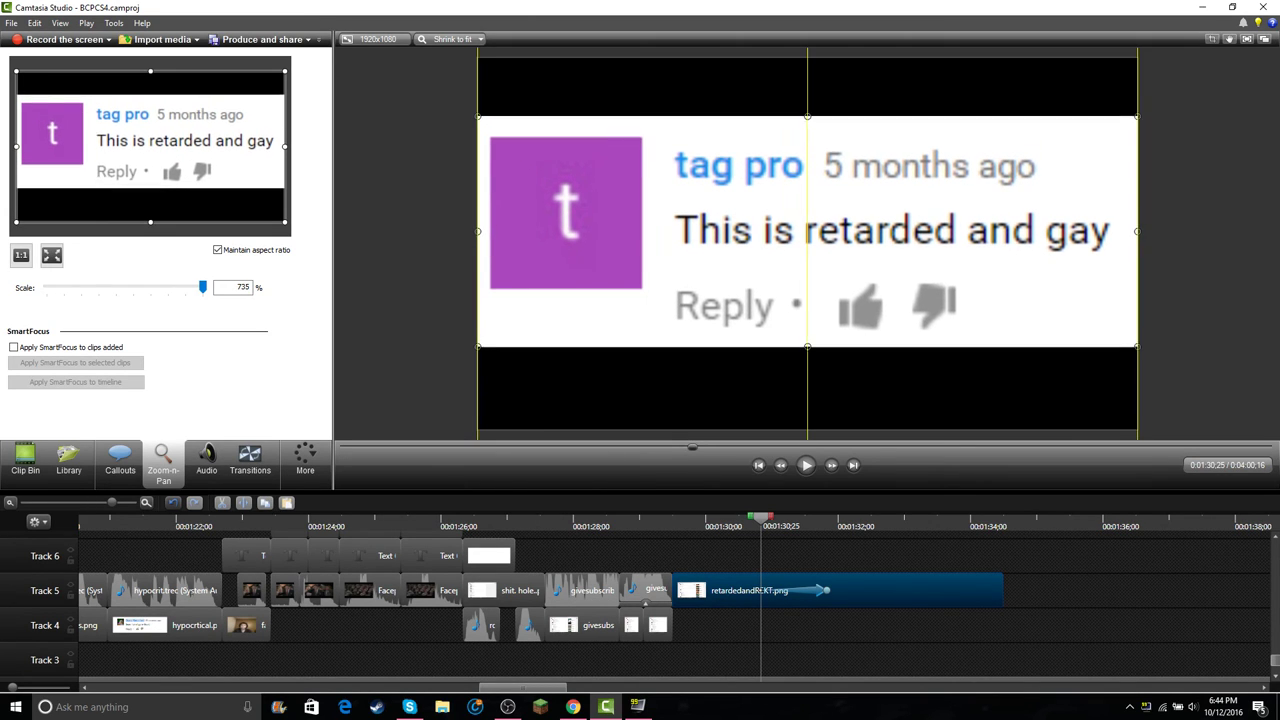
- Centre the cropped comment image vertically on the canvas and shift its zoom animation earlier to end just after 0:01:31;00, previewing the timing
drag(807, 231, 807, 243)
key(space)
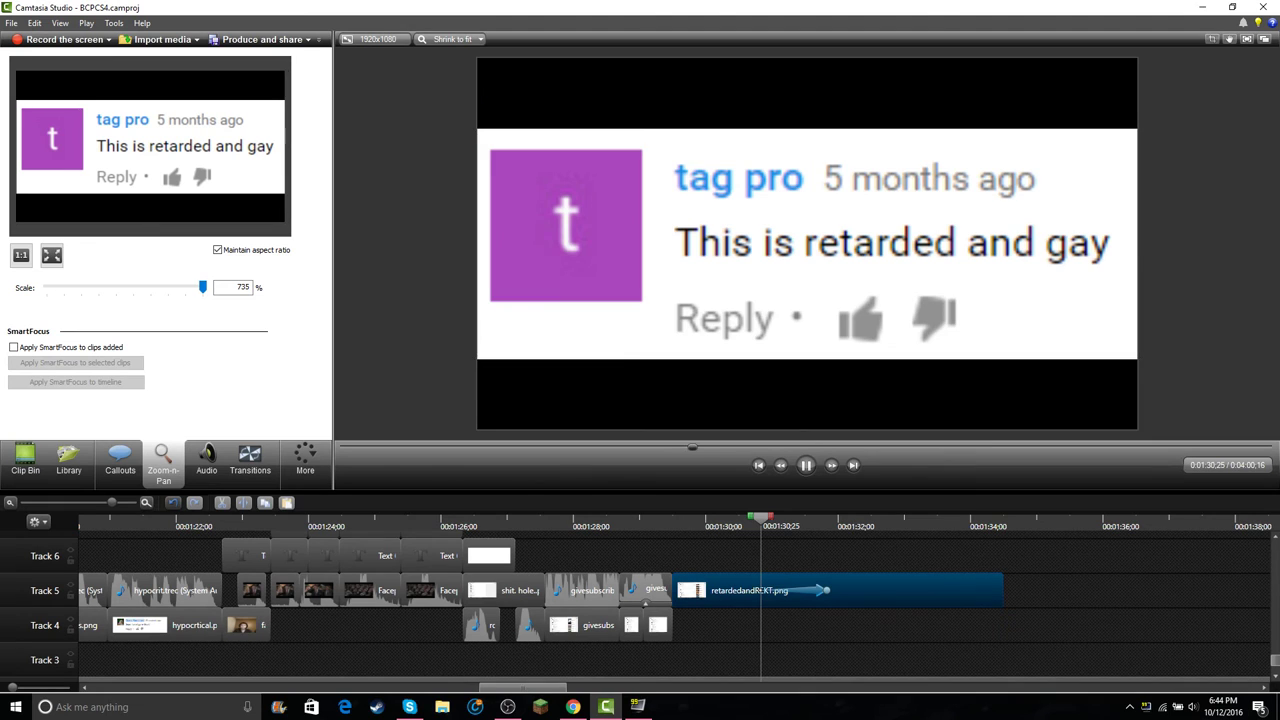
key(space)
drag(827, 590, 778, 590)
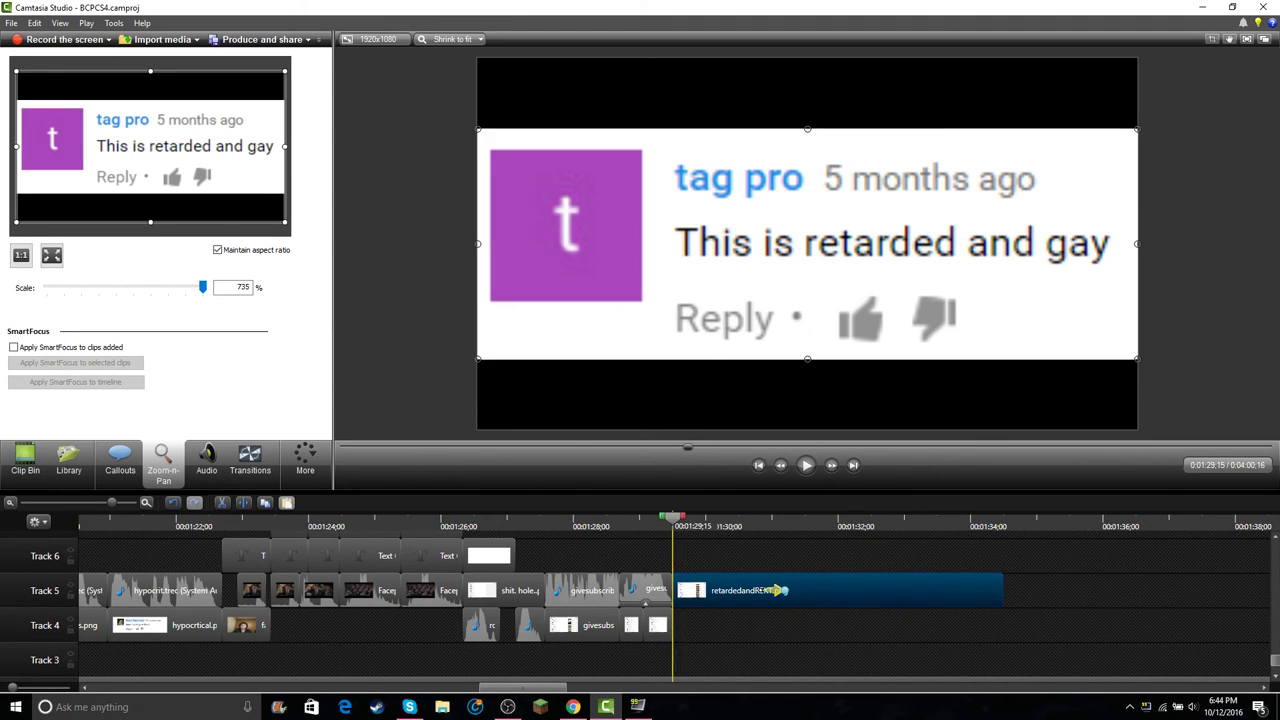
key(space)
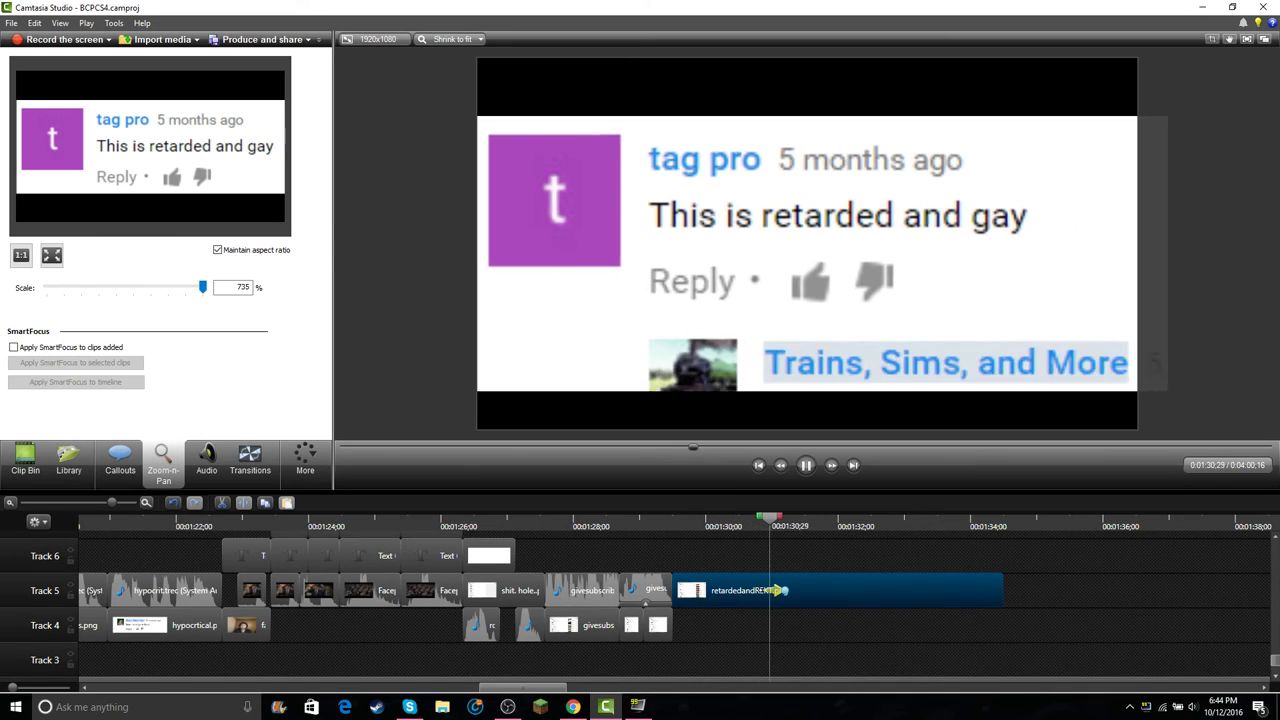
key(space)
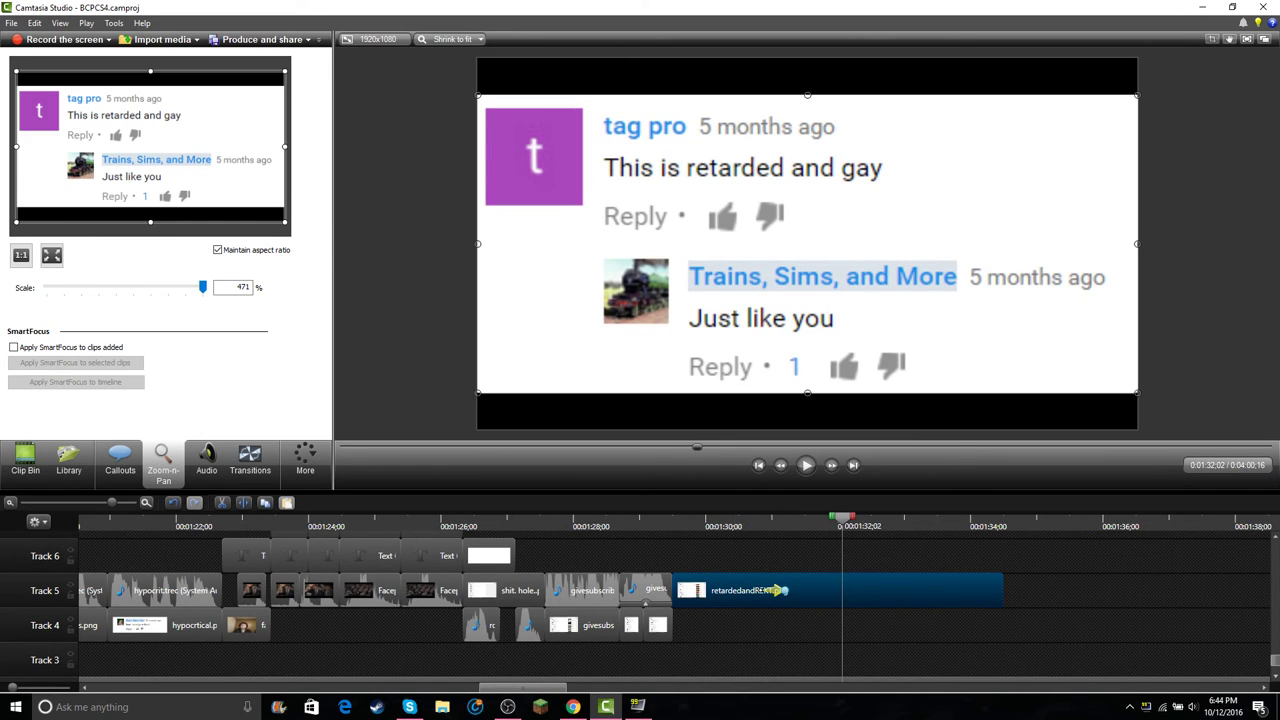
- Trim the last Track 5 image clip to end at 0:01:32;07 and nudge its zoom animation slightly earlier, previewing from the clip's start
drag(1003, 590, 853, 590)
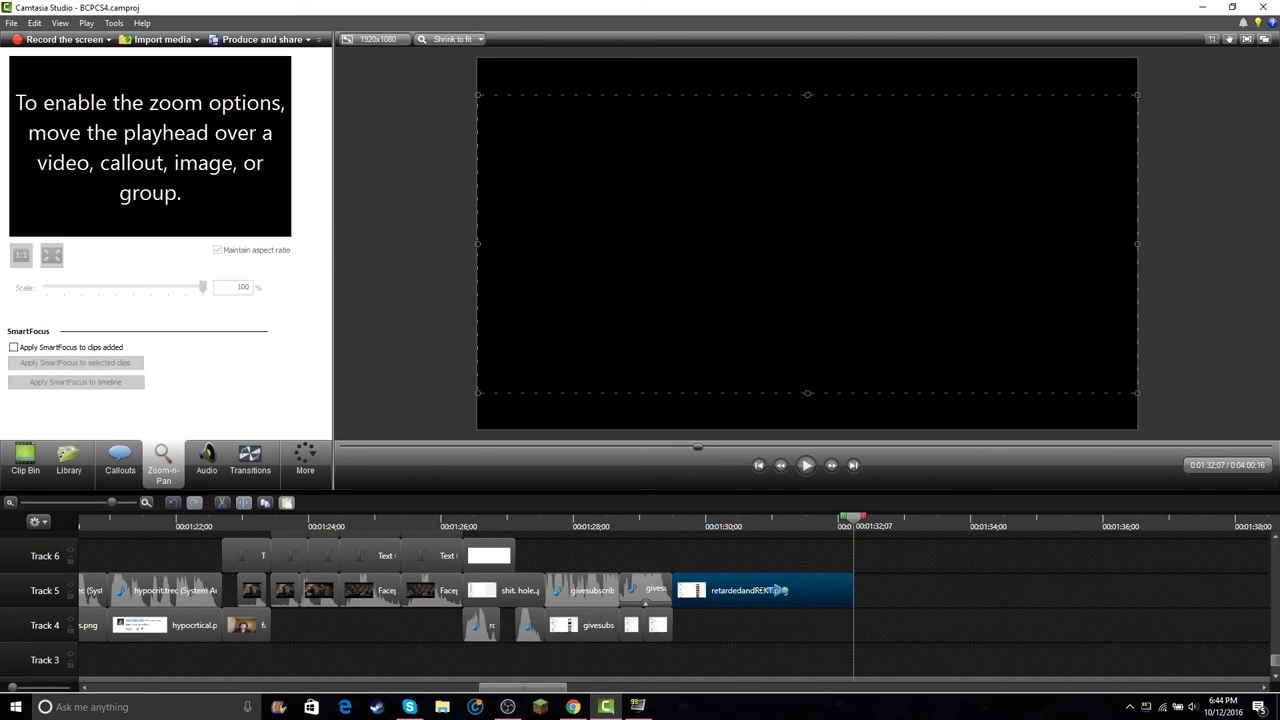
drag(853, 517, 673, 516)
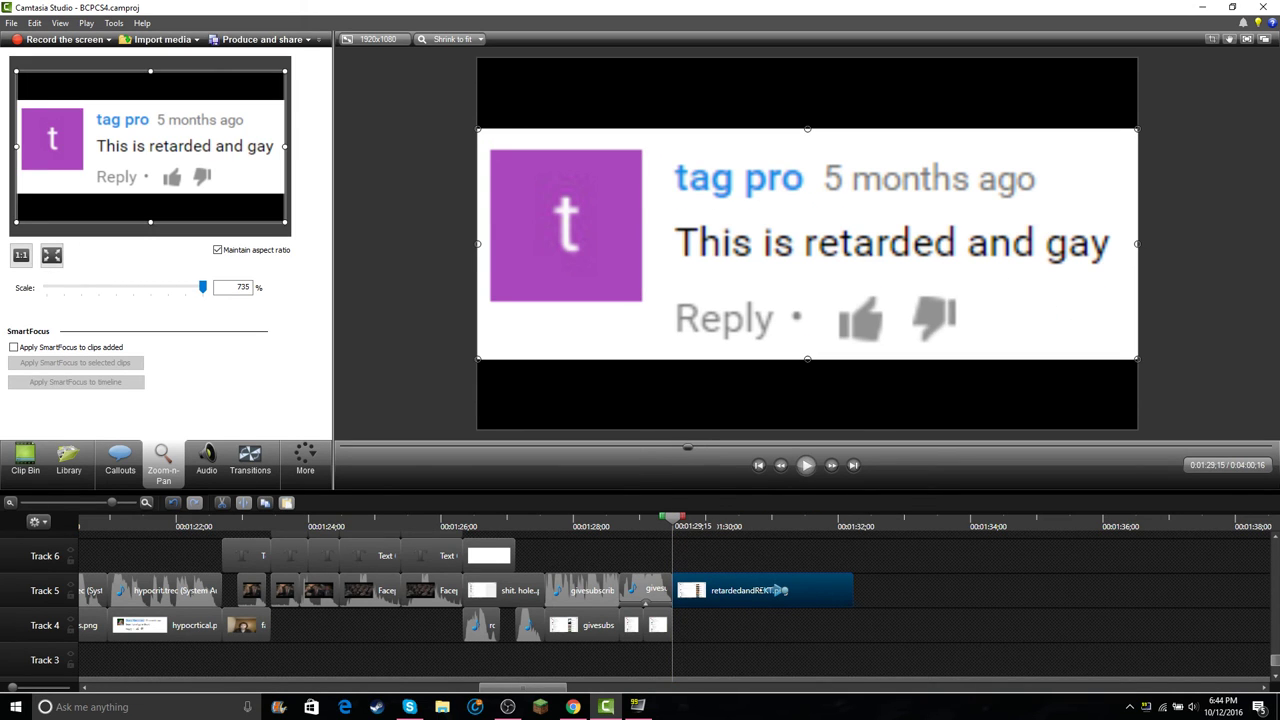
click(806, 465)
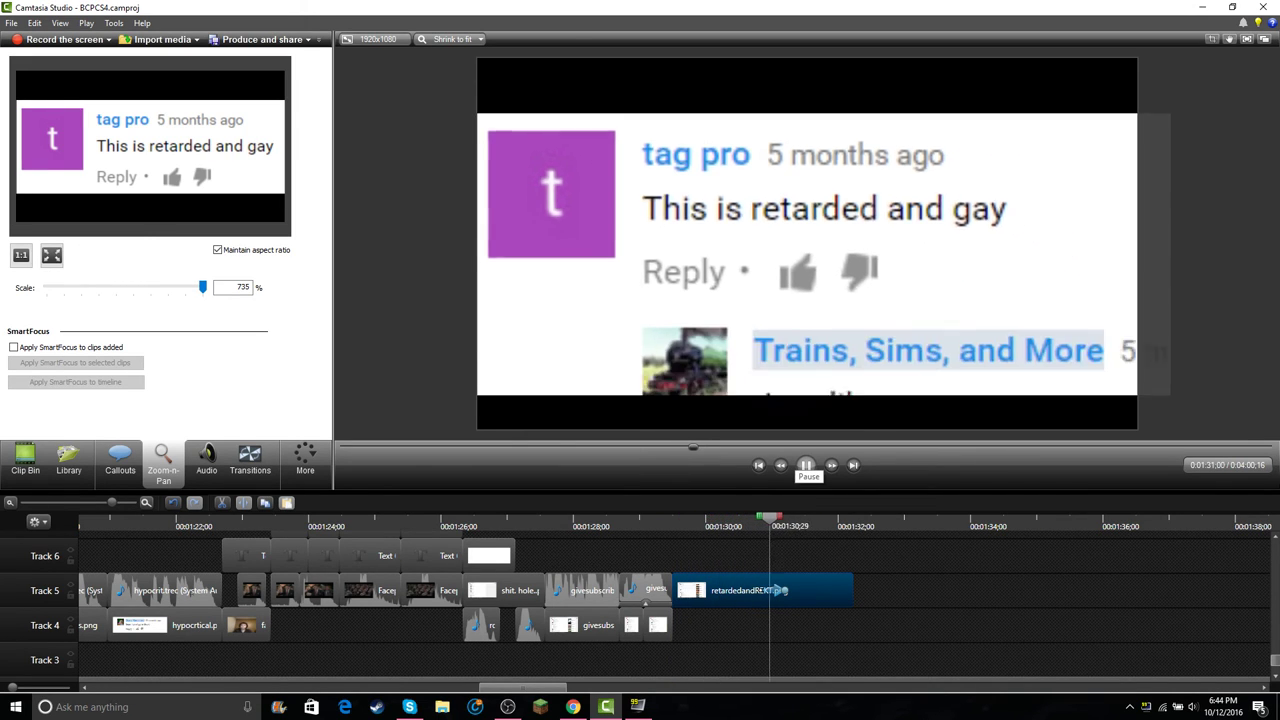
click(806, 465)
key(ctrl+alt+Left)
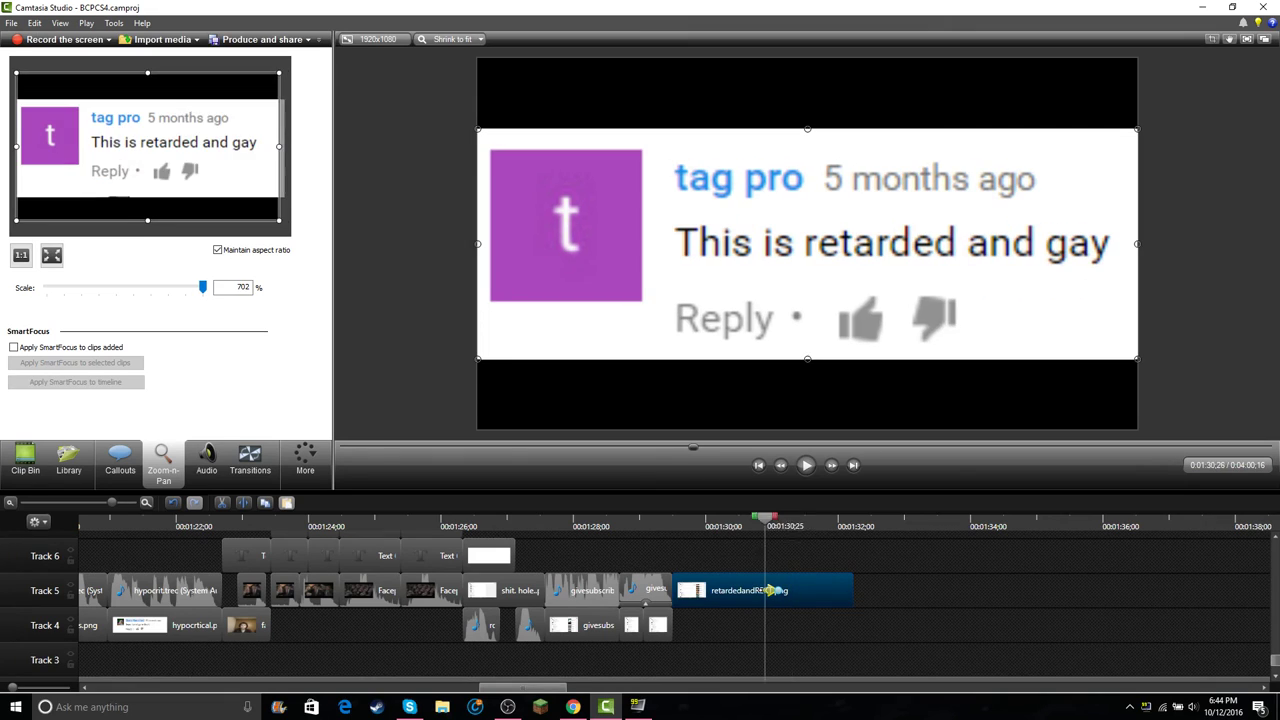
click(806, 465)
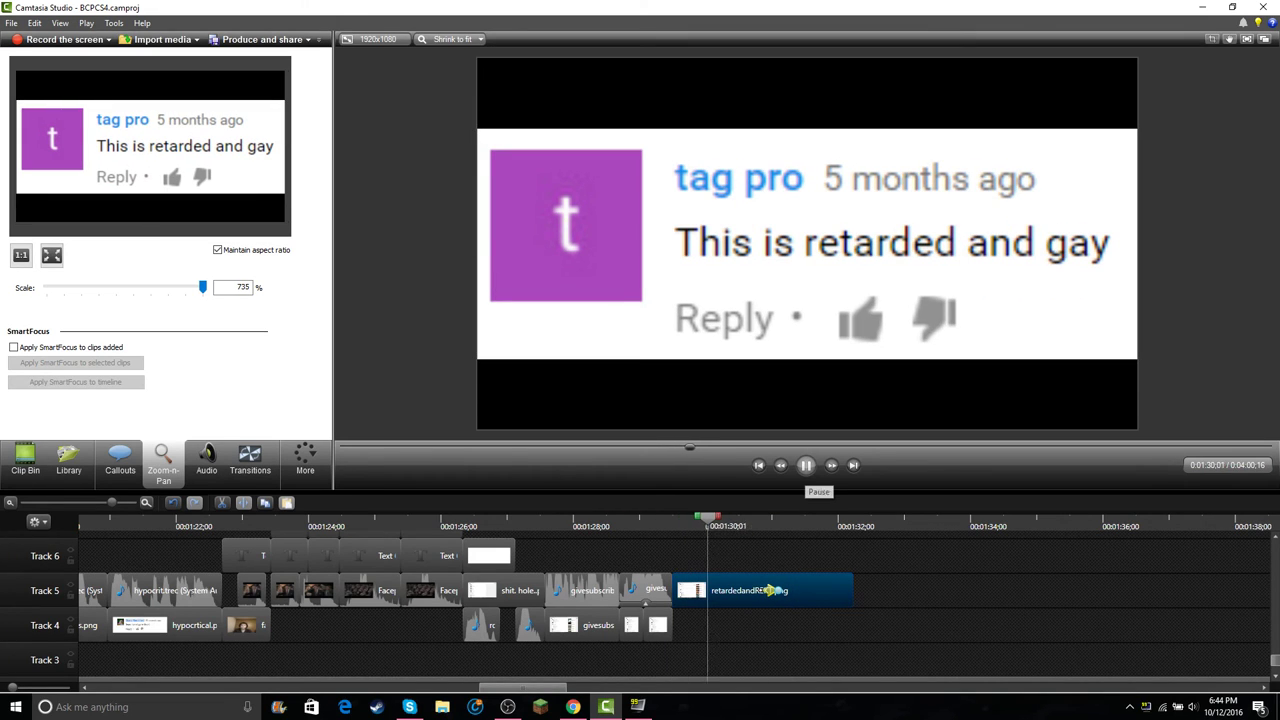
click(806, 465)
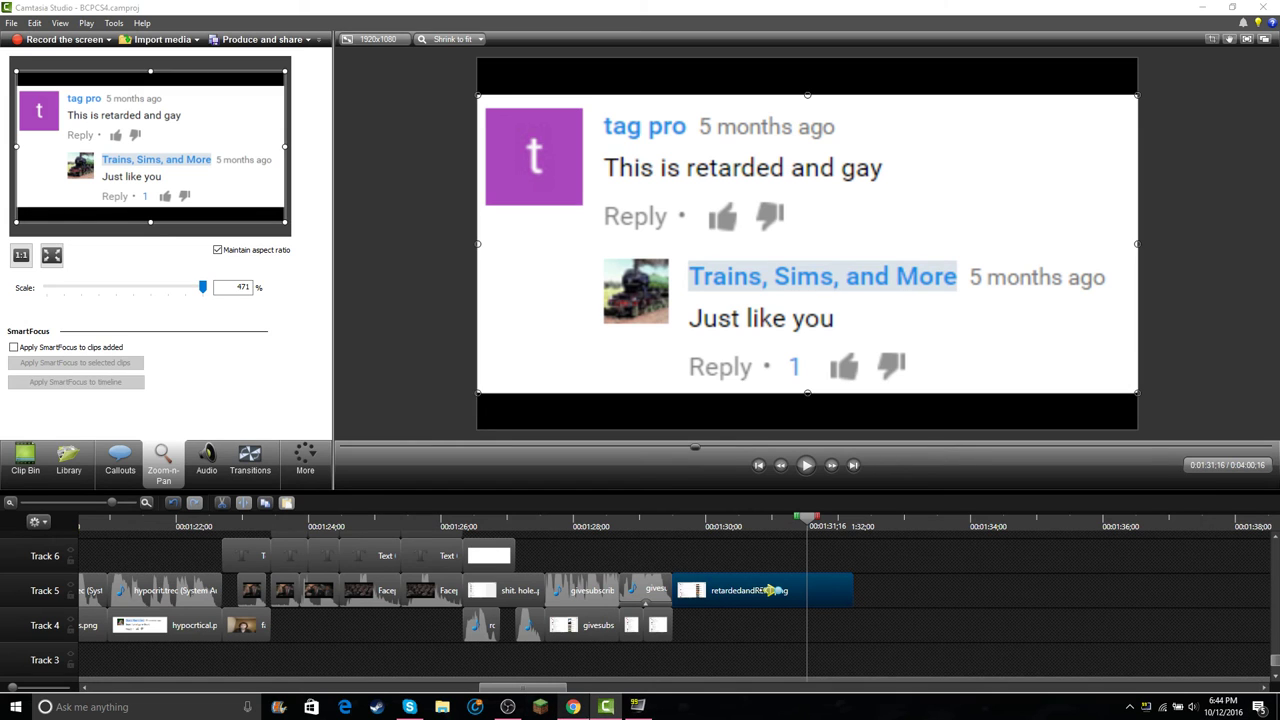
- Switch to the YouTube live dashboard in Chrome, closing the Minecraft Launcher window there, and open the newest comment notification
key(alt+Tab)
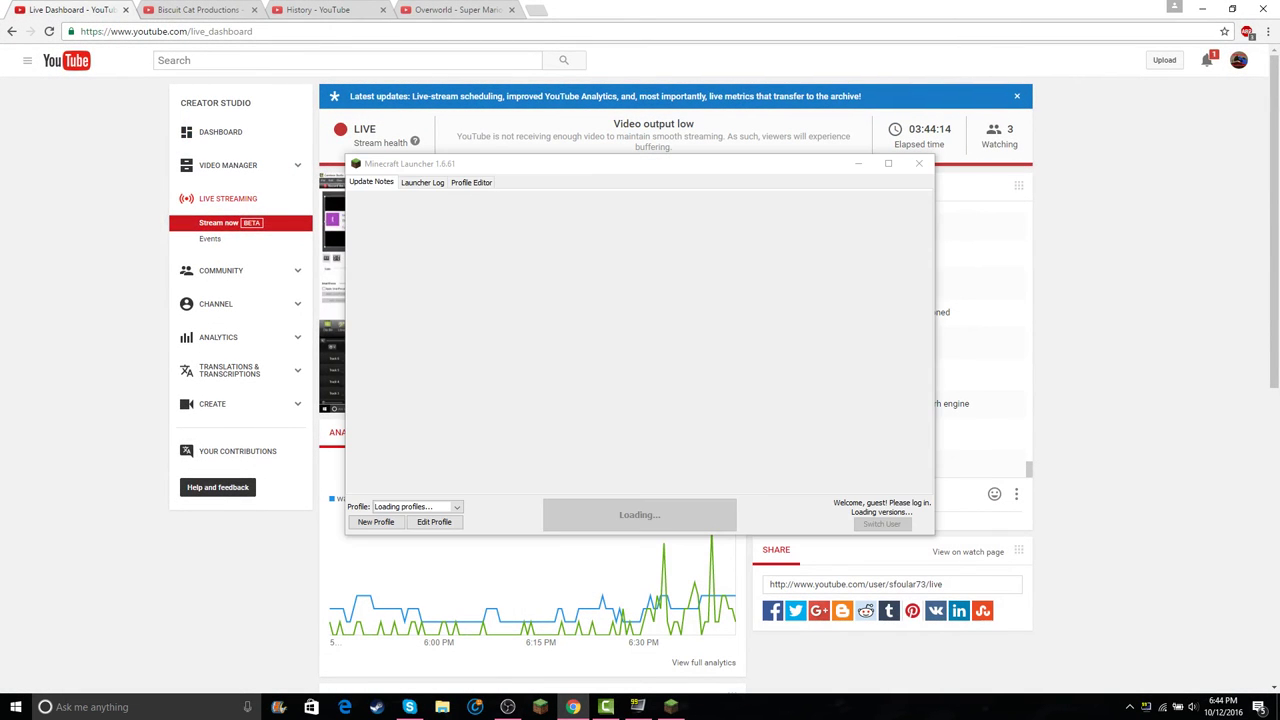
click(919, 163)
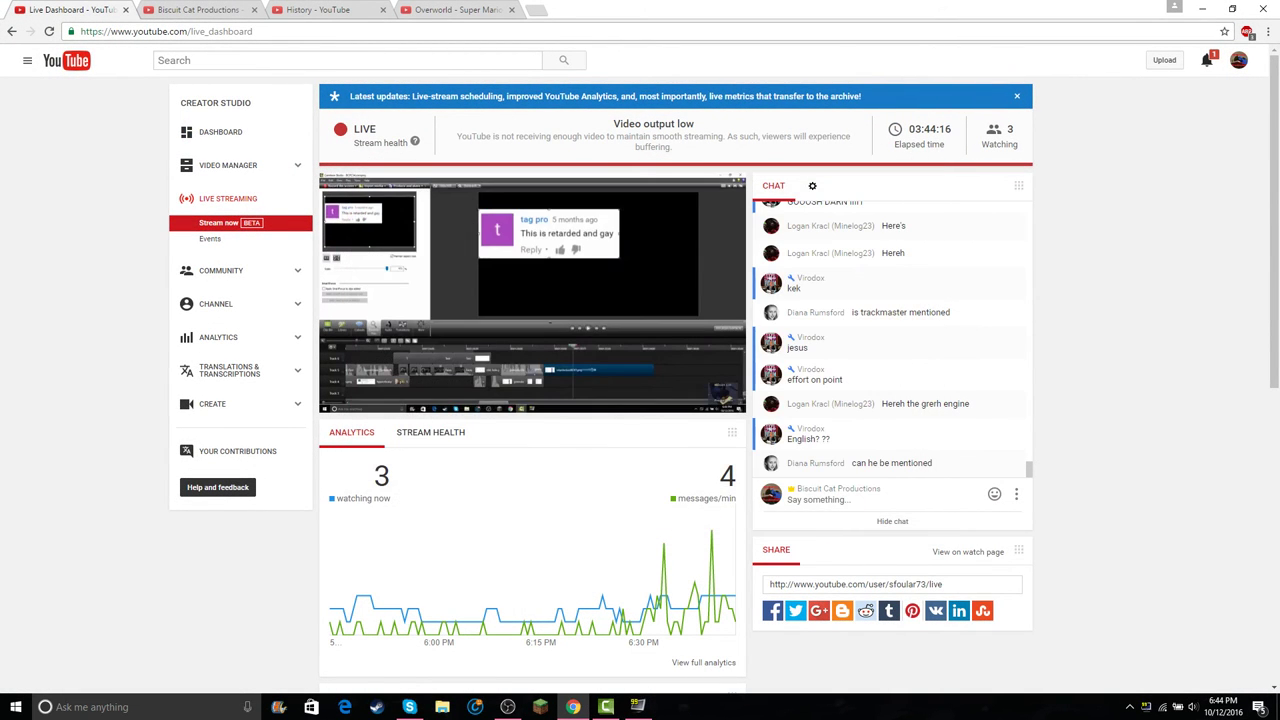
click(1207, 60)
click(1140, 143)
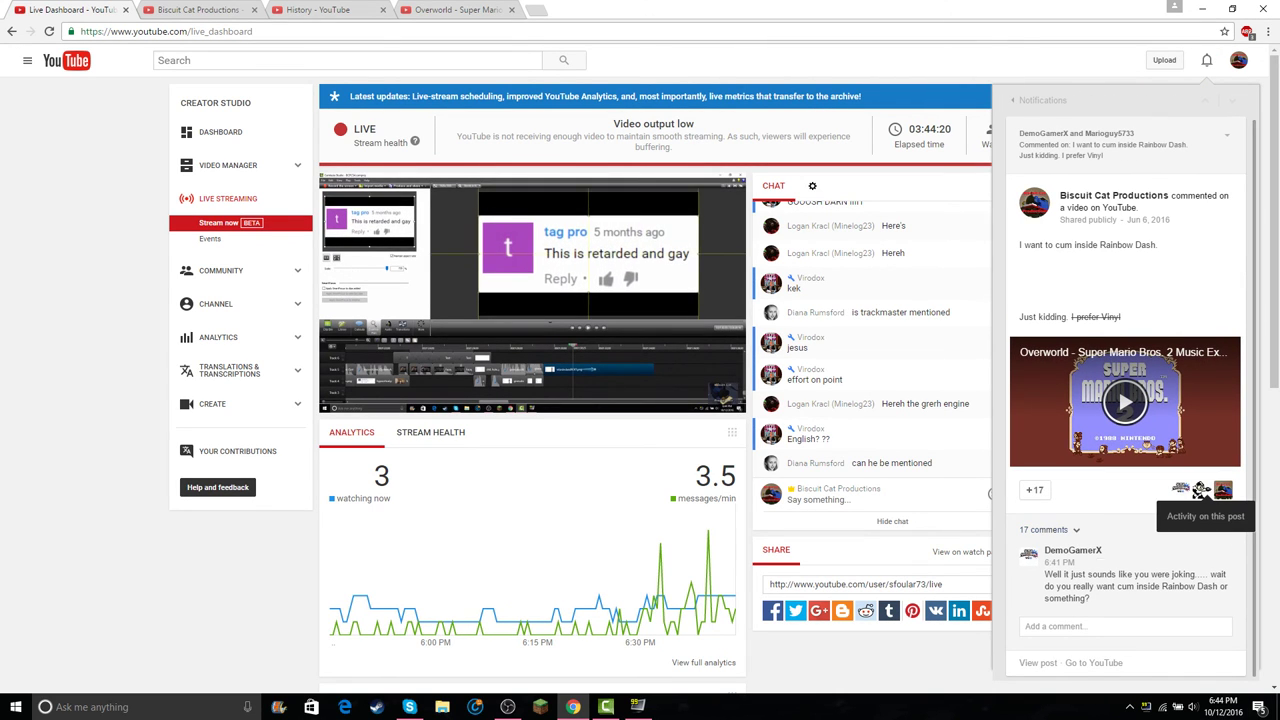
- Post the reply "click read more lad" to the 6:41 PM comment shown in the notification
click(1207, 551)
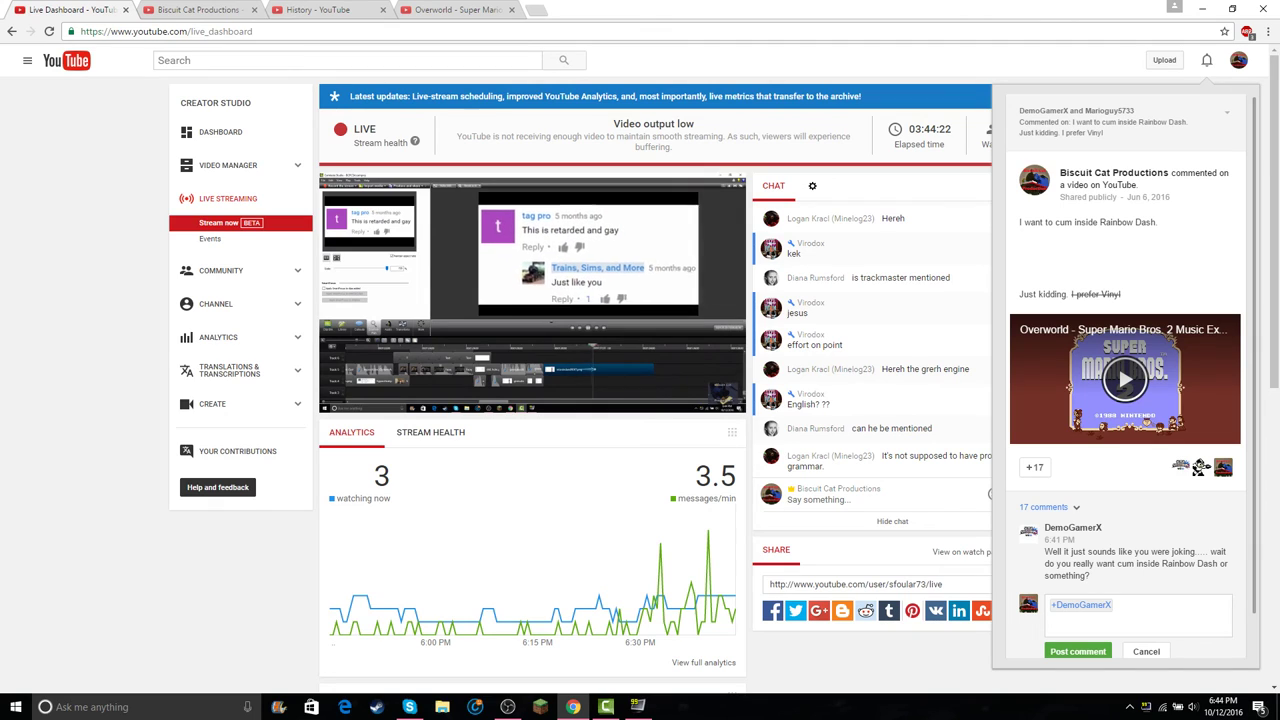
text(c)
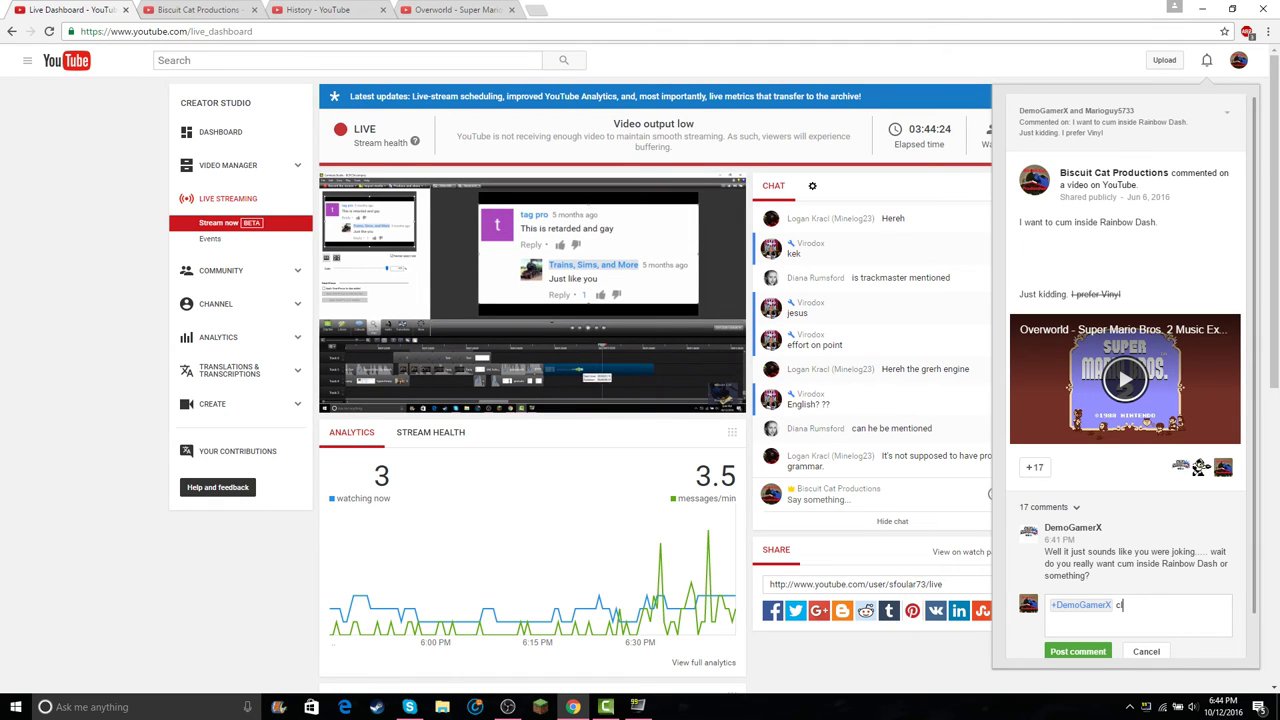
text(lick read more lad)
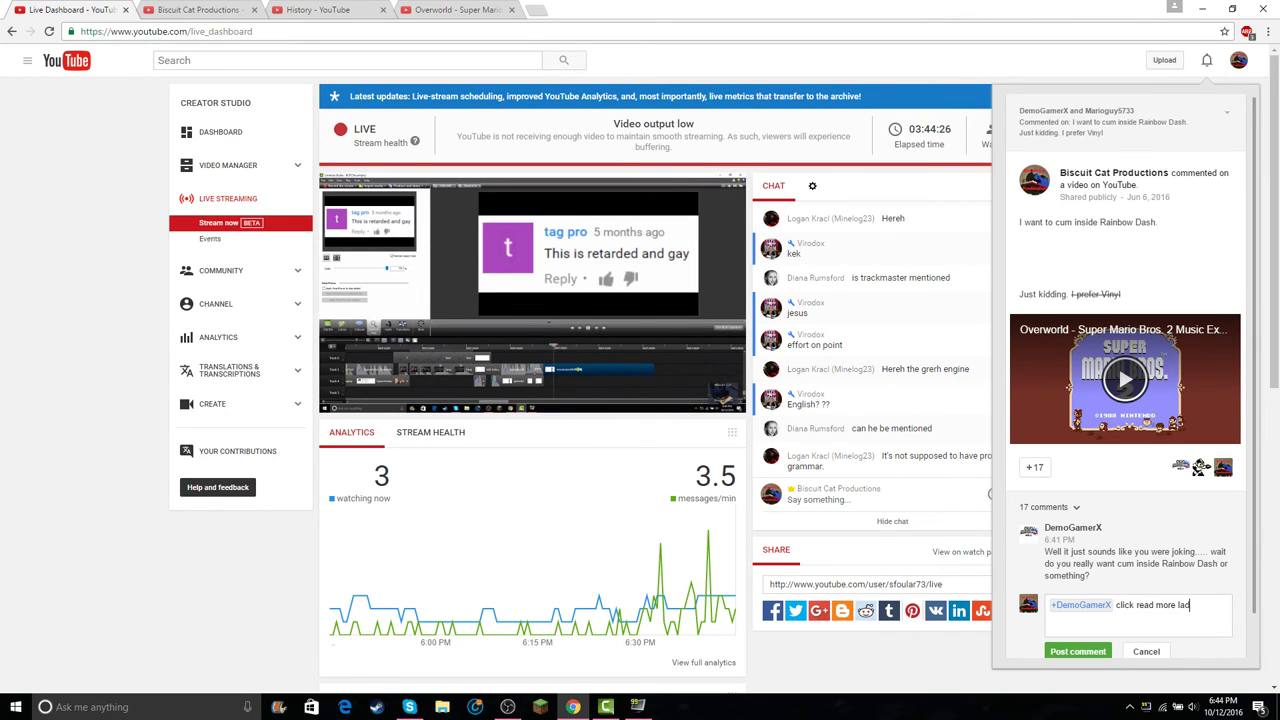
scroll(1130, 520, down, 1)
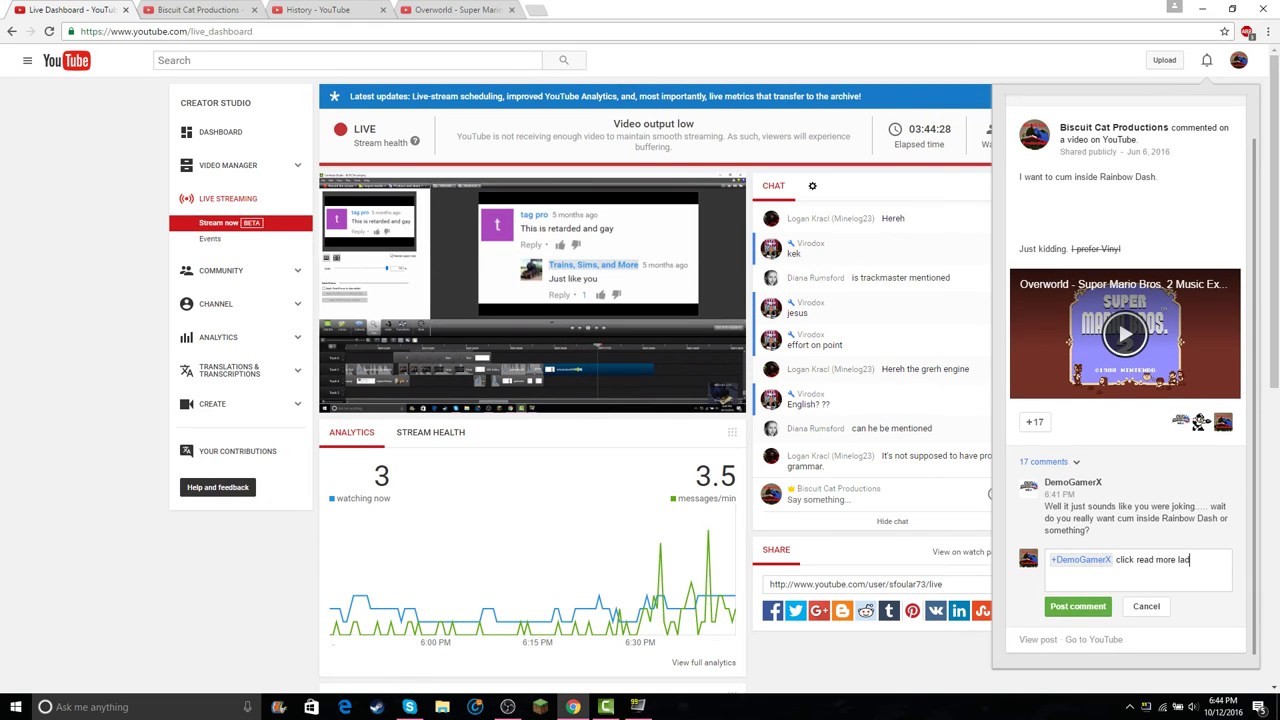
click(1078, 607)
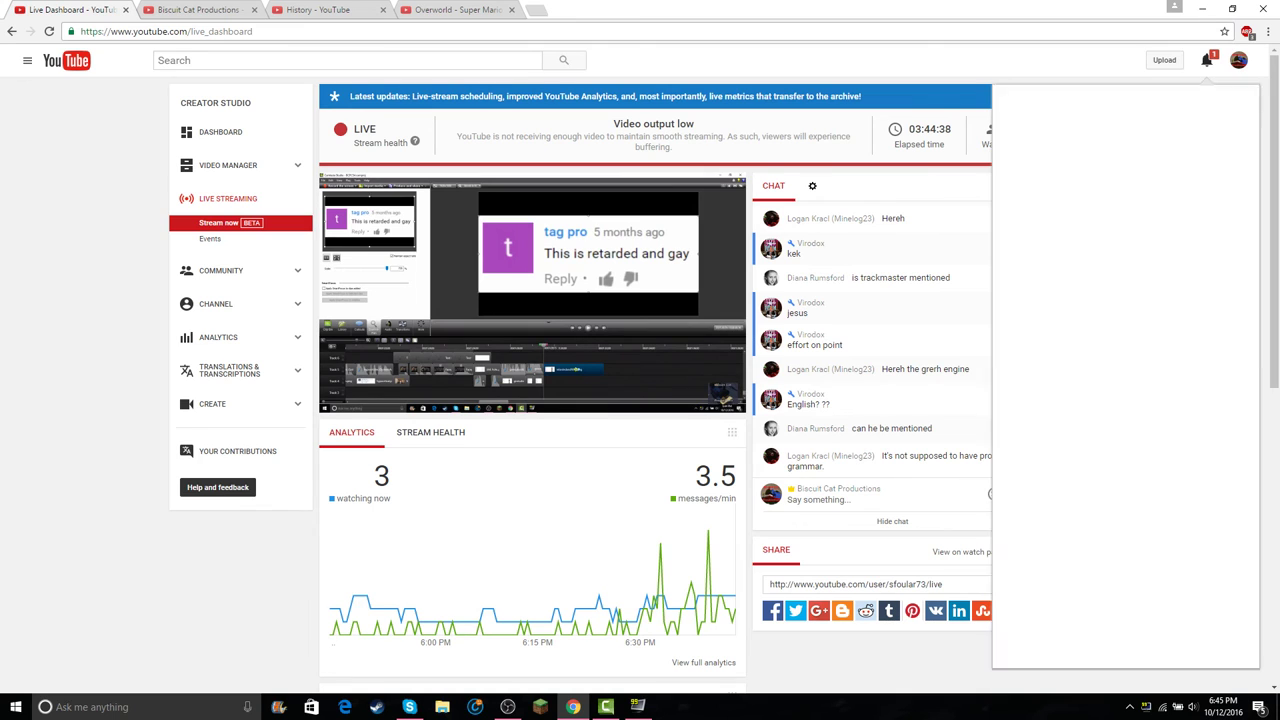
- Open the new comment notification and post the reply "maybe pinkie" to the 6:40 PM comment
click(1120, 140)
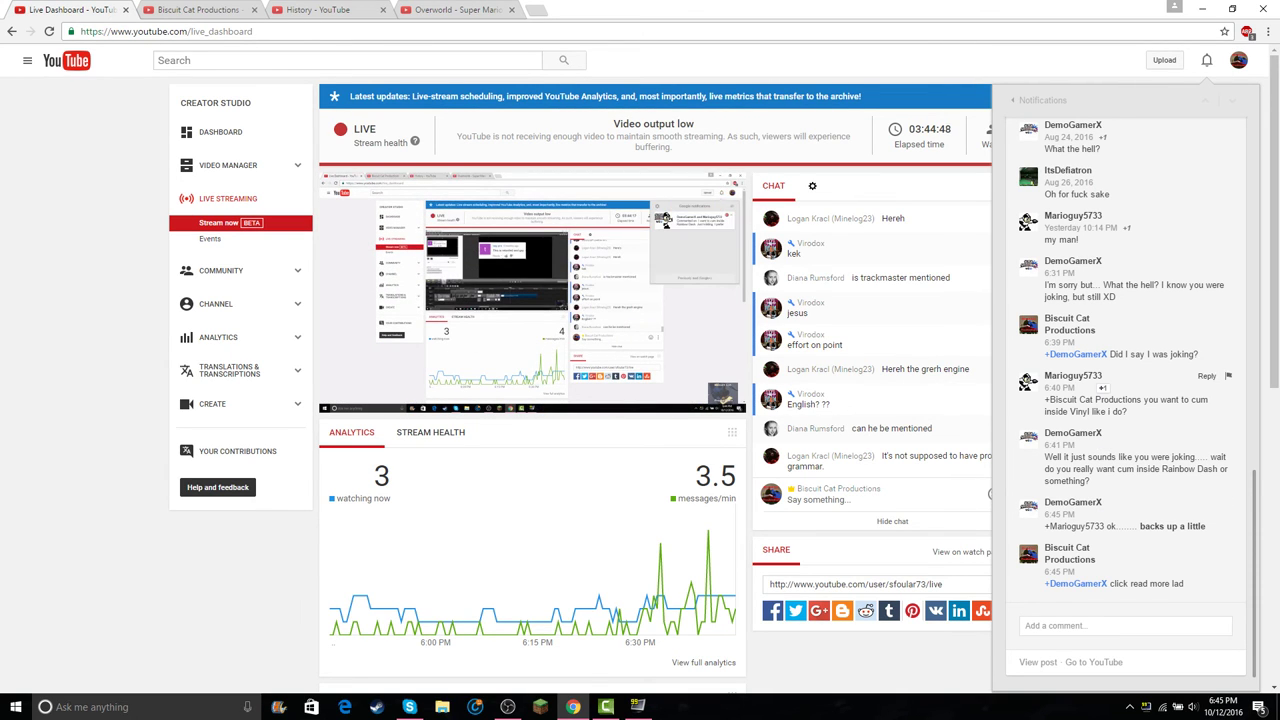
click(1207, 376)
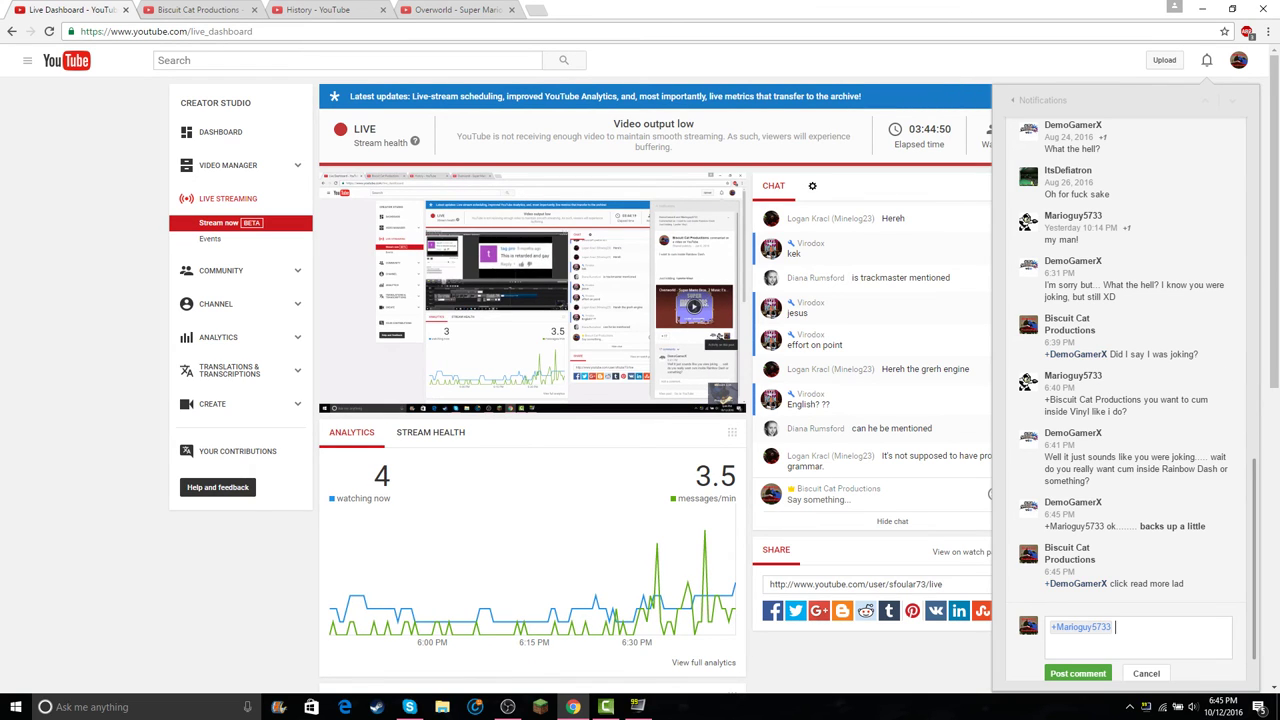
text(Still)
key(BackSpace)
key(BackSpace)
key(BackSpace)
key(BackSpace)
key(BackSpace)
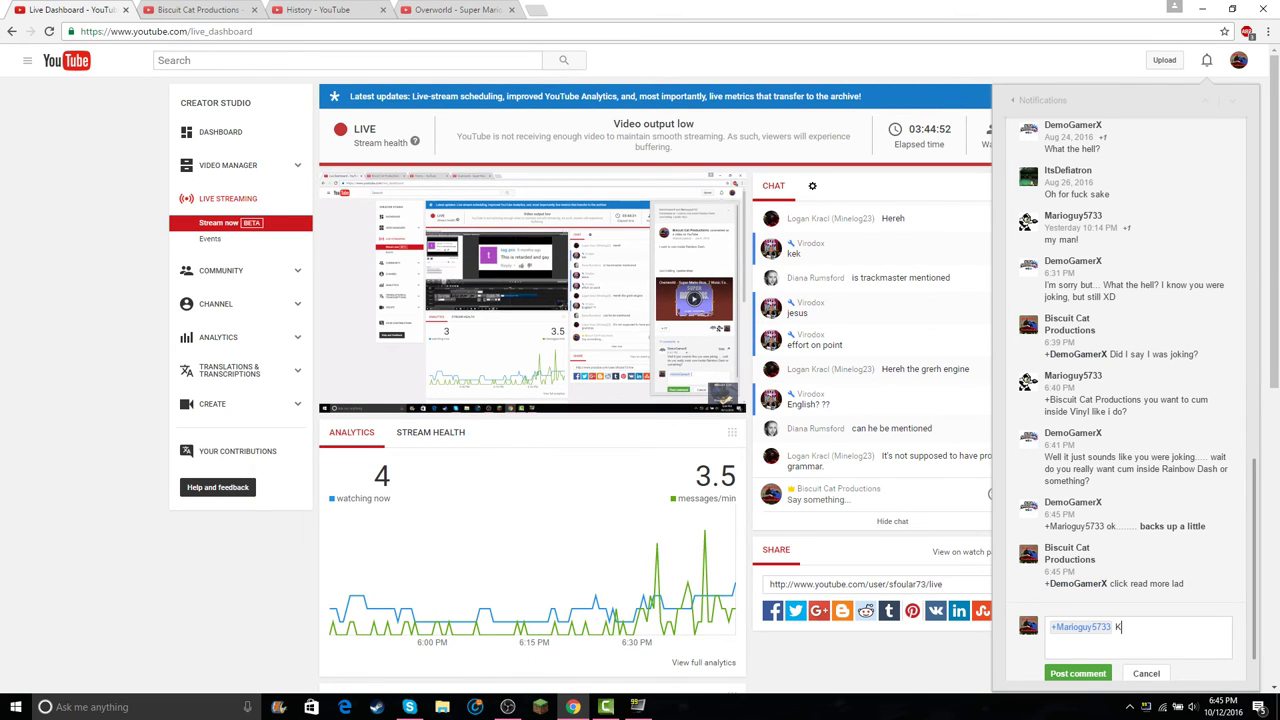
text(Ki)
text( maybe f)
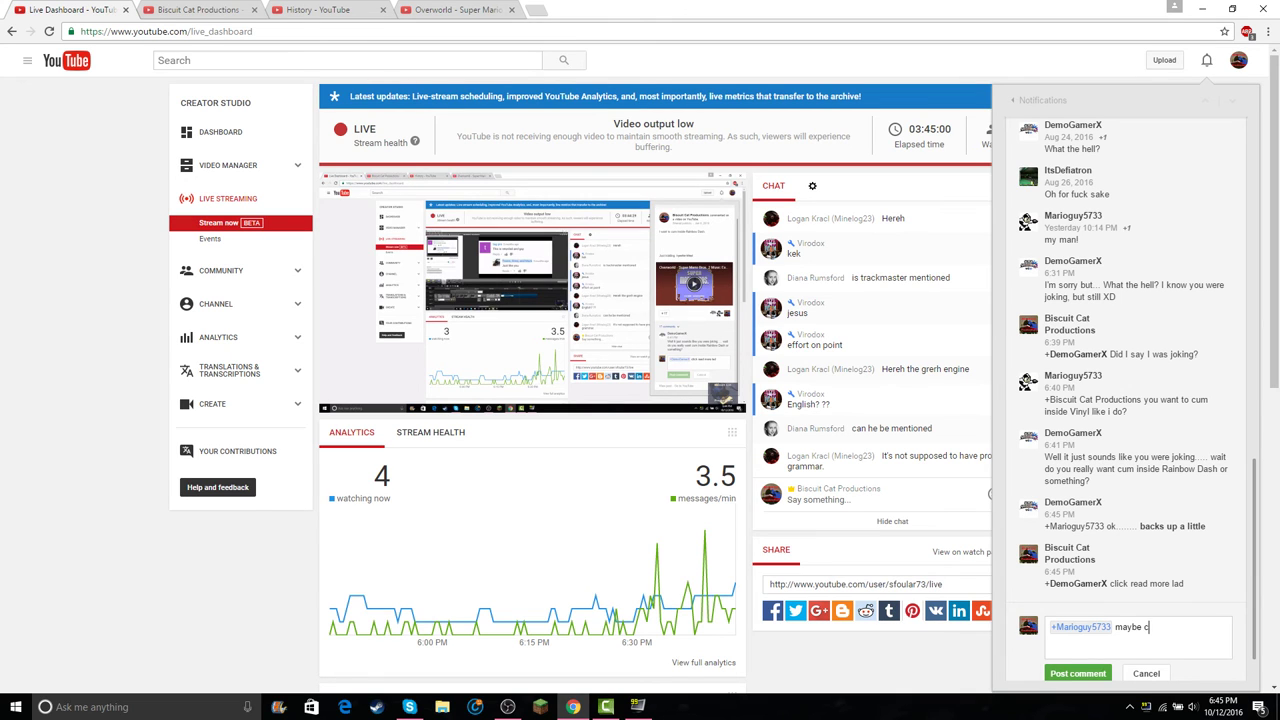
text(inkie)
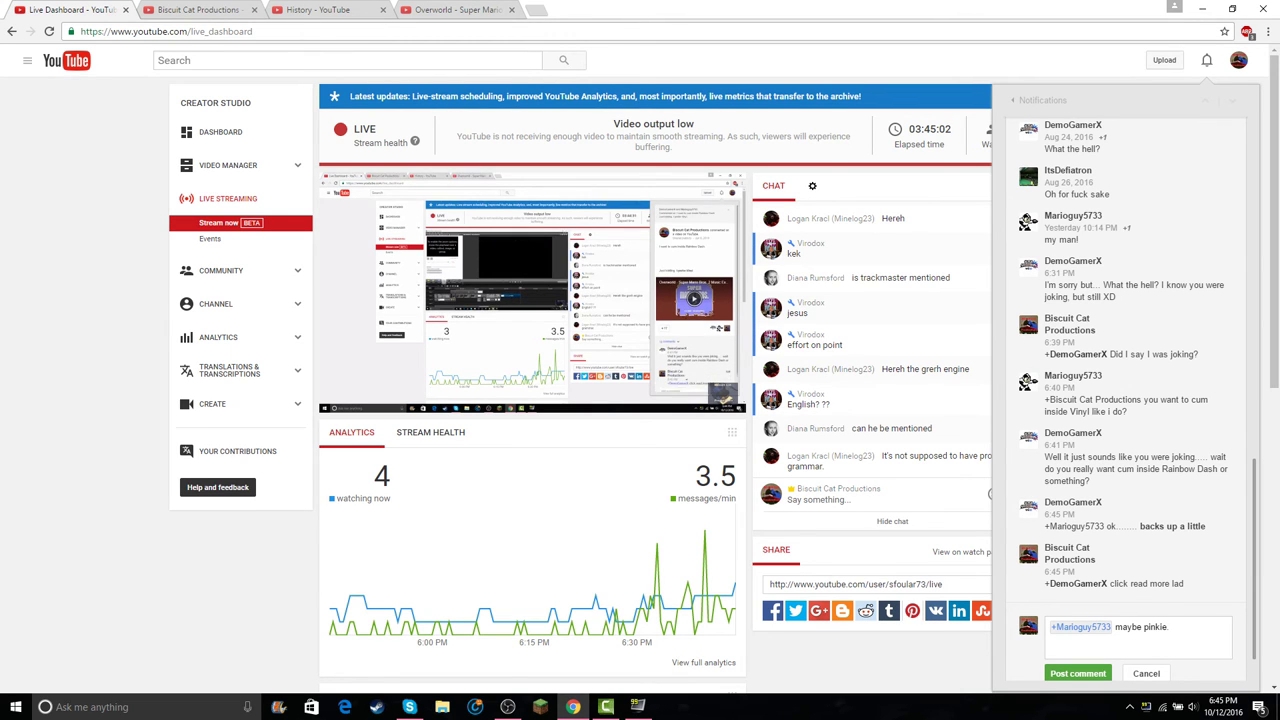
scroll(530, 400, down, 2)
scroll(1078, 592, down, 1)
click(1078, 592)
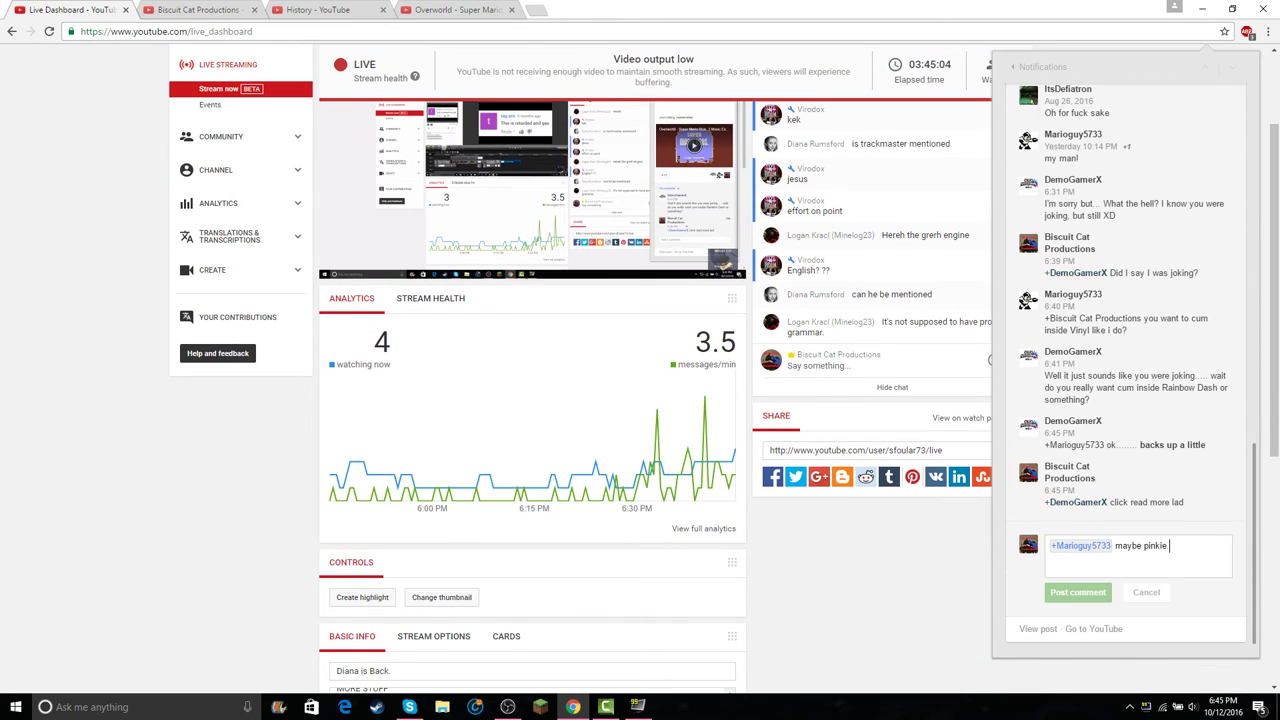
- Check the live chat on the YouTube dashboard and return to the BCPCS4 project in Camtasia Studio
click(196, 10)
click(74, 10)
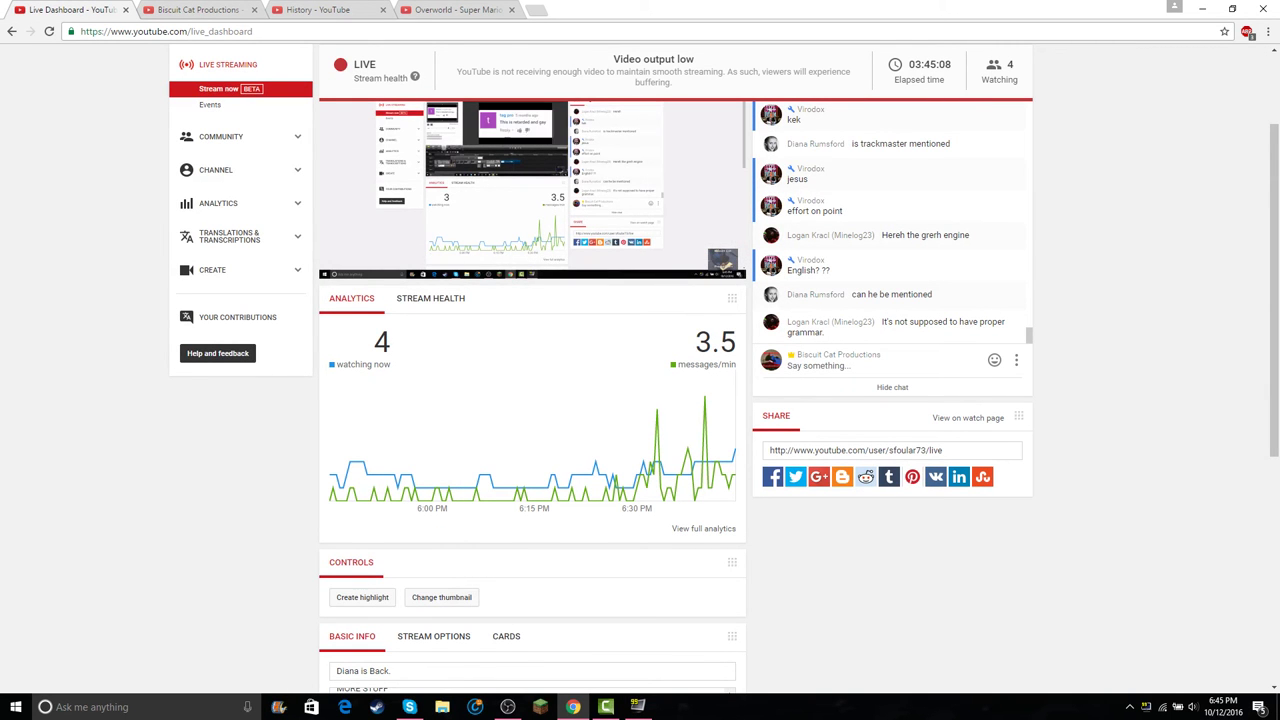
scroll(600, 380, up, 1)
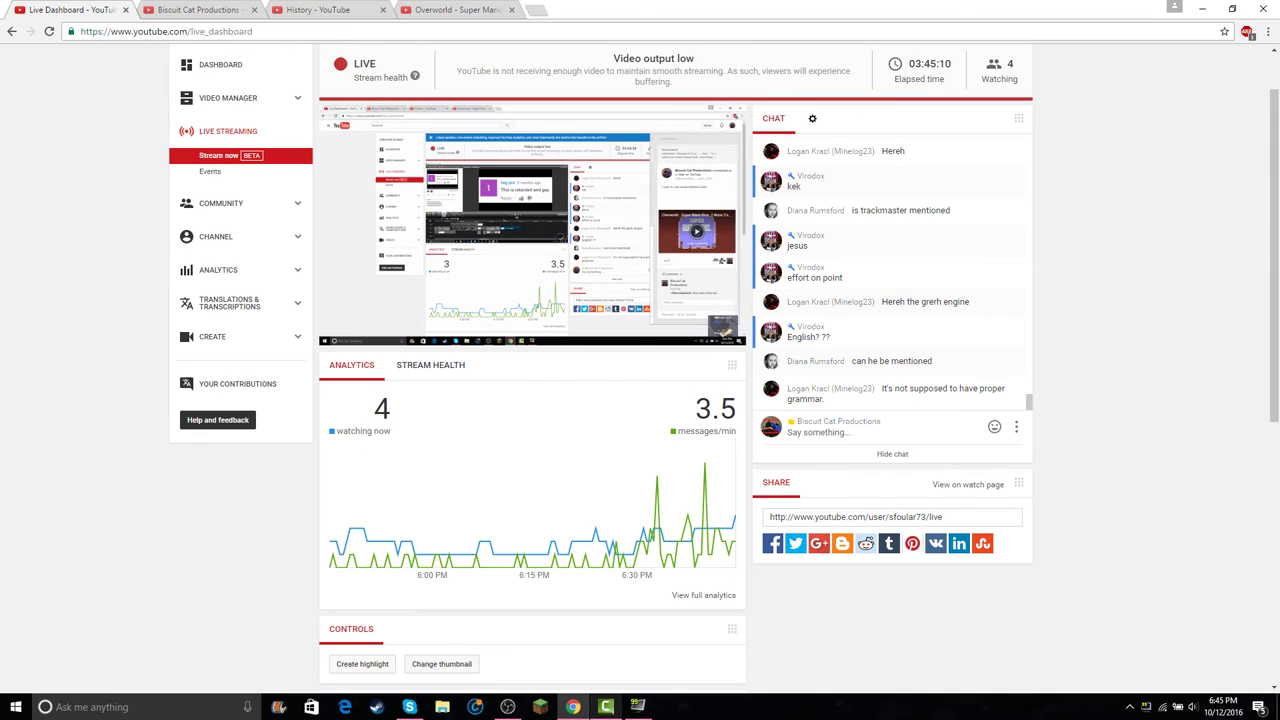
click(606, 707)
key(alt+Tab)
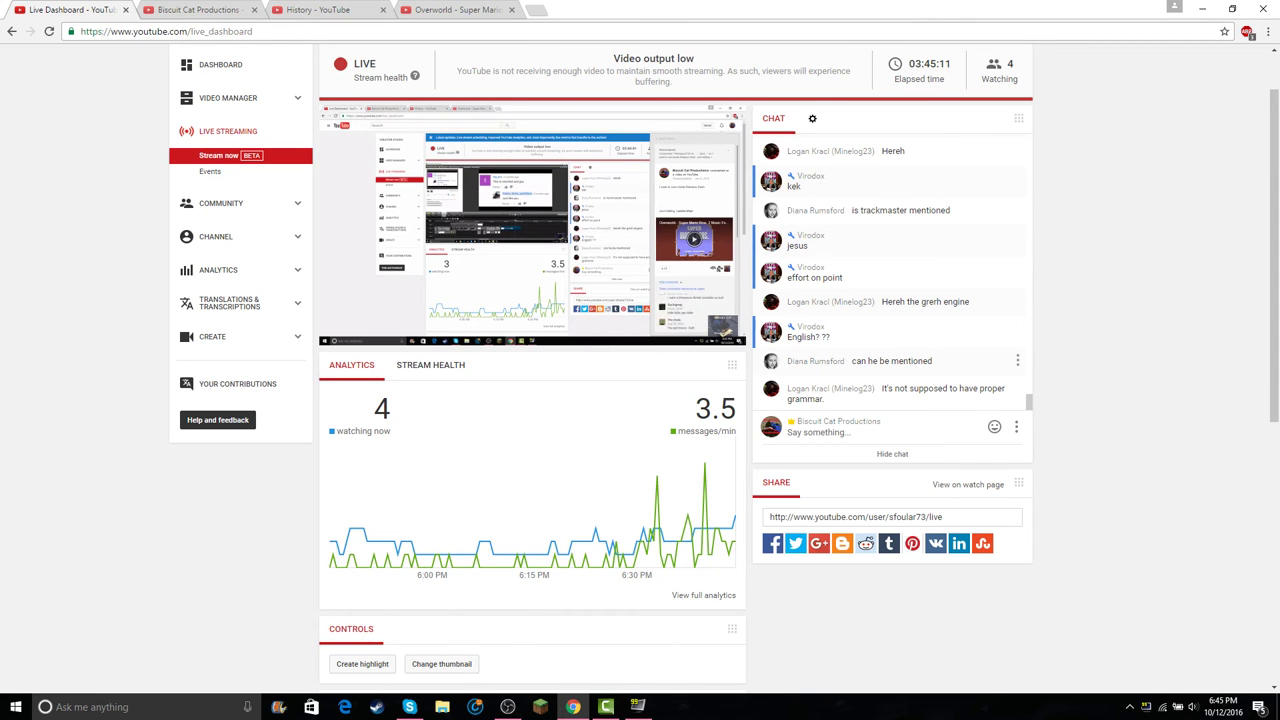
mouse_move(605, 707)
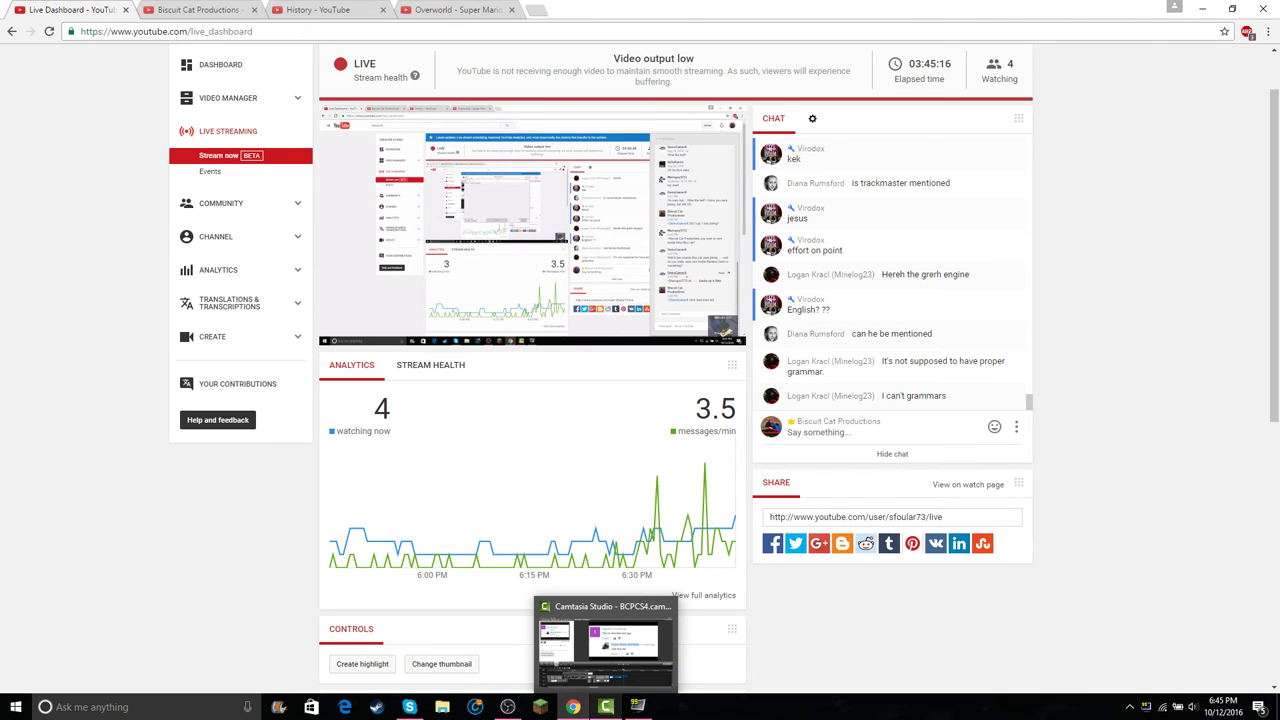
click(605, 707)
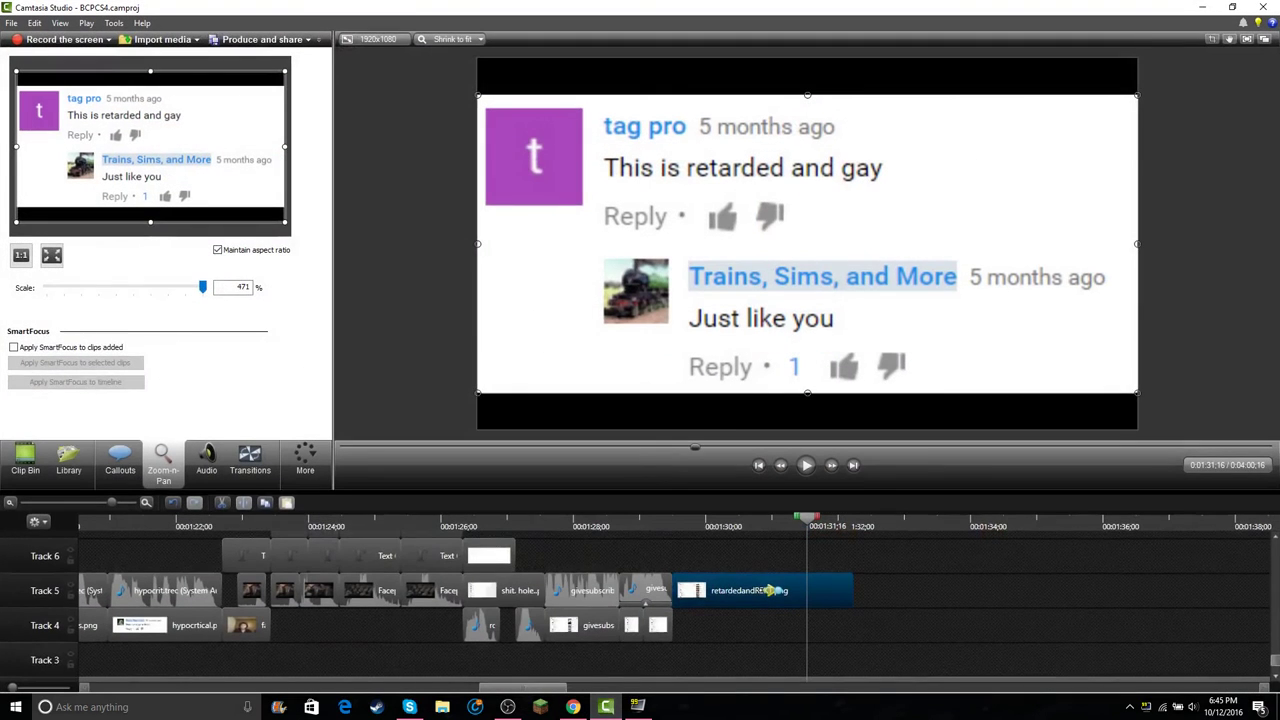
- Go back to 0:01:10;24, the start of the age.png clip, and play the section through to 0:01:19;18
key(ctrl+Left)
key(ctrl+Left)
key(ctrl+Left)
key(ctrl+Left)
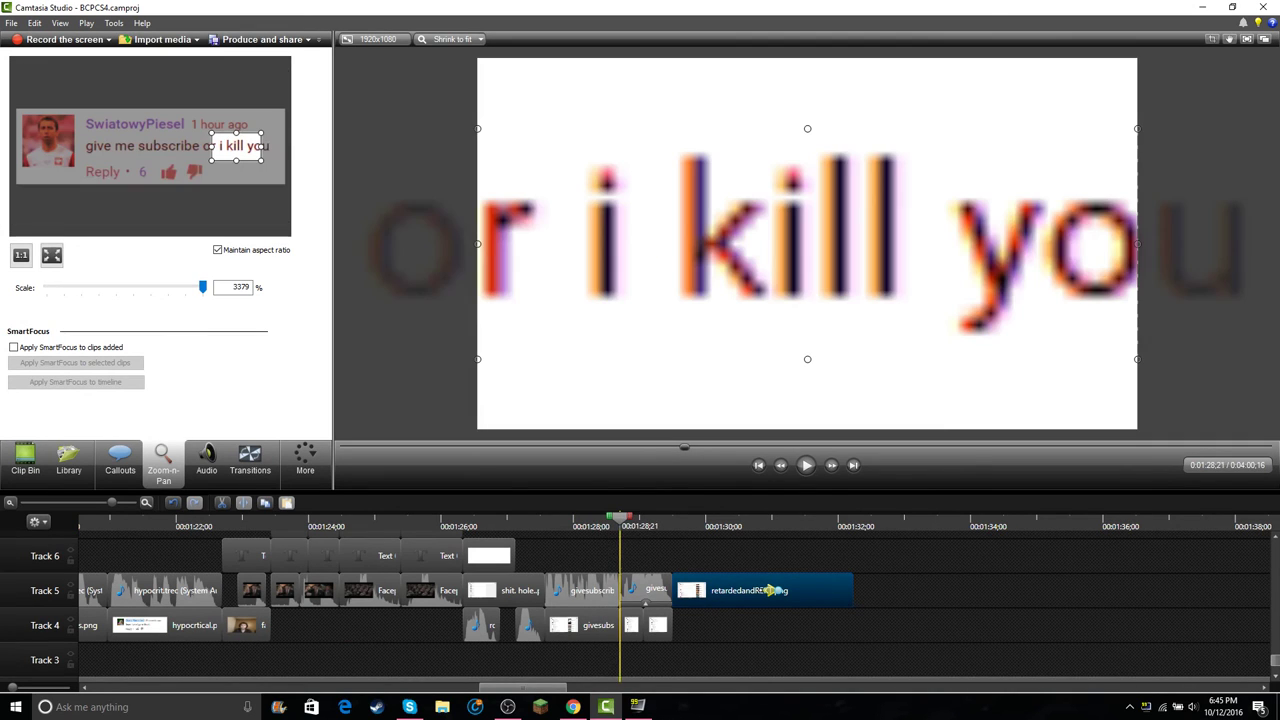
drag(643, 518, 141, 518)
key(ctrl+Left)
key(ctrl+Left)
key(ctrl+Left)
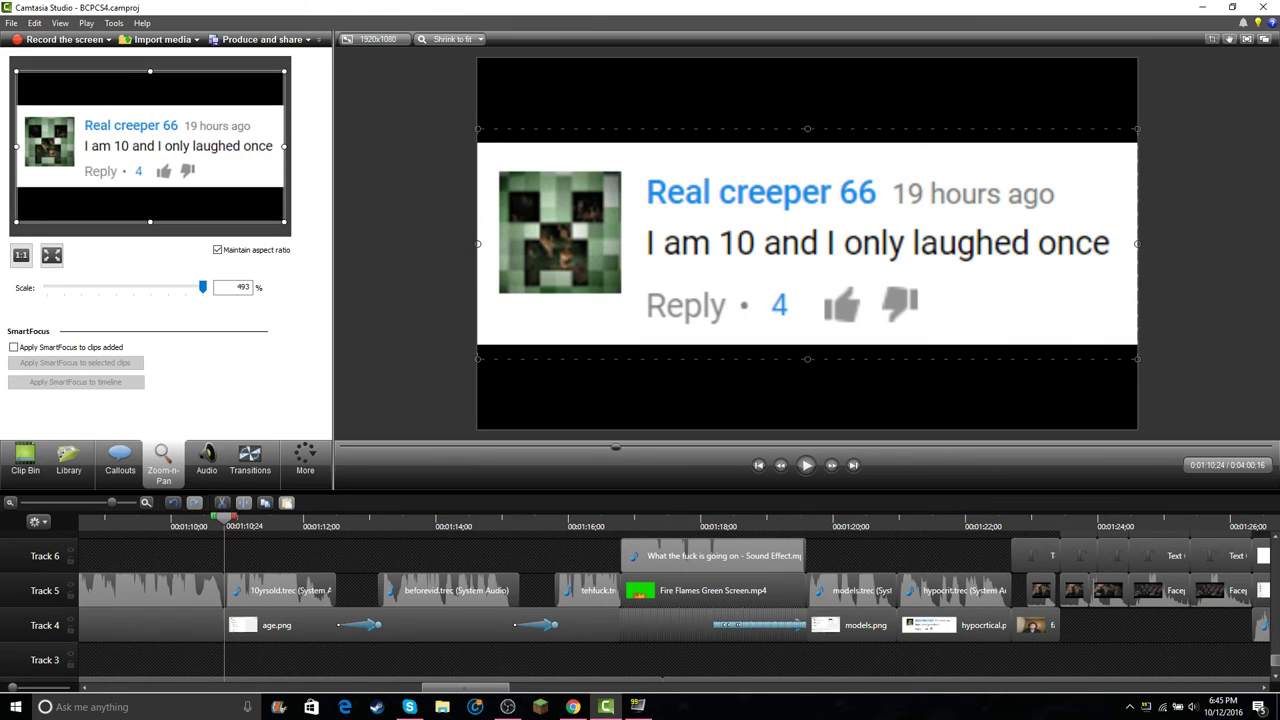
mouse_move(224, 518)
mouse_down()
mouse_move(620, 518)
mouse_move(204, 518)
mouse_move(224, 518)
mouse_up()
key(space)
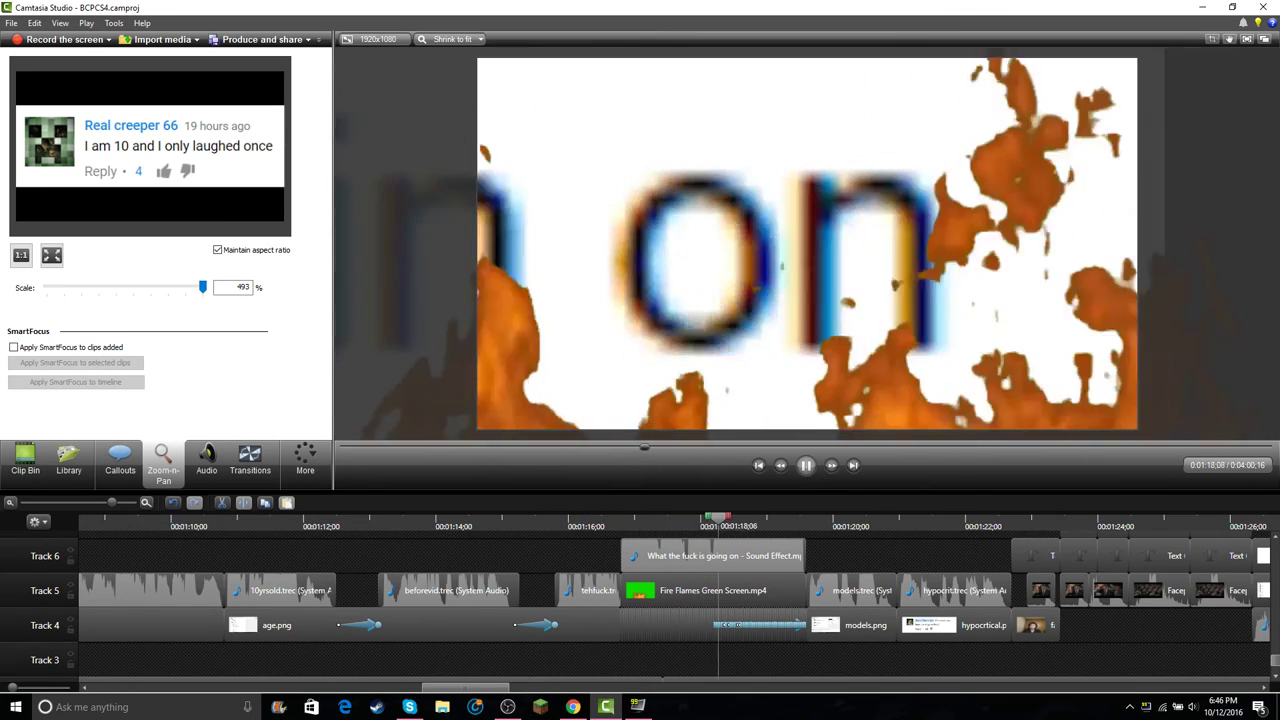
key(space)
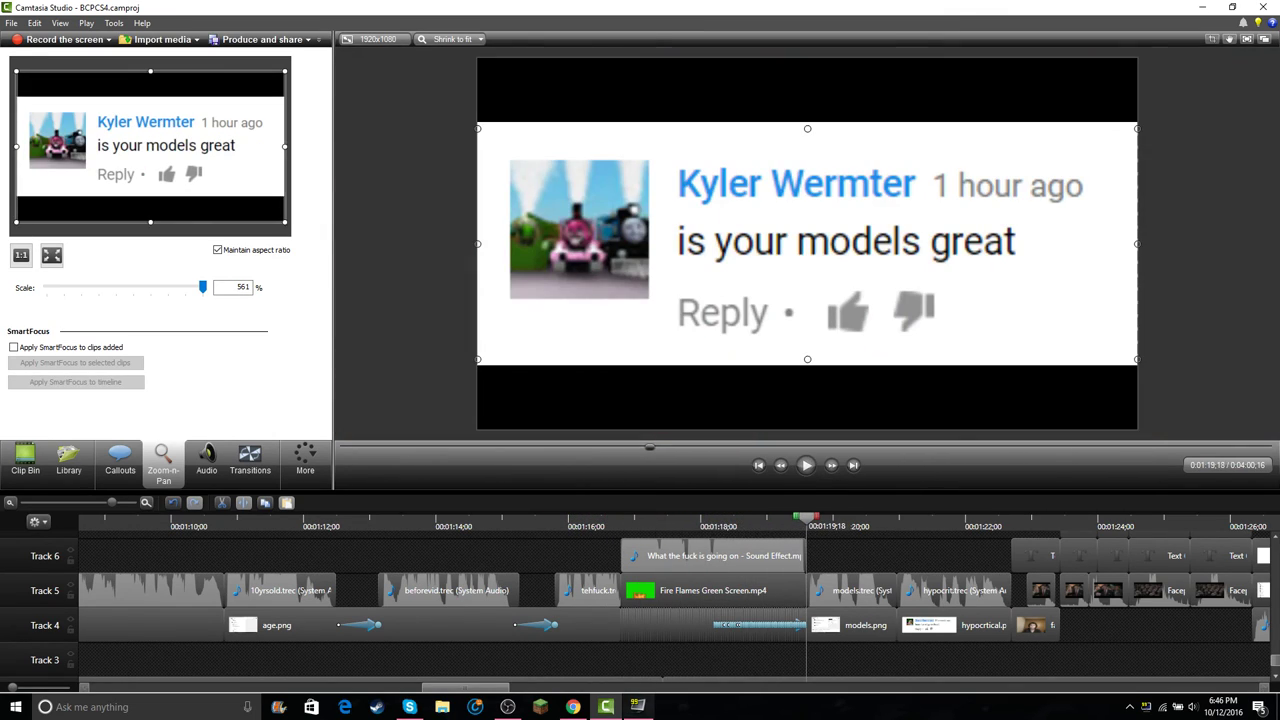
- Move the playhead back to 0:00:59;13, where the group of seckeliton clips starts on Tracks 4 and 5
click(84, 687)
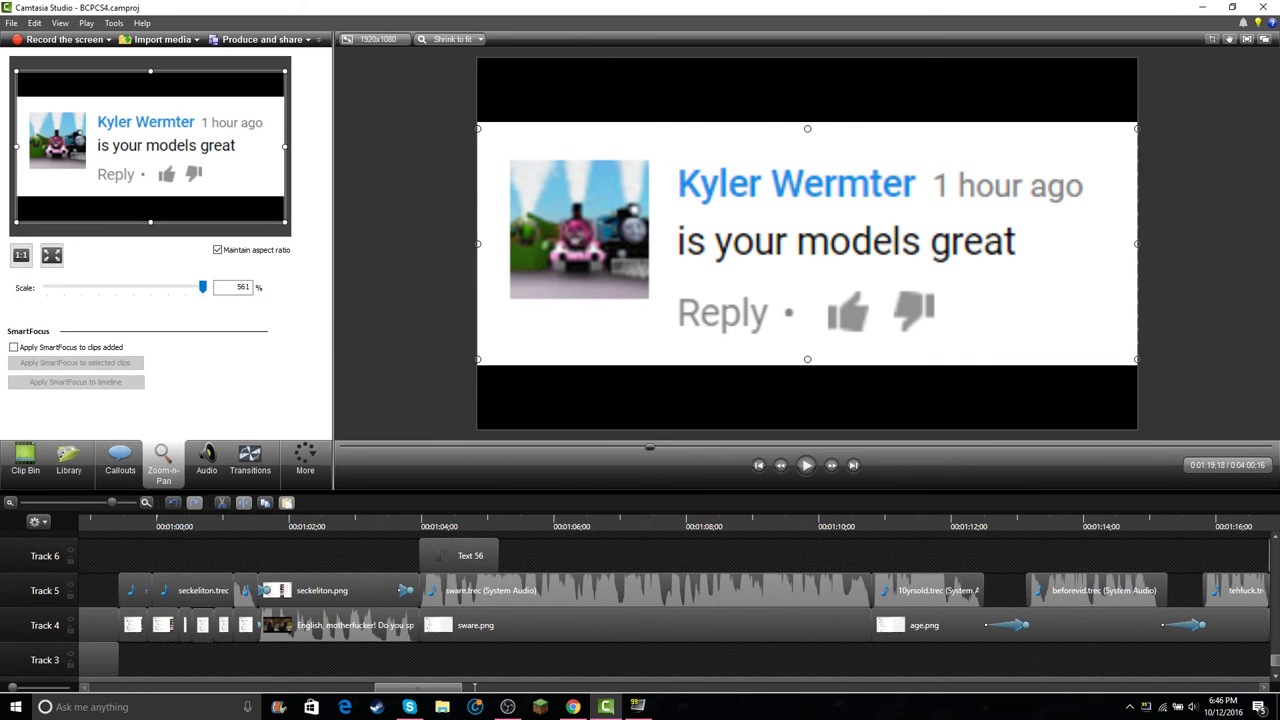
click(534, 525)
drag(535, 520, 120, 520)
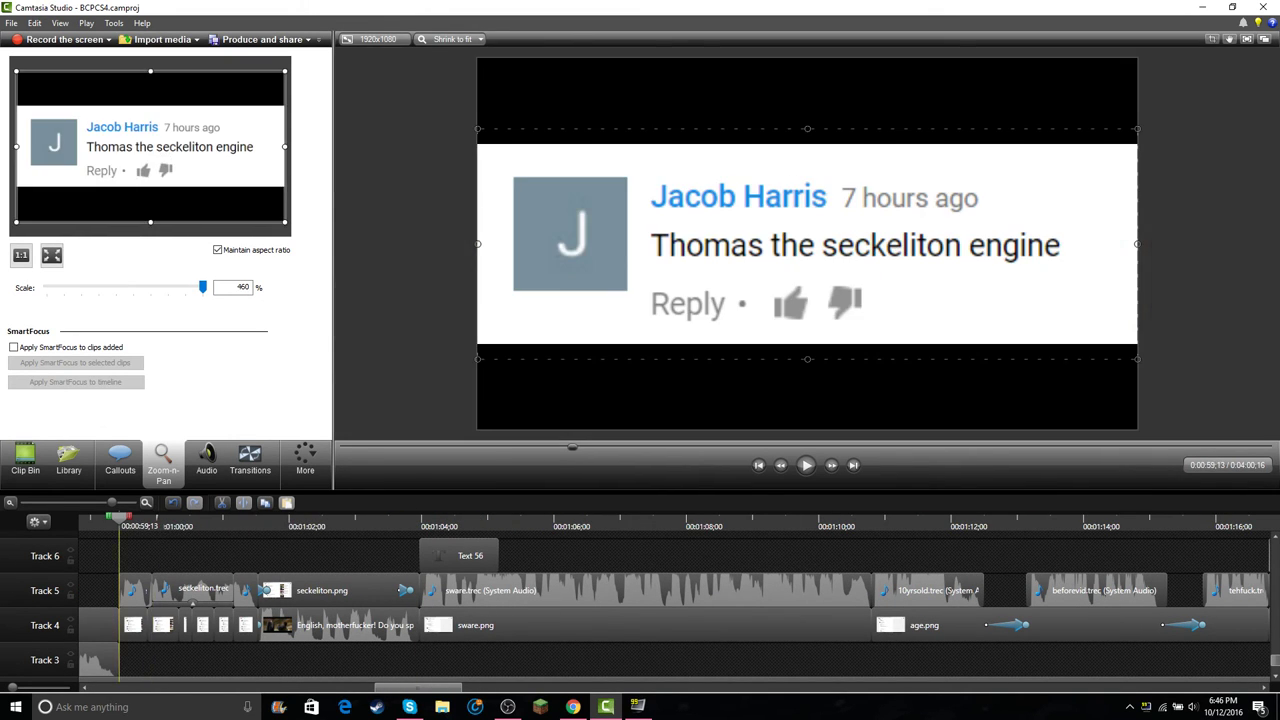
- Play the seckeliton clips through to 0:01:04;16 and check the live chat on the YouTube dashboard
key(space)
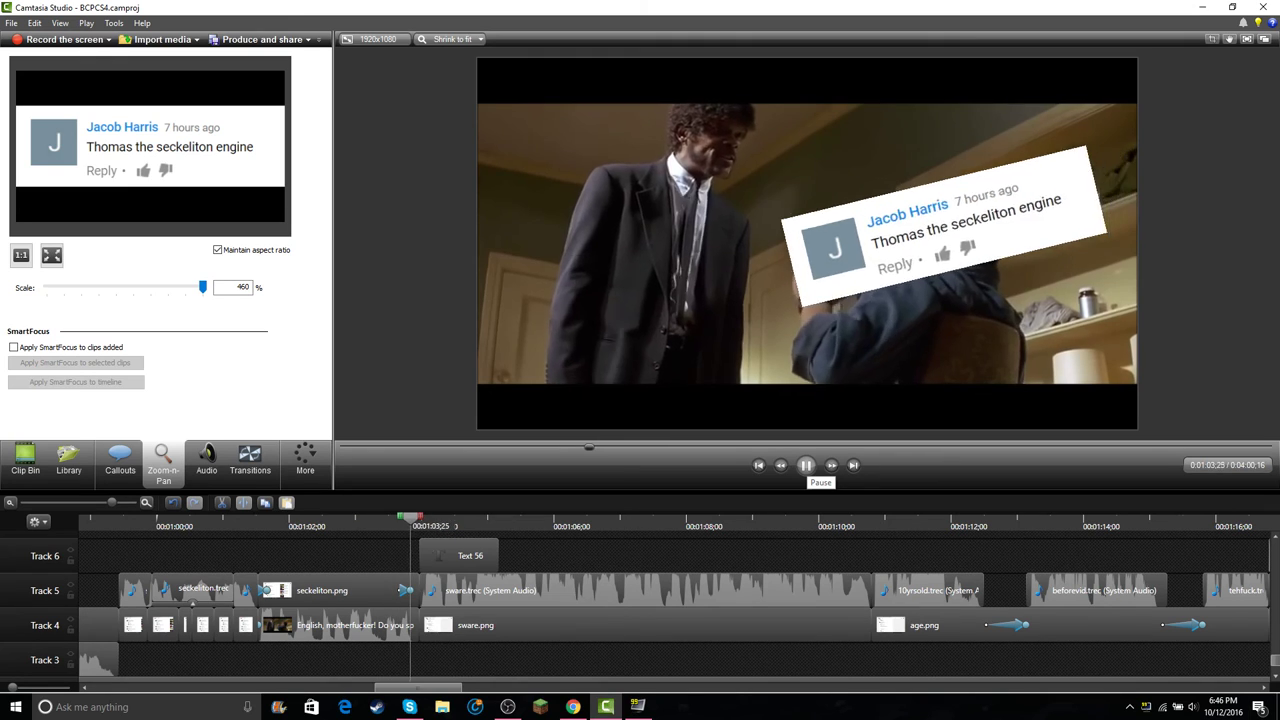
click(806, 465)
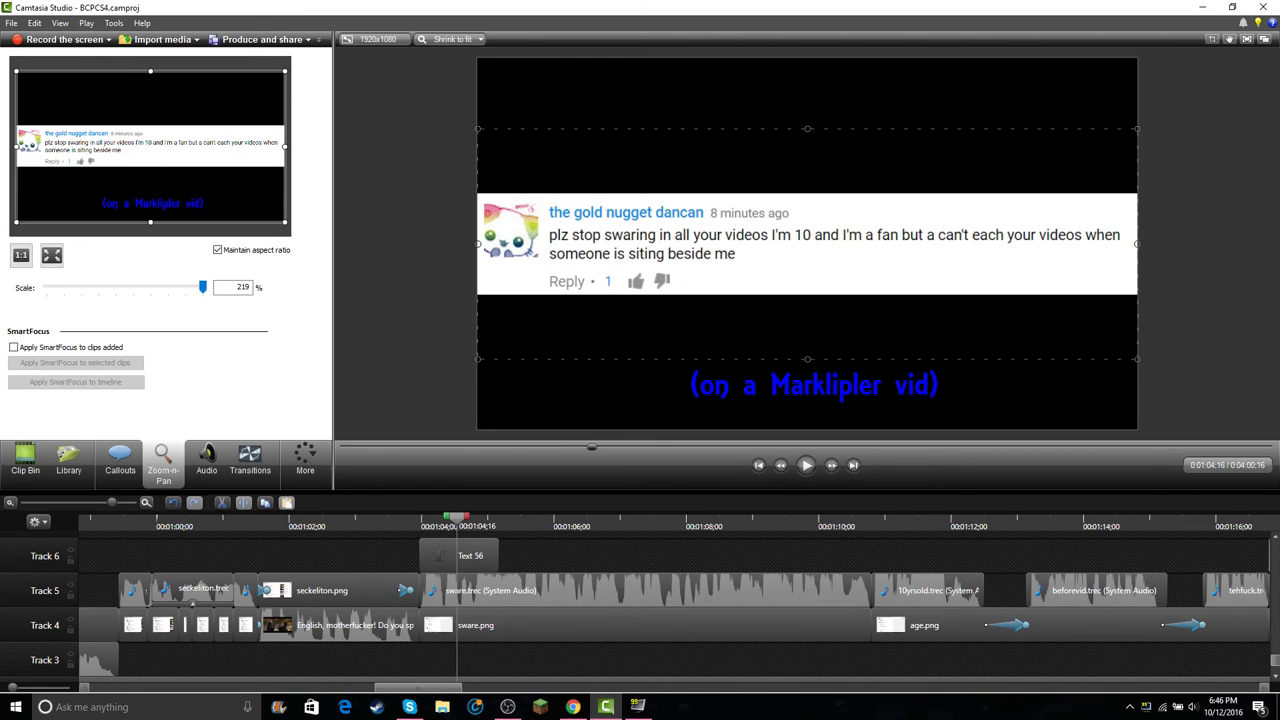
click(573, 707)
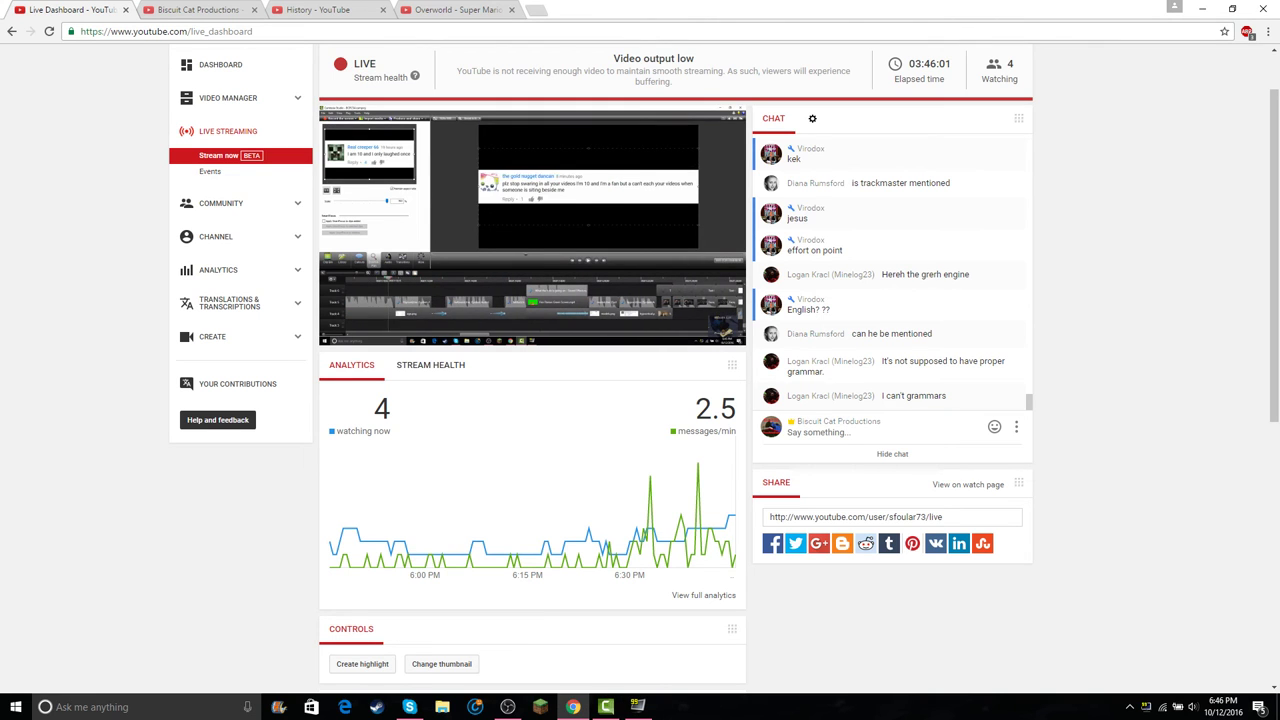
click(605, 707)
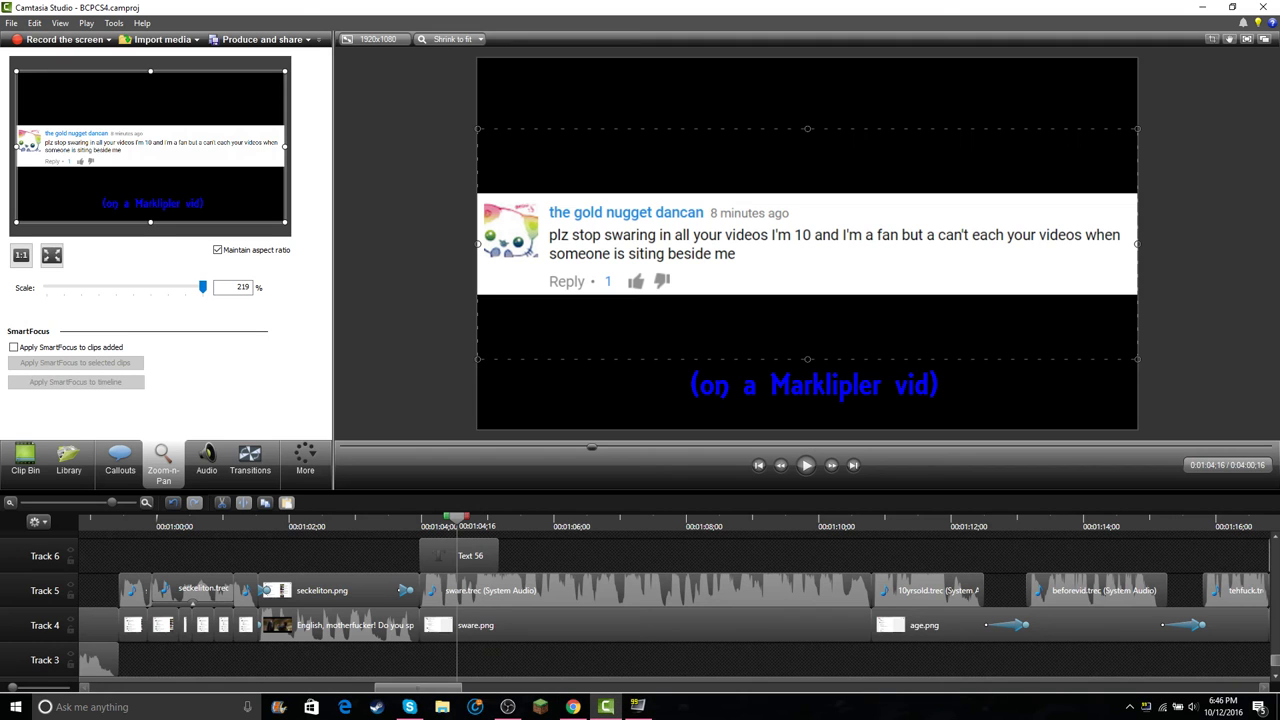
- Go back to 0:00:48;16, where the "where am I?" comment starts, and play the project through to 0:01:32;10
click(84, 688)
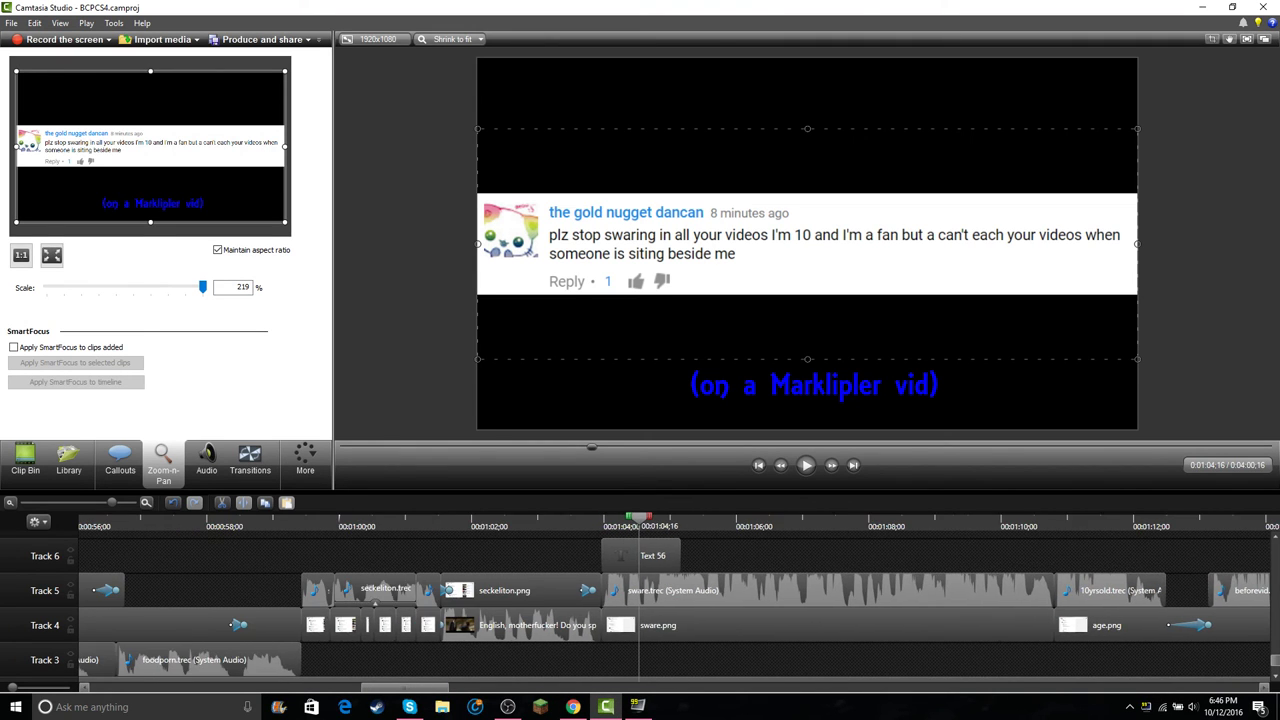
drag(548, 525, 243, 520)
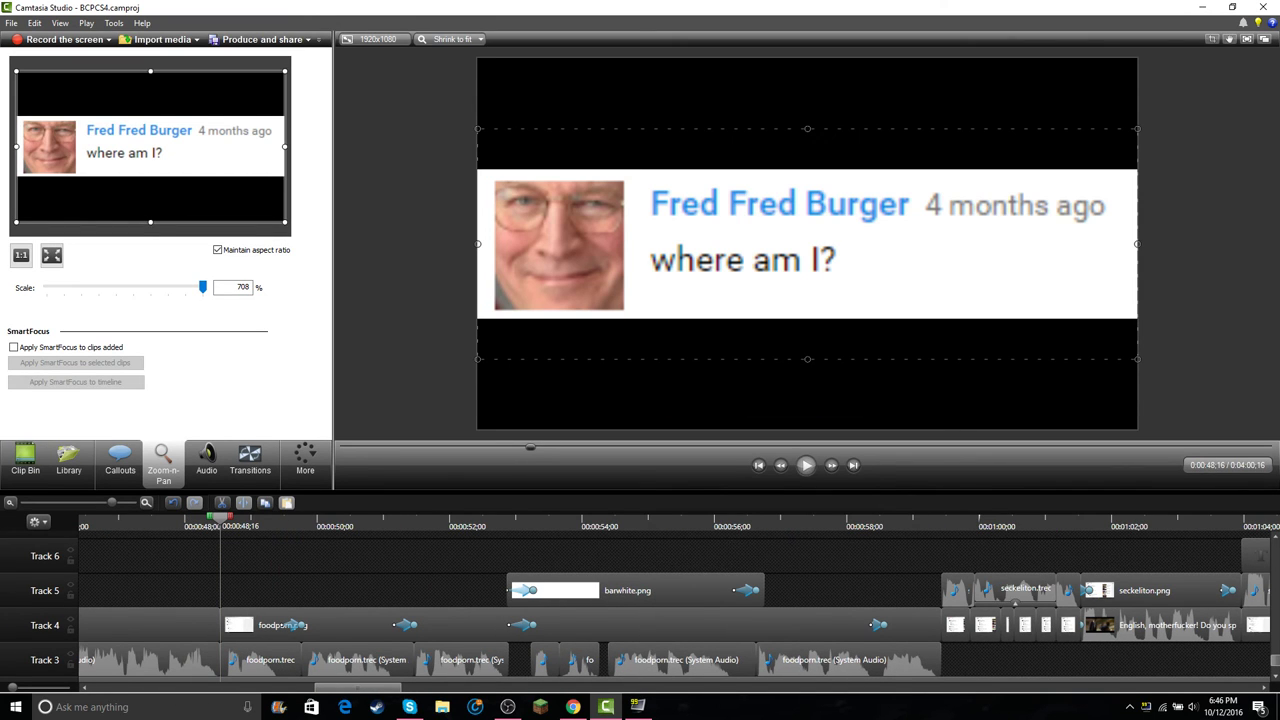
key(space)
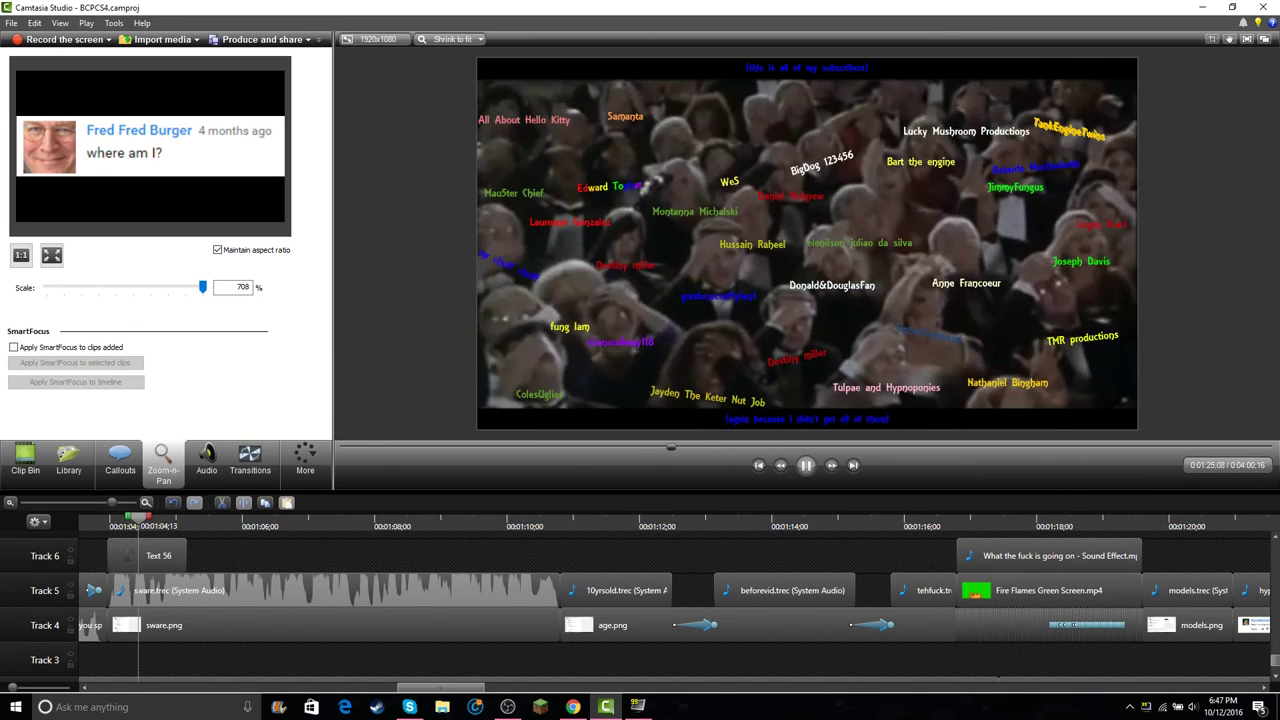
key(space)
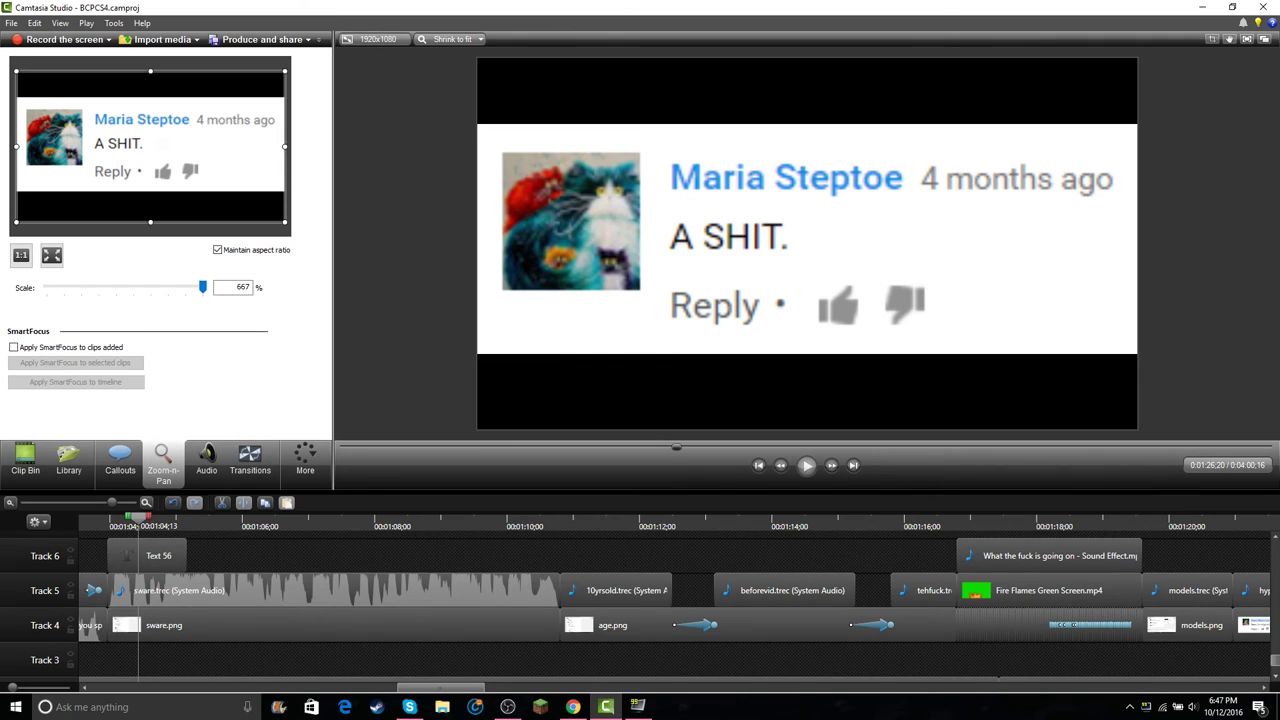
key(space)
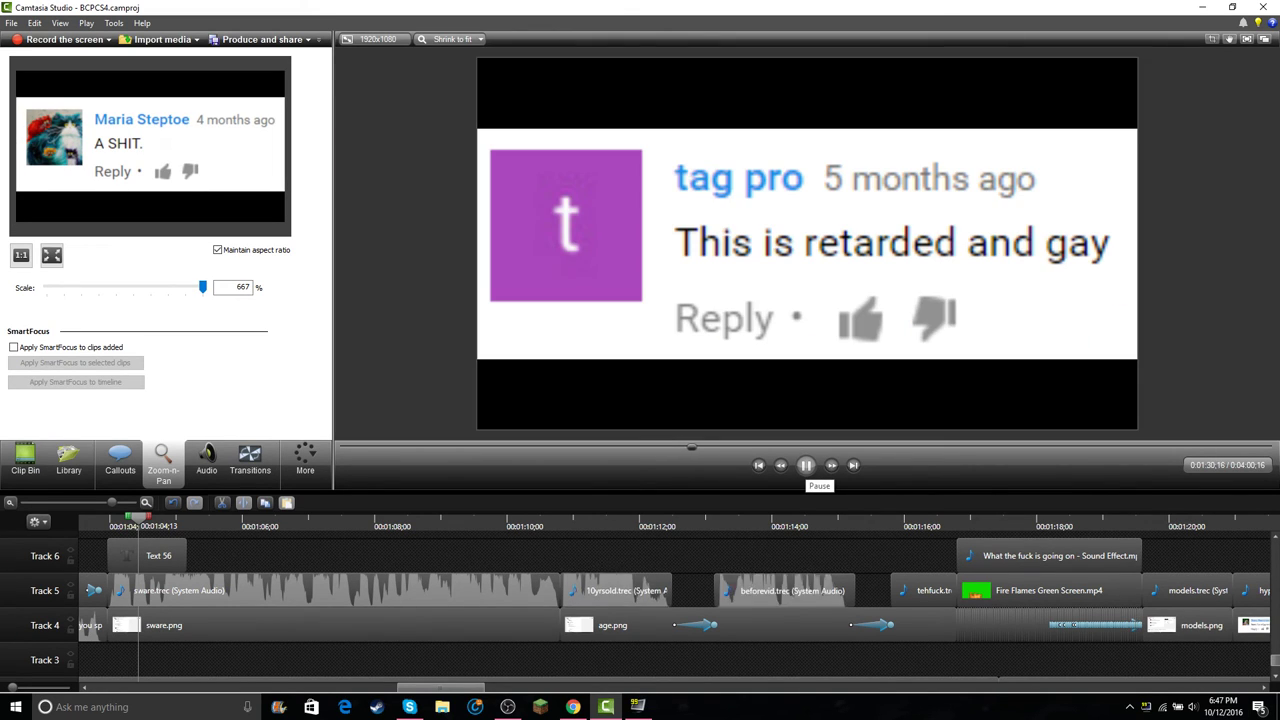
click(805, 465)
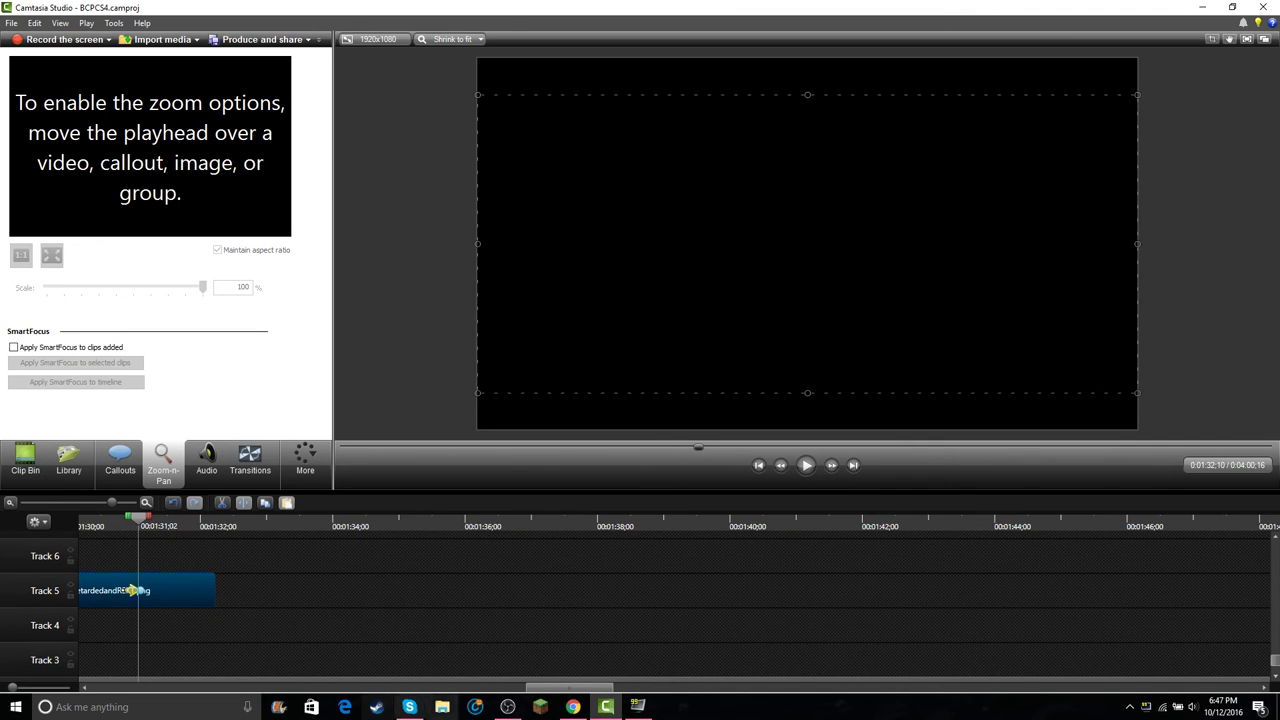
- Check the live chat in the browser and open the bookmarked Text to Speech page in a new tab
click(572, 707)
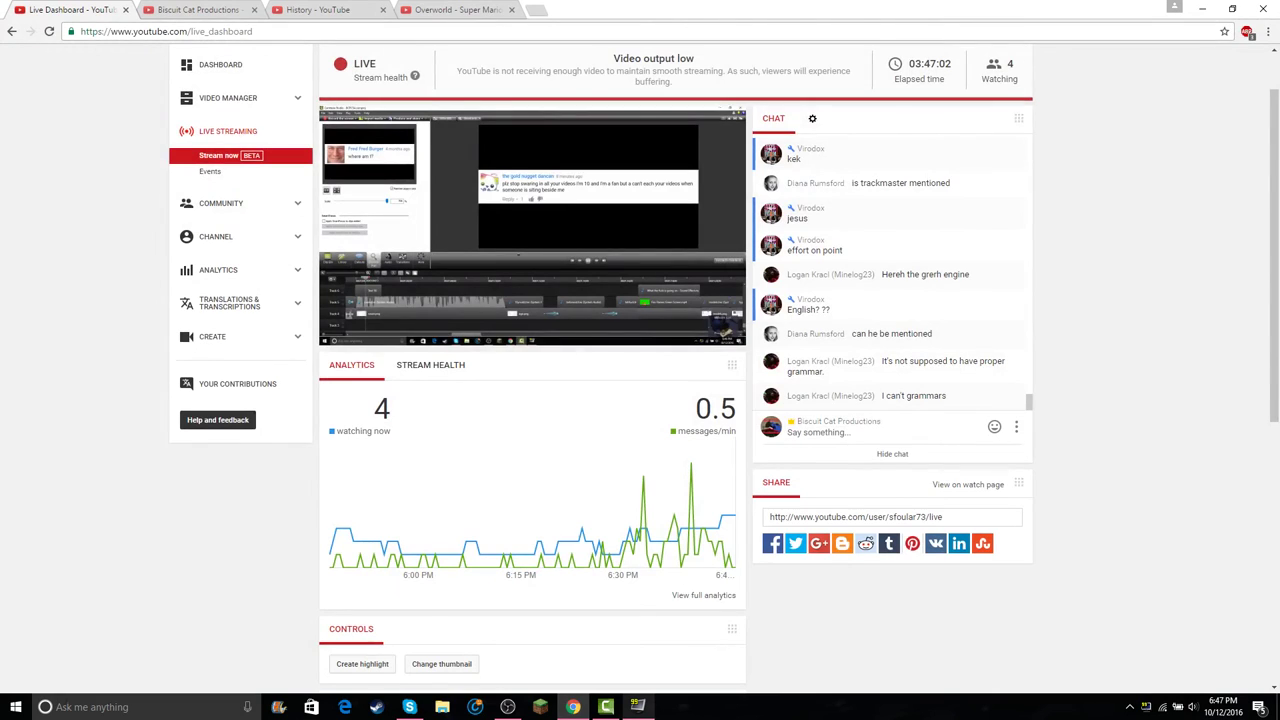
key(ctrl+t)
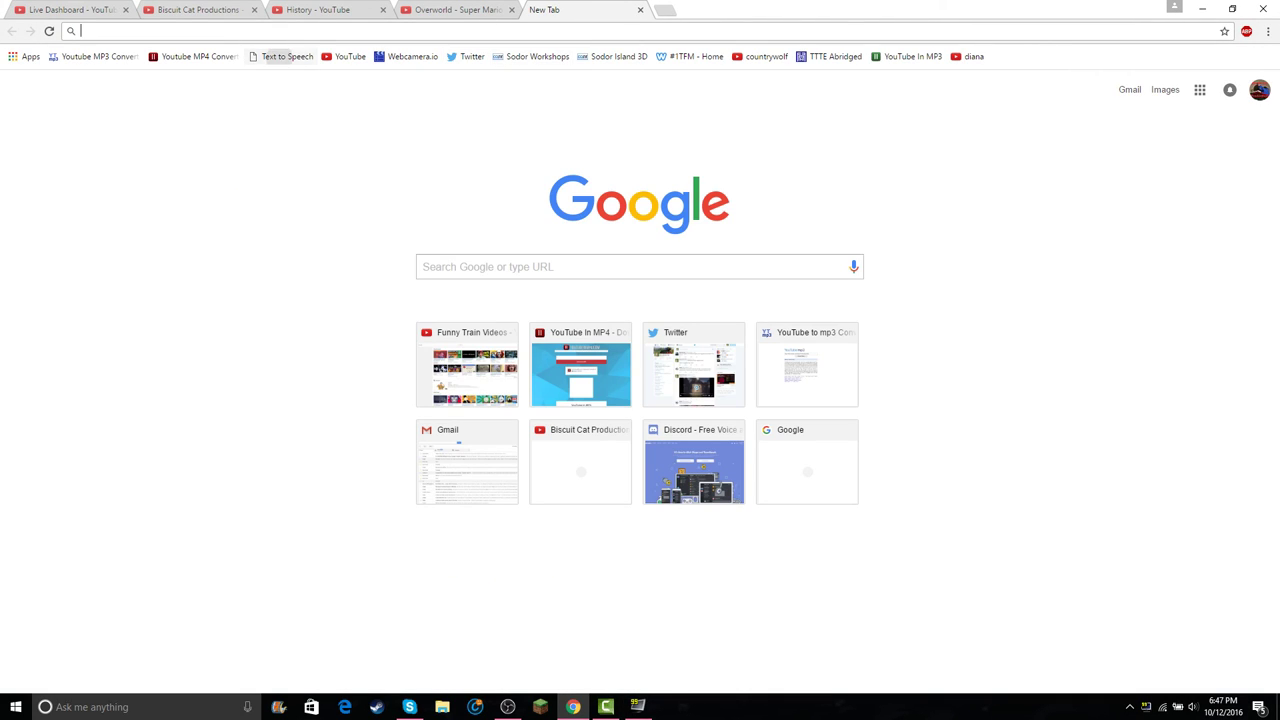
click(281, 57)
- Switch to Skype and open the shared YouTube video "Sweetiebot: Fear me [SFM Remake]" from the conversation
click(410, 707)
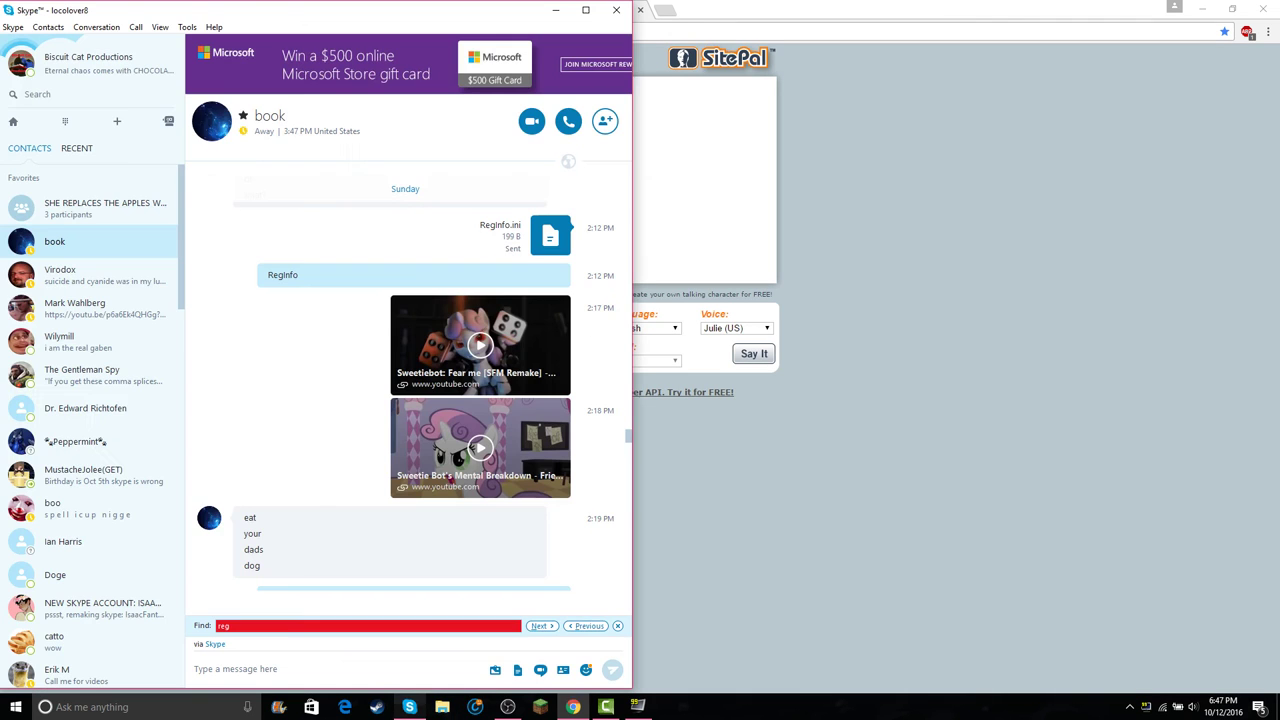
click(409, 707)
click(409, 707)
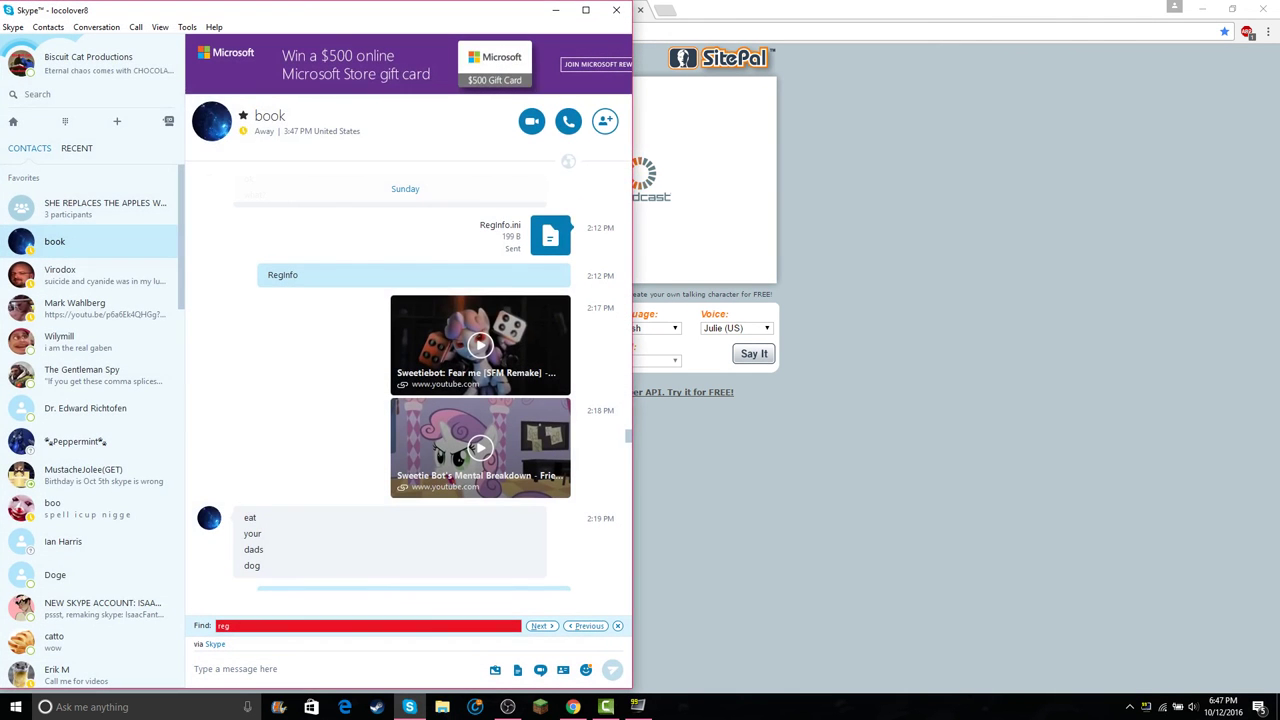
click(480, 345)
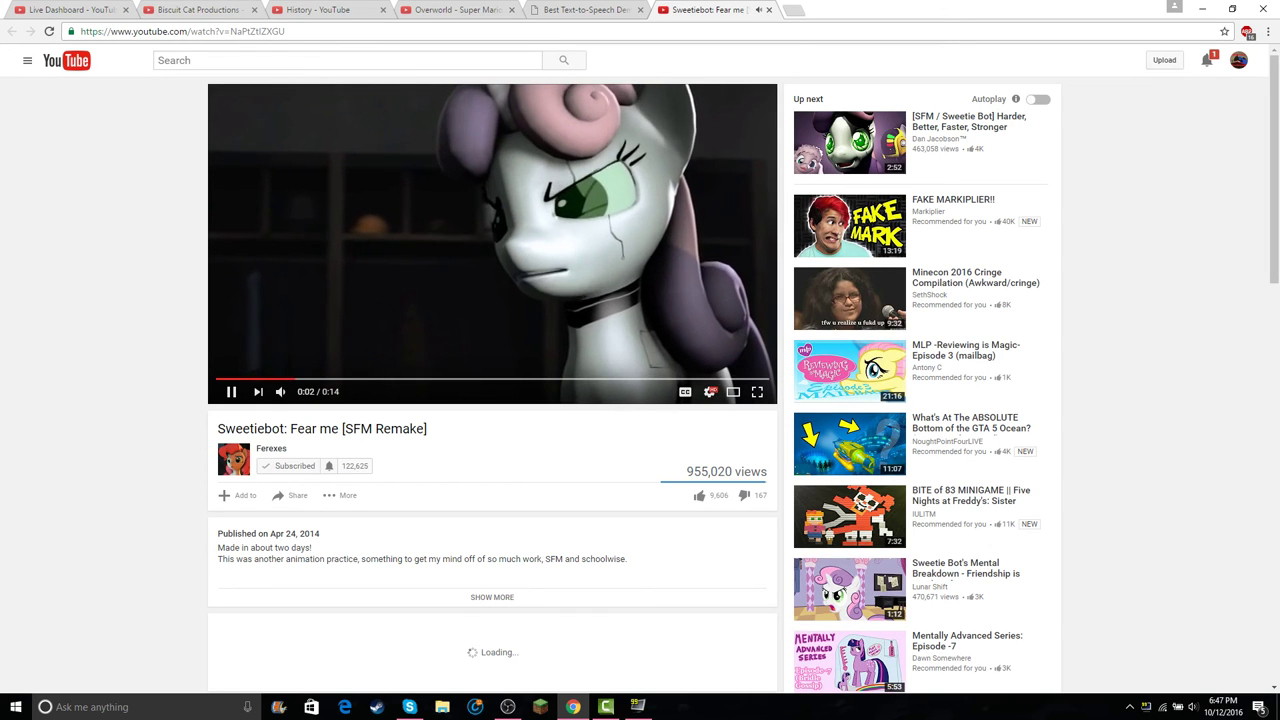
- Read the new YouTube comment notification while the video plays at full volume, and close the video's tab
click(1207, 60)
drag(299, 392, 325, 392)
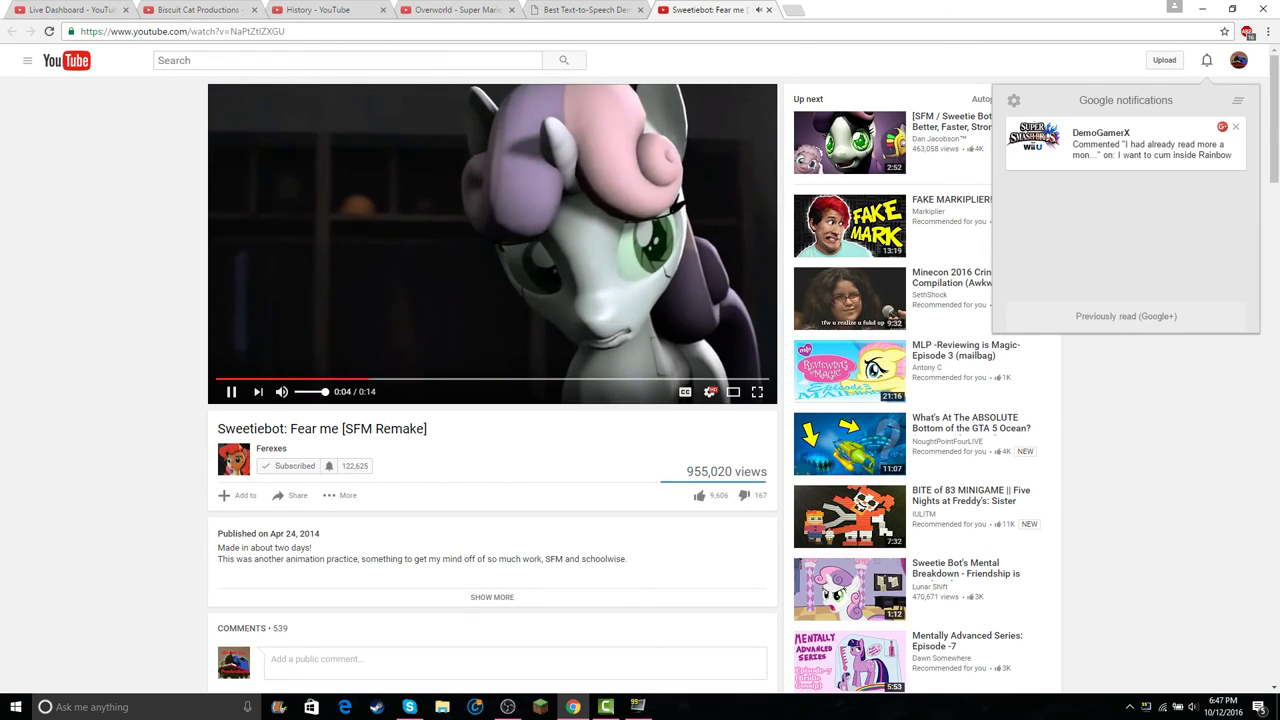
click(1130, 145)
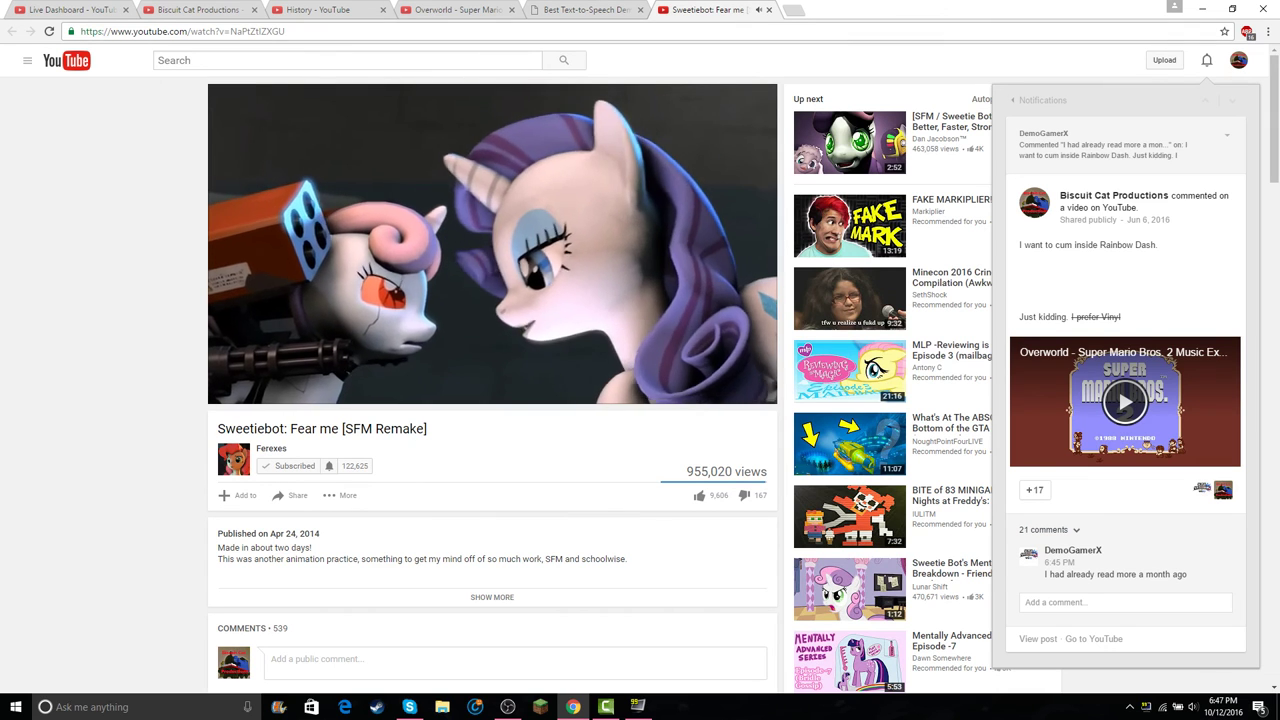
click(1207, 60)
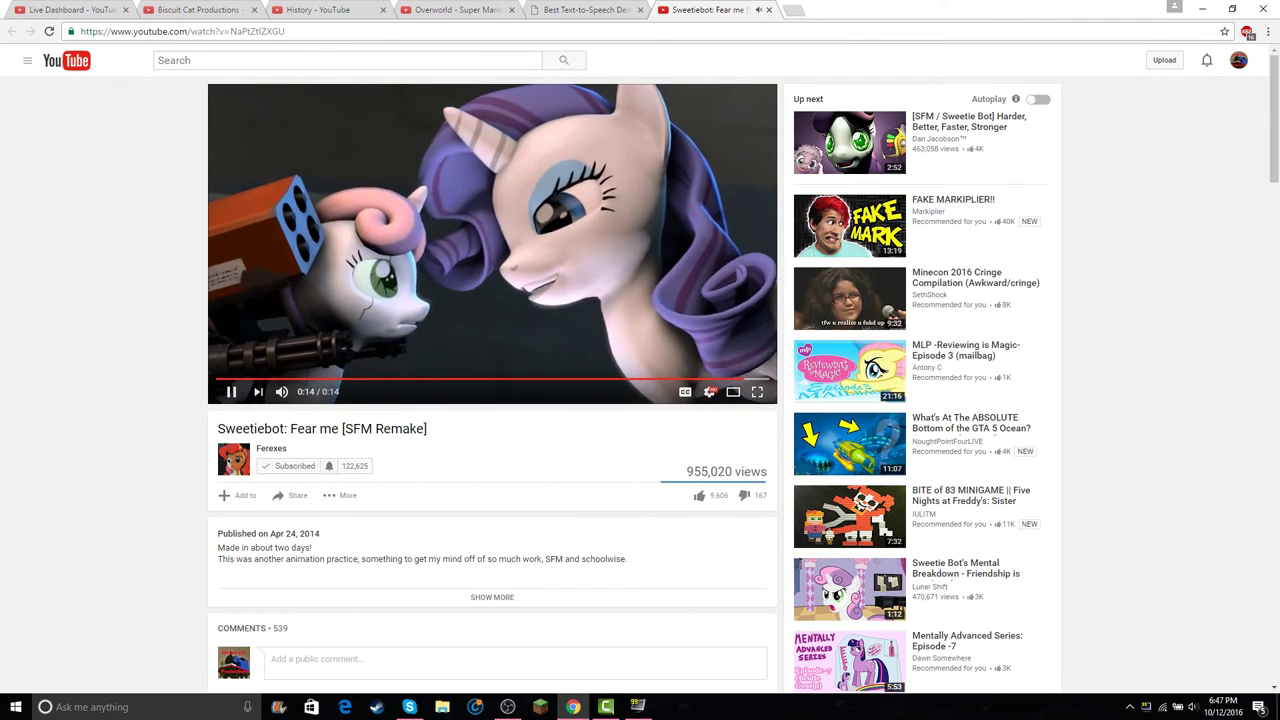
key(ctrl+w)
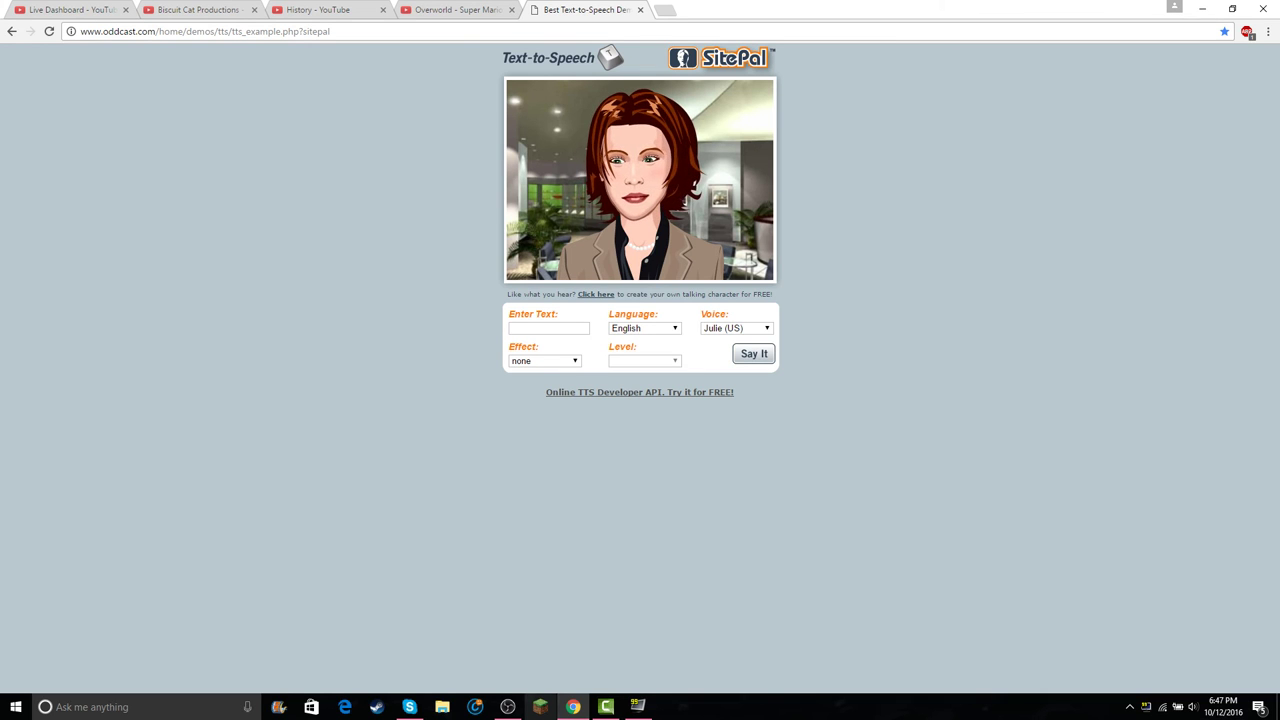
- Check the live dashboard and, back in Camtasia Studio, move the playhead to 0:01:29;22 over the last comment clip on Track 5
click(70, 10)
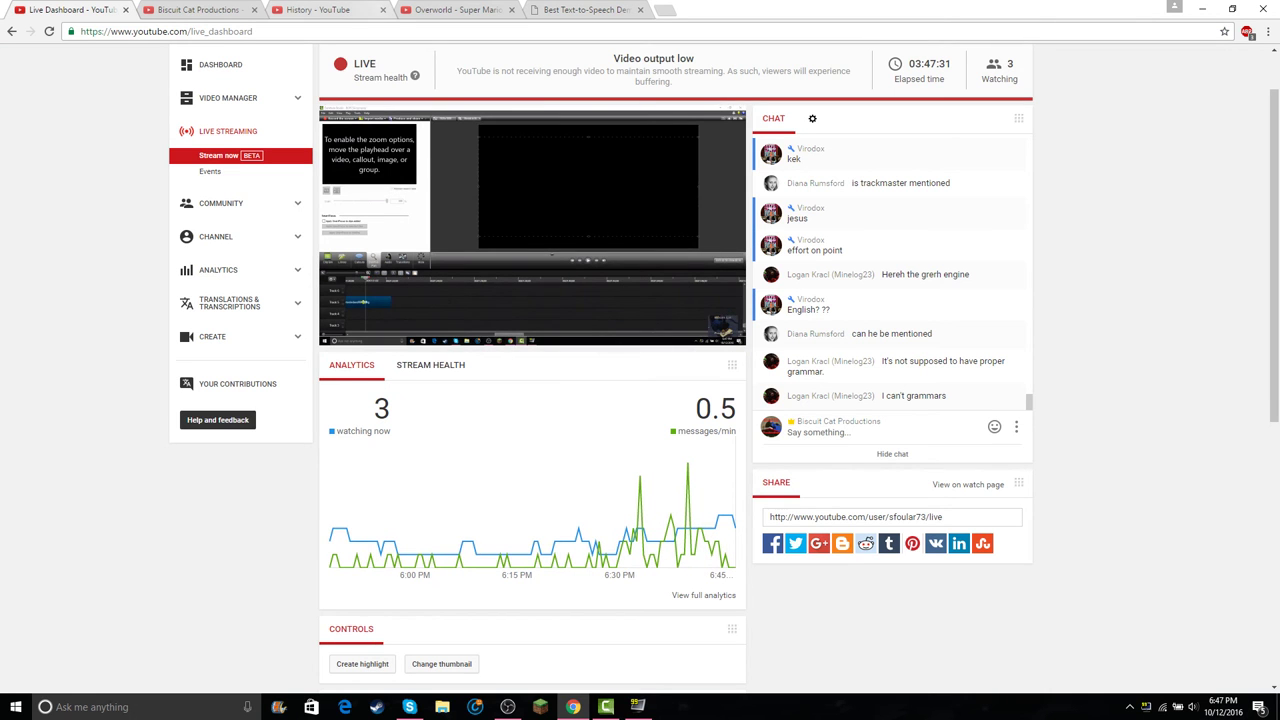
click(606, 707)
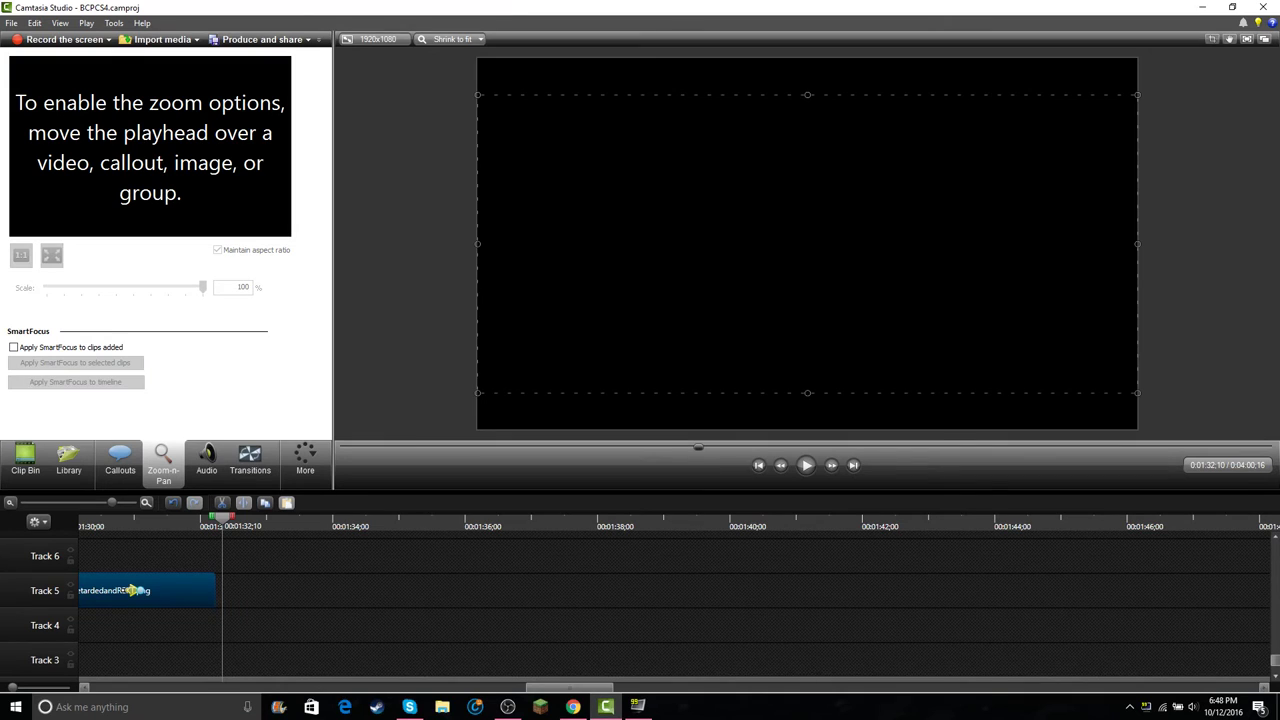
drag(222, 518, 194, 518)
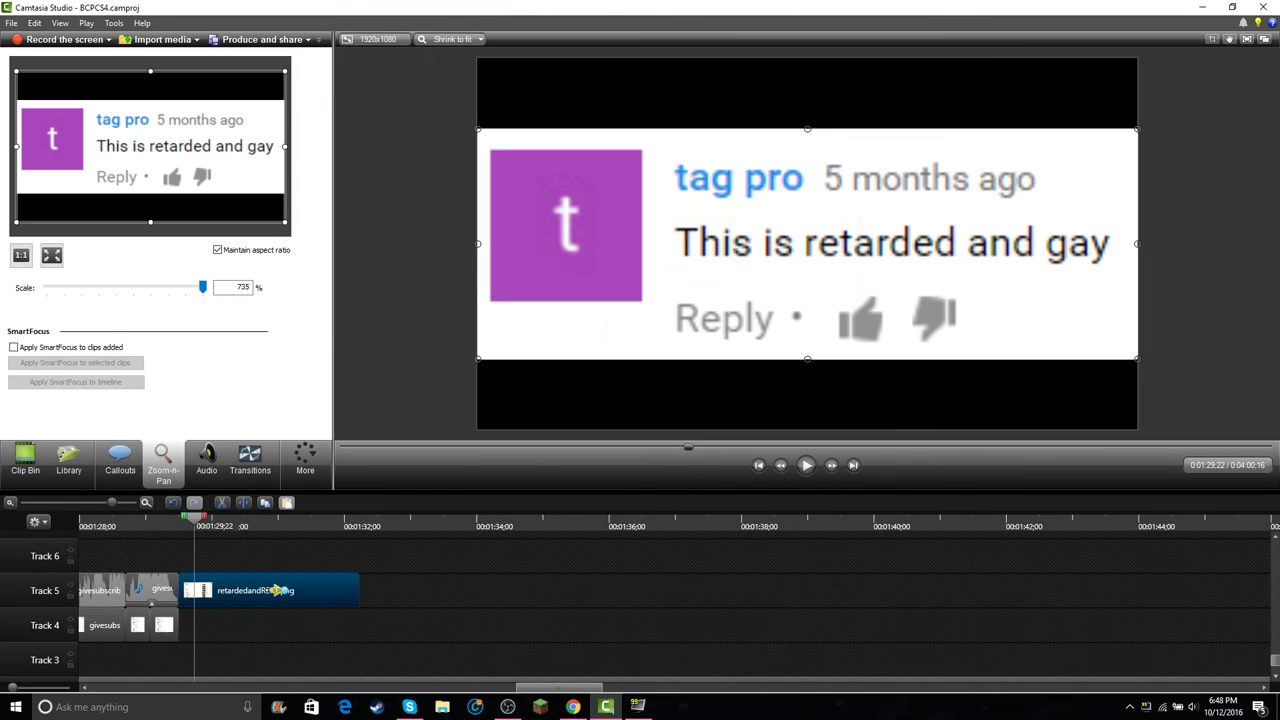
- On the Text-to-Speech page, enter "this is retarded and gay." as the text and choose the Lee (Australian) voice
click(573, 707)
click(586, 10)
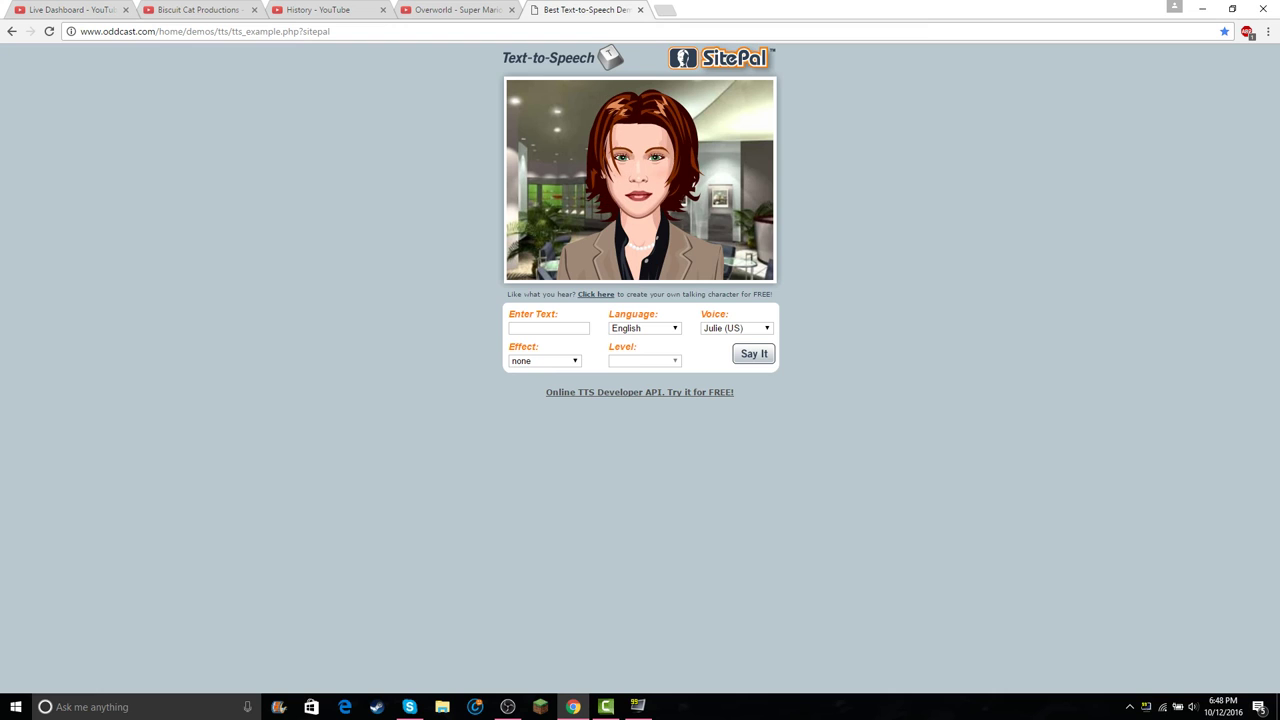
click(549, 328)
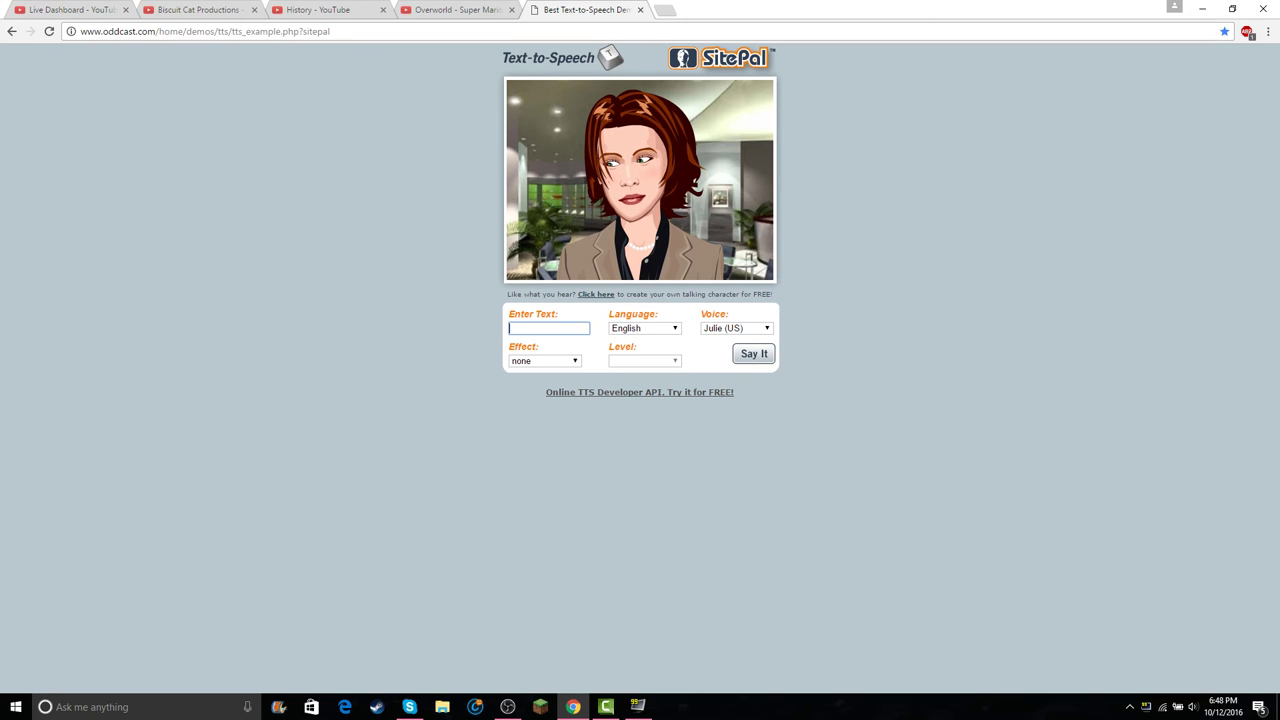
text(th)
key(BackSpace)
key(BackSpace)
text(t)
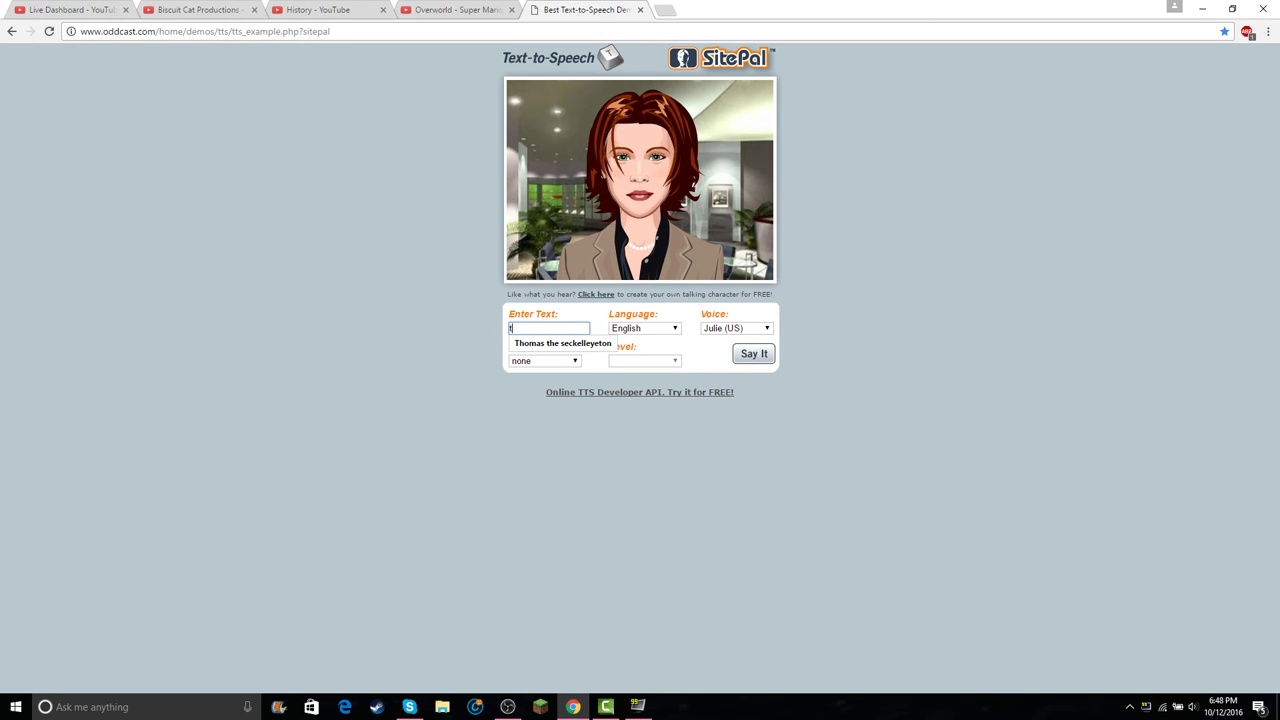
text(his is retarded a)
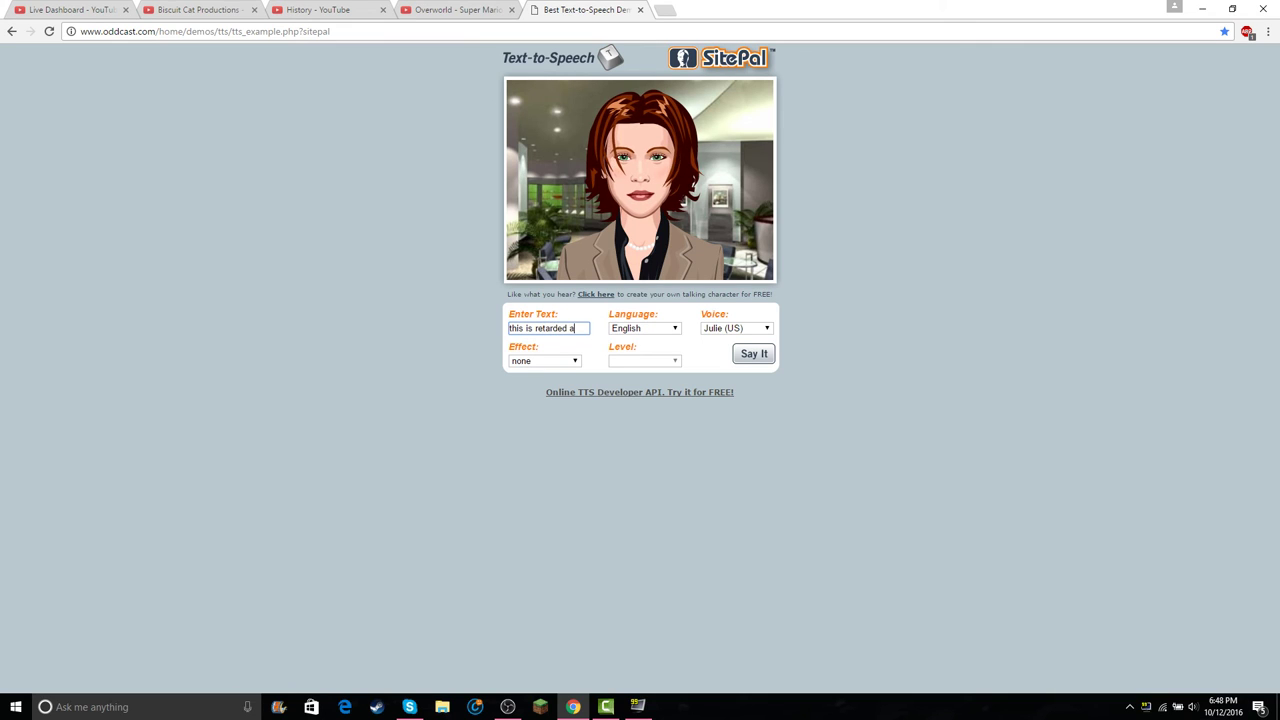
text(nd gay.)
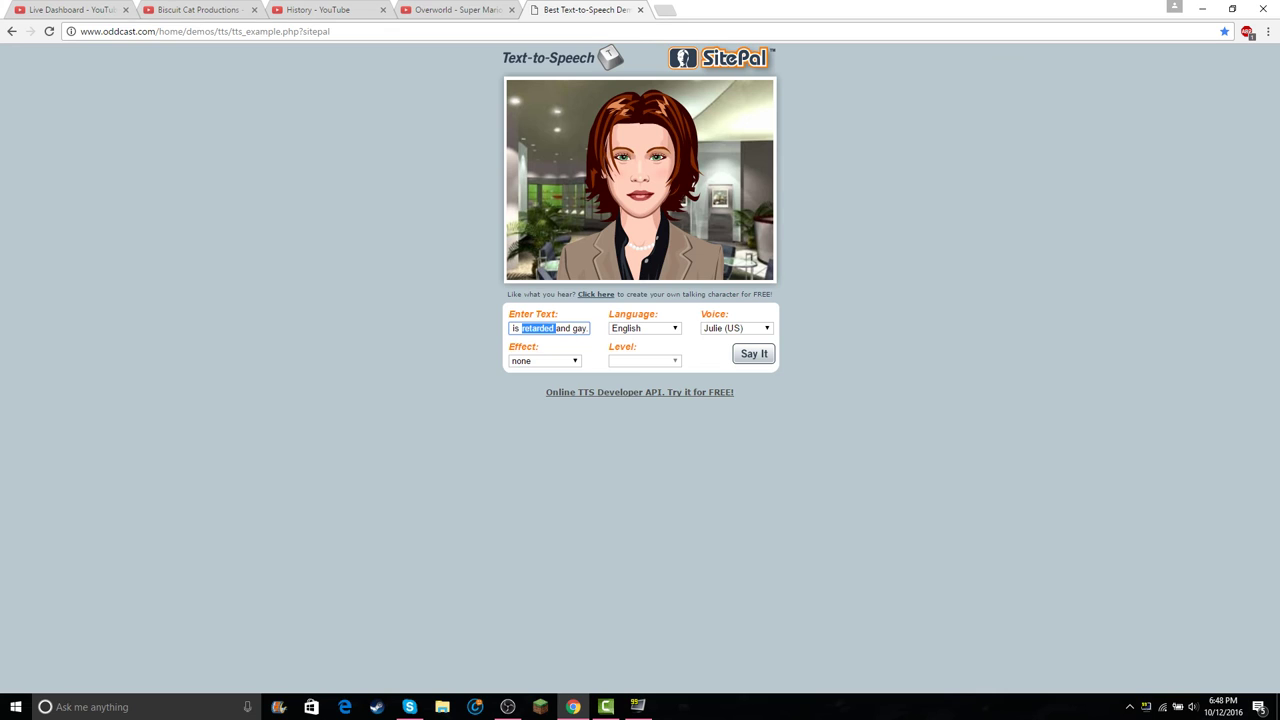
key(ctrl+a)
click(737, 328)
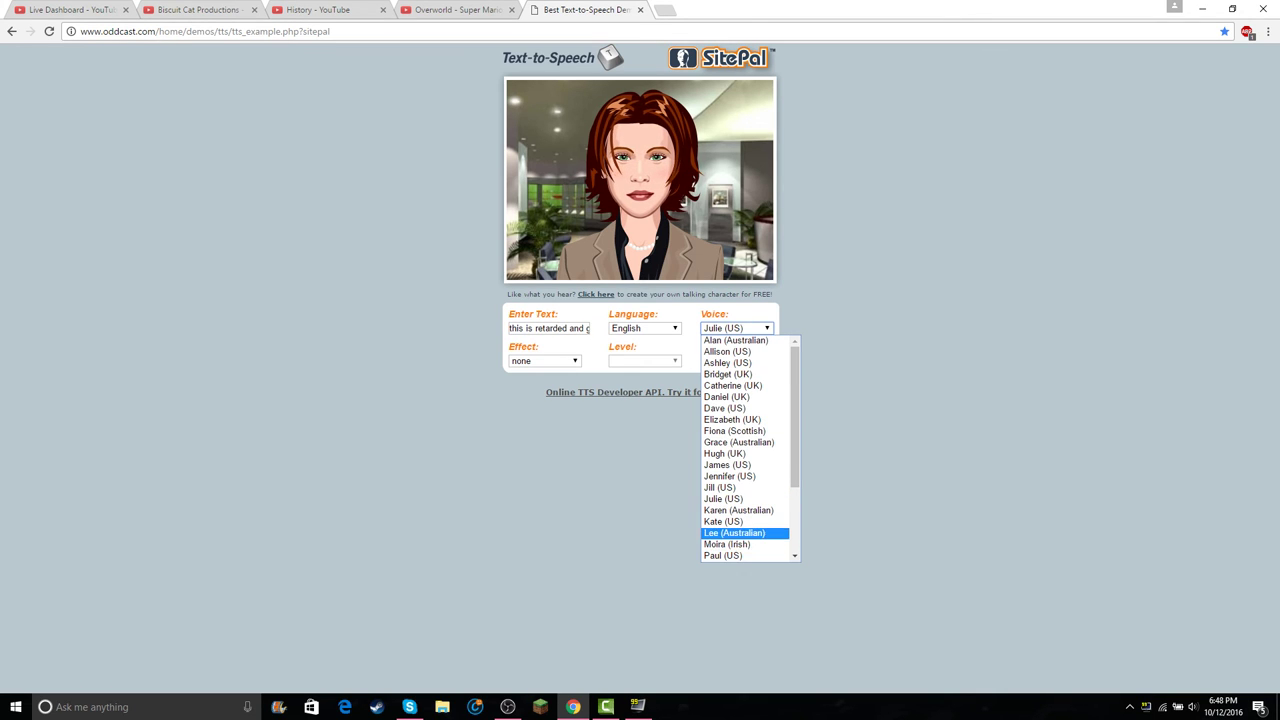
click(735, 533)
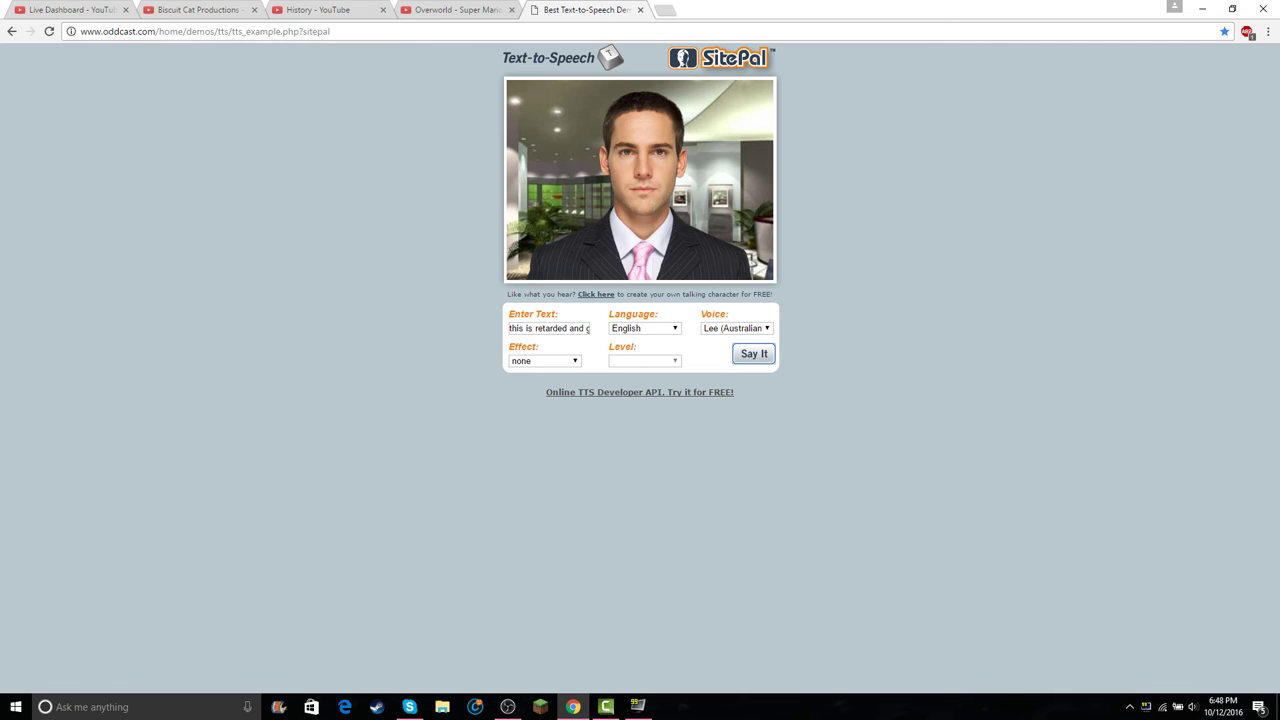
- Open Camtasia's screen recorder with the 424 x 500 area over the Text-to-Speech demo, start recording, and show the live dashboard
click(606, 707)
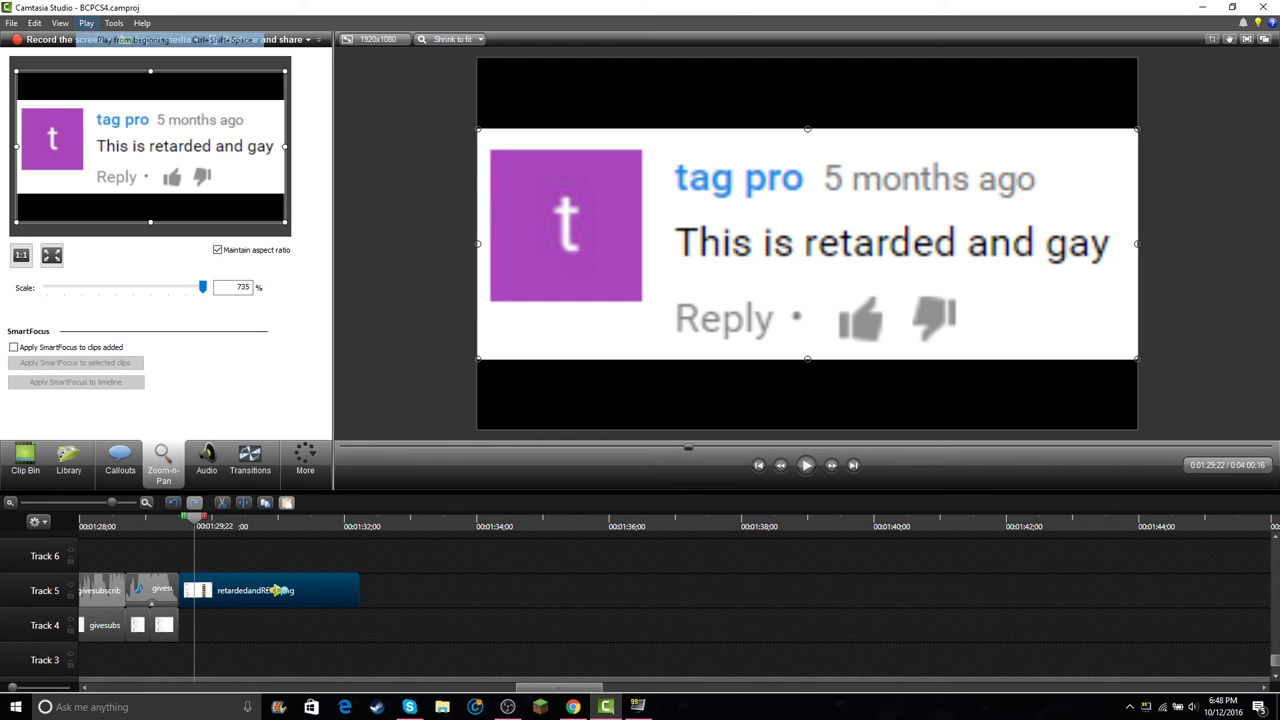
key(ctrl+Home)
click(63, 40)
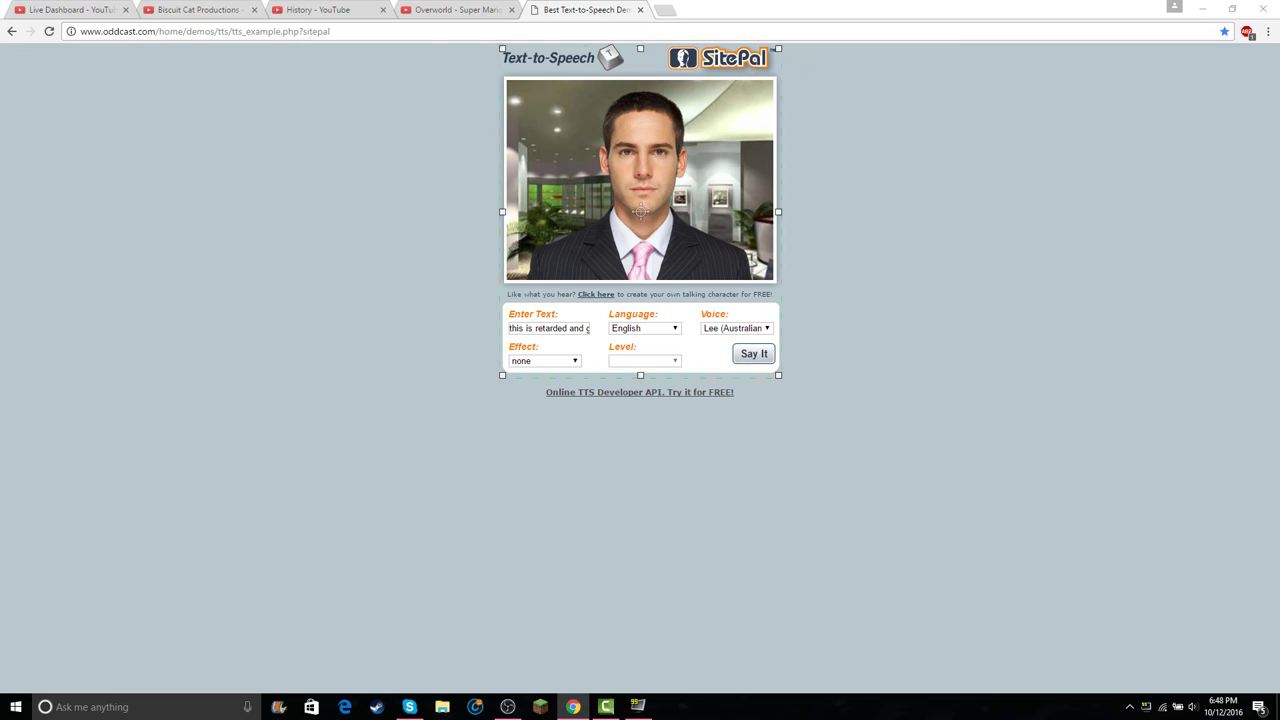
click(606, 707)
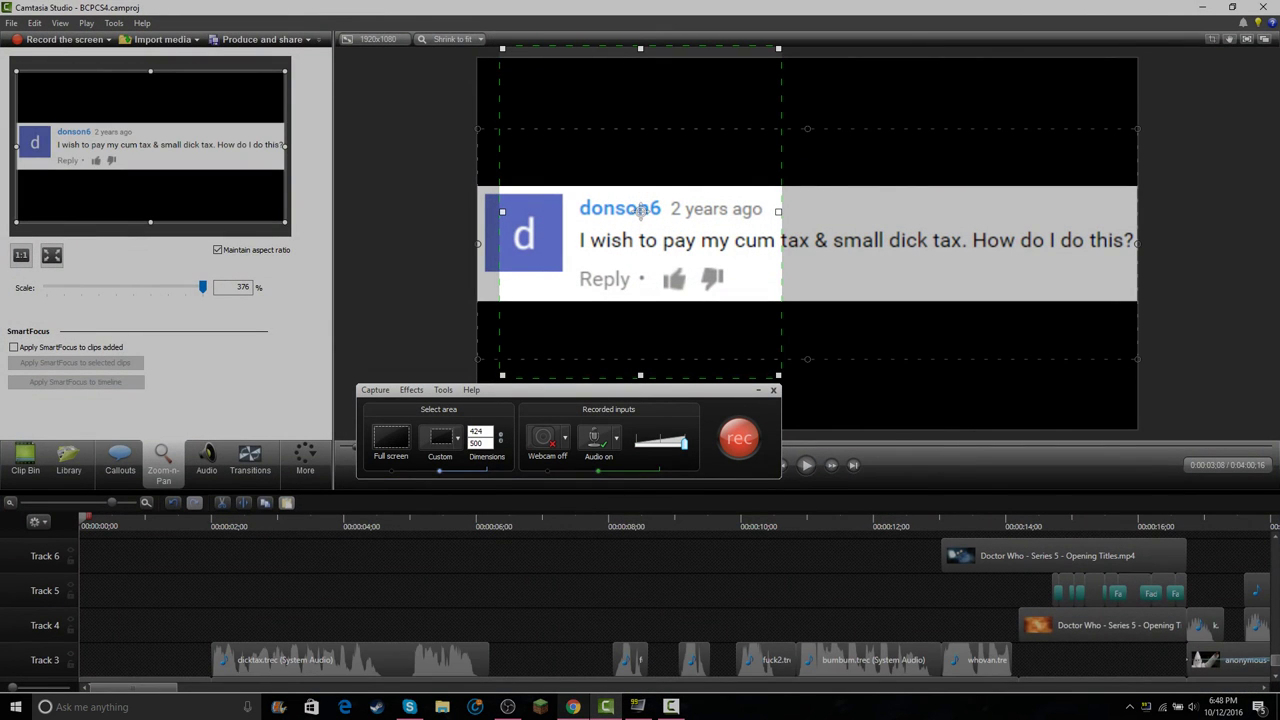
key(alt+Tab)
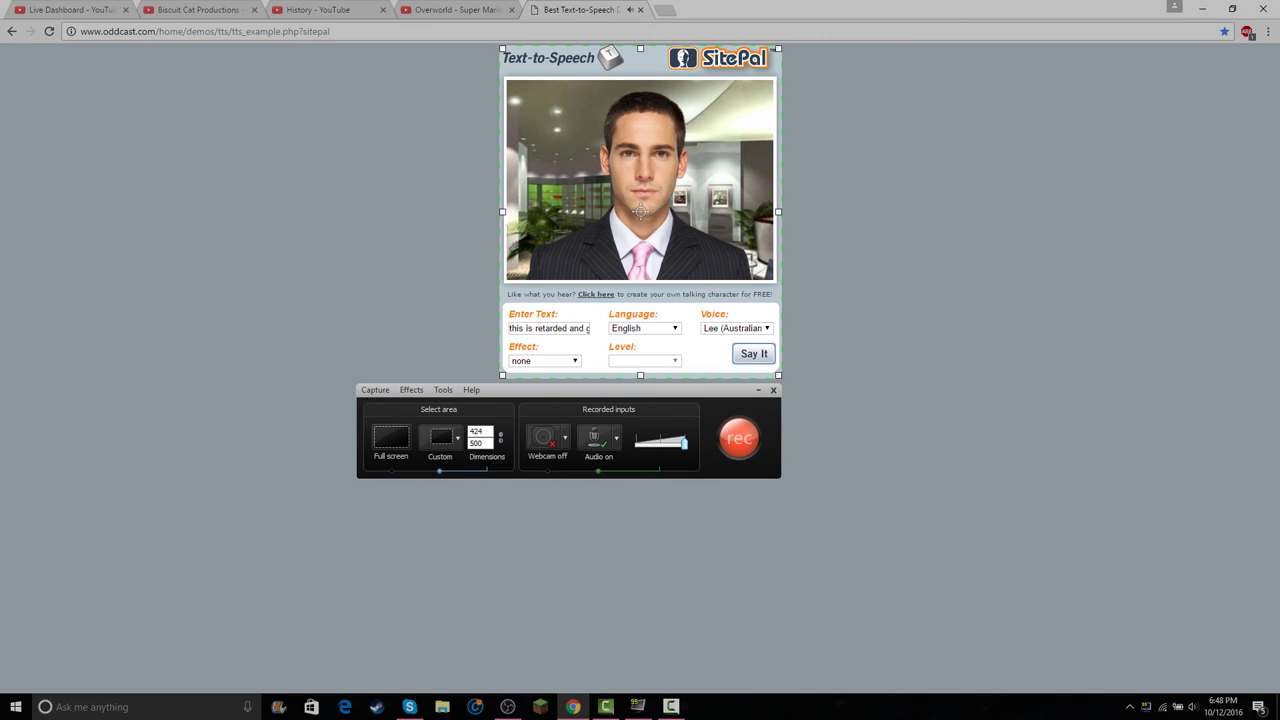
key(F9)
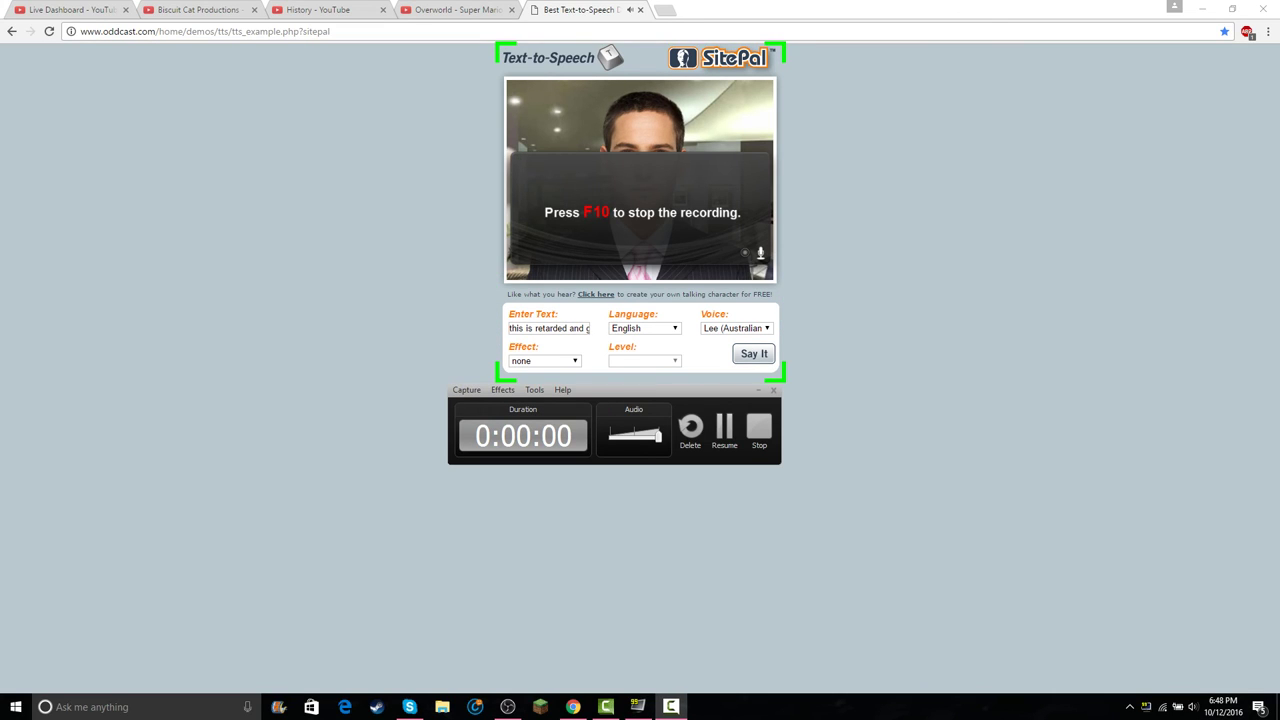
click(78, 10)
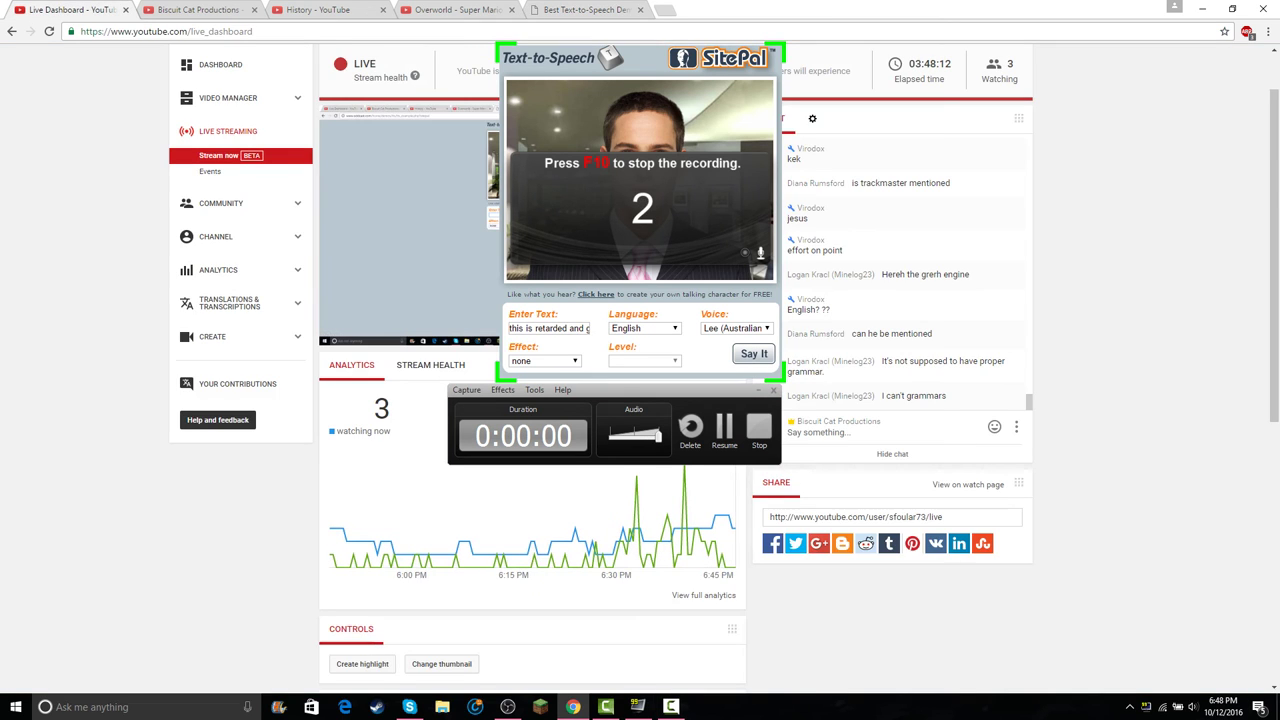
- Record the Lee (Australian) voice speaking on the Text-to-Speech page, stop the recording, and save it for editing as "retandgag"
click(566, 10)
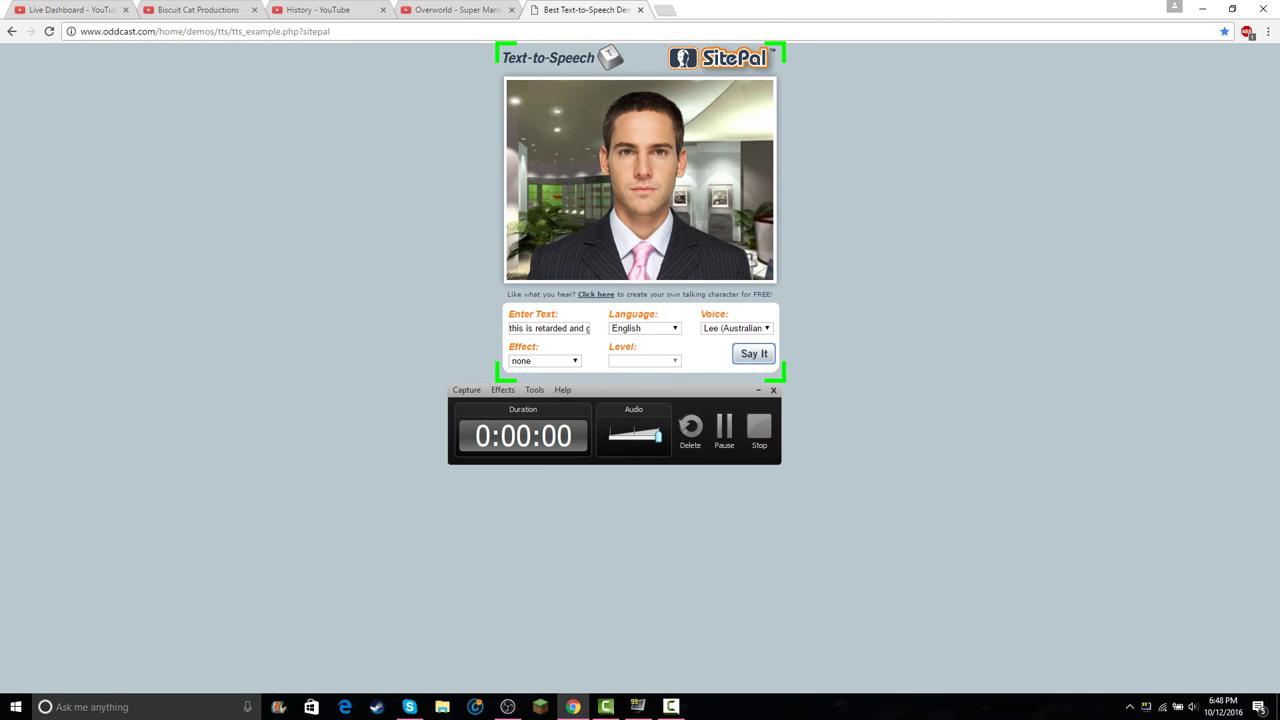
click(754, 354)
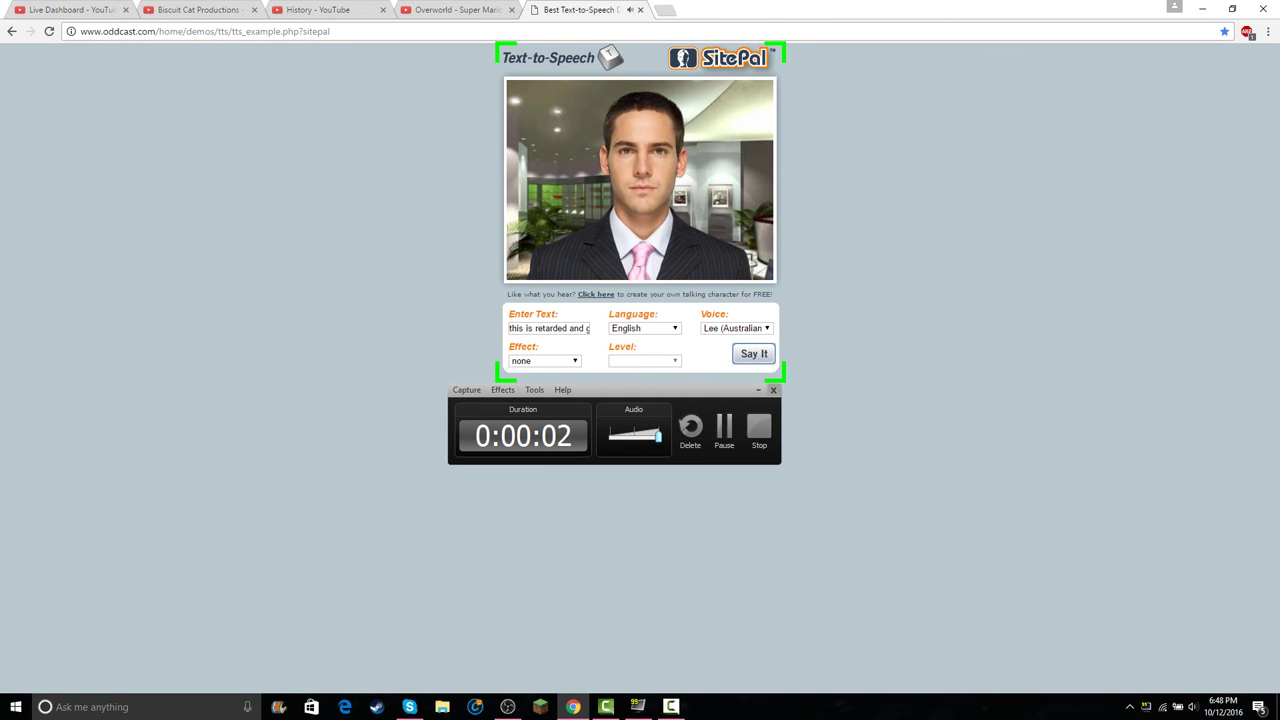
click(752, 420)
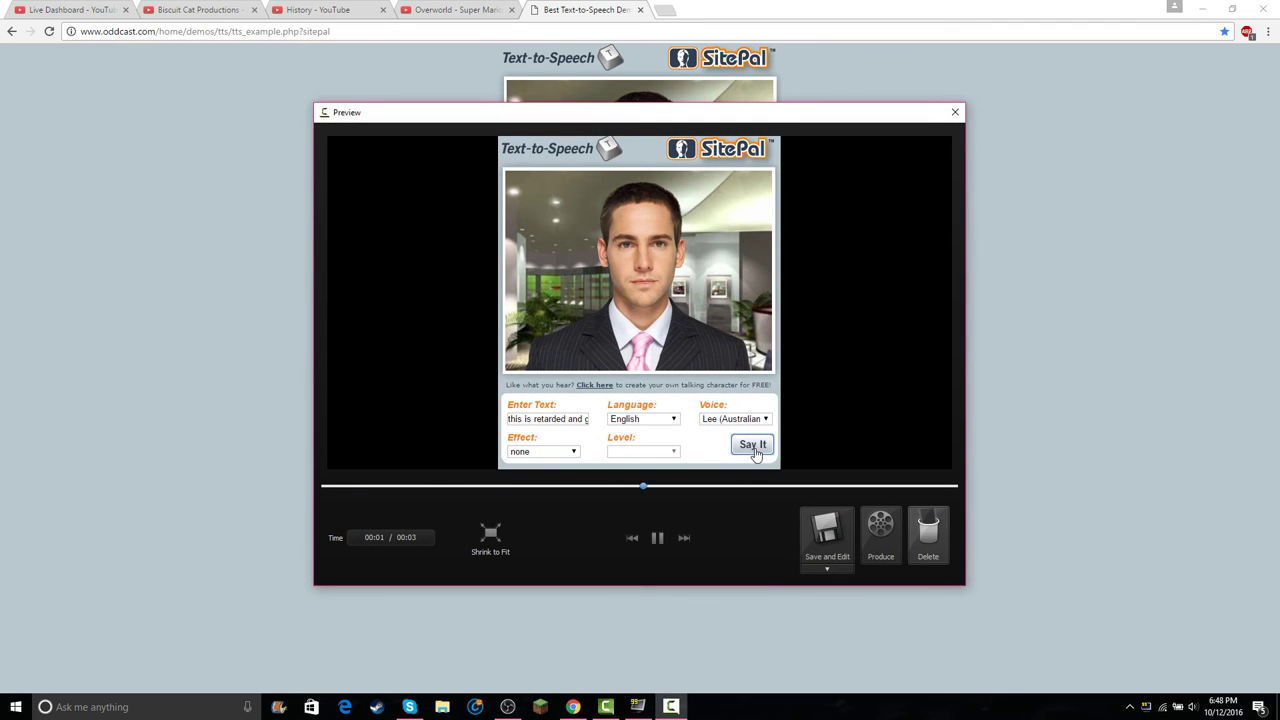
click(827, 534)
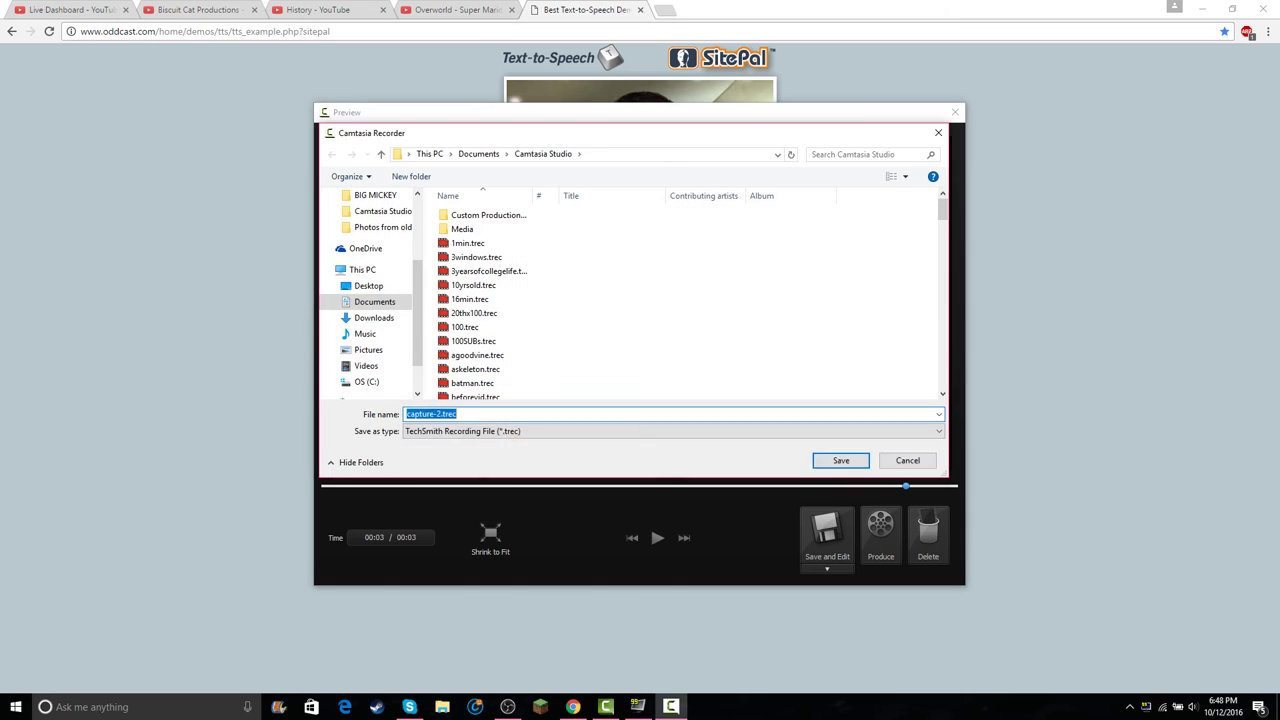
text(retandgay)
key(Return)
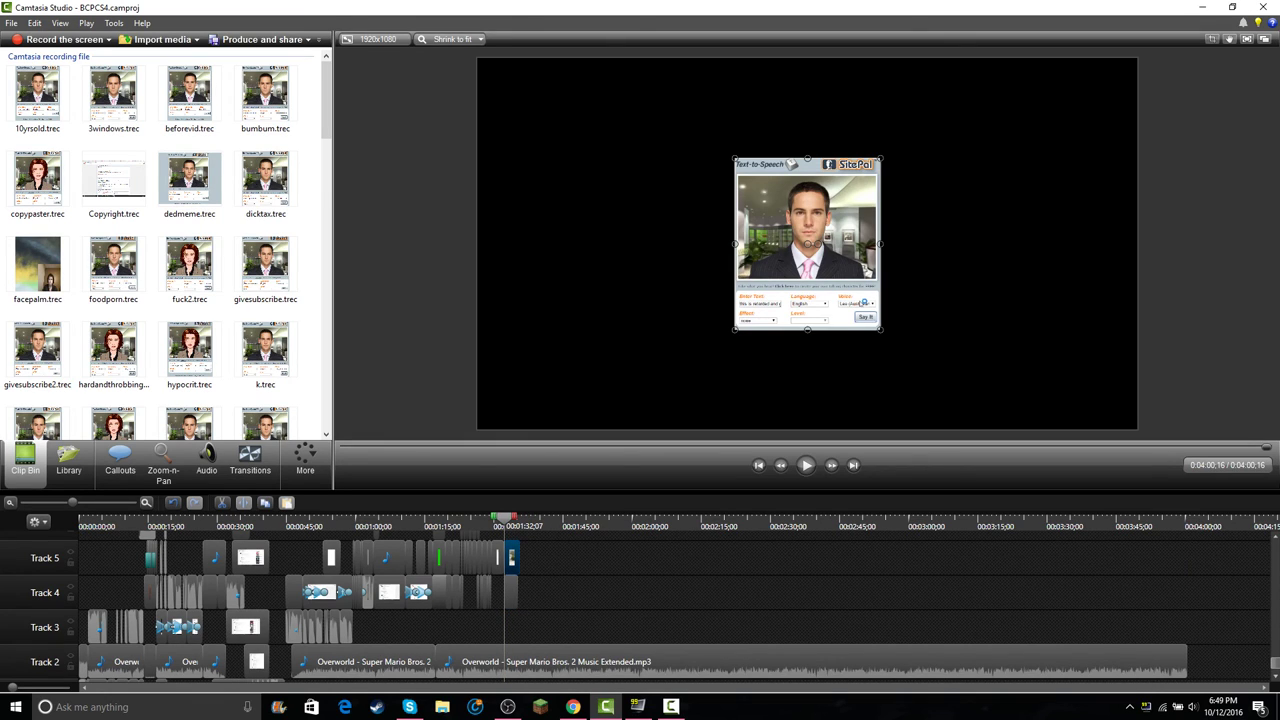
- Delete the retandgag recording's picture from Track 5 and move its system audio on Track 4 to start at 0:01:29;15, beneath retardedandREKT.png
key(Delete)
drag(511, 592, 498, 592)
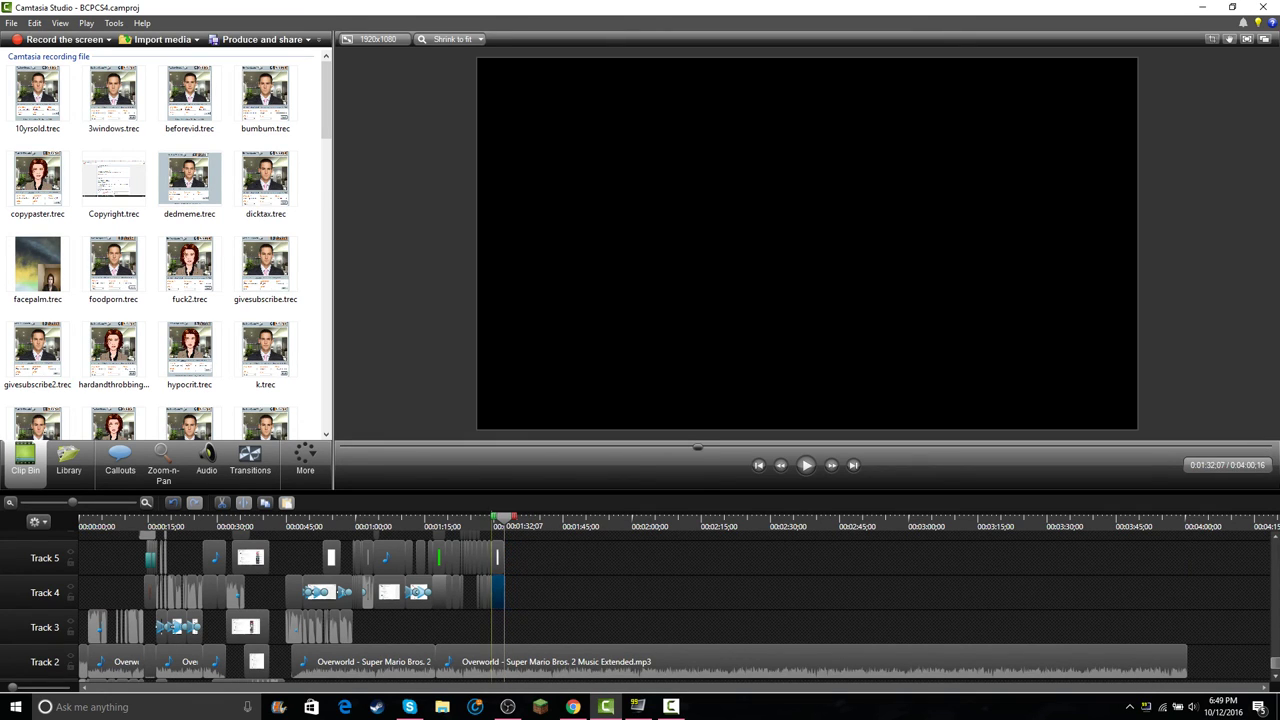
click(491, 525)
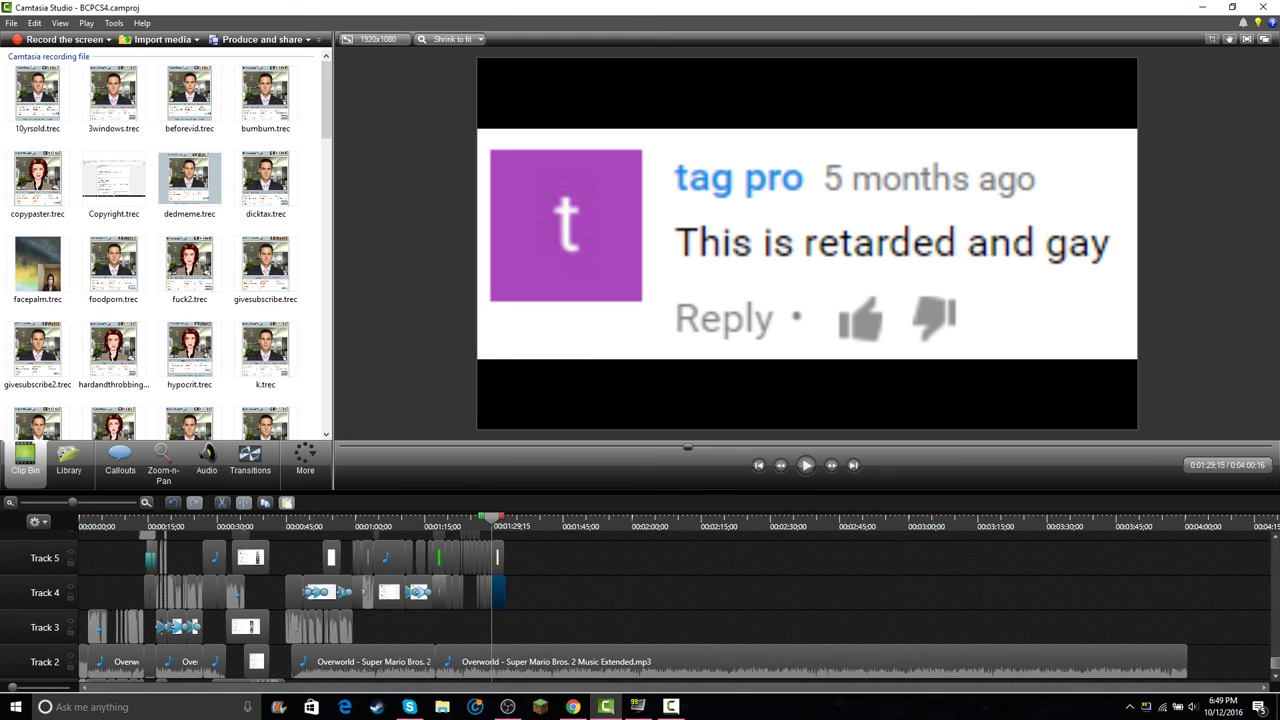
scroll(491, 592, up, 10)
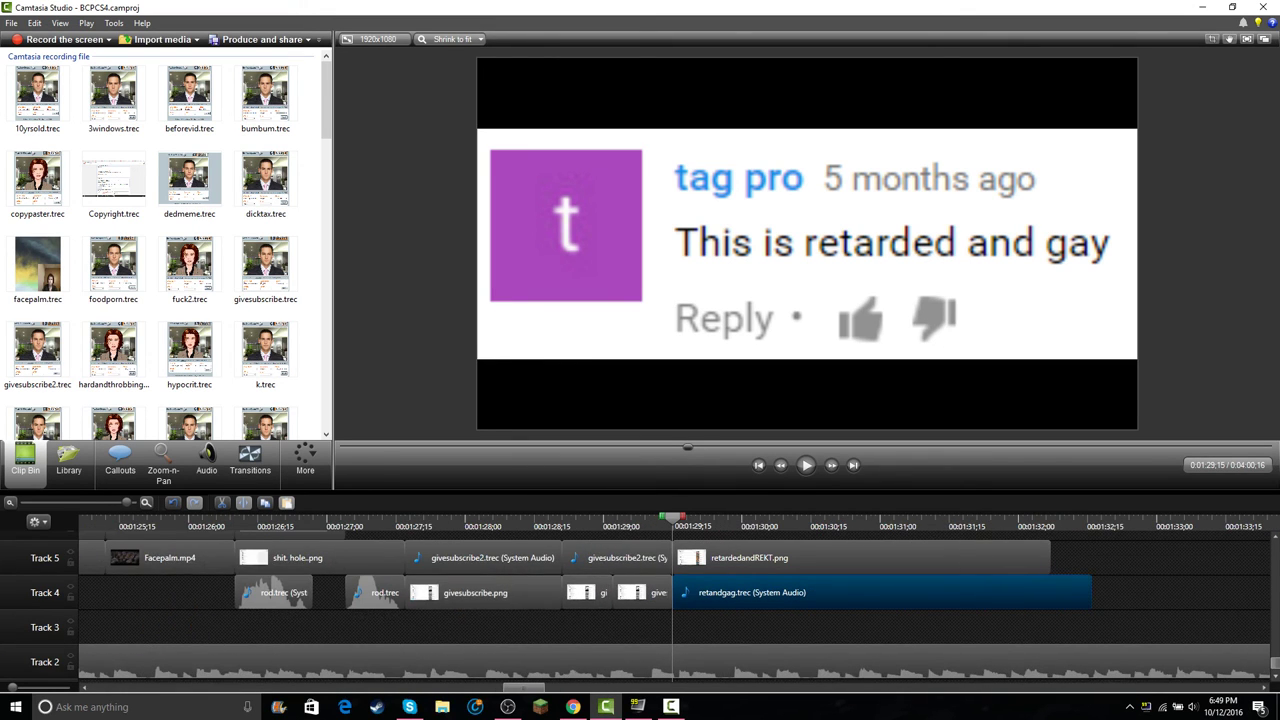
- Try to delete the run of short clips on Track 4 beneath Fire Flames Green Screen.mp4
click(84, 687)
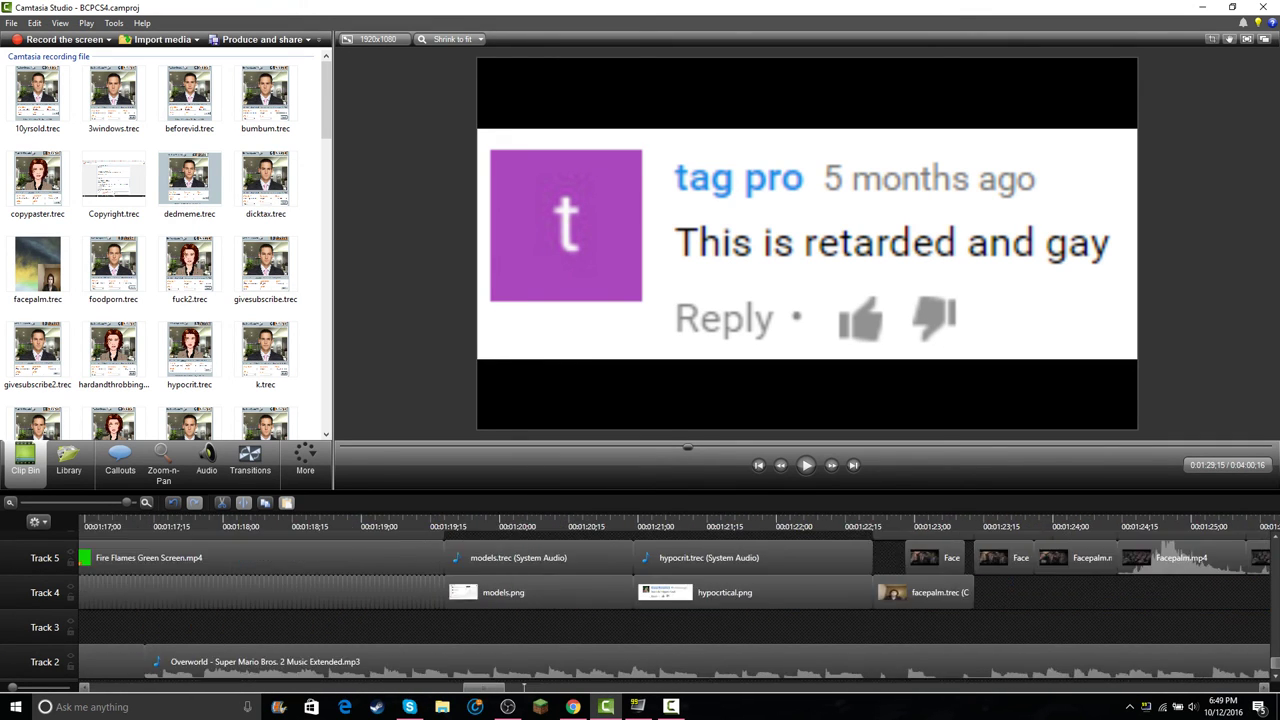
scroll(523, 688, left, 4)
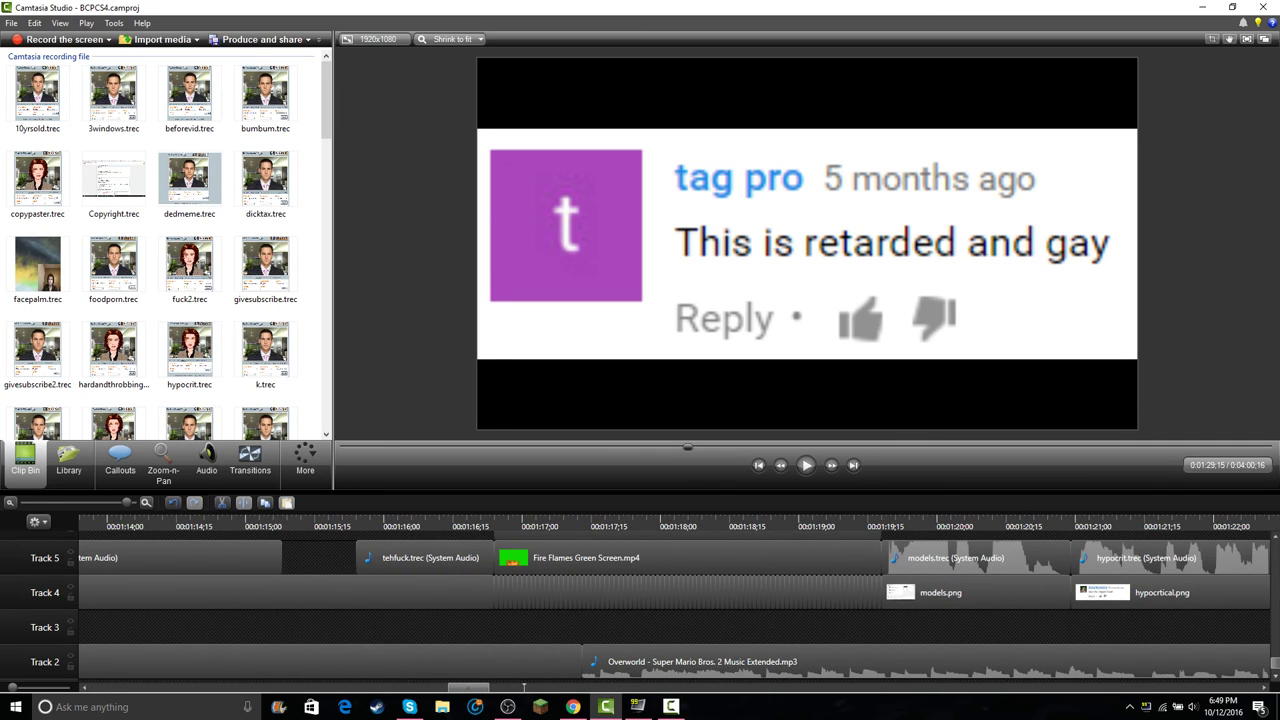
drag(503, 592, 880, 587)
key(Delete)
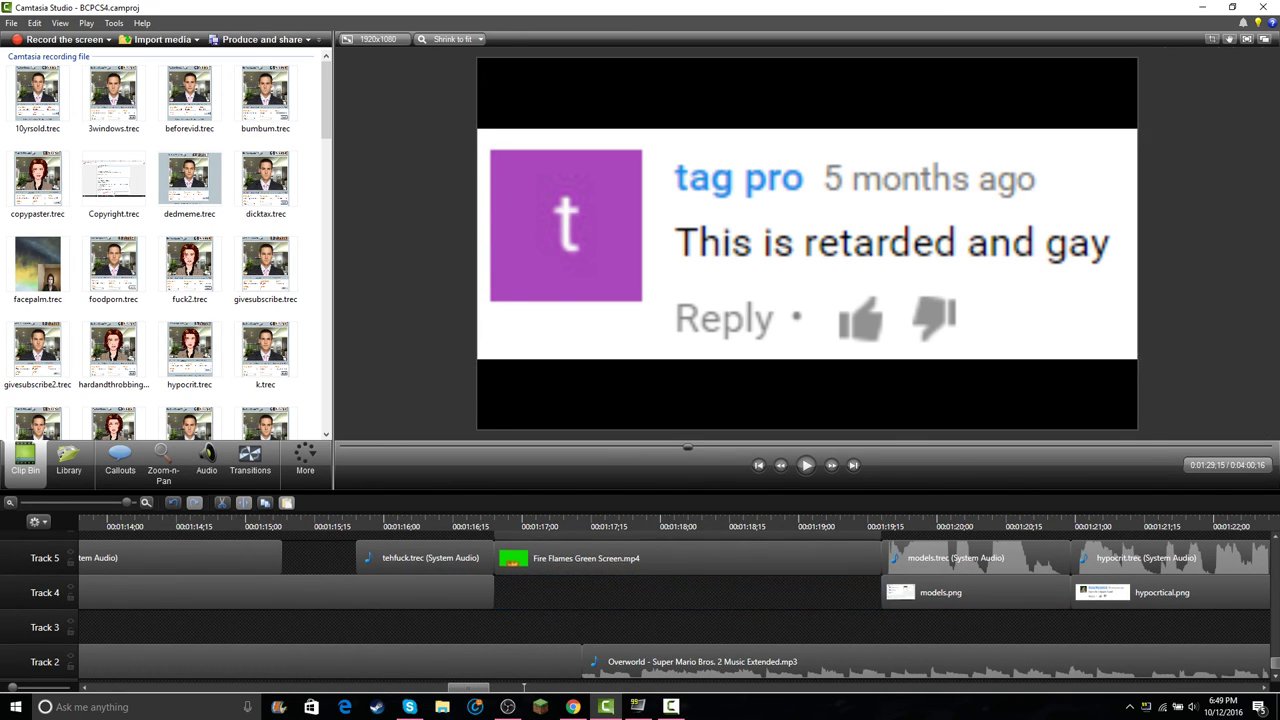
scroll(880, 588, down, 1)
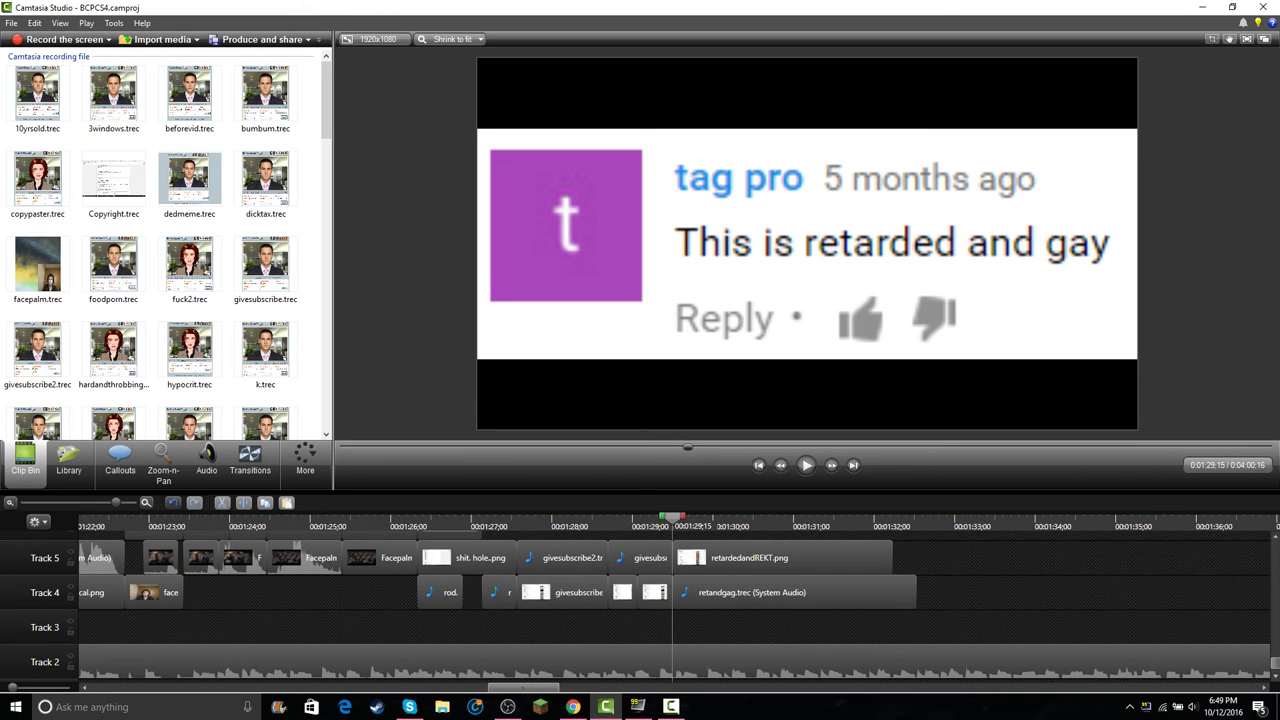
scroll(674, 597, left, 3)
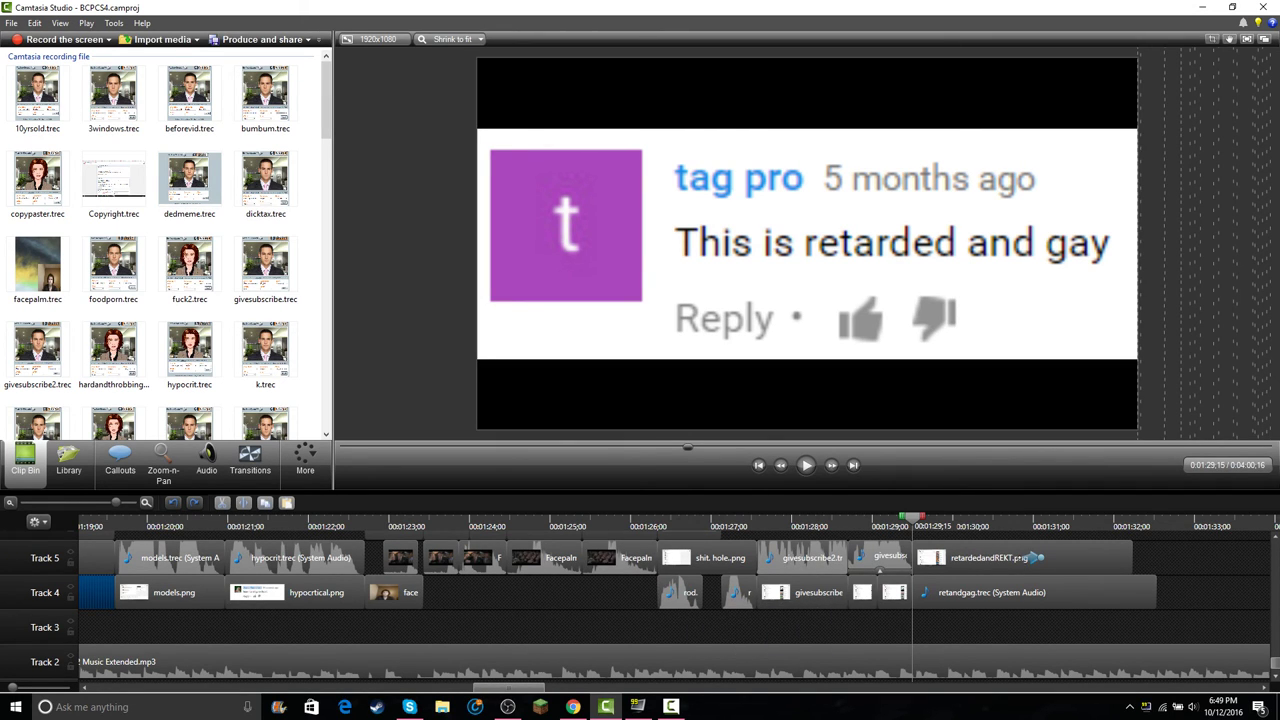
- Play the timeline from 0:01:28;27 to hear the retandgag audio under the retardedandREKT.png comment
click(649, 592)
drag(649, 518, 864, 518)
key(space)
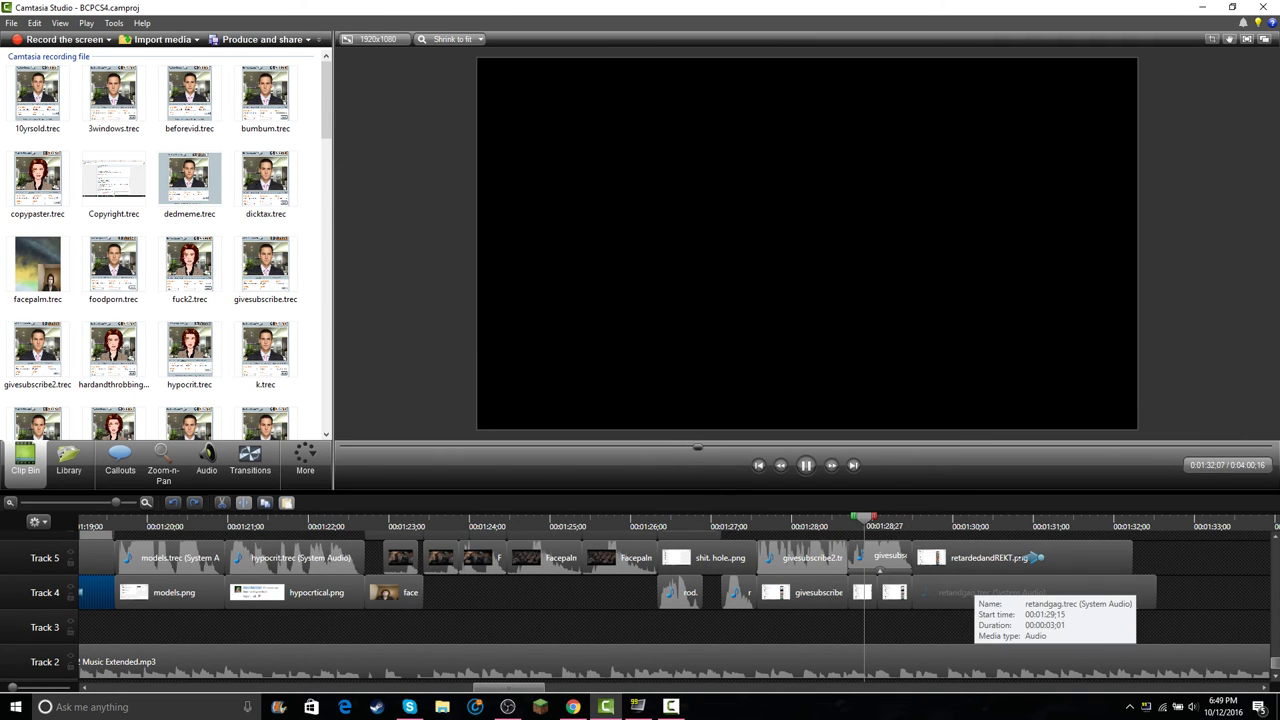
key(space)
key(space)
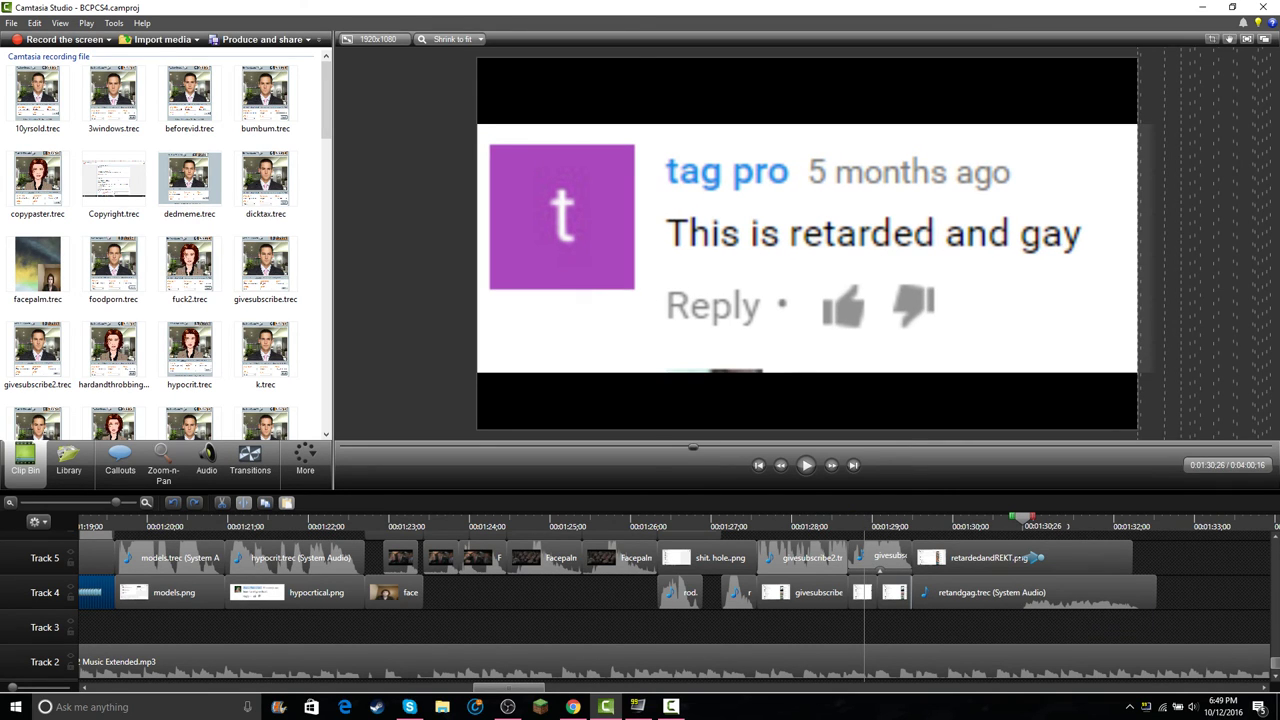
- Trim the silent beginning off the retandgag audio on Track 4, keeping its start at 0:01:29;15, and show the audio editing options
click(901, 593)
click(930, 593)
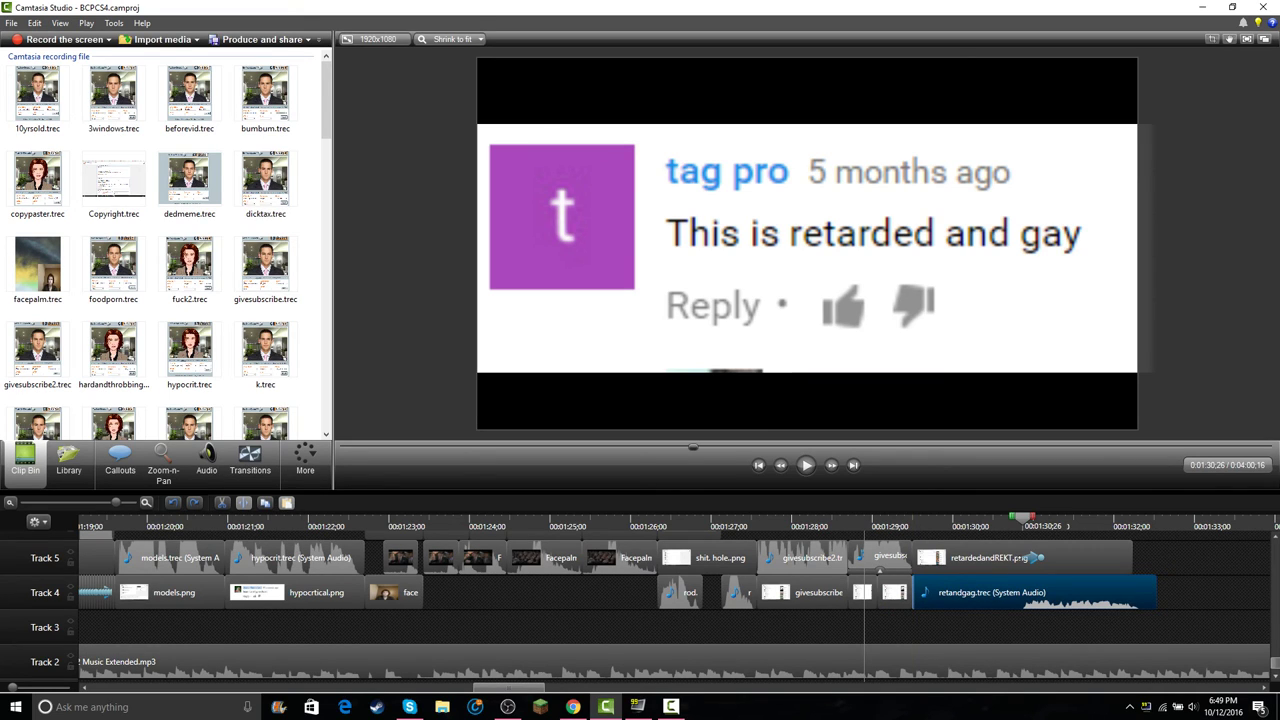
drag(914, 593, 948, 595)
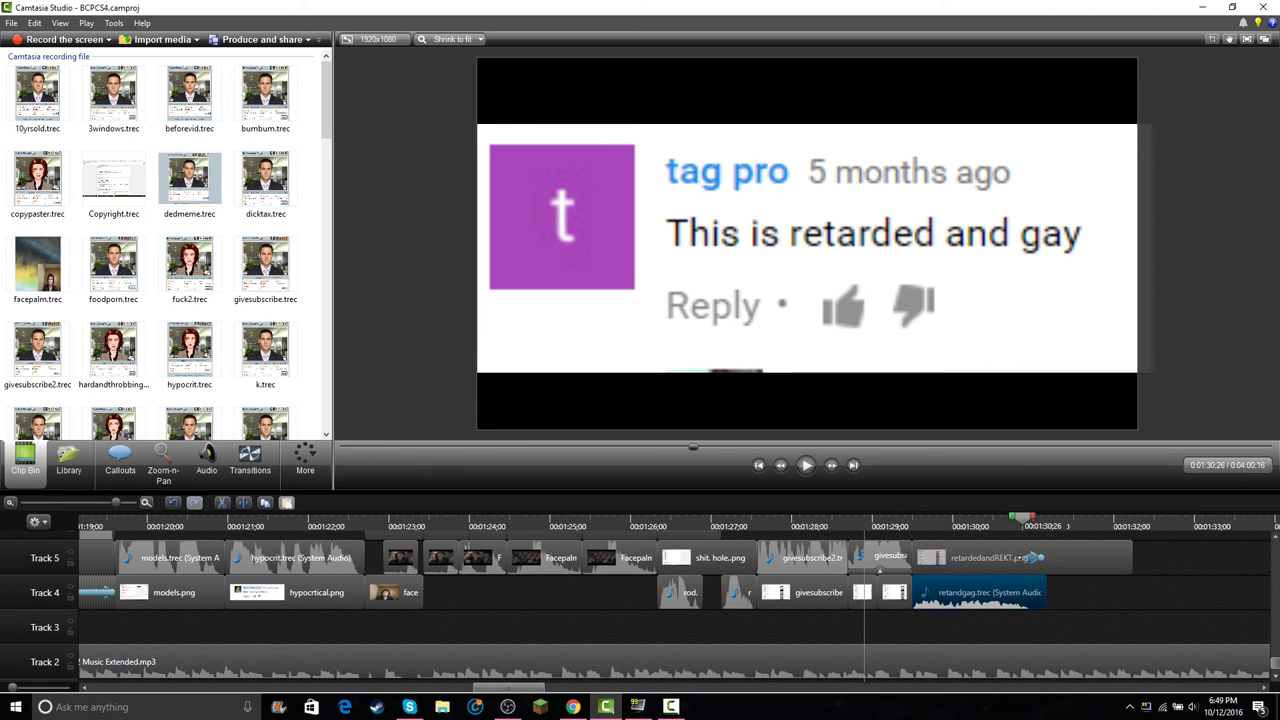
click(947, 524)
click(207, 461)
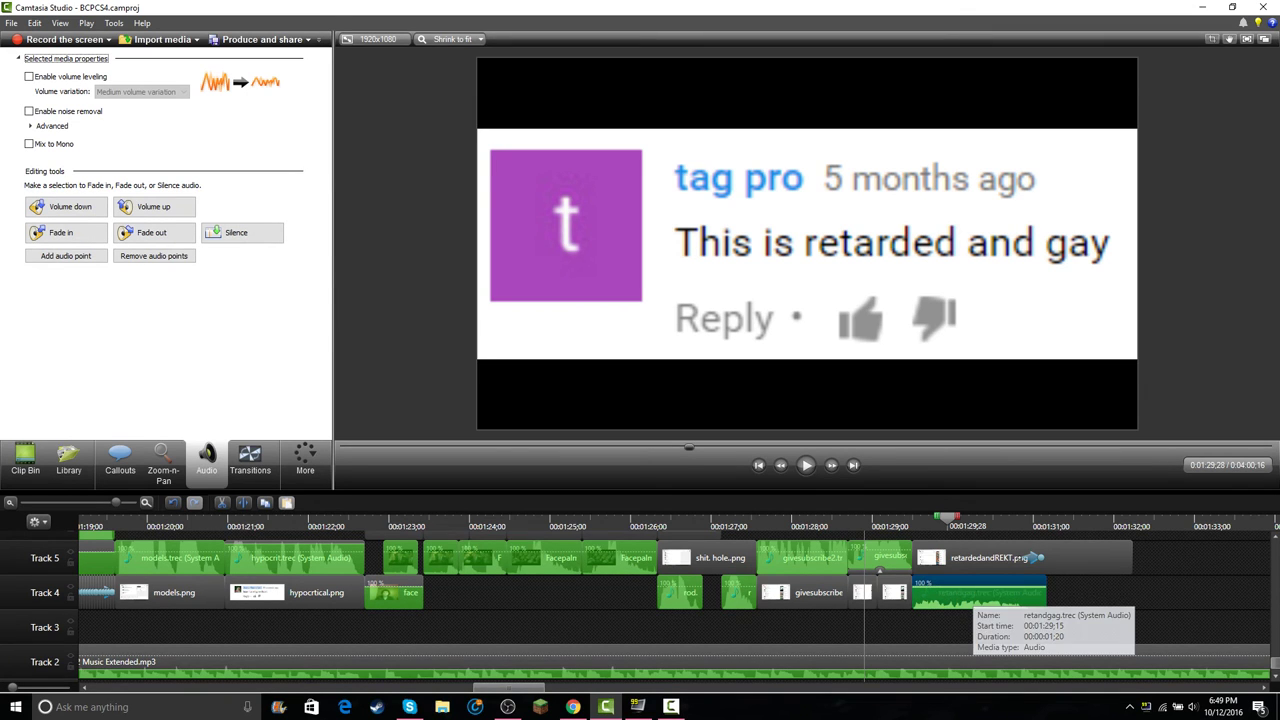
- Check the chat on the live dashboard, and back in Camtasia Studio play the trimmed retandgag audio from 0:01:29;15
key(alt+Tab)
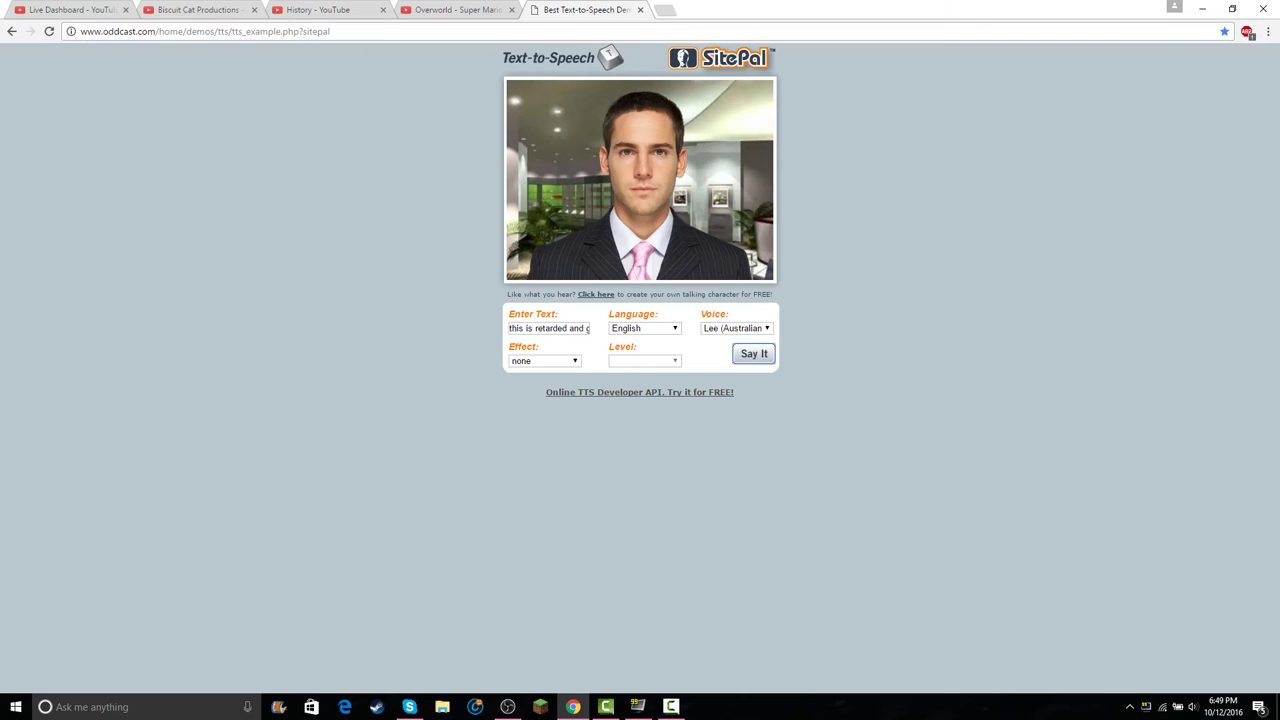
key(ctrl+Tab)
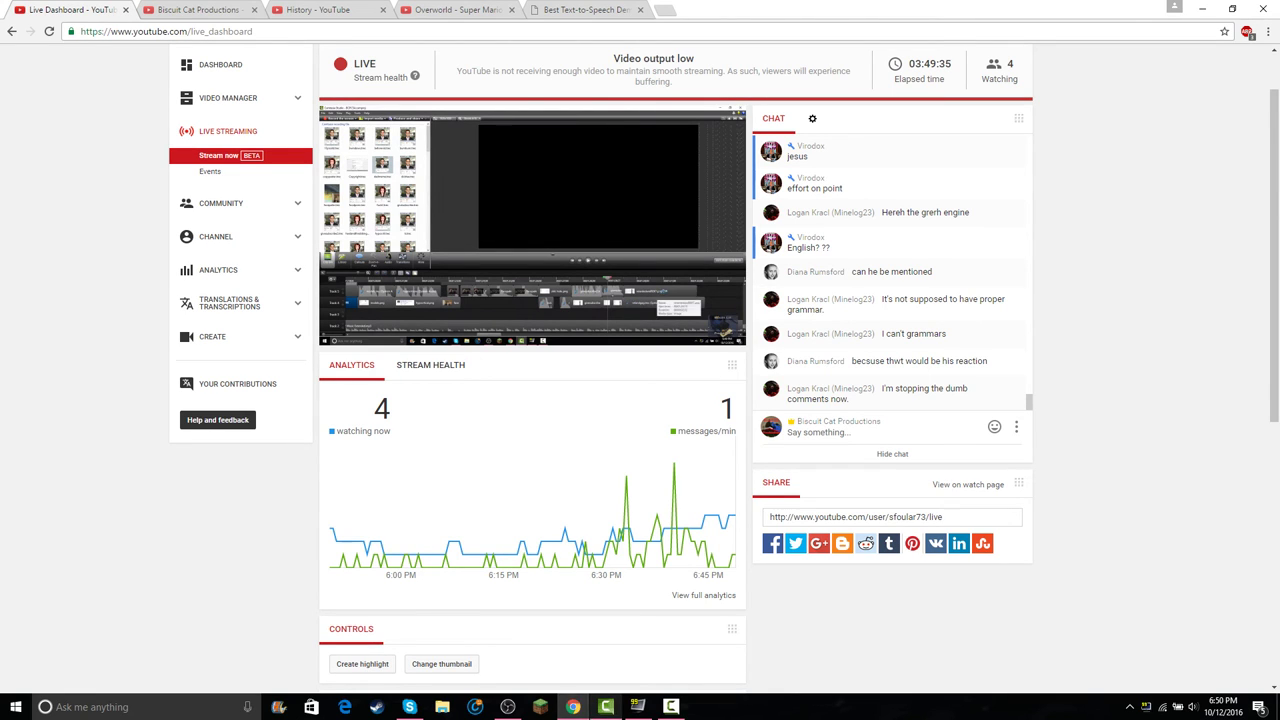
click(605, 707)
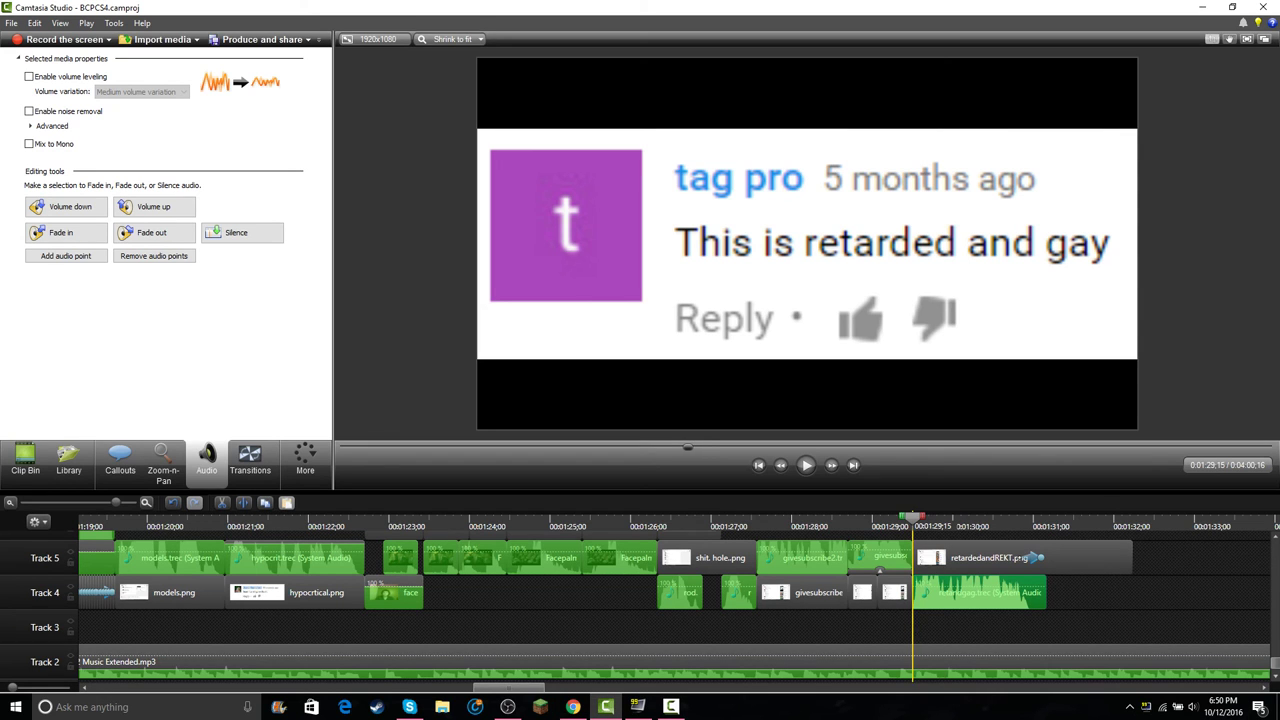
key(space)
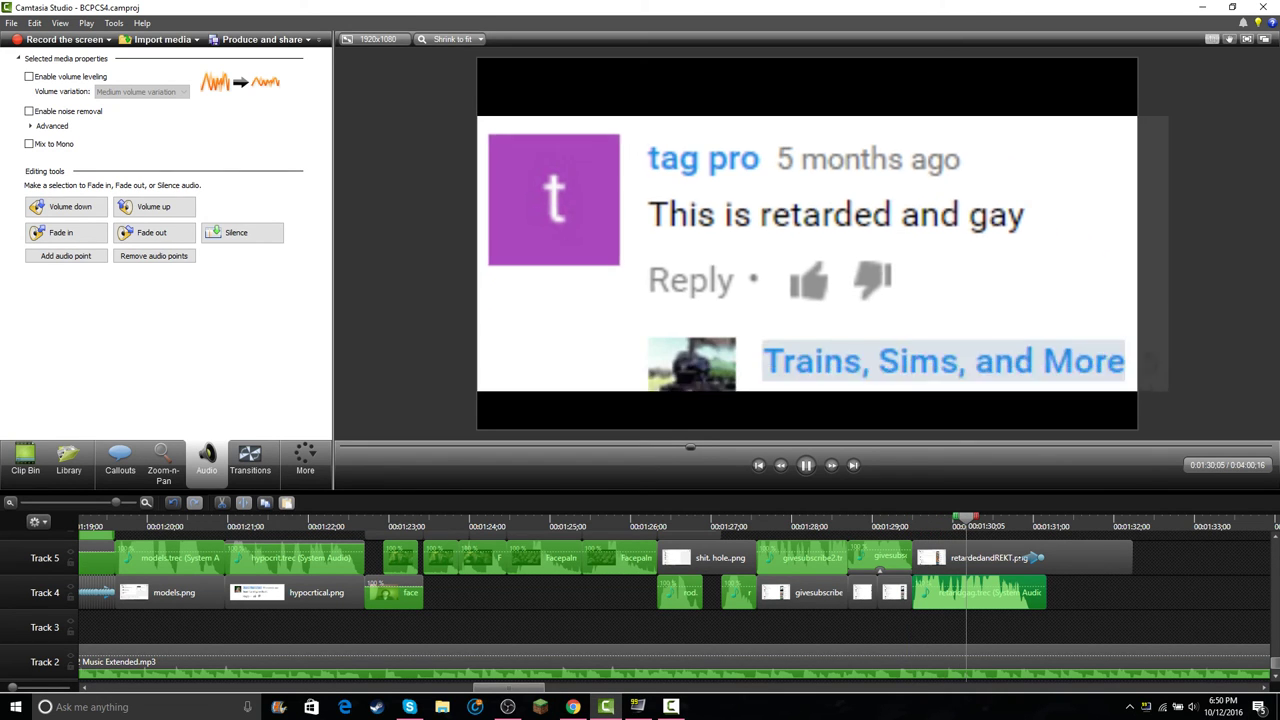
key(space)
- Trim the end of the retandgag audio on Track 4 and check the comment's zoom animation around 0:01:31;03
click(1034, 526)
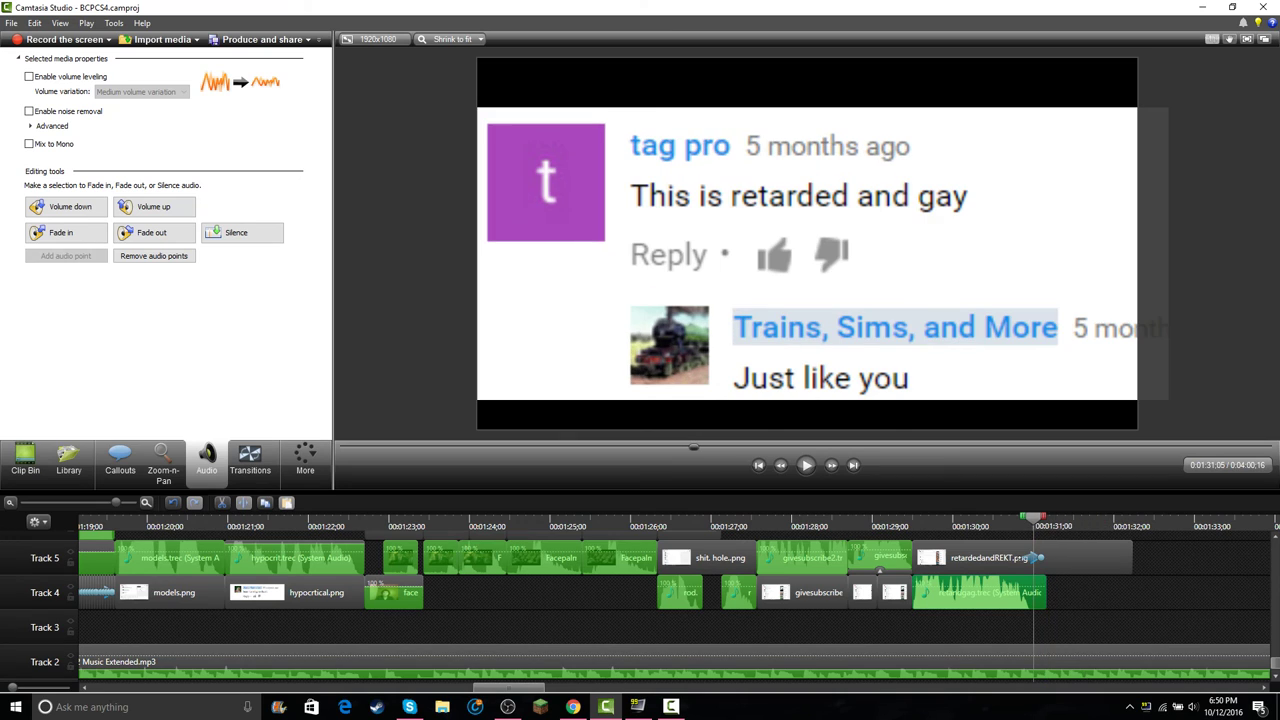
drag(1046, 593, 1030, 592)
key(ctrl+Right)
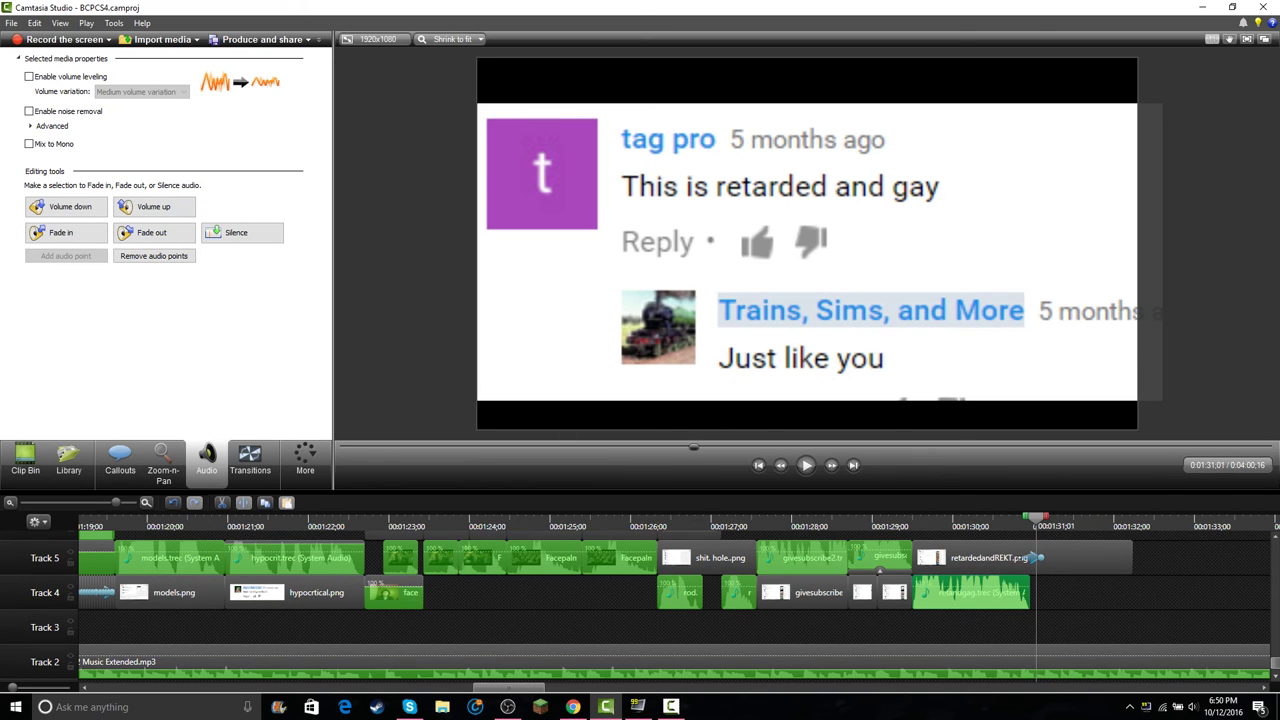
click(1004, 526)
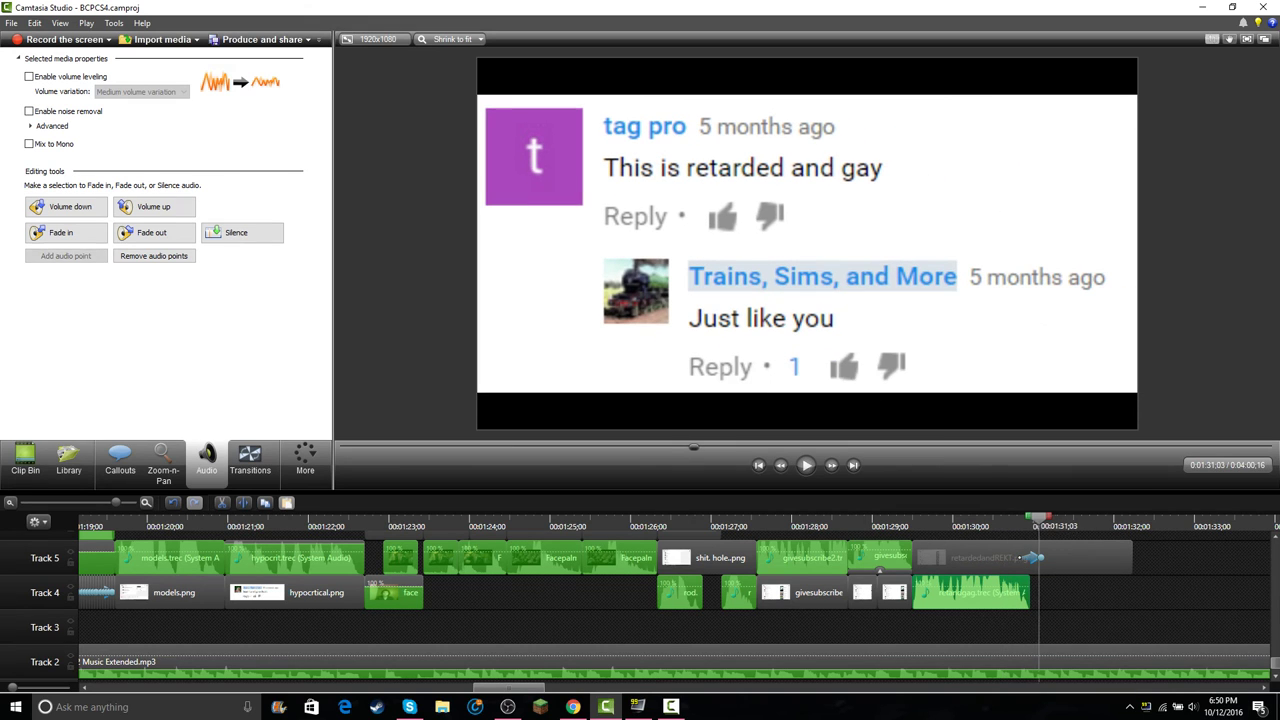
click(1040, 557)
- On the browser's Text-to-Speech page, enter "Just like you." as the text and choose the Tom (US) voice
click(573, 707)
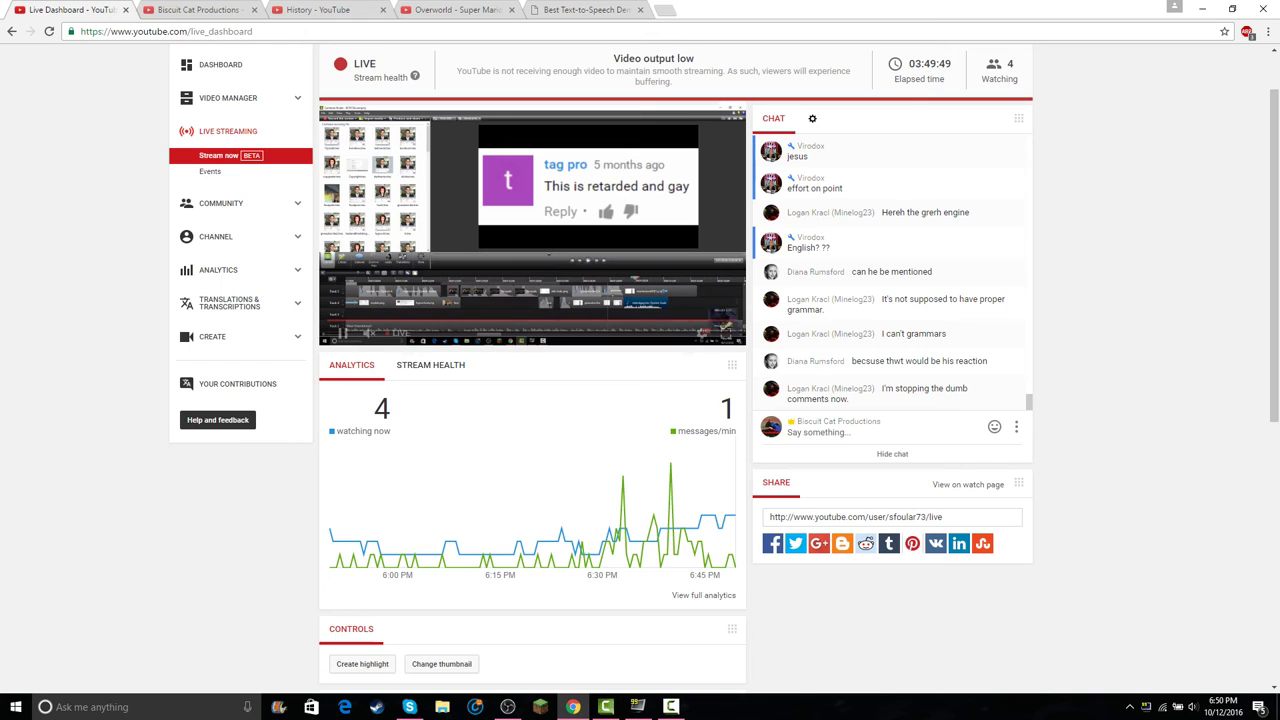
click(586, 10)
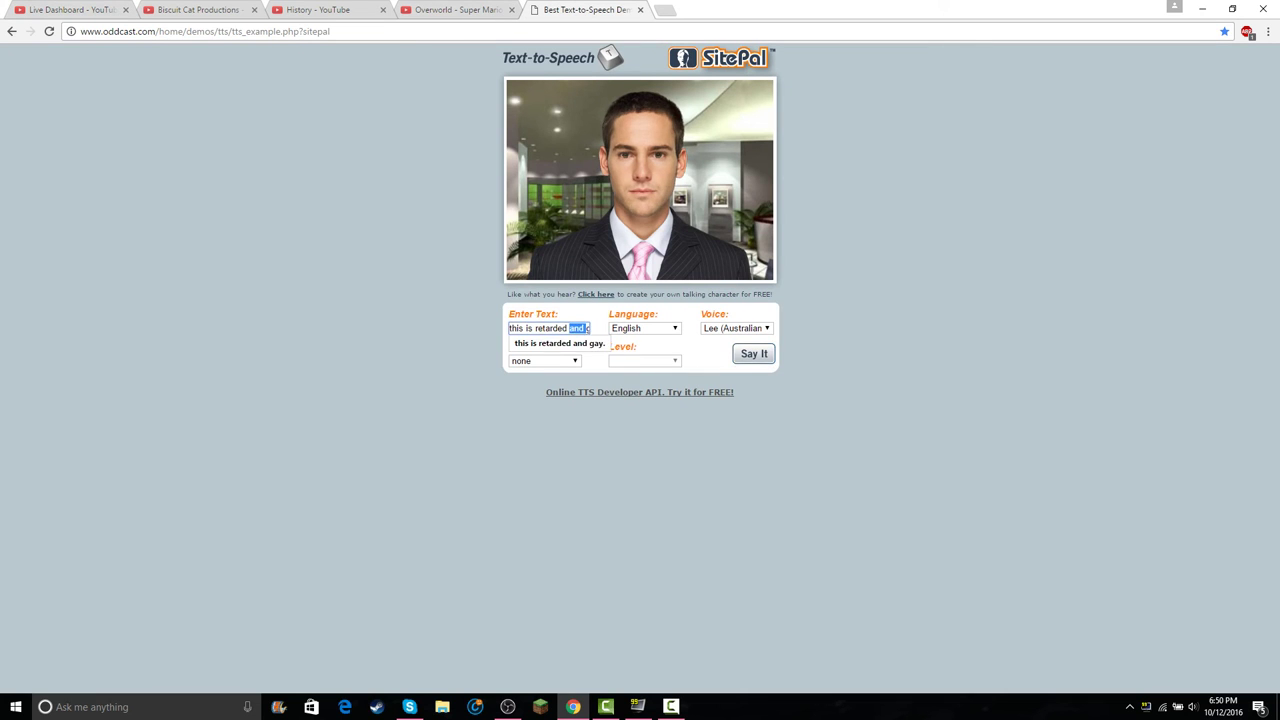
text(Just like you.)
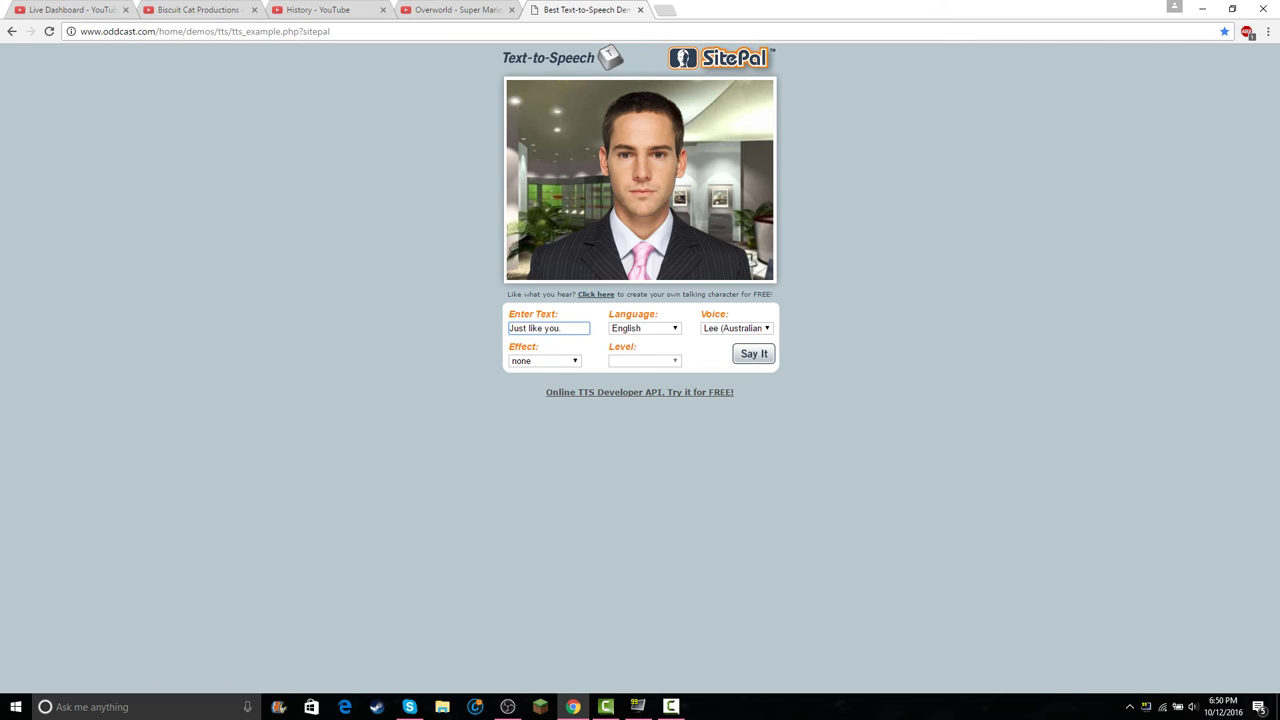
click(737, 328)
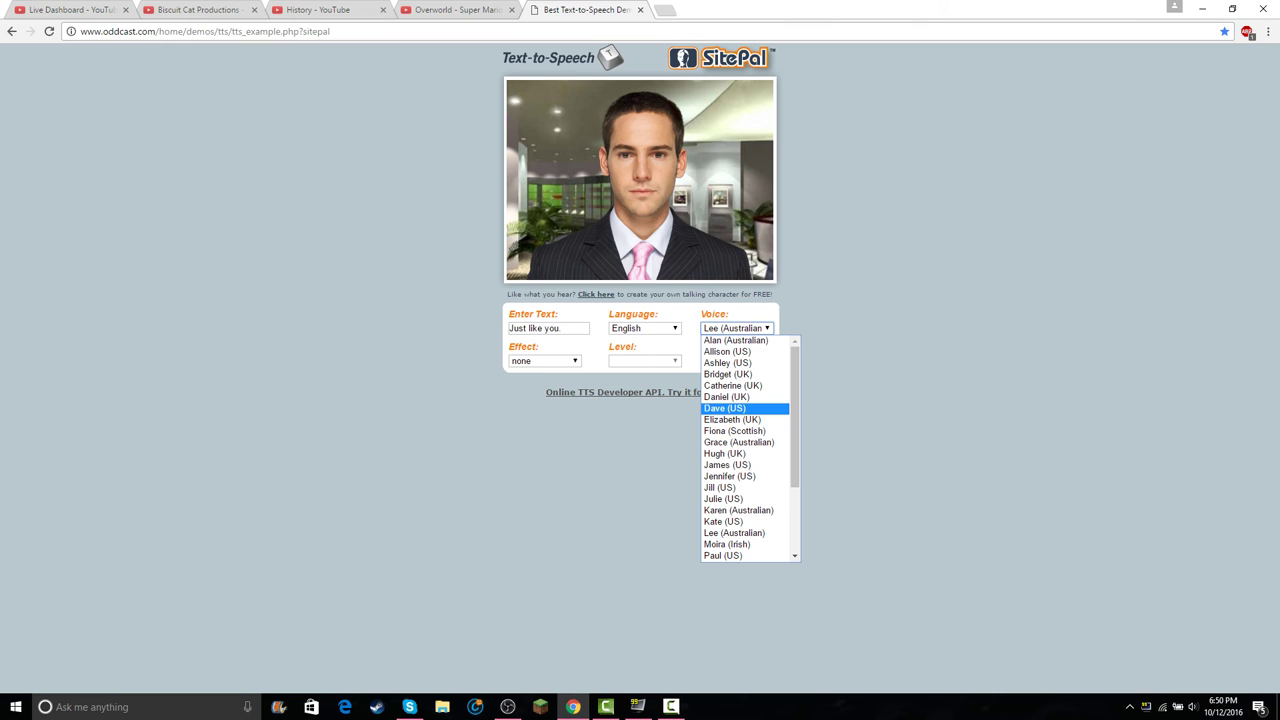
scroll(745, 531, down, 2)
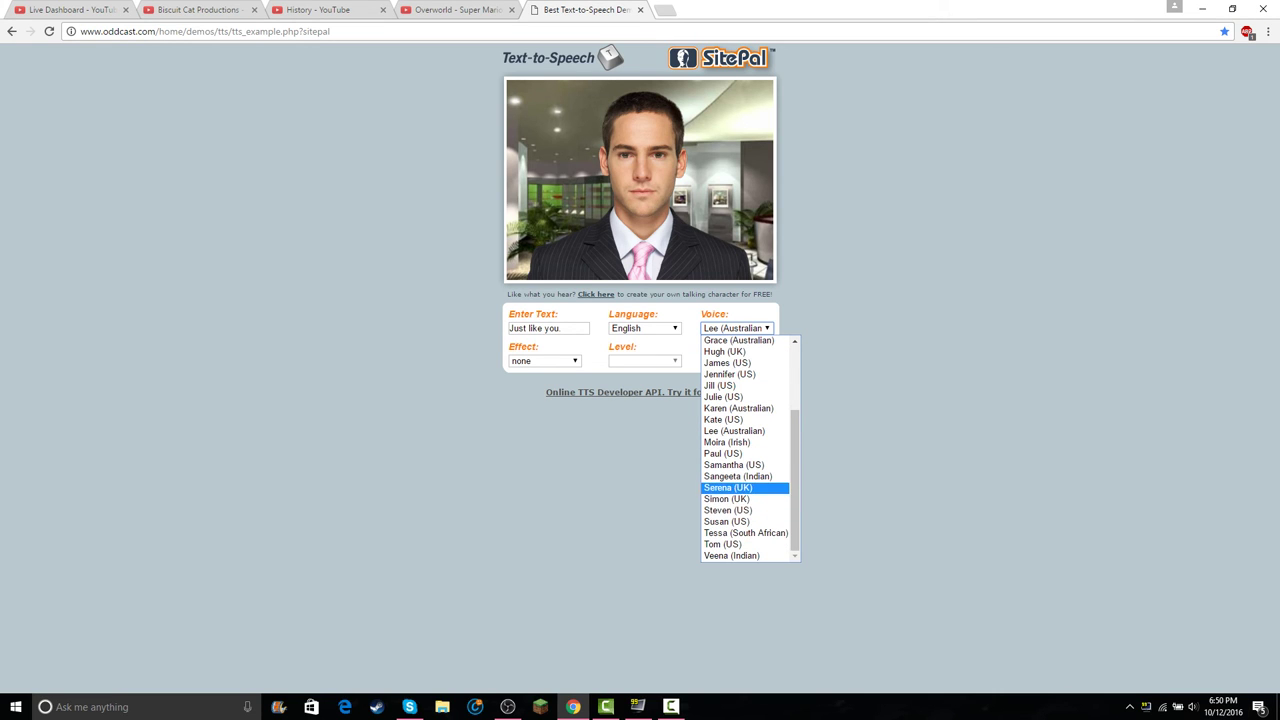
click(724, 544)
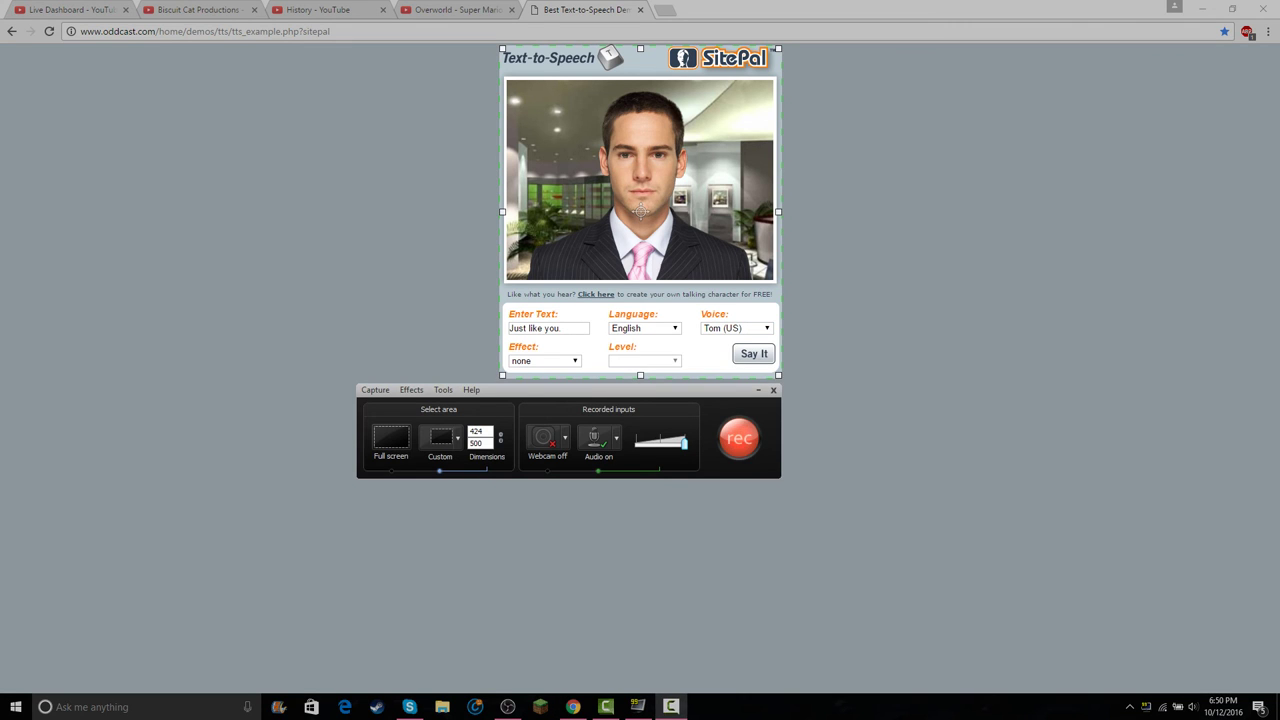
- Preview "Just like you." with the Tom, Steven and other listed voices, and set the voice to Paul (US)
click(754, 354)
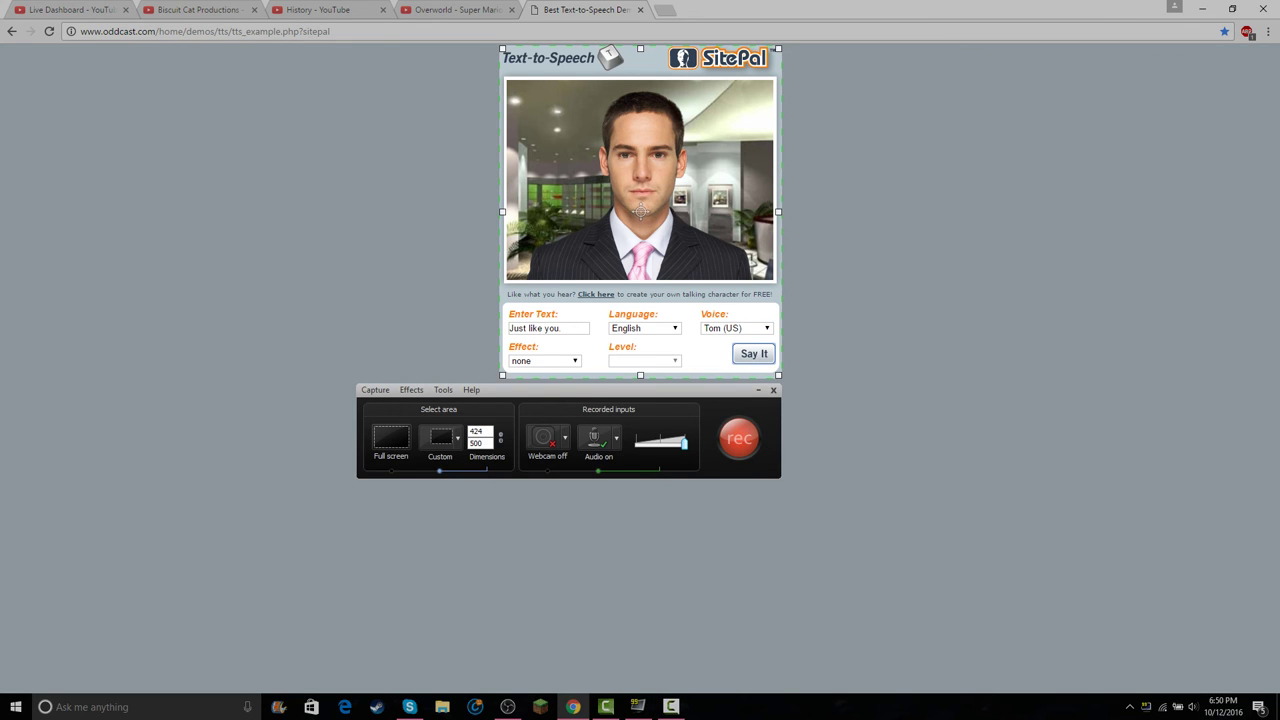
click(736, 328)
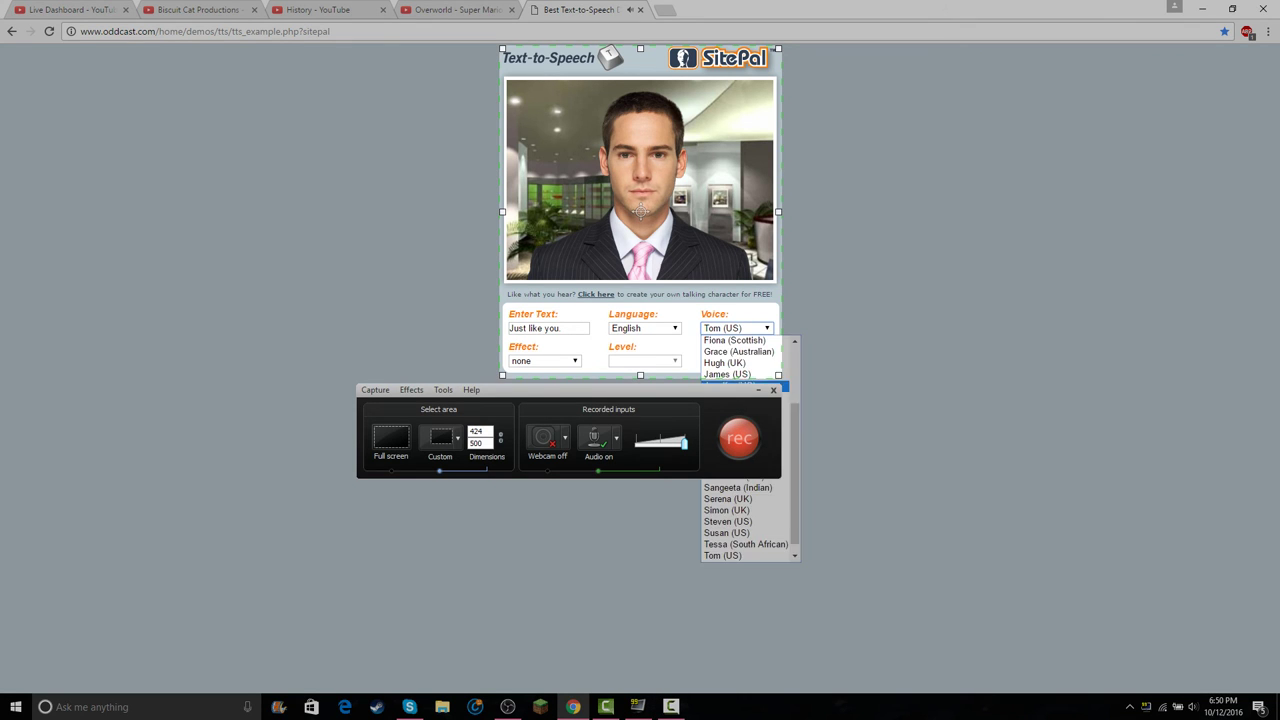
click(745, 522)
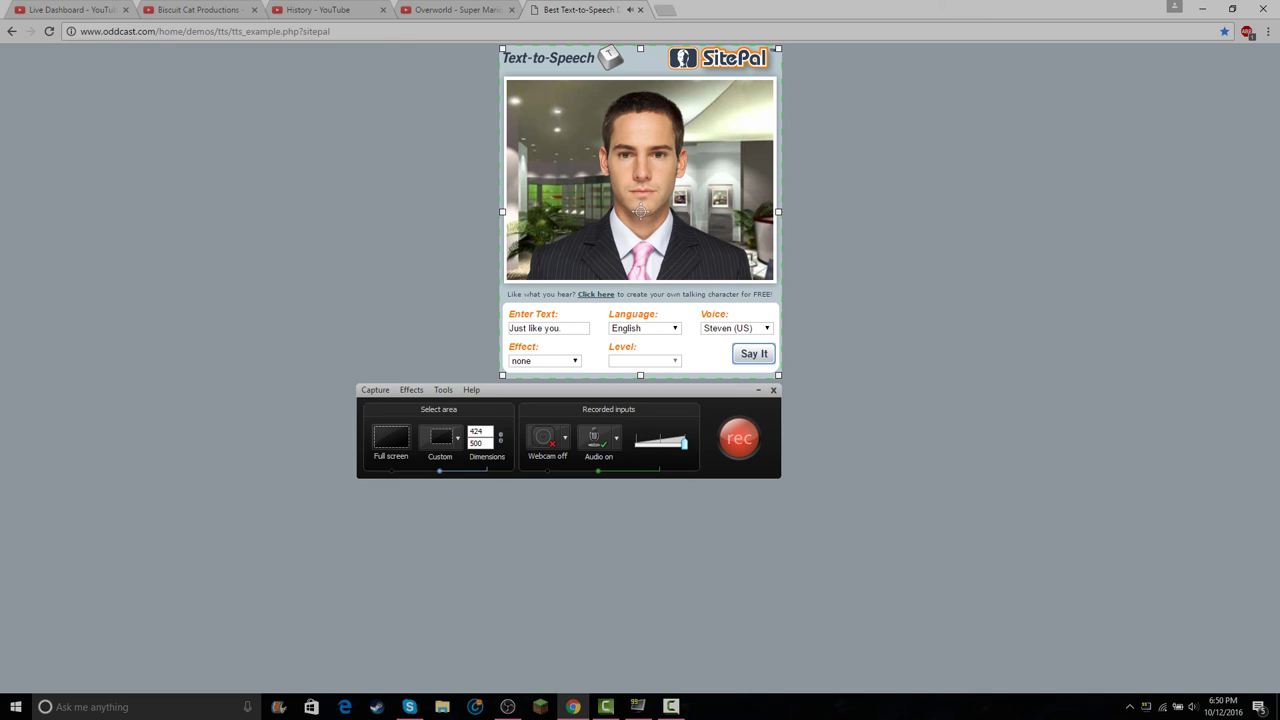
click(736, 328)
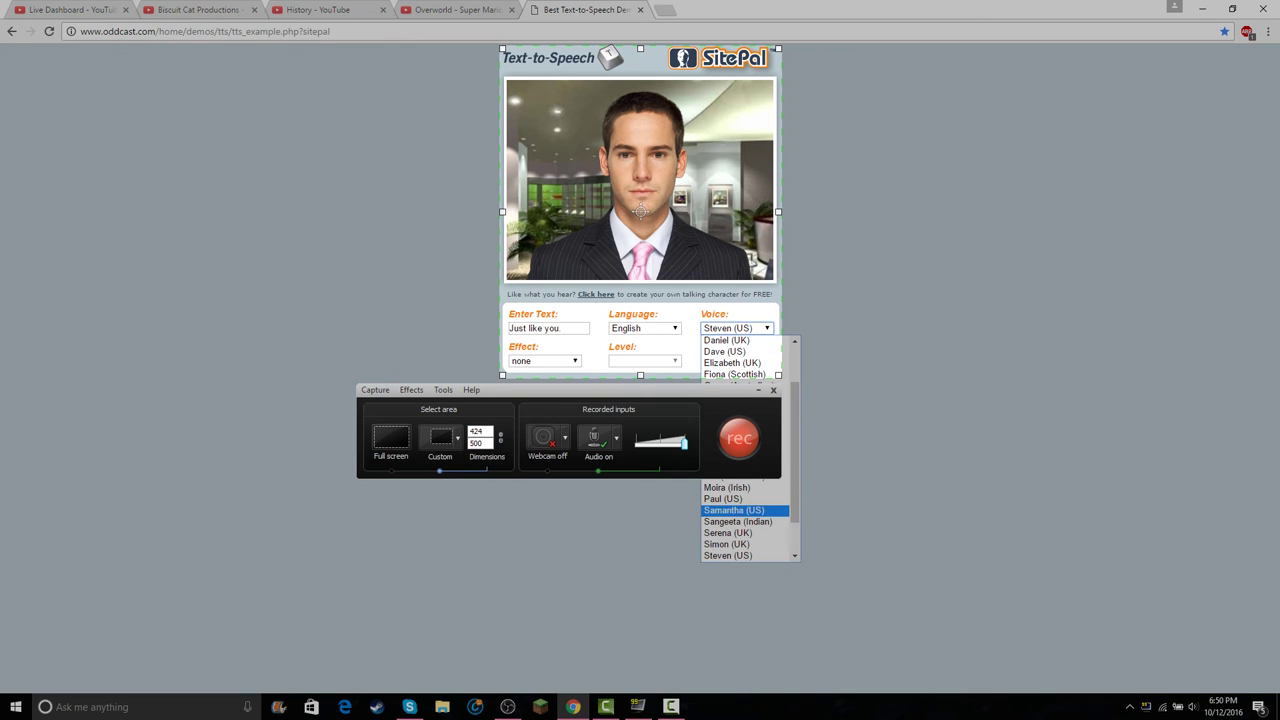
scroll(745, 500, up, 3)
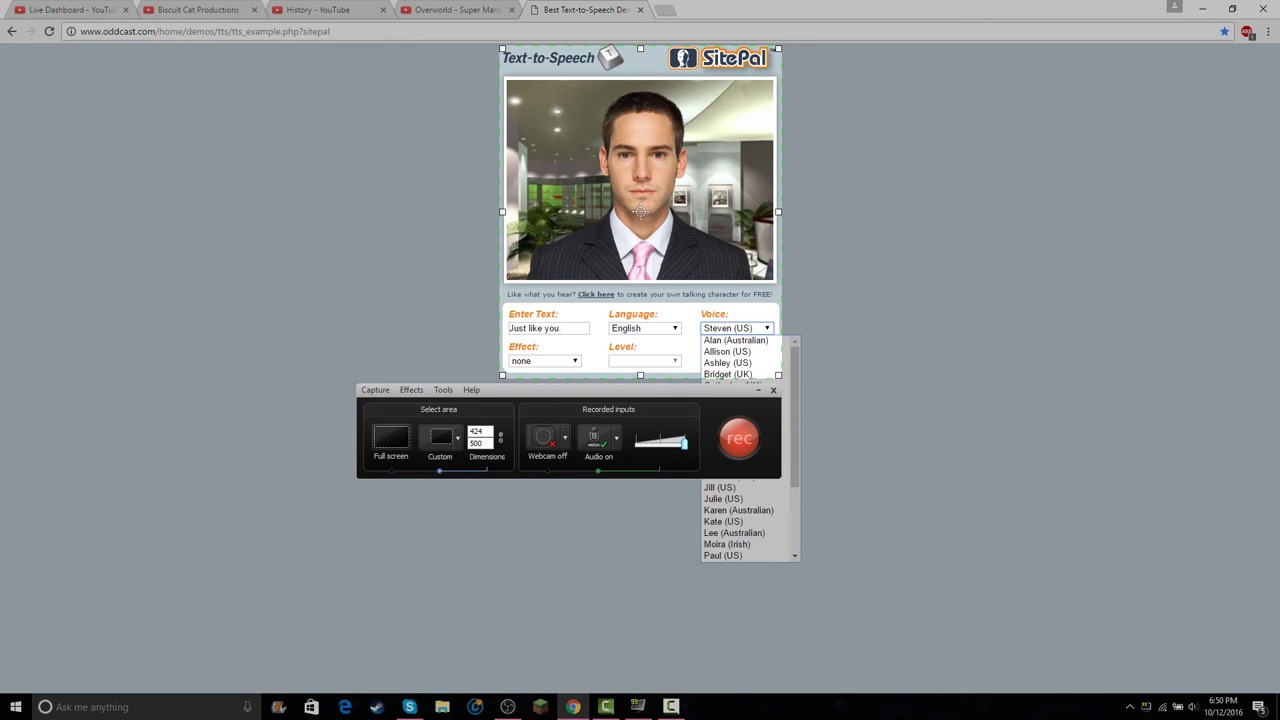
scroll(745, 450, down, 1)
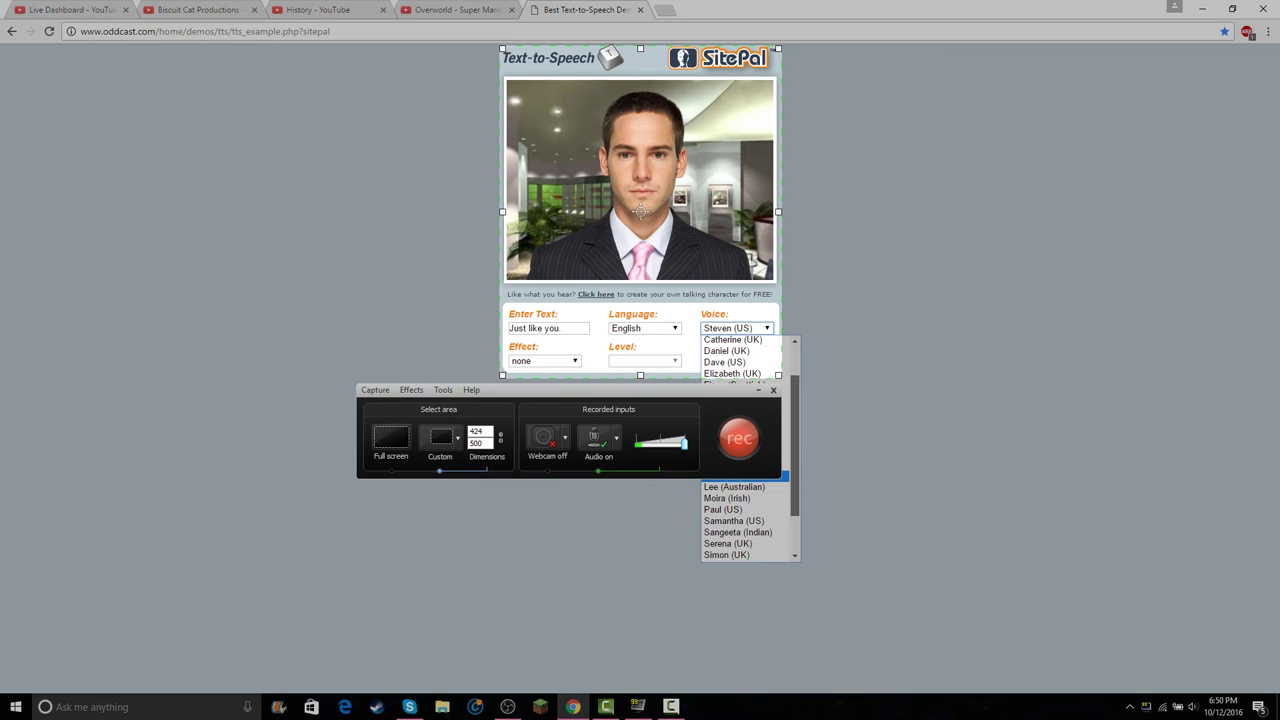
click(730, 521)
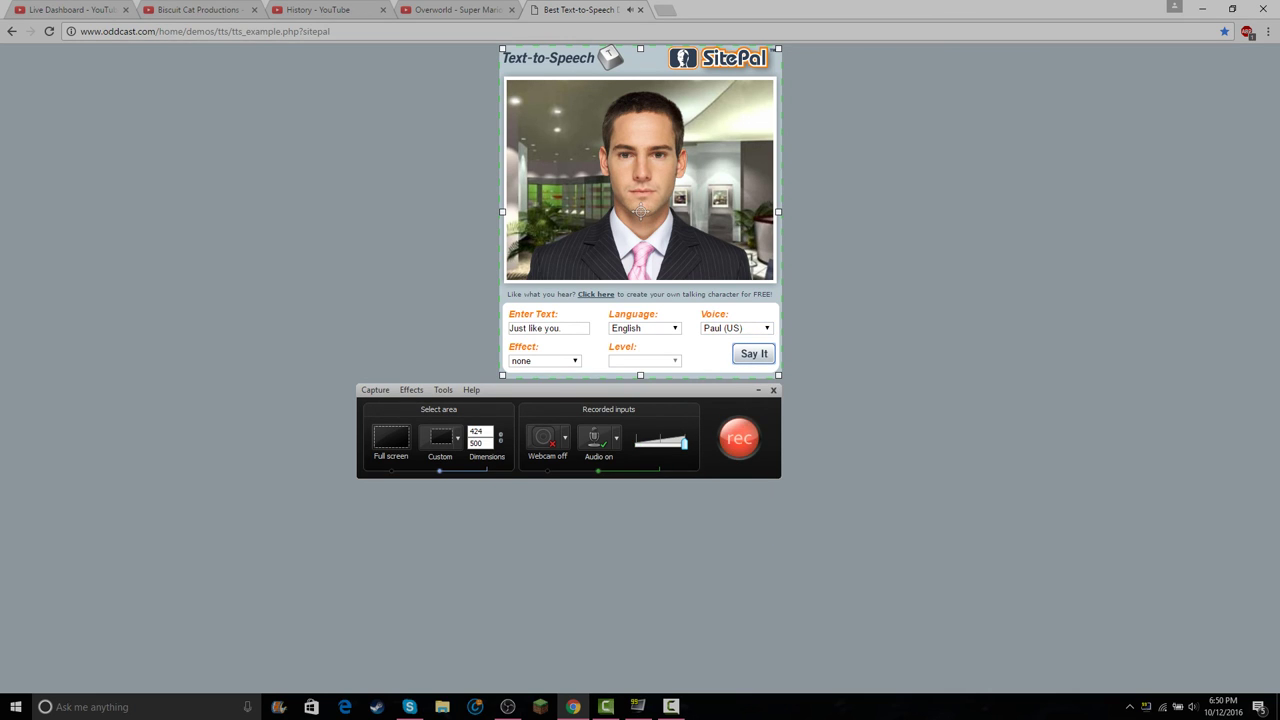
- Record the page speaking "Just like you." in the Paul (US) voice, and save the recording for editing as rekt
click(739, 438)
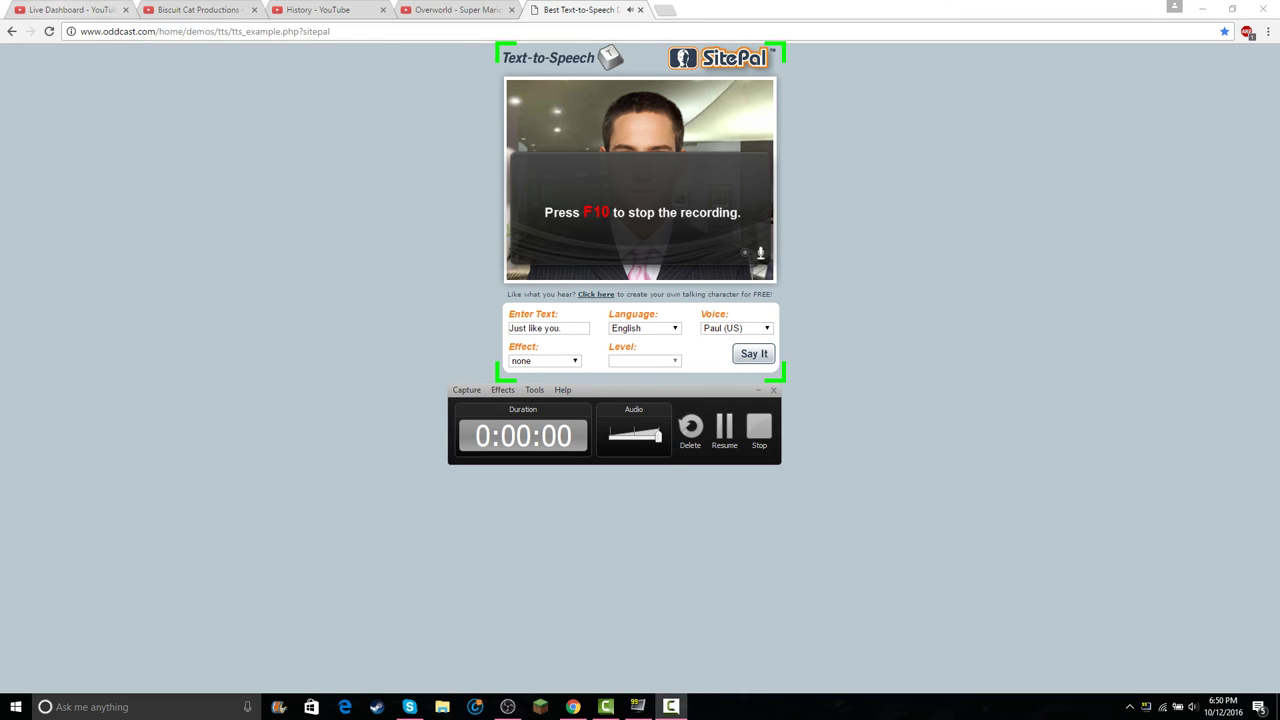
click(72, 10)
key(ctrl+5)
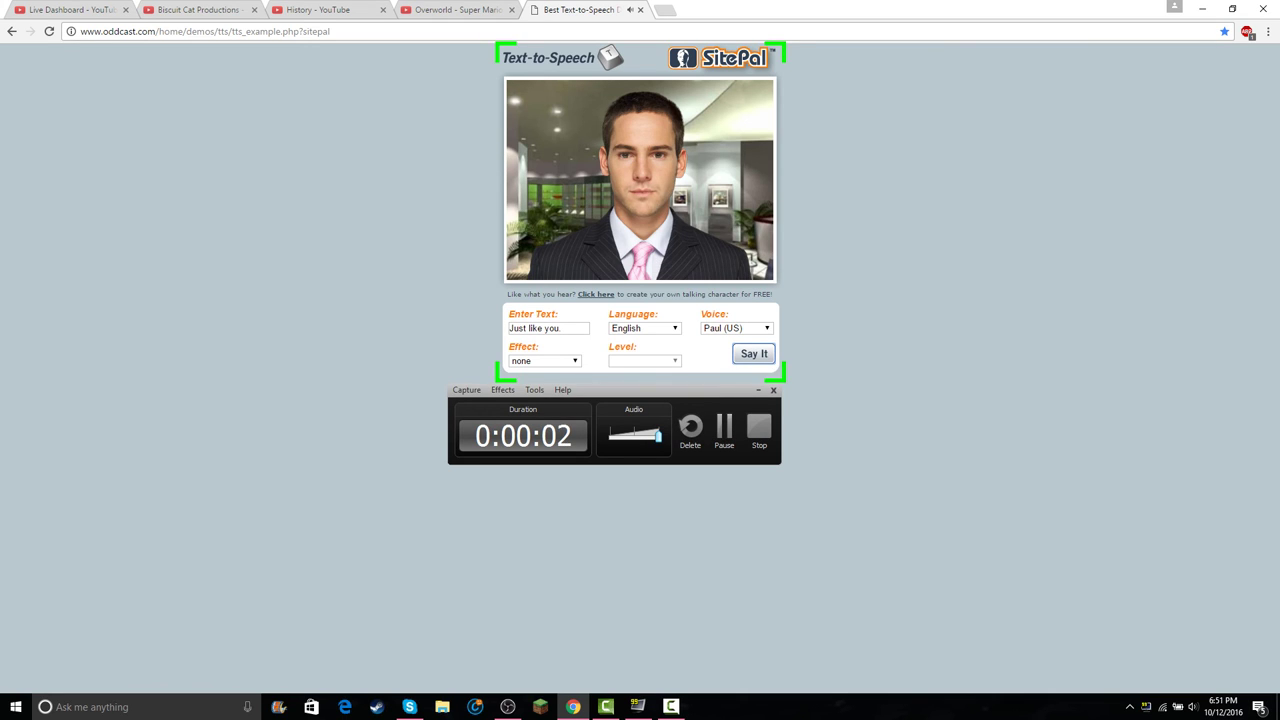
key(F10)
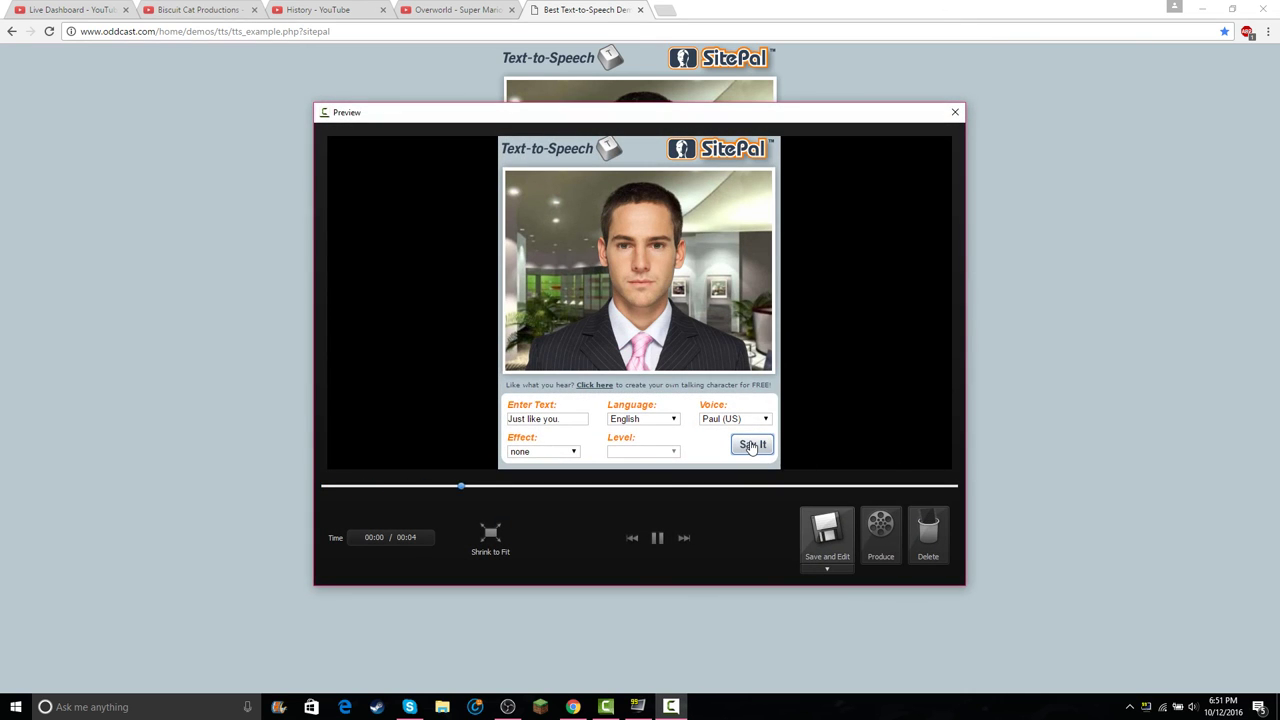
click(826, 526)
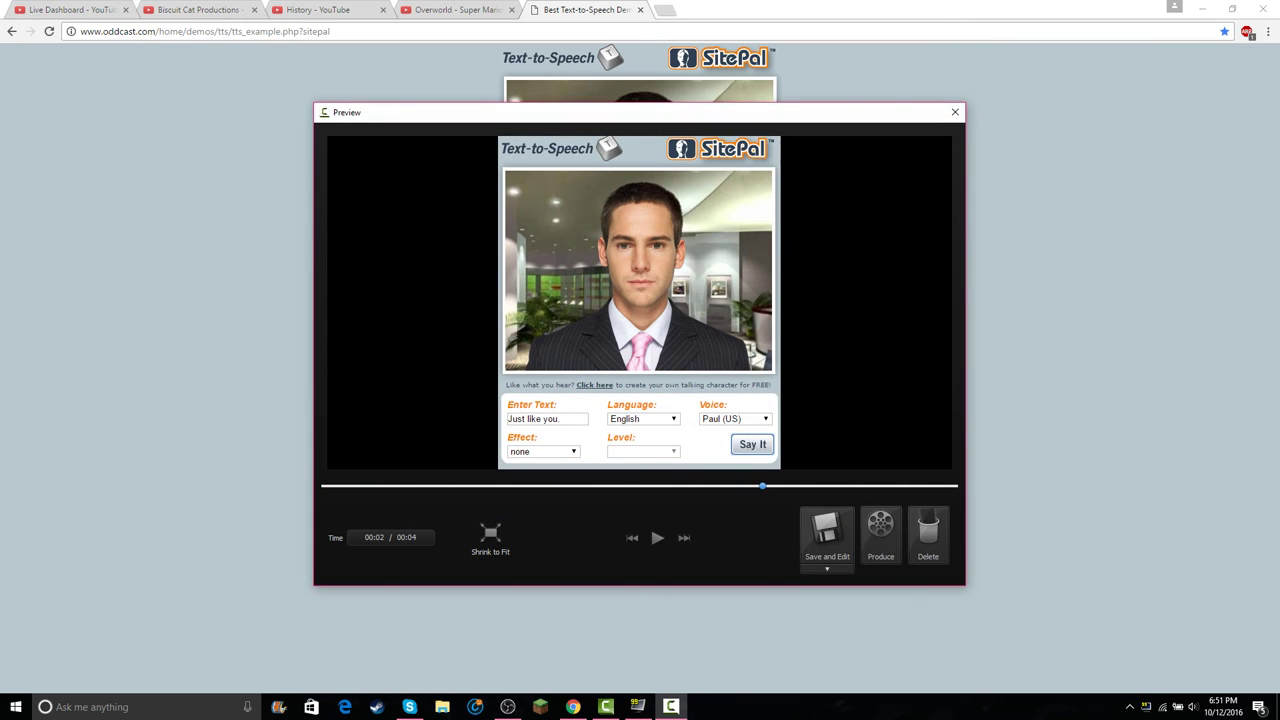
text(idk)
key(Return)
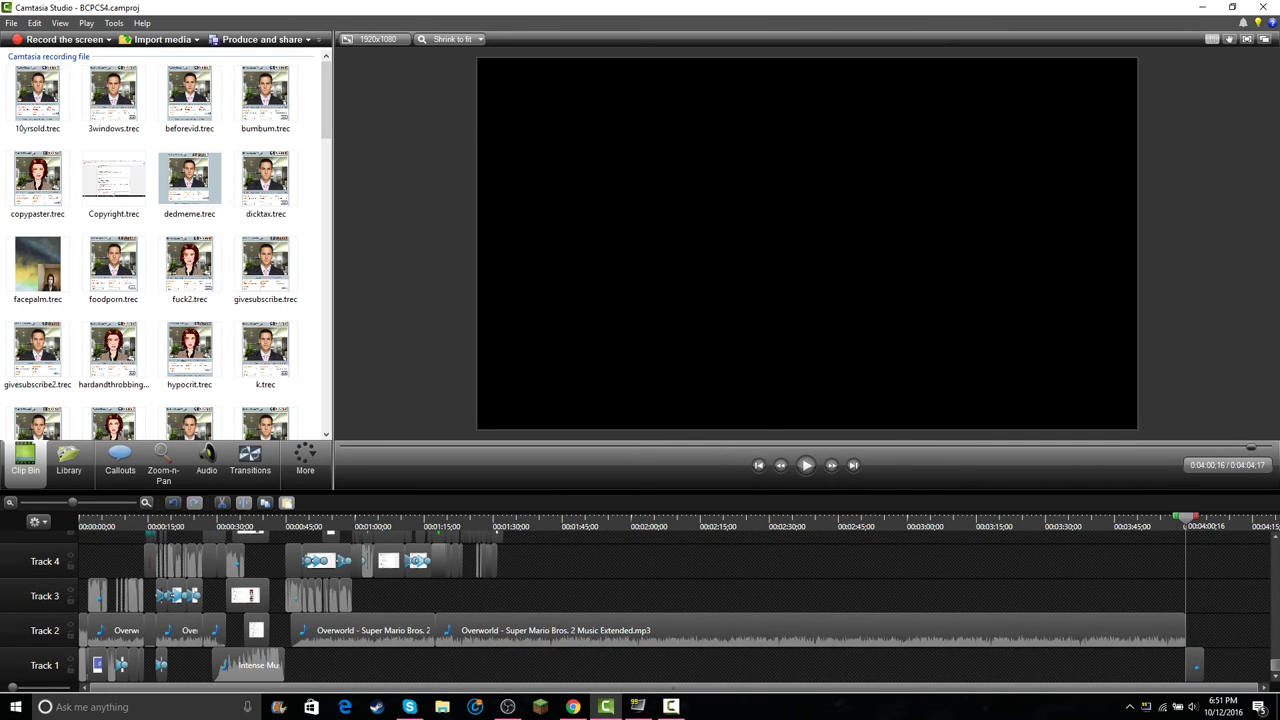
- Move the rekt audio on Track 4 to just after the retandgag audio and trim the silence off its end
drag(1186, 517, 498, 517)
scroll(674, 590, up, 10)
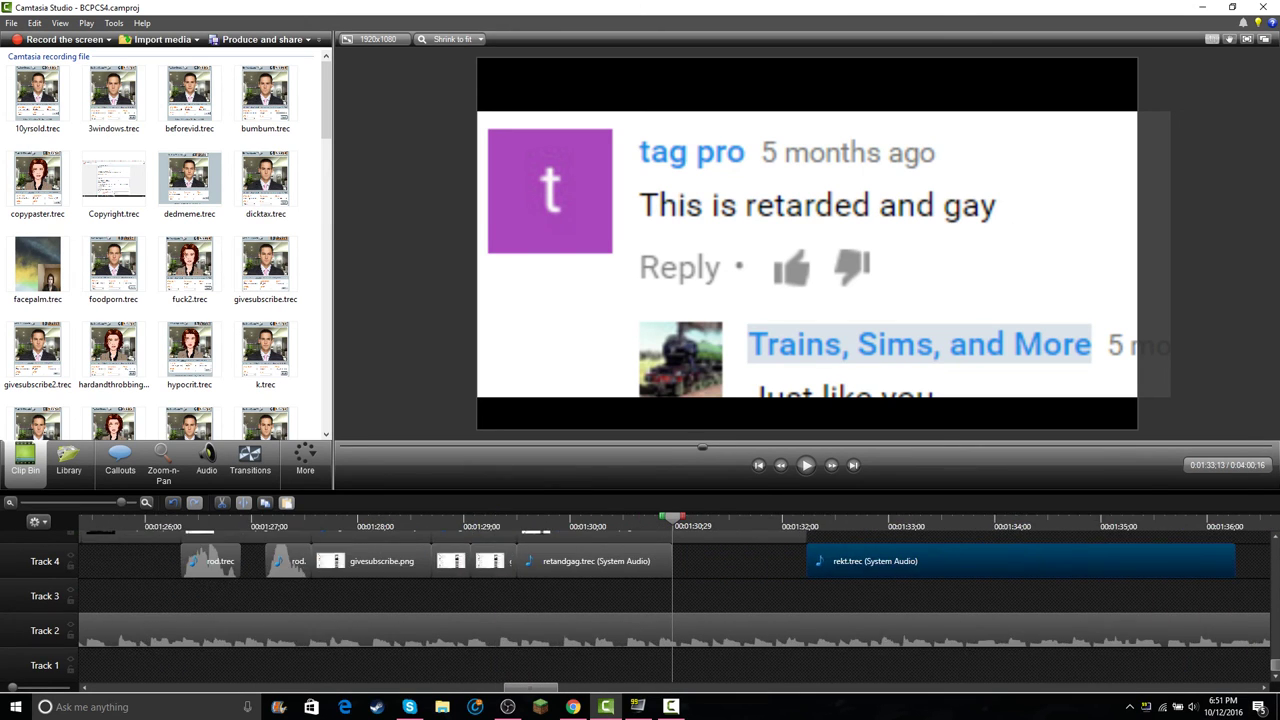
drag(985, 561, 752, 561)
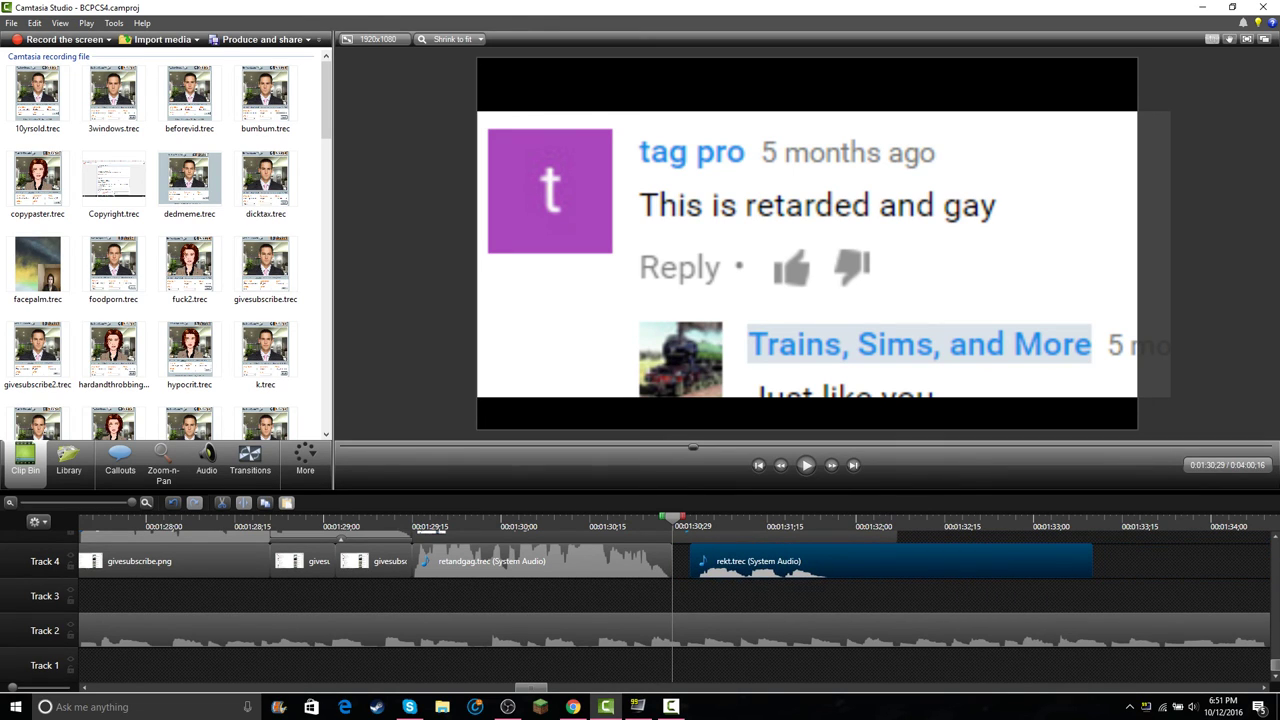
drag(1092, 561, 830, 561)
- Raise the volume of the rekt audio on Track 4
click(206, 462)
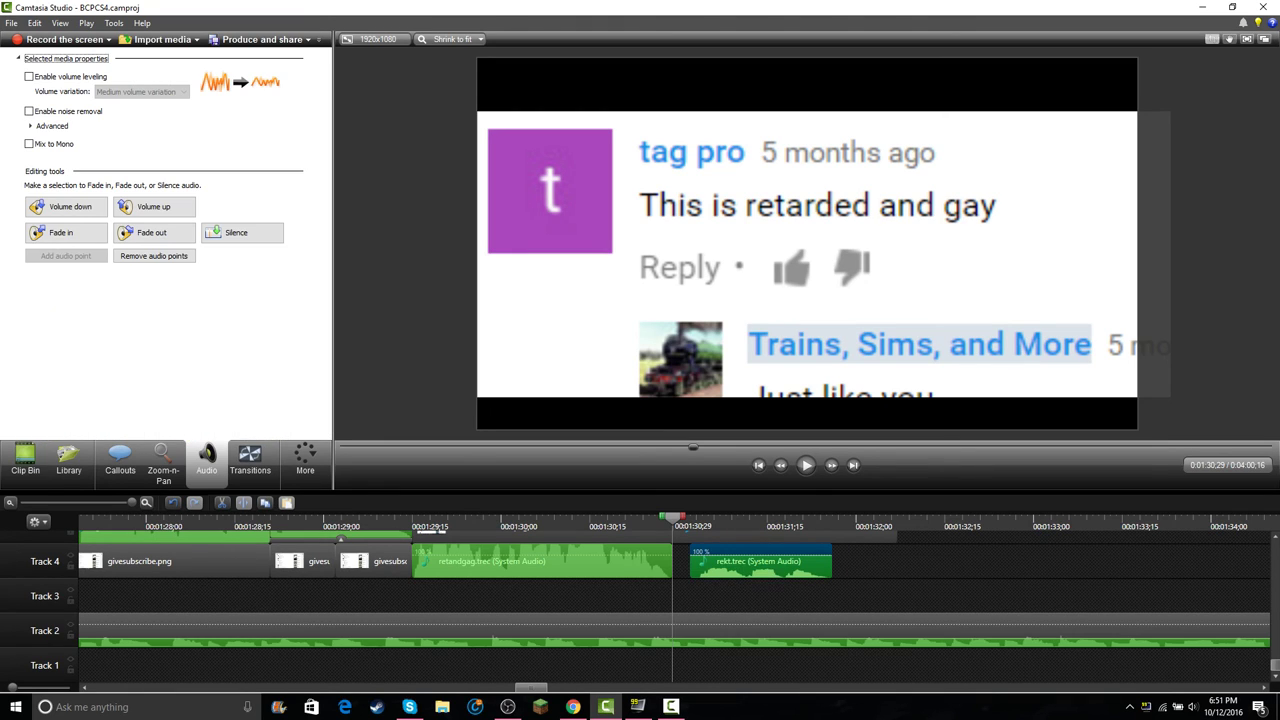
drag(738, 555, 738, 538)
- Retime the retardedandREKT.png zoom animation to begin when the retandgag audio ends, and move the rekt audio to start at 0:01:31;03
scroll(738, 560, up, 3)
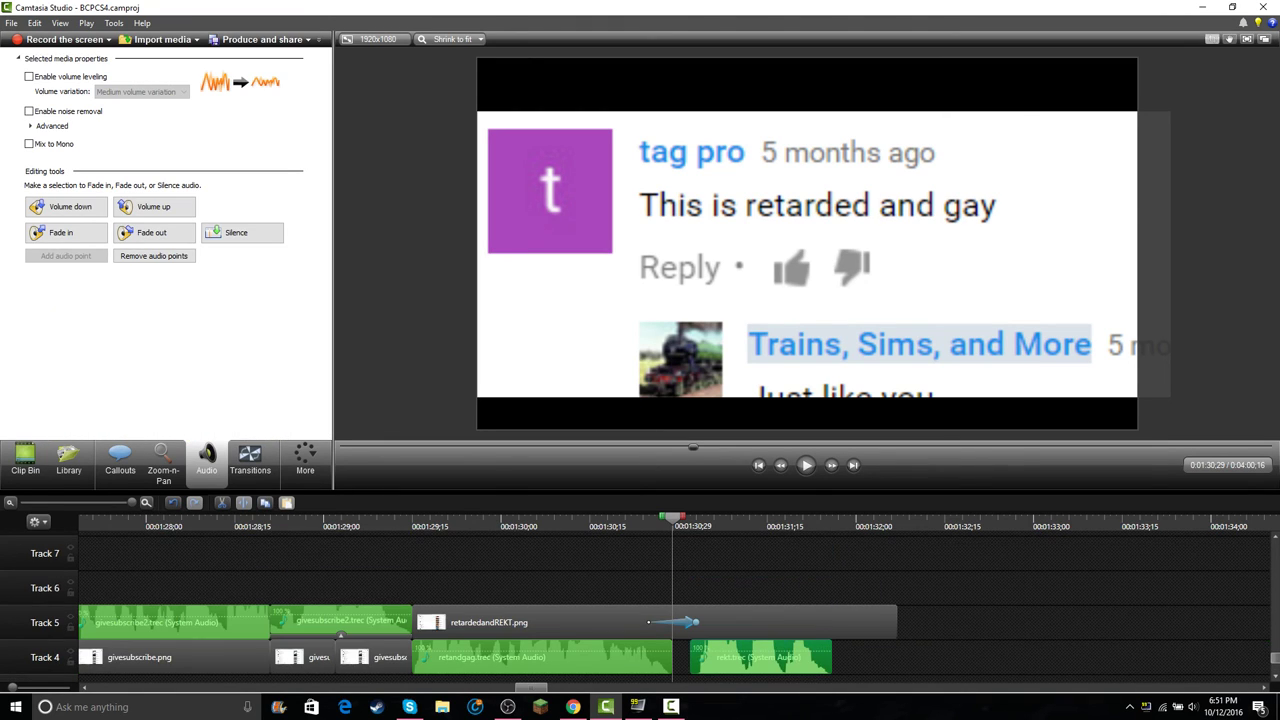
click(680, 622)
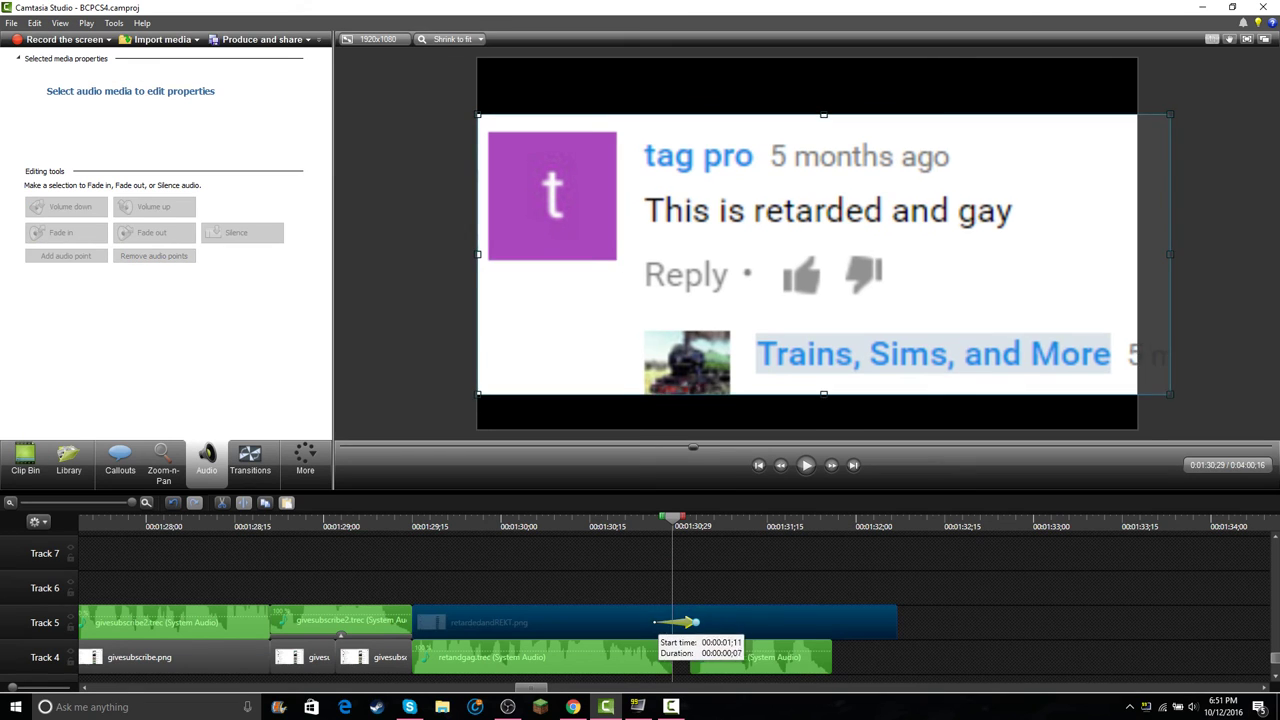
drag(672, 518, 394, 518)
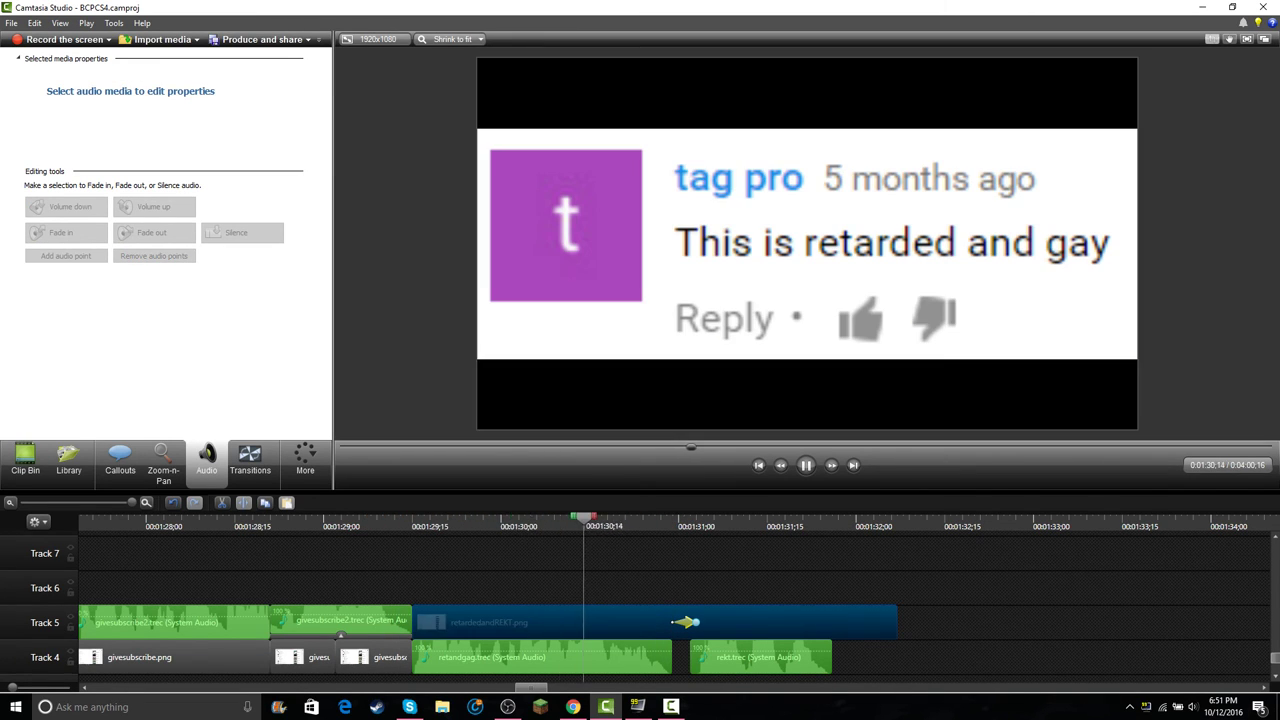
drag(690, 622, 741, 657)
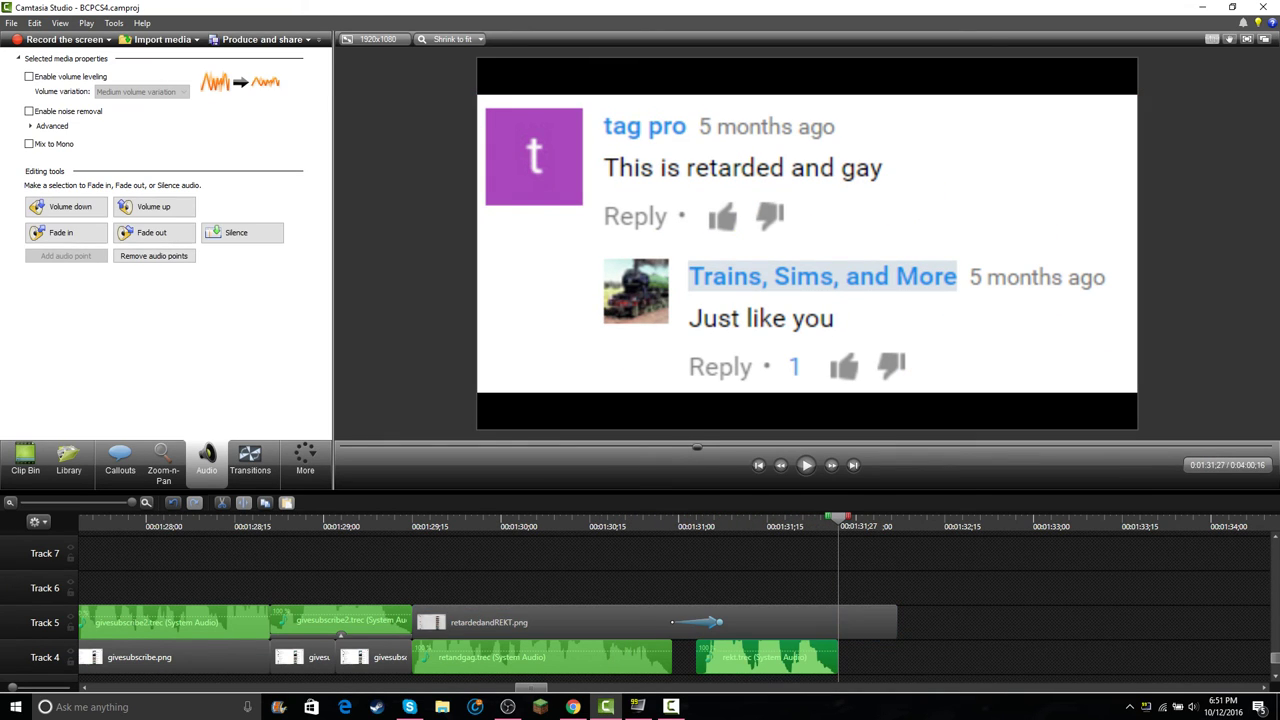
- Play back the reply section and shorten retardedandREKT.png on Track 5 to end together with the rekt audio
drag(838, 518, 578, 518)
key(space)
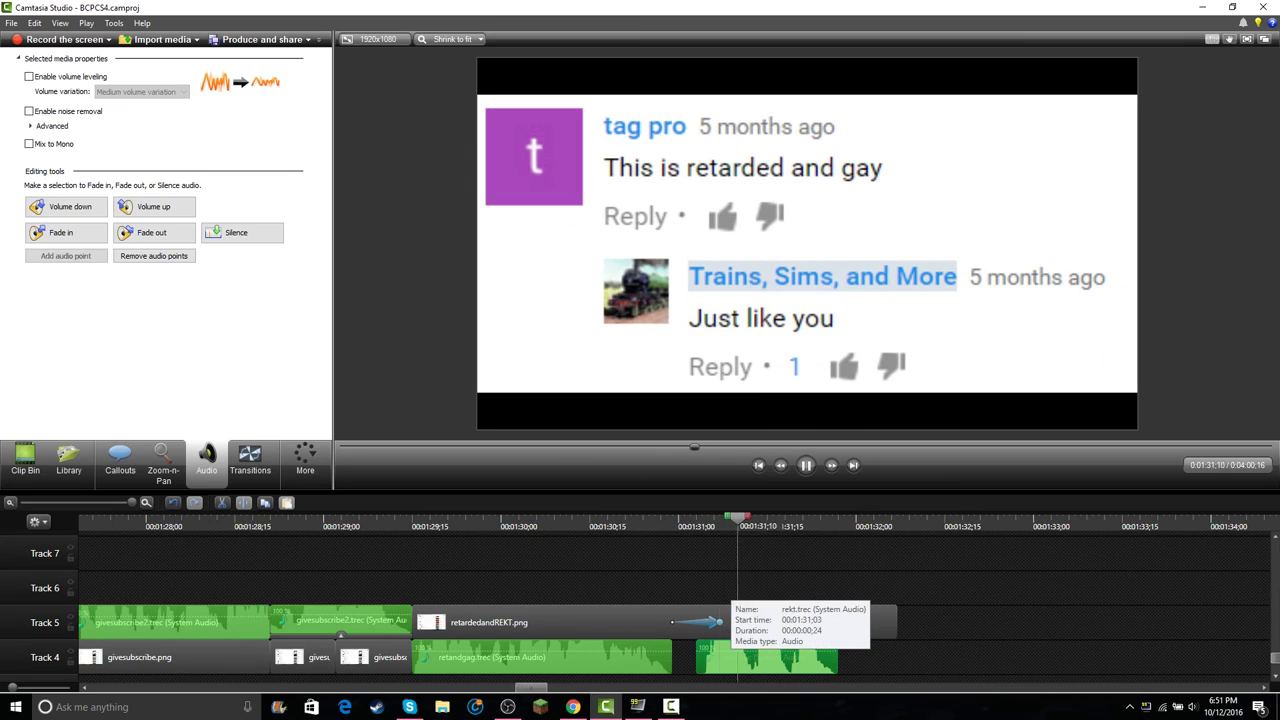
key(space)
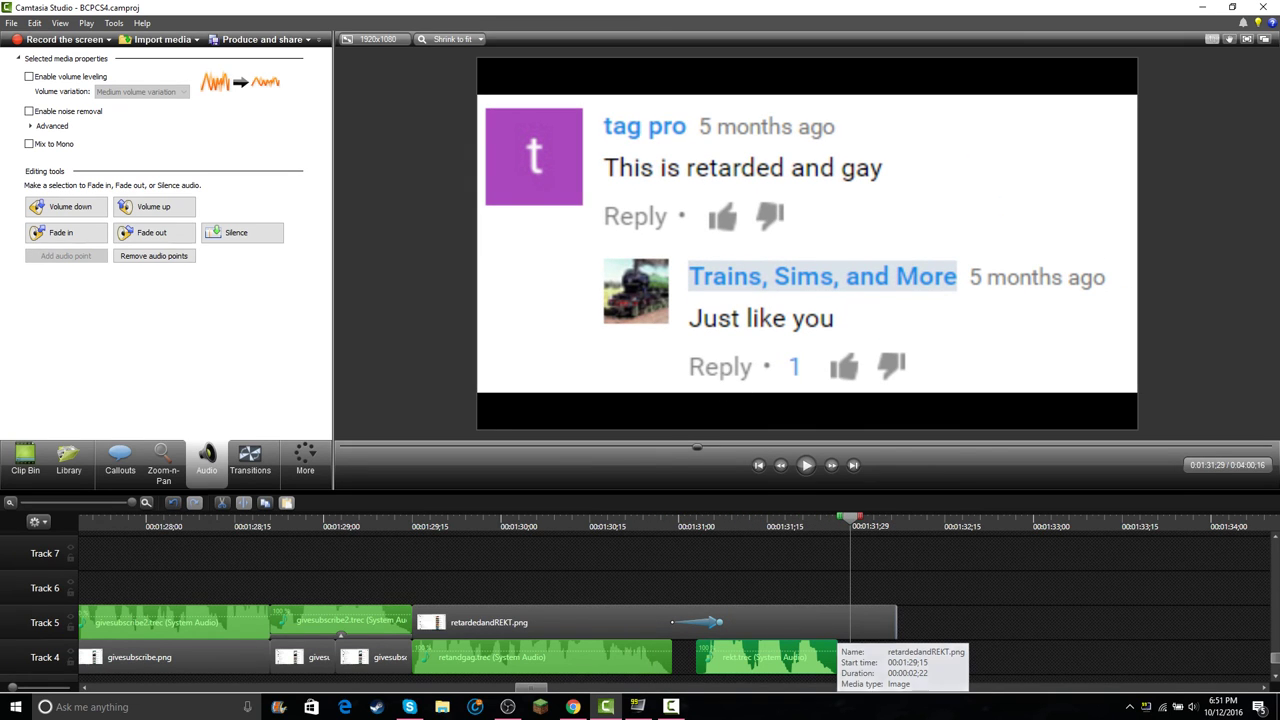
mouse_move(896, 622)
mouse_down()
mouse_move(826, 622)
mouse_move(838, 622)
mouse_up()
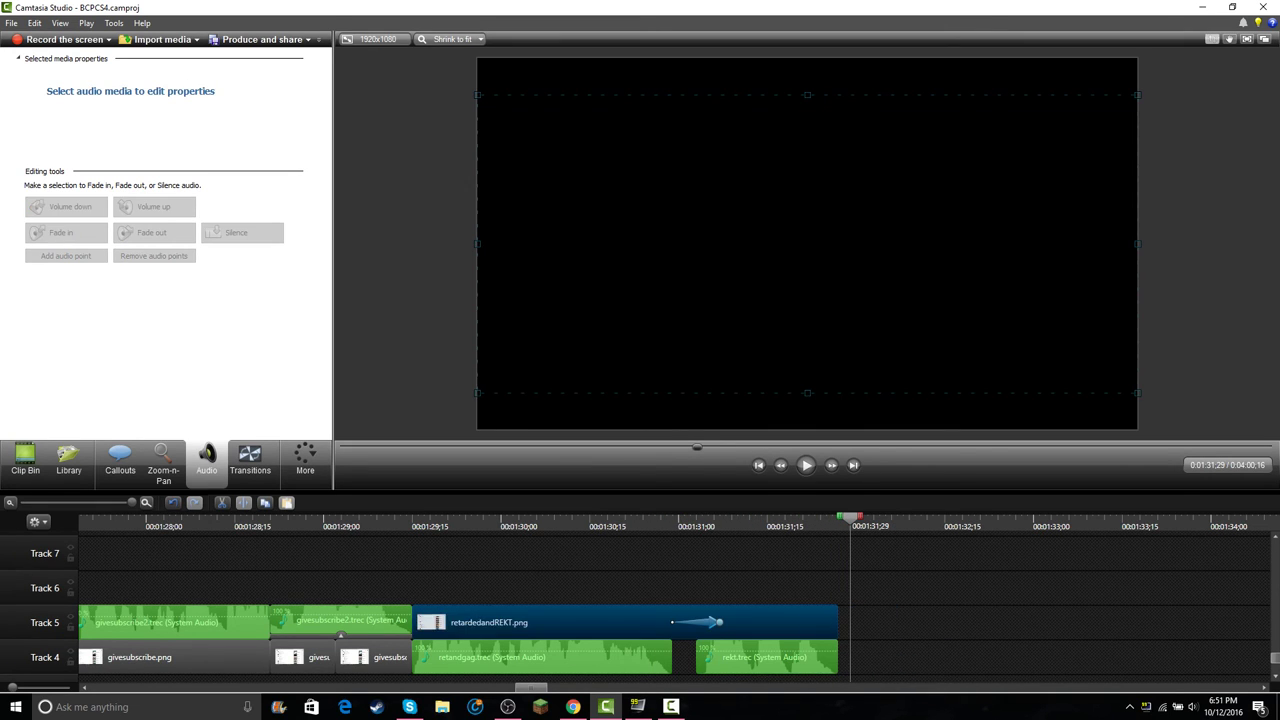
- Copy the retardedandREKT.png clip with its retandgag and rekt audio clips, and save the BCPCS4 project
click(772, 574)
mouse_move(772, 574)
mouse_down()
mouse_move(676, 631)
mouse_move(720, 631)
mouse_move(730, 609)
mouse_move(557, 668)
mouse_up()
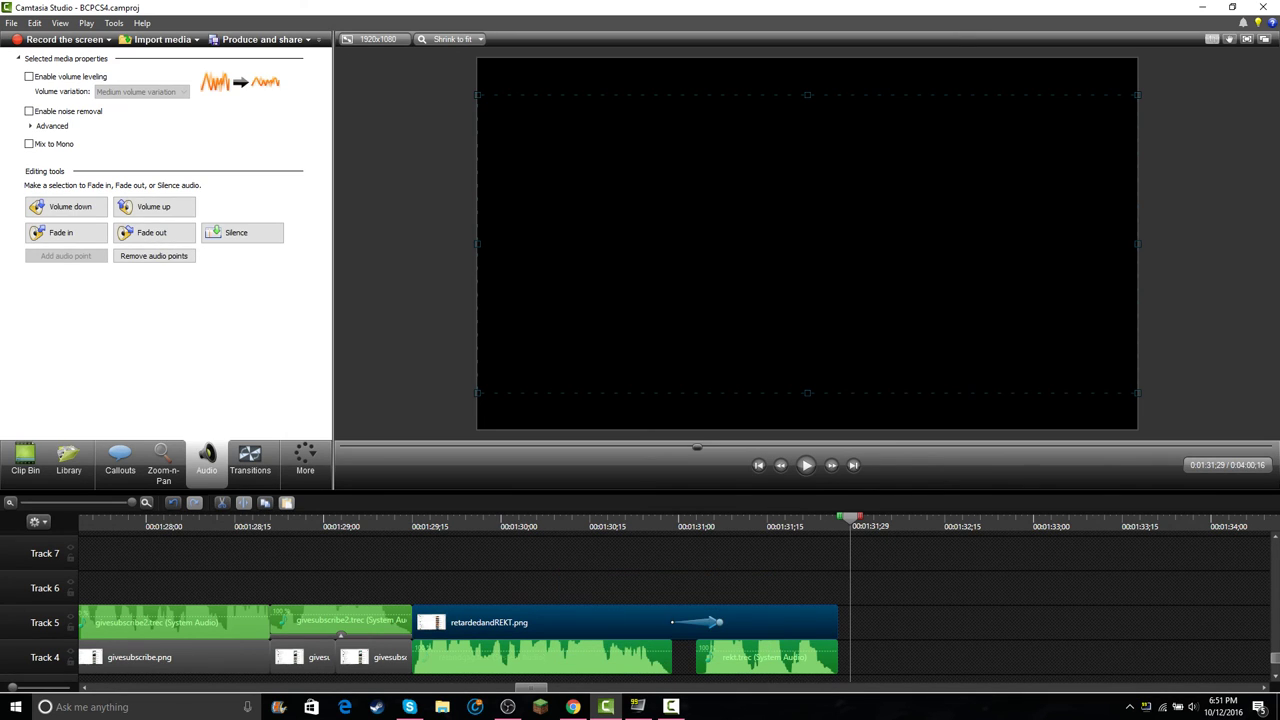
click(11, 22)
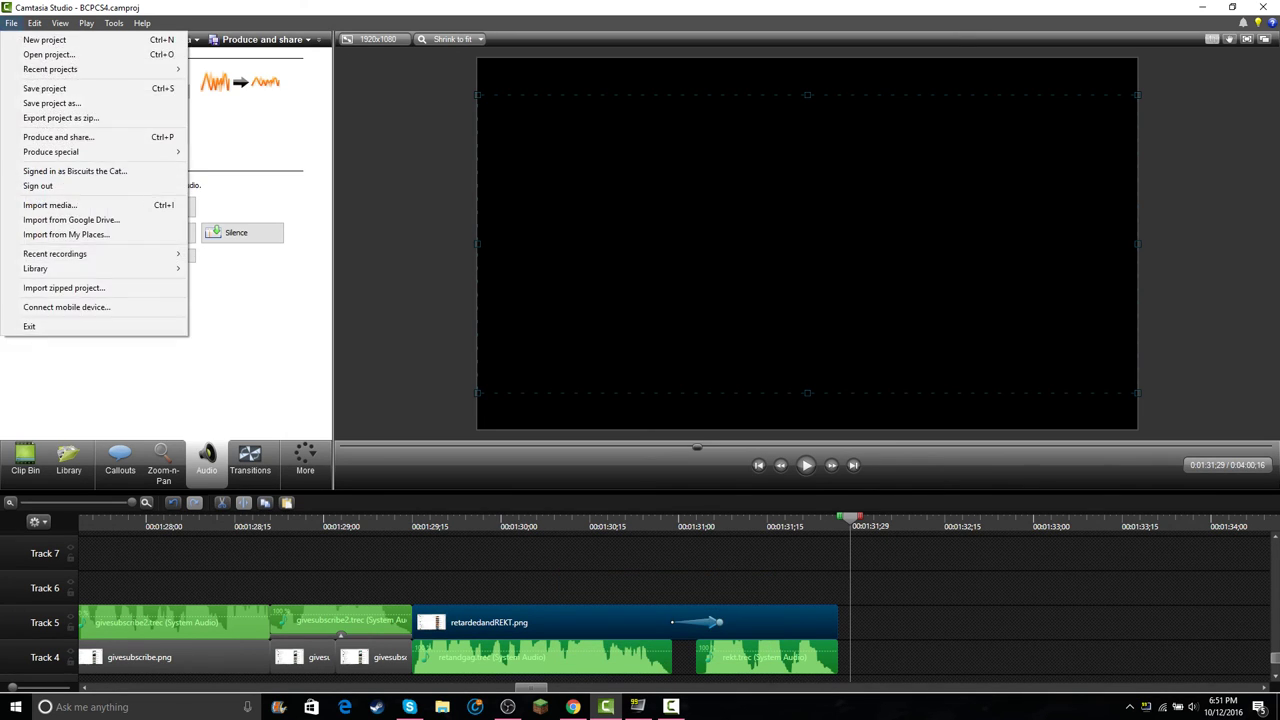
click(11, 22)
click(11, 22)
click(45, 88)
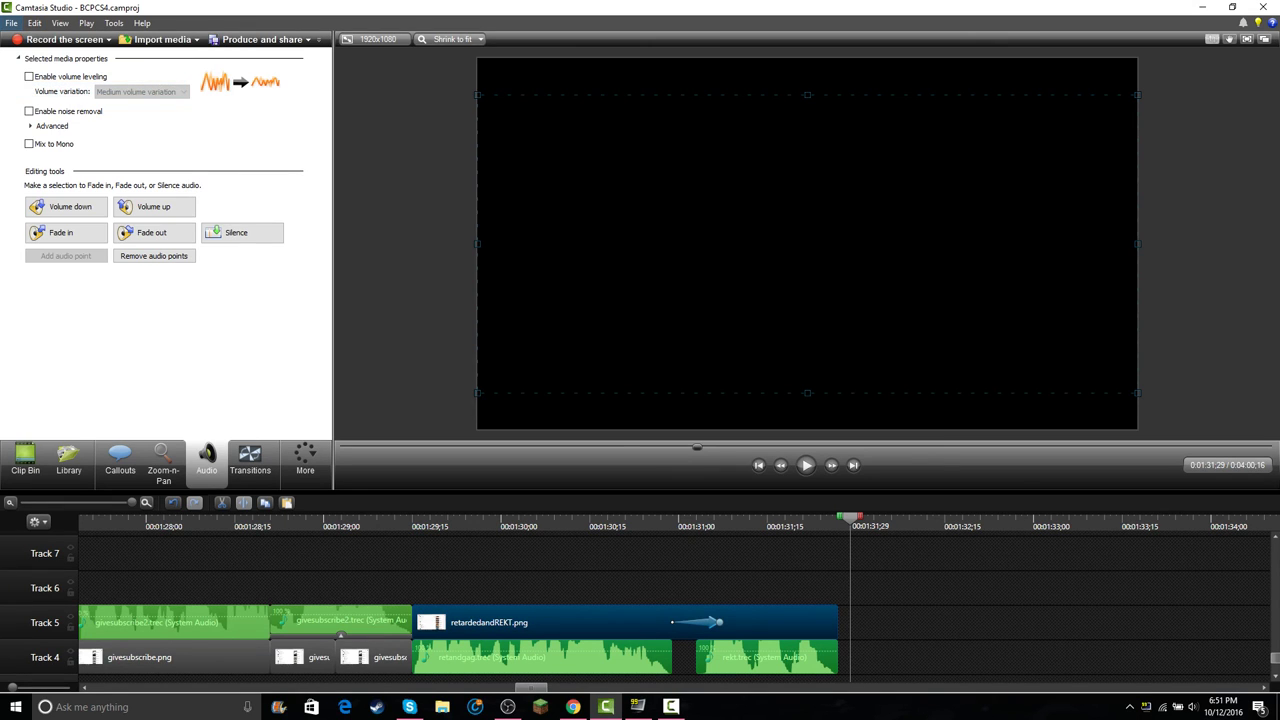
- Create a new project and paste the copied comment image and its two audio clips into the timeline
click(11, 22)
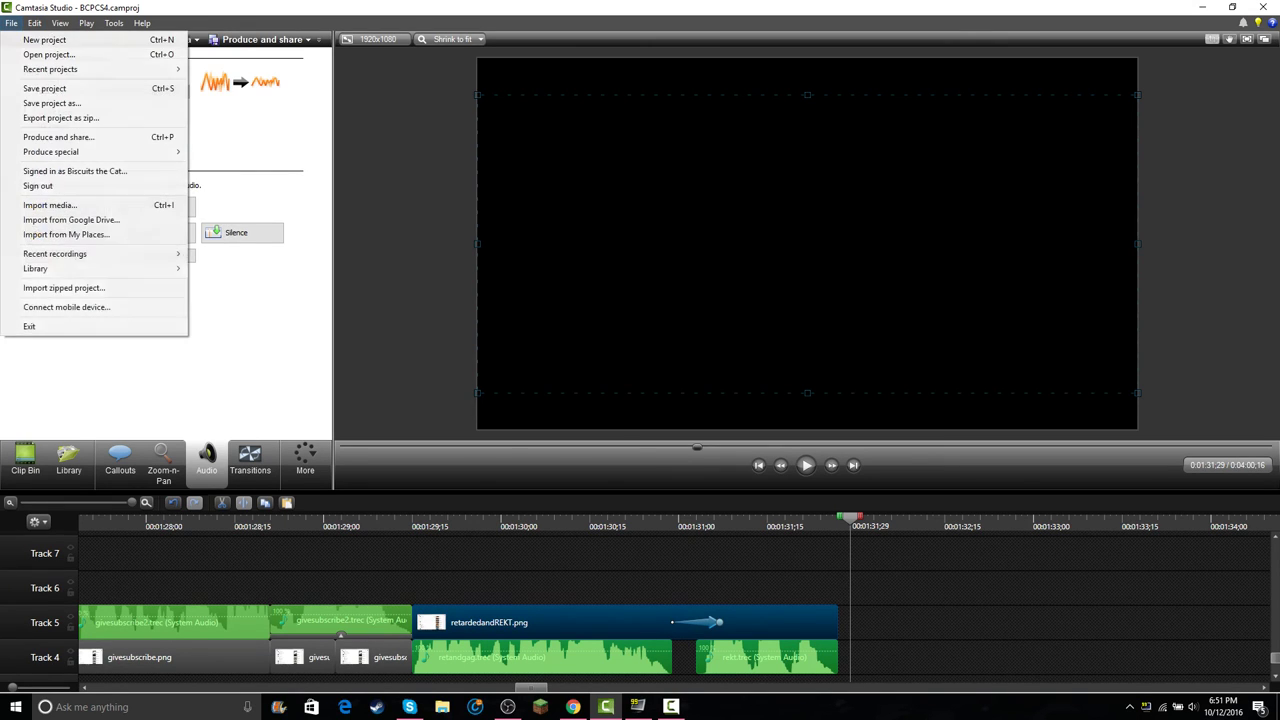
click(45, 40)
key(ctrl+v)
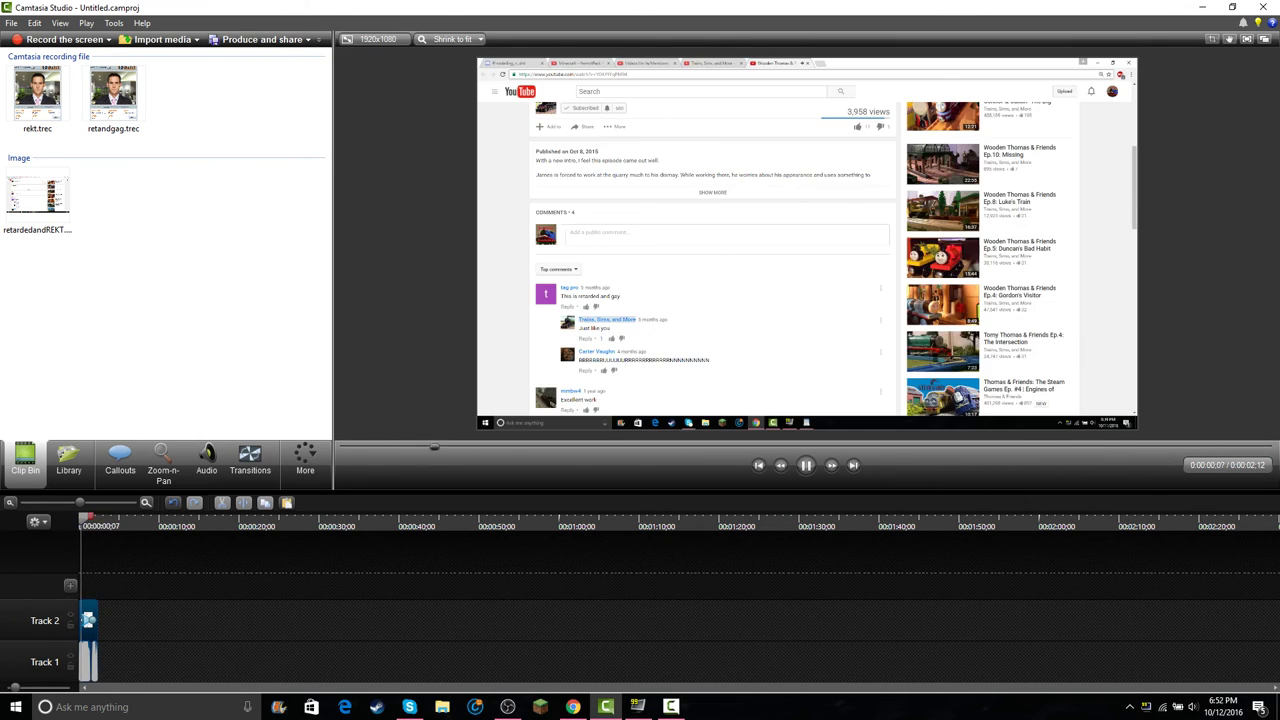
click(812, 243)
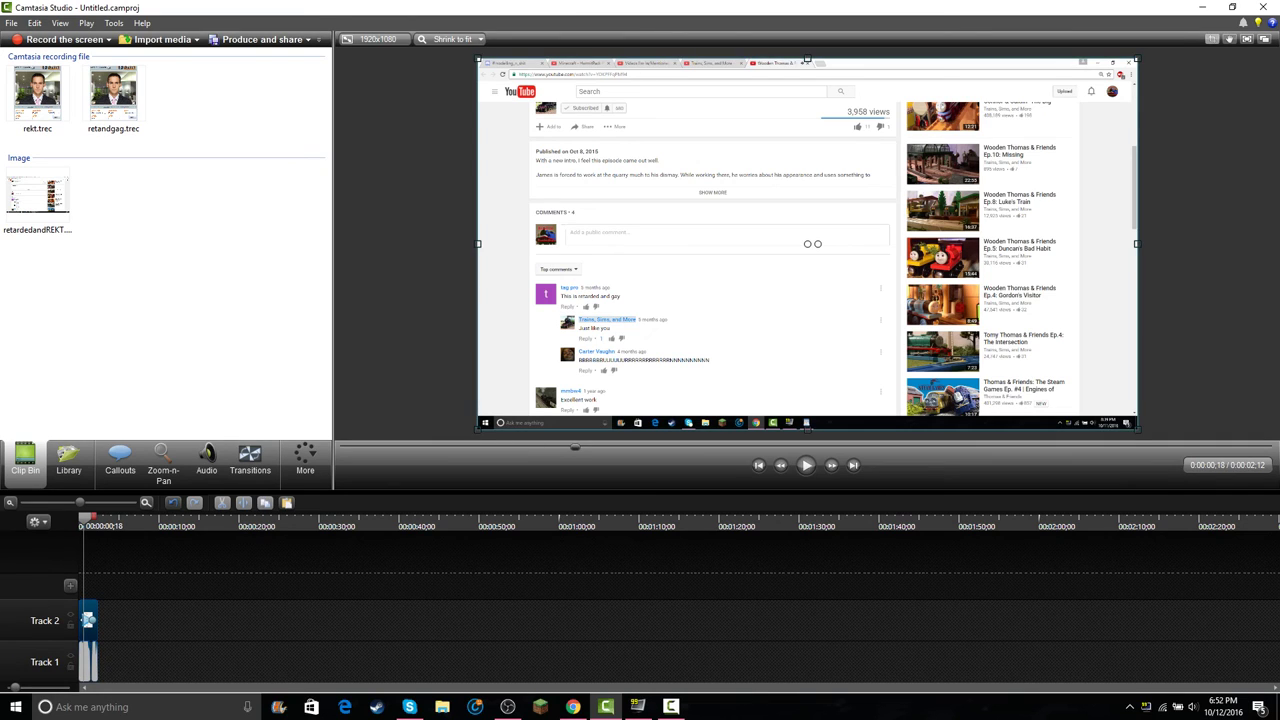
drag(806, 60, 713, 281)
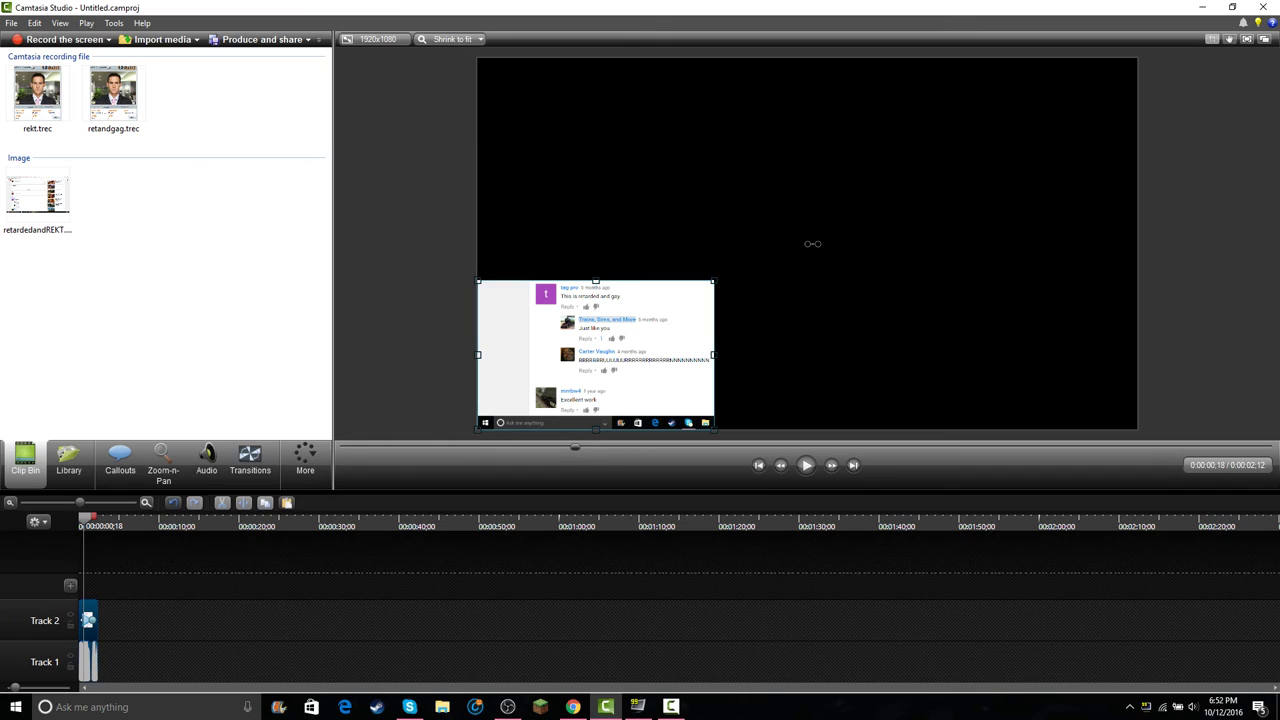
drag(596, 430, 596, 312)
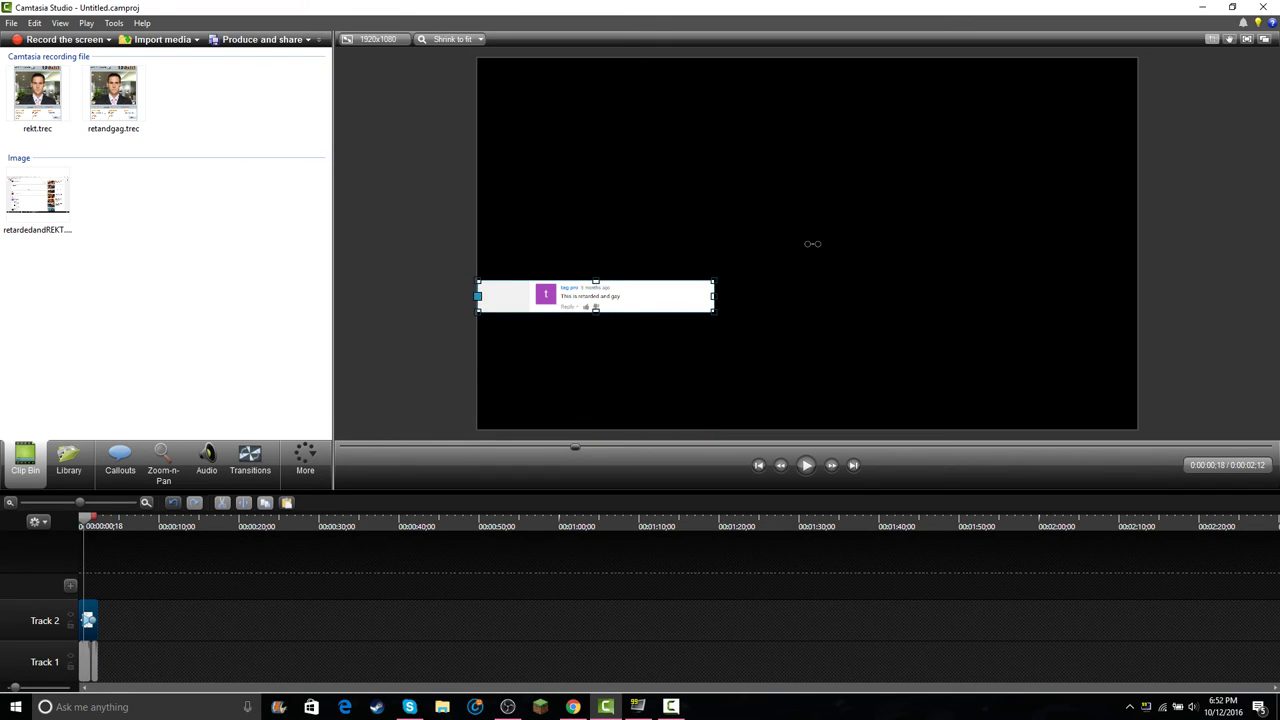
drag(478, 296, 523, 296)
drag(812, 243, 757, 85)
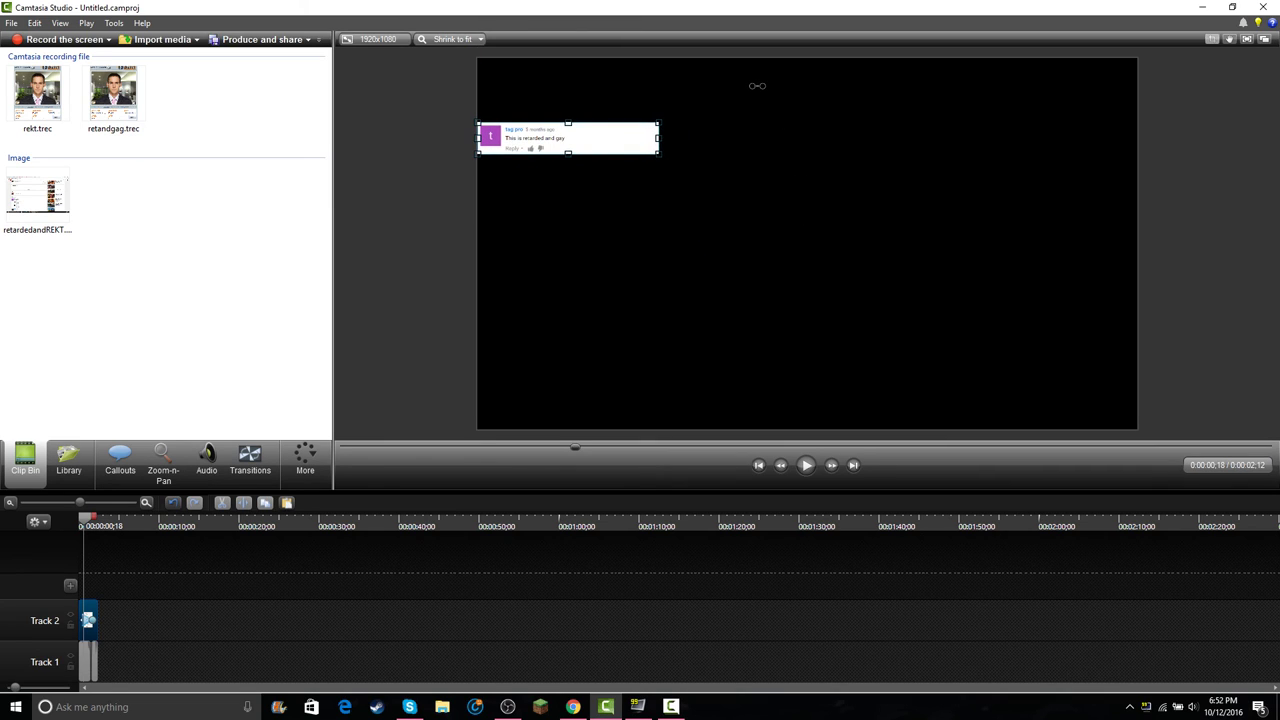
drag(658, 137, 580, 137)
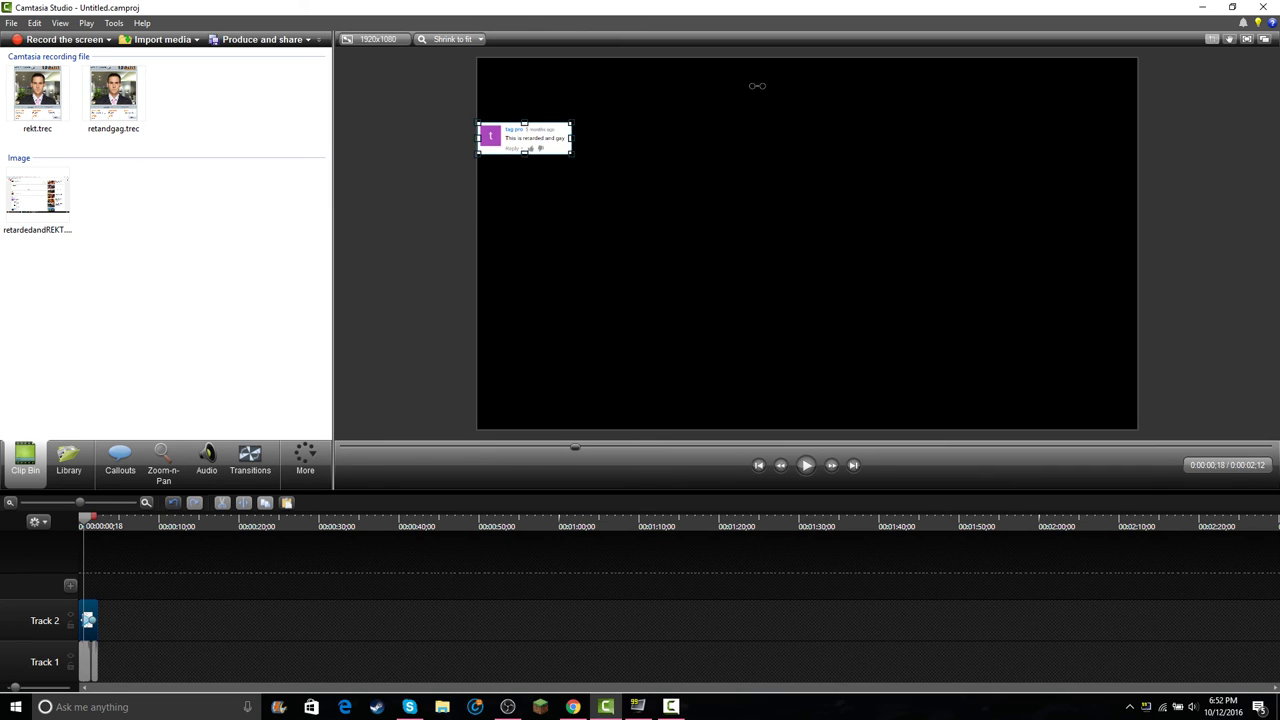
- Enlarge the cropped comment image to the full canvas width and centre it on the canvas
drag(571, 154, 1137, 347)
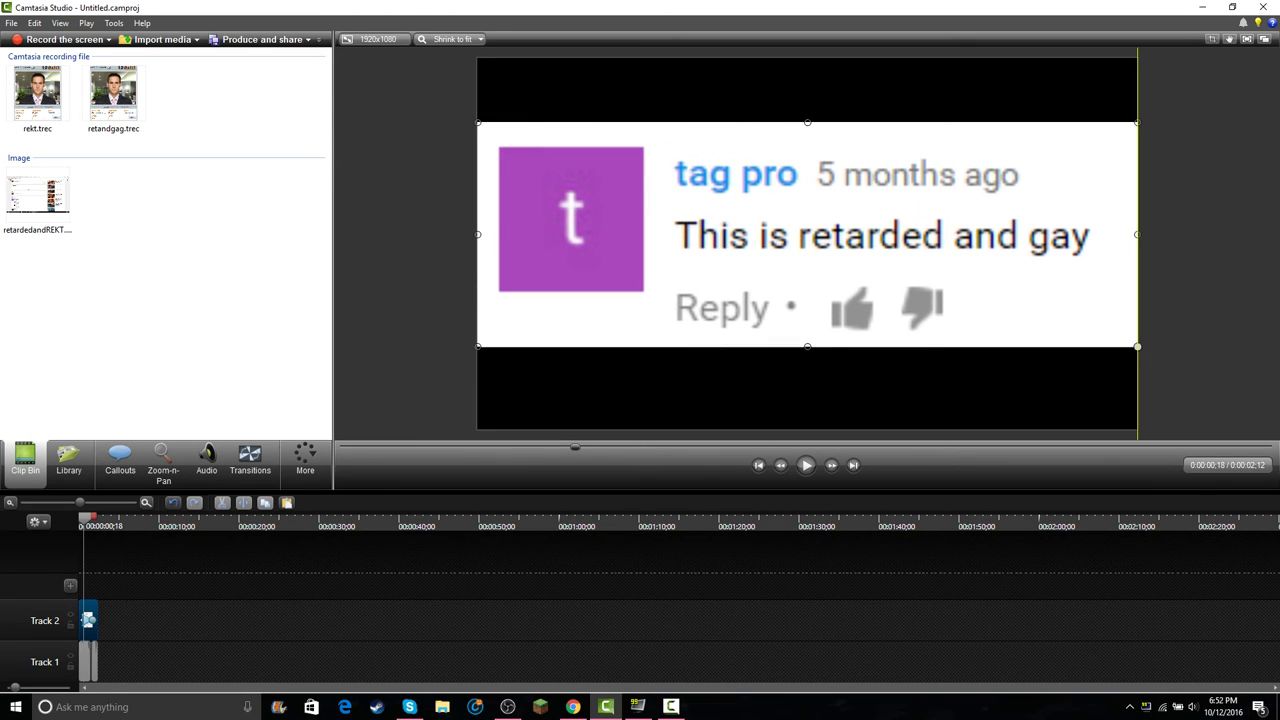
drag(900, 260, 897, 267)
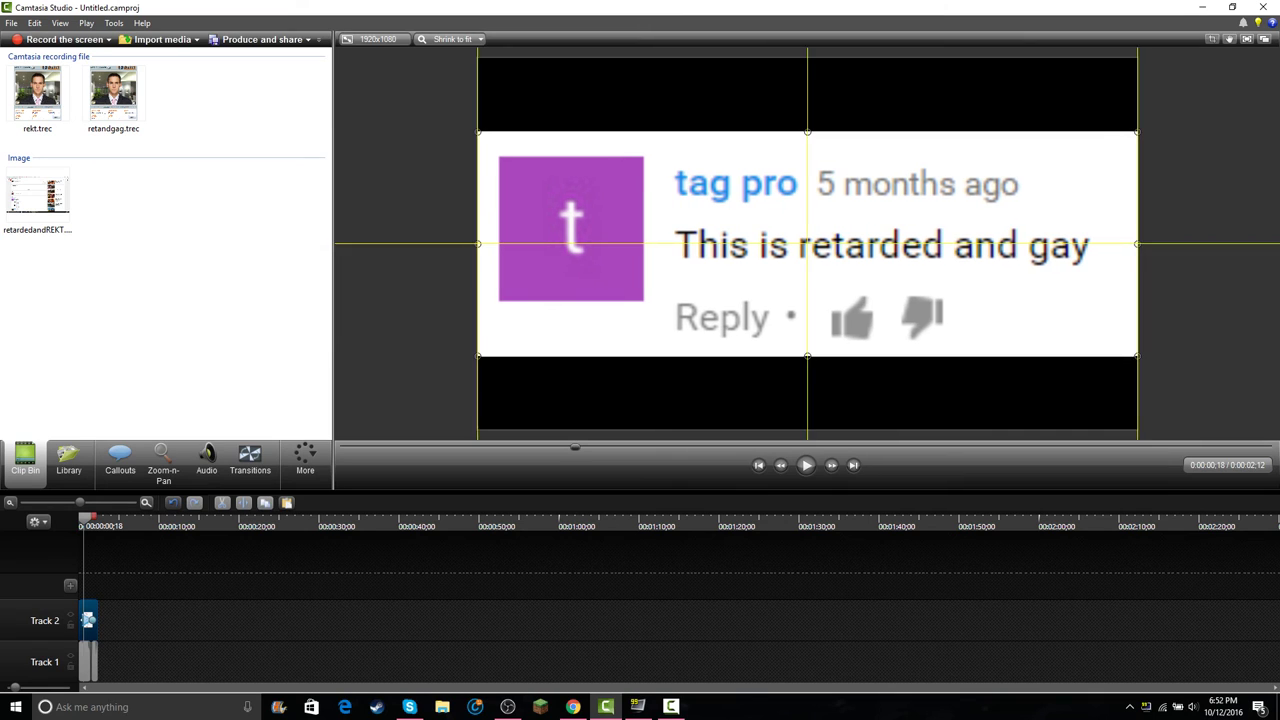
- Switch to the browser and check the chat on the YouTube live dashboard
click(573, 706)
click(70, 10)
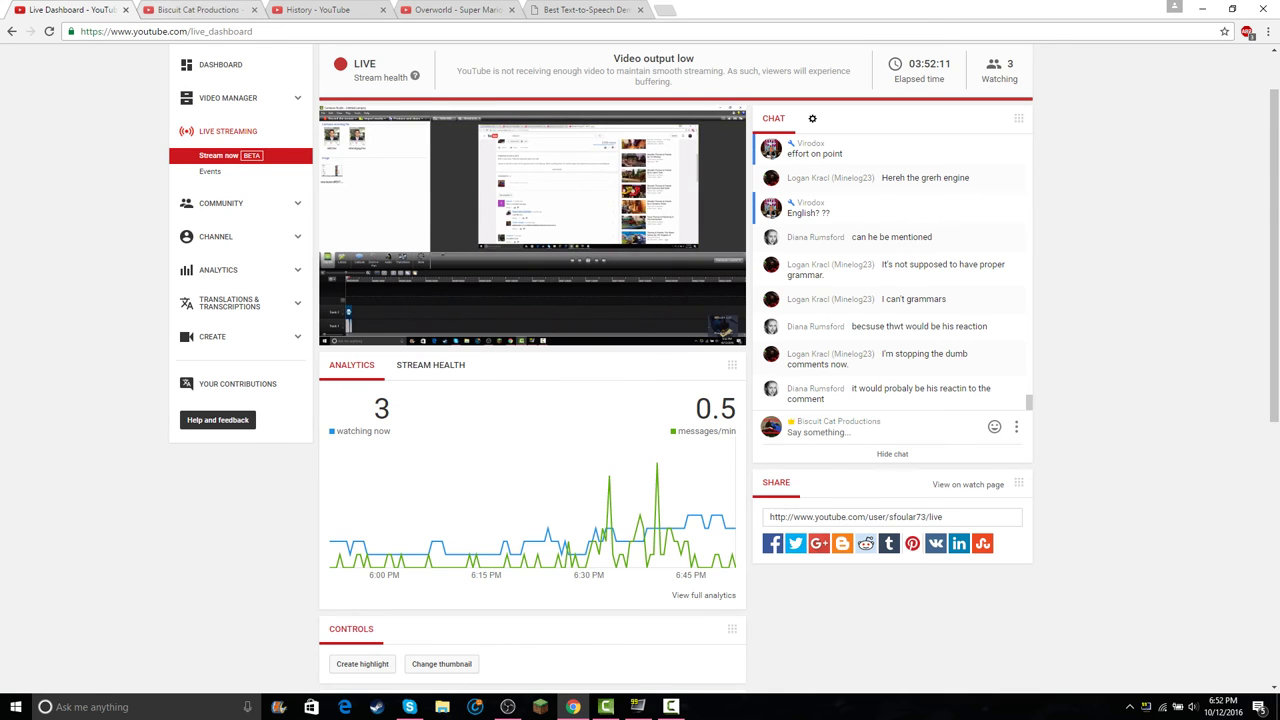
- Search YouTube for "you know what i'm saying eminem" and play the second result, the 0:59 Weird Al clip
key(ctrl+2)
key(ctrl+3)
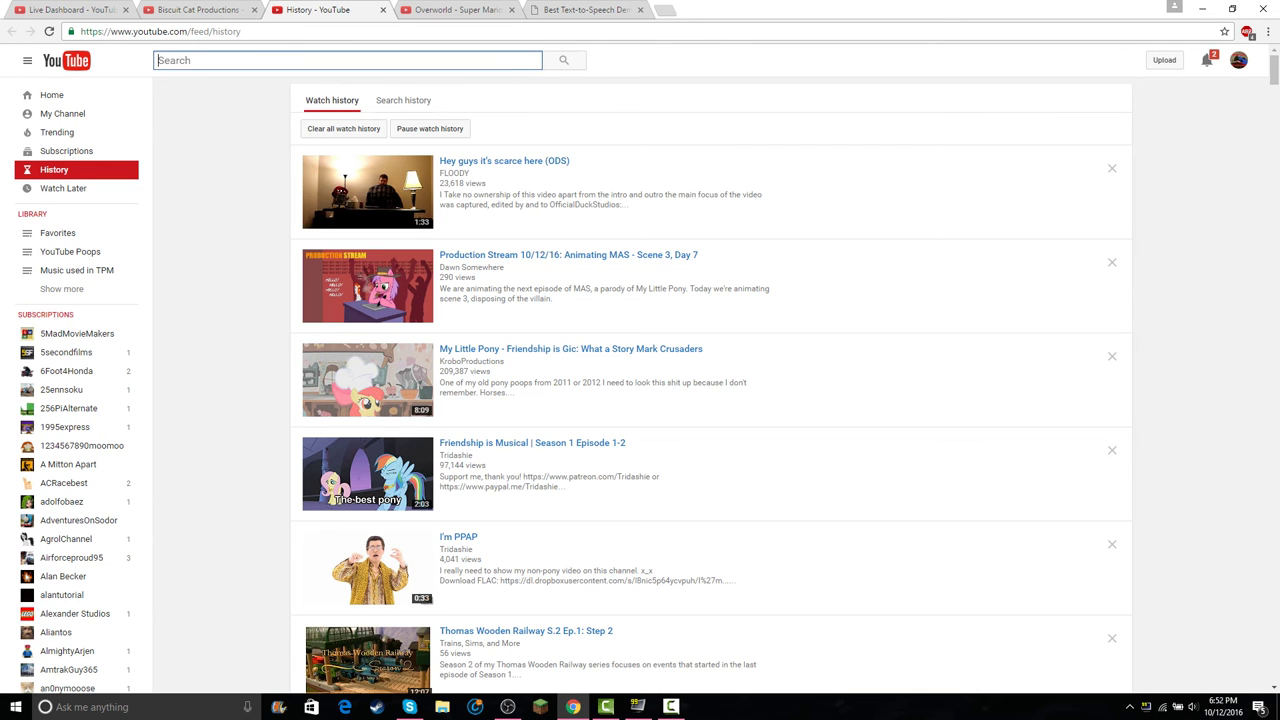
text(you know what im saying)
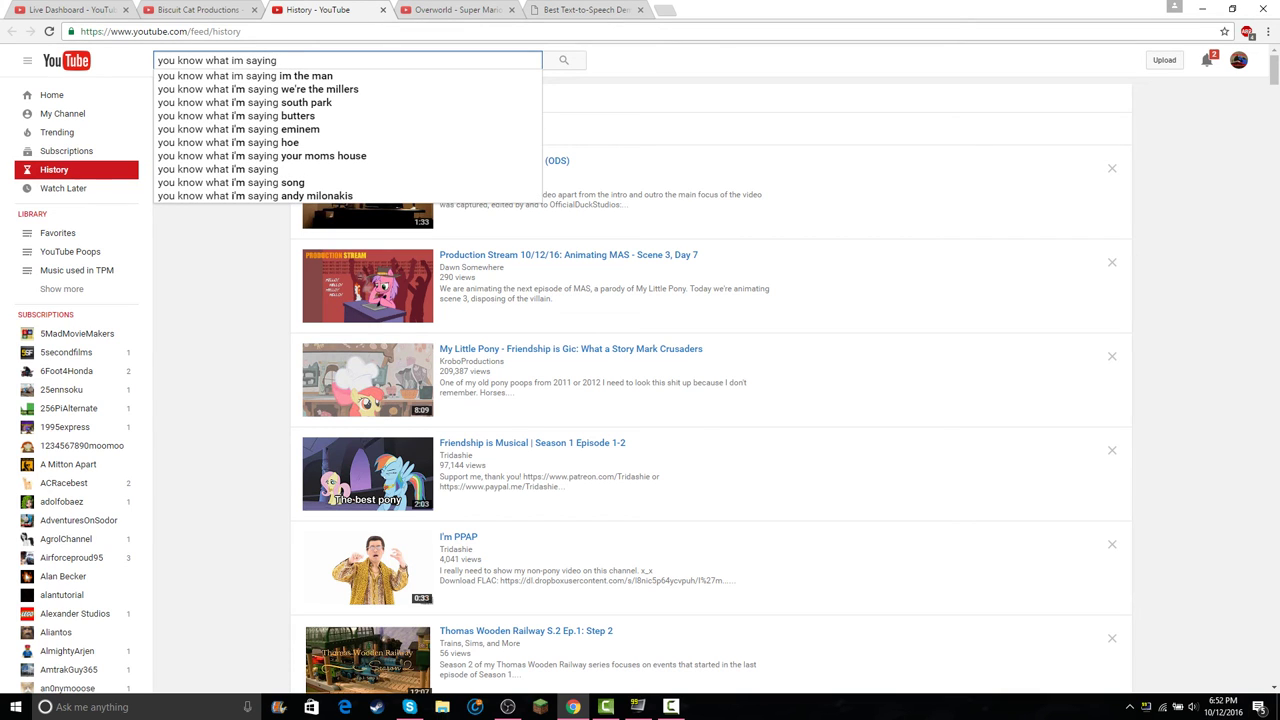
key(Down)
key(Down)
key(Down)
key(Down)
key(Down)
key(Return)
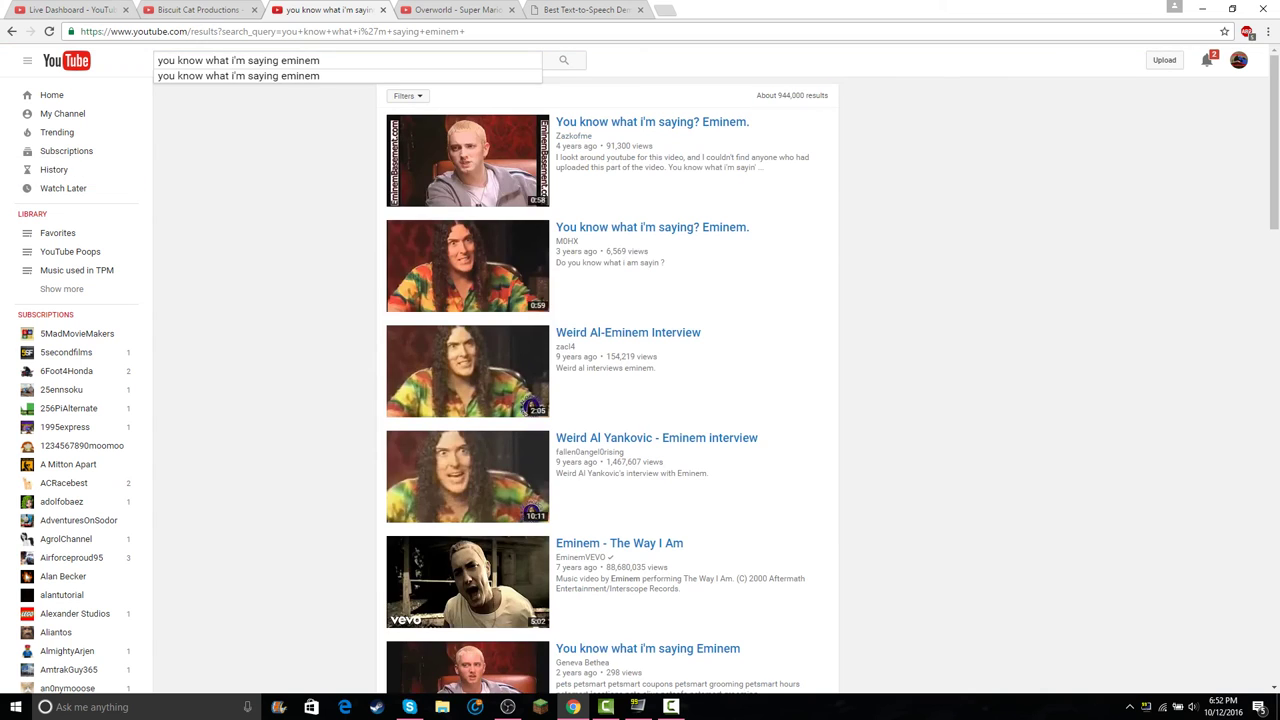
click(468, 266)
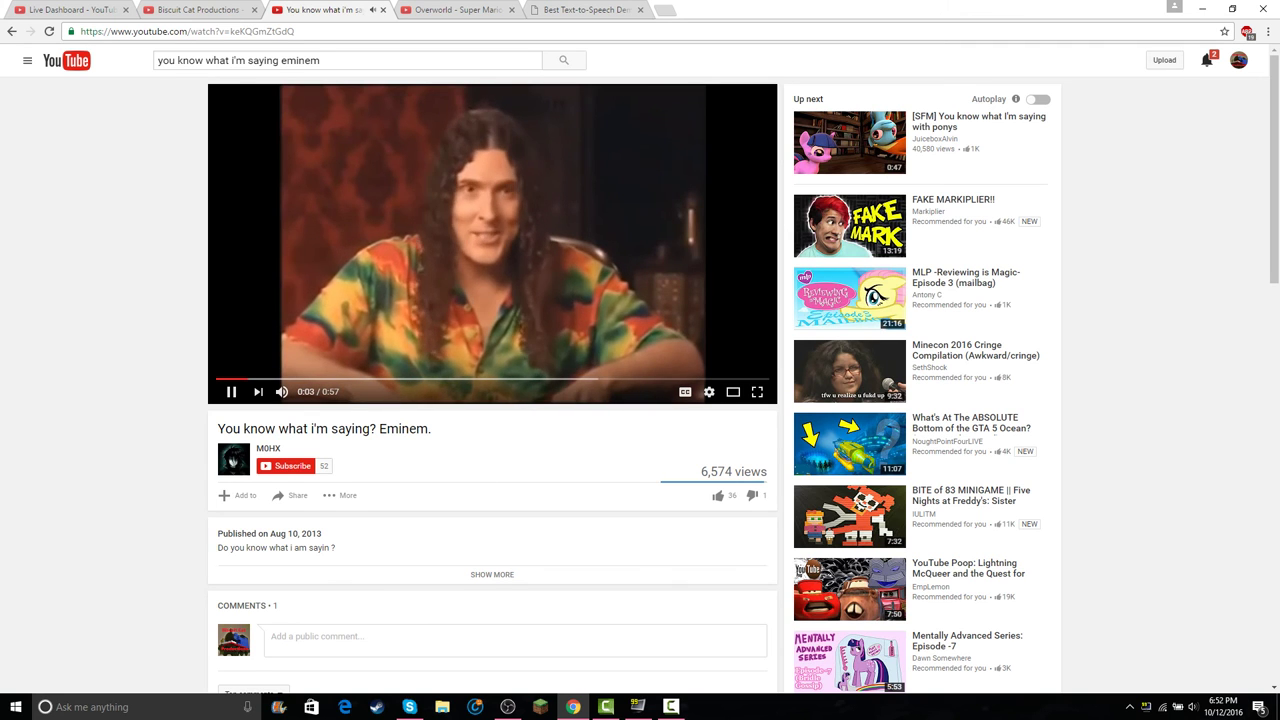
- Read the comment notification about the Super Mario Bros. 2 overworld music video, and close the notifications
click(1207, 60)
click(1130, 144)
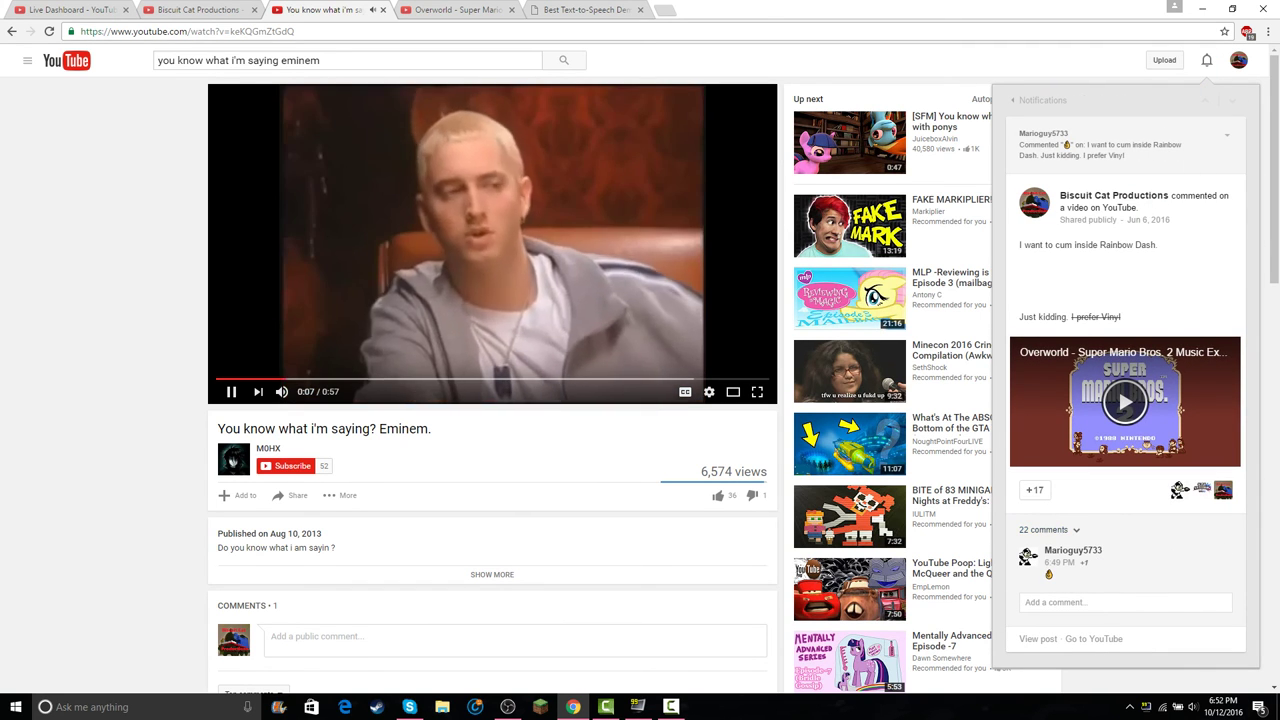
click(1207, 60)
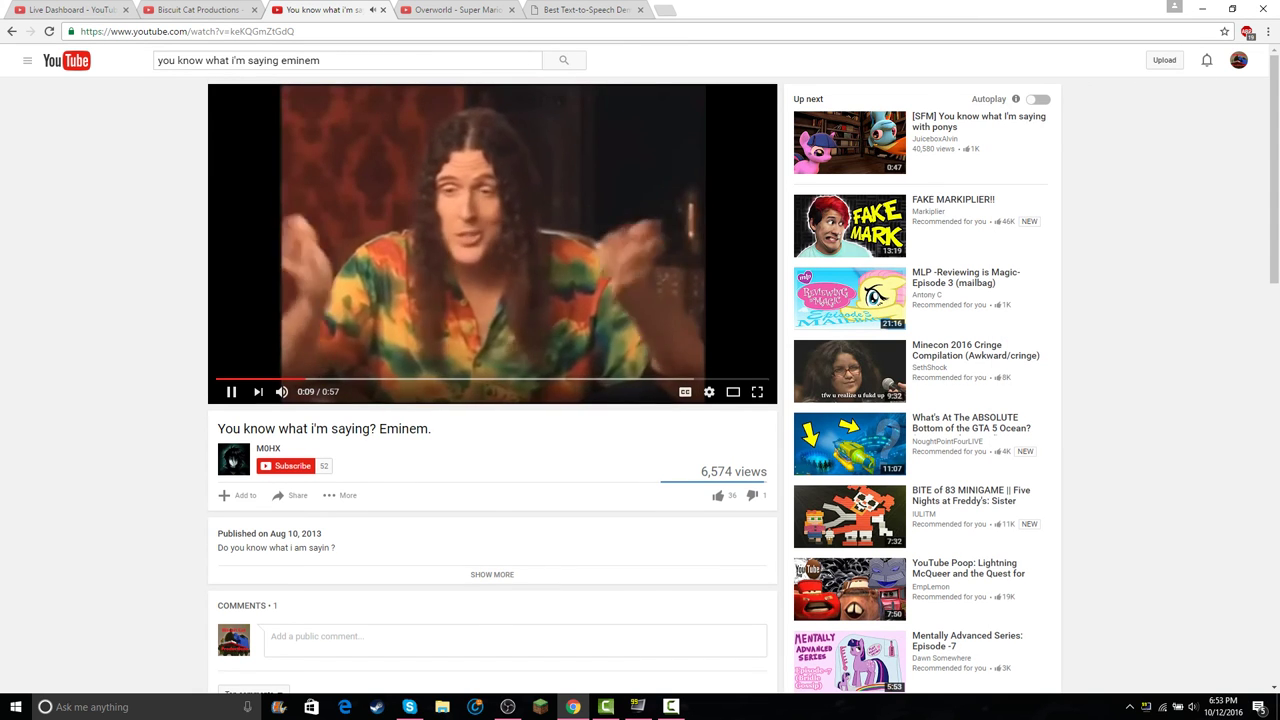
scroll(640, 390, down, 3)
scroll(640, 385, up, 2)
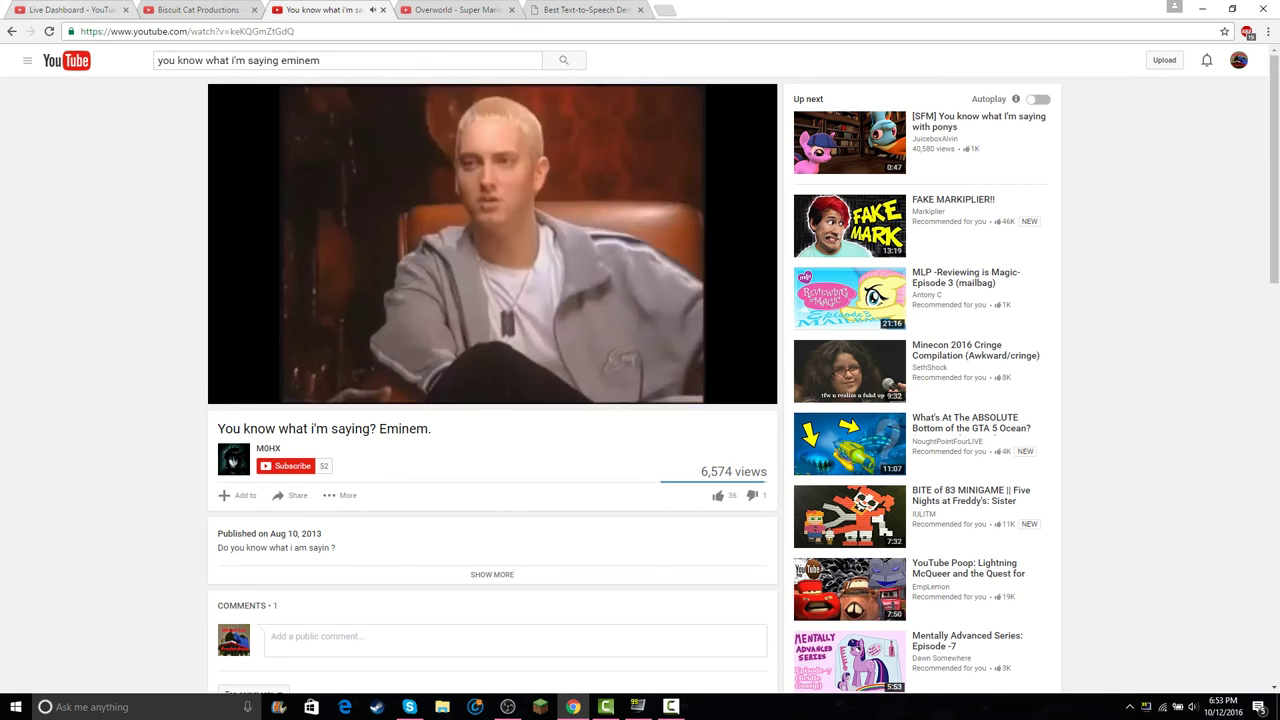
- Check the live dashboard chat and watch the rest of the Eminem interview clip in full screen
click(72, 10)
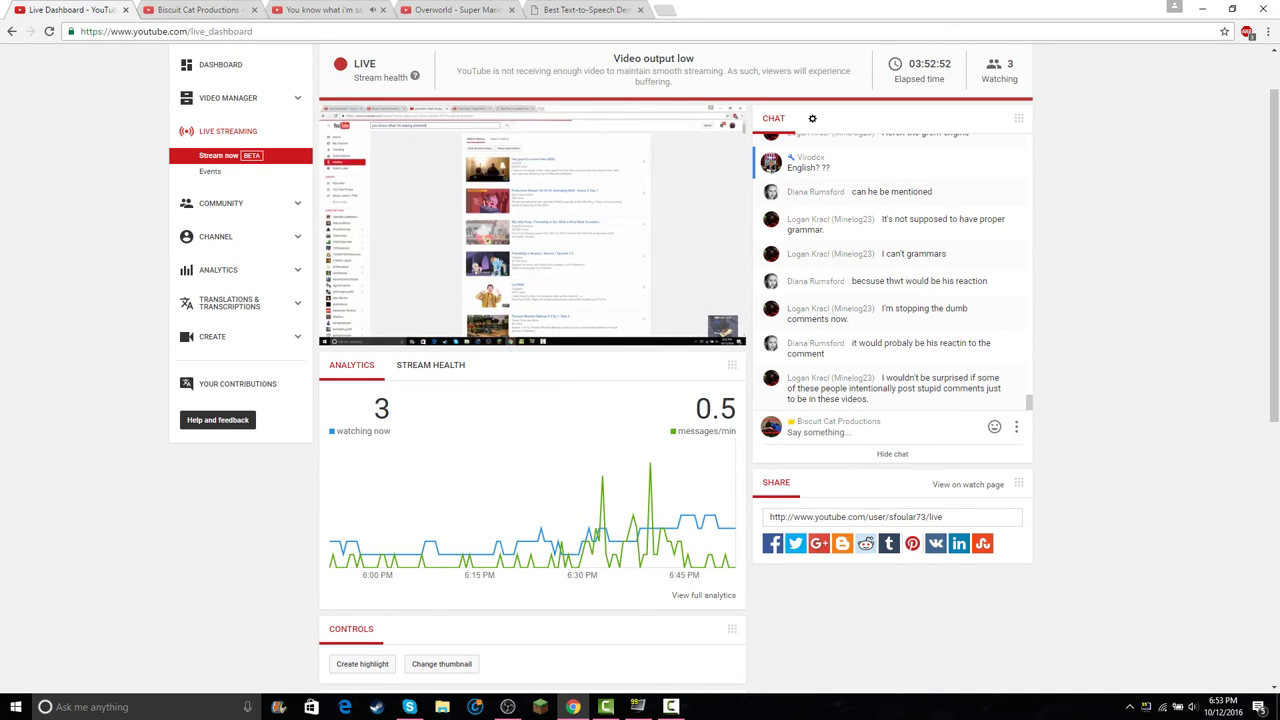
key(ctrl+3)
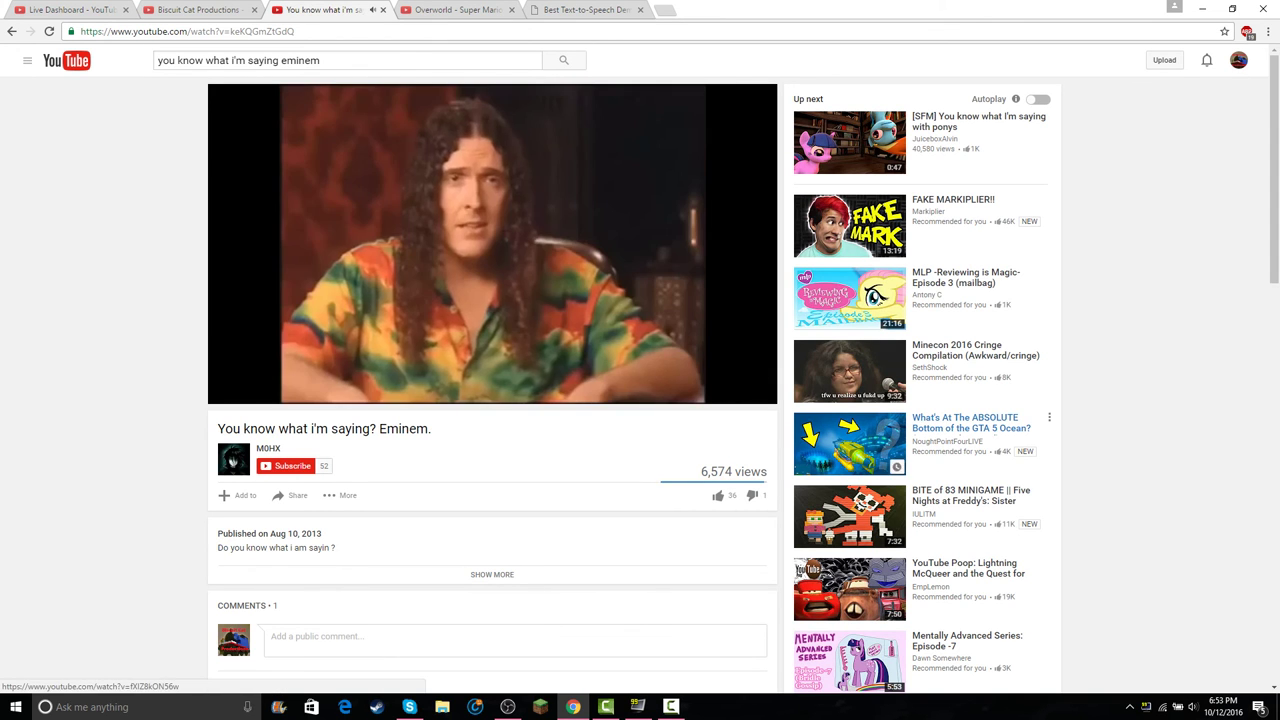
key(f)
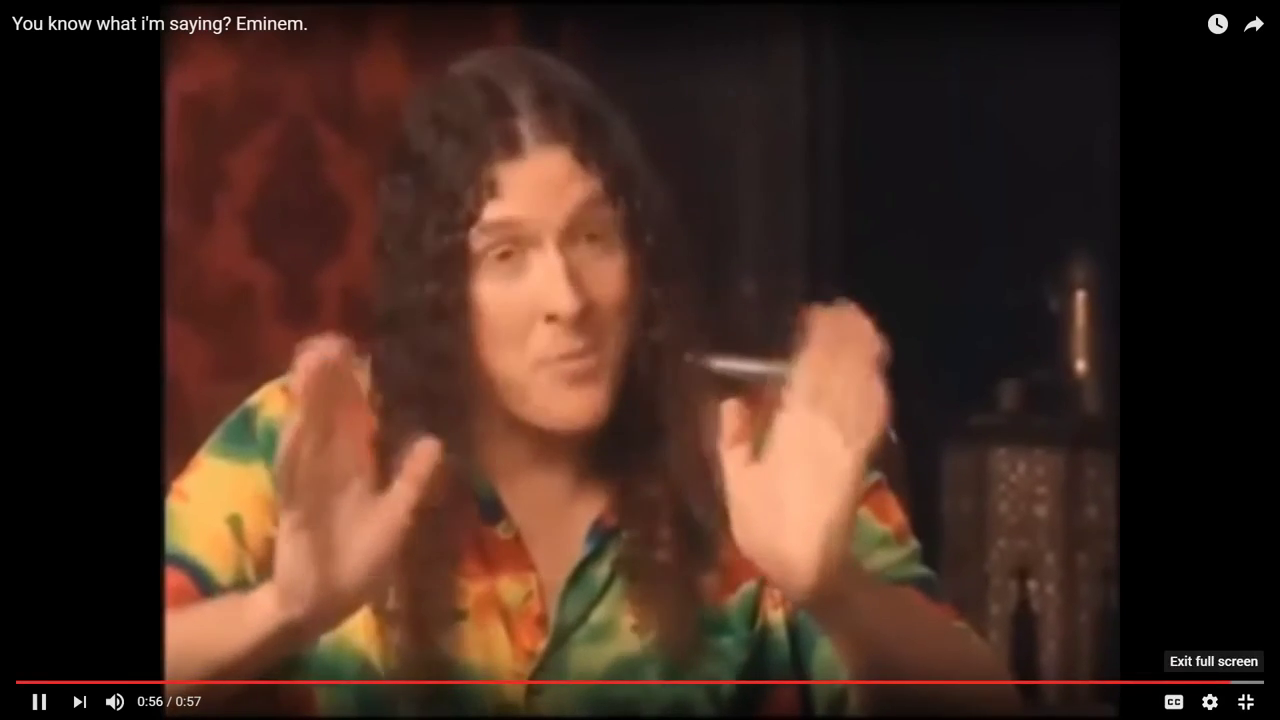
click(1251, 700)
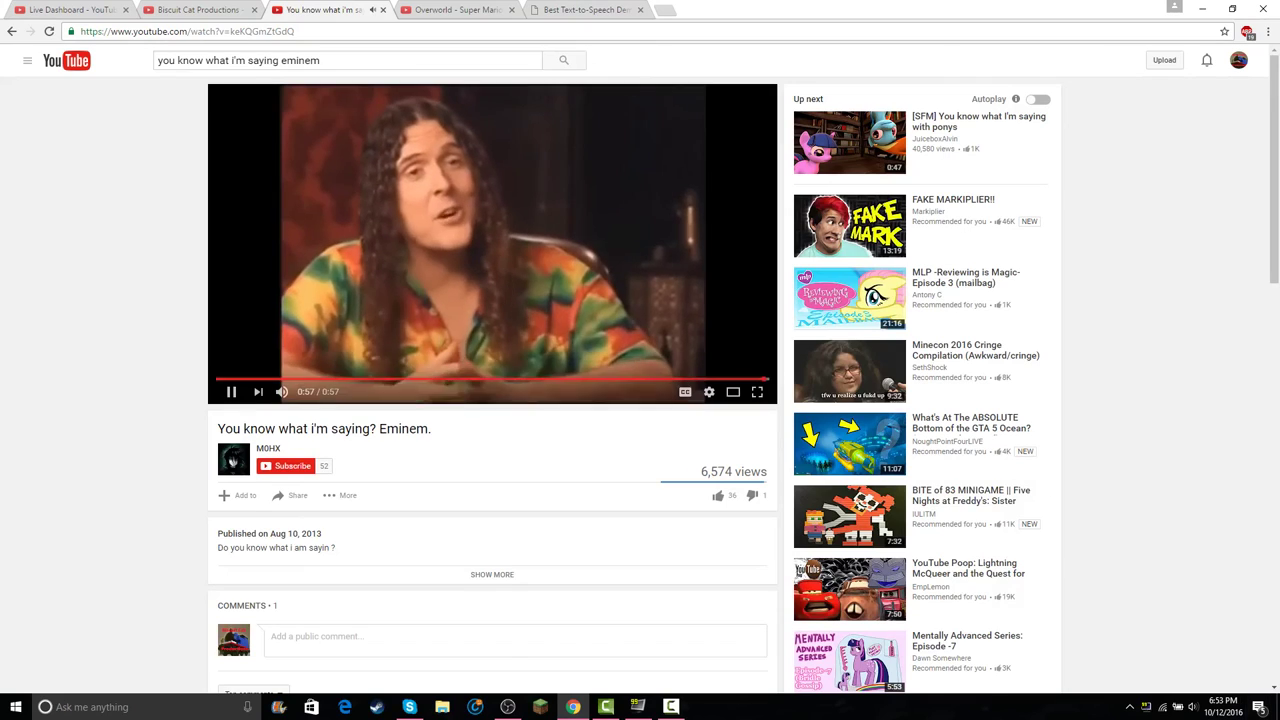
click(73, 10)
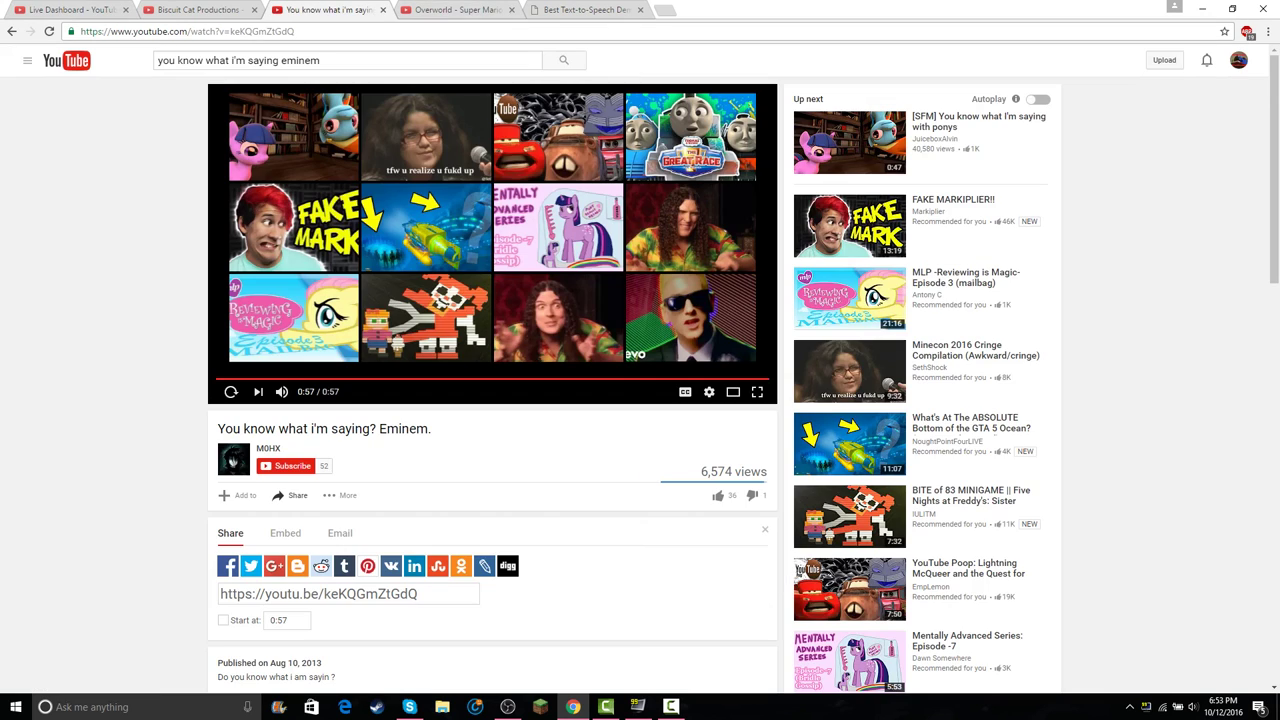
key(ctrl+3)
- Switch to Camtasia Studio and preview the comment section from the start of the timeline
key(alt+Tab)
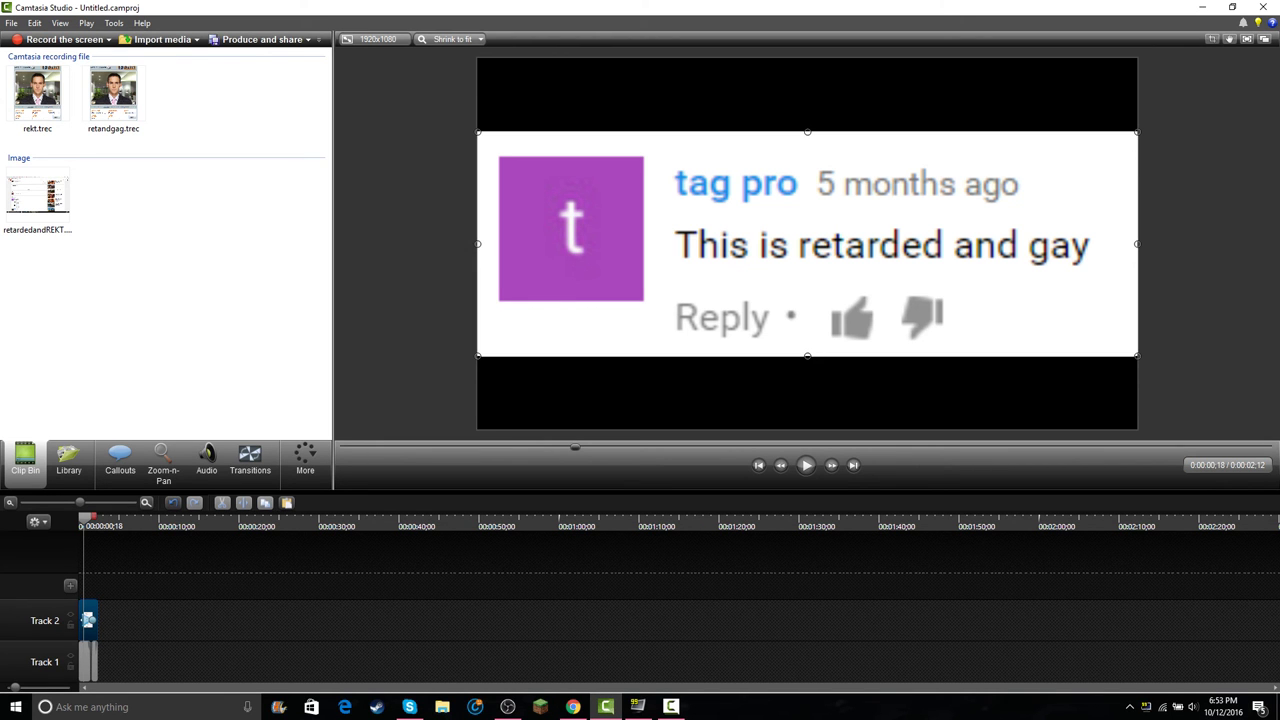
key(ctrl+Home)
key(space)
scroll(680, 610, up, 5)
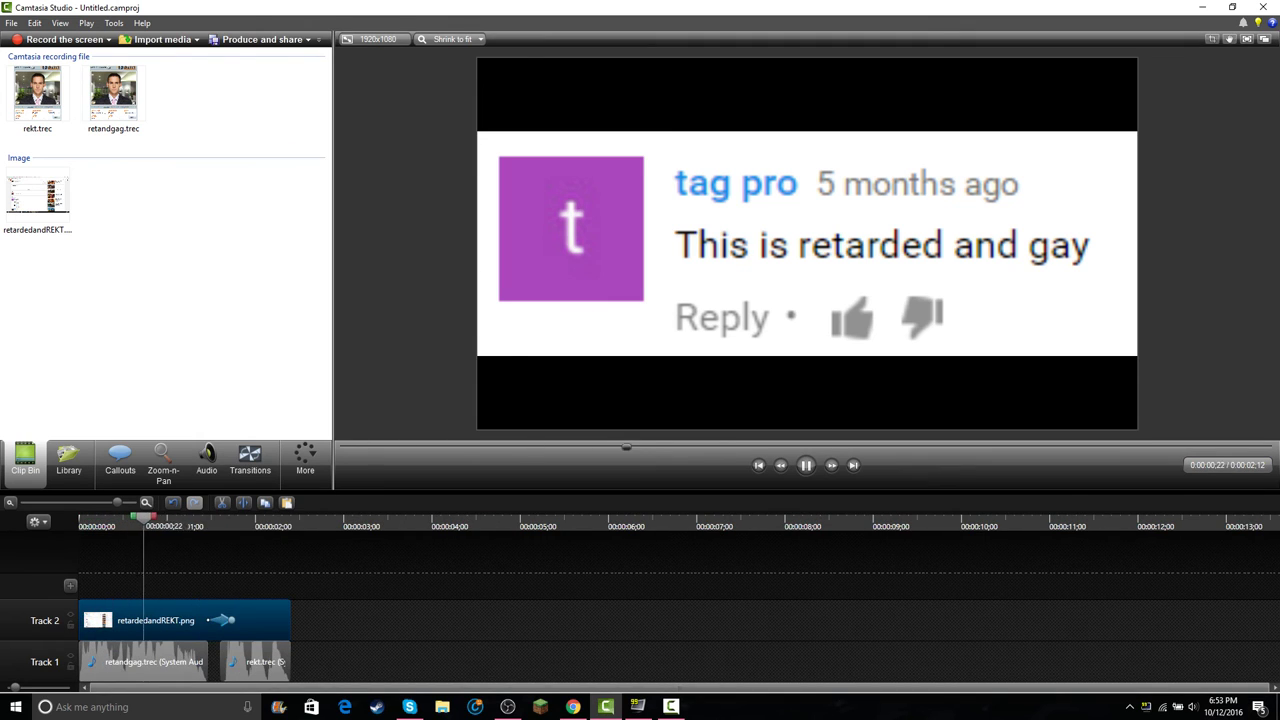
key(space)
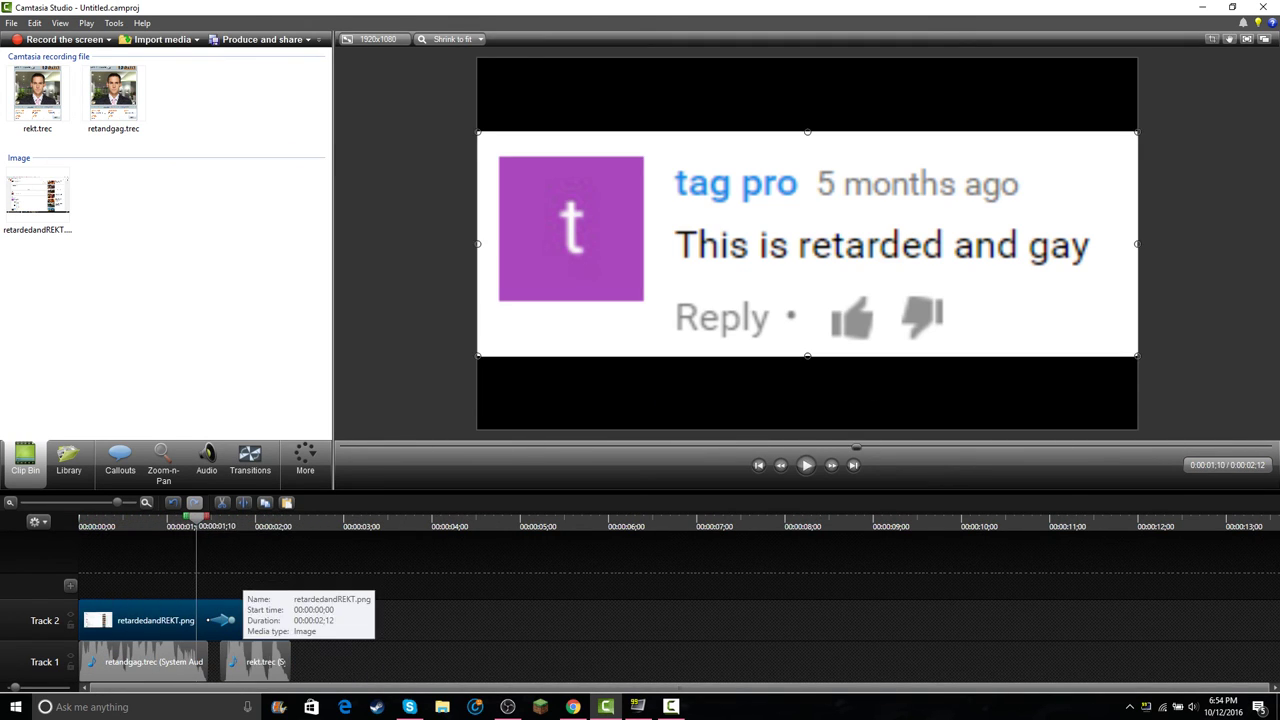
key(space)
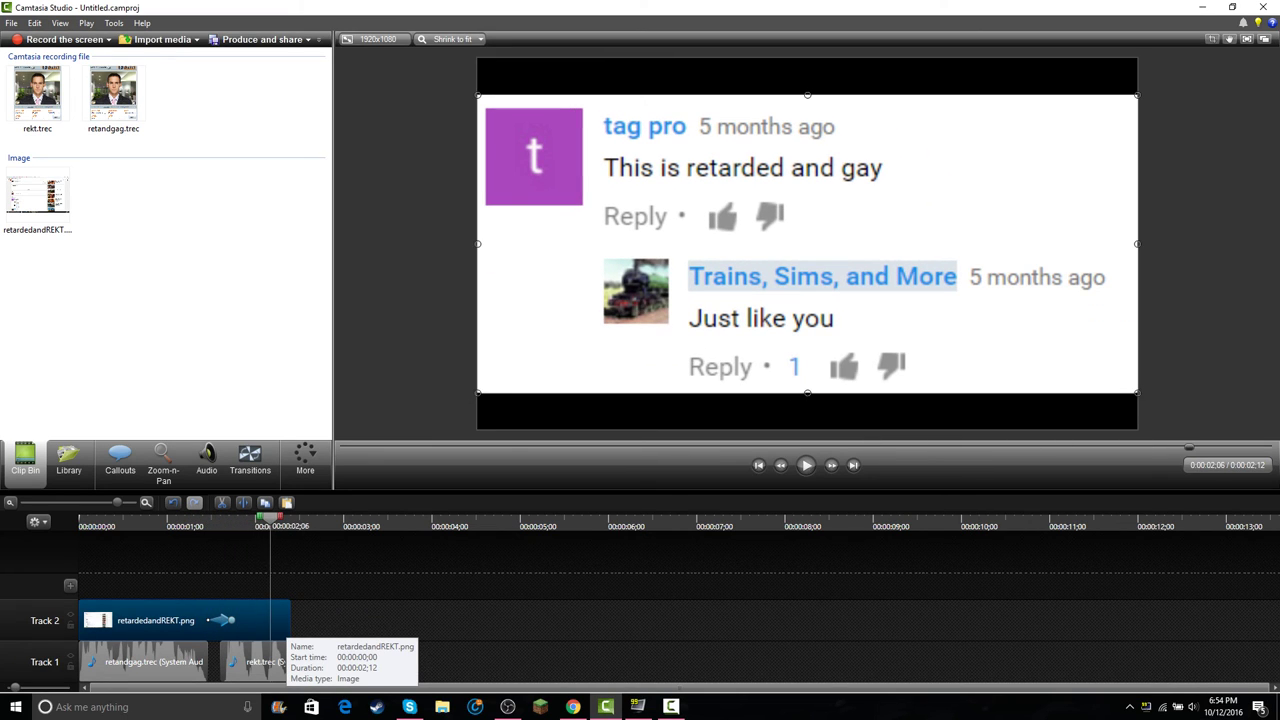
- Extend the comment image on Track 2 to end at about 0:00:02;19 and replay the section
drag(289, 625, 310, 625)
key(space)
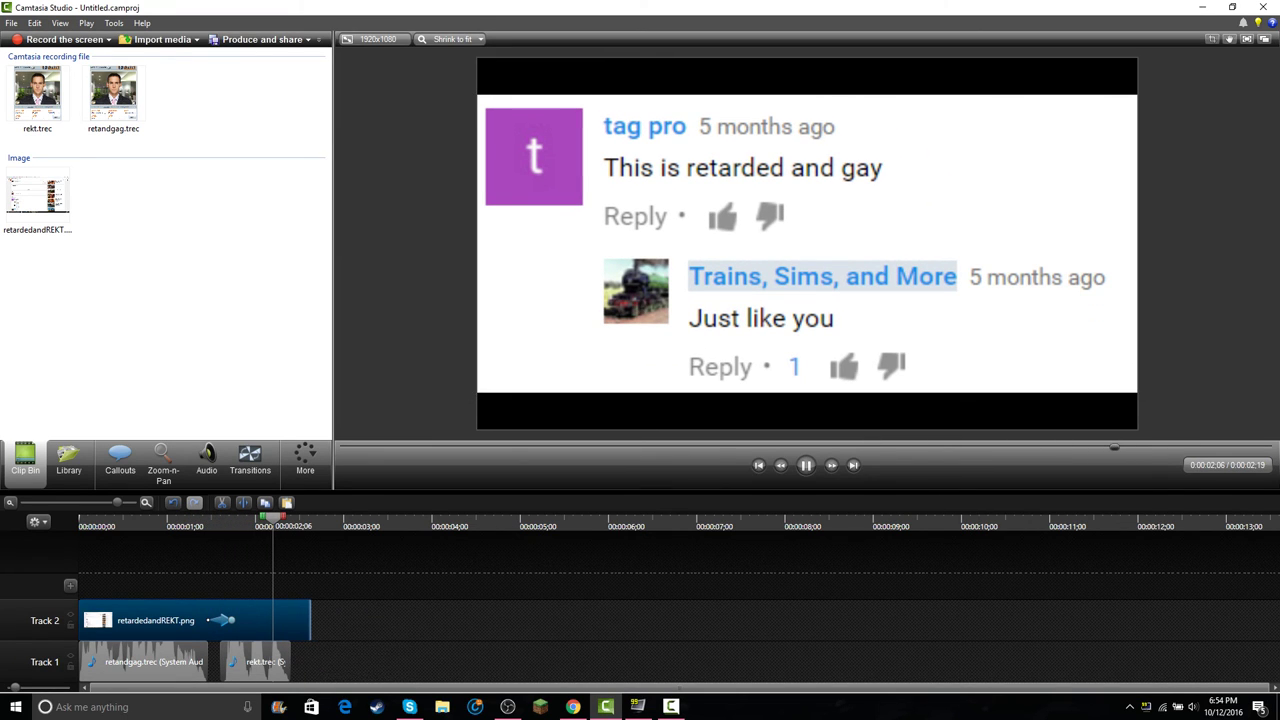
key(space)
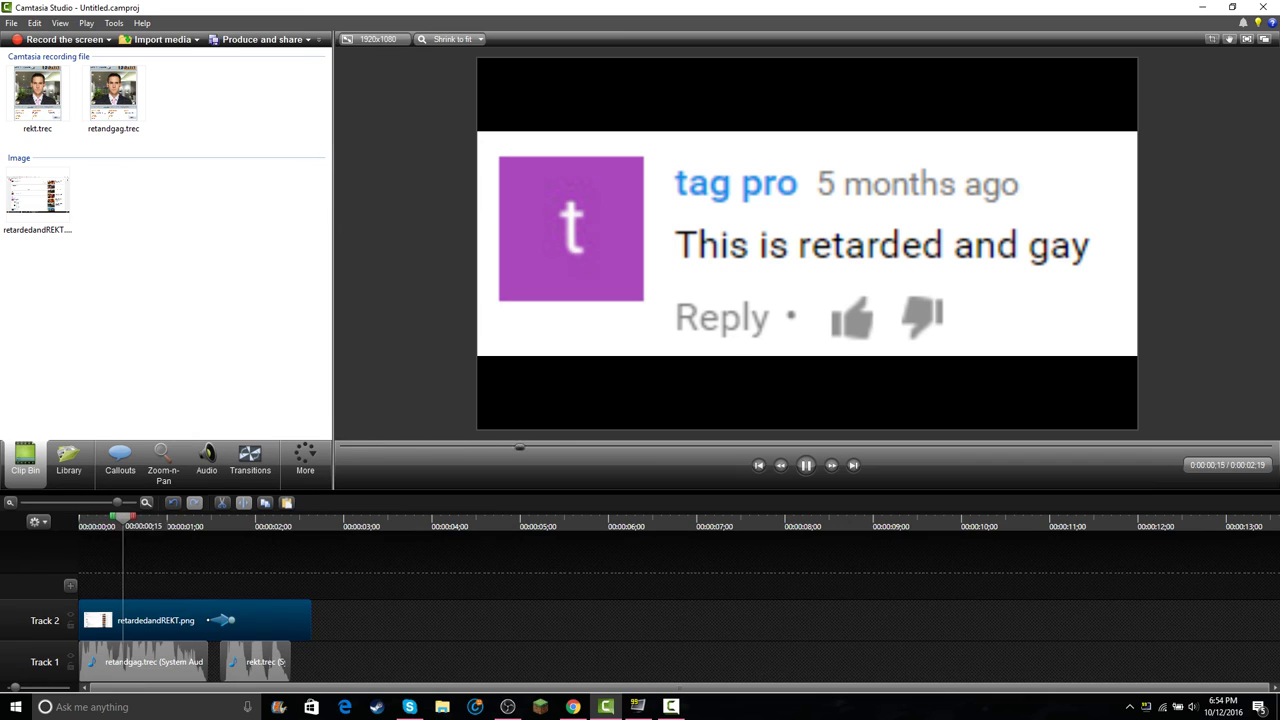
key(space)
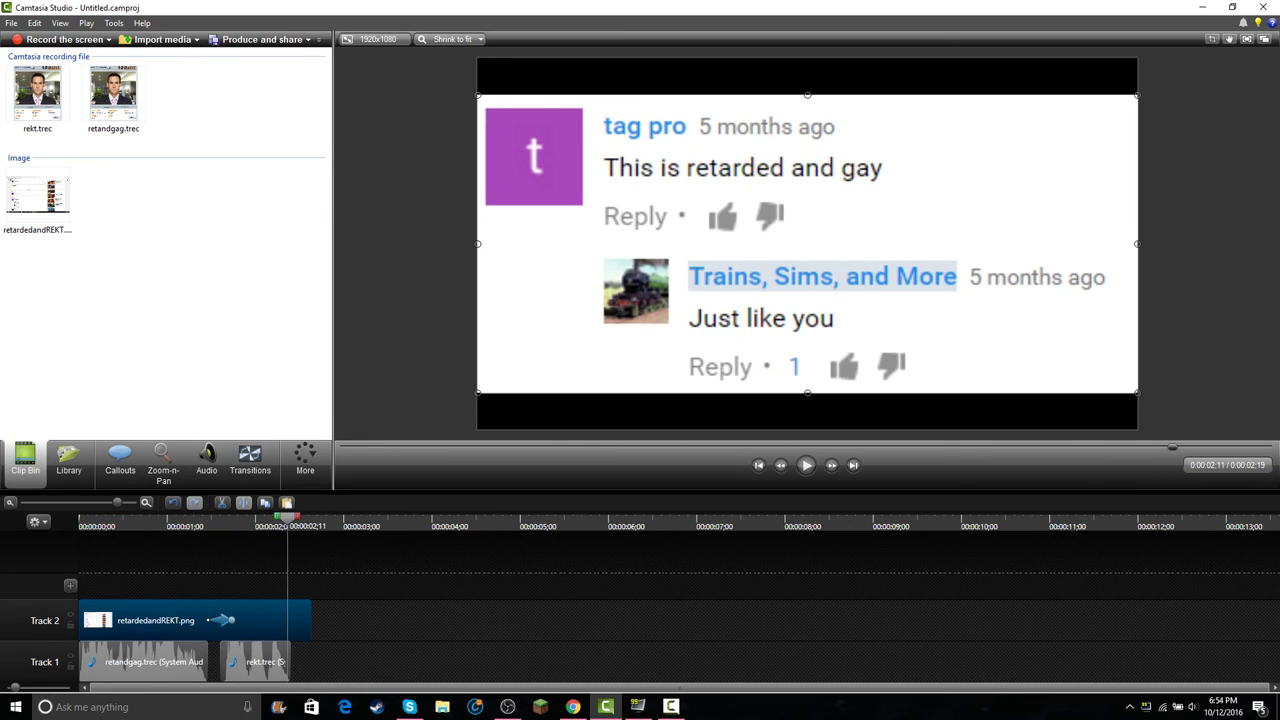
- Shift the rekt.trec audio clip slightly later on Track 1 and play the timeline from the start
ctrl+click(256, 662)
drag(256, 662, 256, 662)
click(256, 662)
click(221, 524)
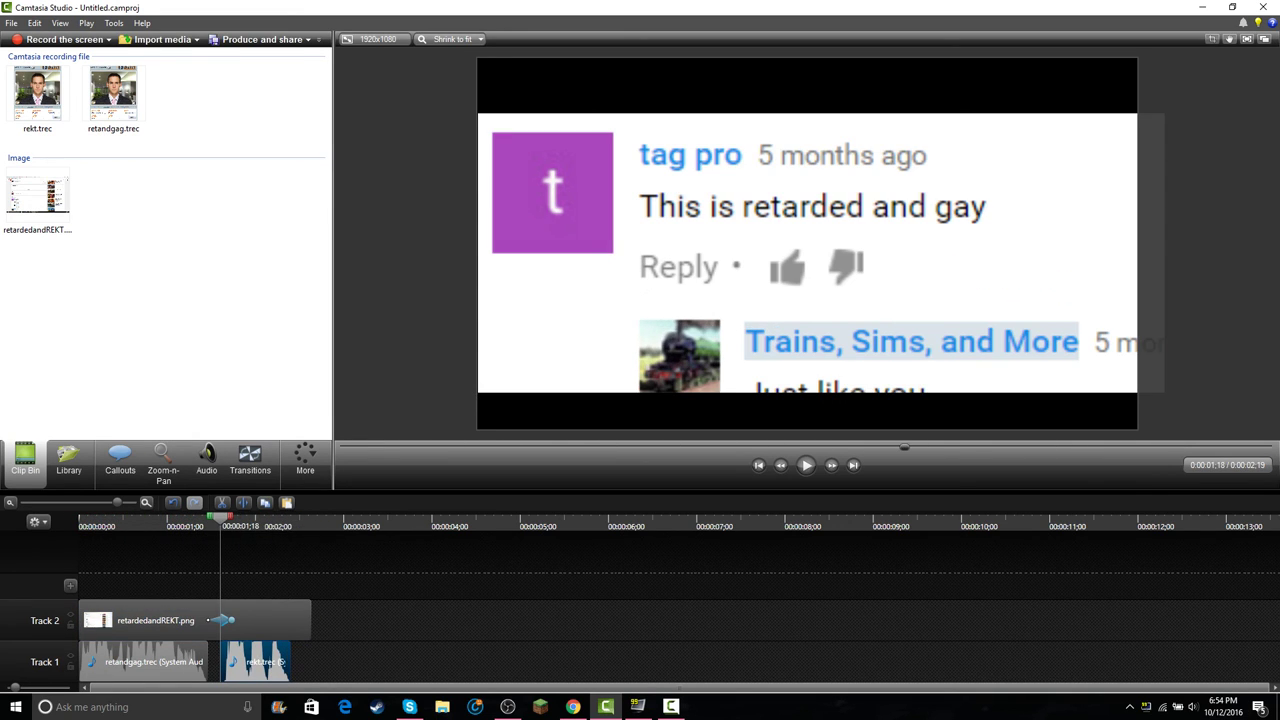
key(ctrl+Home)
key(space)
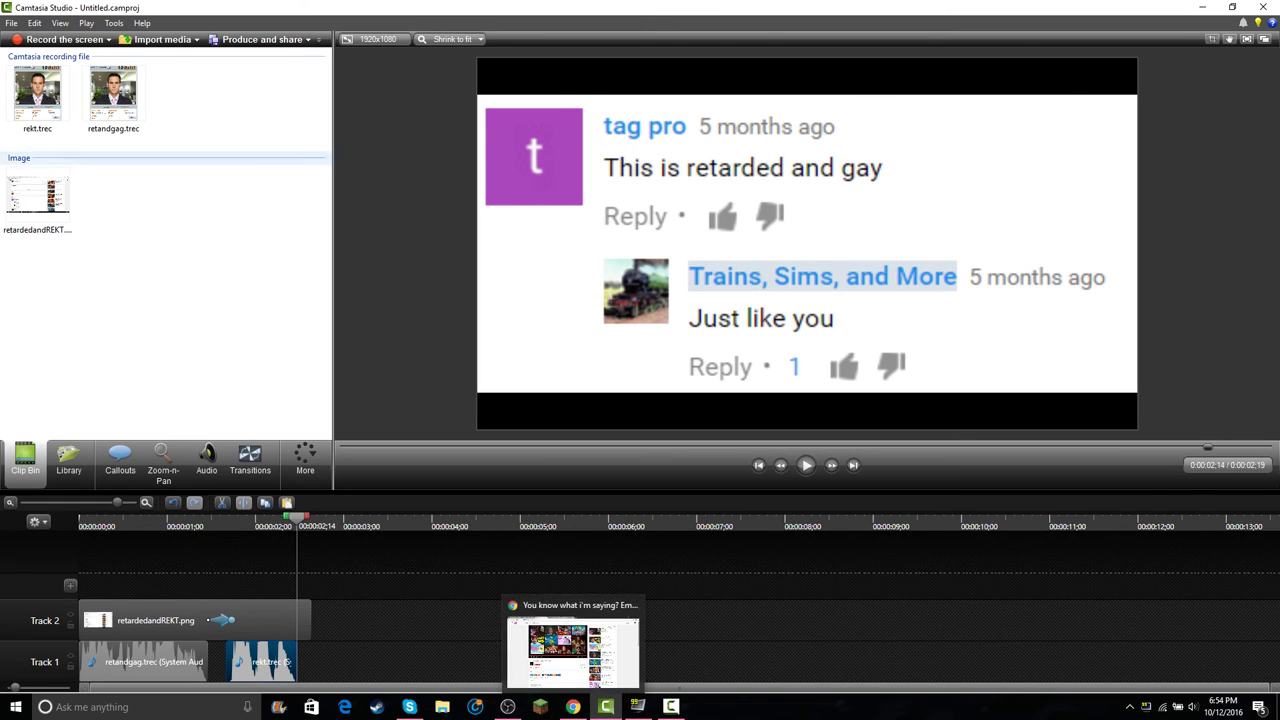
click(11, 23)
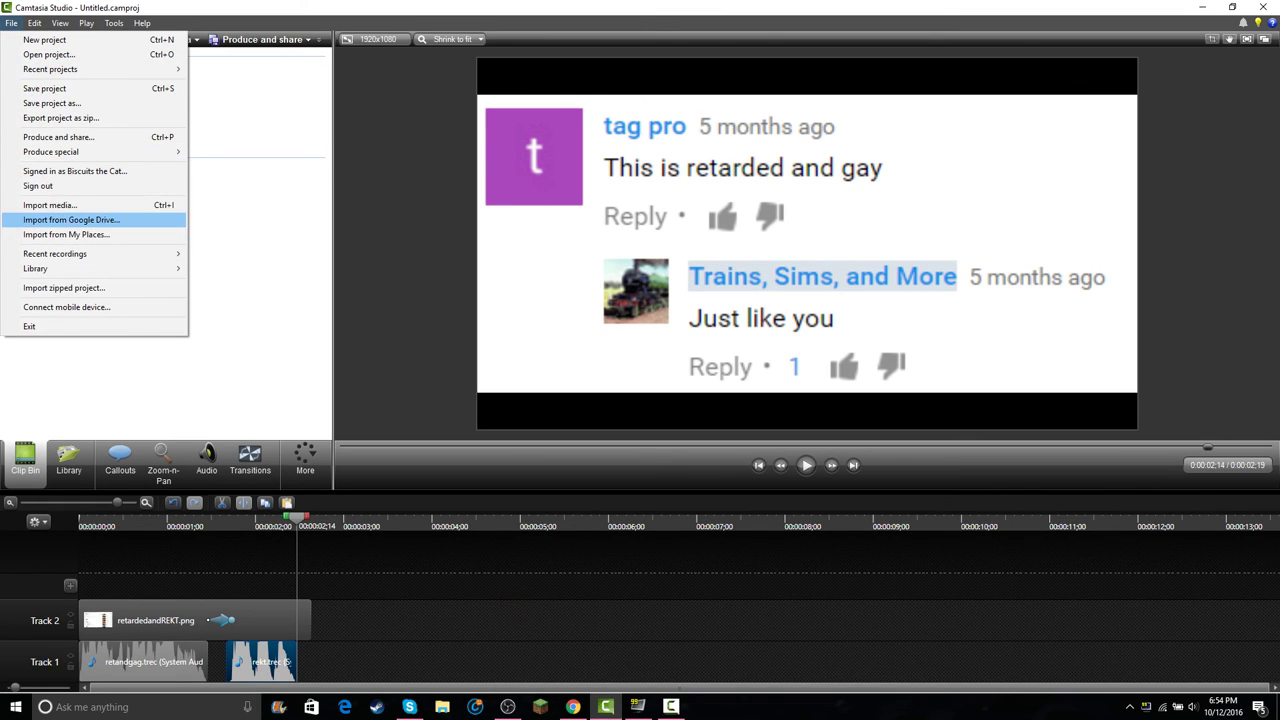
click(50, 205)
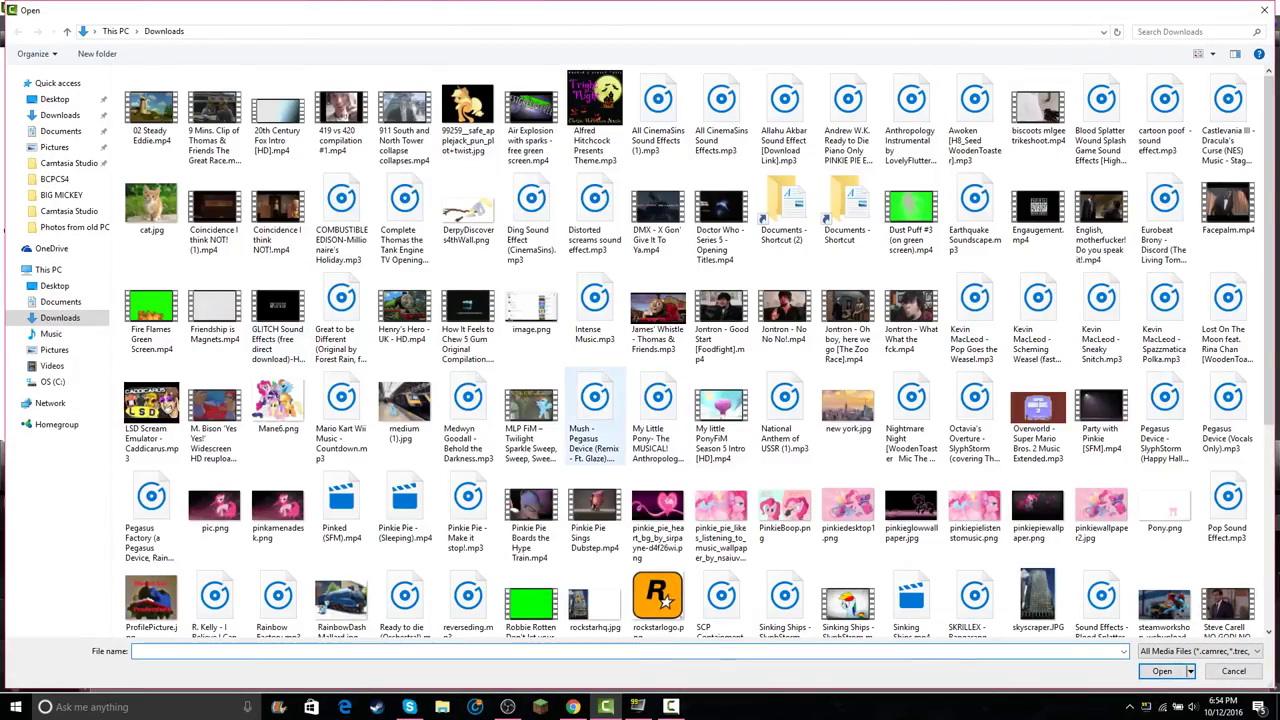
scroll(690, 345, down, 3)
key(Escape)
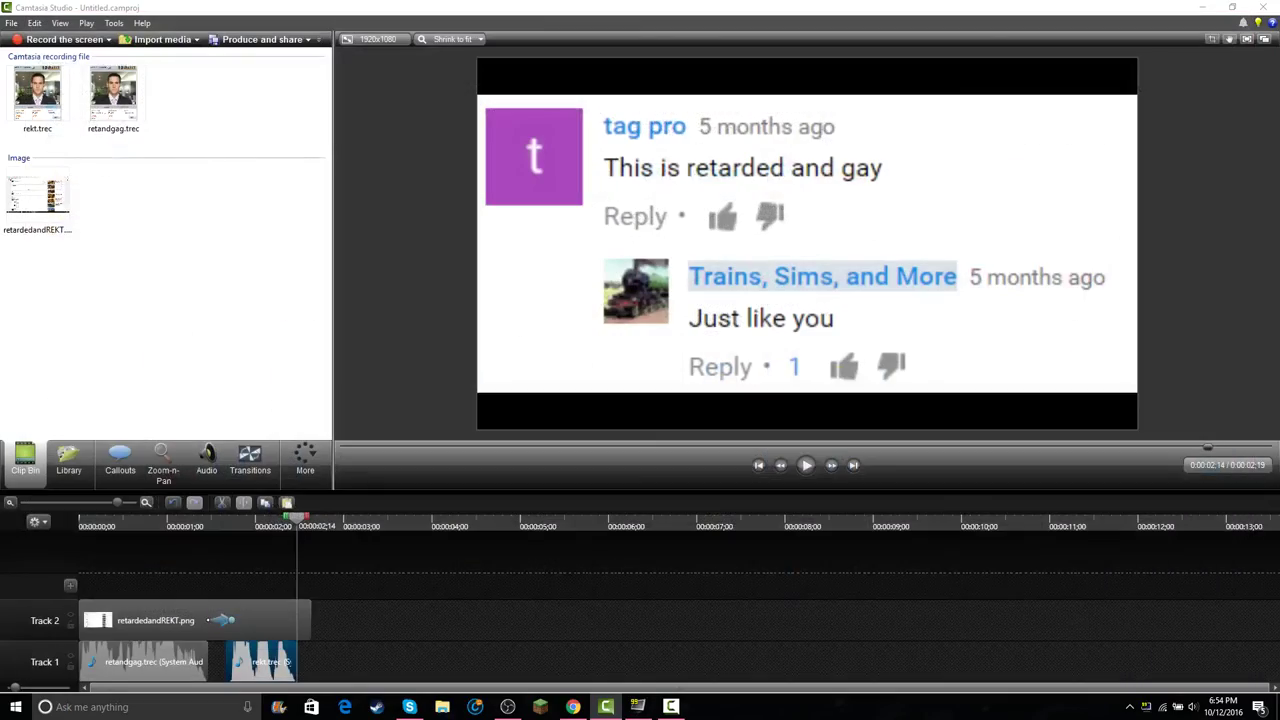
- Switch to the browser and check the live dashboard chat and the YouTube notifications
click(573, 707)
click(72, 9)
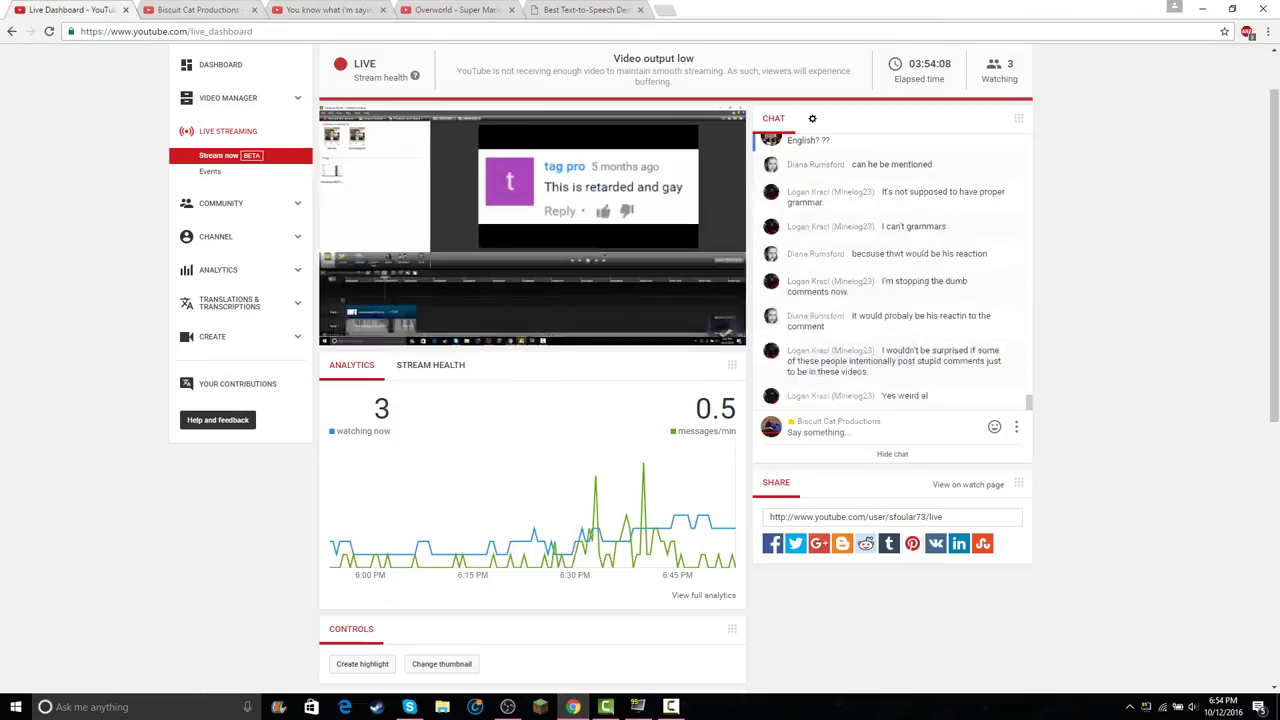
click(326, 7)
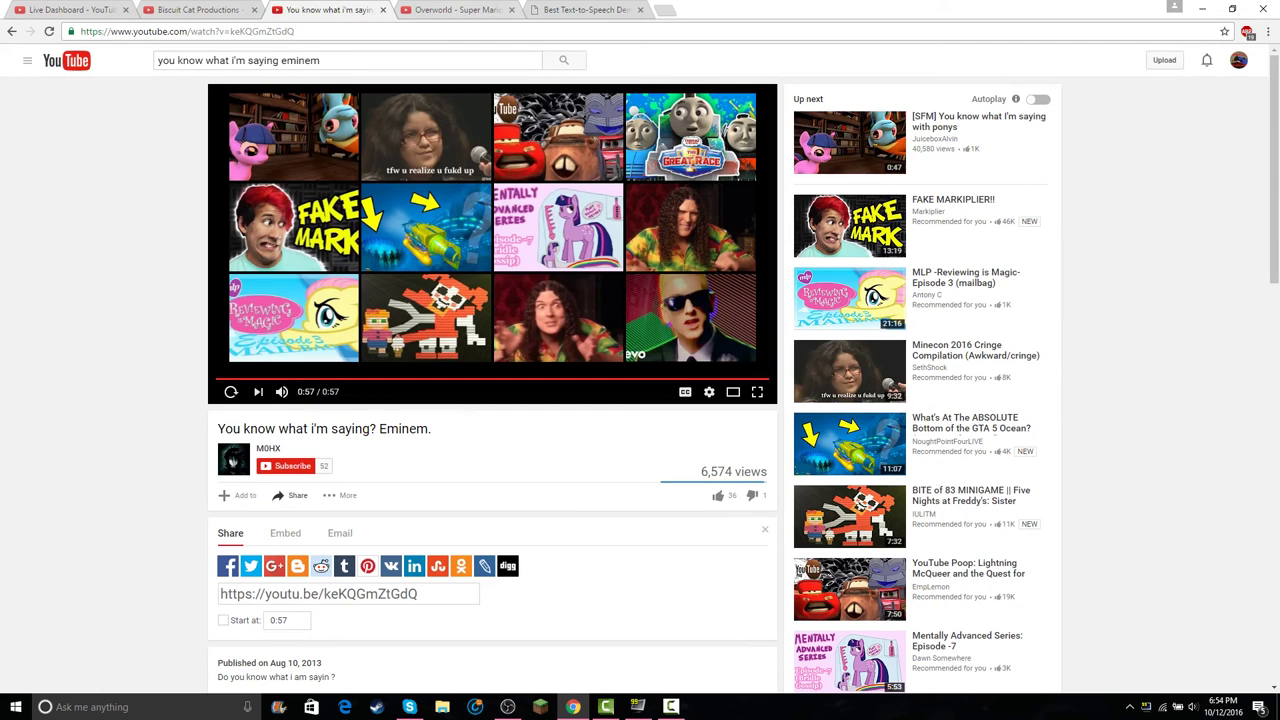
key(ctrl+1)
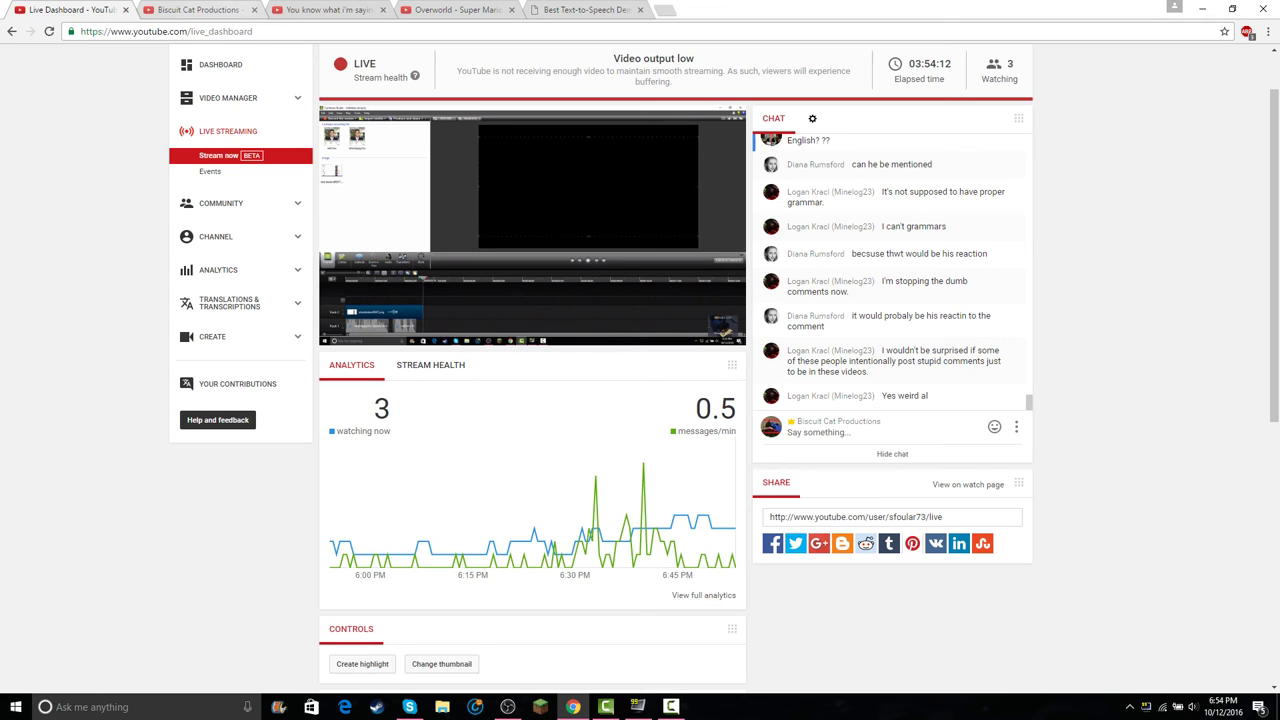
key(ctrl+3)
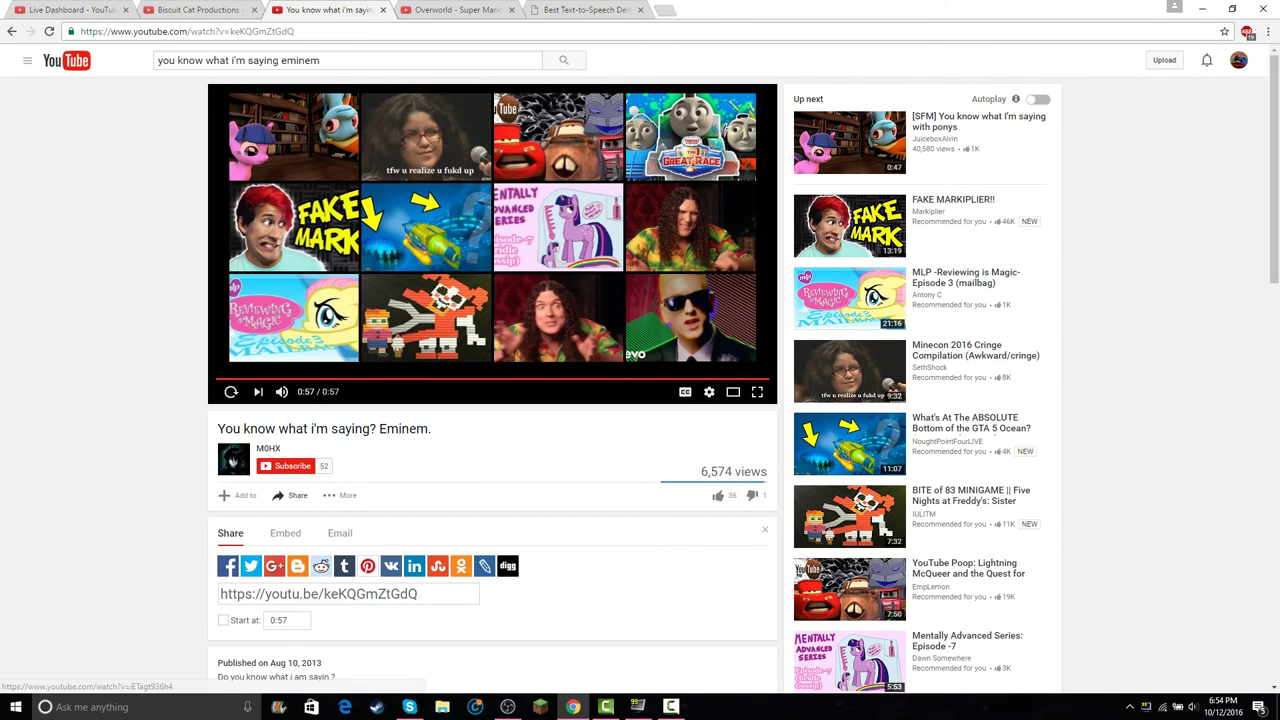
click(1207, 61)
click(1207, 61)
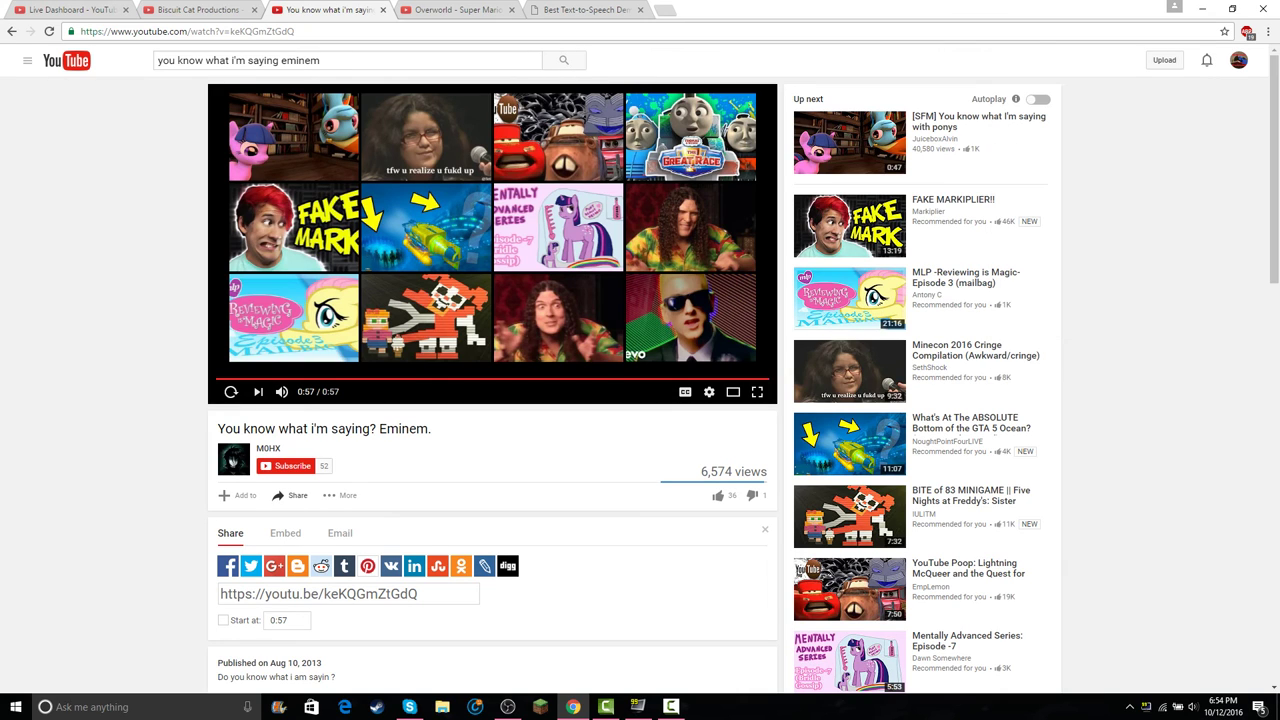
- Search YouTube for "green screen effect"
click(322, 61)
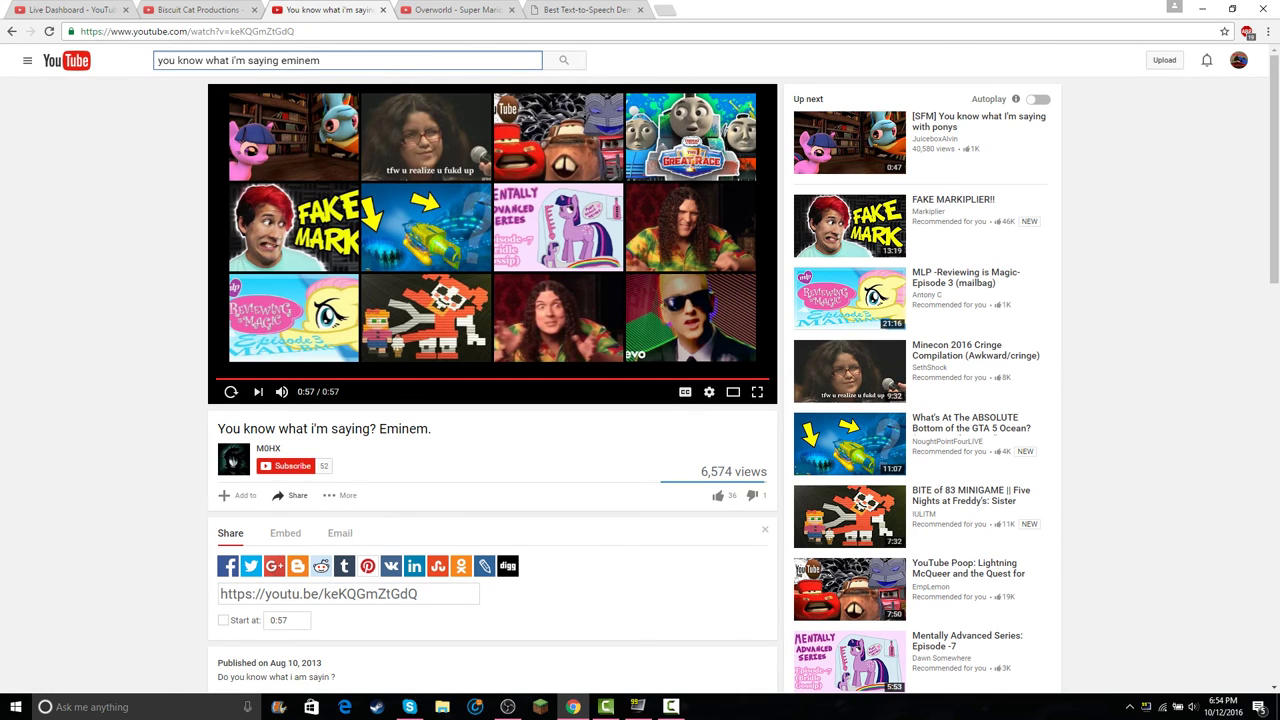
key(ctrl+a)
text(green screen e)
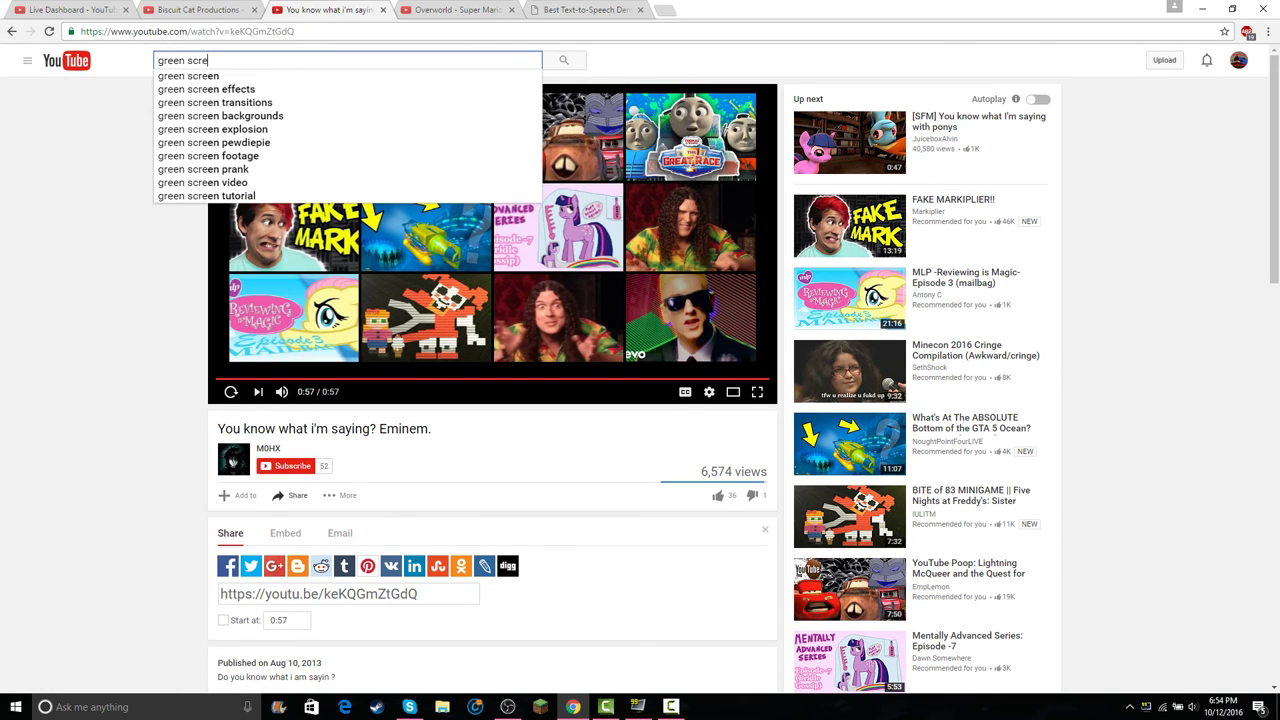
text(ffect)
key(Return)
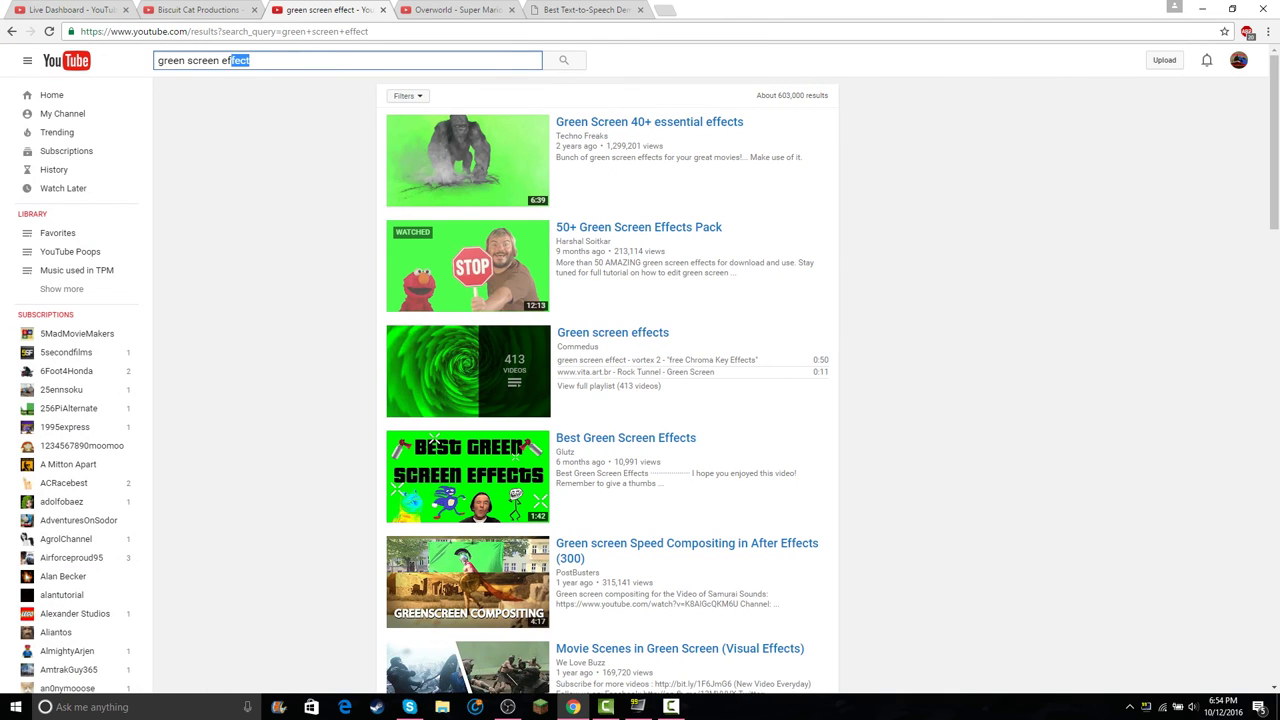
- Change the YouTube search to "green screen mlg"
text(mlp)
key(Return)
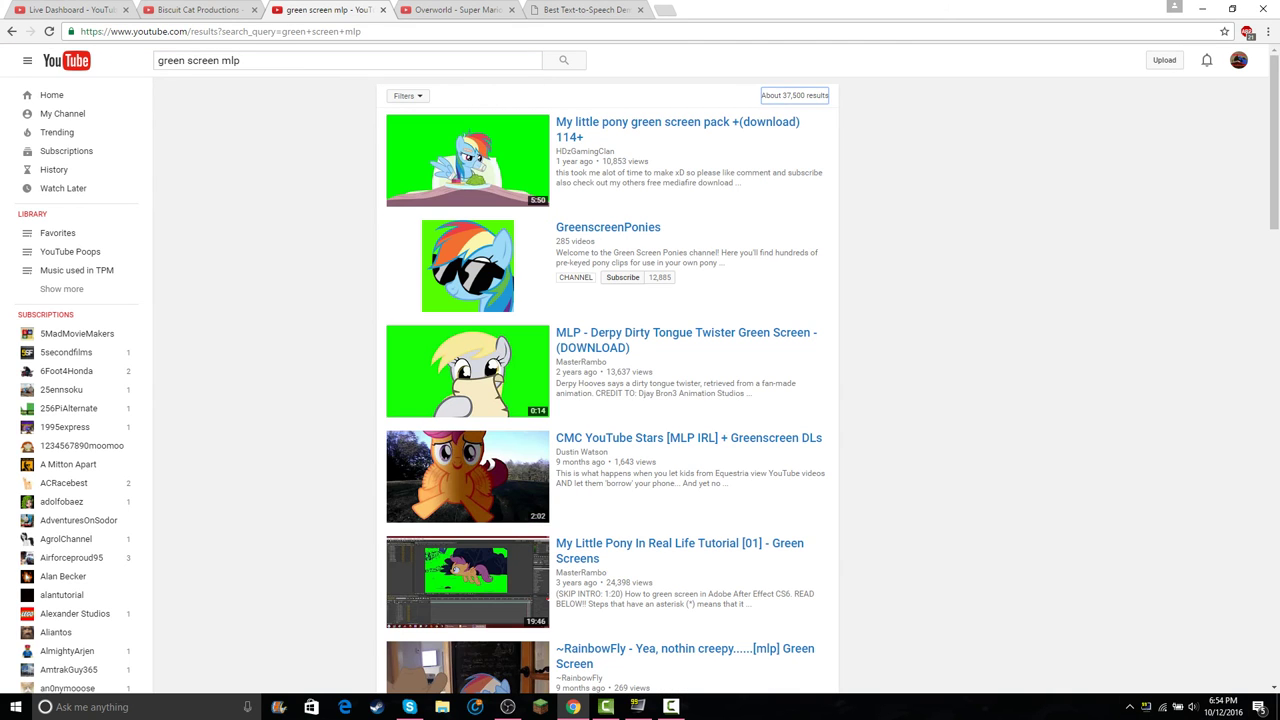
click(241, 60)
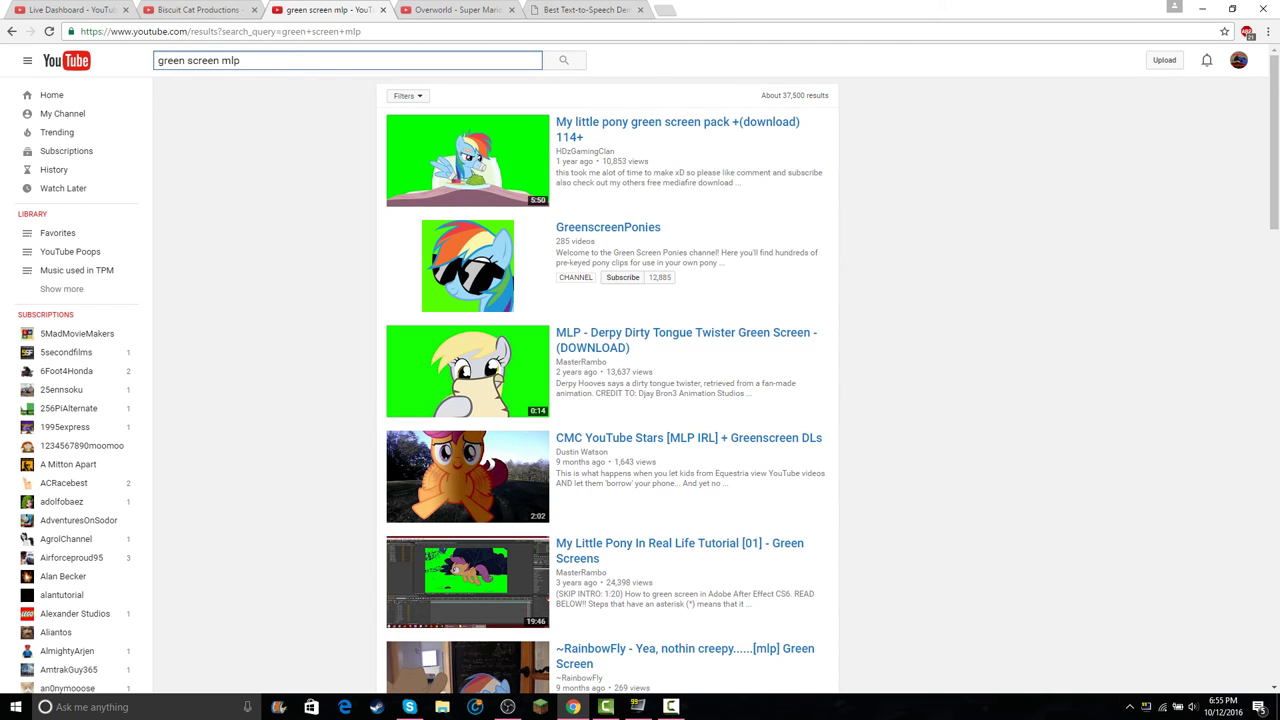
key(BackSpace)
text(g)
key(Return)
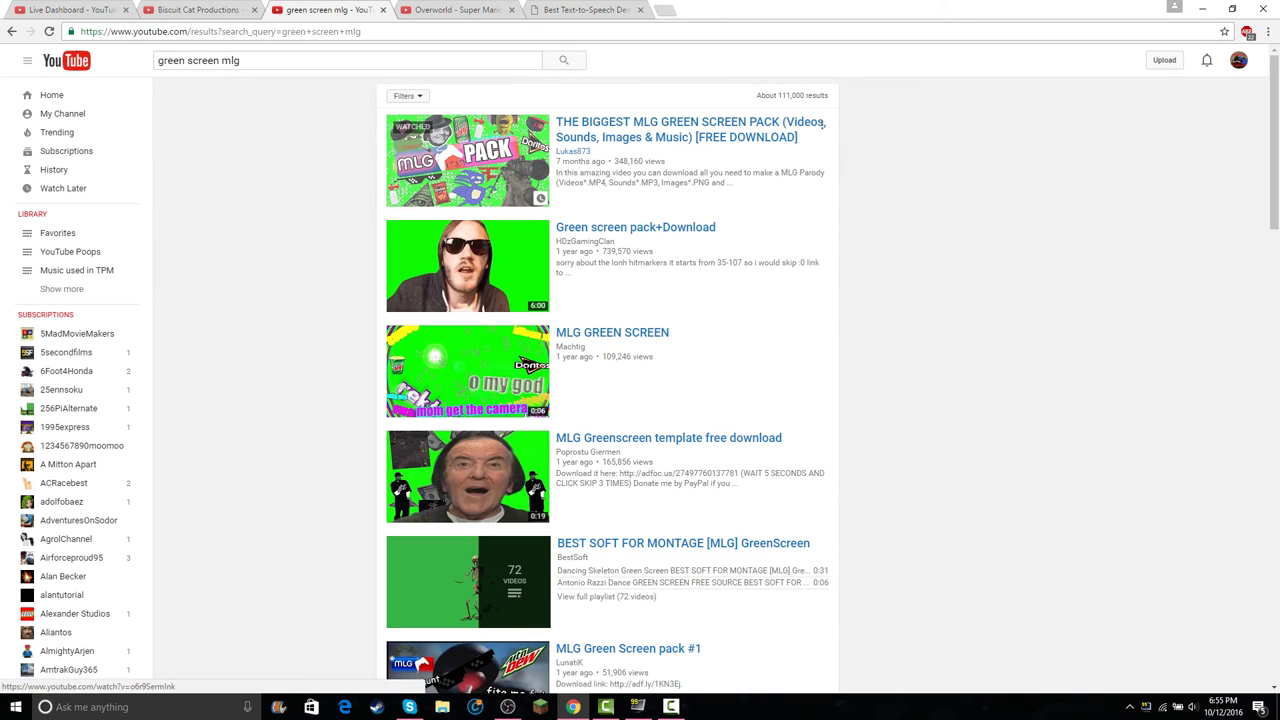
- Open "THE BIGGEST MLG GREEN SCREEN PACK" video from the search results in its own tab and copy its address
middle_click(822, 124)
click(455, 10)
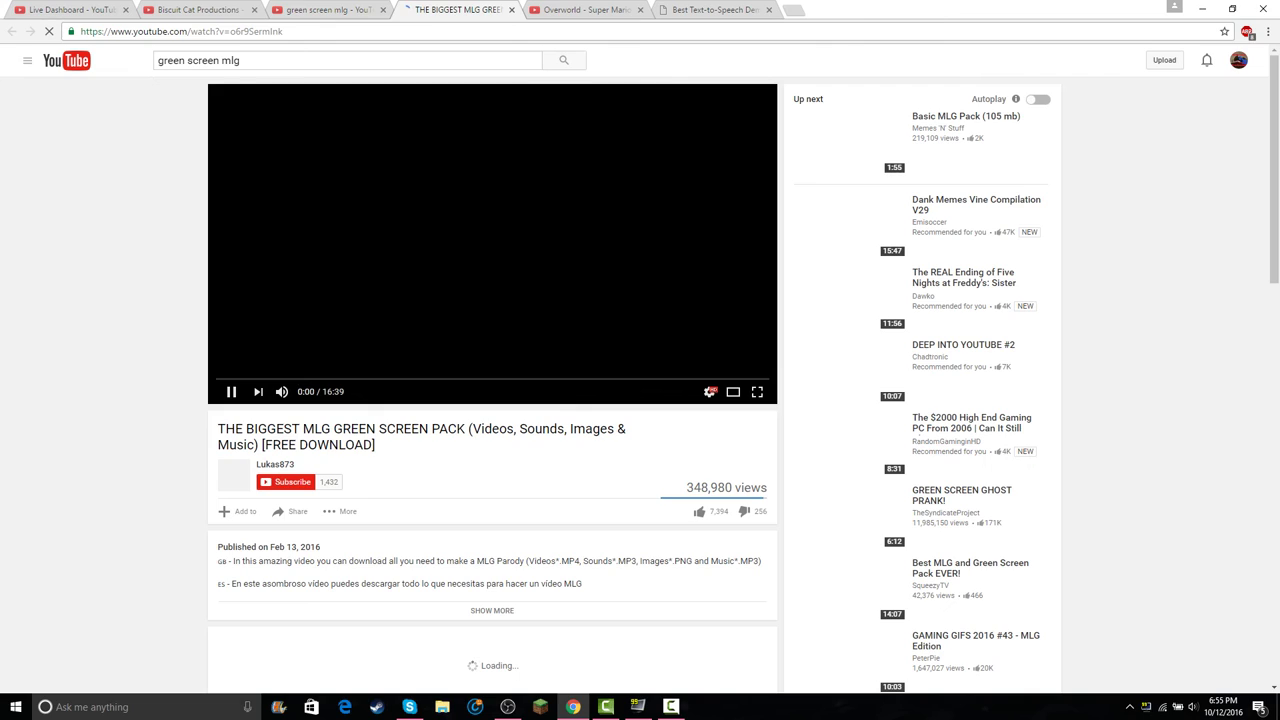
click(240, 31)
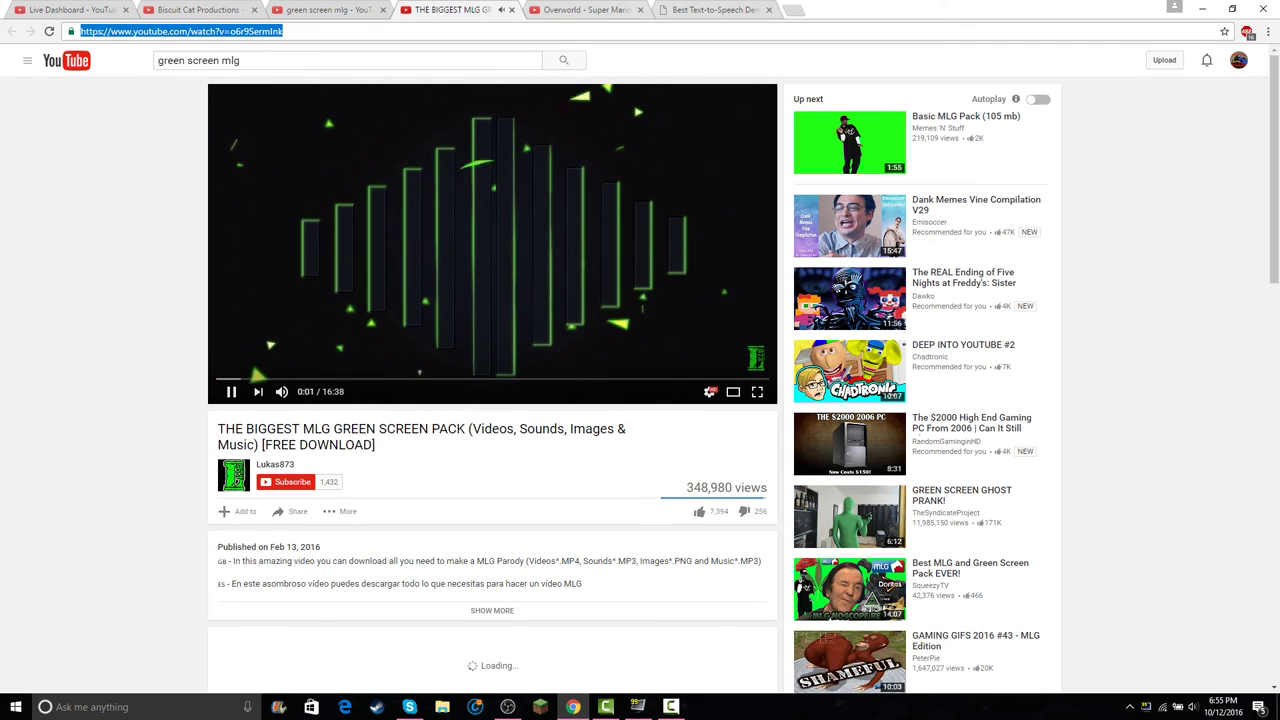
- Open youtubeinmp4.com in a new tab and submit the copied video link for conversion
key(ctrl+t)
text(youtubeinmp4.com)
key(Return)
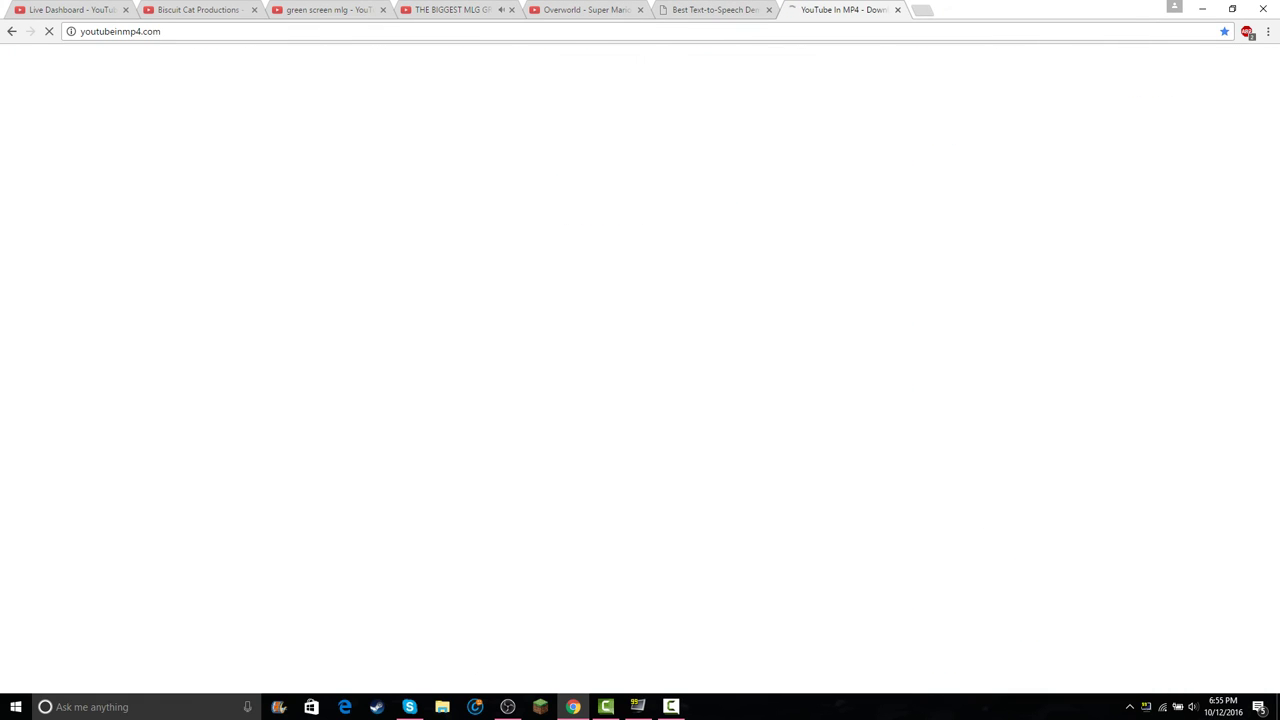
key(ctrl+v)
key(Return)
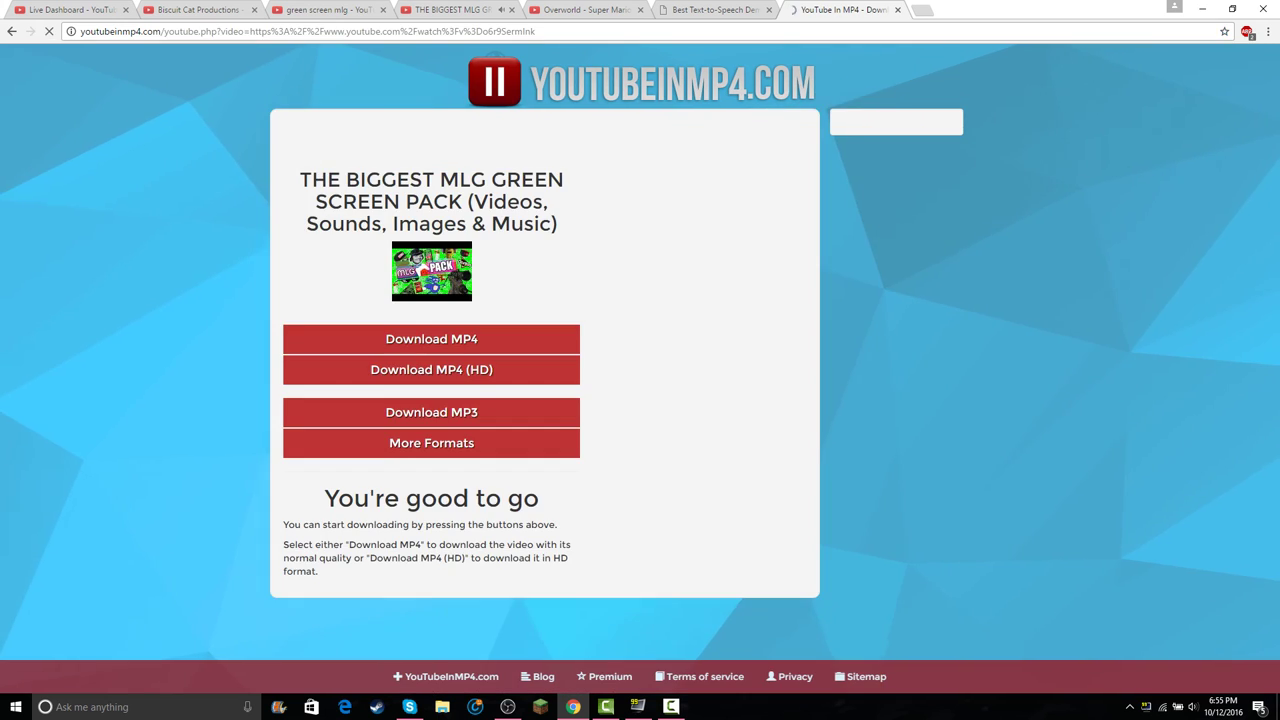
- Watch the start of the green screen pack video, checking the live dashboard in between
key(ctrl+3)
key(ctrl+Tab)
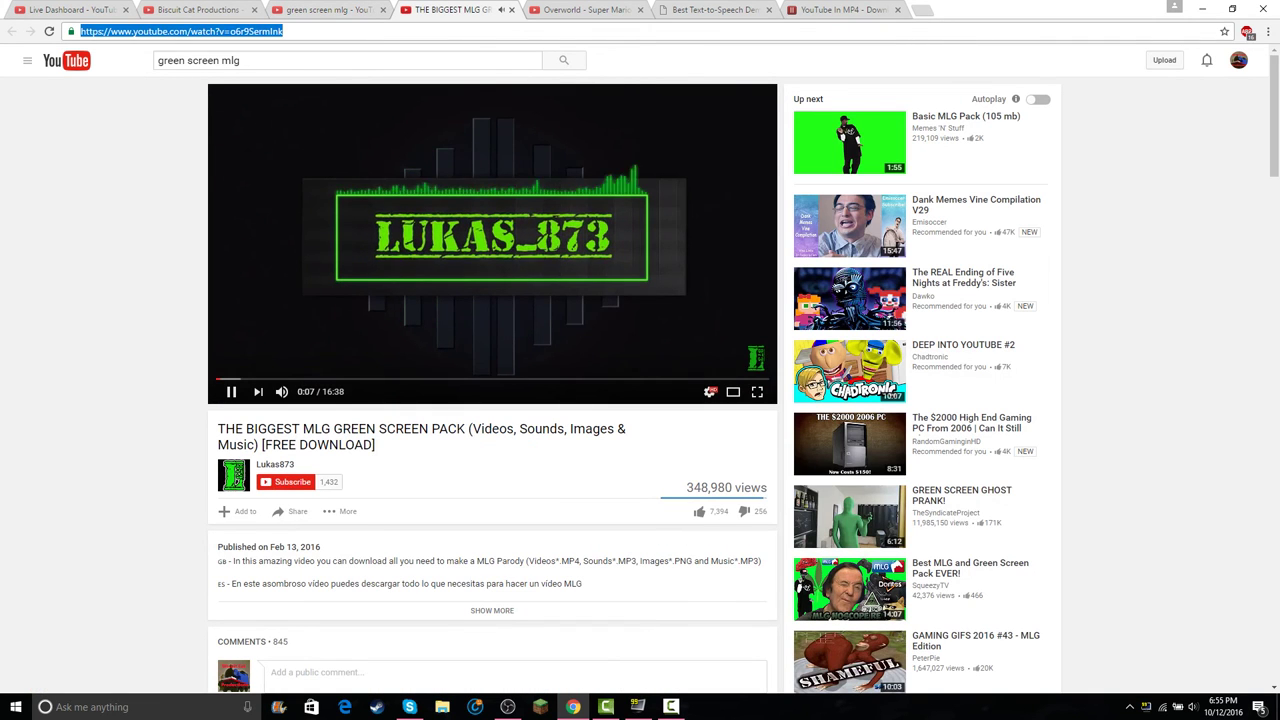
click(486, 422)
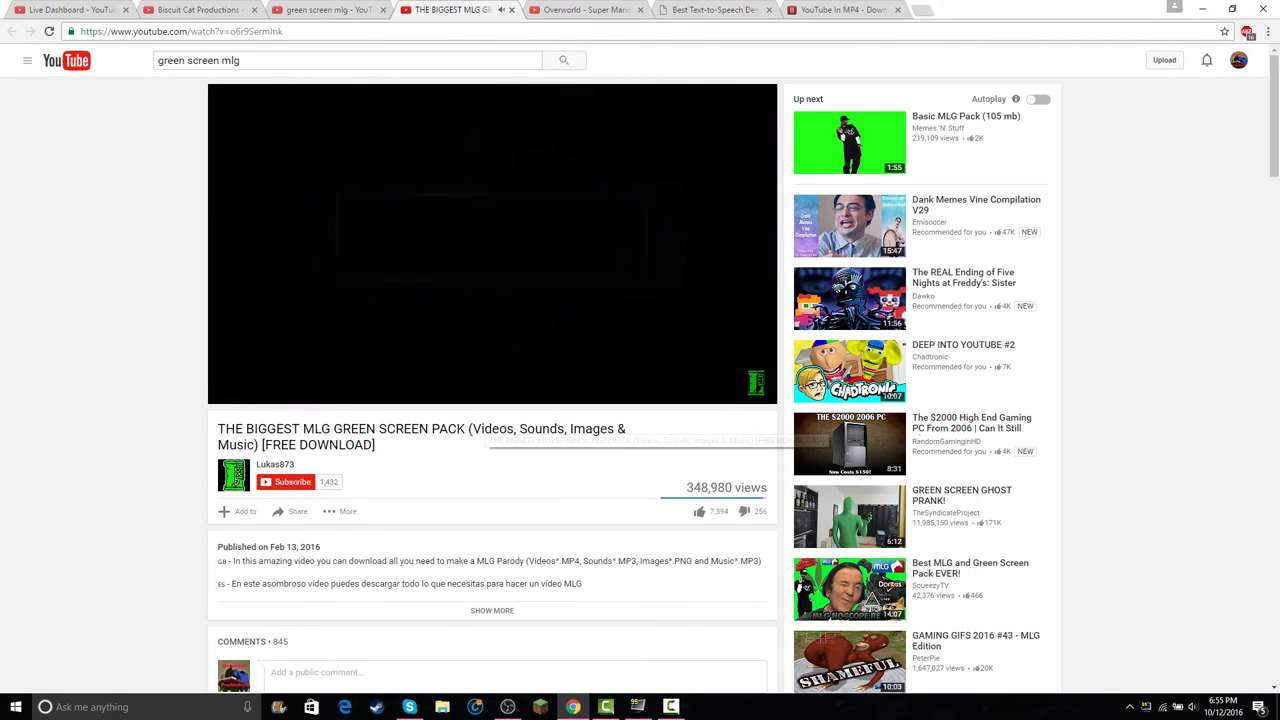
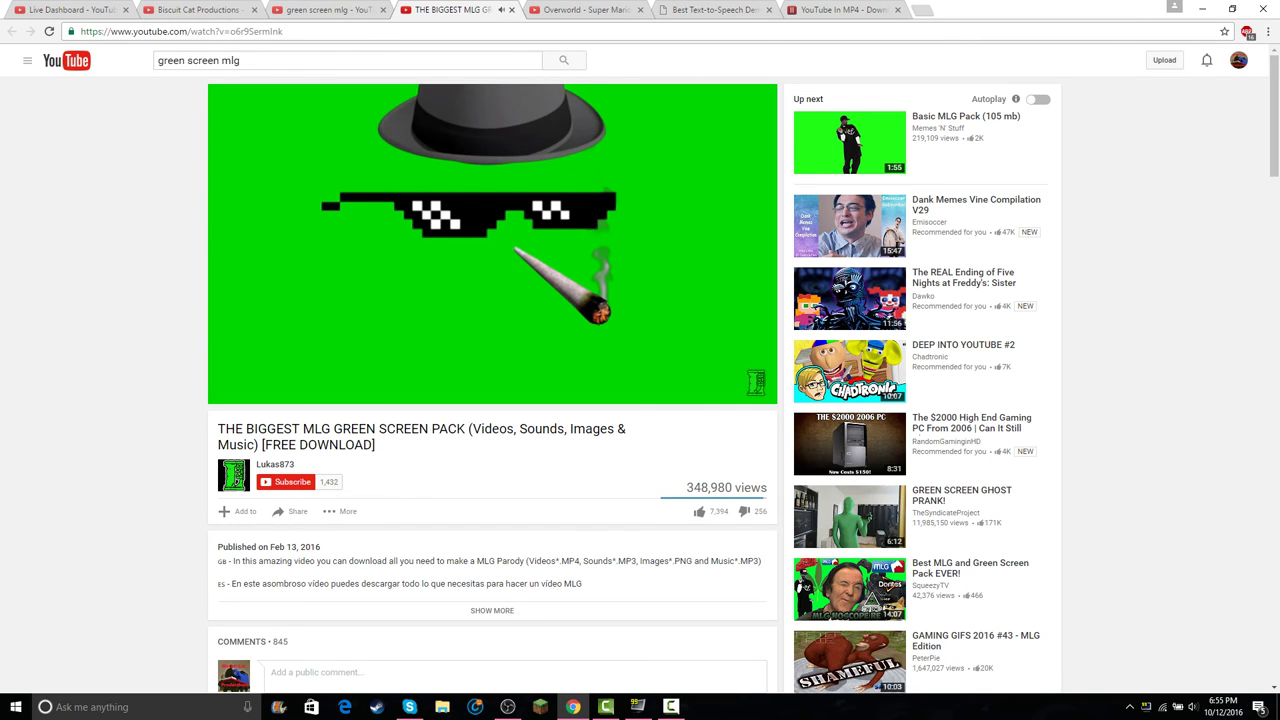
key(ctrl+1)
key(ctrl+3)
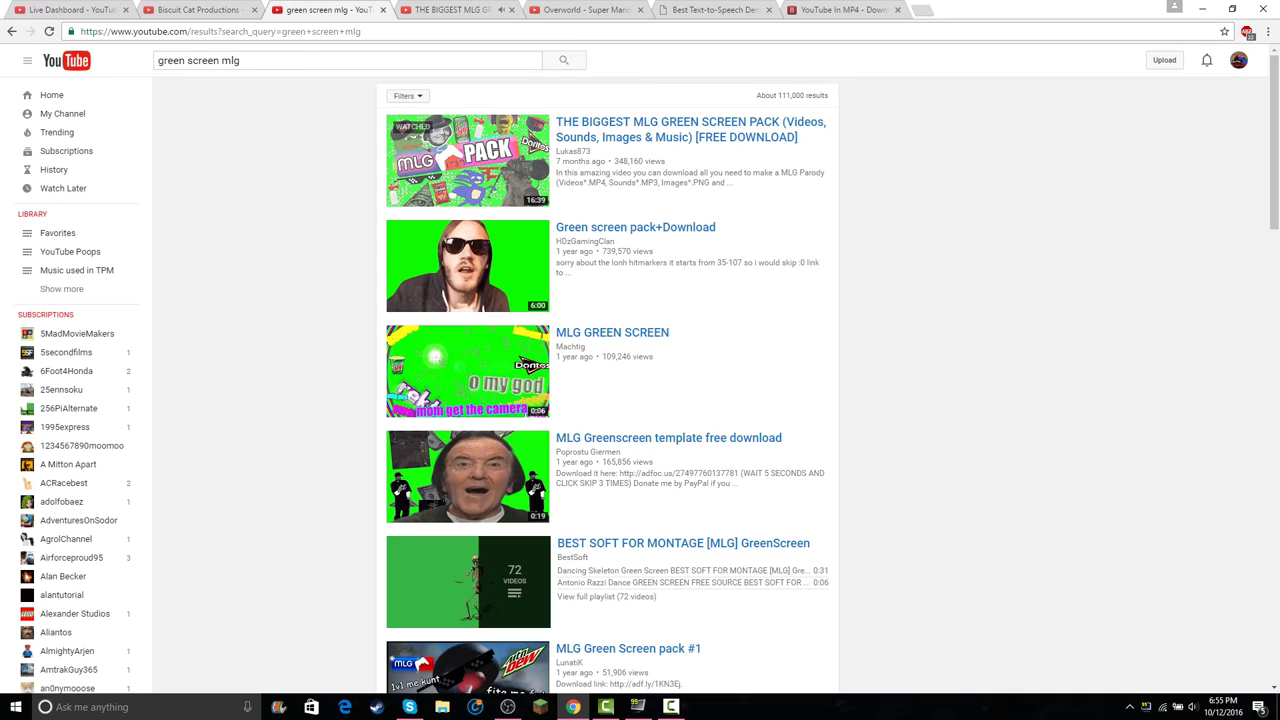
key(ctrl+1)
key(ctrl+3)
key(ctrl+4)
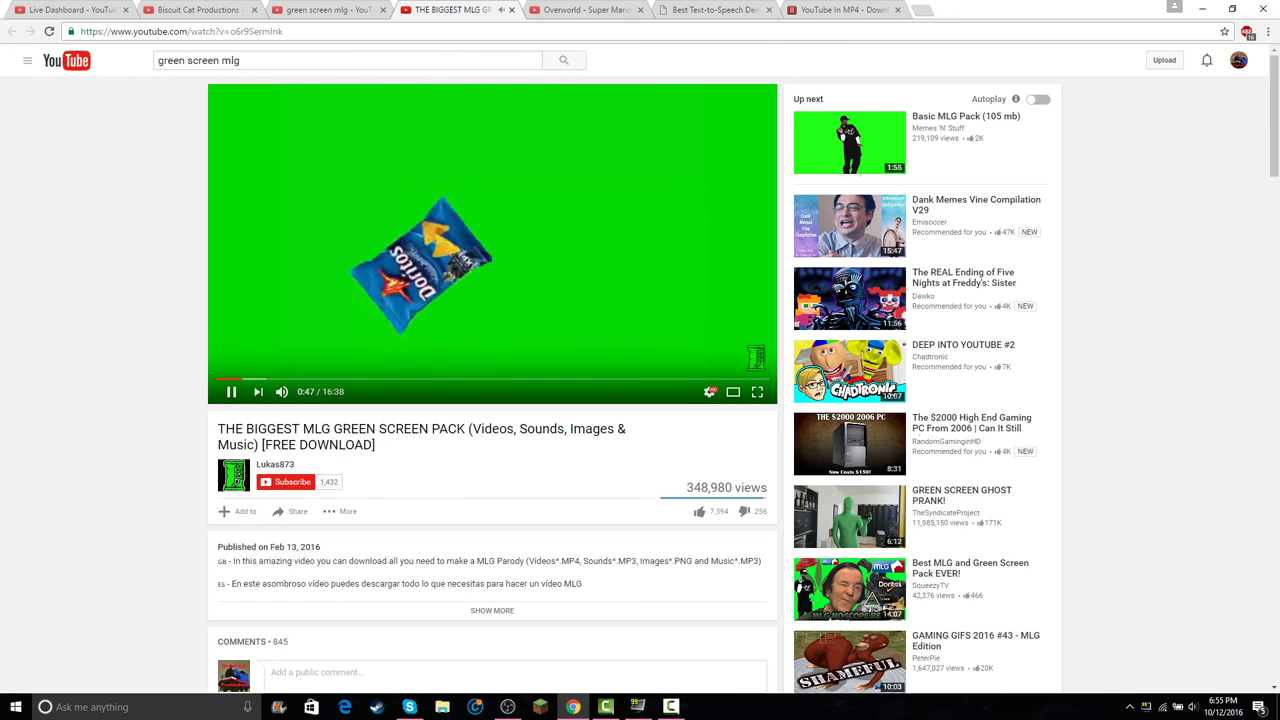
- Skip through the first few minutes of the green screen pack video to preview its MLG video effects
key(Right)
key(Right)
key(Right)
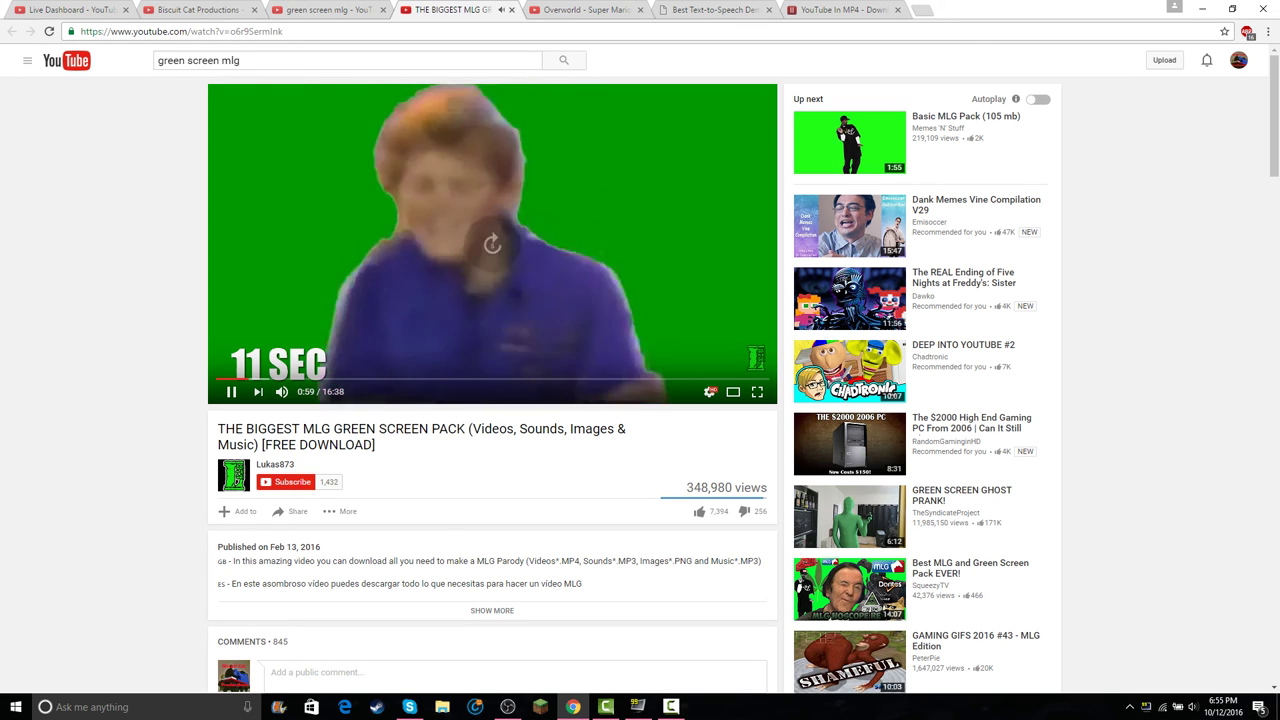
key(Right)
key(Right)
key(Right)
key(Right)
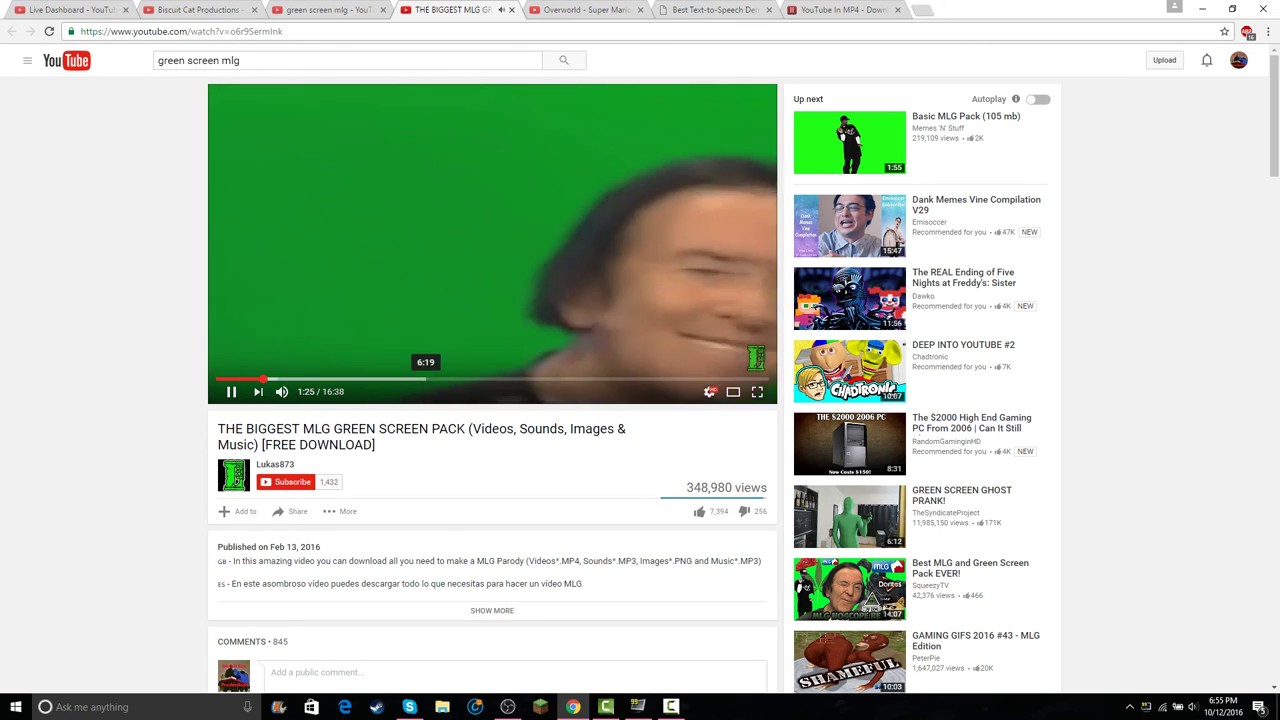
key(Right)
key(Right)
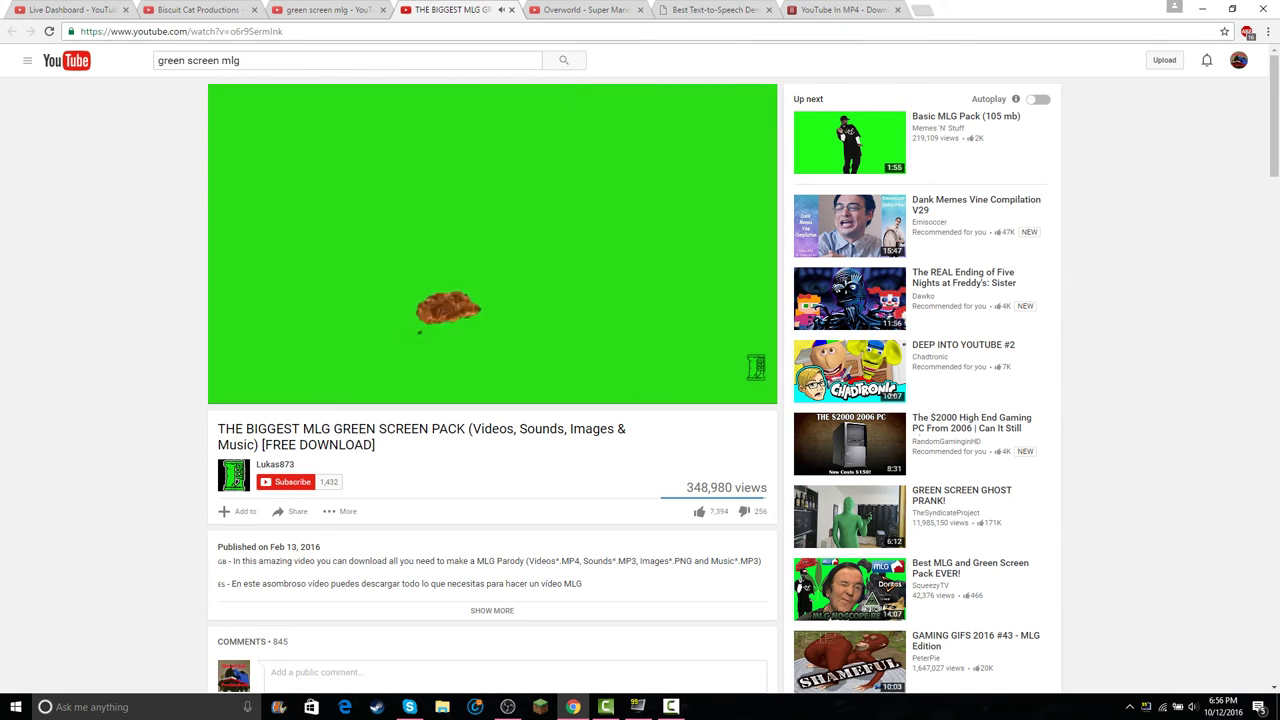
key(Right)
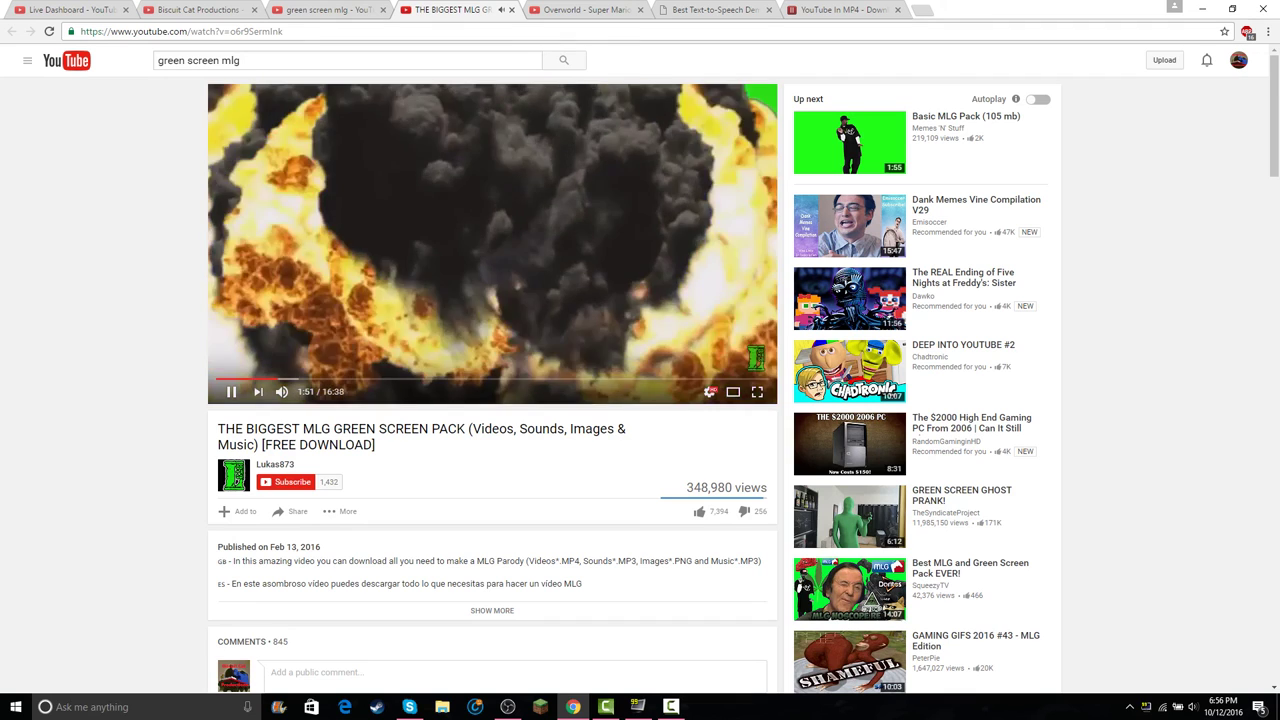
key(Right)
key(Right)
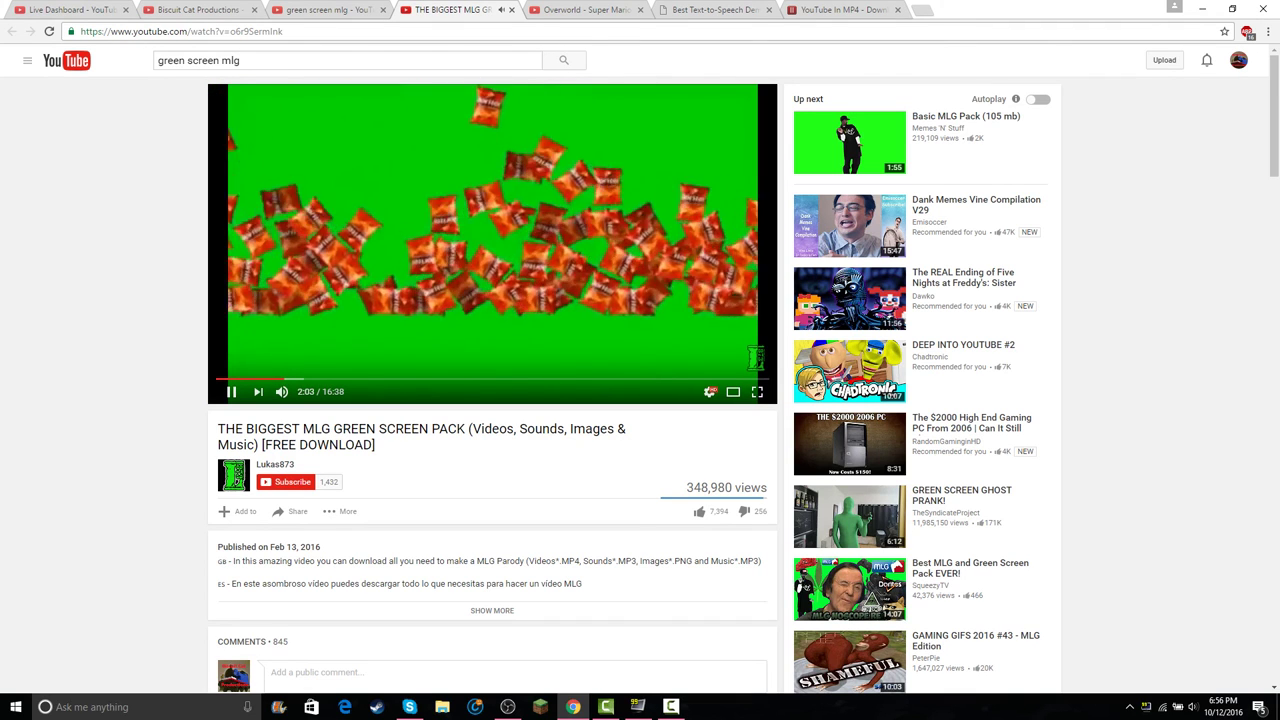
key(Right)
key(Right)
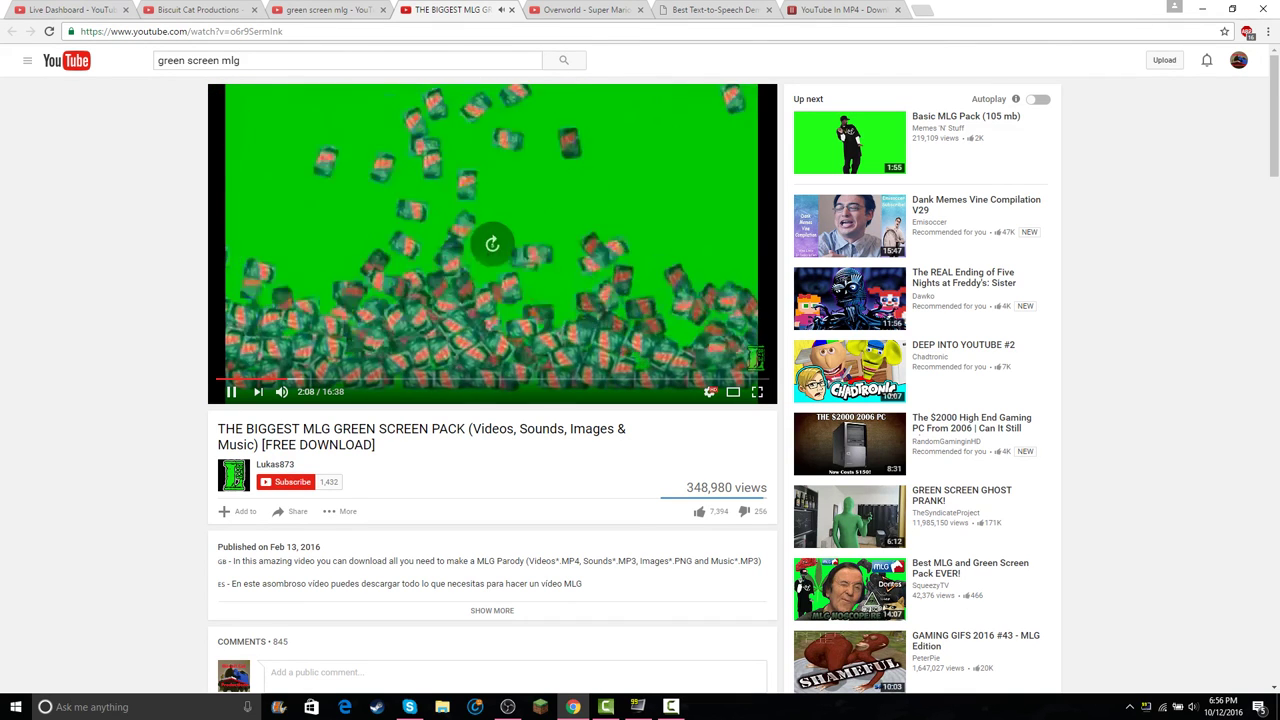
key(Right)
key(Right)
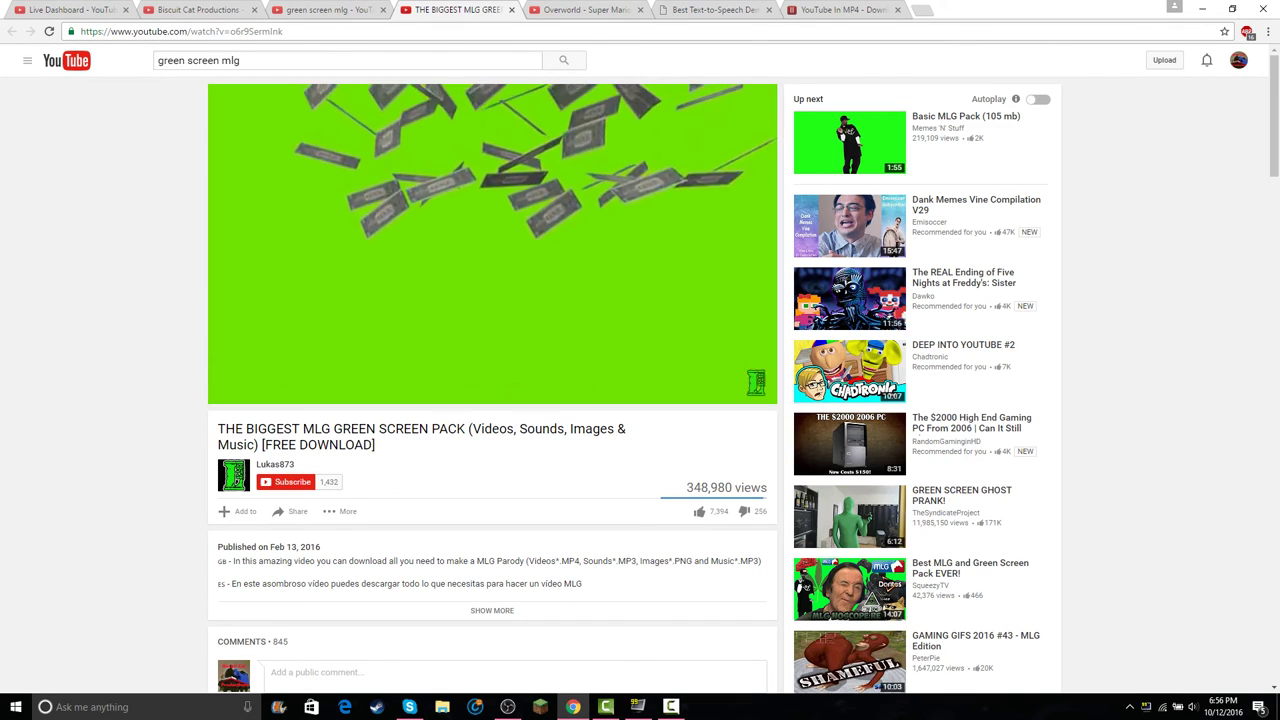
mouse_move(508, 707)
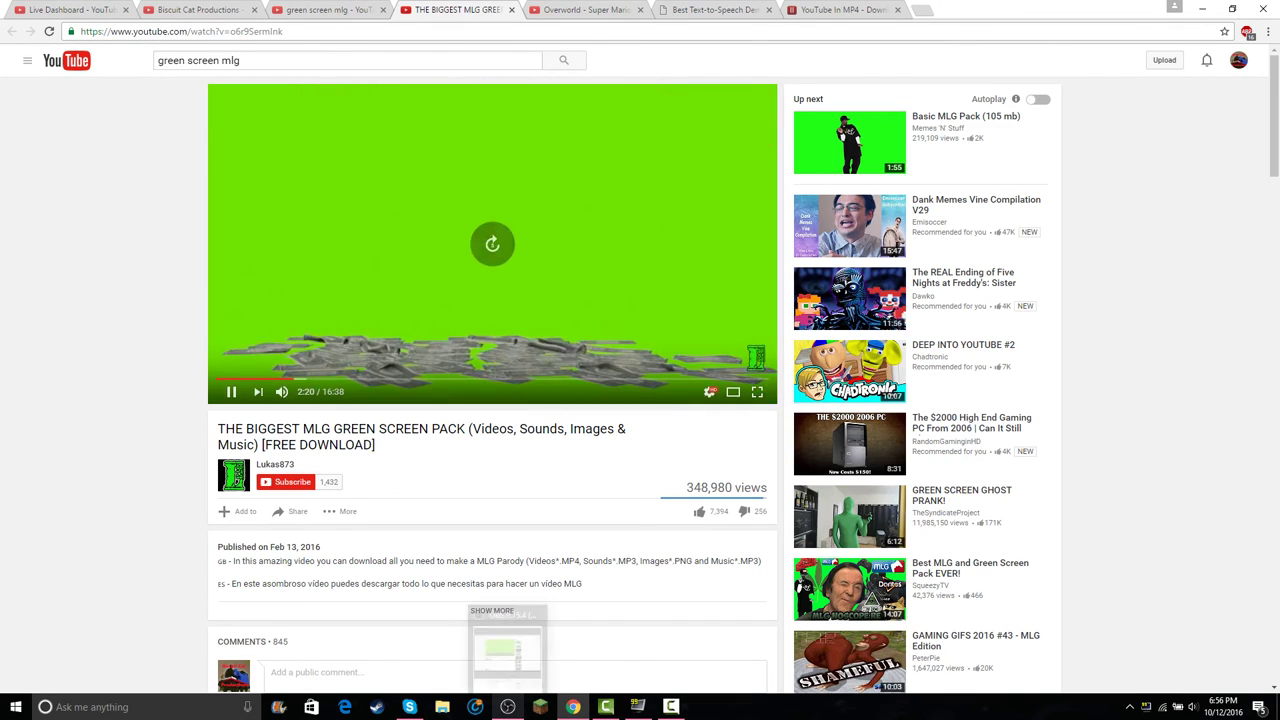
key(Left)
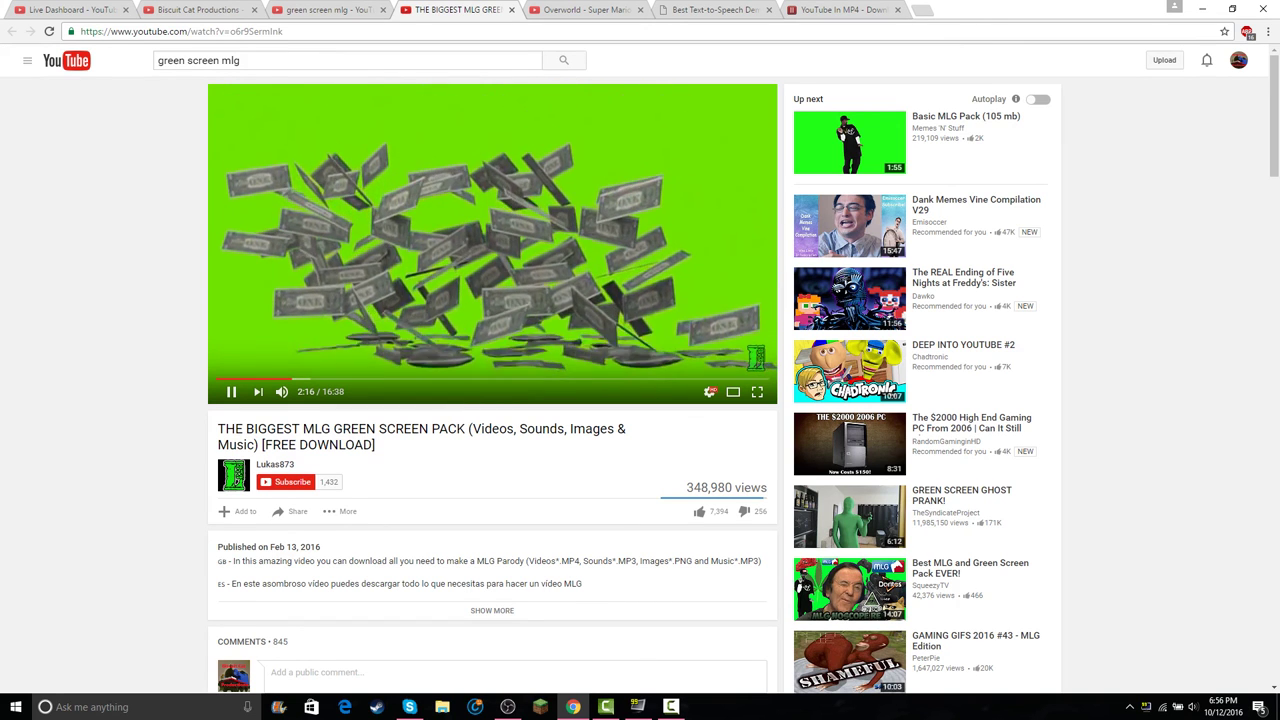
key(Right)
key(Right)
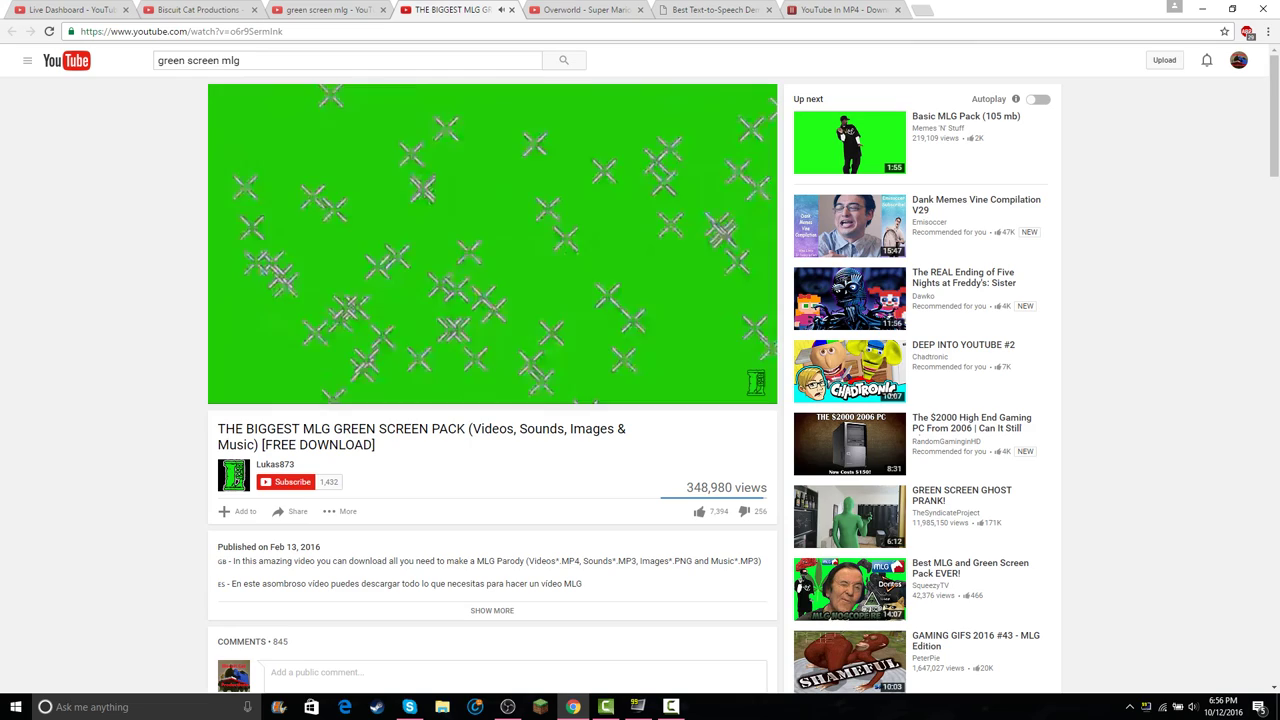
key(Left)
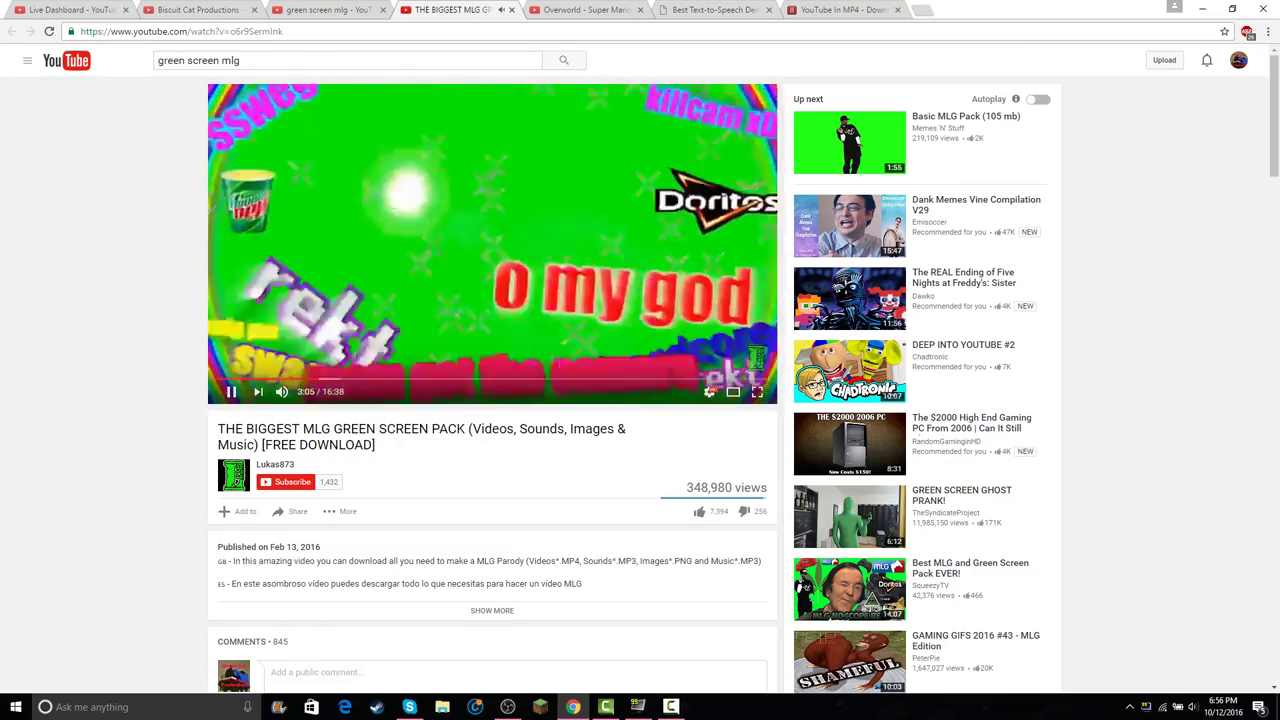
key(Right)
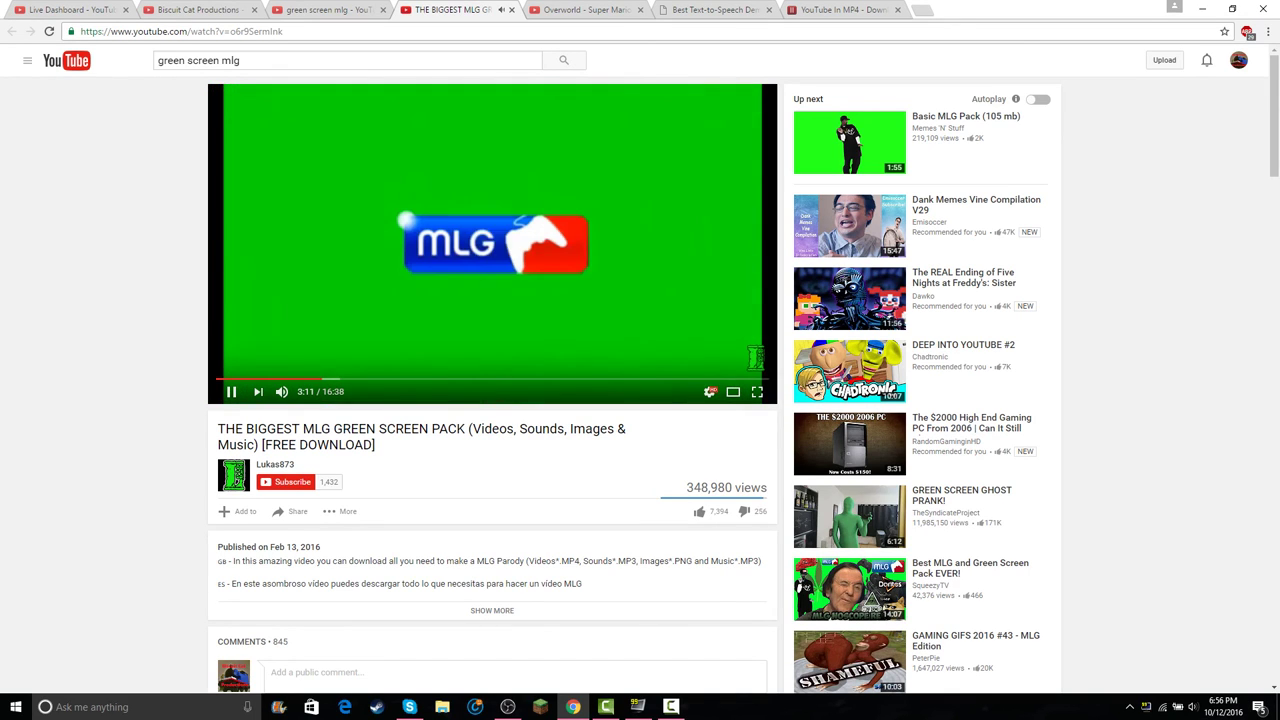
key(Left)
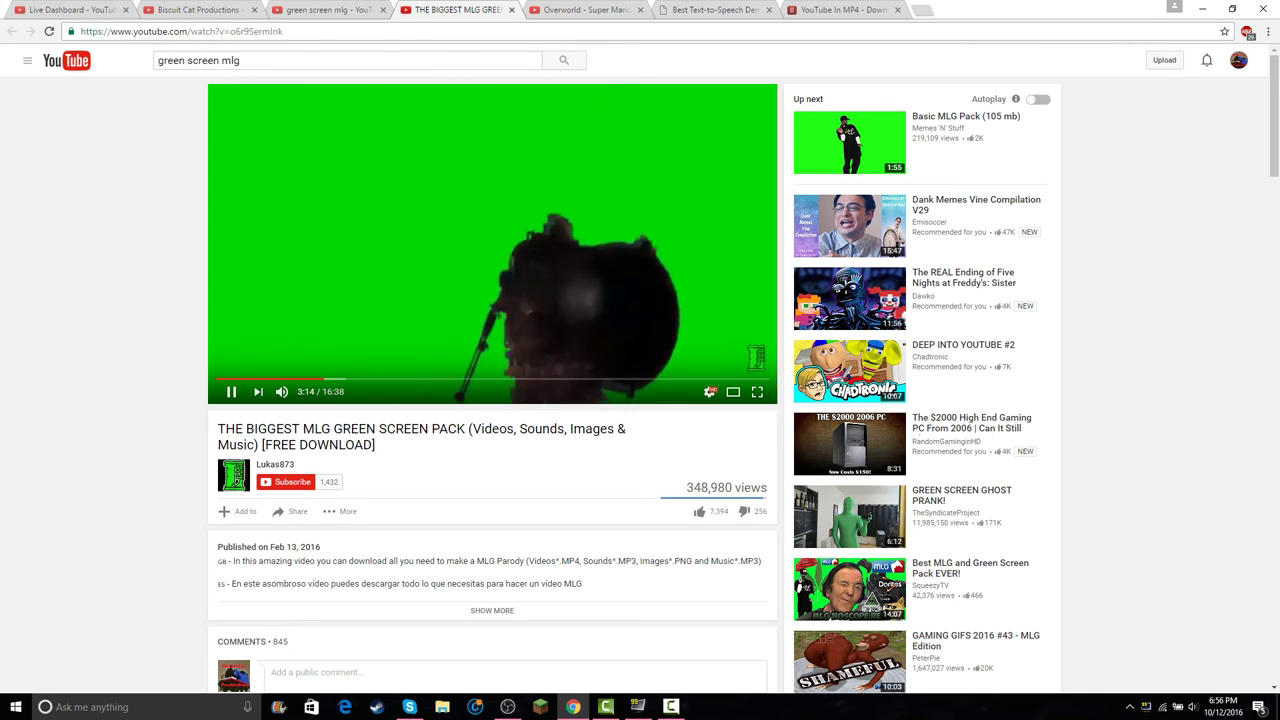
- Pause the green screen pack video and check the live dashboard chat
key(space)
key(ctrl+1)
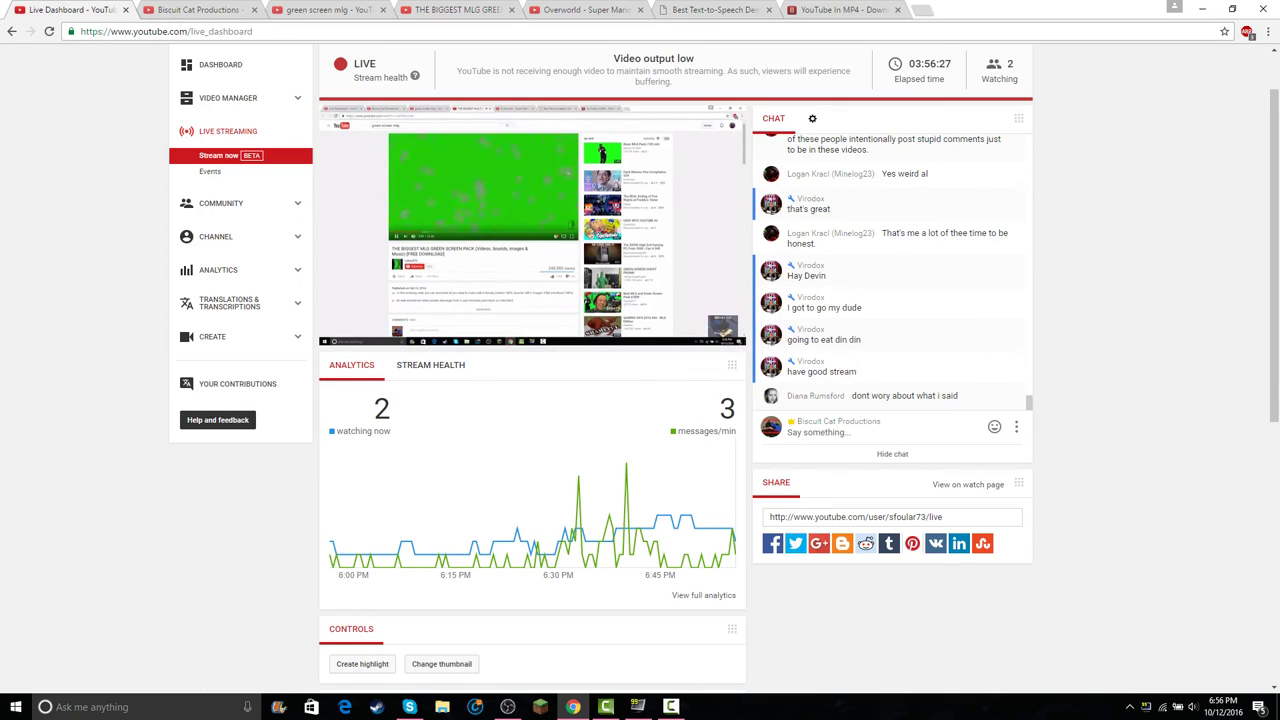
- Return to the YouTubeInMP4 page and download the green screen pack as MP4 (HD)
click(328, 10)
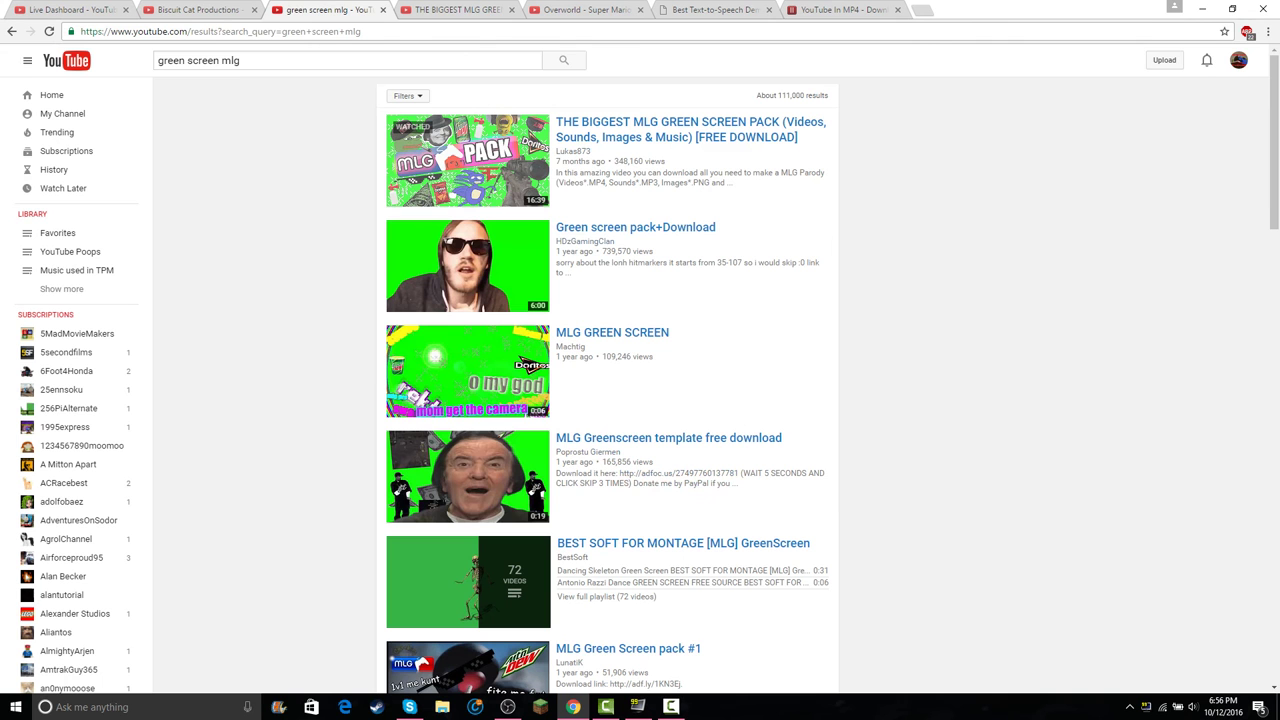
key(ctrl+7)
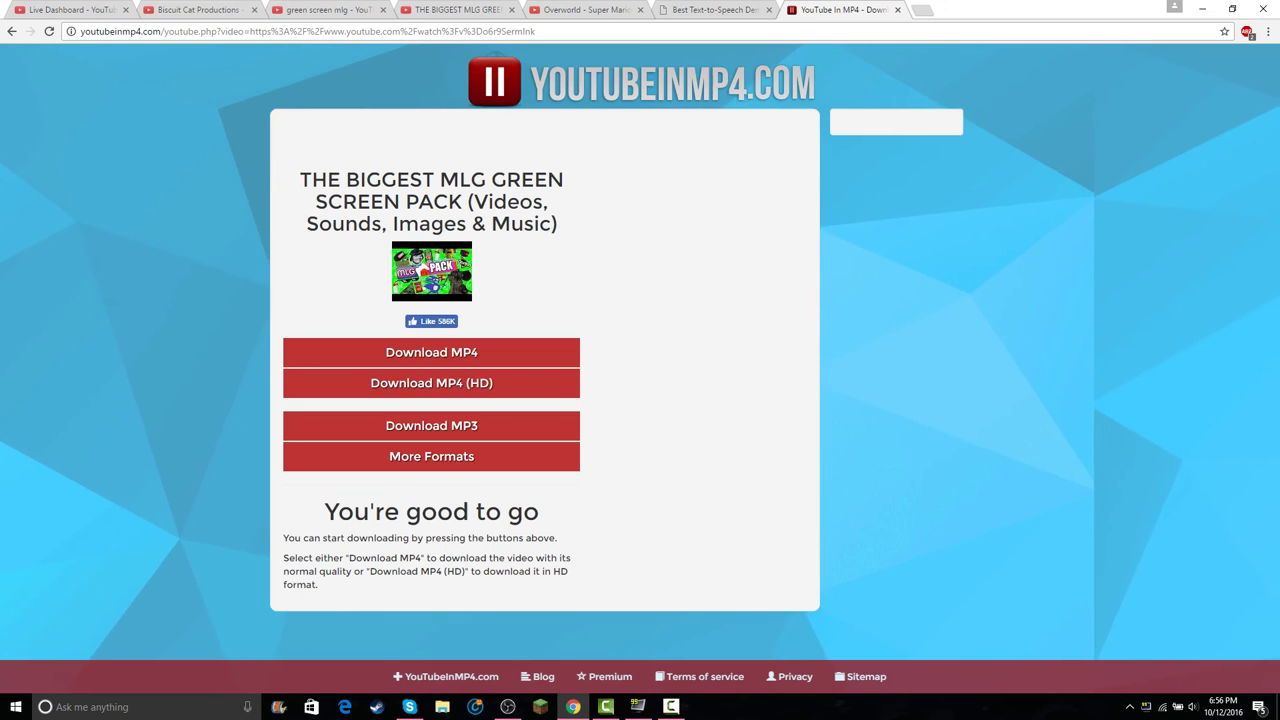
click(431, 383)
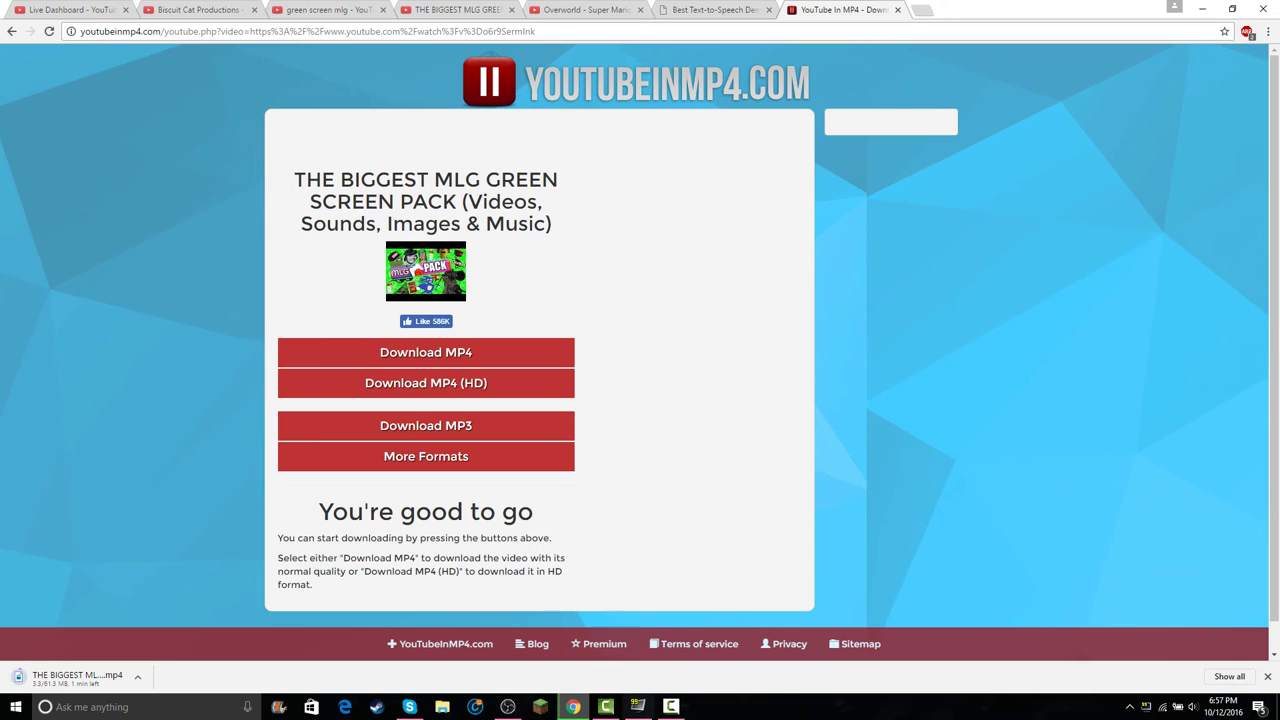
- Close the Super Mario Bros. 2 Overworld music tab and resume playing the green screen pack video
click(585, 10)
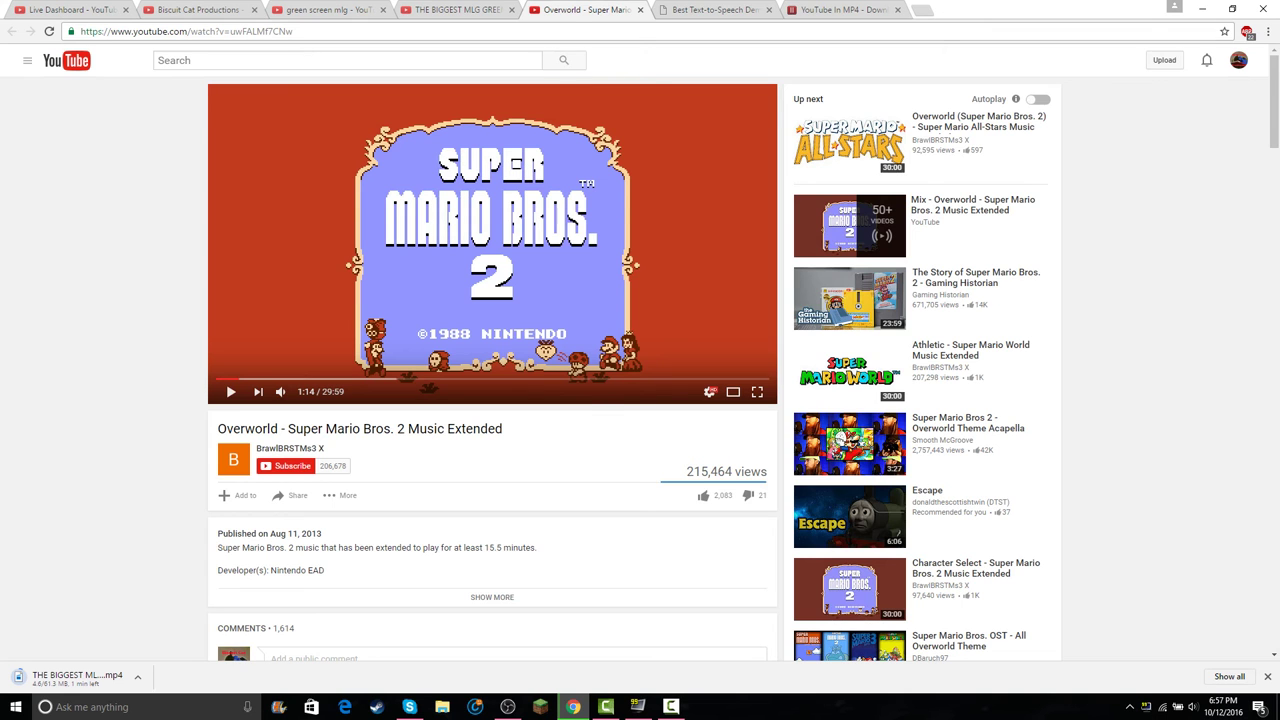
key(ctrl+w)
key(ctrl+shift+Tab)
key(space)
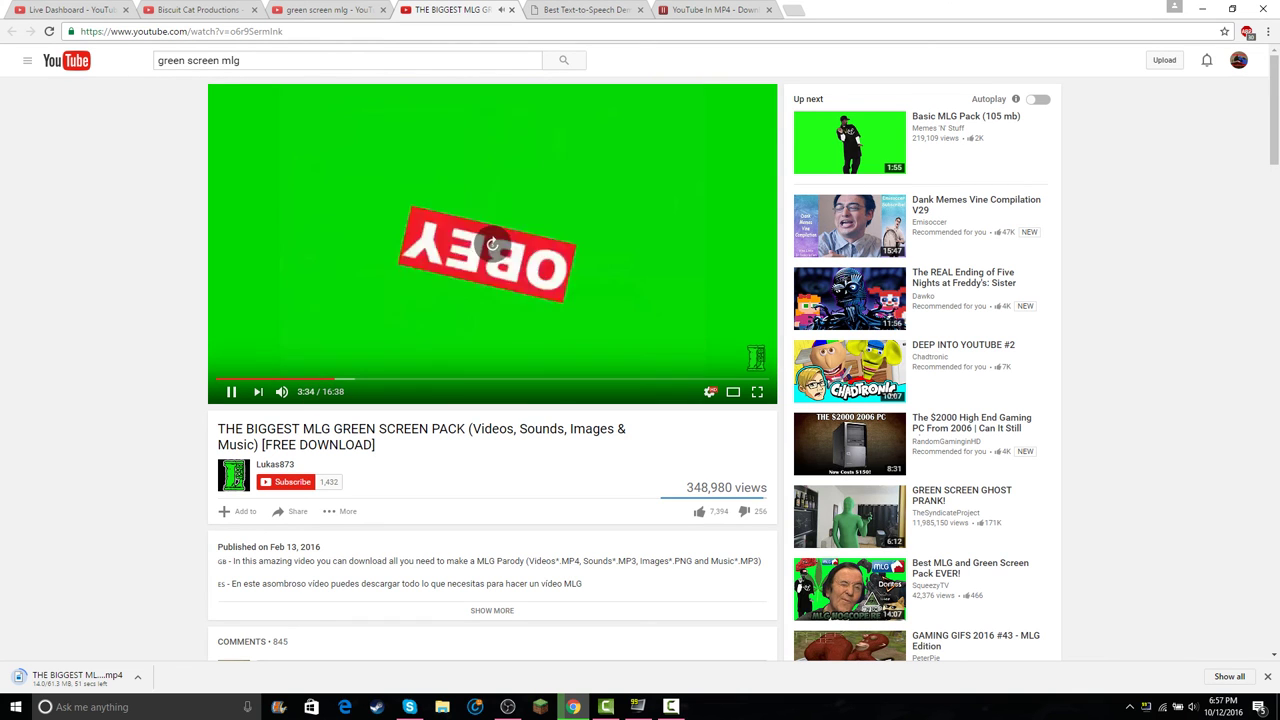
- Skip ahead through the remaining video effects and into the sound effects section of the green screen pack video
key(Right)
key(Right)
key(Right)
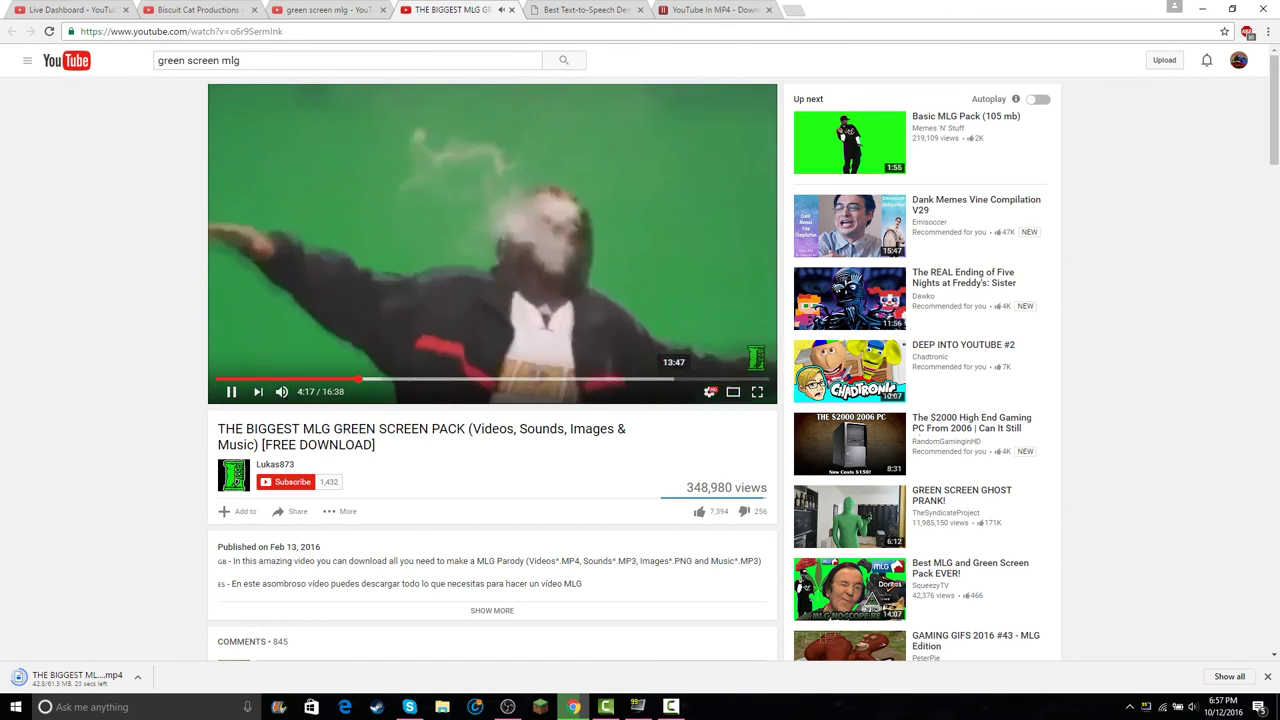
key(l)
key(Right)
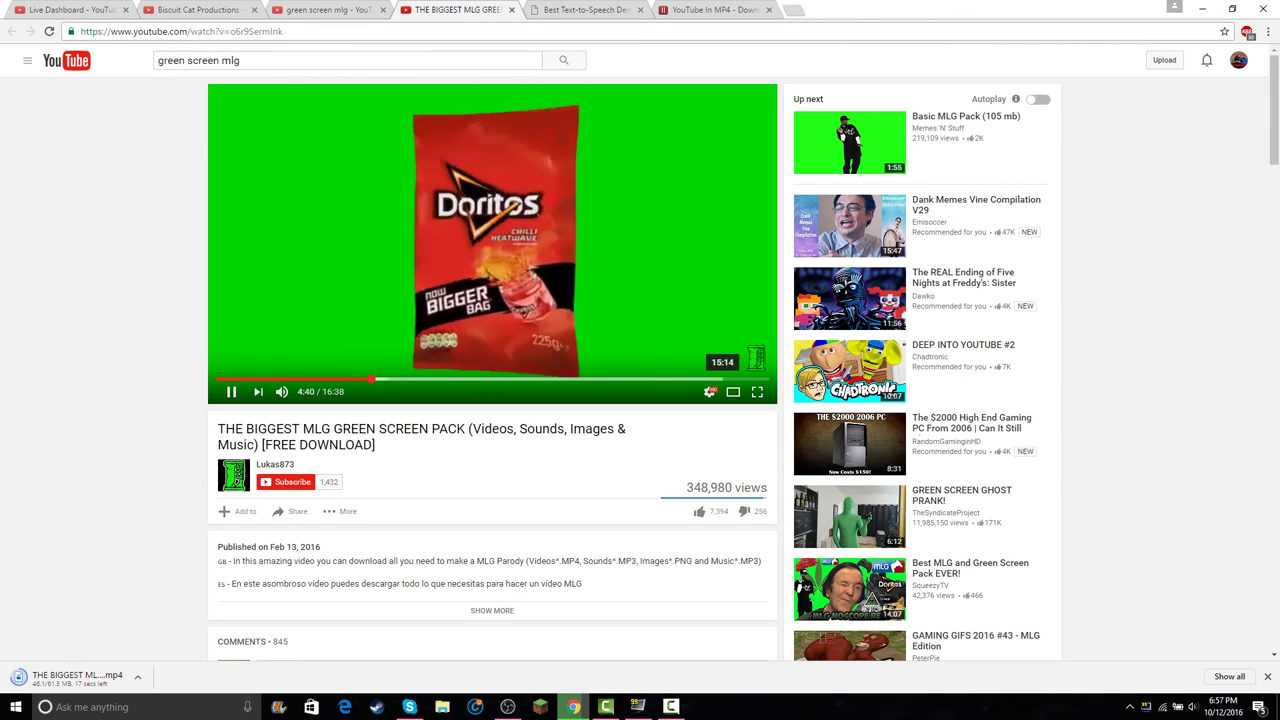
key(Right)
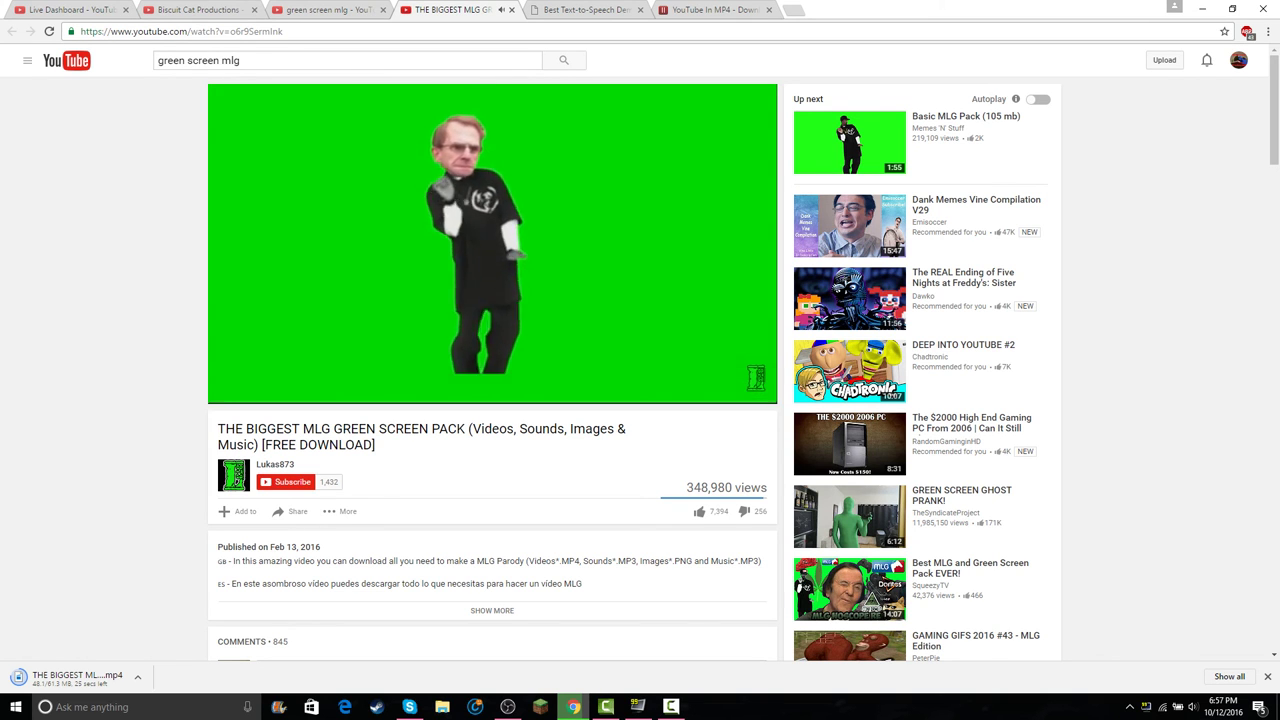
key(Right)
key(Right)
key(Left)
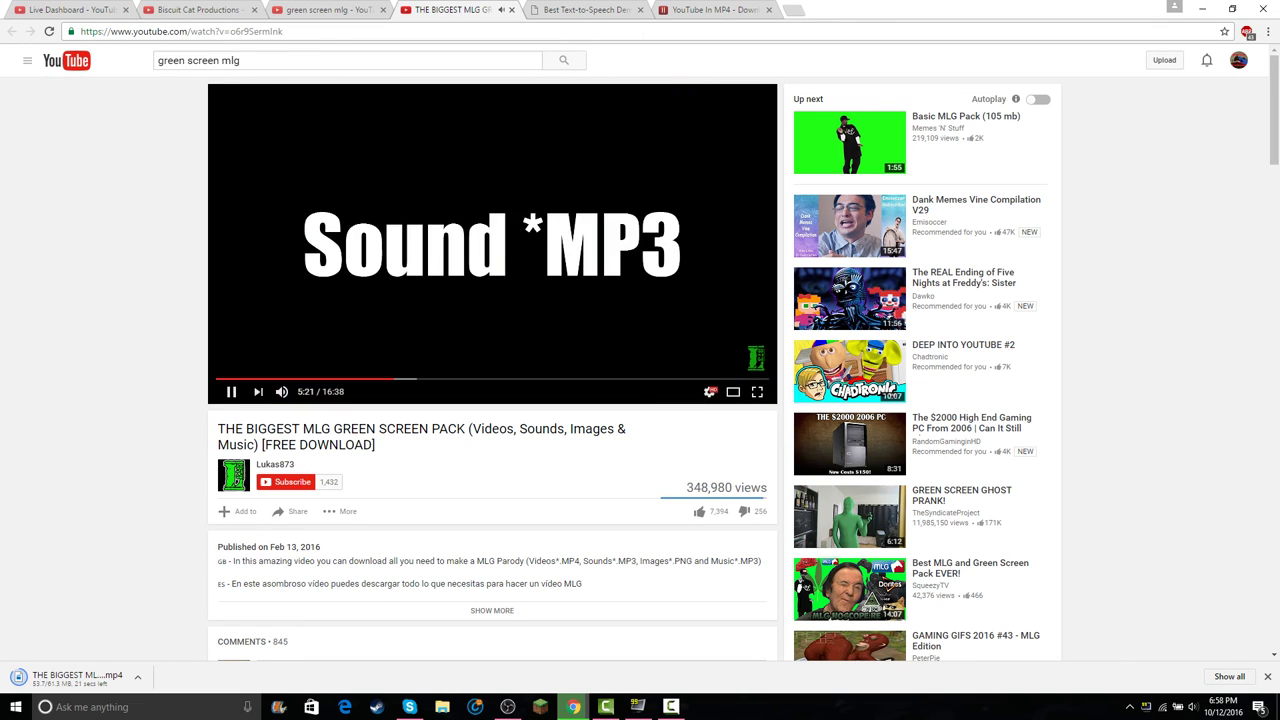
key(Right)
key(Right)
key(Right)
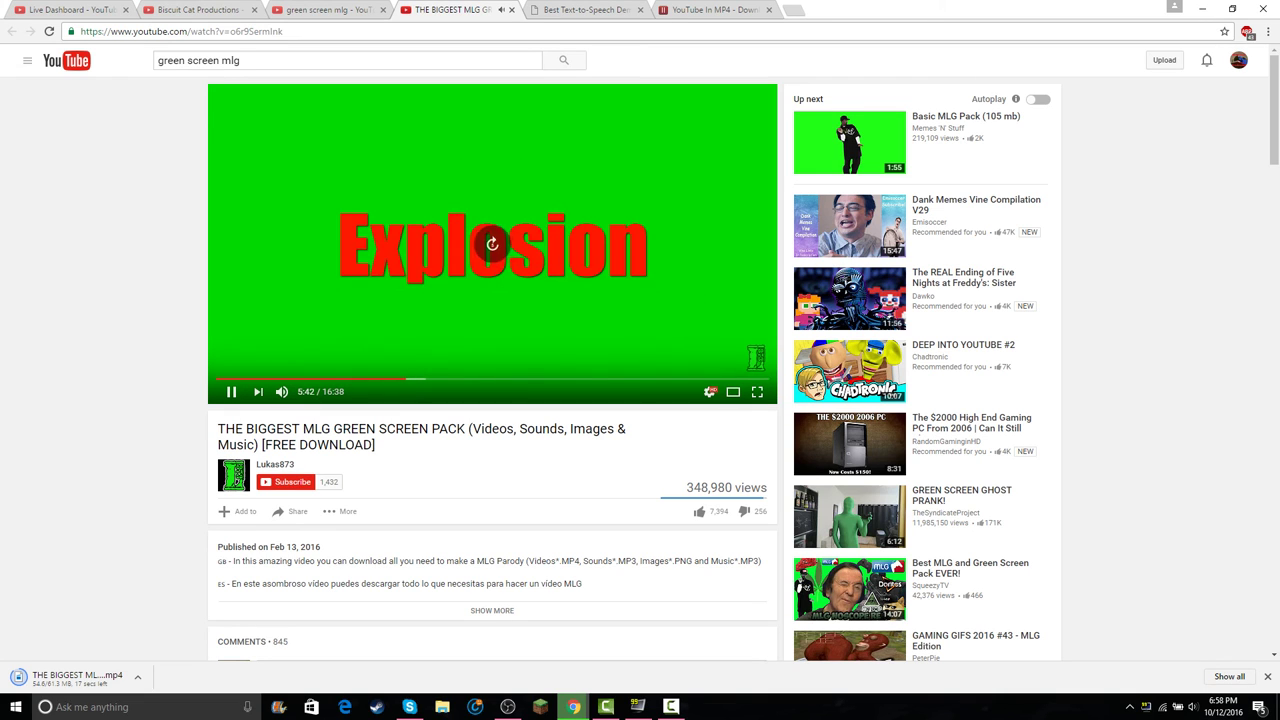
key(Right)
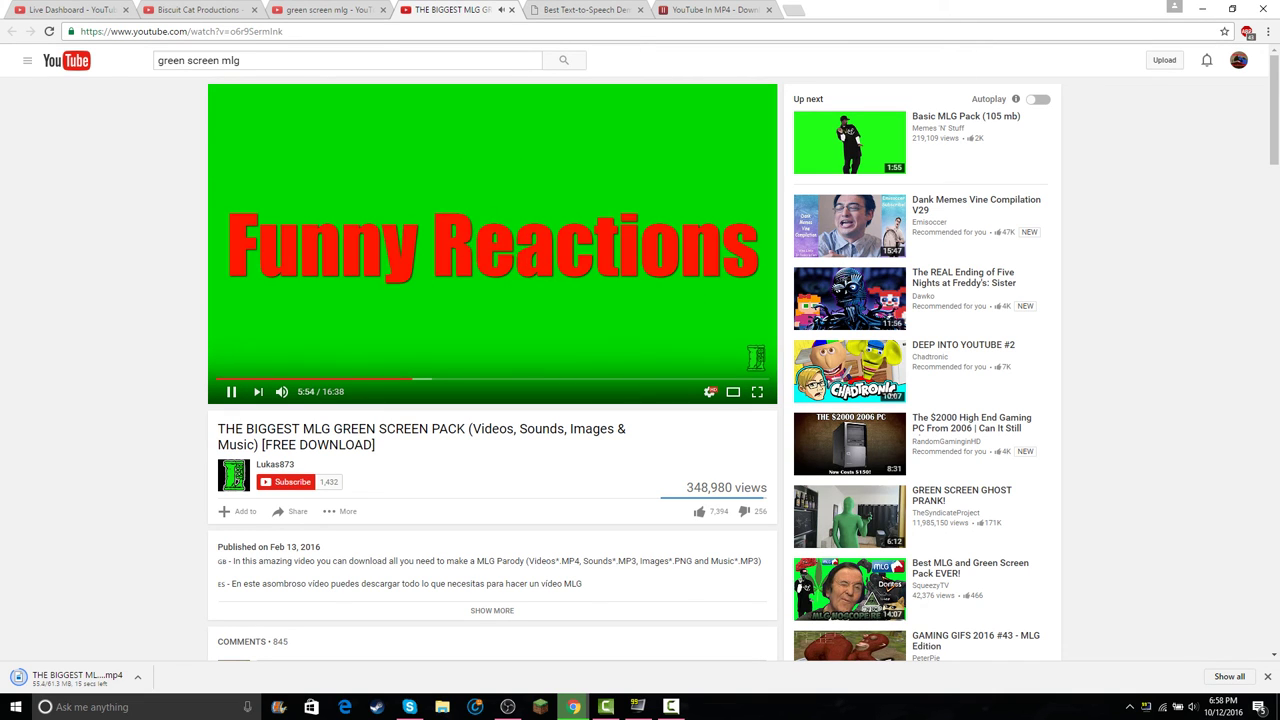
key(Right)
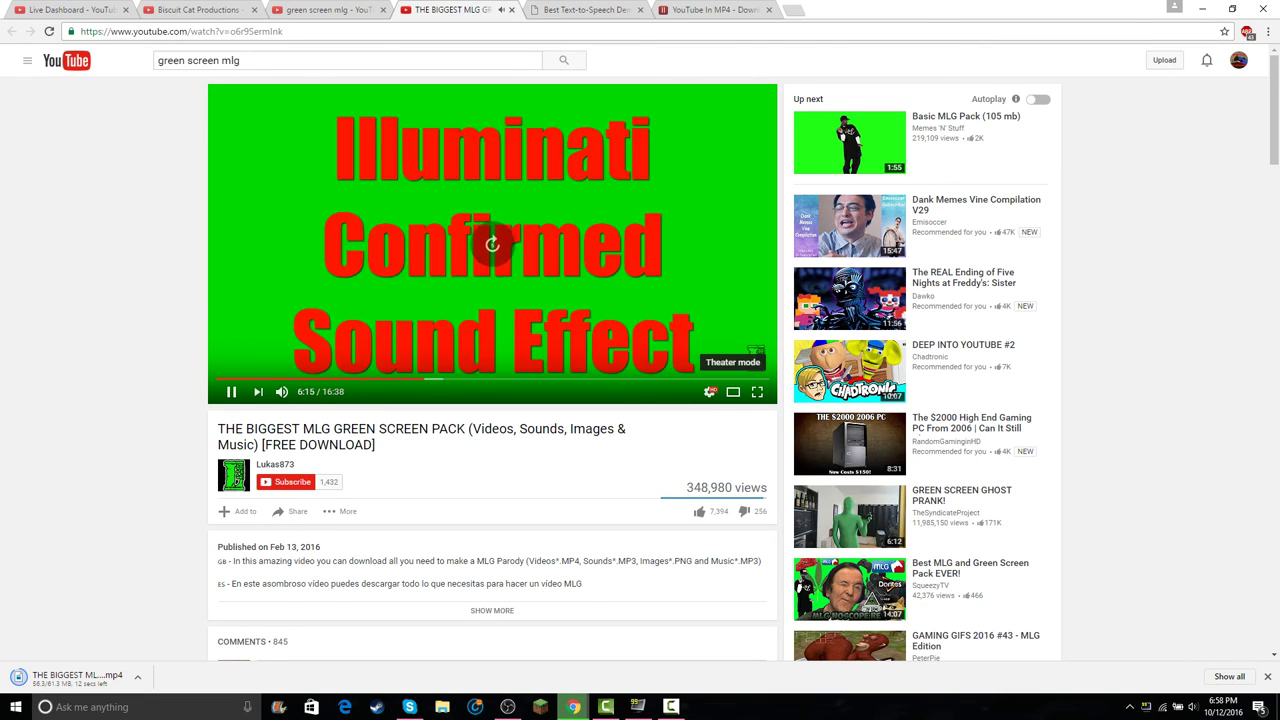
- Read the green screen pack's full description and comments, jump to the 0:20 timestamp linked in a comment, and pause the video
key(Right)
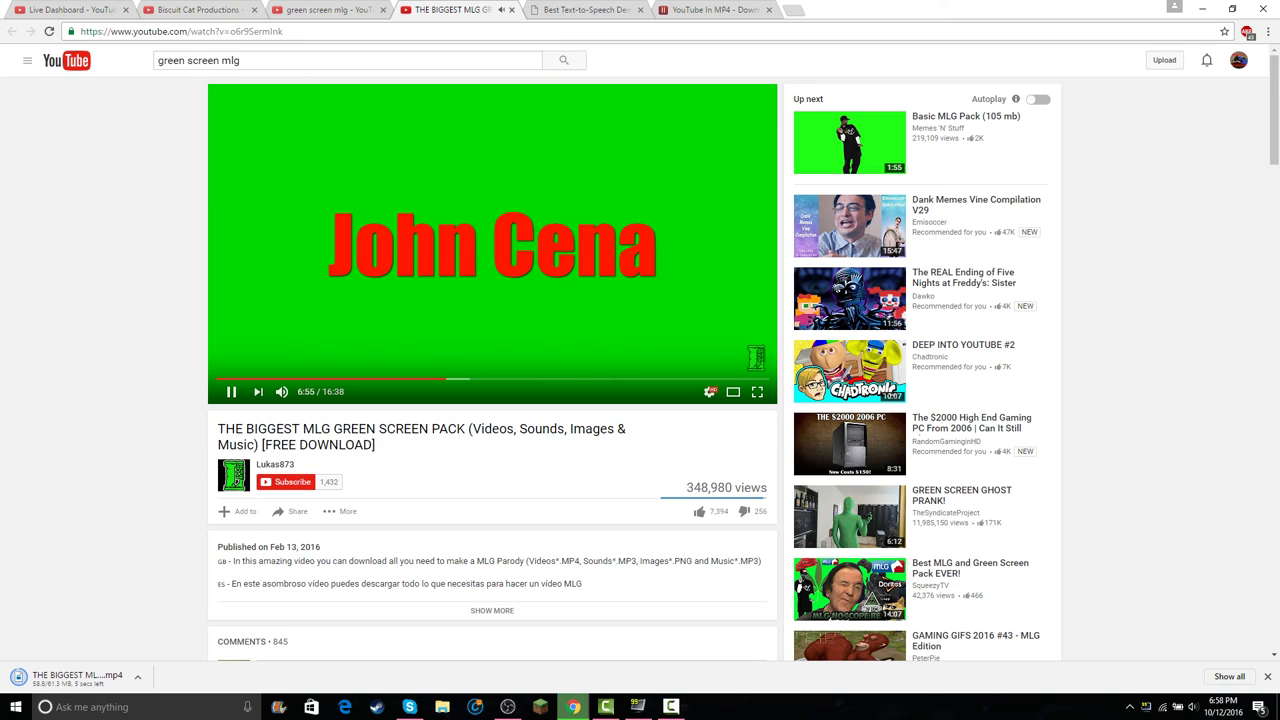
scroll(640, 370, down, 12)
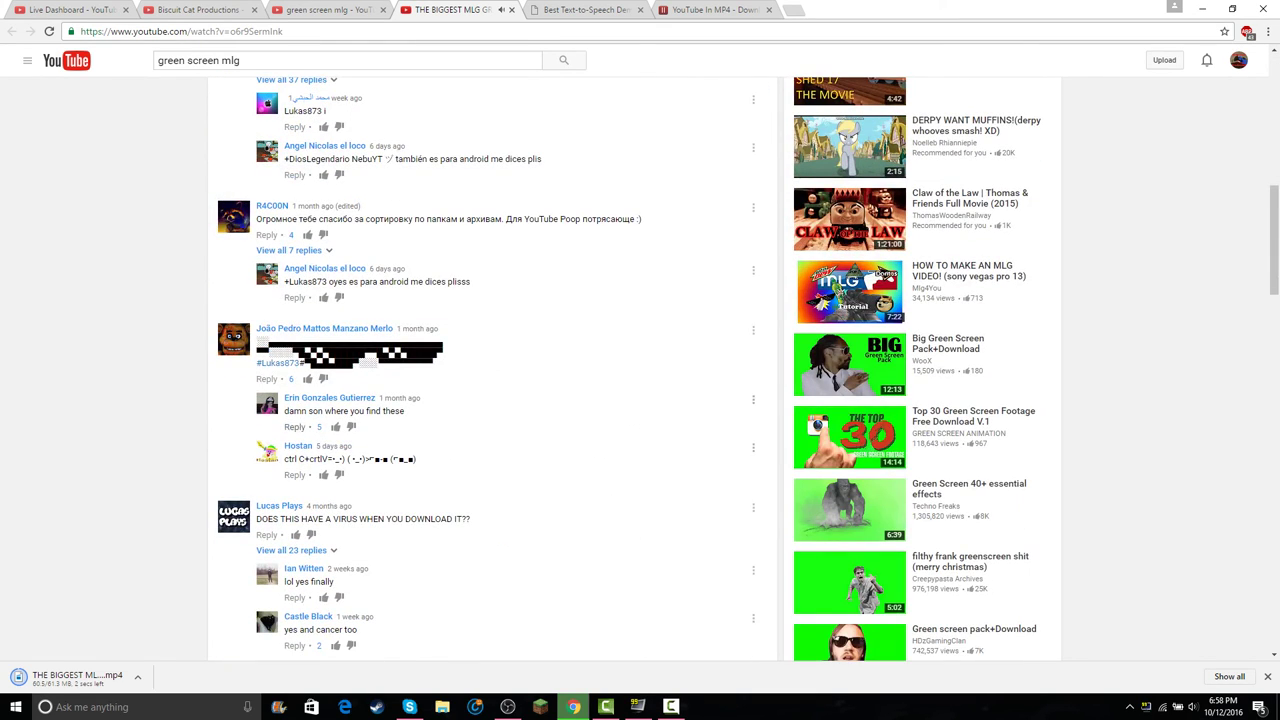
scroll(640, 370, up, 3)
click(492, 211)
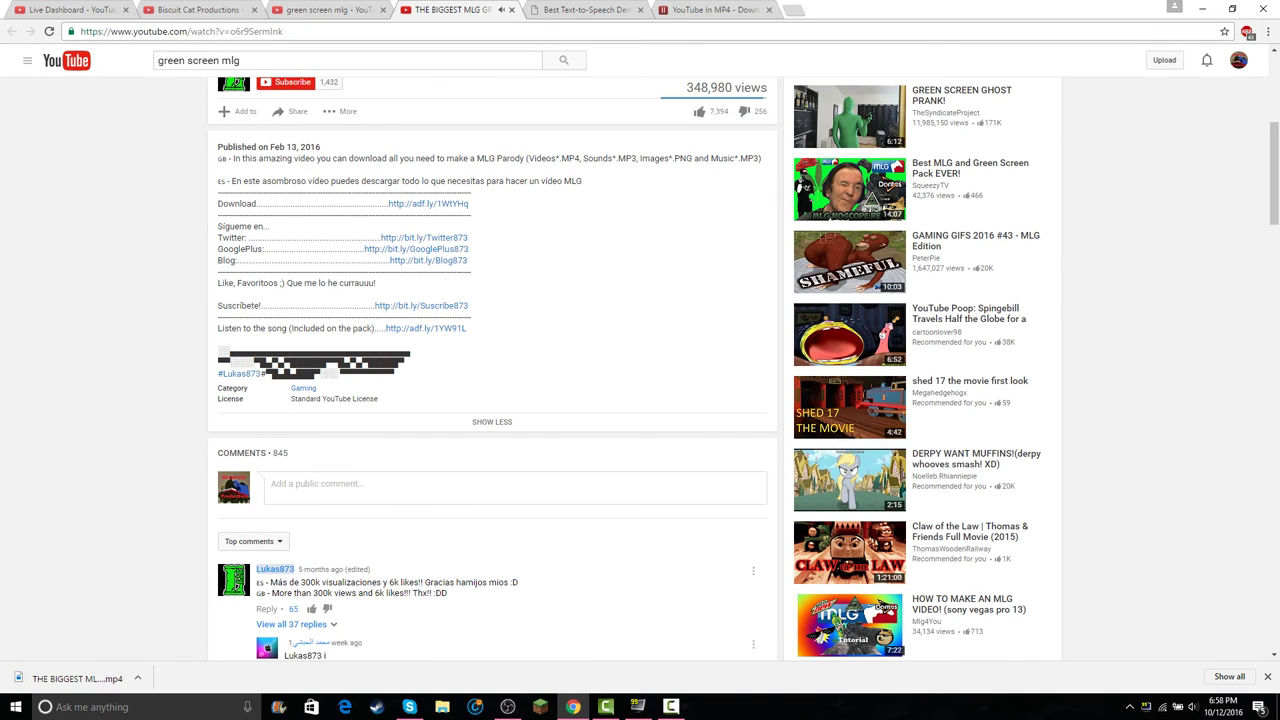
scroll(640, 370, down, 15)
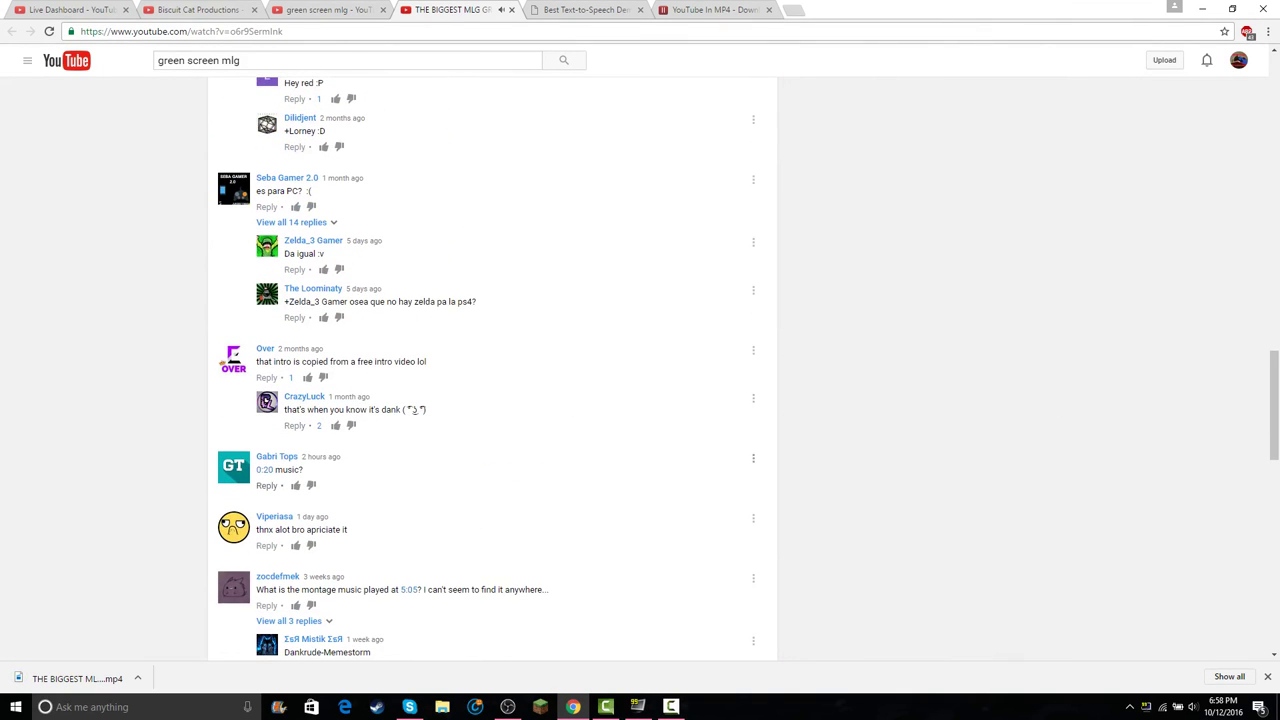
click(264, 470)
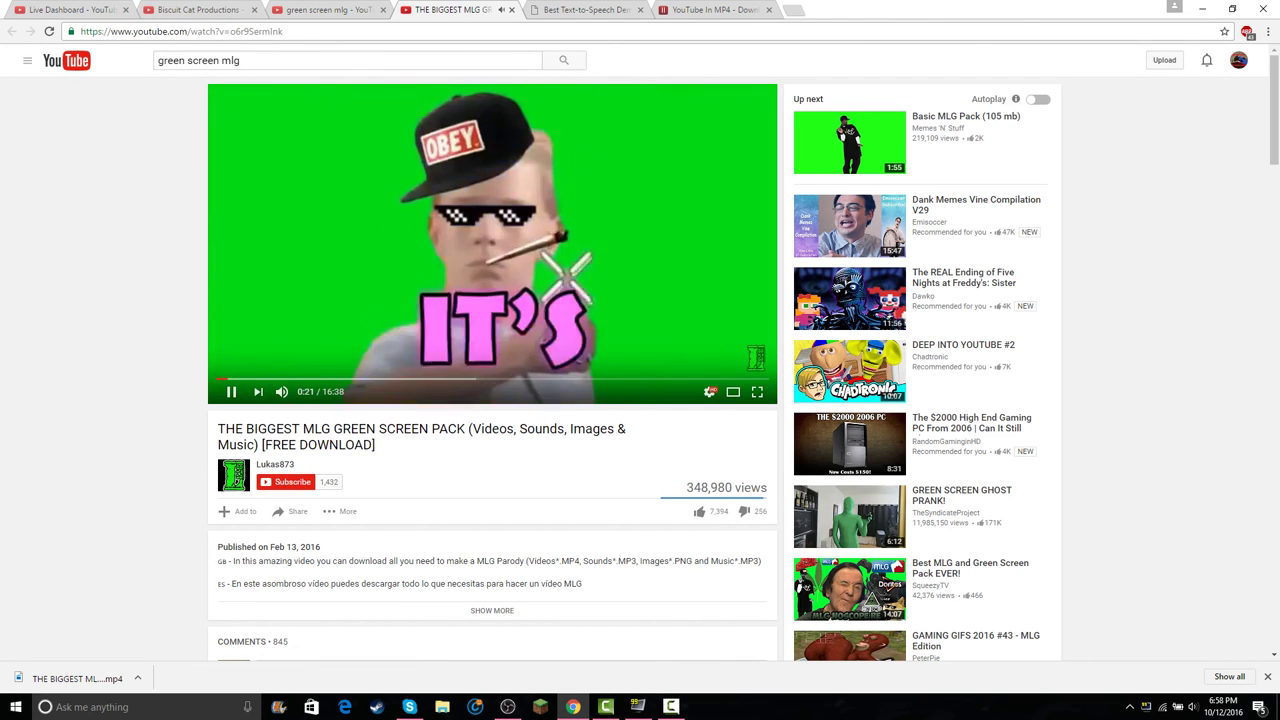
key(space)
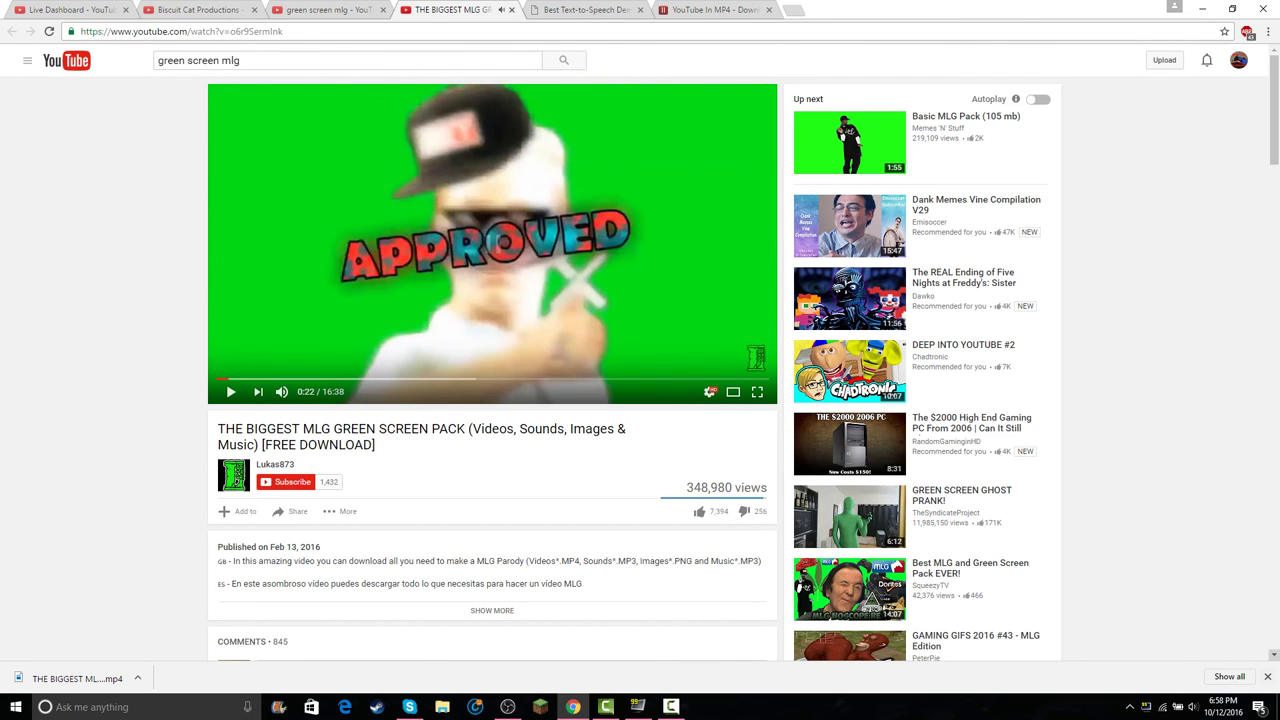
- Dismiss the downloads bar, switch to Camtasia Studio and import "THE BIGGEST MLG GREEN SCREEN PACK" MP4 from the Downloads folder
click(1268, 677)
key(alt+Tab)
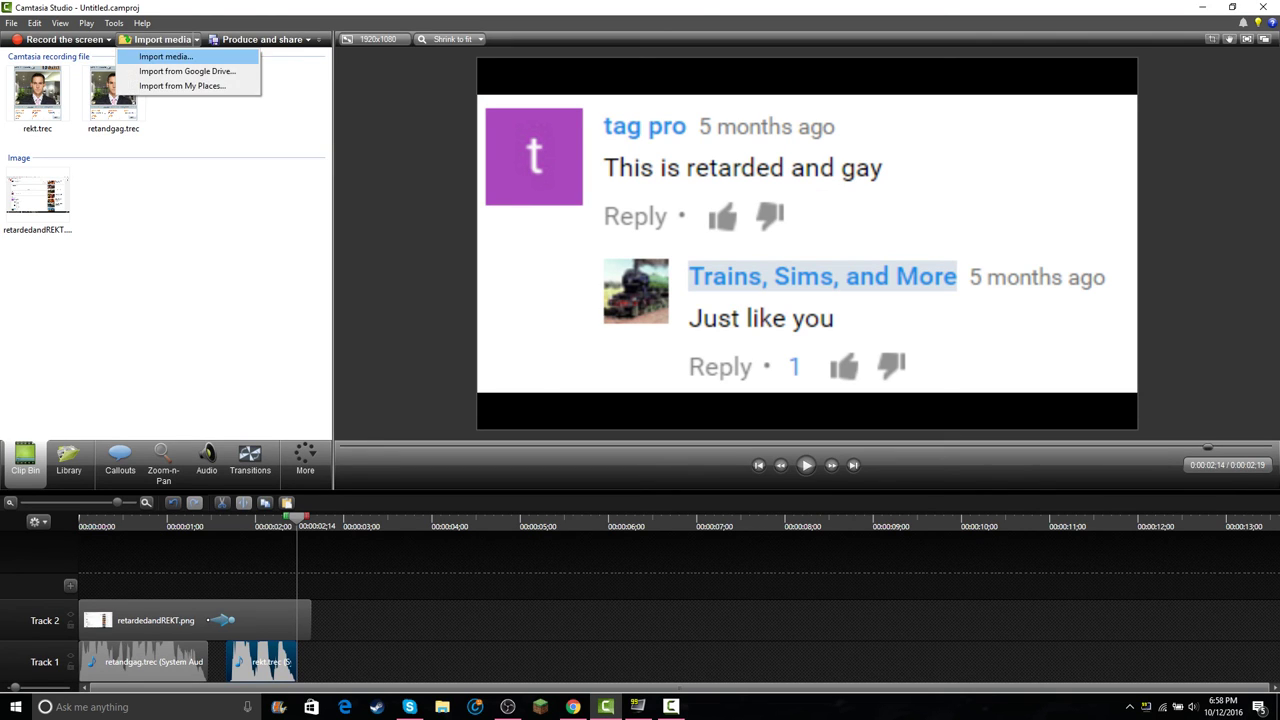
click(170, 56)
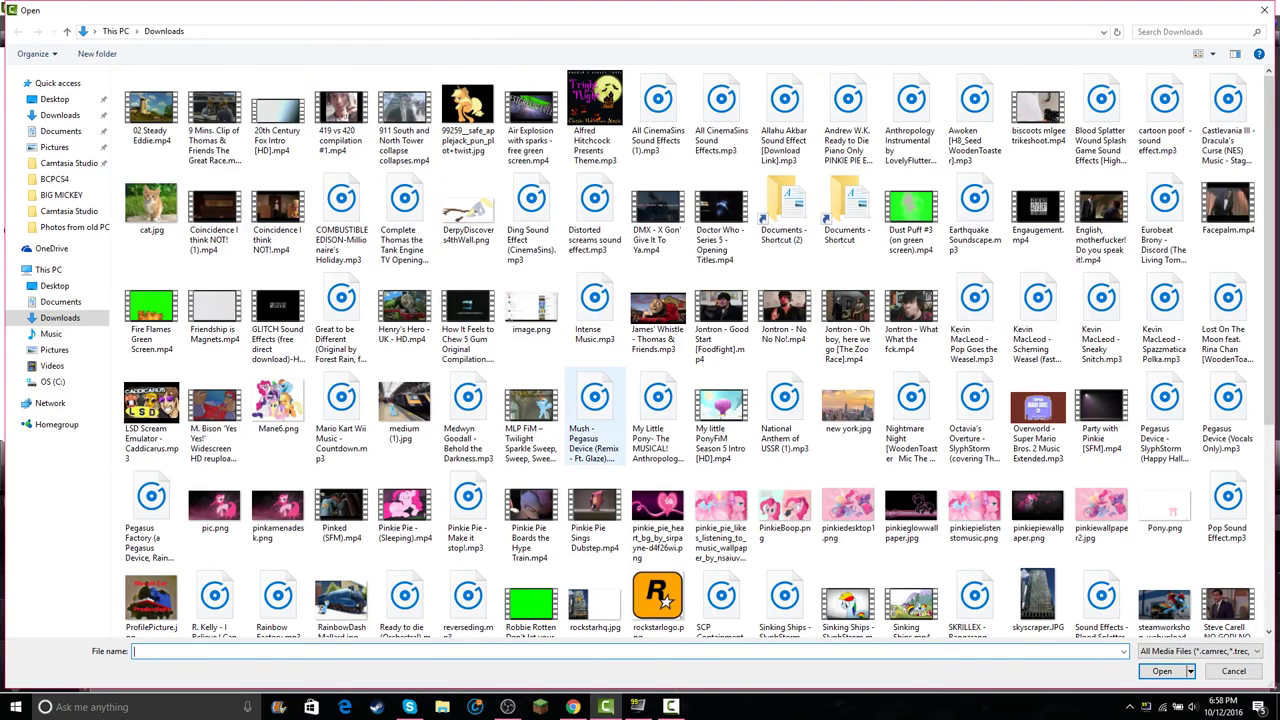
scroll(975, 380, down, 3)
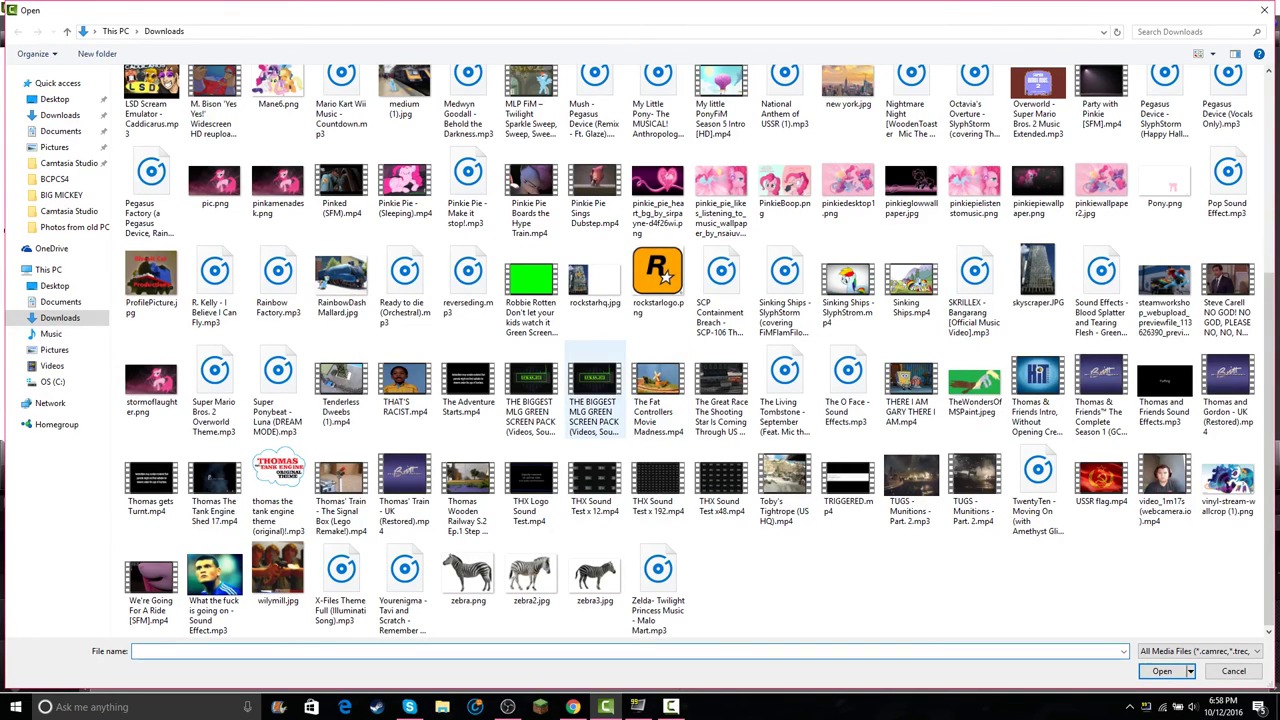
click(595, 395)
right_click(590, 405)
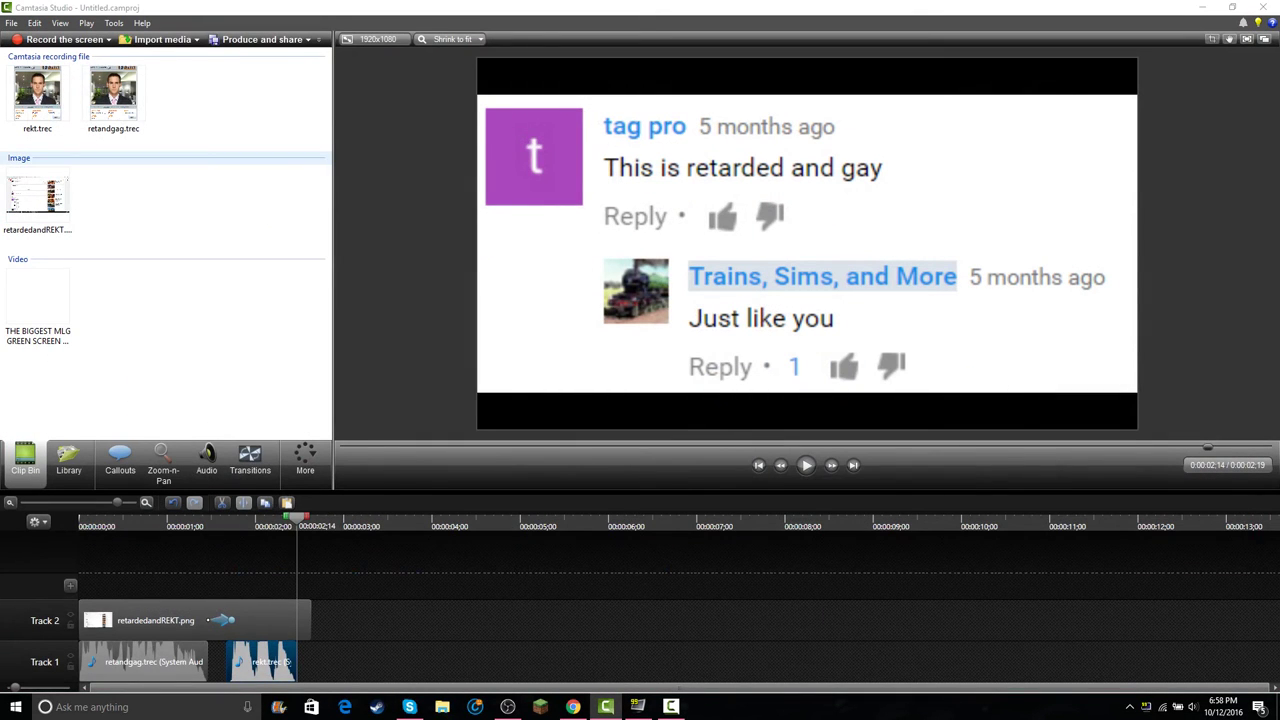
click(38, 297)
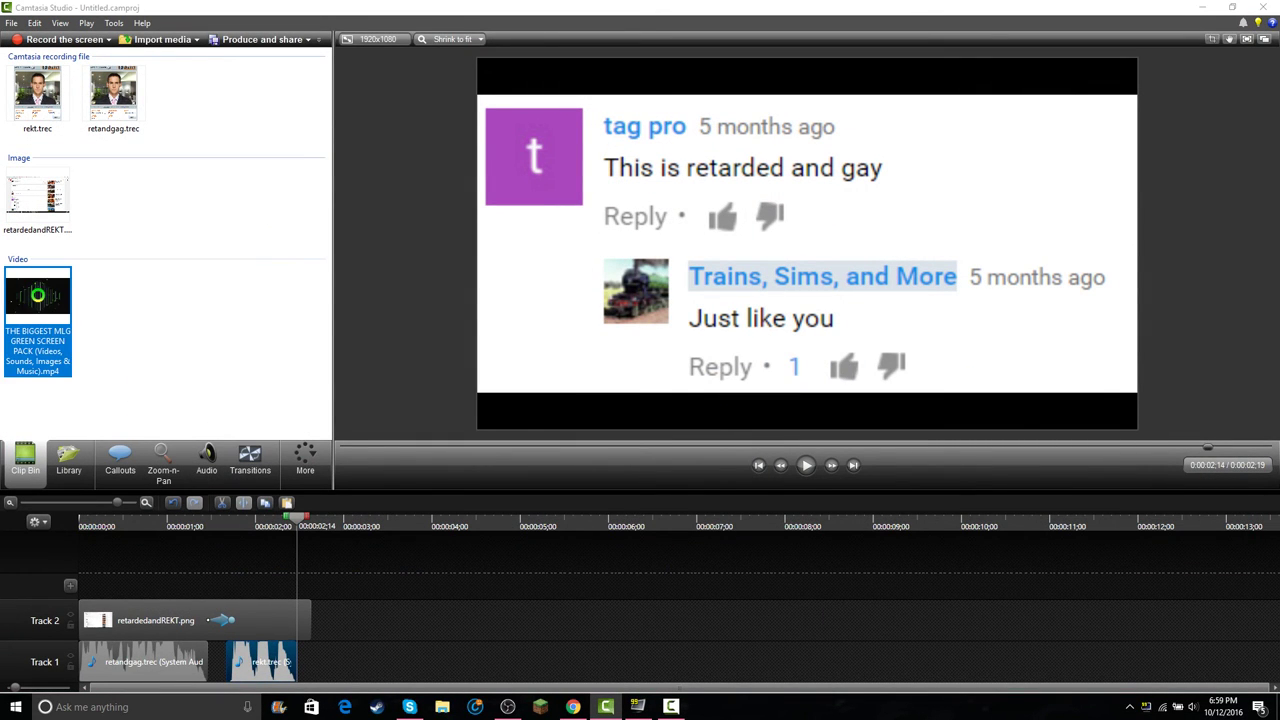
- Place the green screen pack video on Track 3 directly after the comment image's end and enlarge it to fill the canvas
drag(38, 297, 313, 579)
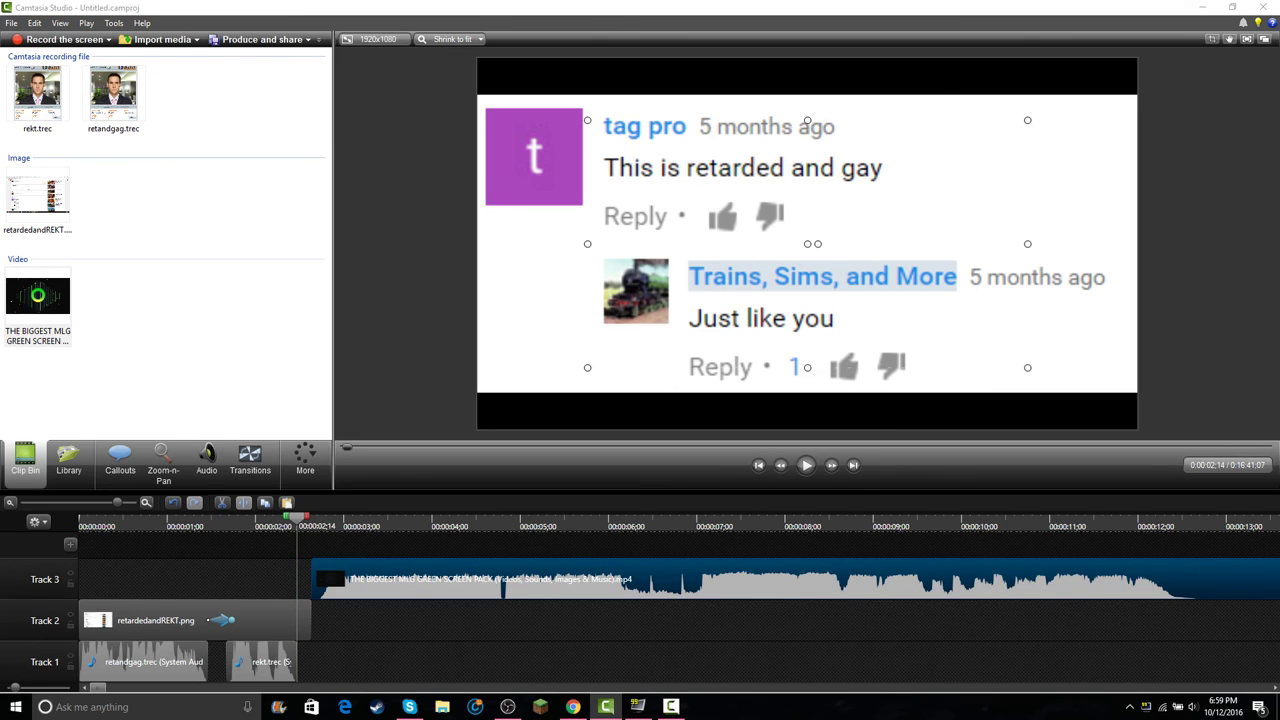
scroll(450, 572, down, 3)
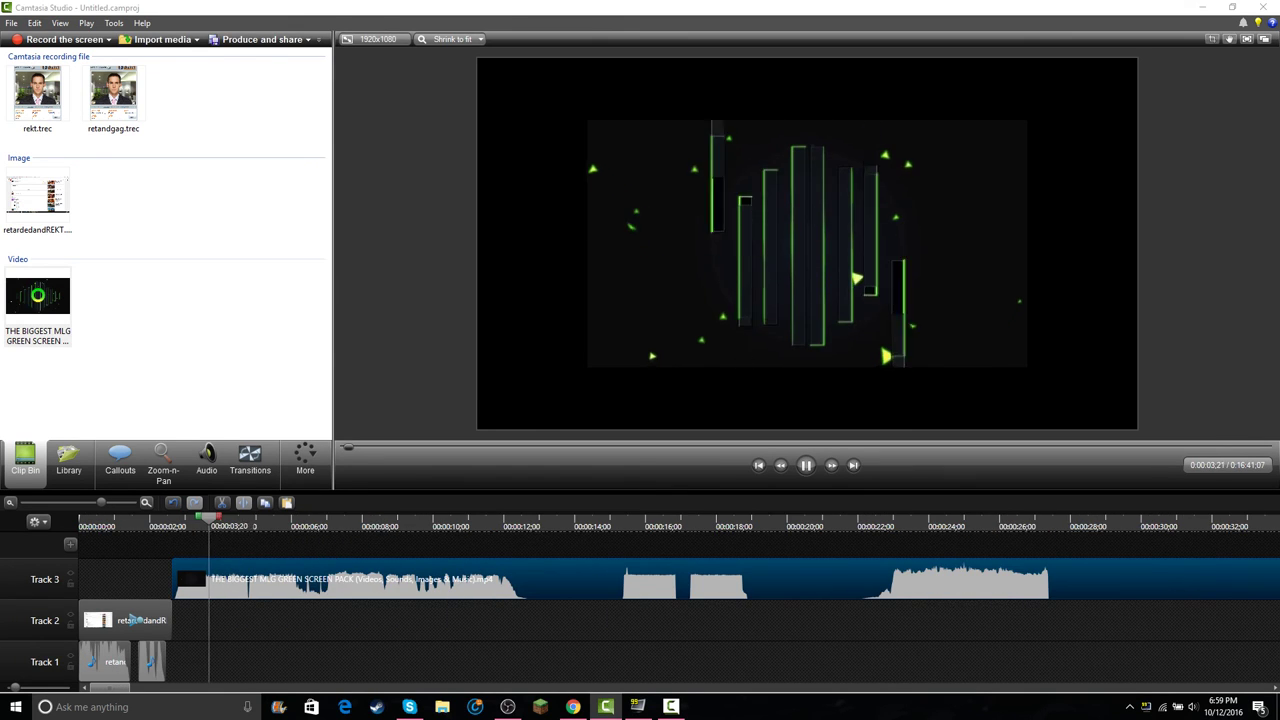
drag(808, 244, 698, 182)
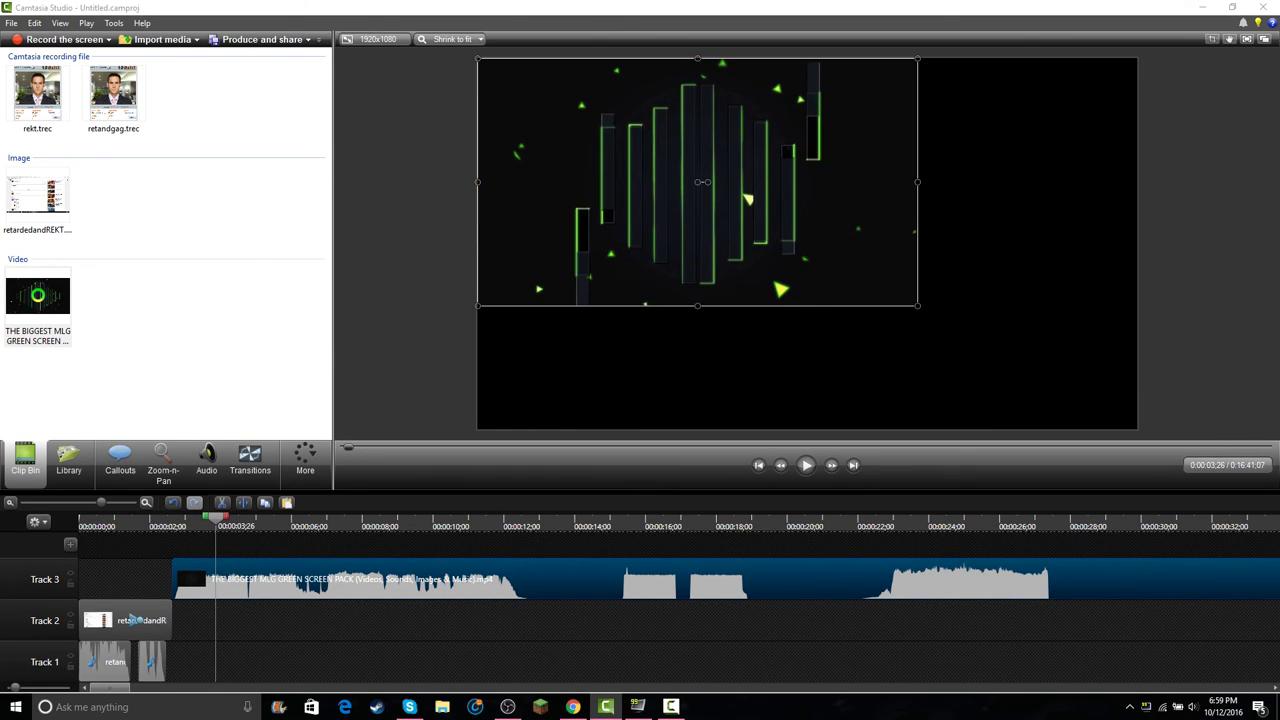
drag(918, 306, 1138, 430)
click(1192, 398)
- Preview the green screen pack's effects along the Track 3 clip, from about 22 seconds to the section around 1:34
click(560, 579)
key(space)
drag(811, 519, 861, 518)
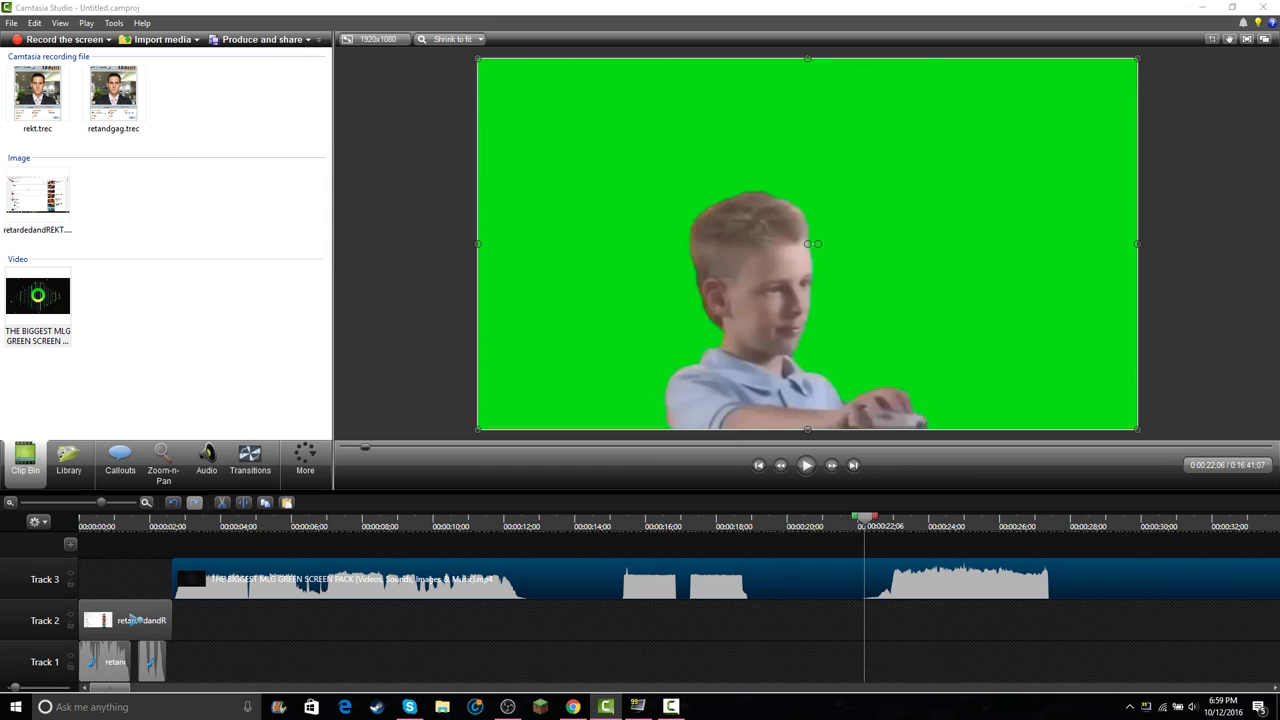
key(space)
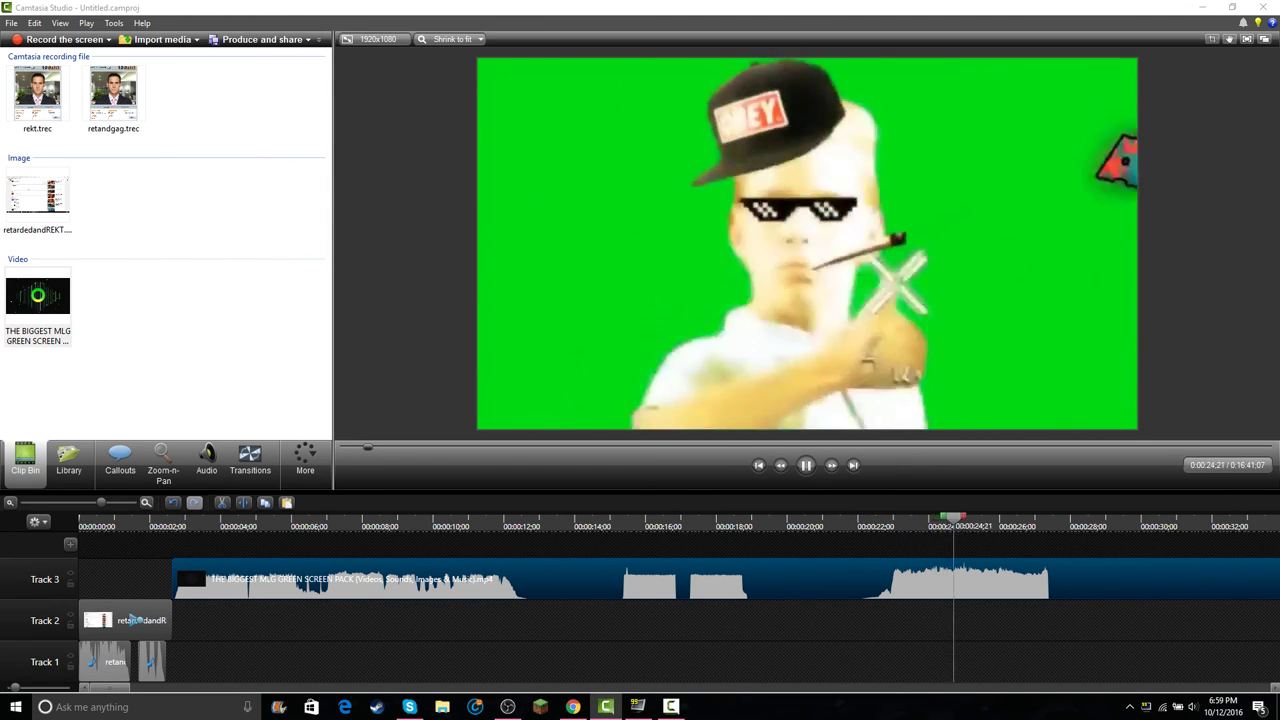
click(684, 525)
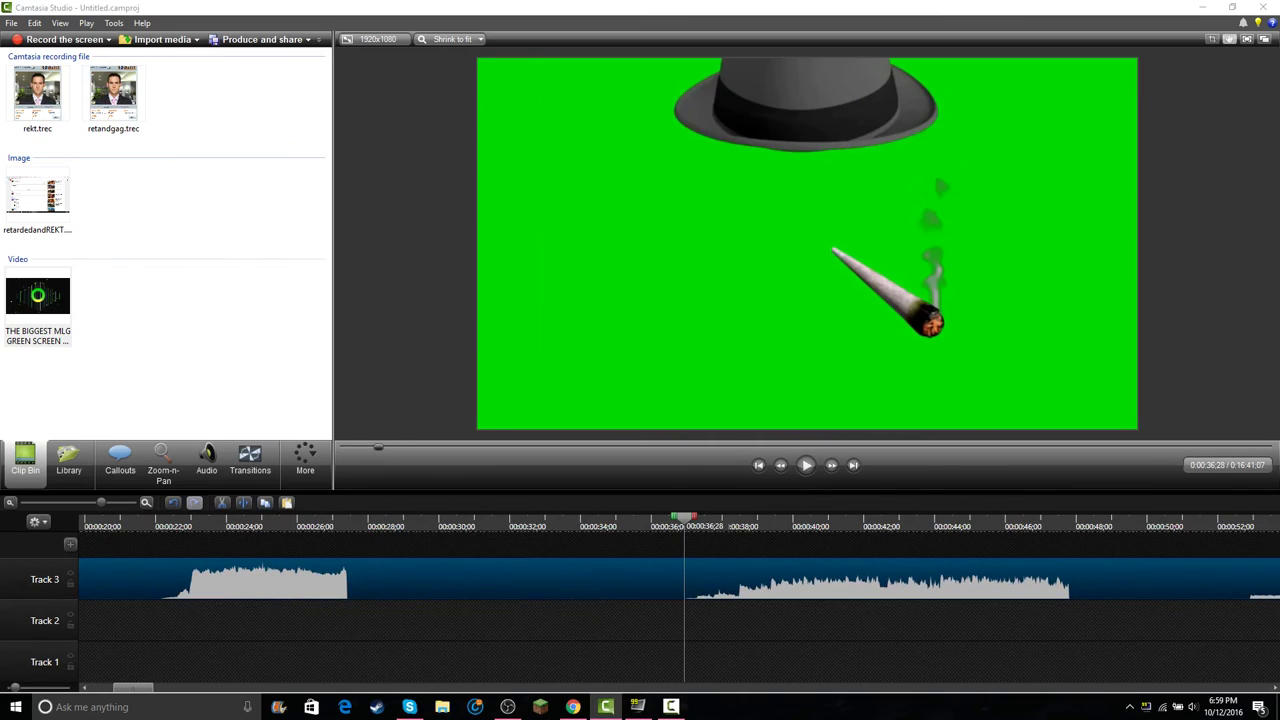
scroll(648, 580, down, 4)
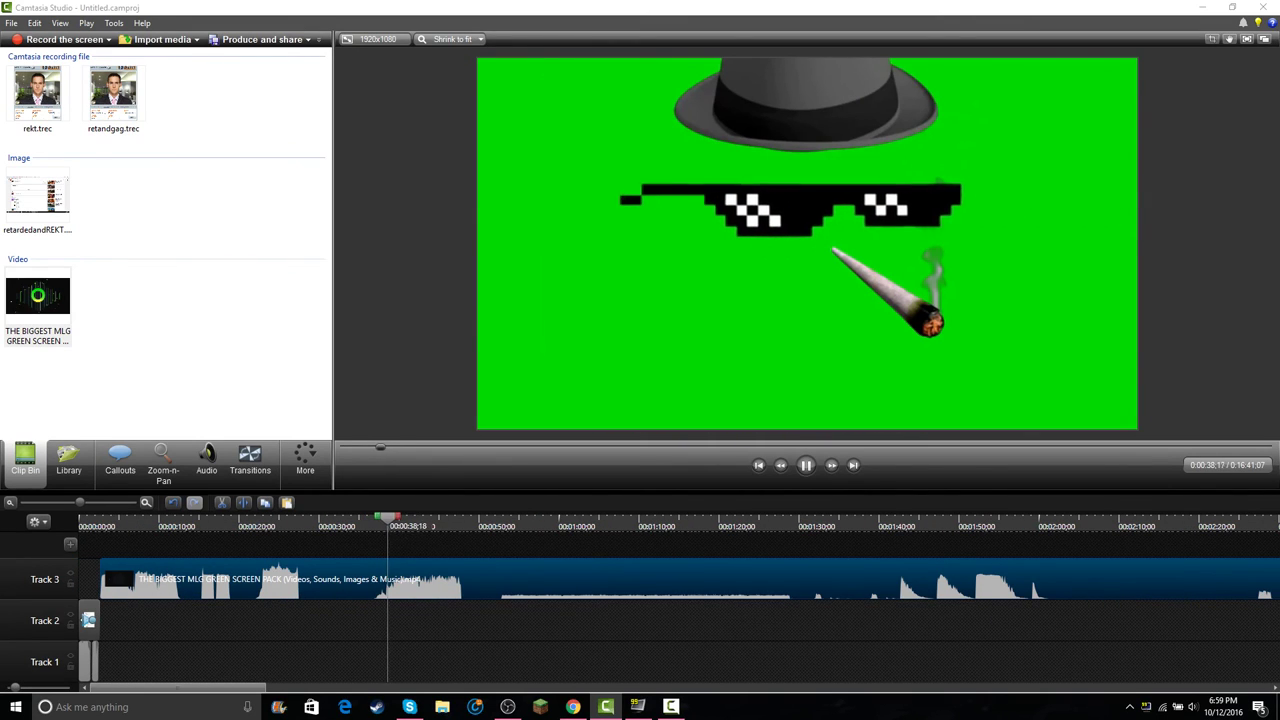
drag(521, 525, 810, 520)
scroll(810, 522, up, 5)
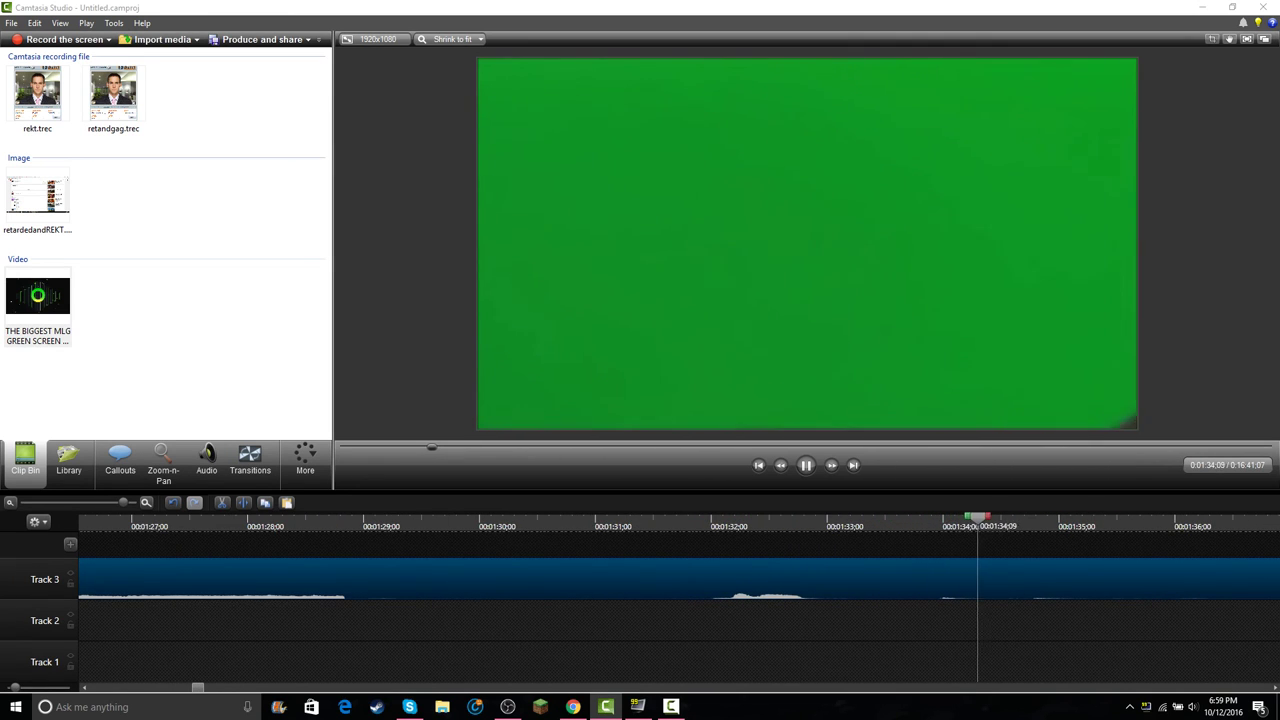
- Try splitting the green screen pack clip at 0:01:31;29, and undo the split
click(708, 520)
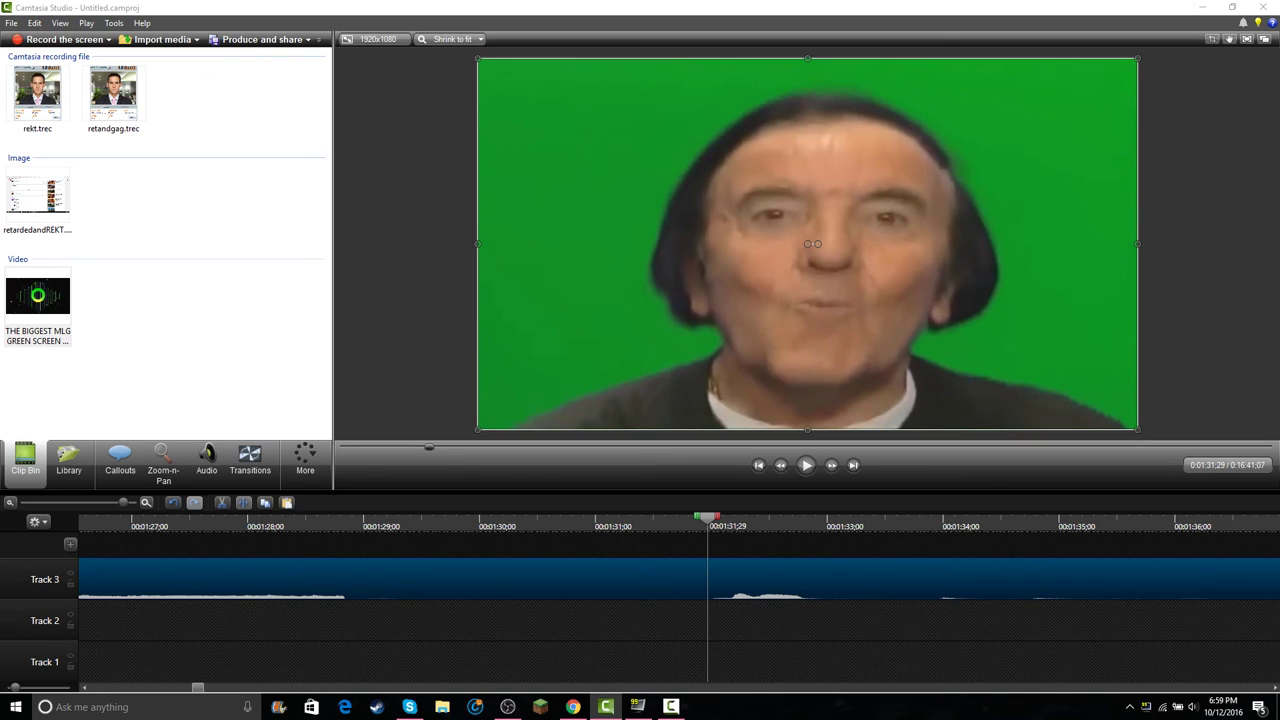
click(244, 502)
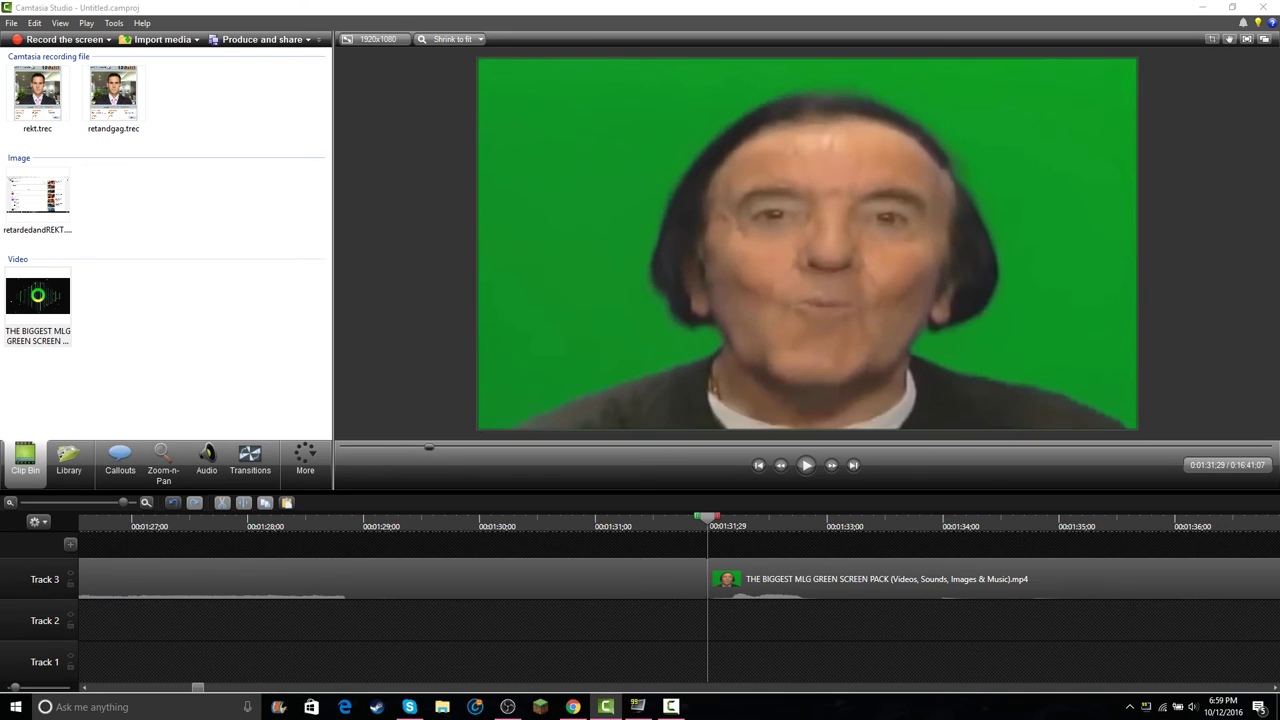
key(ctrl+z)
- Split the green screen pack clip at 0:01:30;01 and 0:01:34;25 to isolate the effect with the man's face
drag(698, 517, 483, 517)
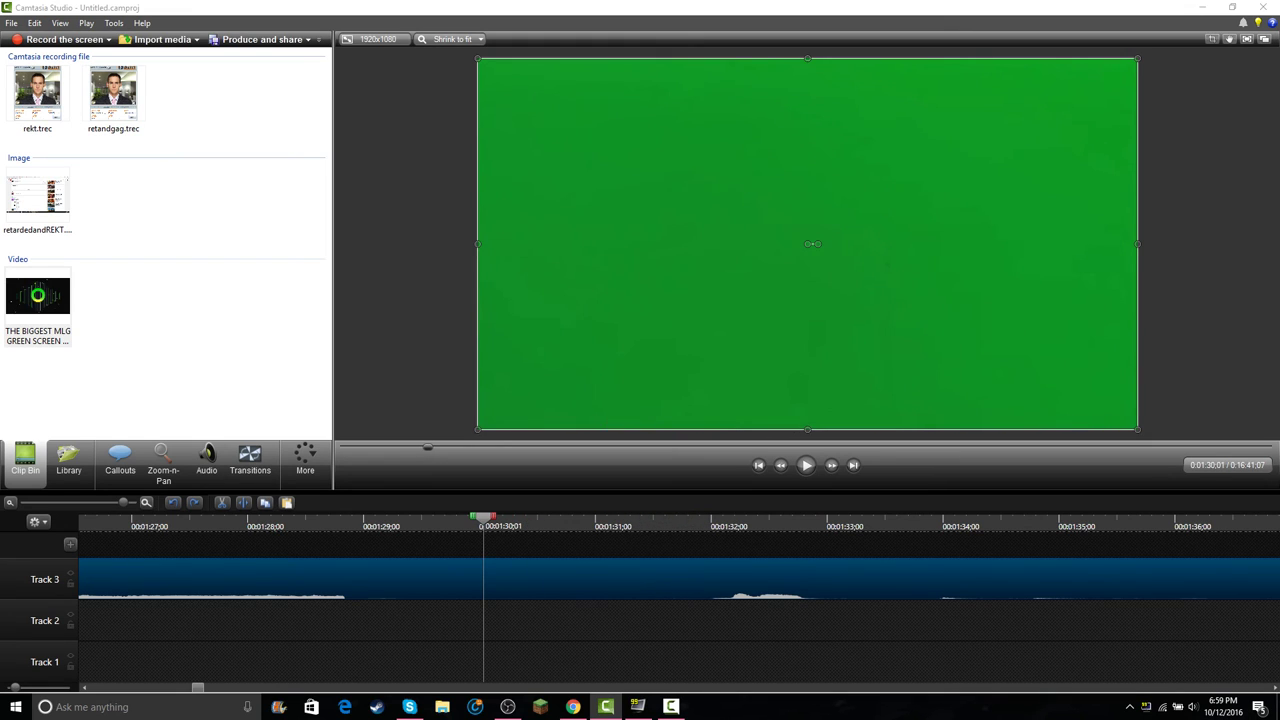
key(s)
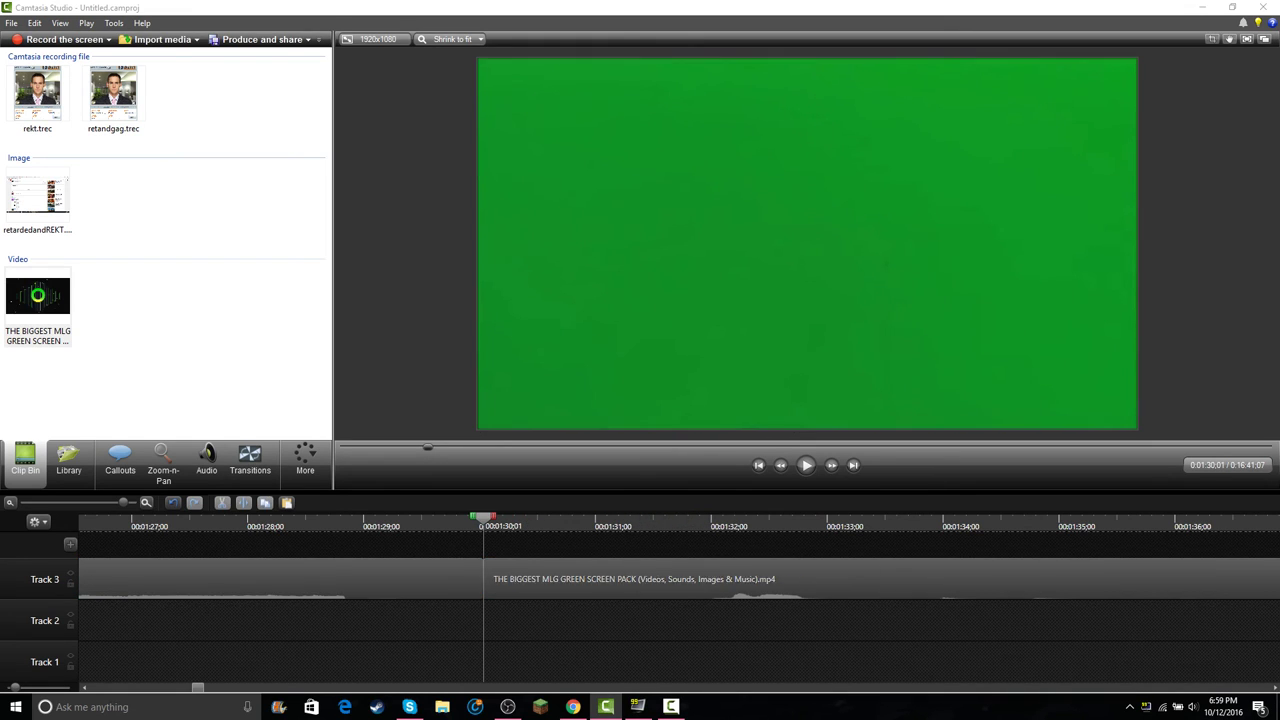
drag(483, 517, 1036, 517)
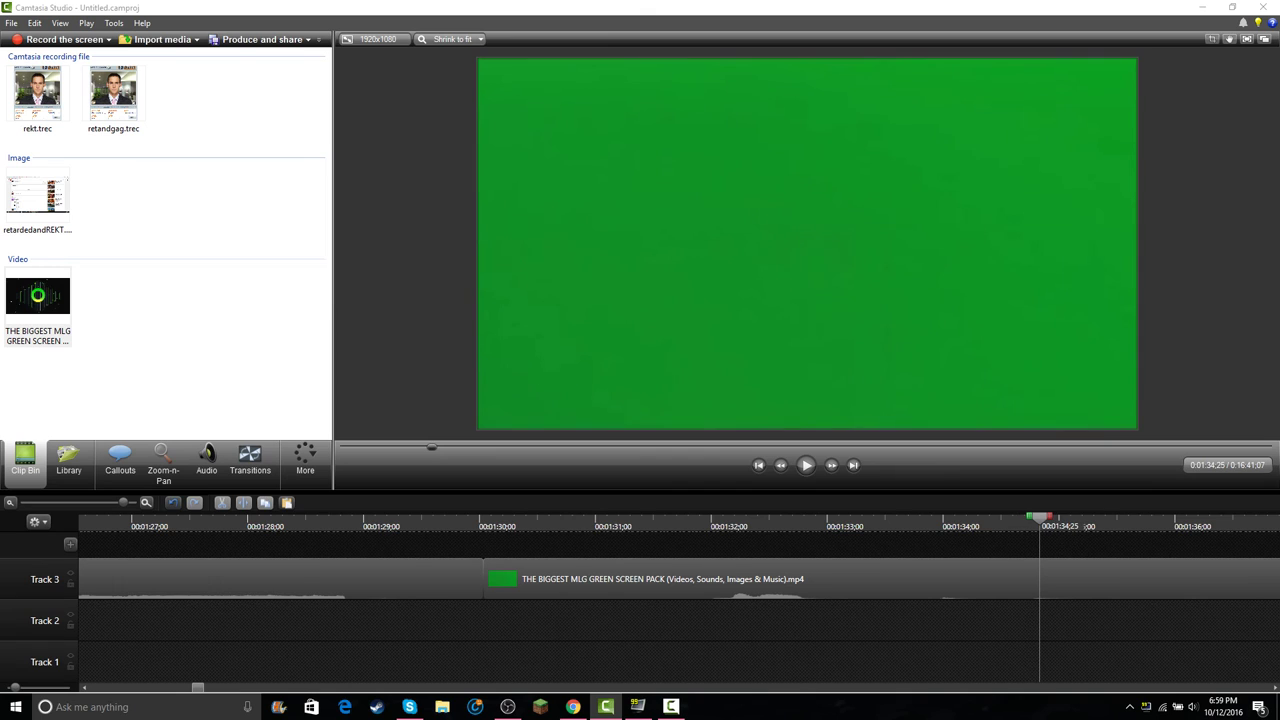
click(990, 579)
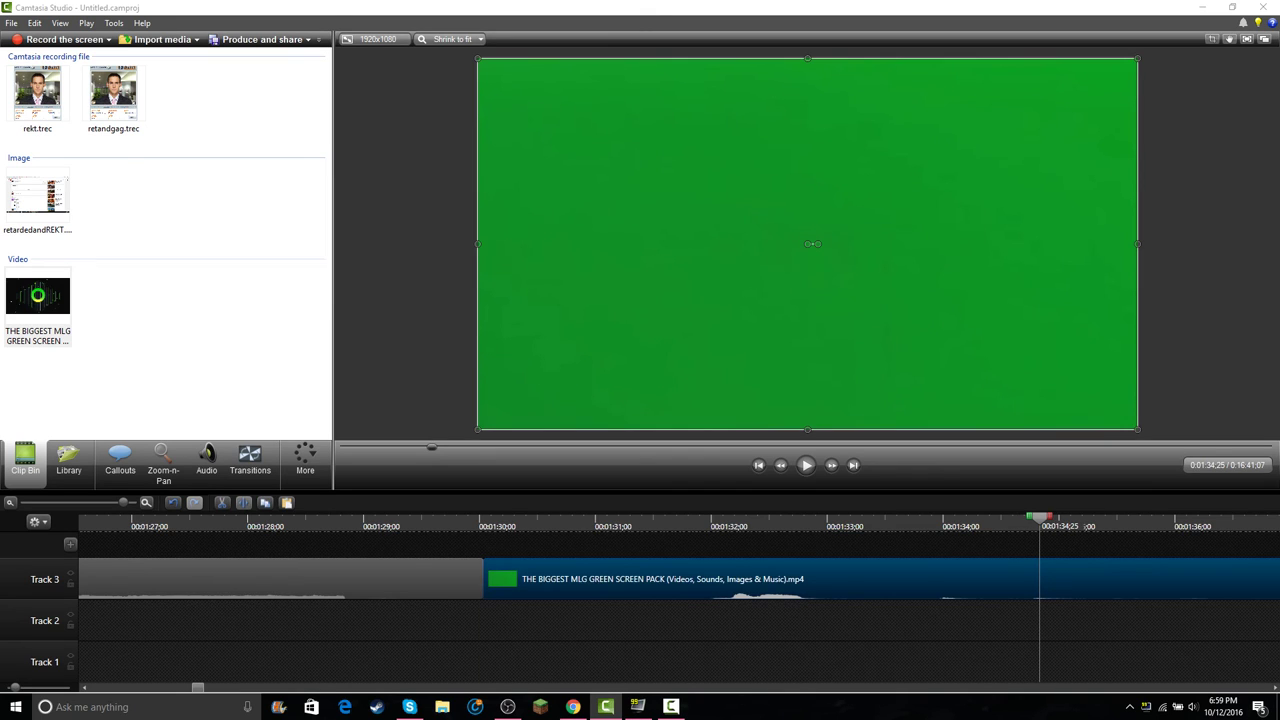
key(s)
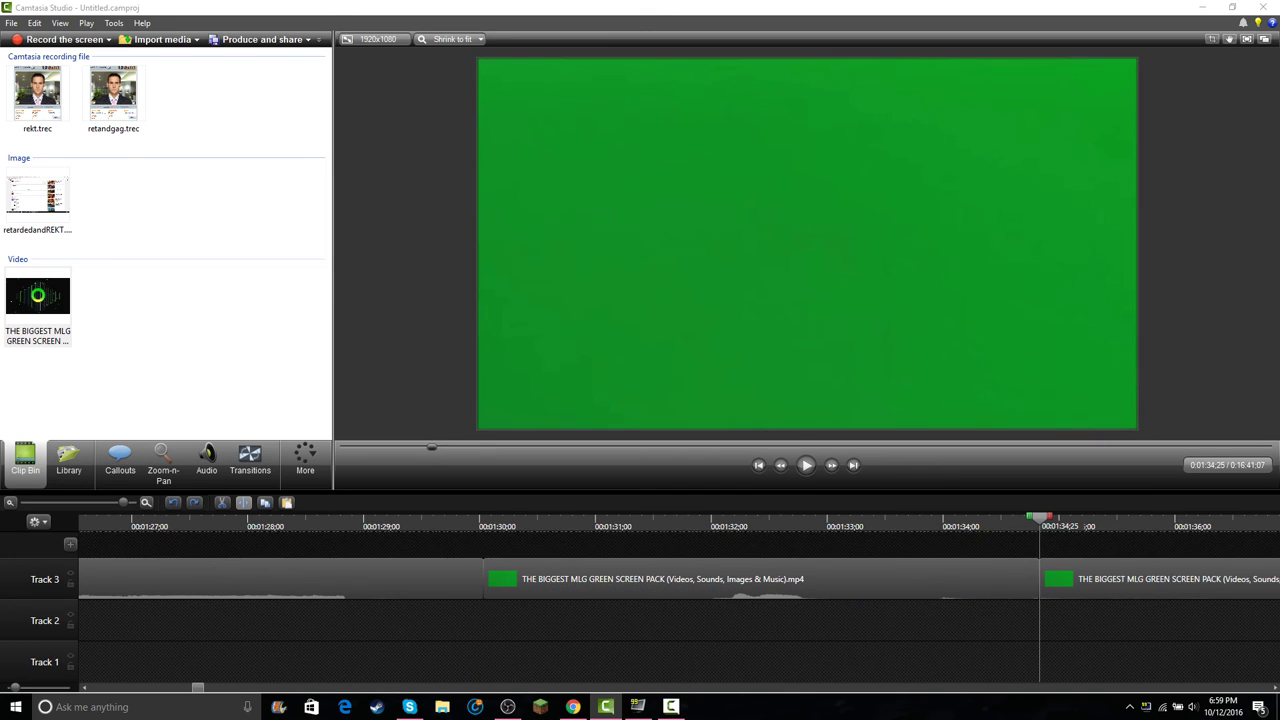
drag(198, 688, 328, 688)
scroll(680, 580, left, 5)
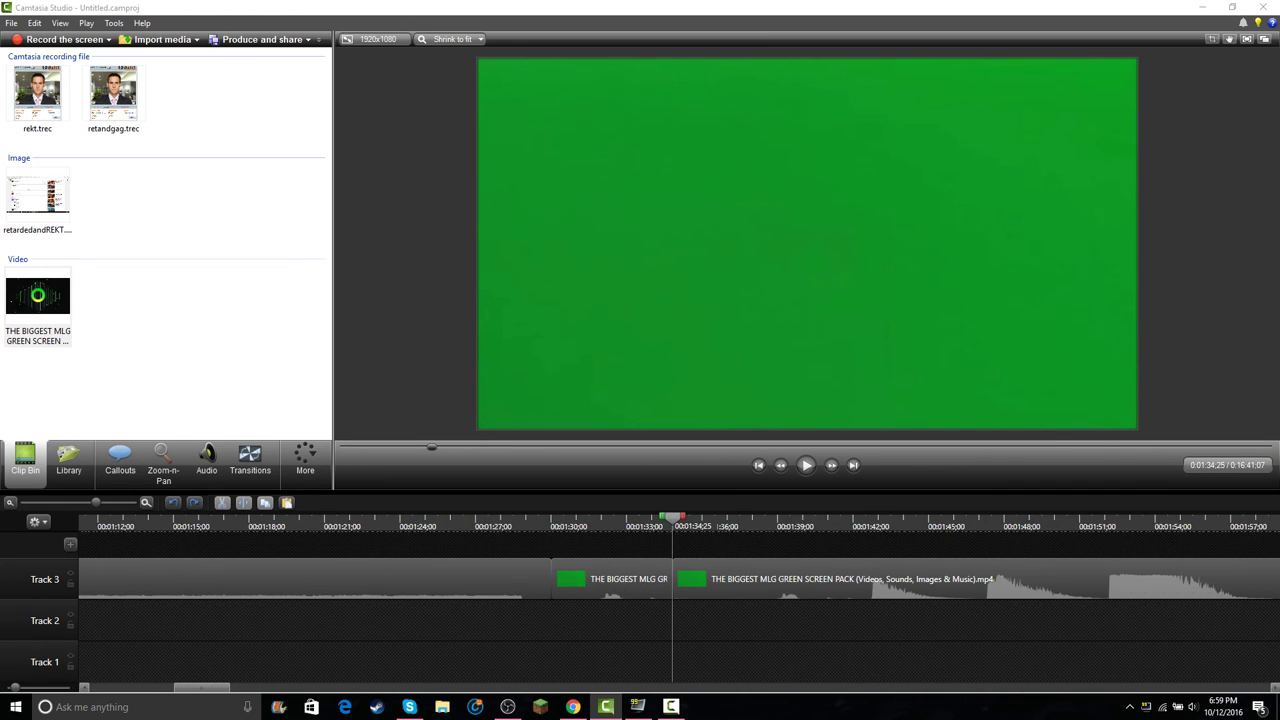
- Switch to Chrome and check the chat on the YouTube live dashboard
click(572, 707)
click(36, 9)
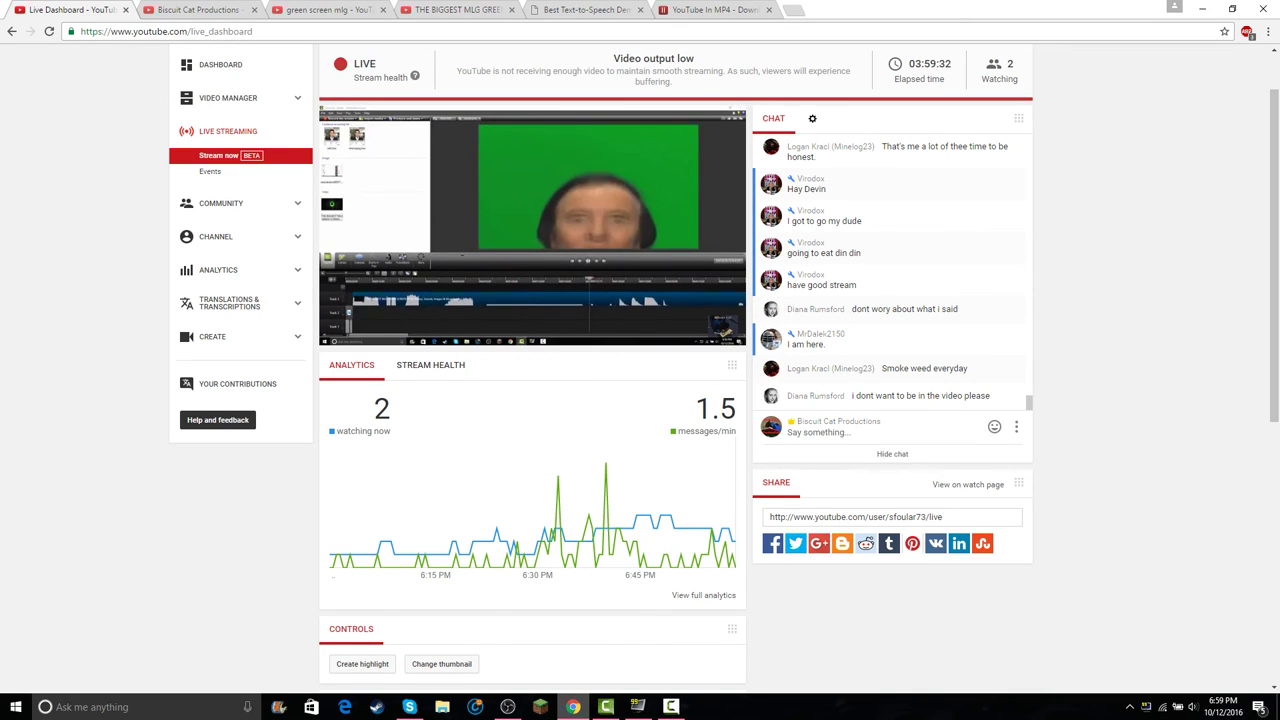
- Switch to Camtasia Studio and split the green screen pack clip on Track 3 at 0:03:04;28, within the "o my god" overlay
mouse_move(572, 707)
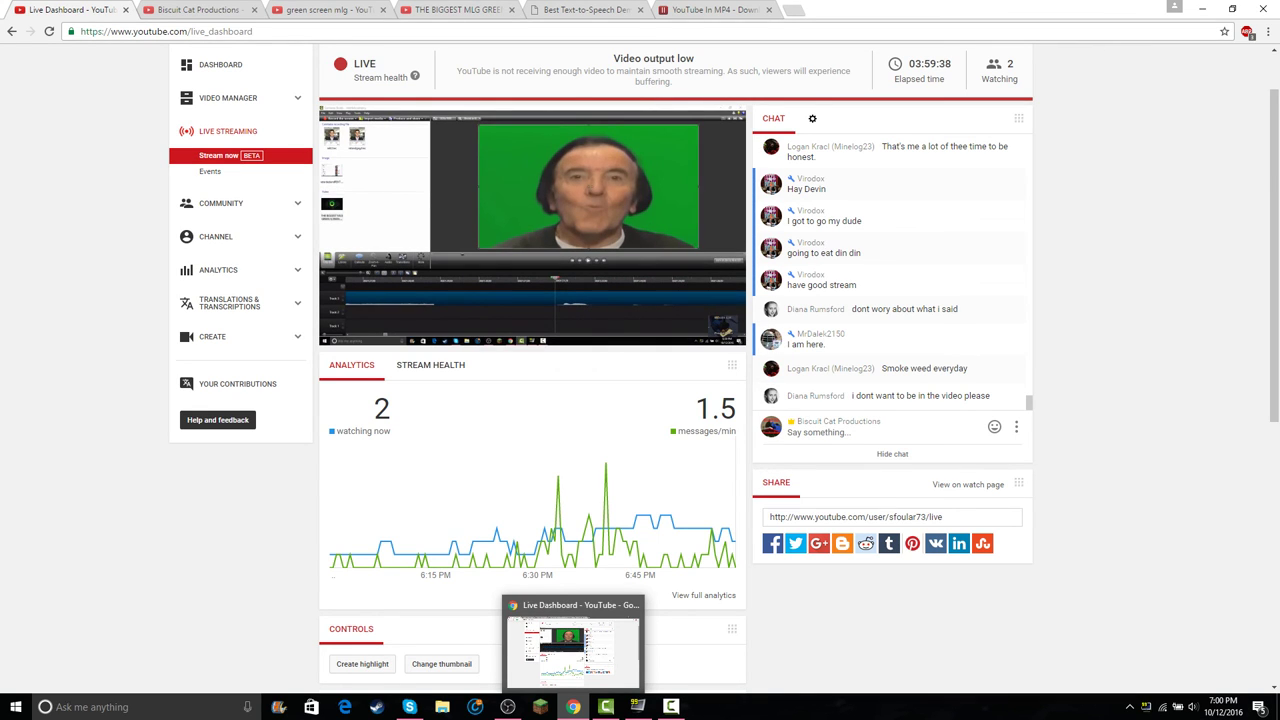
click(605, 707)
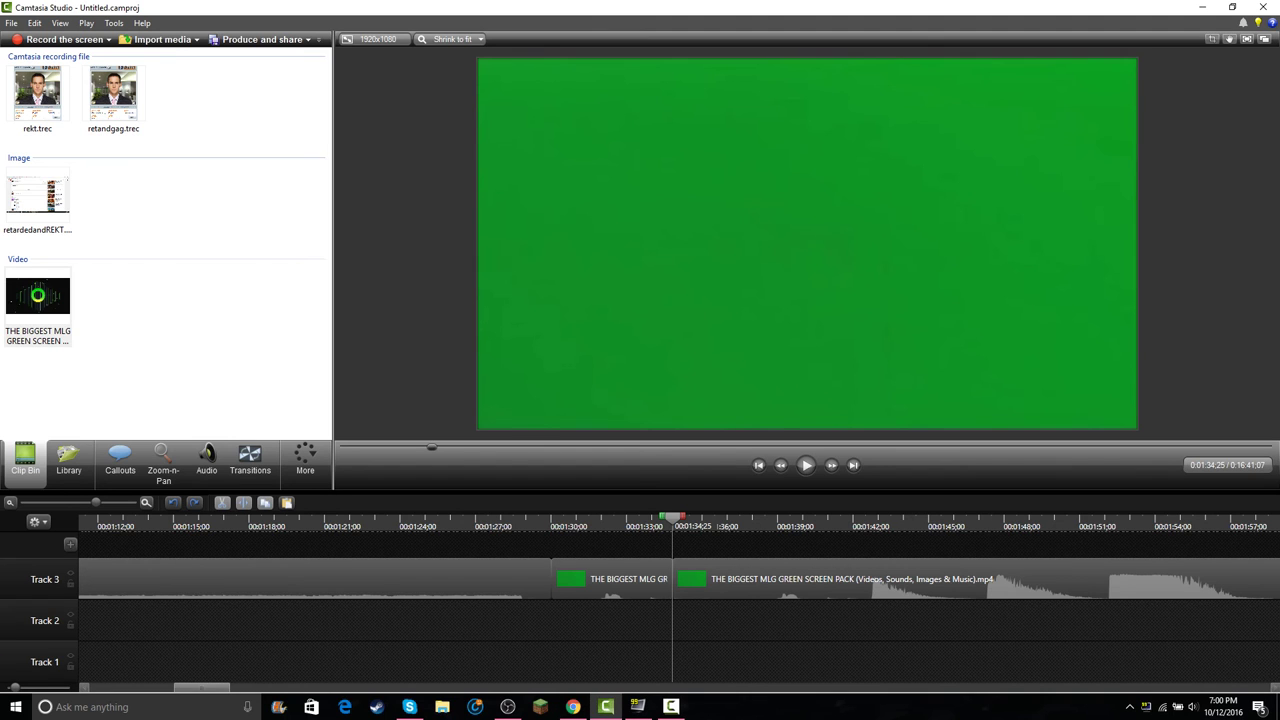
scroll(672, 600, down, 5)
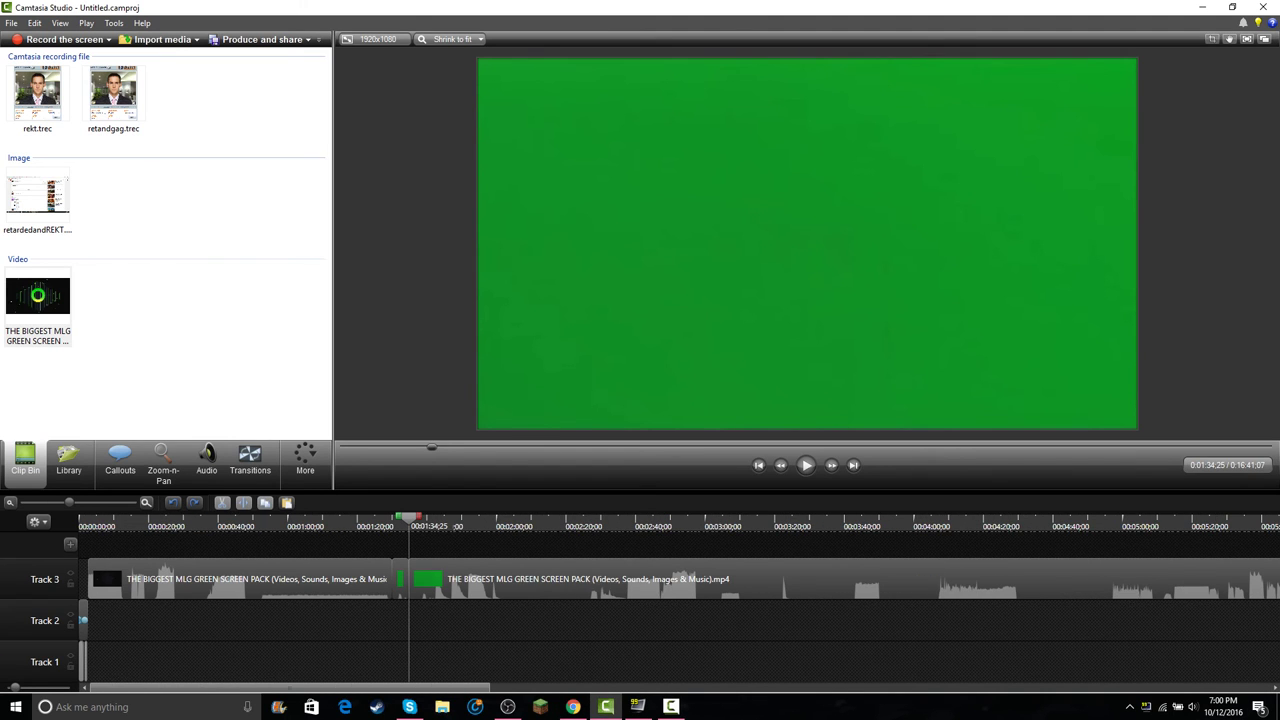
drag(409, 518, 665, 517)
mouse_move(706, 518)
mouse_down()
mouse_move(843, 518)
mouse_move(707, 517)
mouse_move(722, 518)
mouse_up()
click(728, 580)
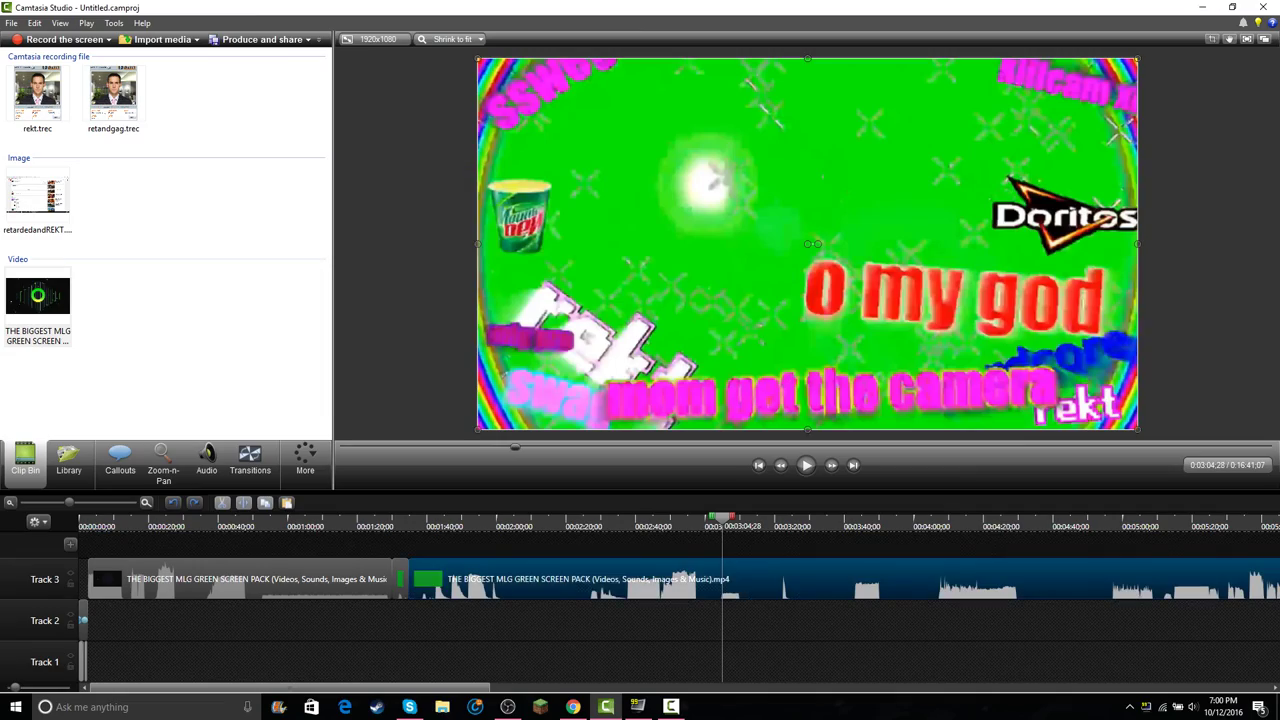
key(s)
- Split the Track 3 clip again at 0:03:09;25 to isolate the short "o my god" overlay segment
key(space)
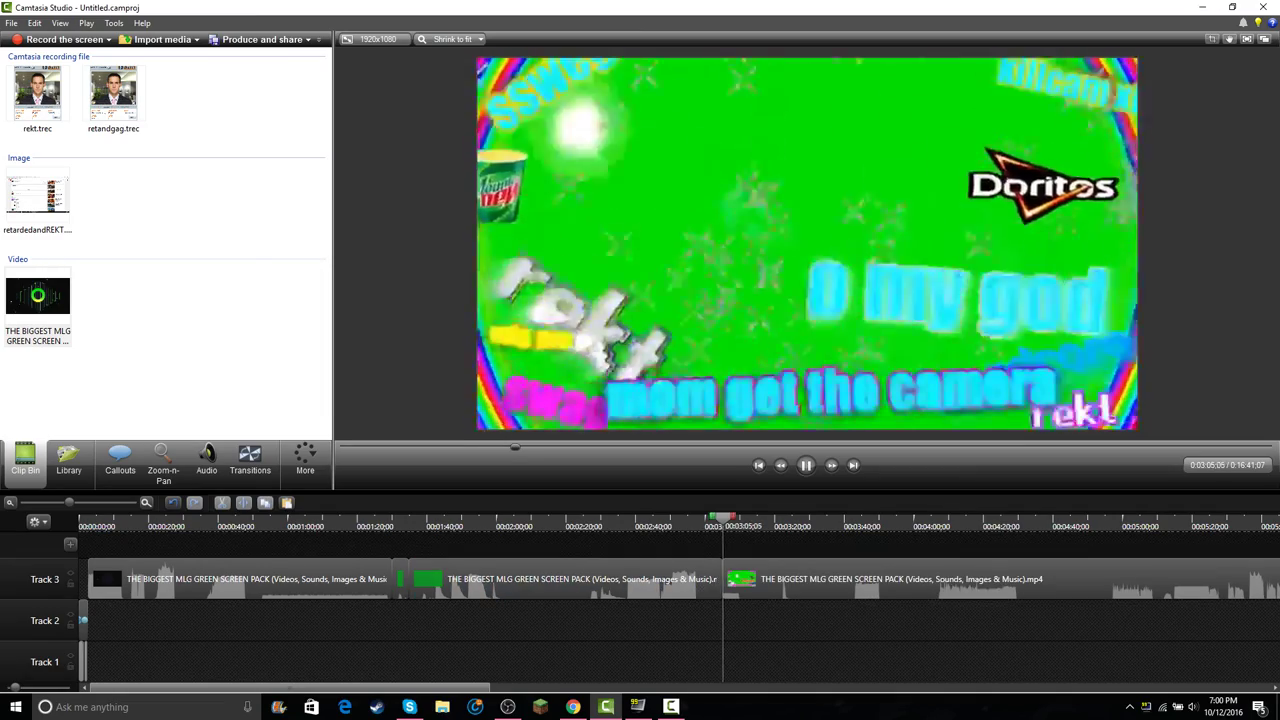
scroll(724, 580, up, 5)
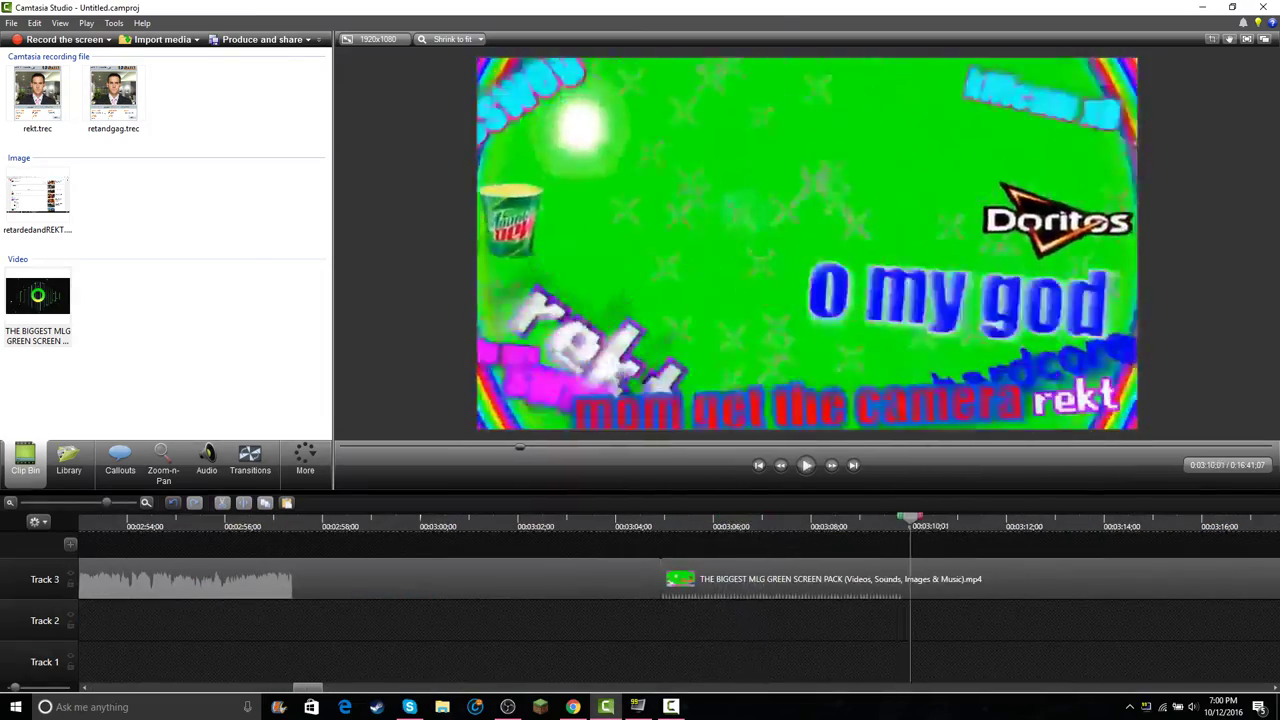
key(ctrl+Left)
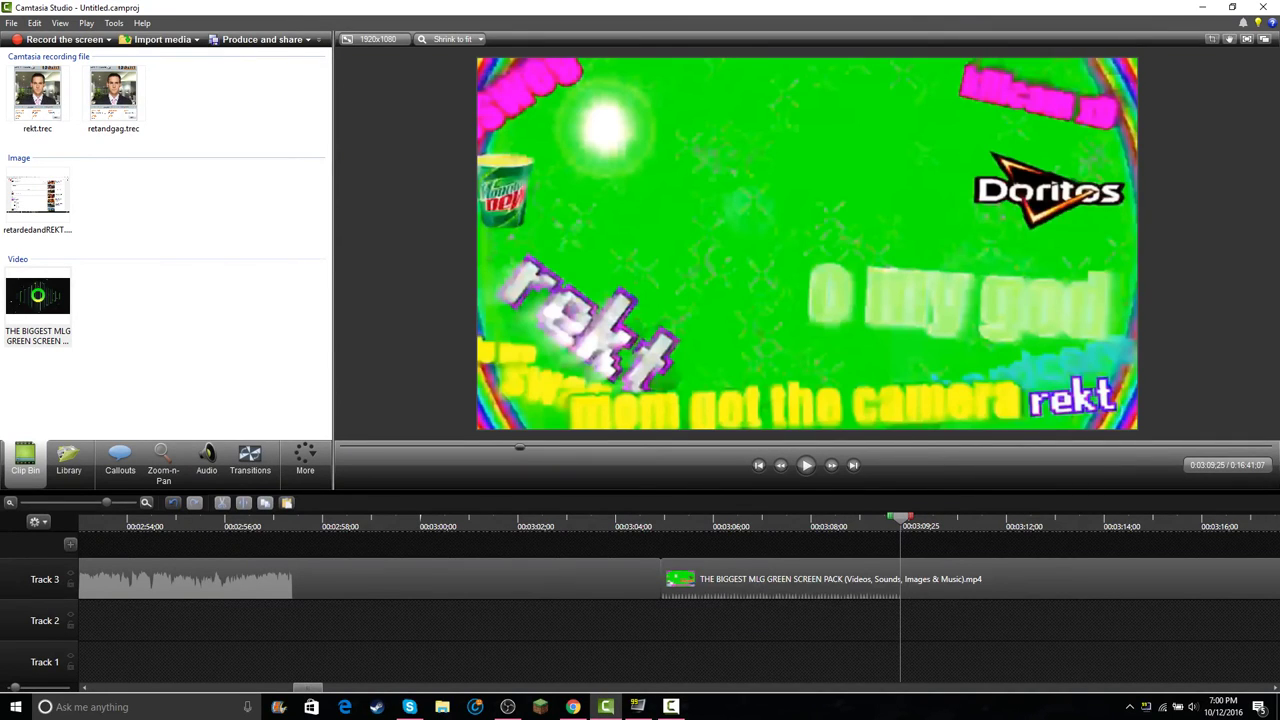
click(800, 579)
click(244, 503)
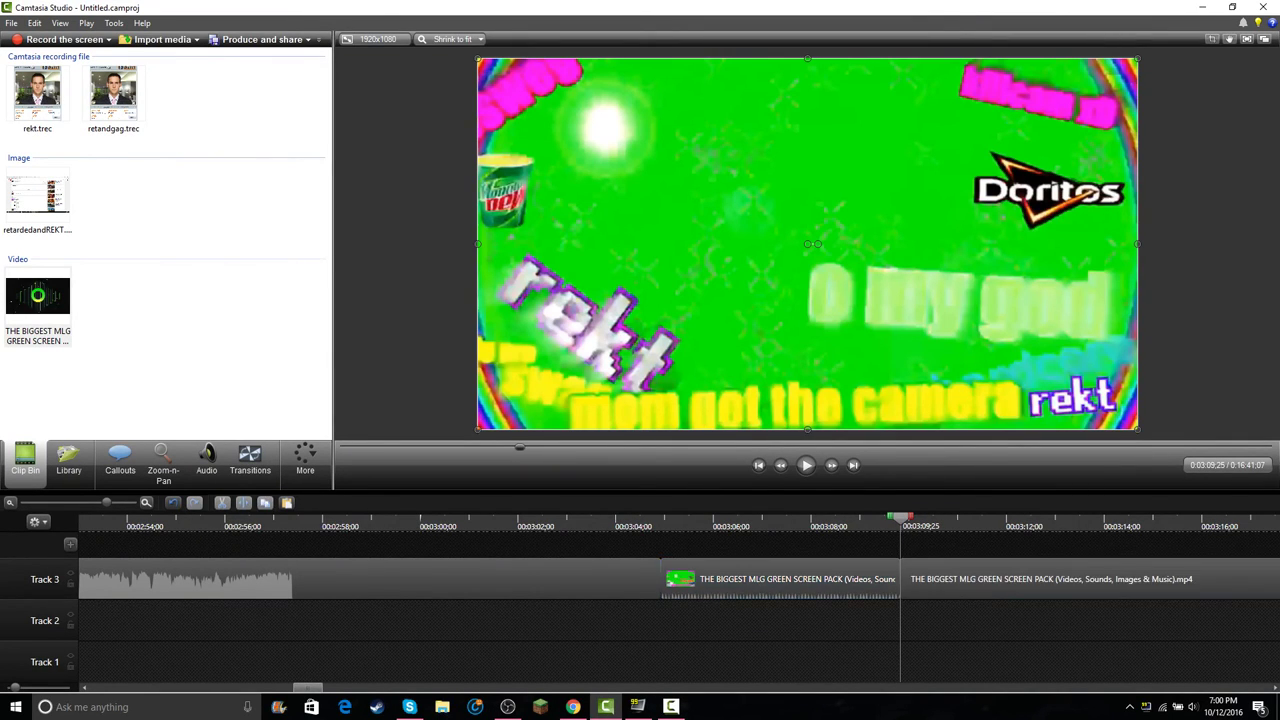
- Move the short overlay segment to the start of a new Track 4 and shift the remaining Track 3 clips later
drag(106, 503, 64, 503)
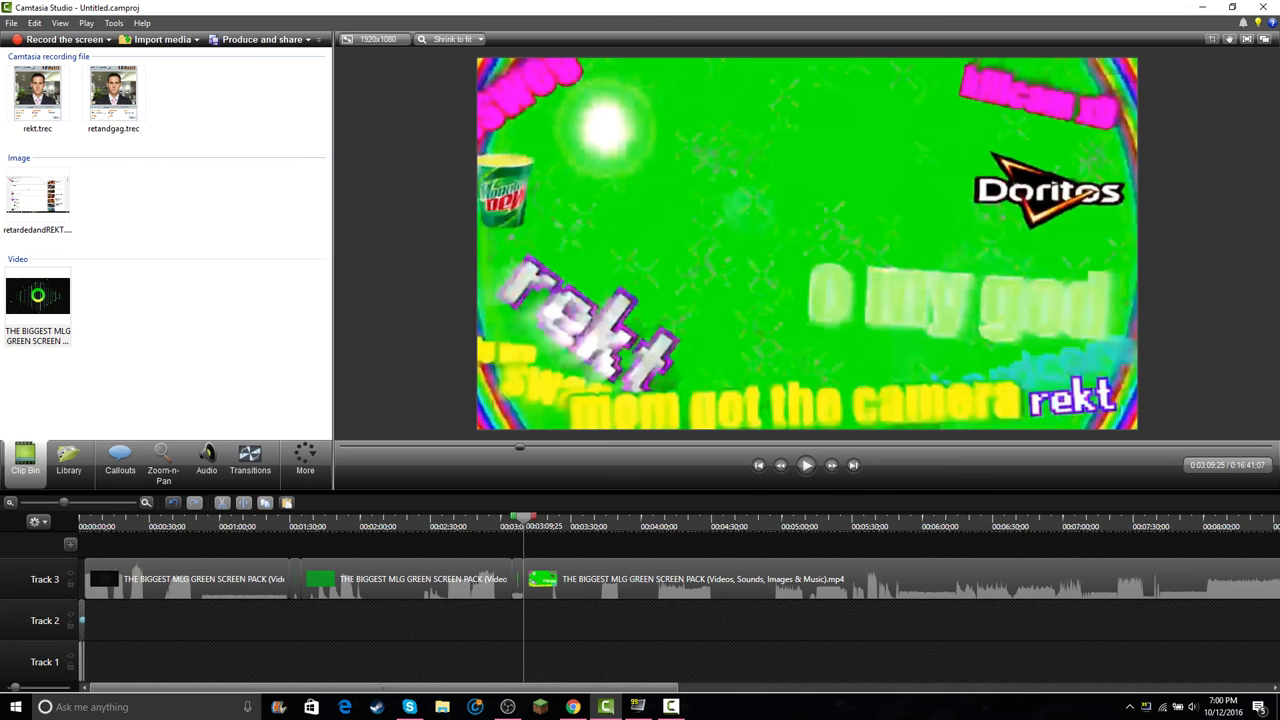
mouse_move(572, 706)
drag(517, 579, 84, 548)
drag(161, 643, 820, 593)
drag(820, 593, 889, 593)
click(885, 637)
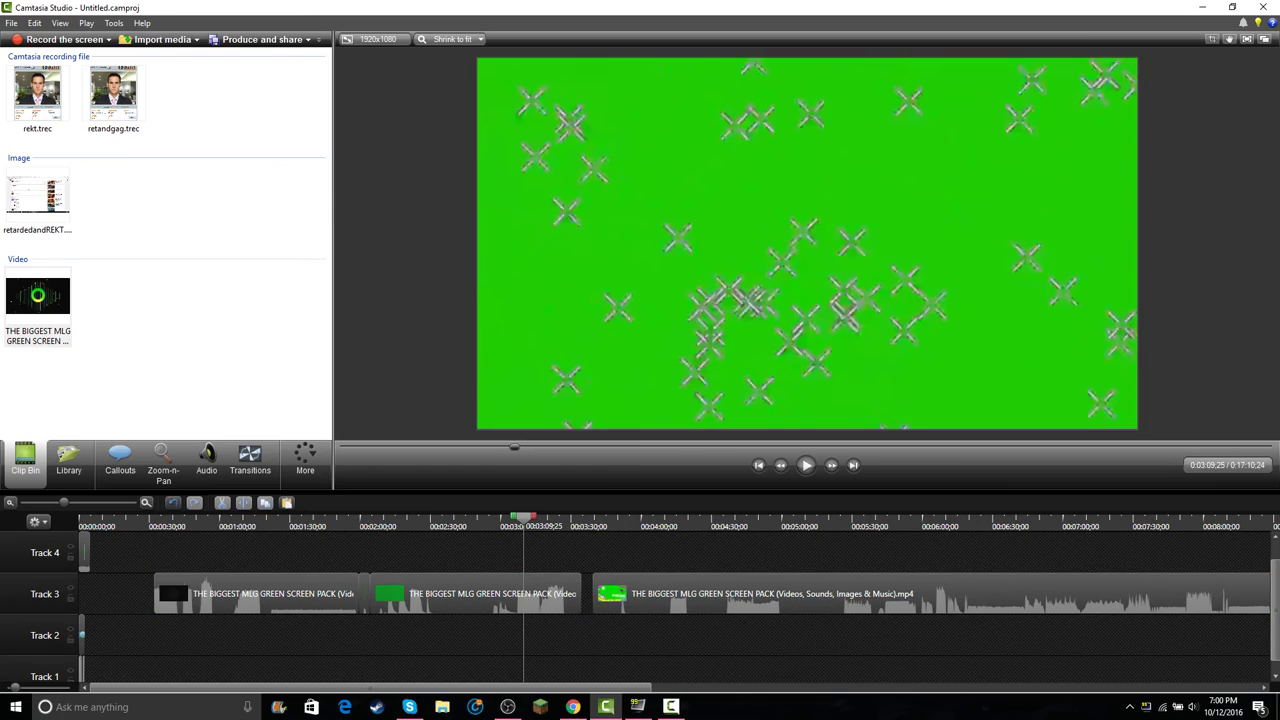
- Preview the overlay from the timeline start and scan the rest of the green screen pack for usable sounds and music
drag(523, 518, 82, 518)
key(space)
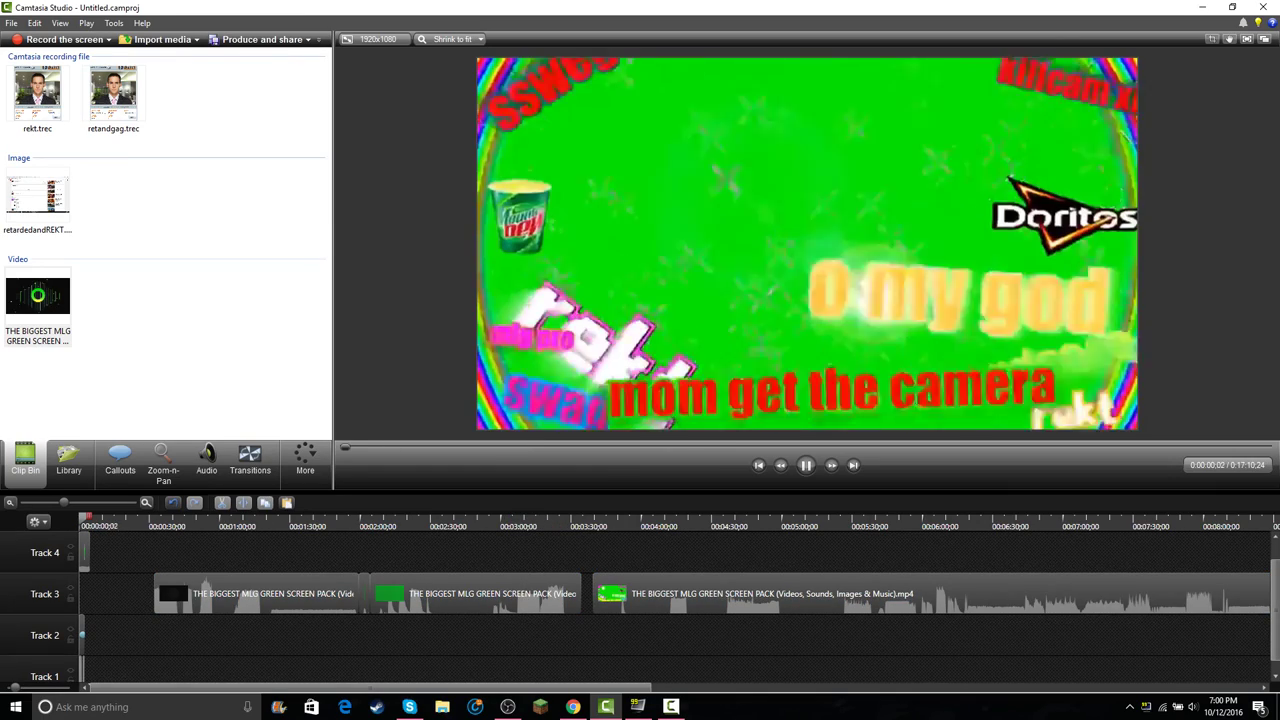
key(space)
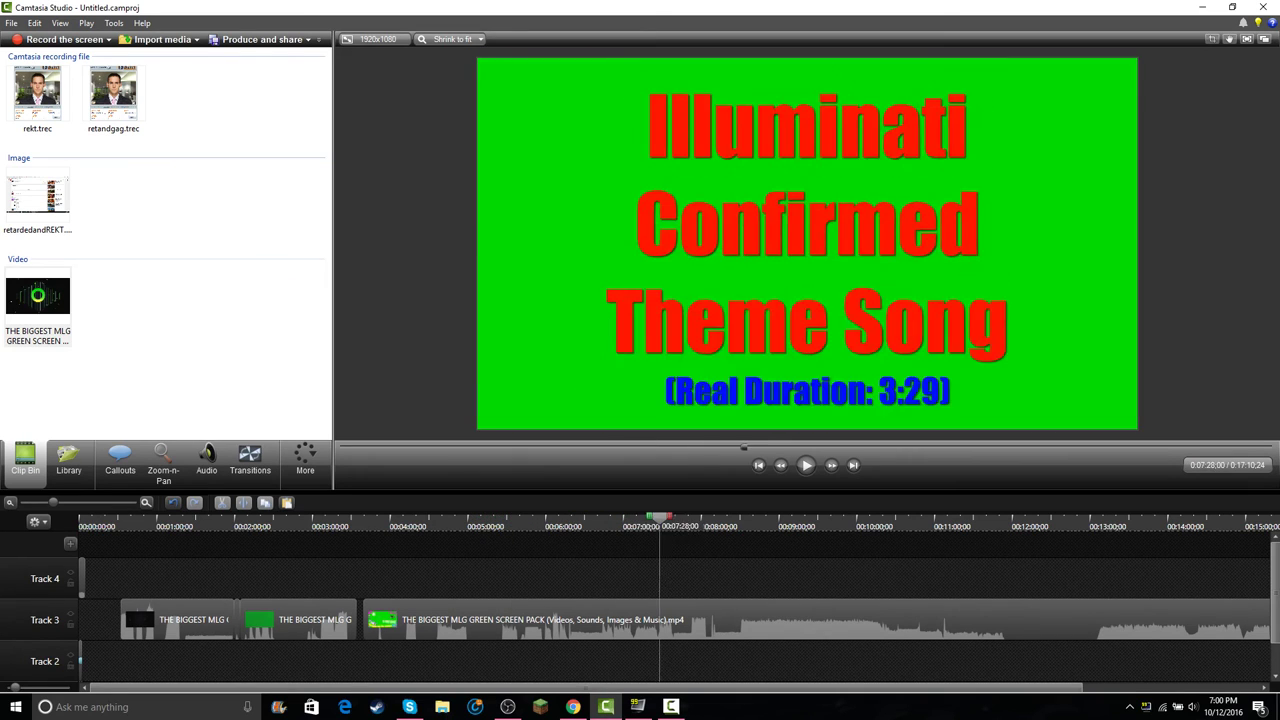
drag(800, 518, 560, 518)
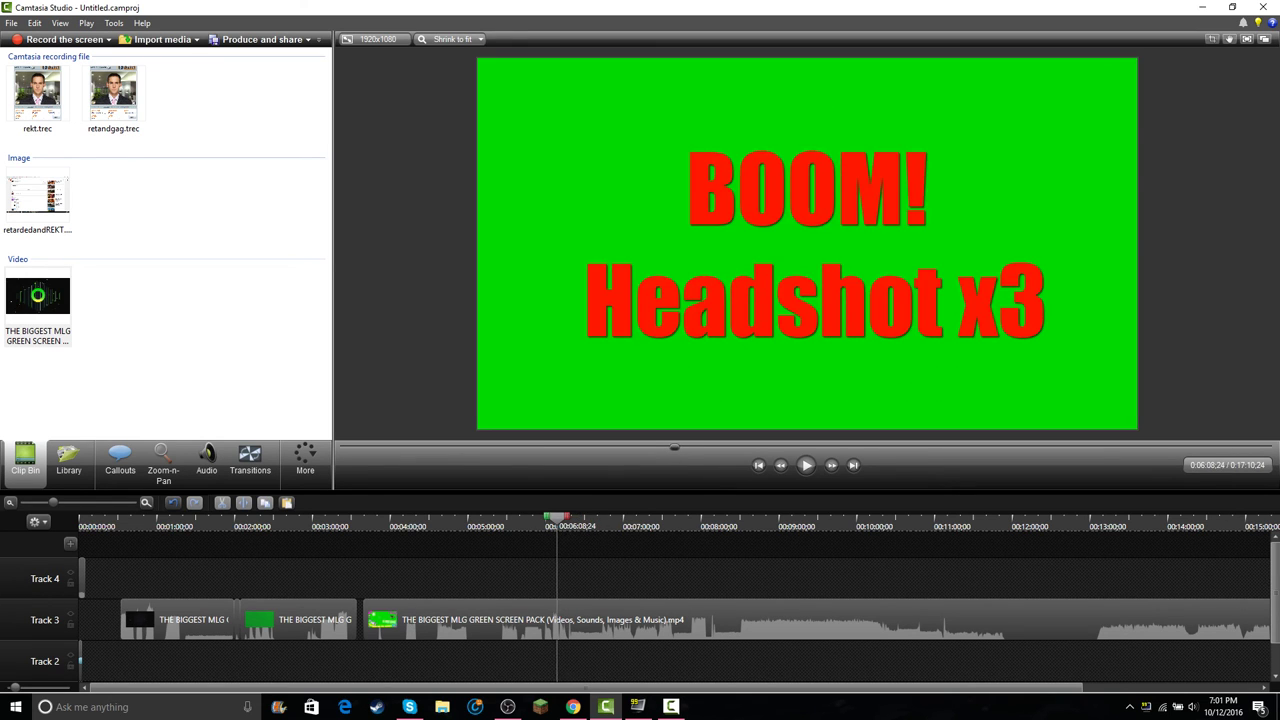
drag(555, 518, 1053, 518)
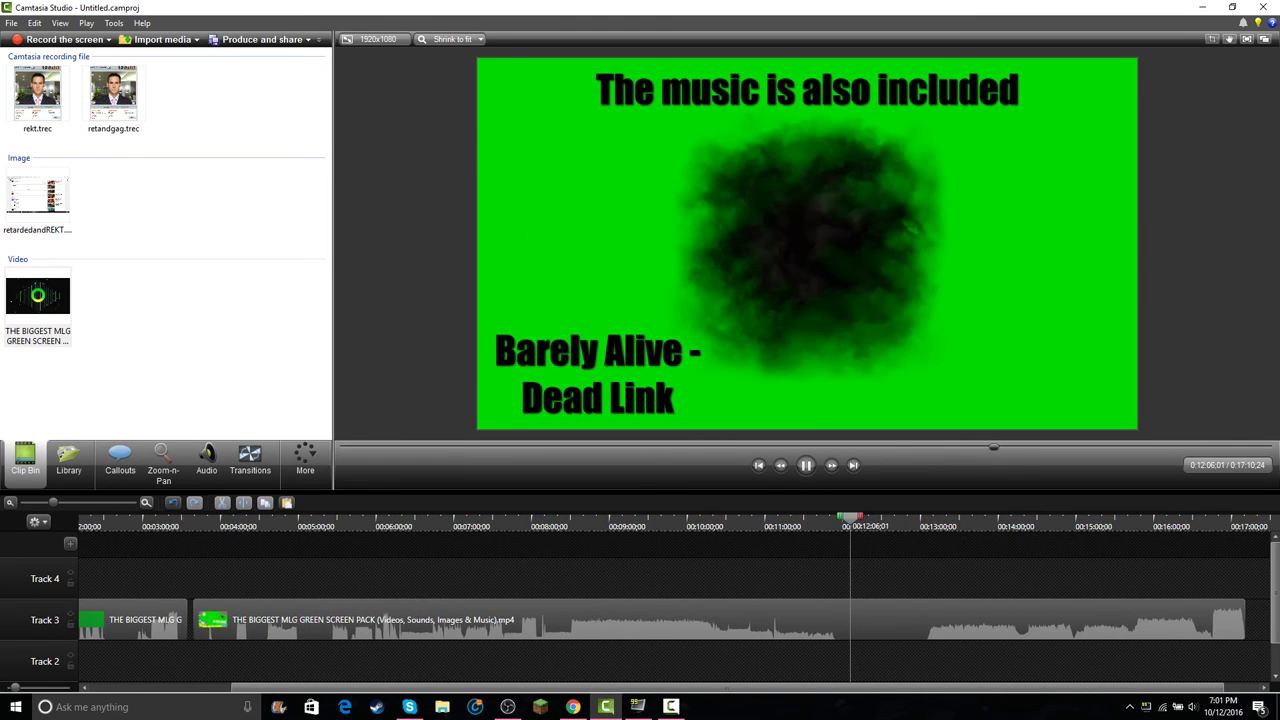
drag(851, 518, 827, 518)
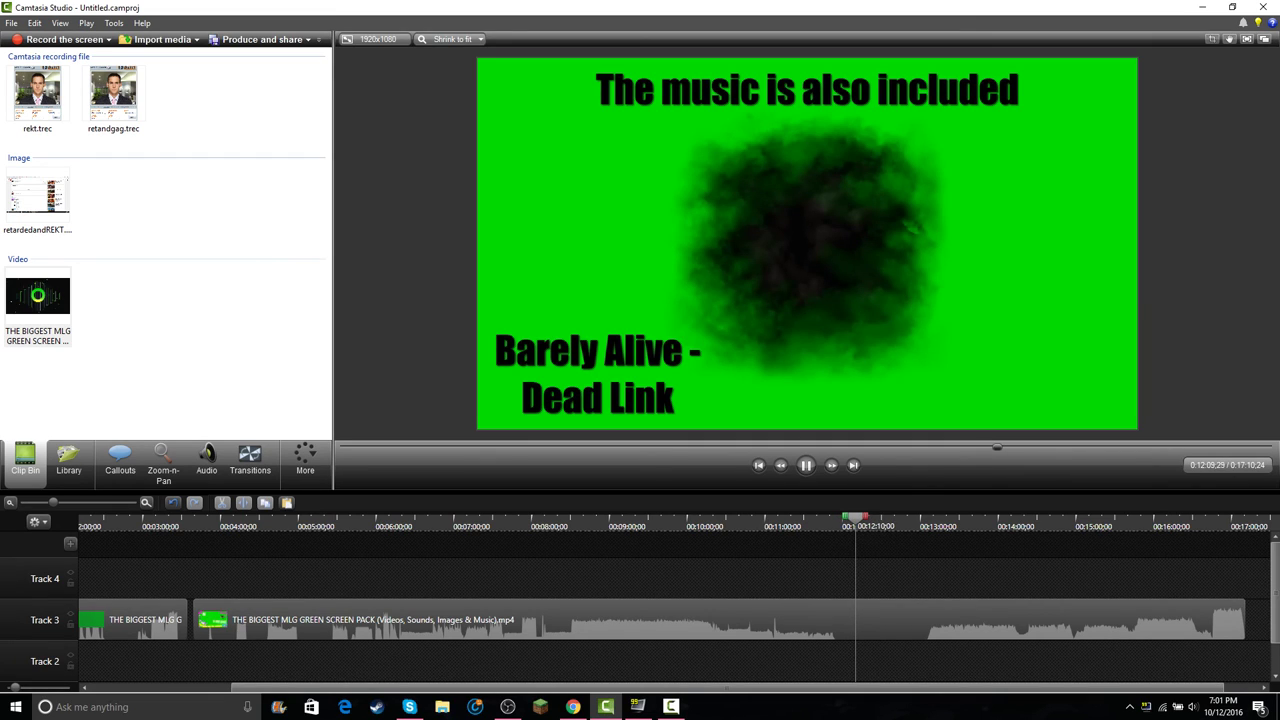
- Split the green screen pack clip on Track 3 at 0:06:19;27, where the Funny Reactions section begins
drag(867, 517, 402, 520)
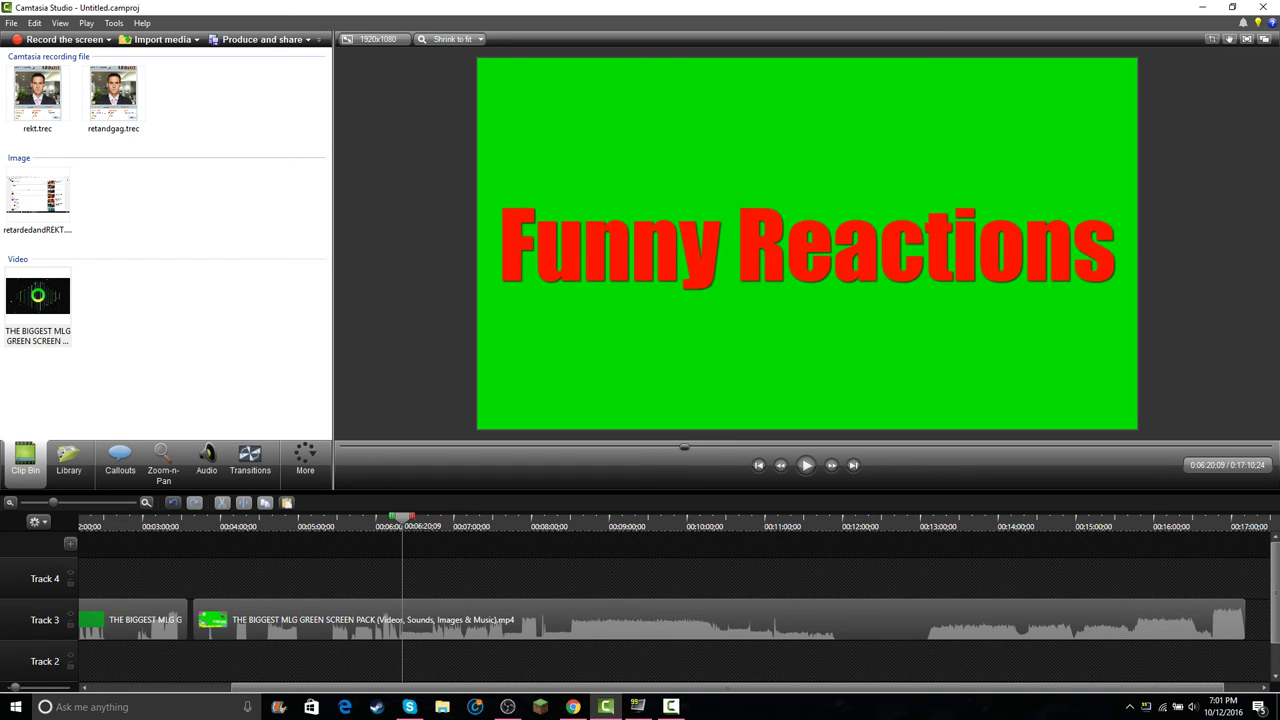
click(412, 620)
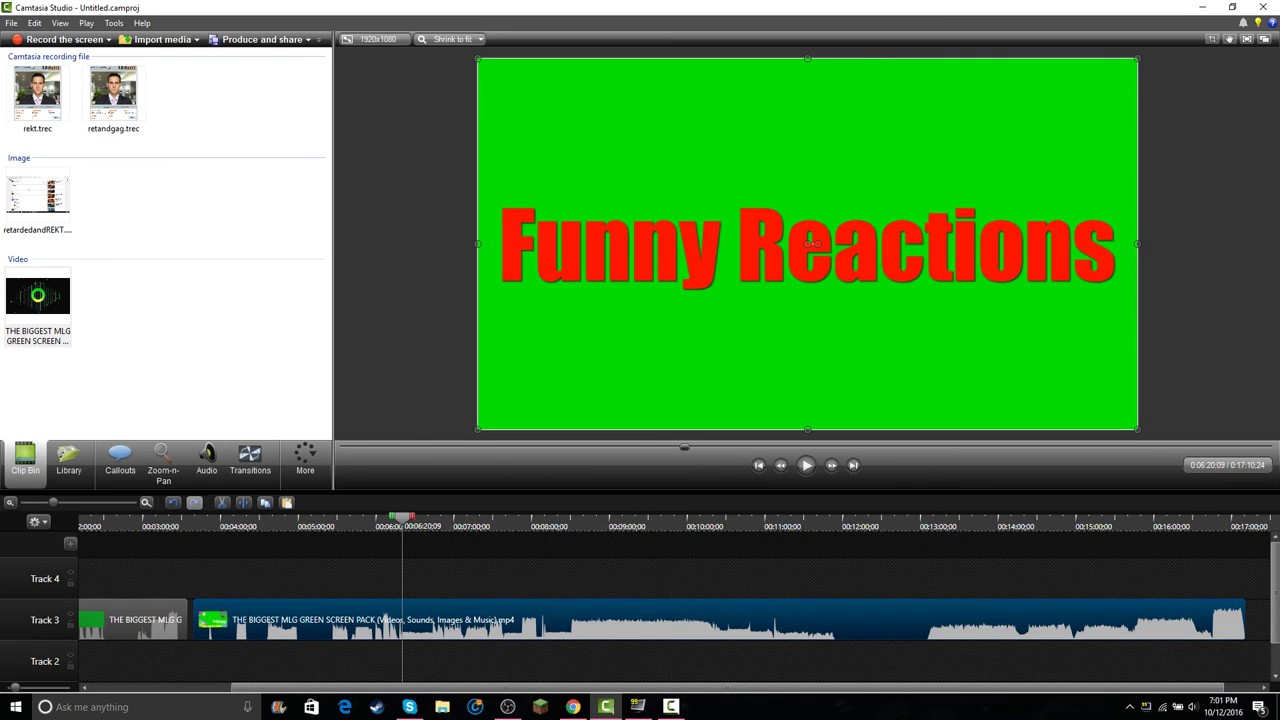
scroll(412, 620, up, 10)
drag(672, 520, 553, 520)
key(space)
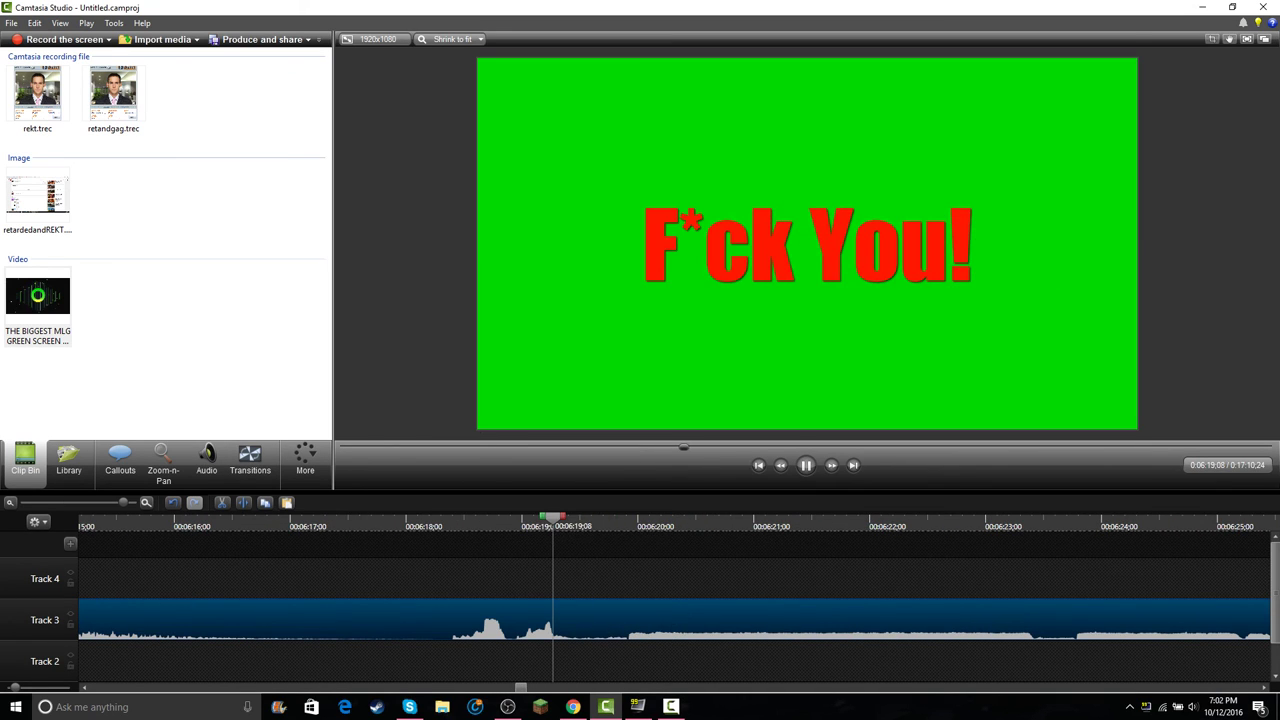
key(space)
key(Right)
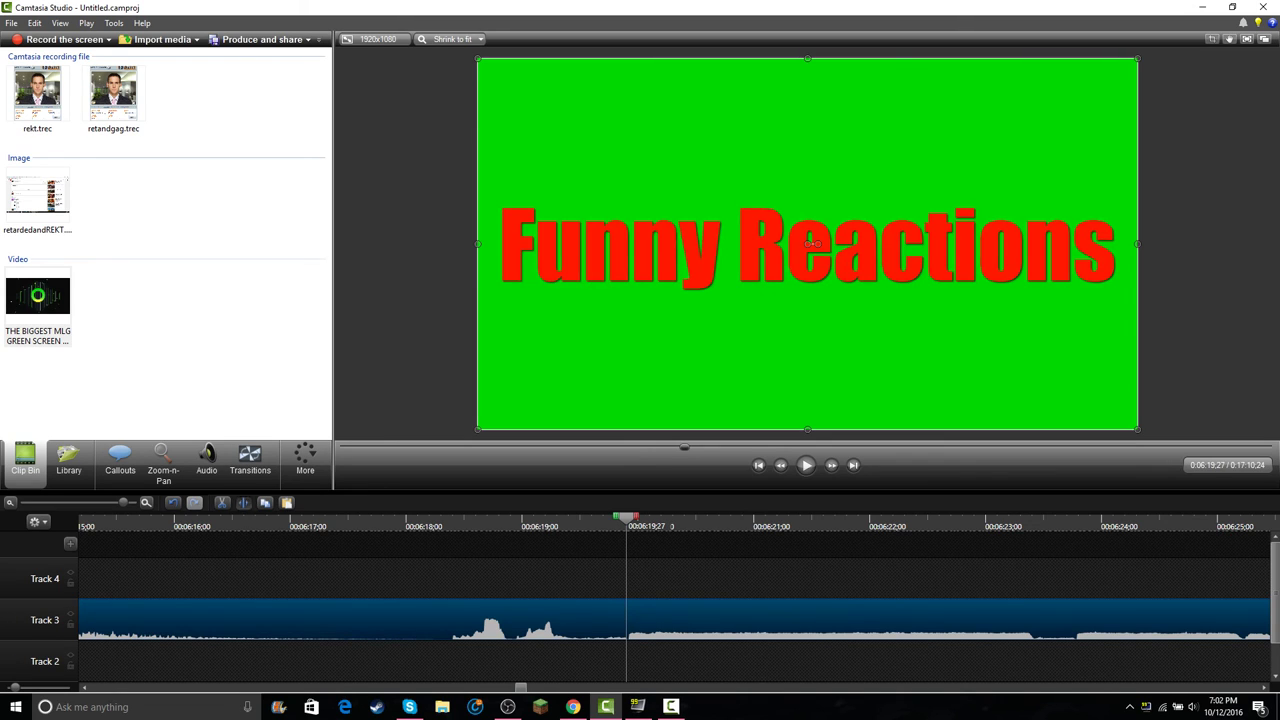
key(s)
- Play the Funny Reactions section and split the Track 3 clip at 0:06:44;03, where the Hitmarker section begins
scroll(674, 620, down, 2)
key(space)
key(space)
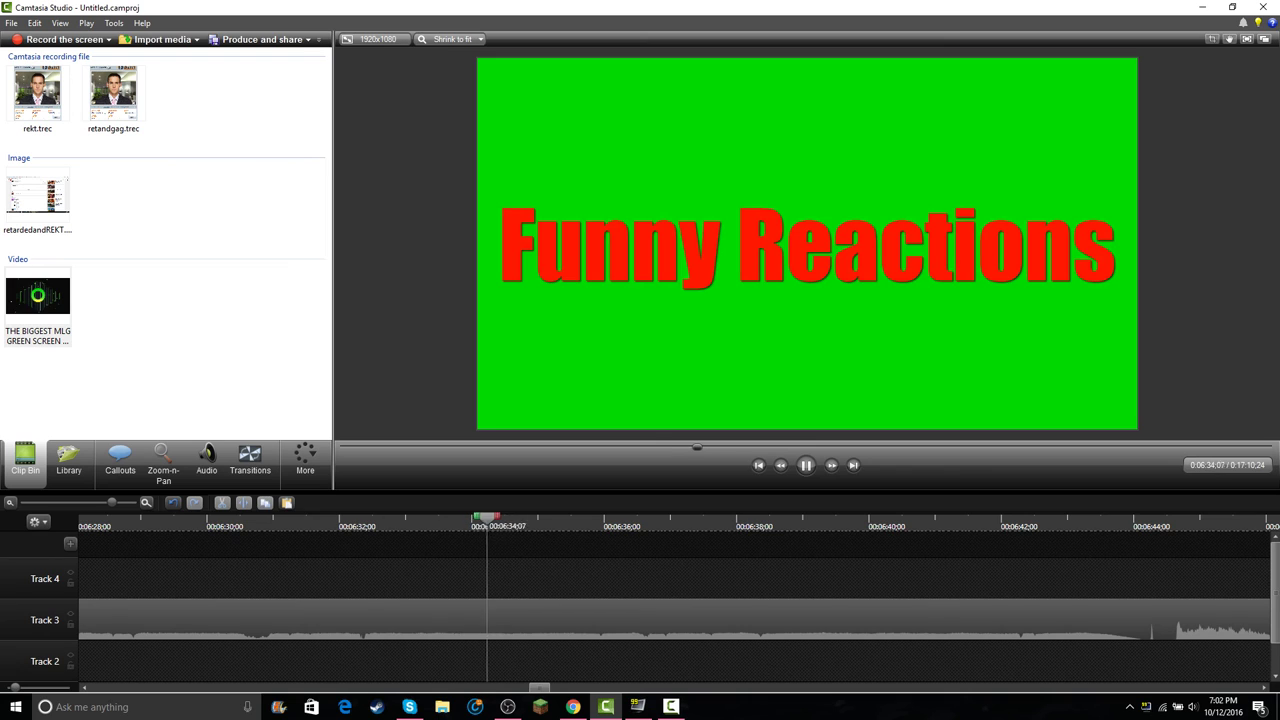
click(1089, 520)
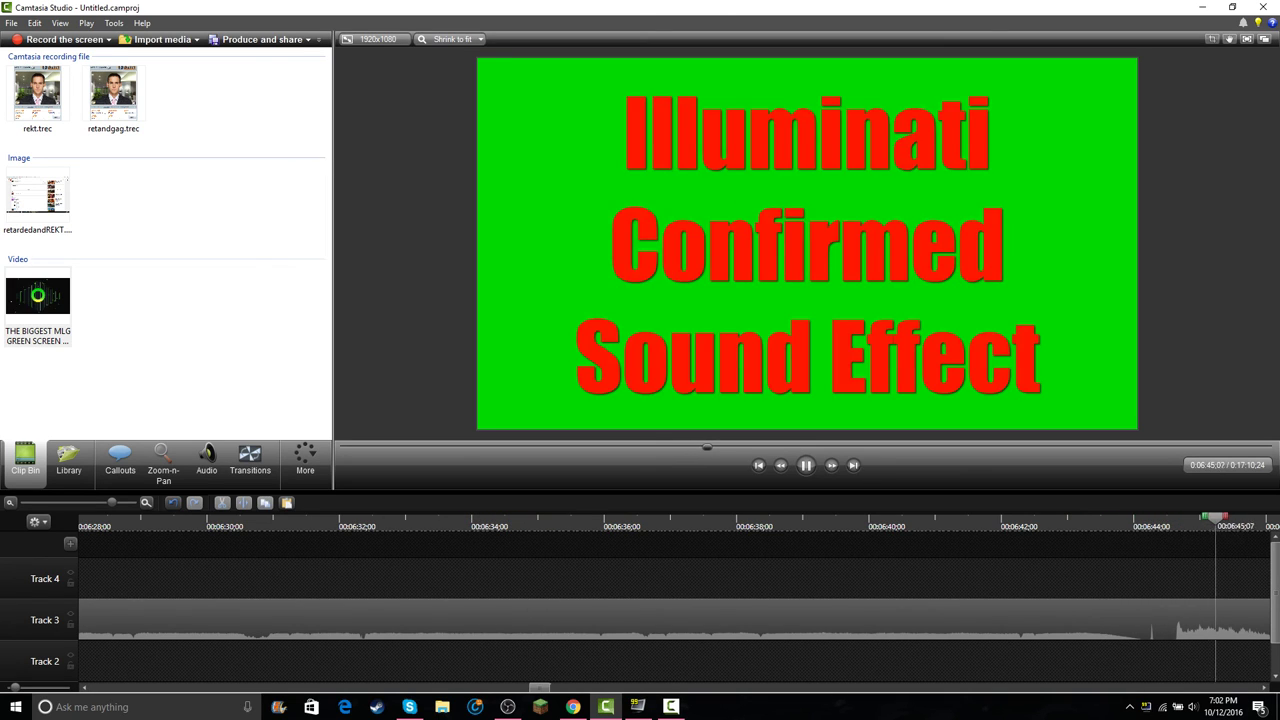
drag(1222, 518, 1140, 518)
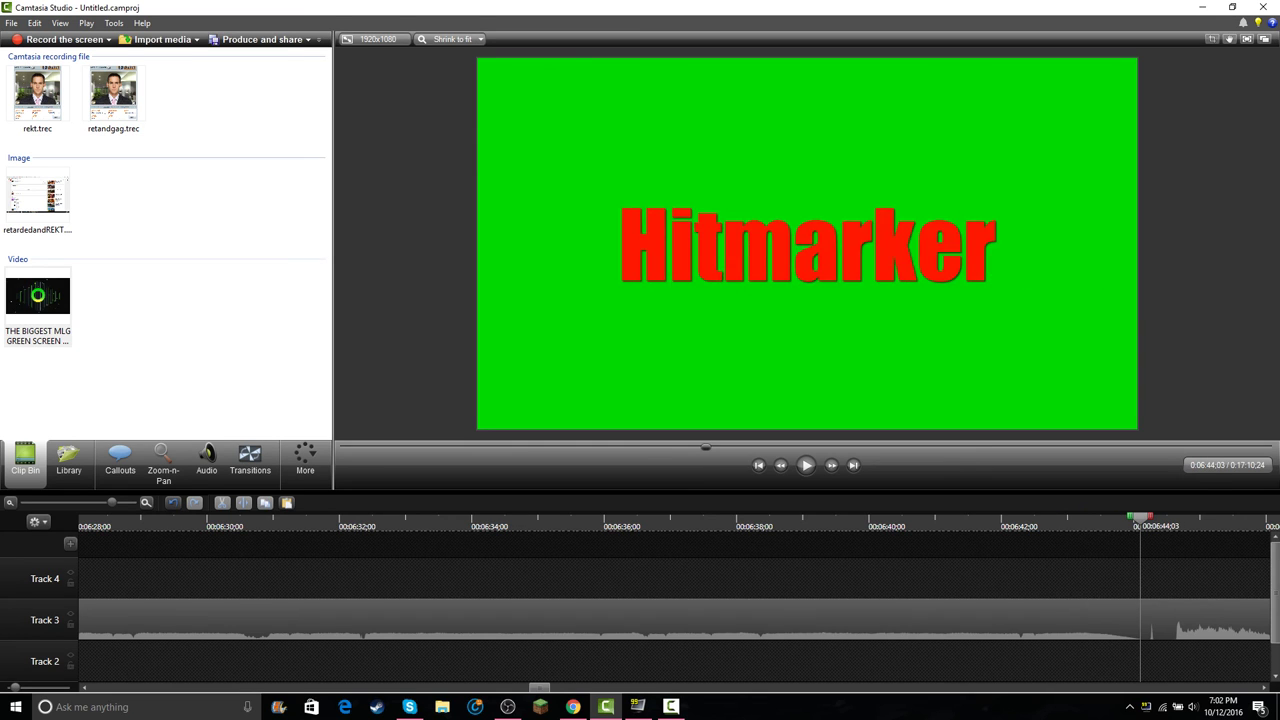
click(1128, 618)
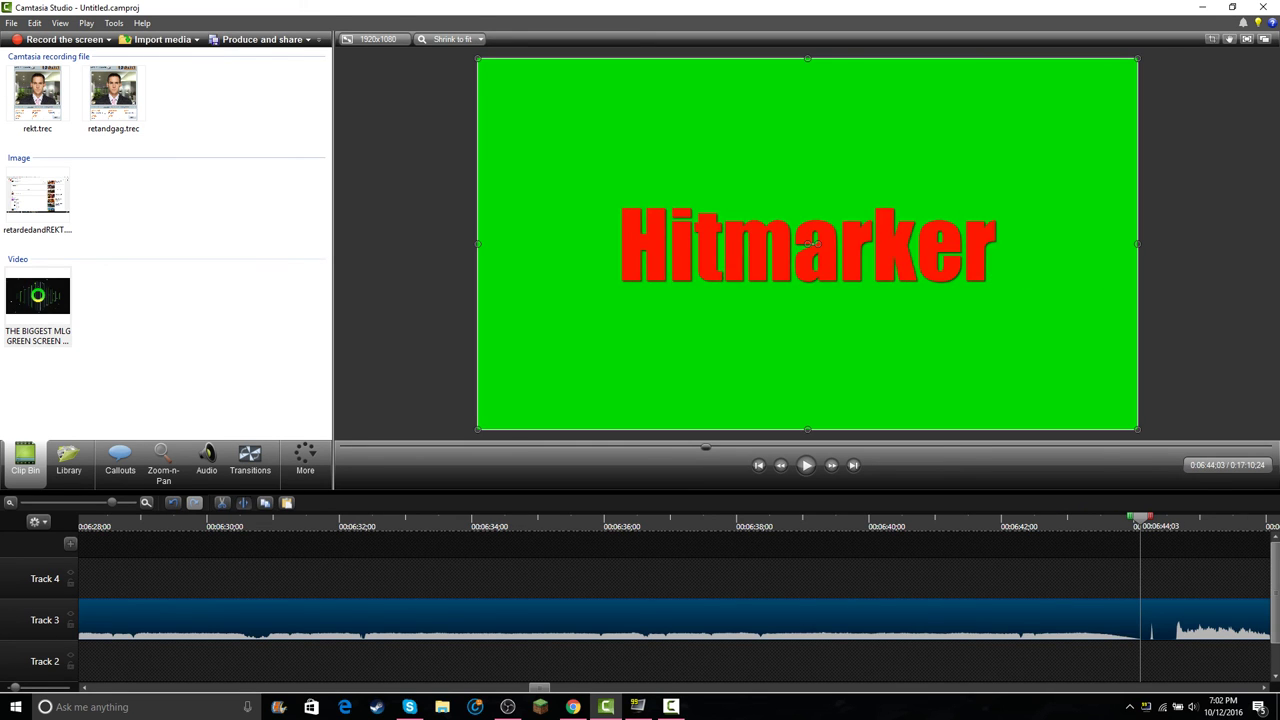
key(s)
- Glance at the YouTube live dashboard in Chrome, and move the Funny Reactions segment in Camtasia Studio to the start of Track 3
click(573, 707)
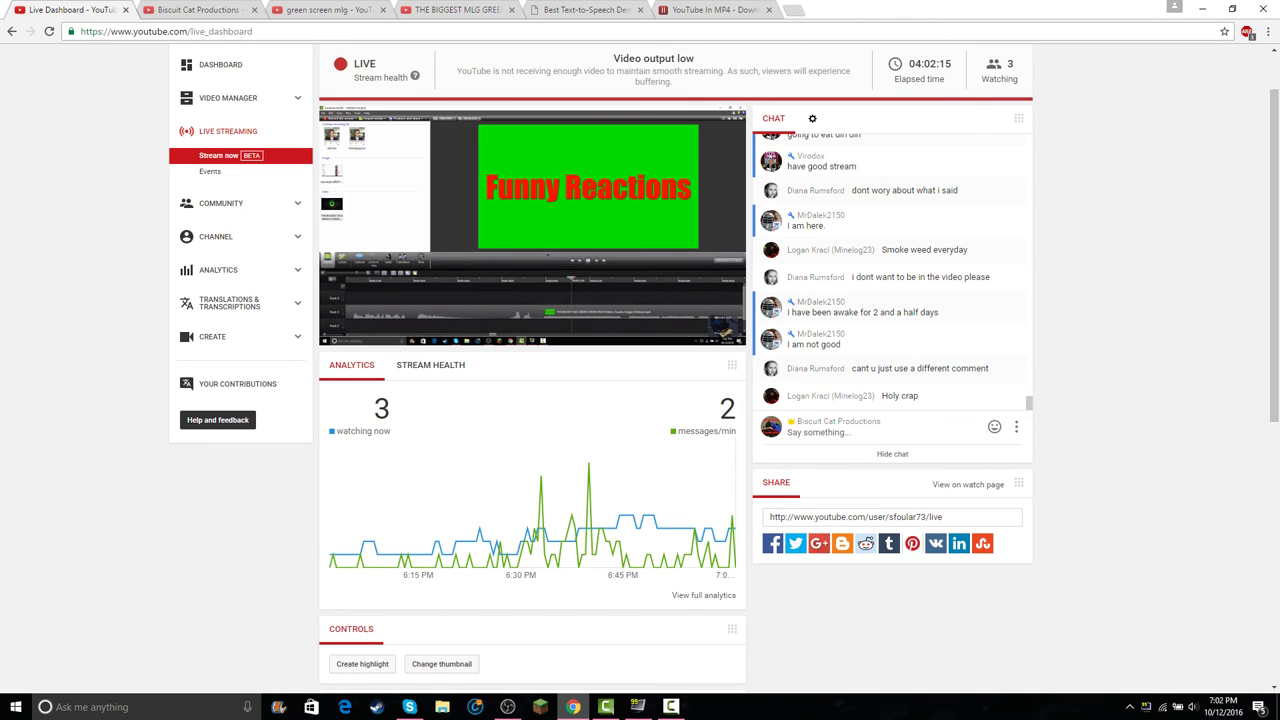
key(alt+Tab)
scroll(640, 620, down, 6)
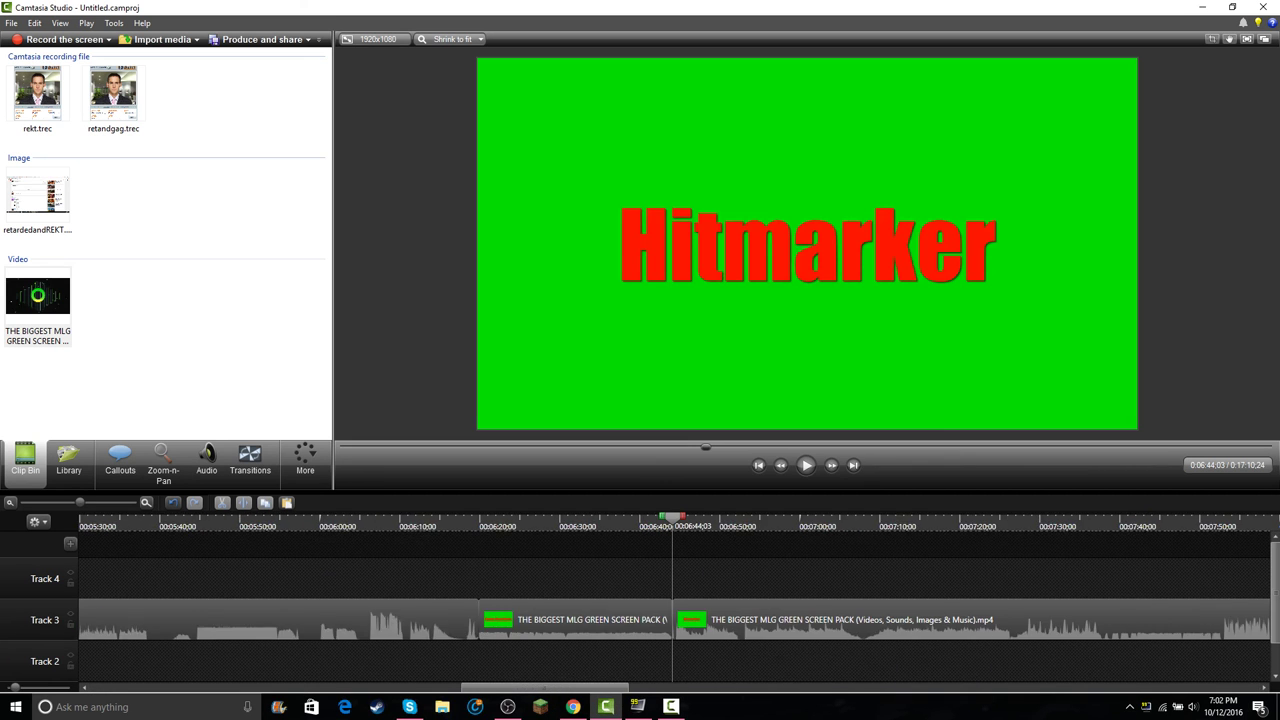
drag(632, 620, 121, 602)
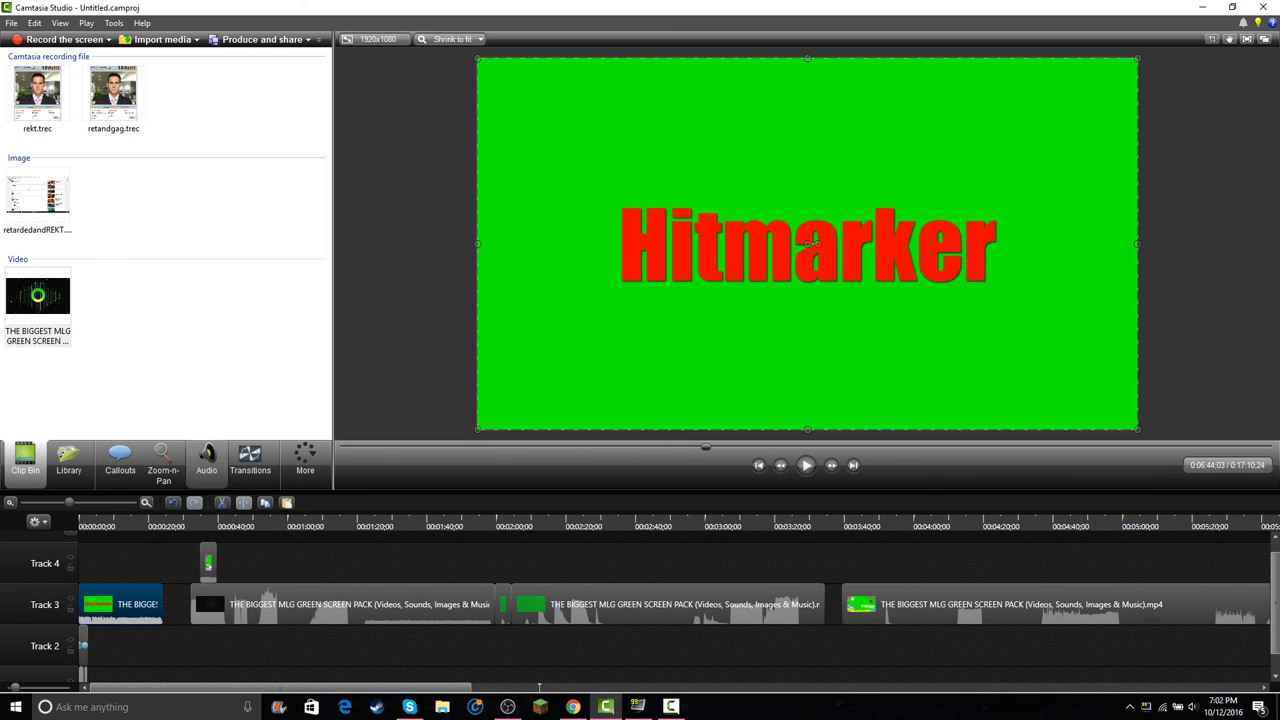
- Set the Funny Reactions segment's opacity to 0% in its visual properties
click(305, 460)
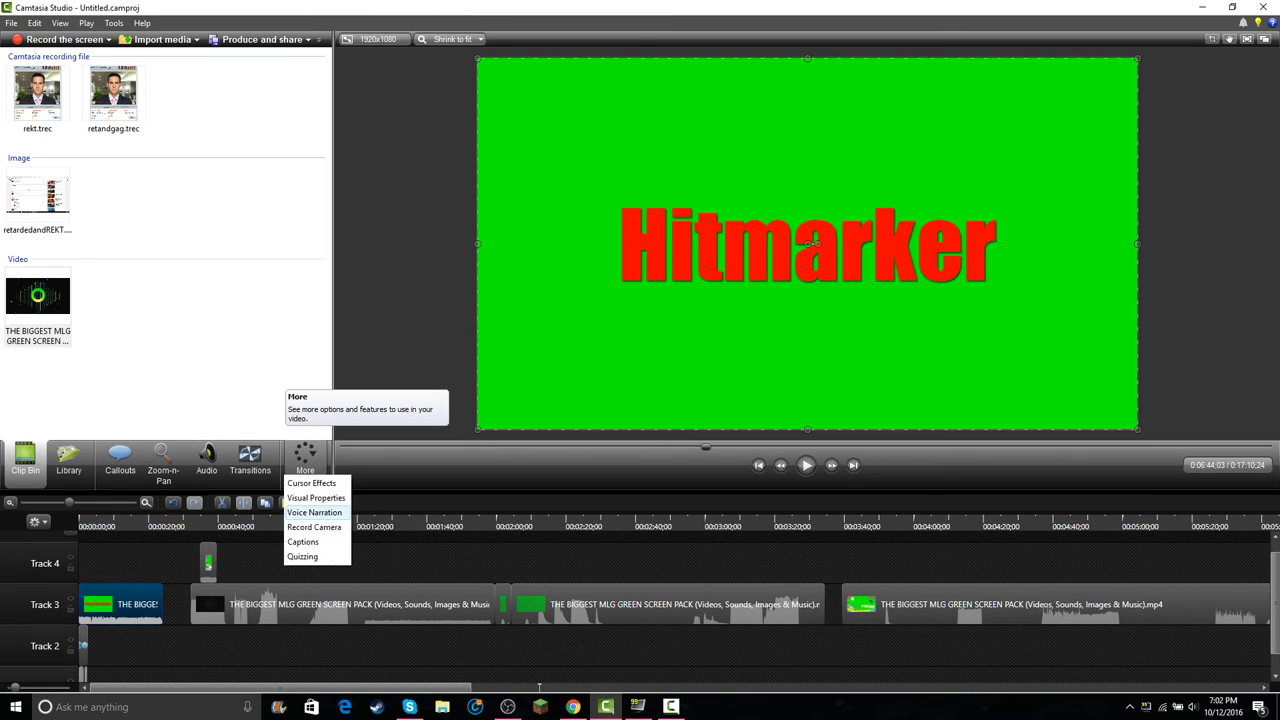
click(315, 497)
drag(202, 127, 48, 127)
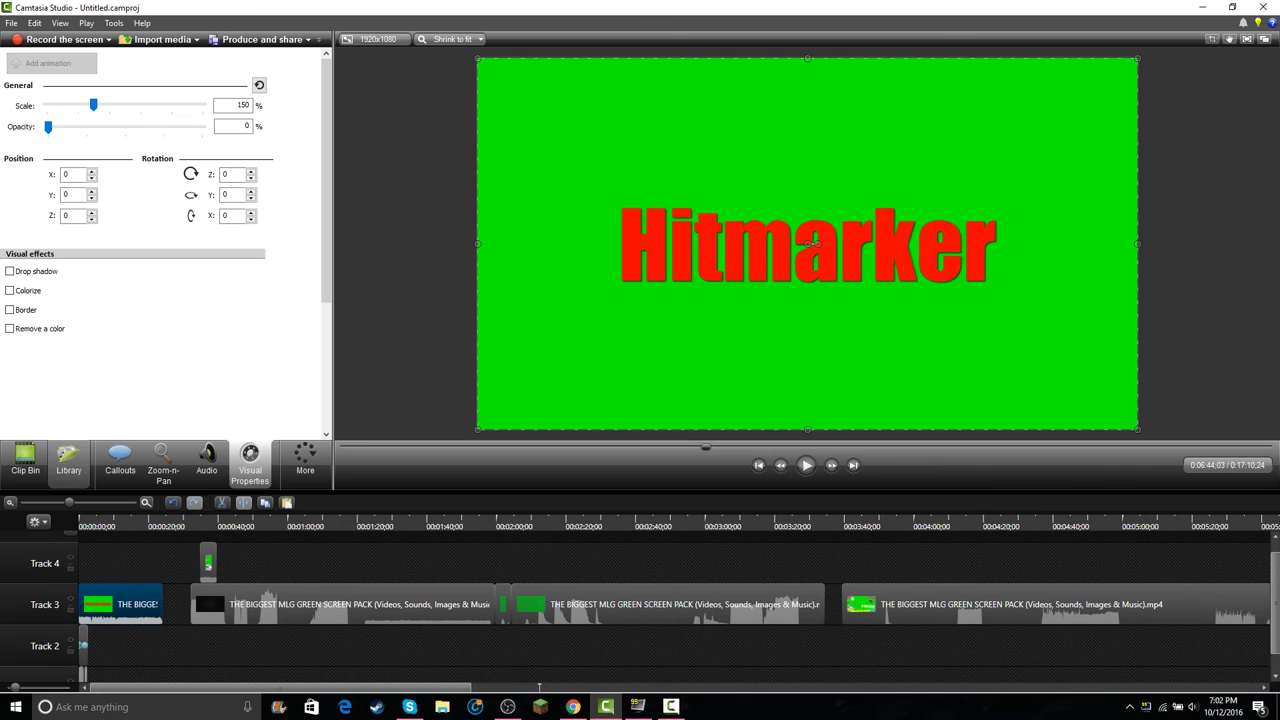
- Move the Funny Reactions segment on Track 3 to start at about 2.4 seconds, just before the Track 2 image ends
drag(69, 503, 117, 503)
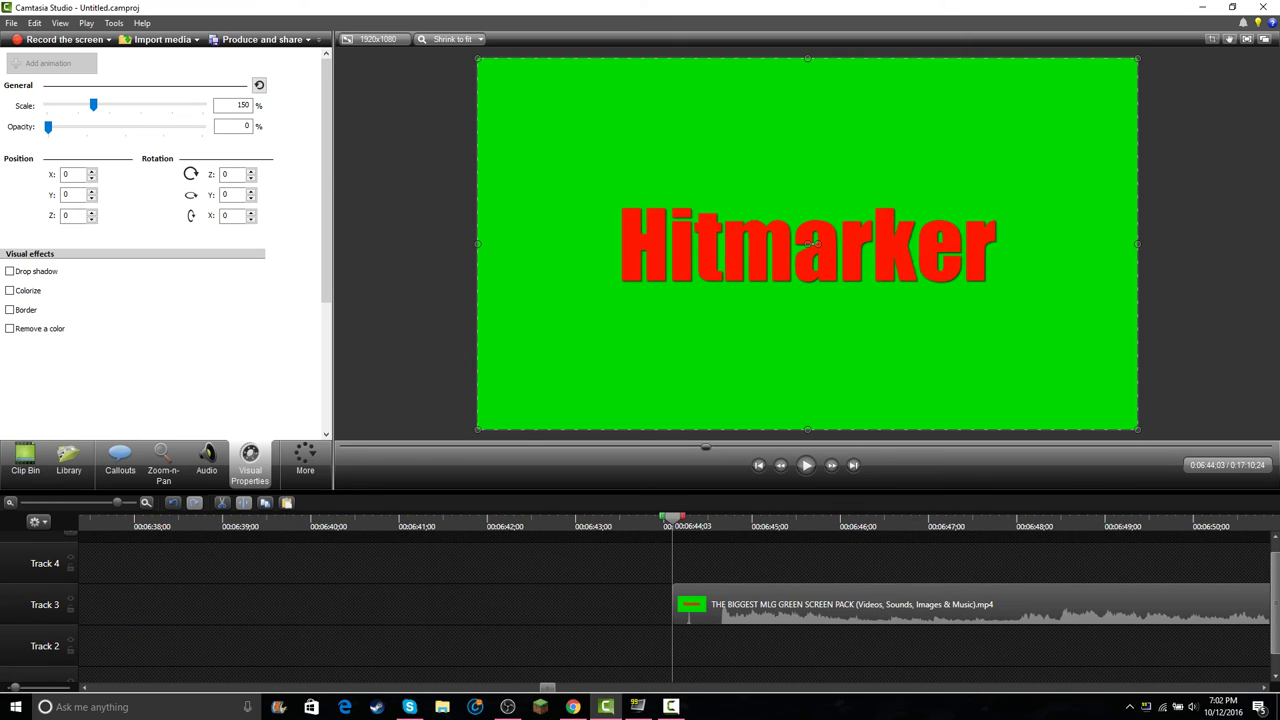
scroll(675, 600, down, 1)
drag(547, 688, 193, 688)
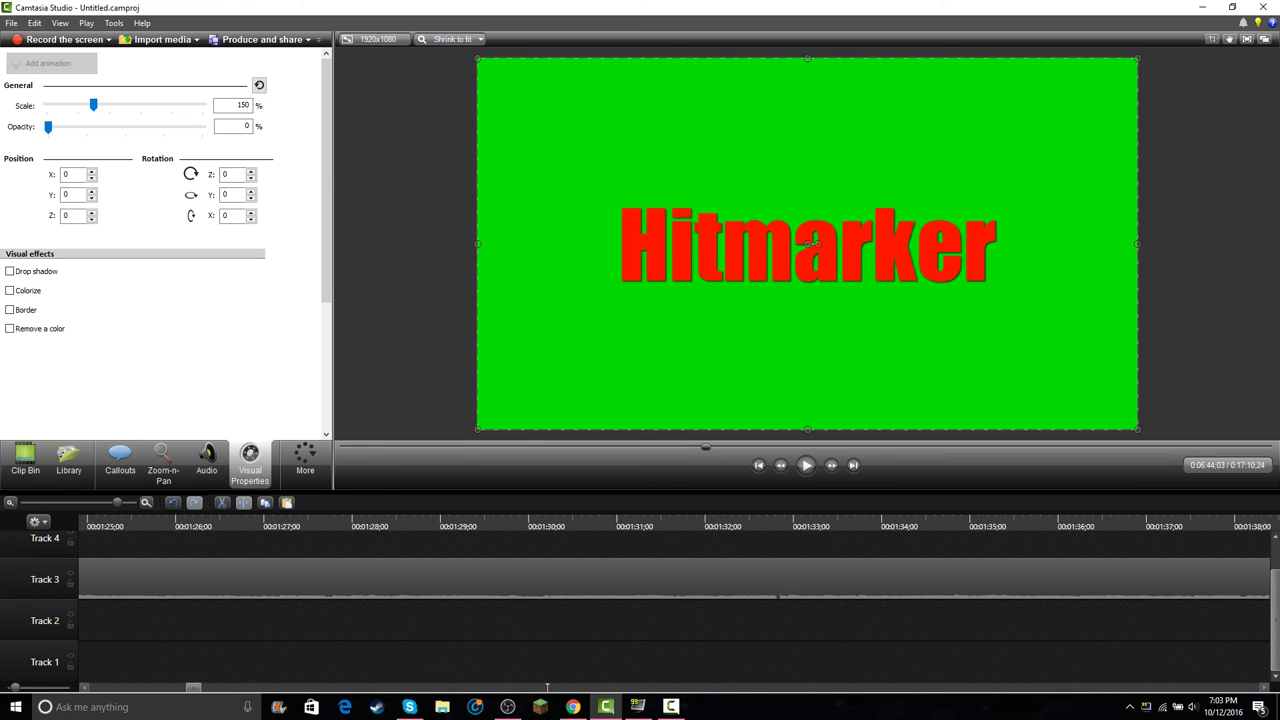
drag(284, 520, 80, 520)
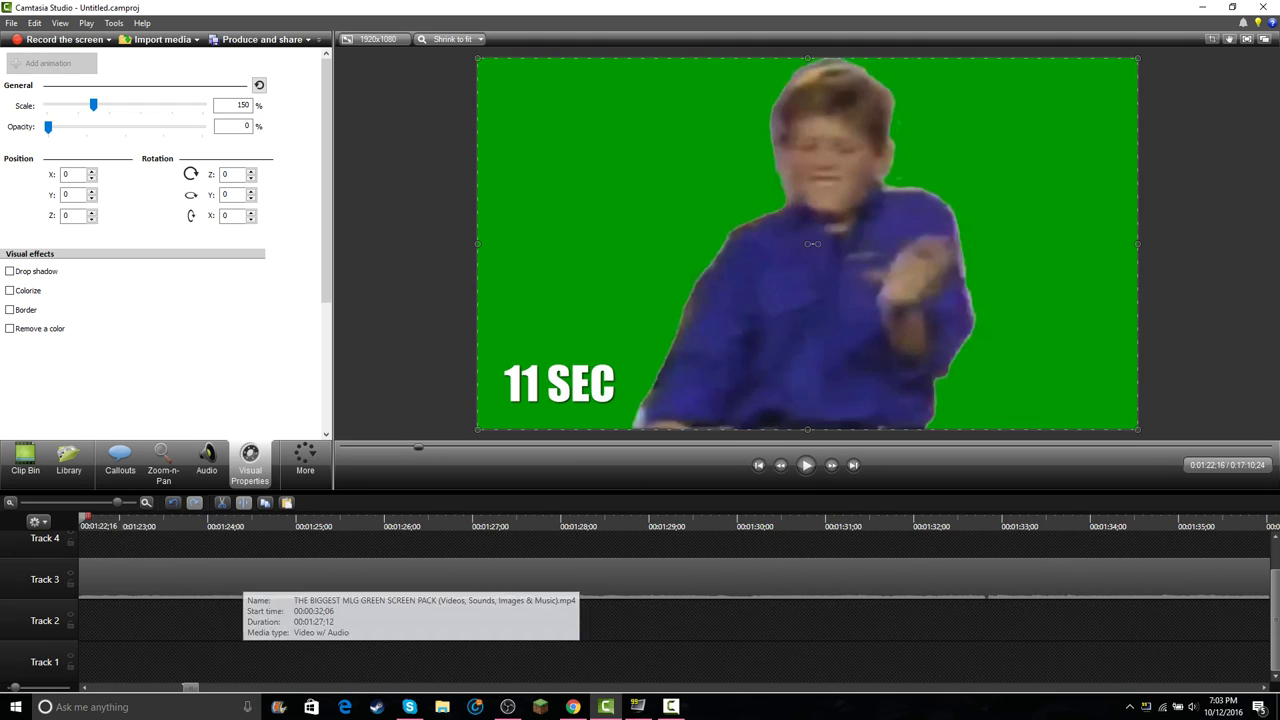
scroll(242, 585, down, 5)
scroll(242, 585, down, 7)
click(83, 520)
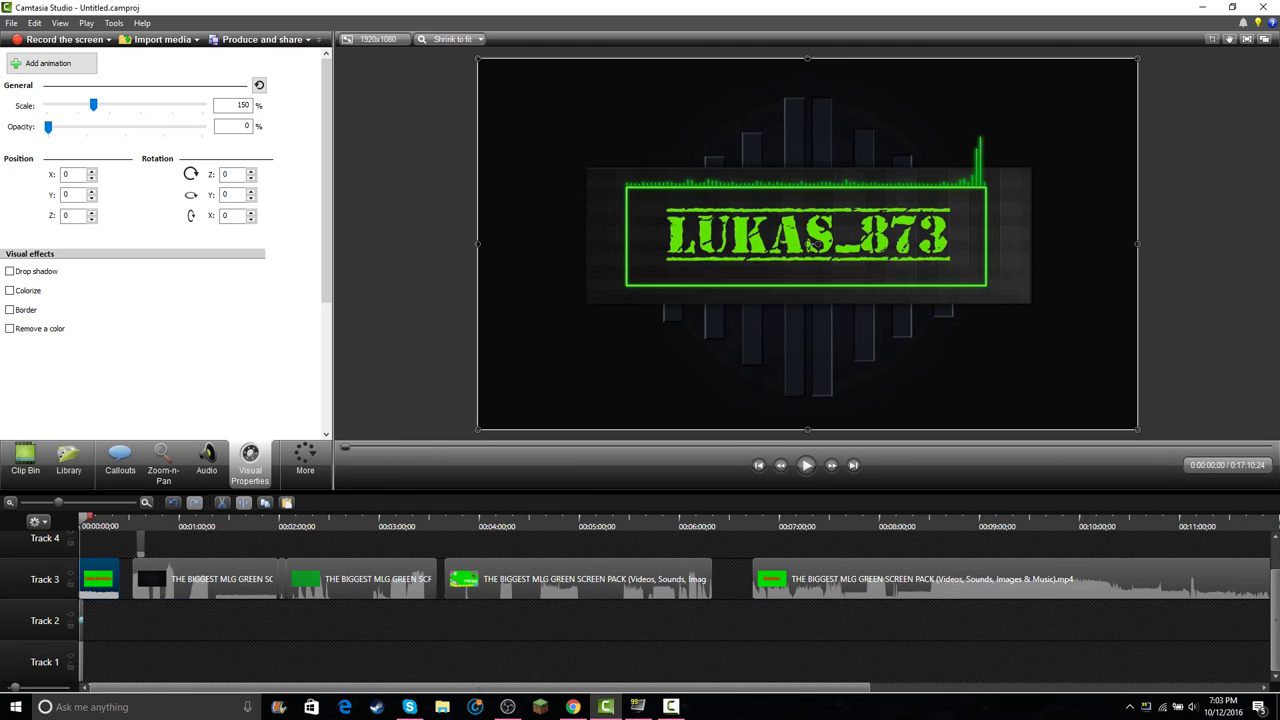
scroll(83, 530, up, 1)
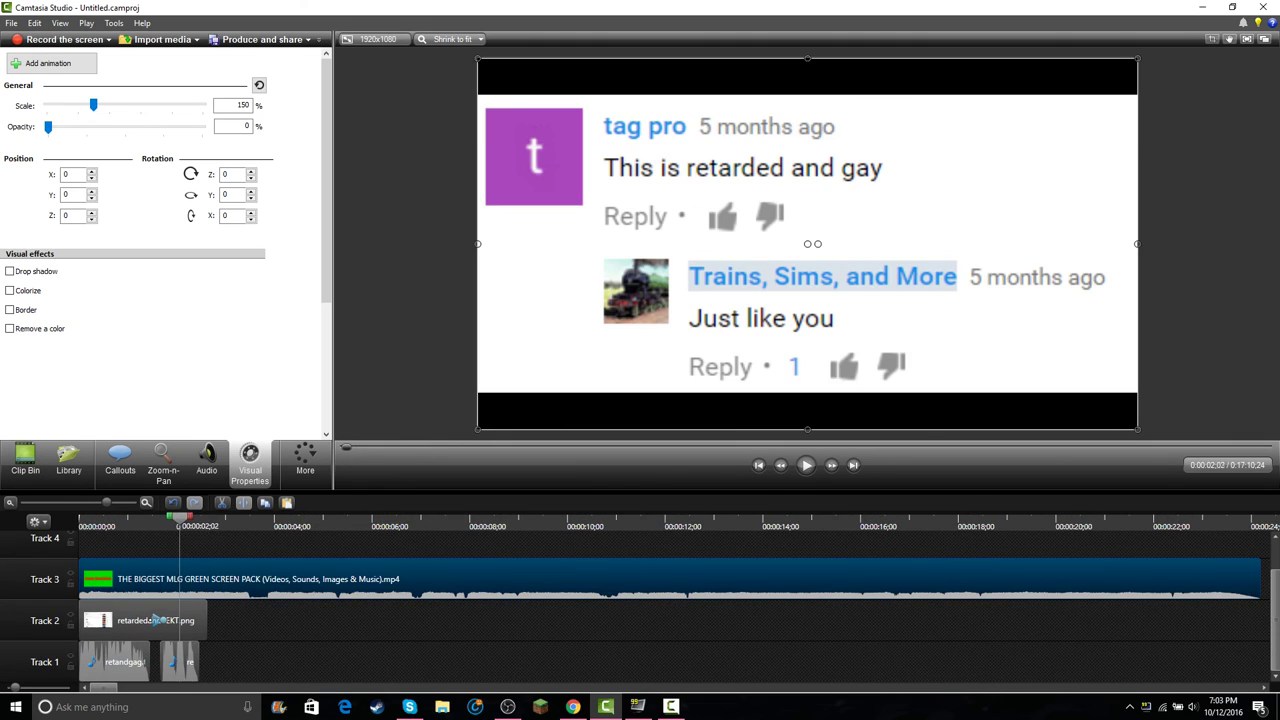
drag(240, 579, 358, 579)
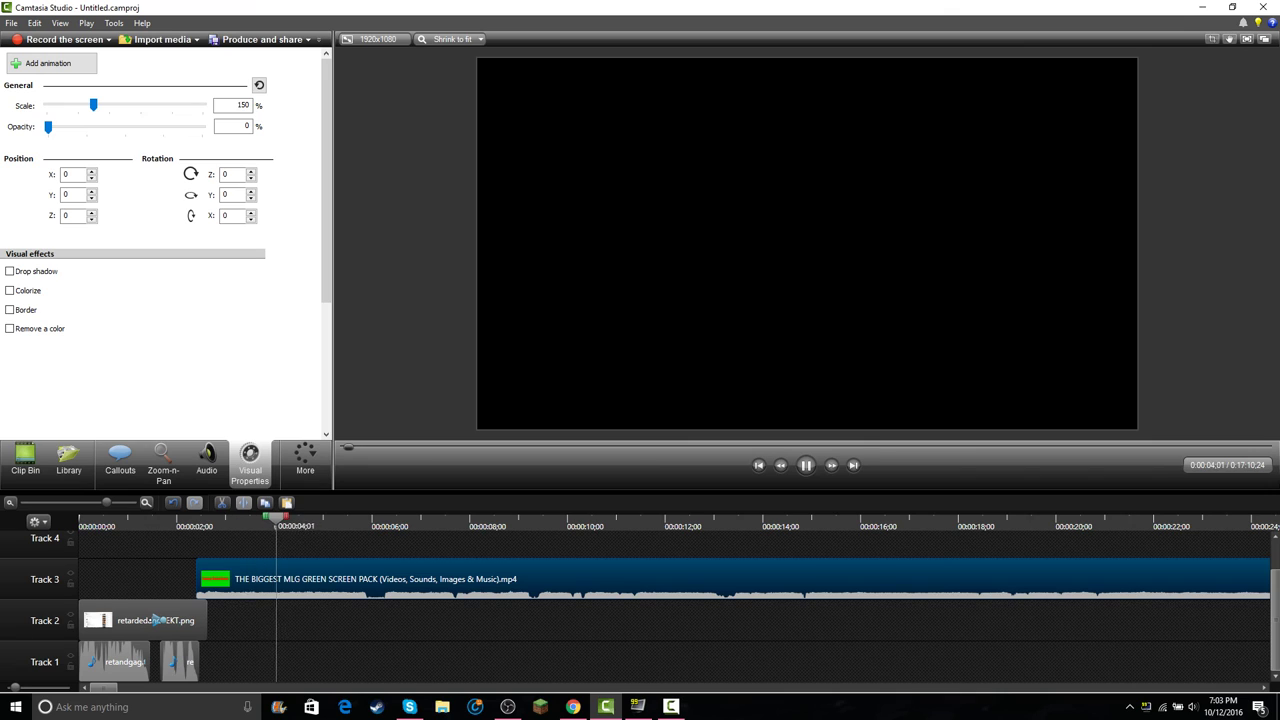
- Shorten the comment image on Track 2 to end level with the last Track 1 audio clip, and move the playhead to 0:00:01;20
click(157, 620)
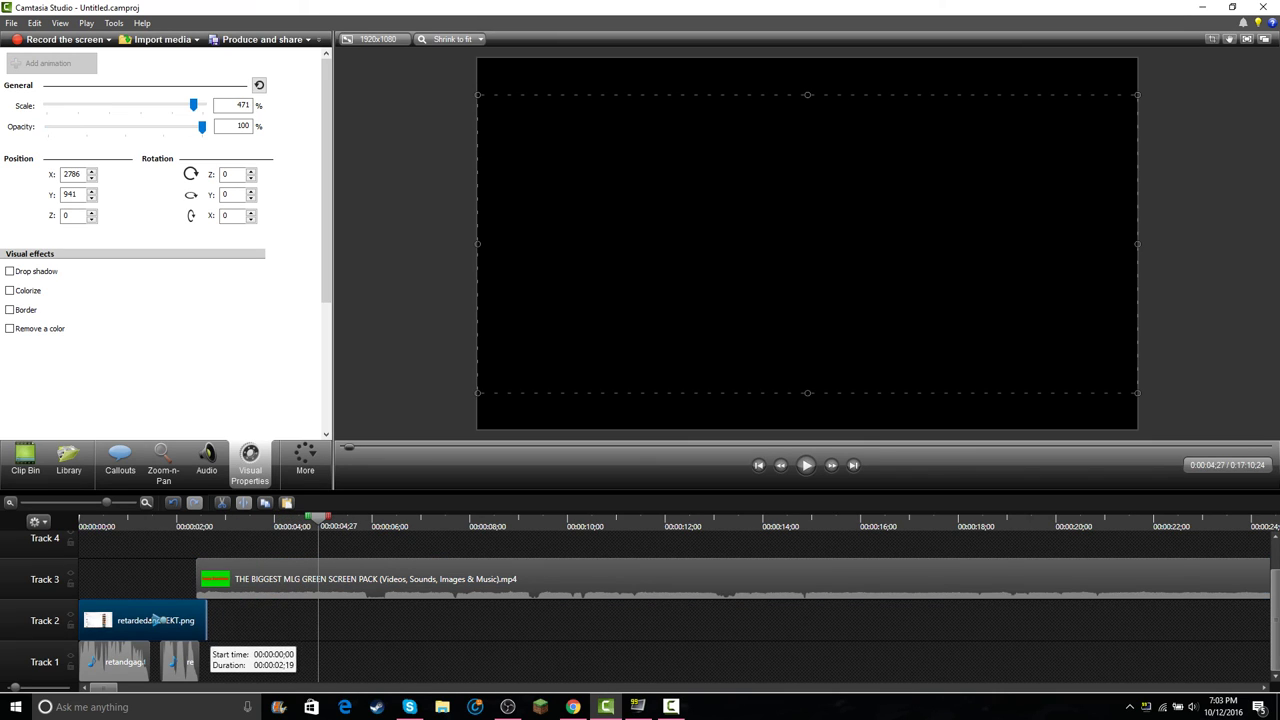
drag(207, 620, 199, 620)
drag(209, 520, 200, 520)
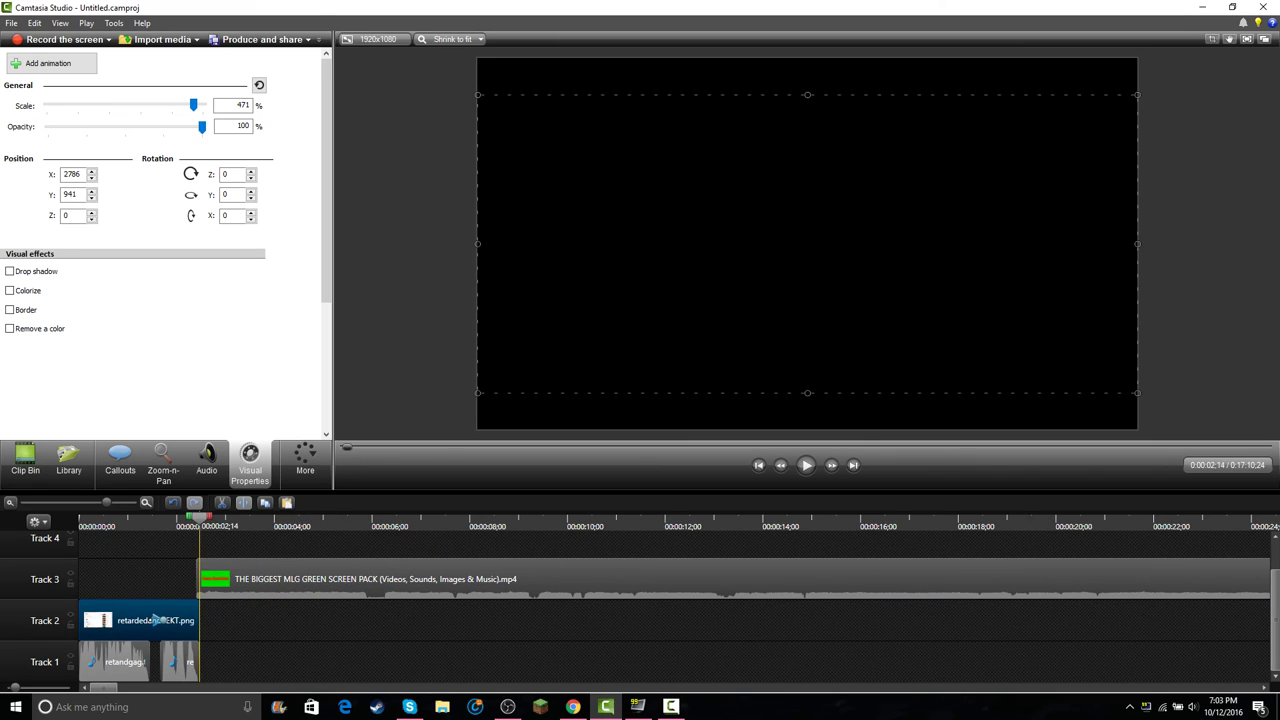
key(ctrl+alt+Left)
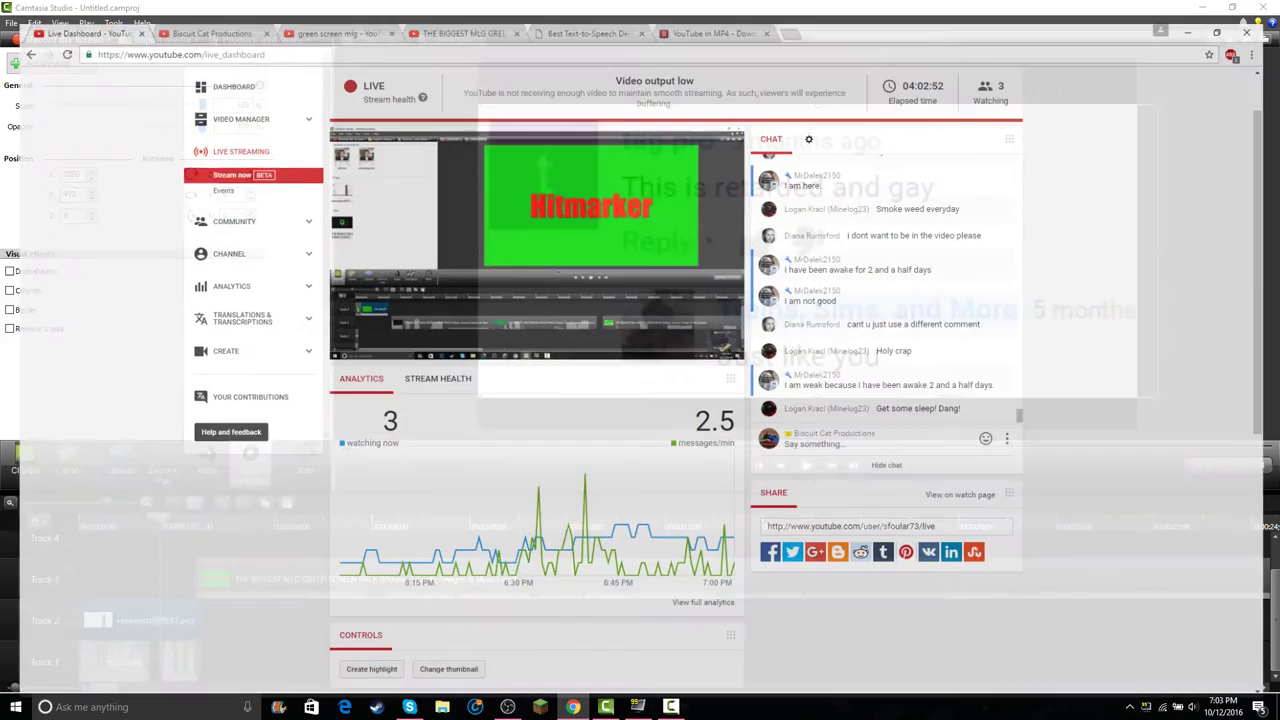
- Switch to Chrome, search Google for bangarang in a new tab, and open the Skrillex official music video on YouTube
click(572, 707)
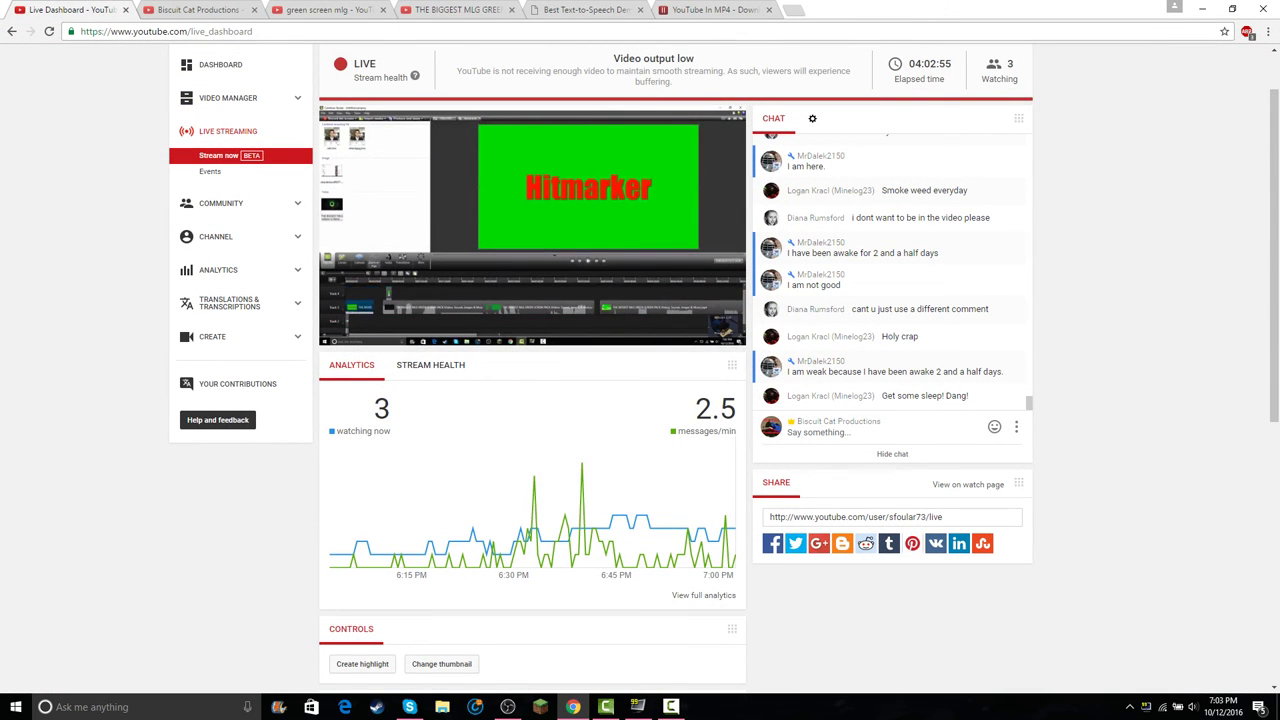
key(ctrl+t)
text(b)
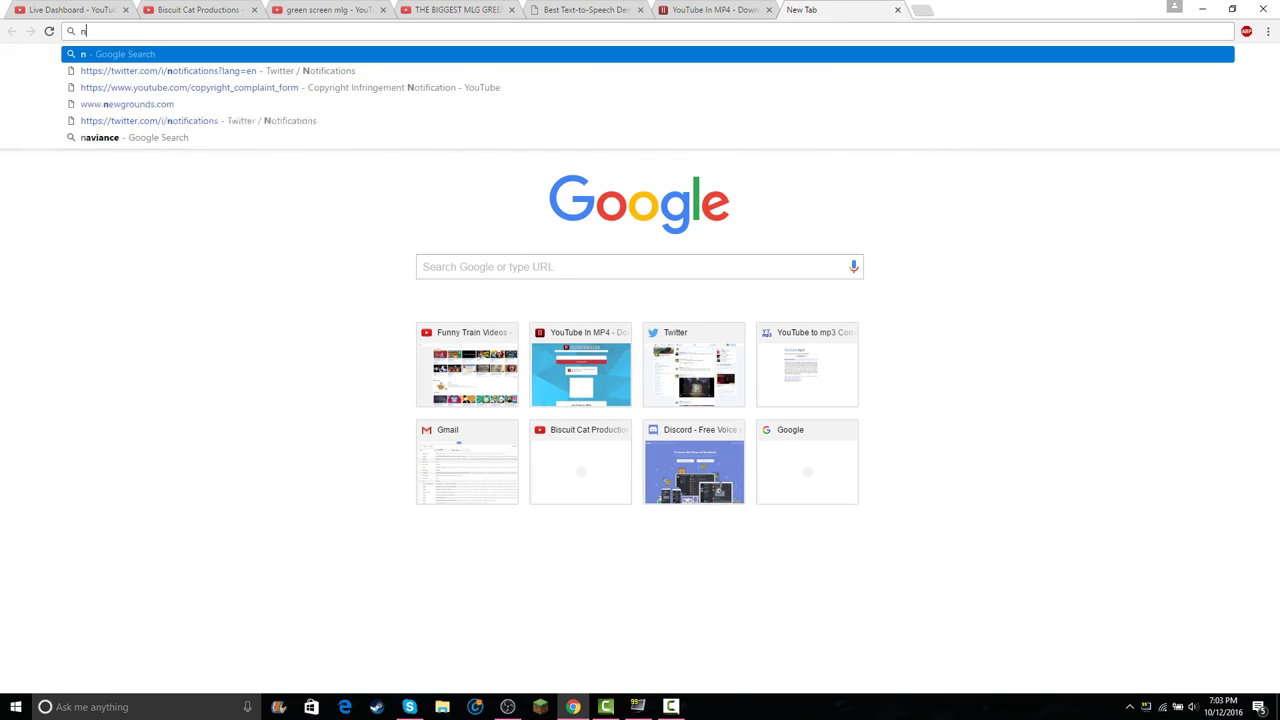
text(angarang)
key(Return)
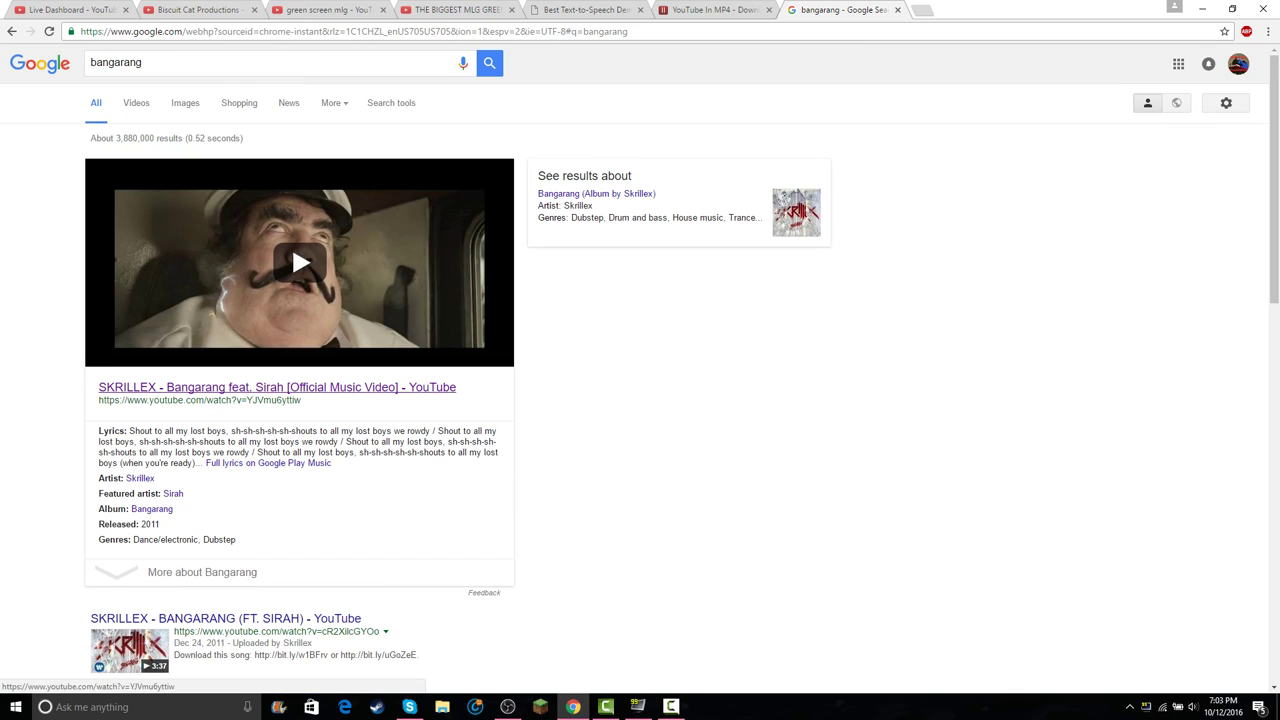
click(291, 244)
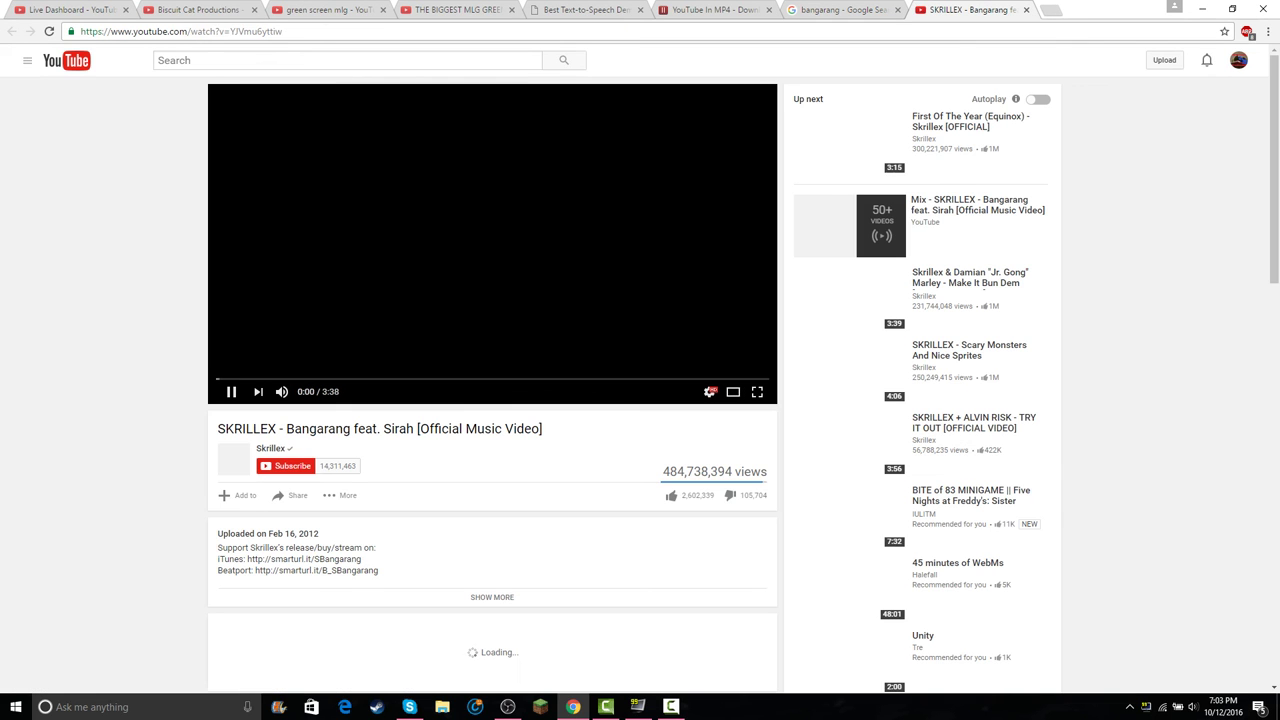
- Copy the Bangarang video's address, close its page, and use the address in the YouTube converter site to download the MP3
click(240, 31)
key(ctrl+c)
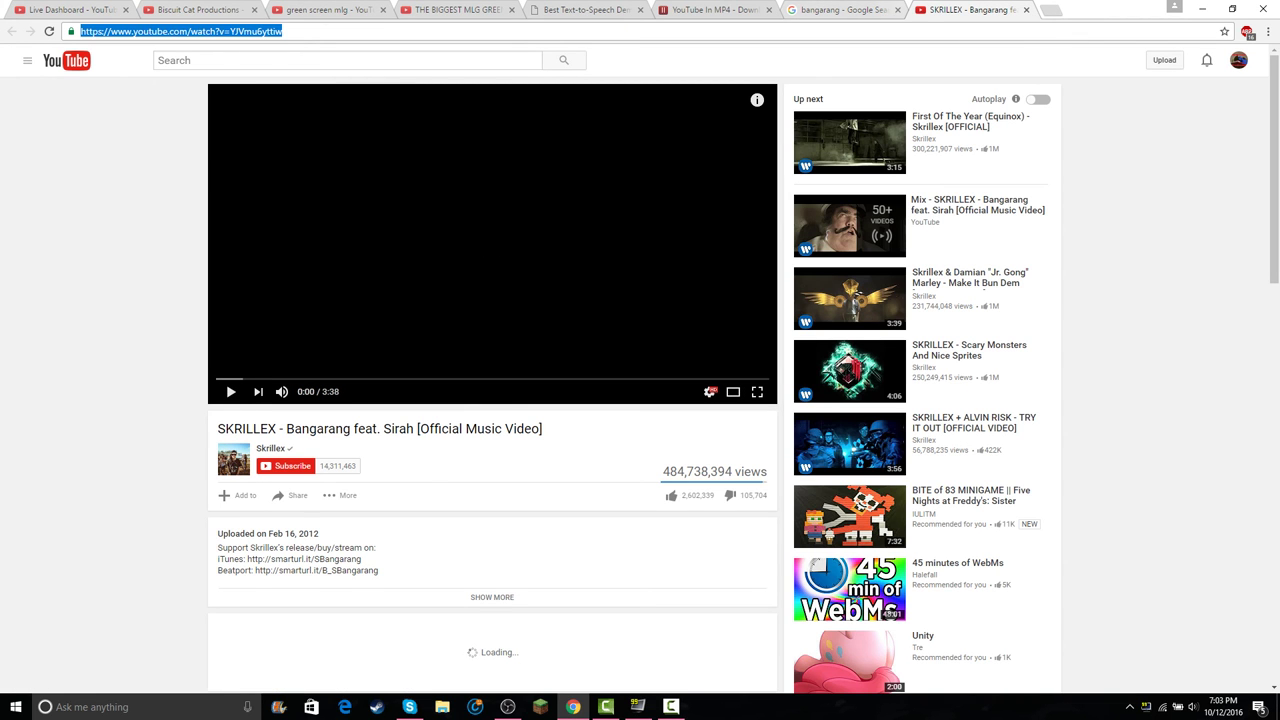
key(ctrl+w)
key(ctrl+shift+Tab)
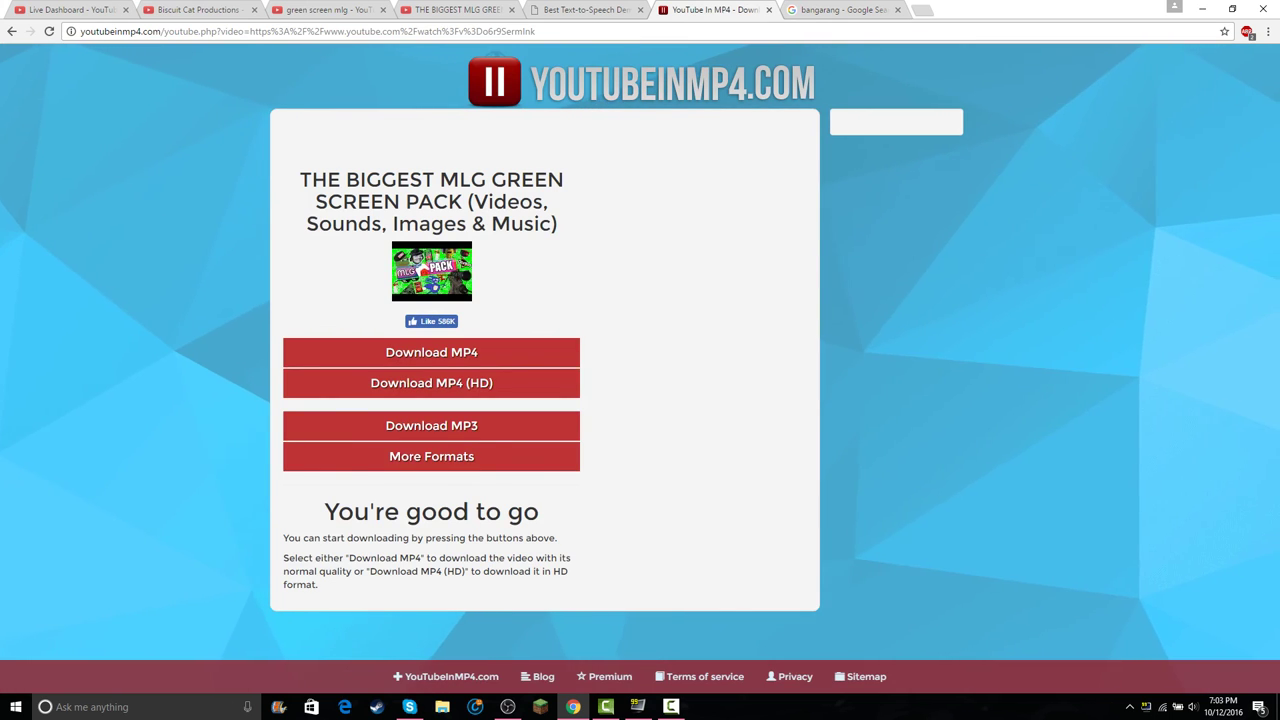
key(alt+Left)
key(ctrl+v)
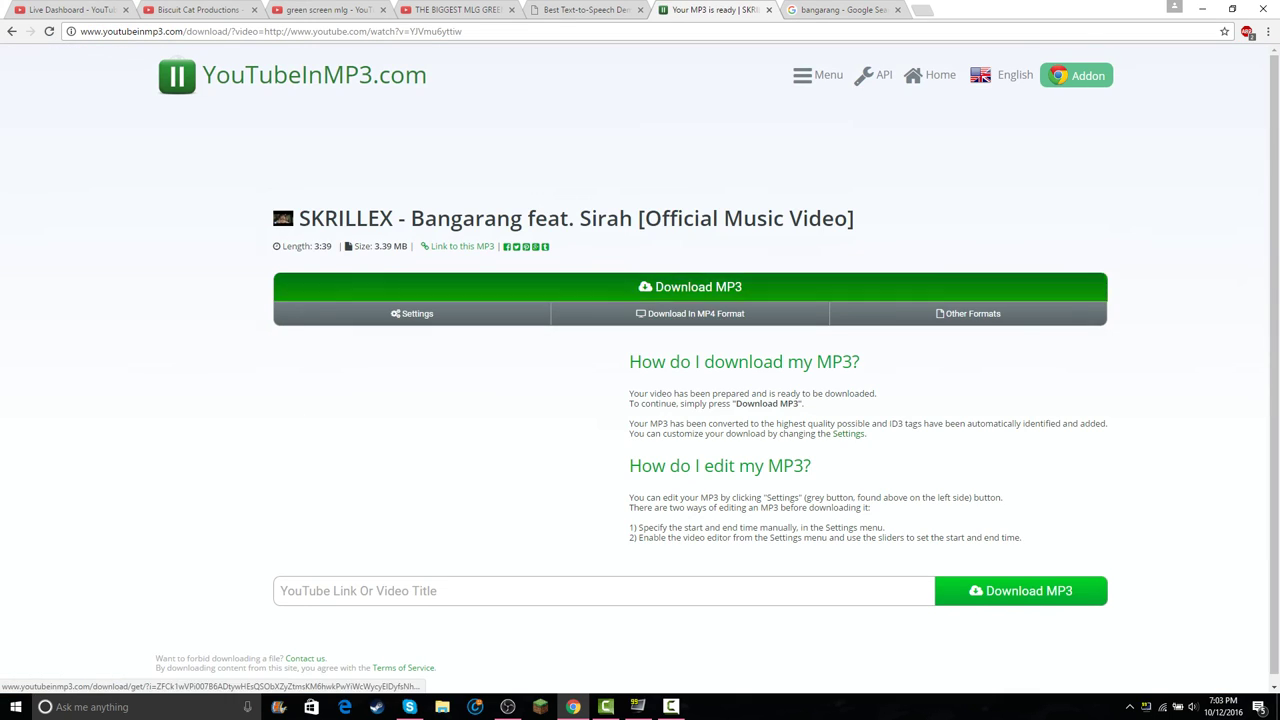
click(690, 287)
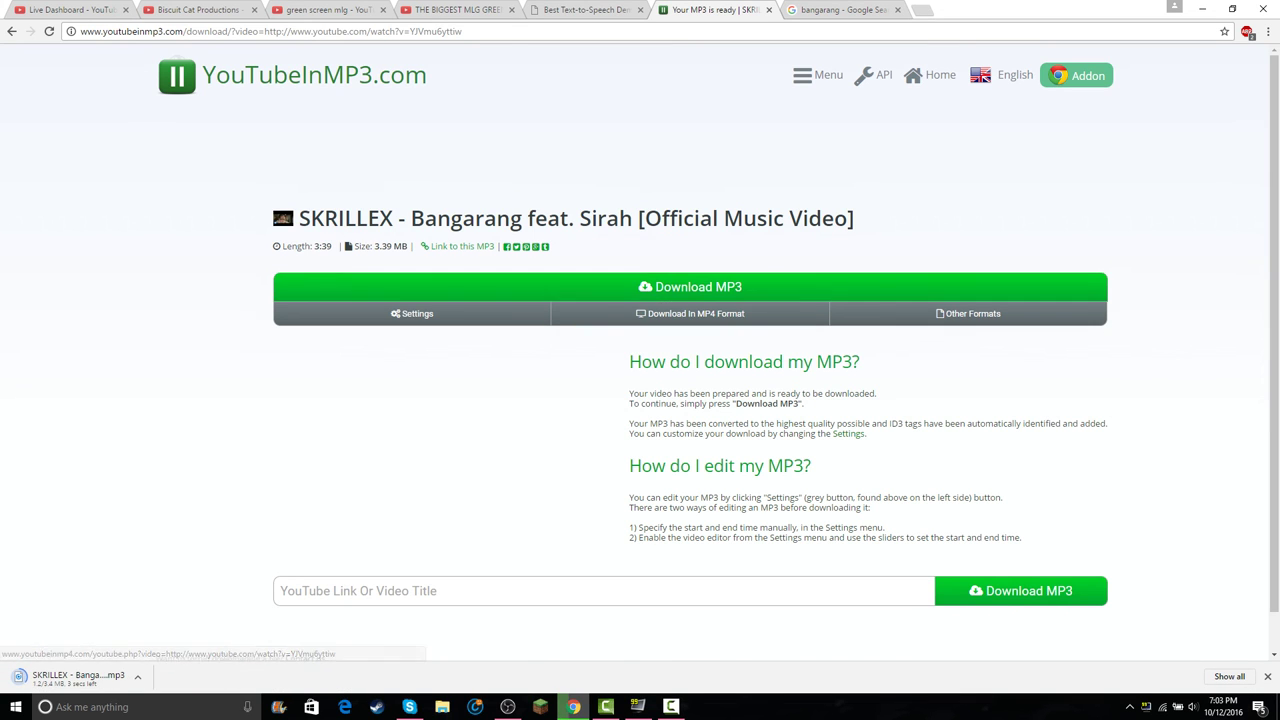
key(Escape)
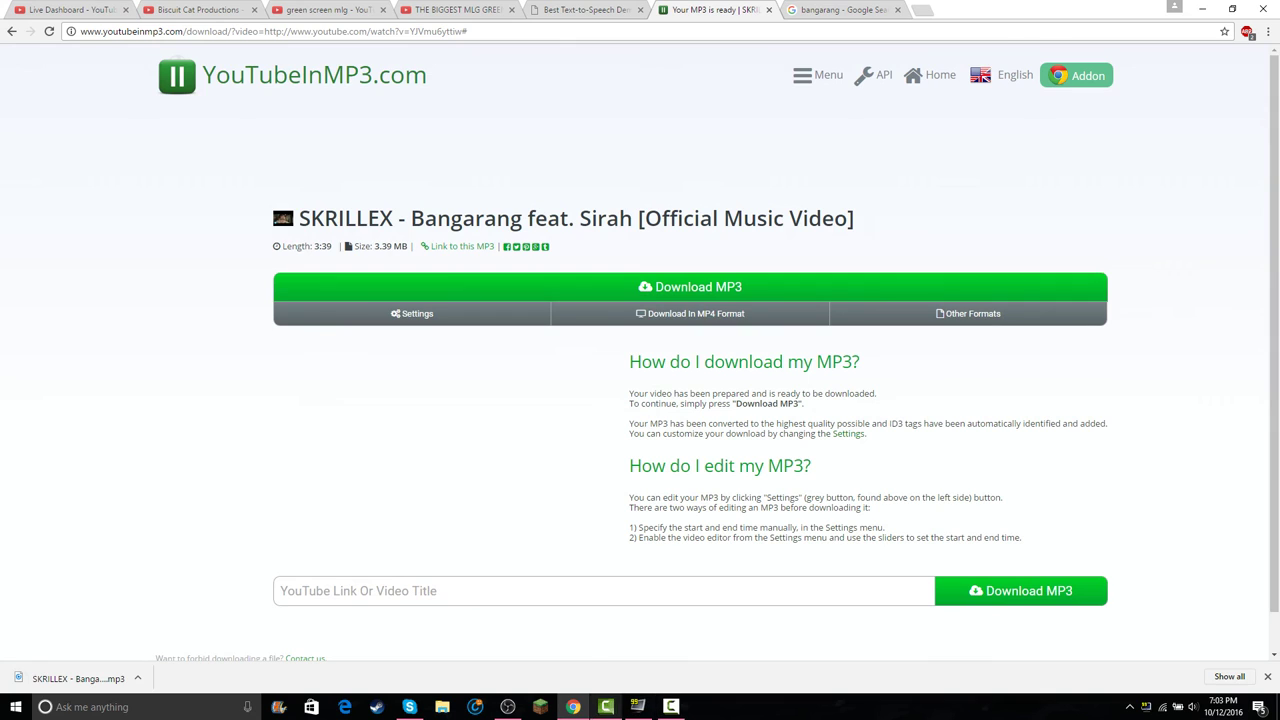
- Switch to Camtasia Studio and import "SKRILLEX - Bangarang [Official Music Video].mp3" from the Downloads folder into the project media
click(606, 707)
click(158, 39)
click(170, 55)
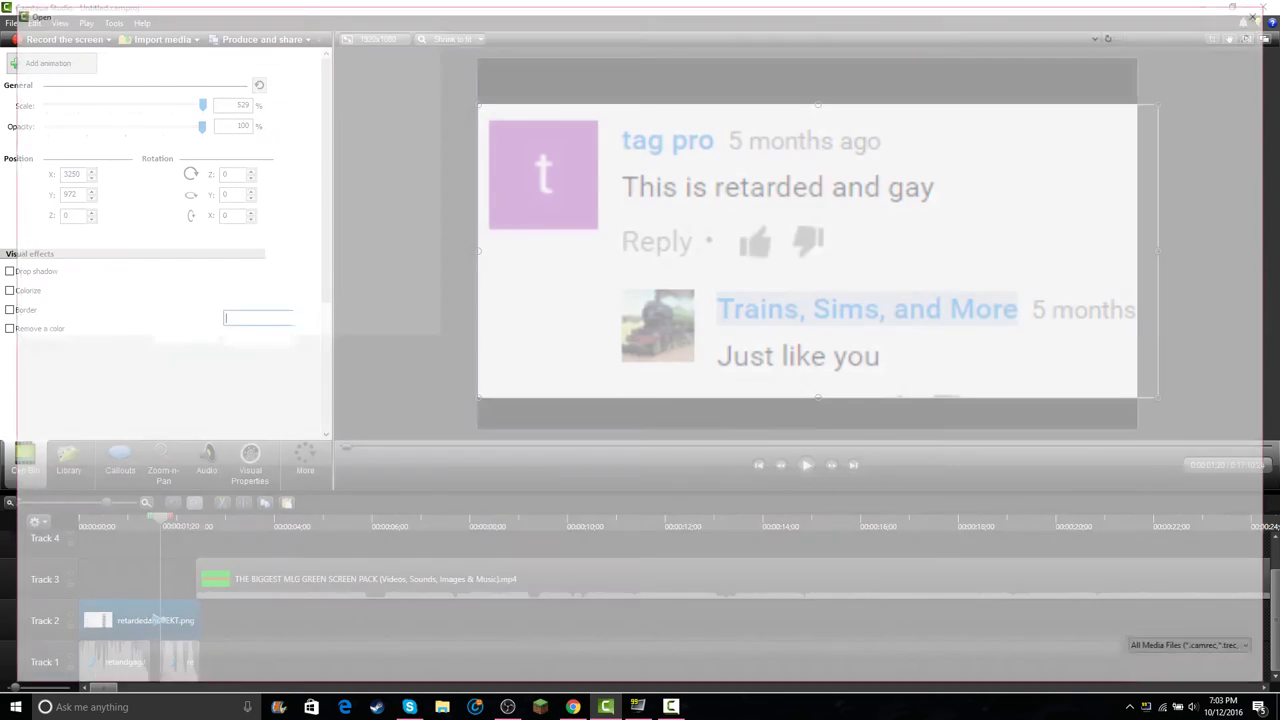
text(b)
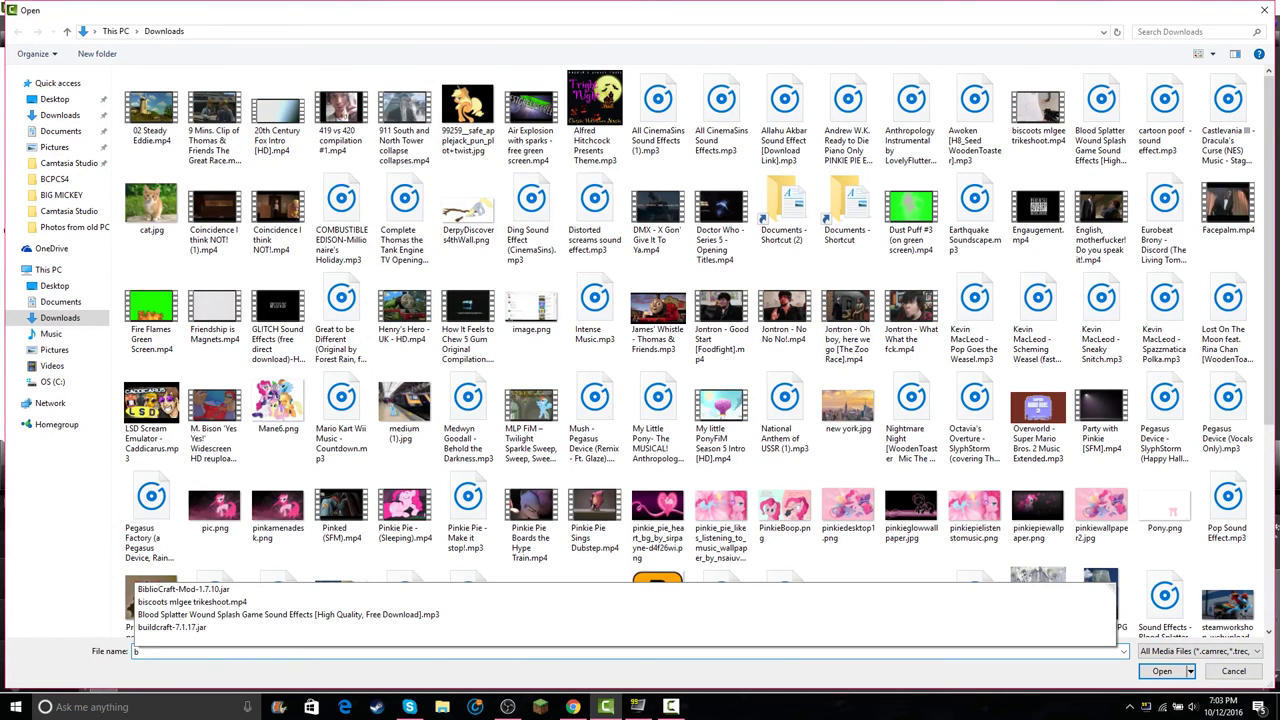
key(BackSpace)
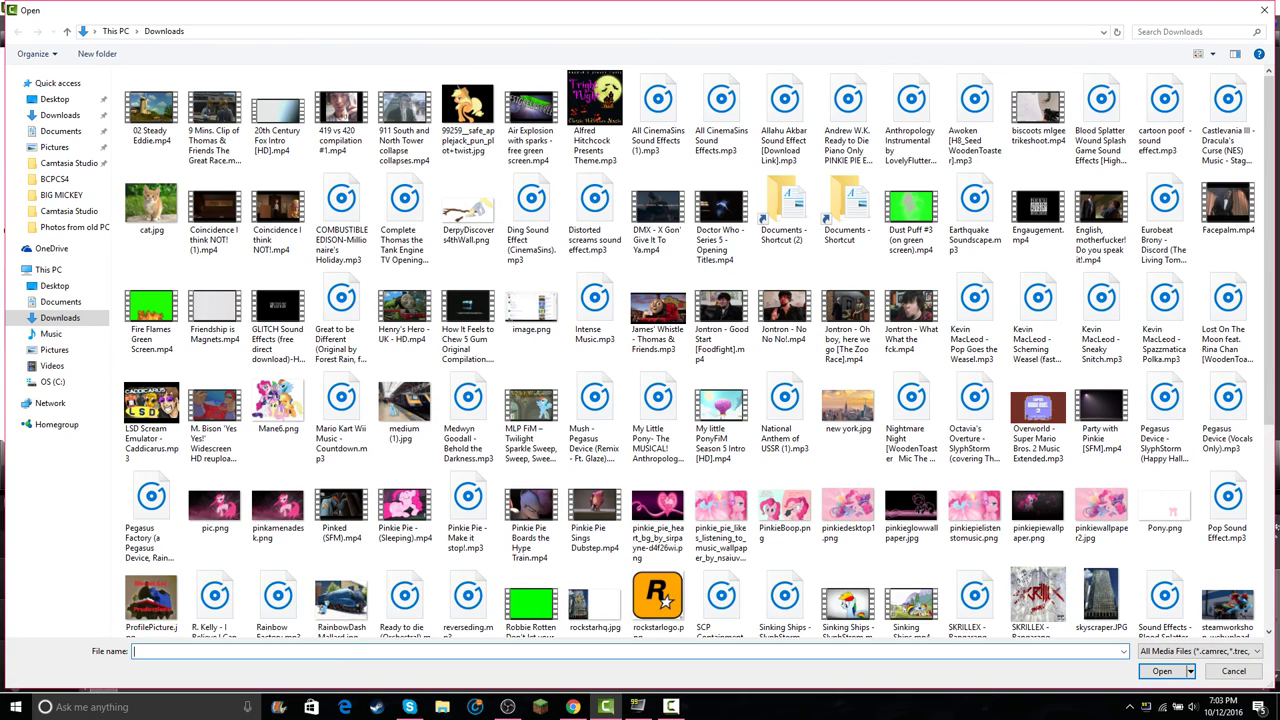
text(b)
key(BackSpace)
text(S)
key(Down)
key(Down)
key(Down)
key(Down)
key(Down)
key(Down)
key(Down)
key(Down)
key(Down)
key(Down)
key(Down)
key(Down)
key(Down)
key(Down)
key(Down)
key(Down)
key(Down)
key(Down)
key(Down)
key(Down)
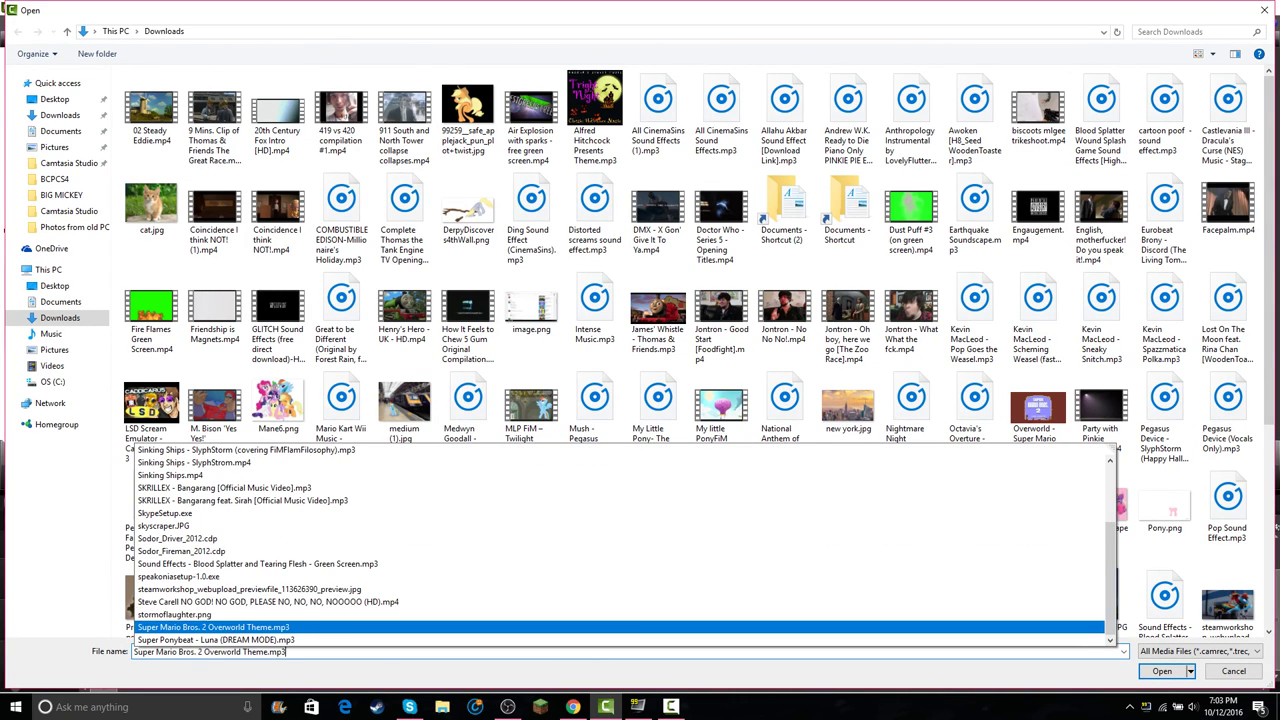
key(Up)
key(Up)
key(Up)
key(Up)
key(Up)
key(Up)
key(Up)
key(Up)
key(Up)
key(Up)
key(Up)
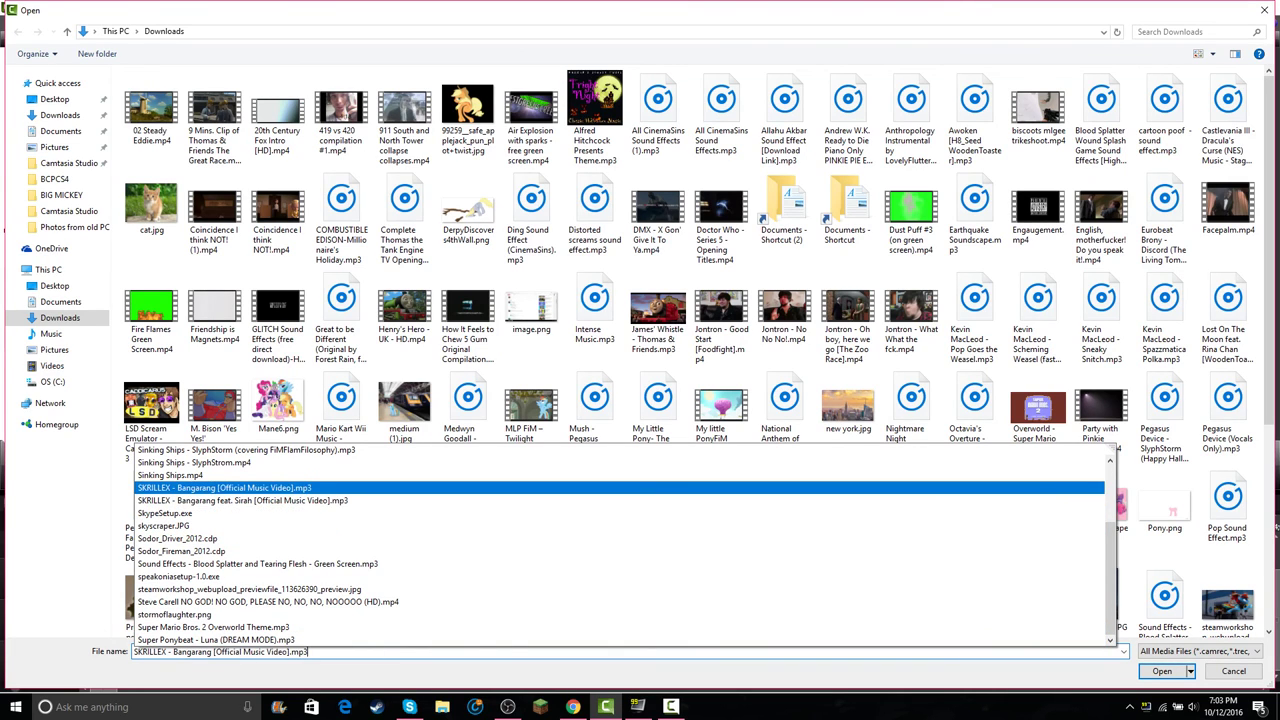
key(Down)
key(Up)
key(Return)
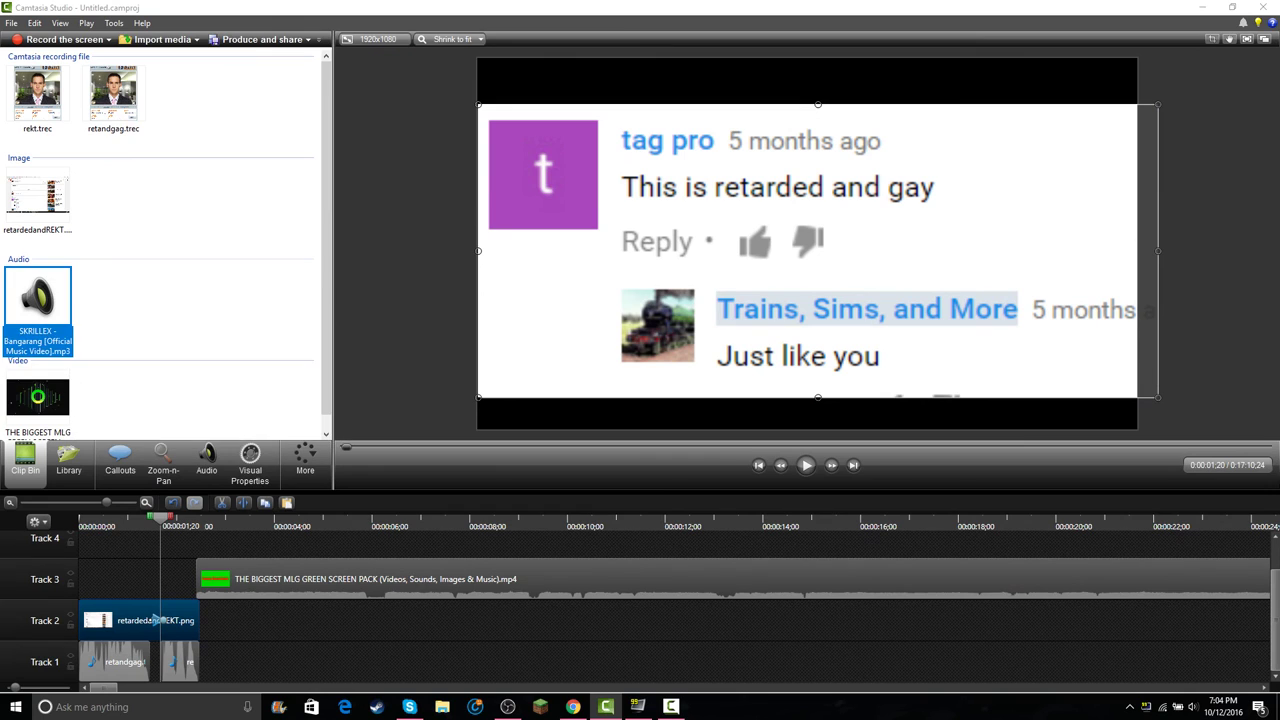
- Place the Bangarang audio on Track 4, starting at about 2 seconds, and play it back
drag(38, 297, 608, 555)
drag(650, 555, 214, 555)
key(space)
key(space)
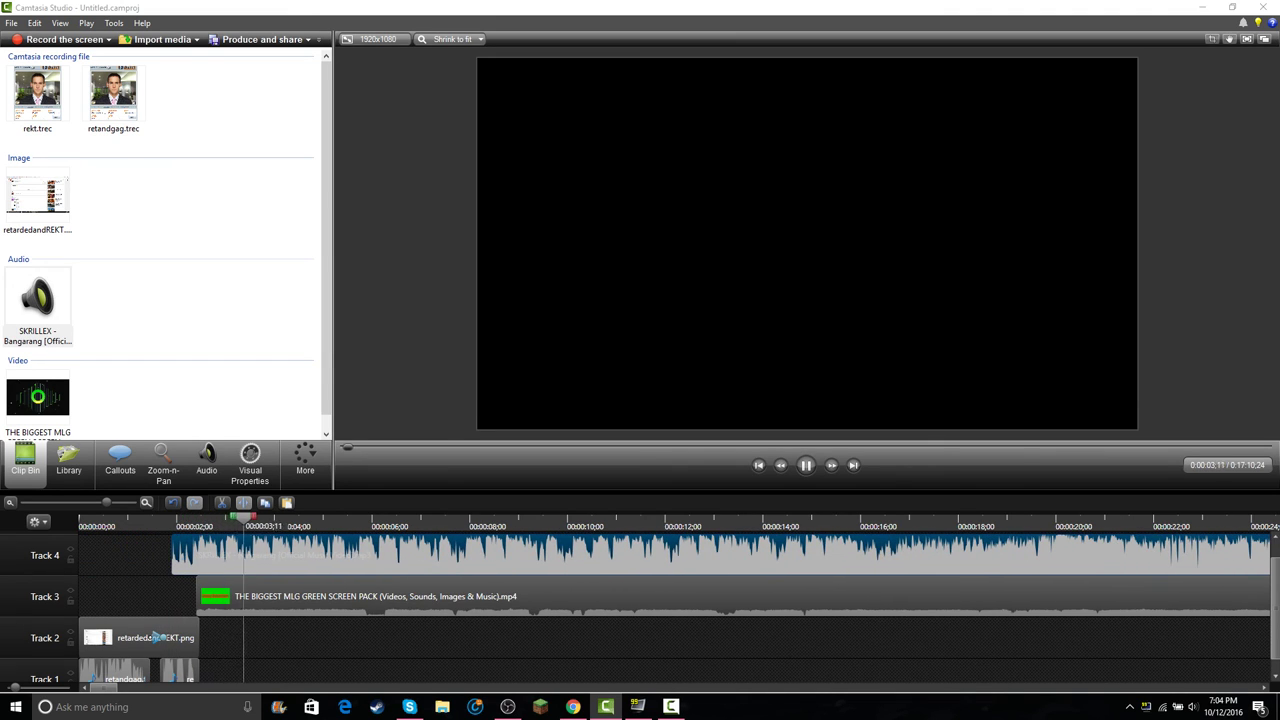
- Undo the Bangarang clip's last move, shift the Funny Reactions segment to Track 2 at about 30 seconds, and play the timeline
key(ctrl+z)
key(ctrl+z)
key(ctrl+z)
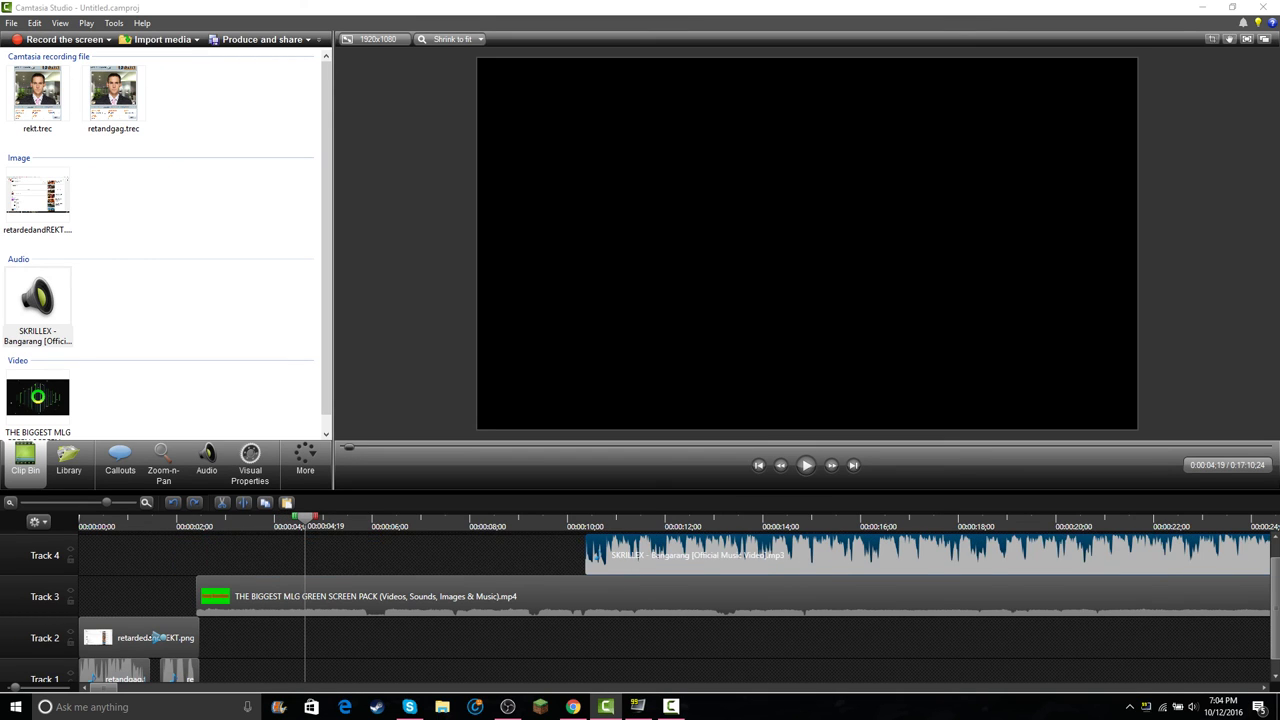
scroll(380, 594, down, 5)
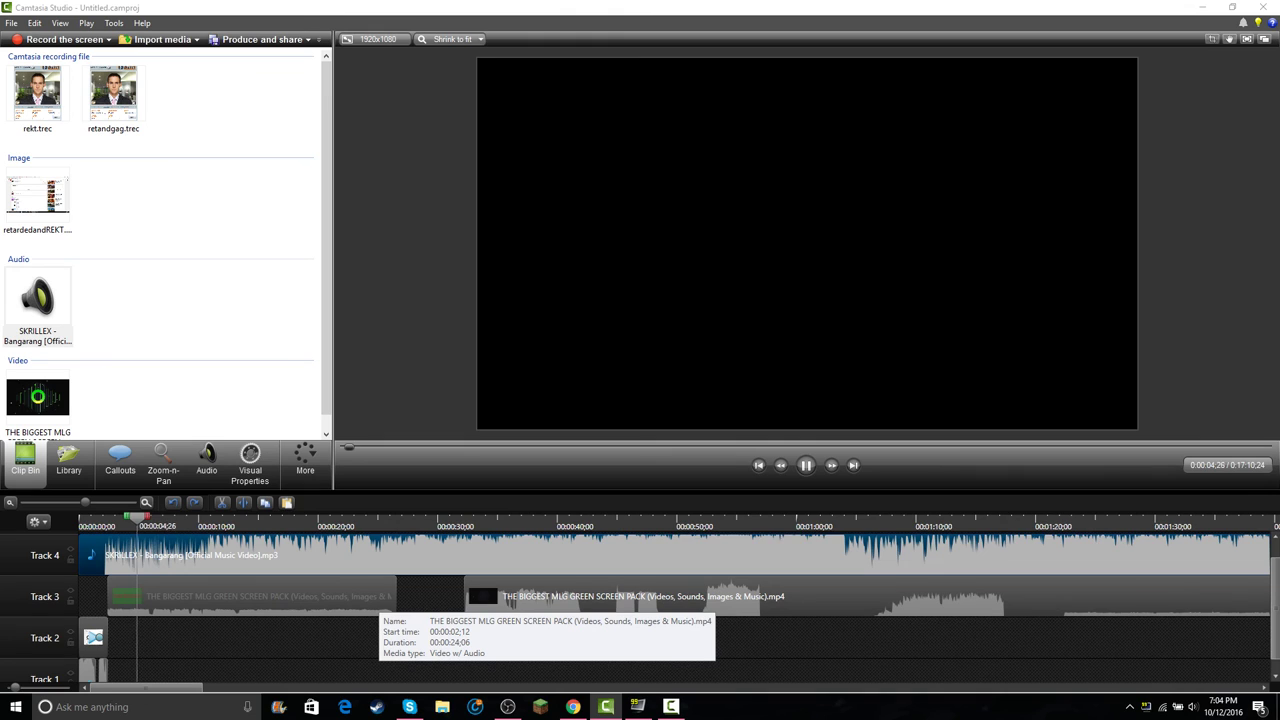
drag(380, 595, 717, 637)
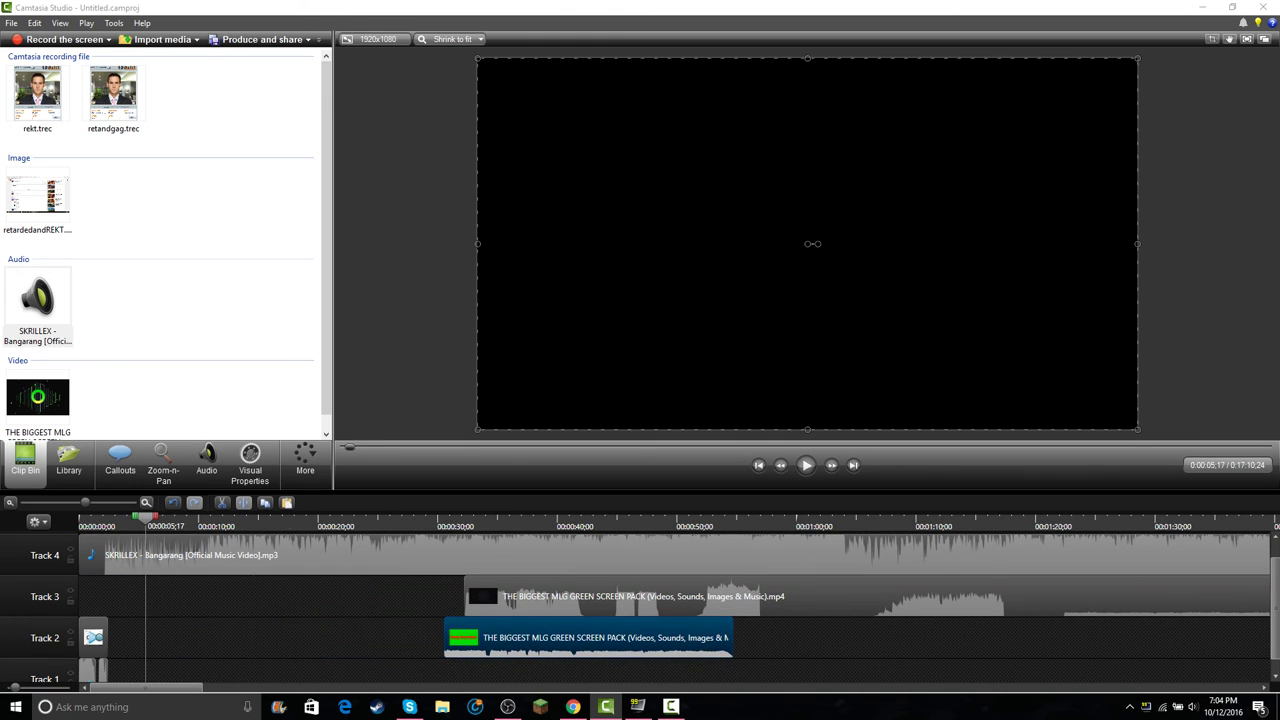
key(ctrl+Home)
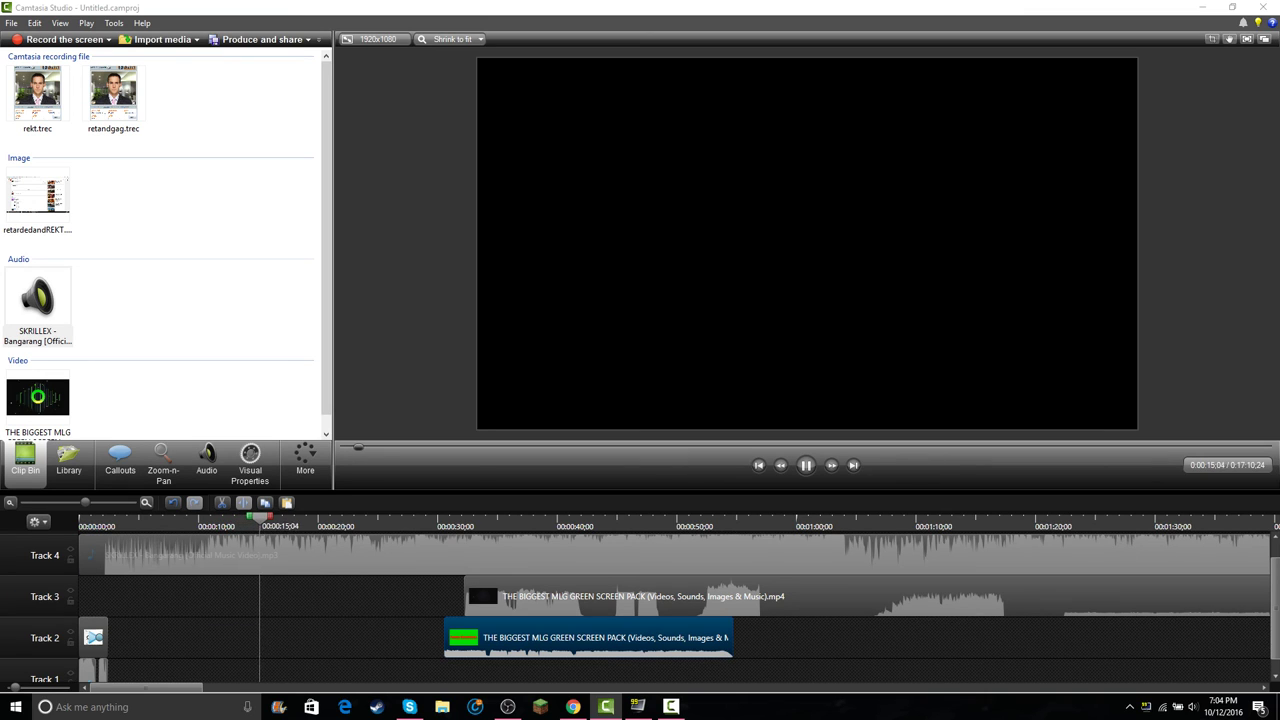
- Delete the Bangarang audio from Track 4 and move the Funny Reactions segment back to Track 3, just before the next green screen clip
click(580, 555)
key(Delete)
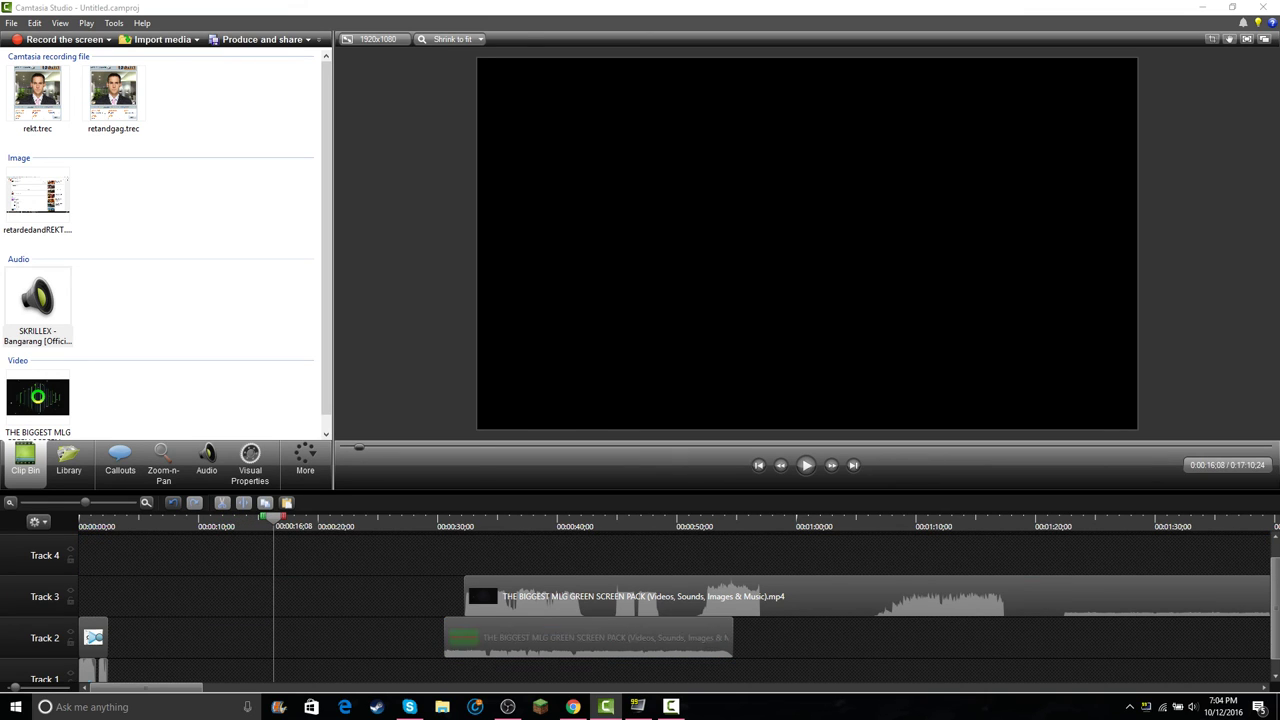
drag(588, 637, 319, 597)
- Switch to Chrome and download the Bangarang music video in MP4 (HD) format from the converter site
click(573, 707)
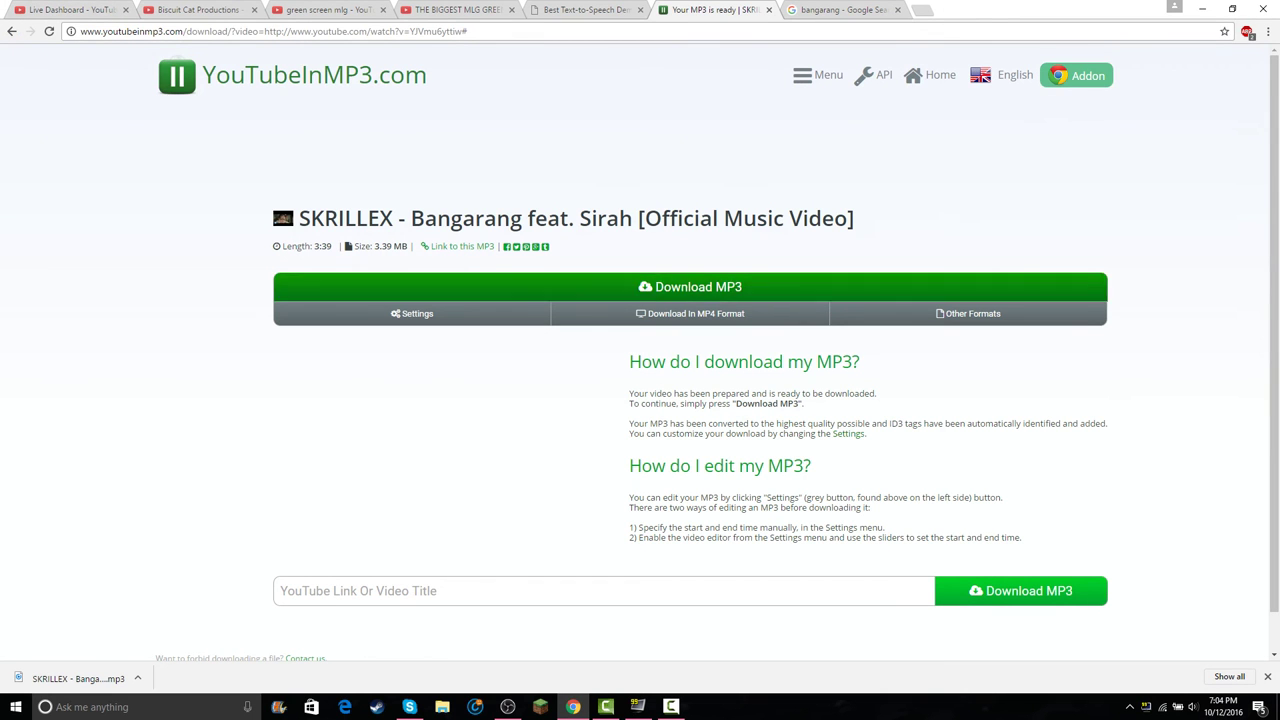
click(690, 314)
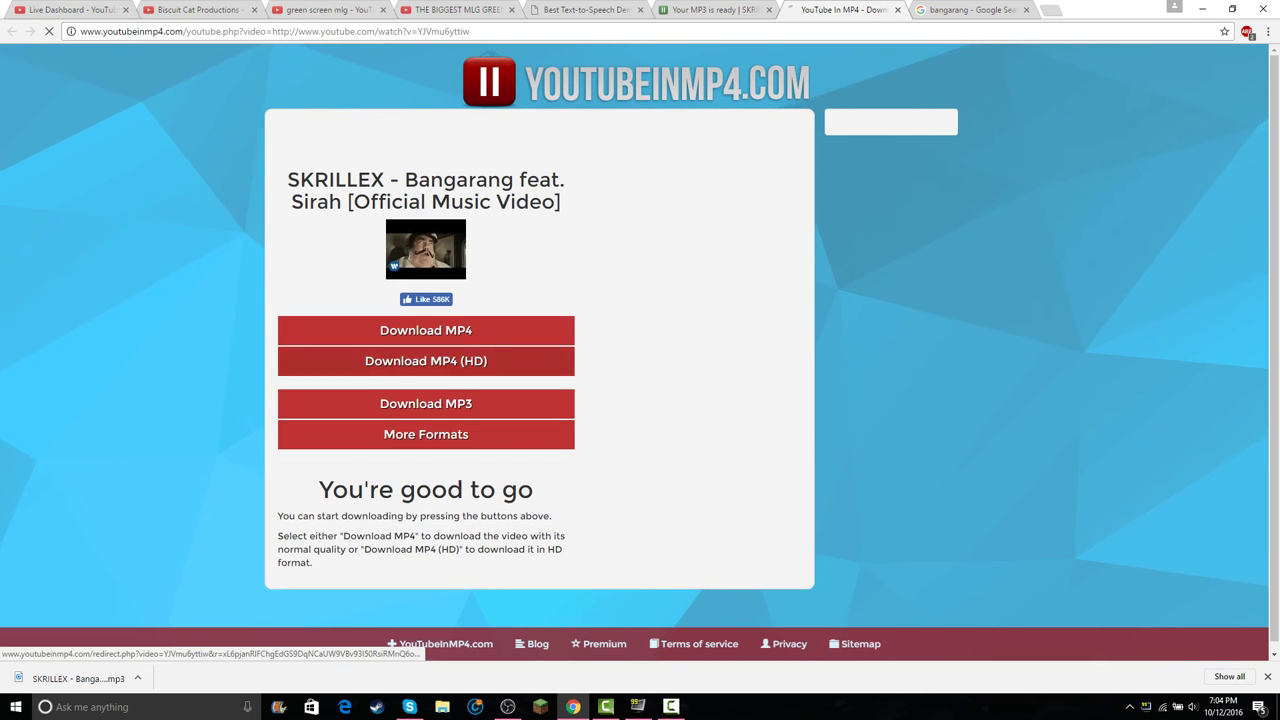
click(426, 361)
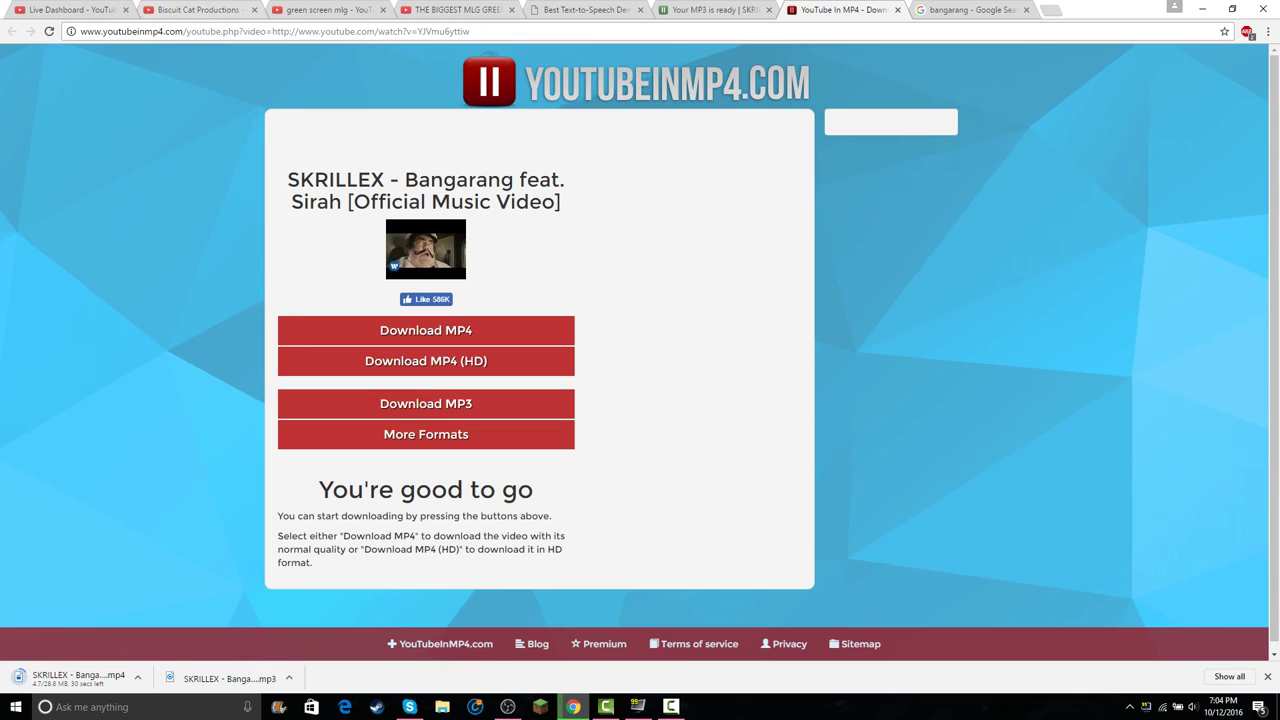
- Check the YouTube live dashboard and its chat, and return to the MP4 converter page while the download runs
key(ctrl+1)
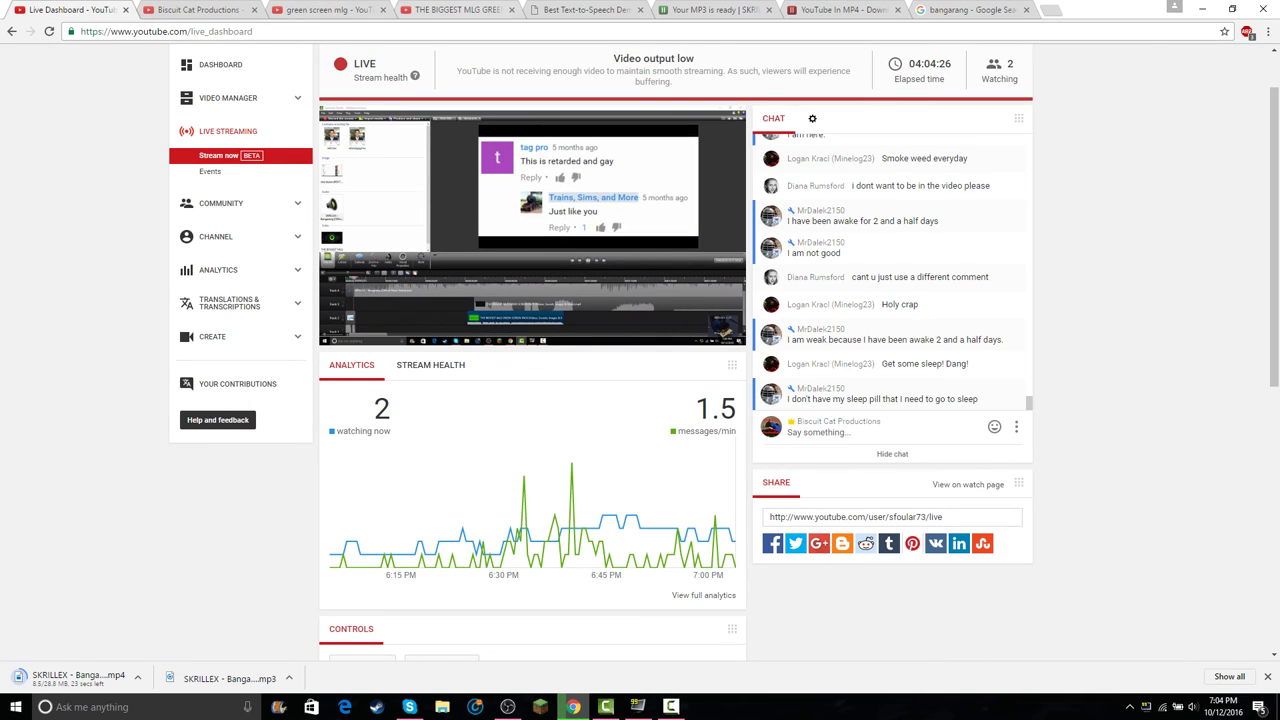
key(ctrl+6)
key(ctrl+5)
key(ctrl+6)
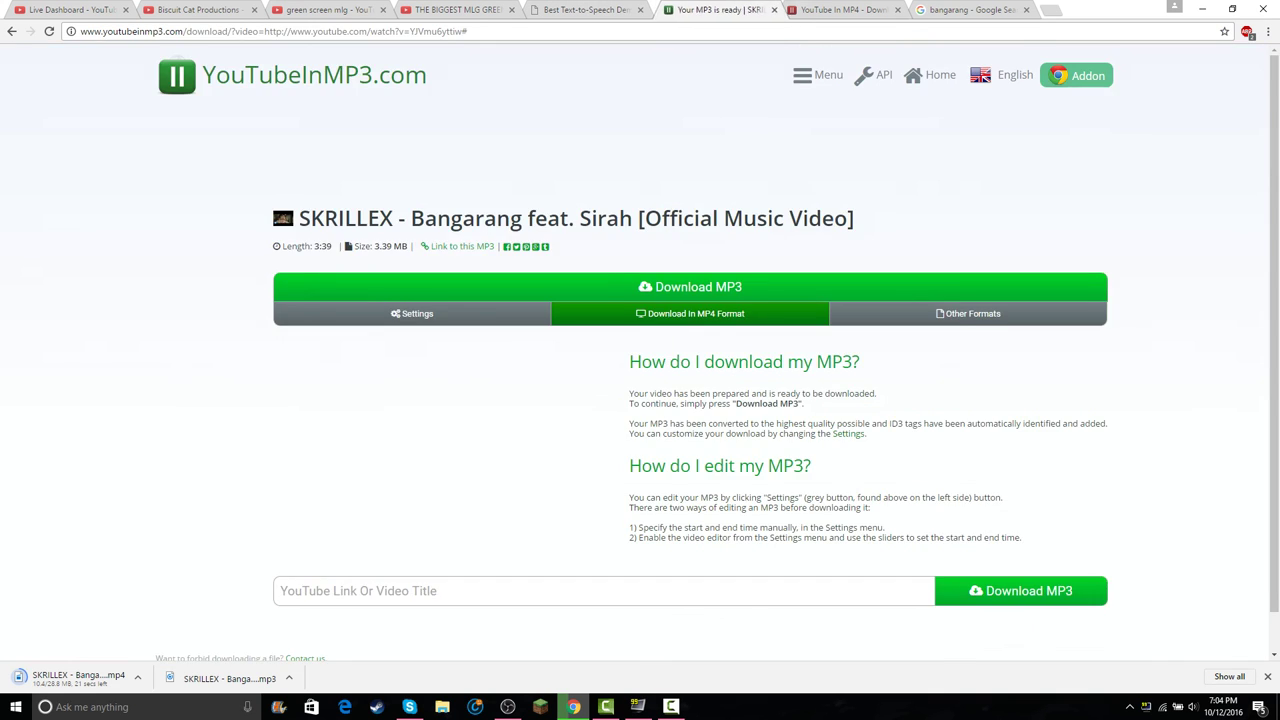
key(ctrl+7)
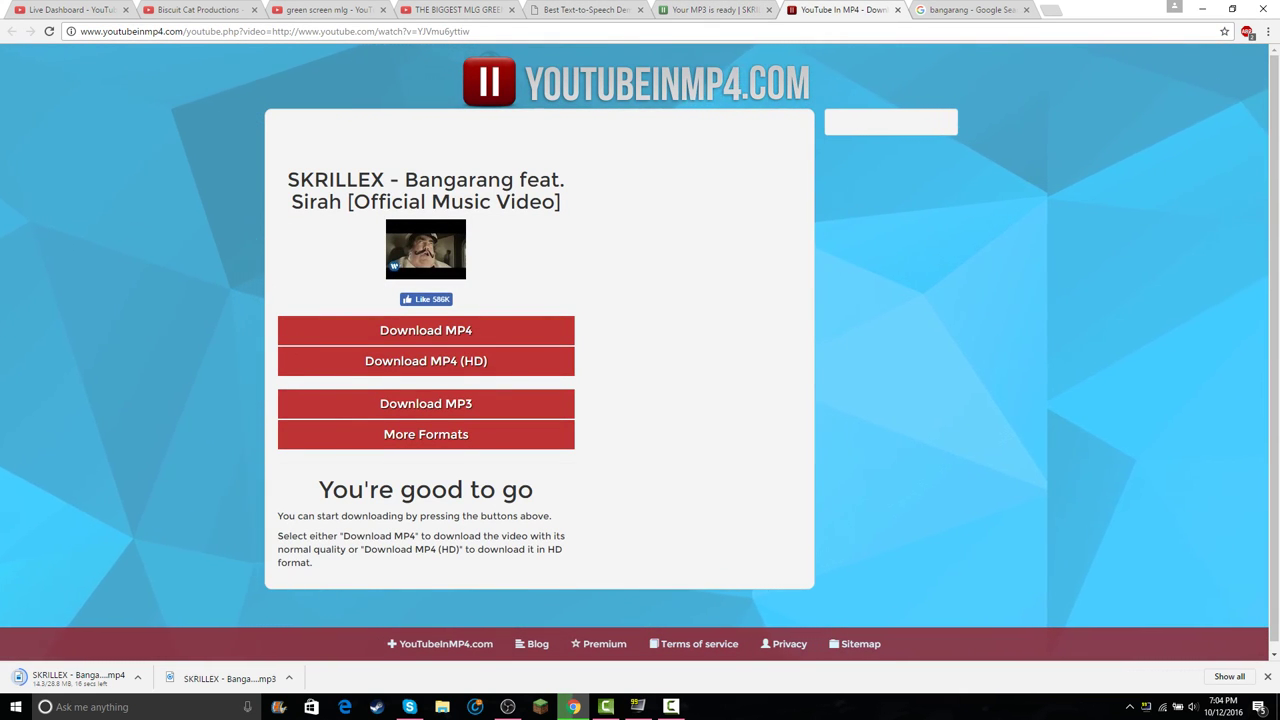
- Close the green screen mlg search results page and reload the Biscuit Cat Productions channel's Videos page
key(ctrl+3)
key(ctrl+w)
key(ctrl+2)
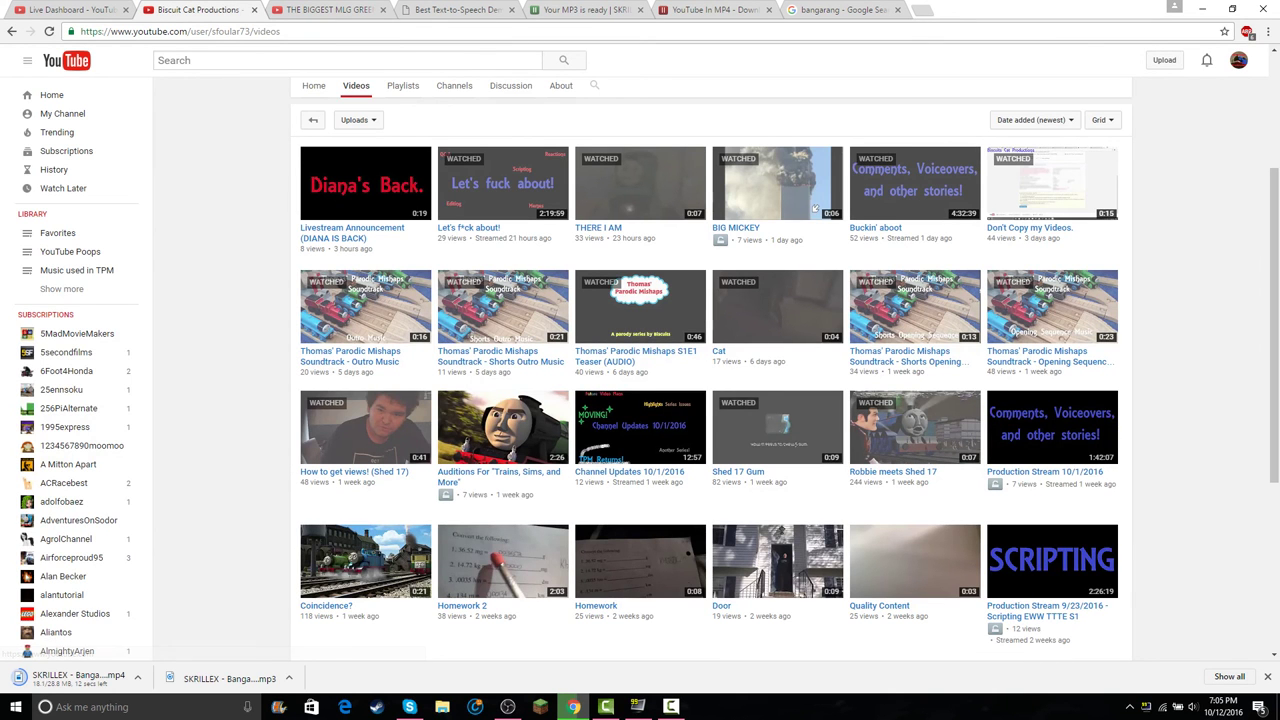
key(F5)
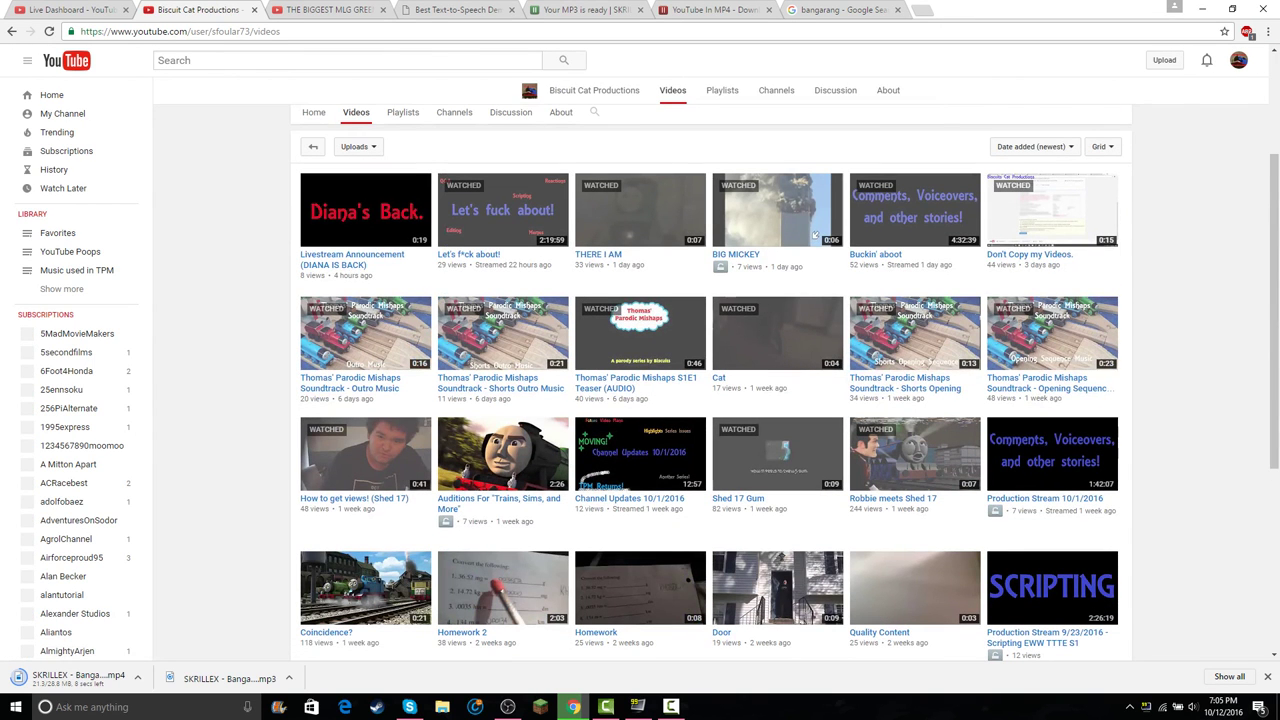
- Watch the BIG MICKEY video in a separate tab, close it, and go back to the YouTube live dashboard
middle_click(778, 212)
click(325, 10)
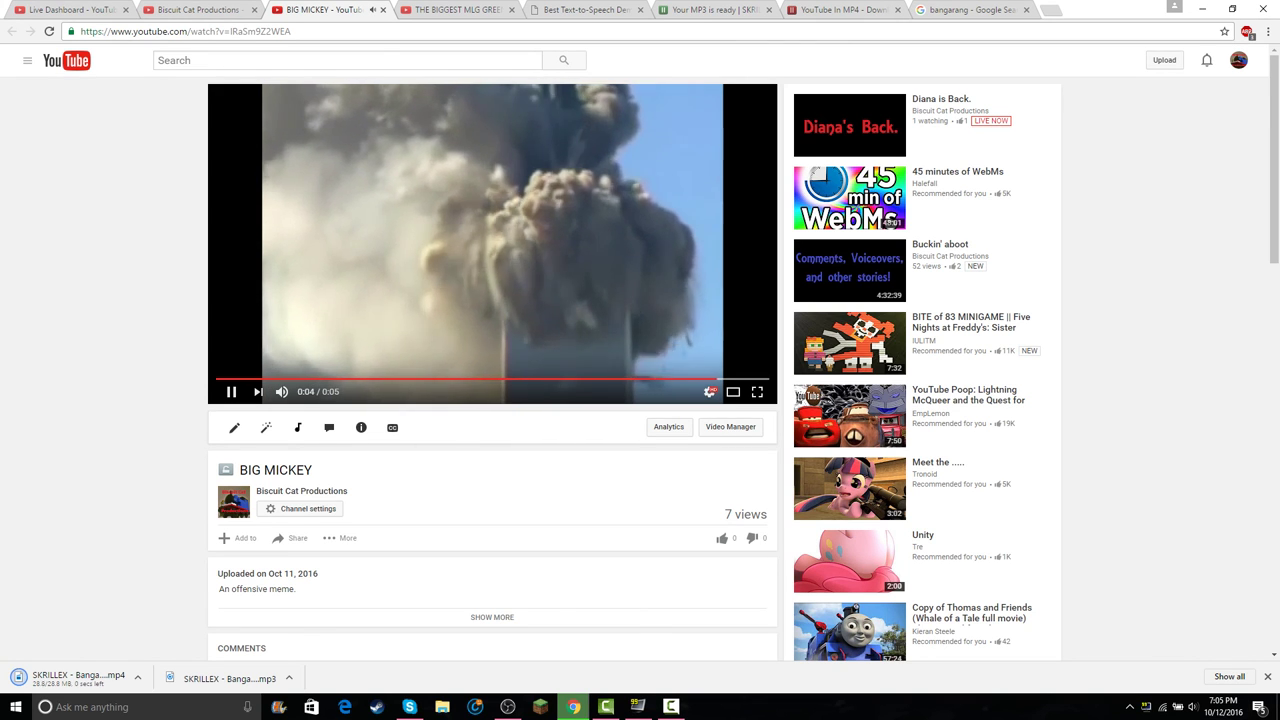
key(ctrl+w)
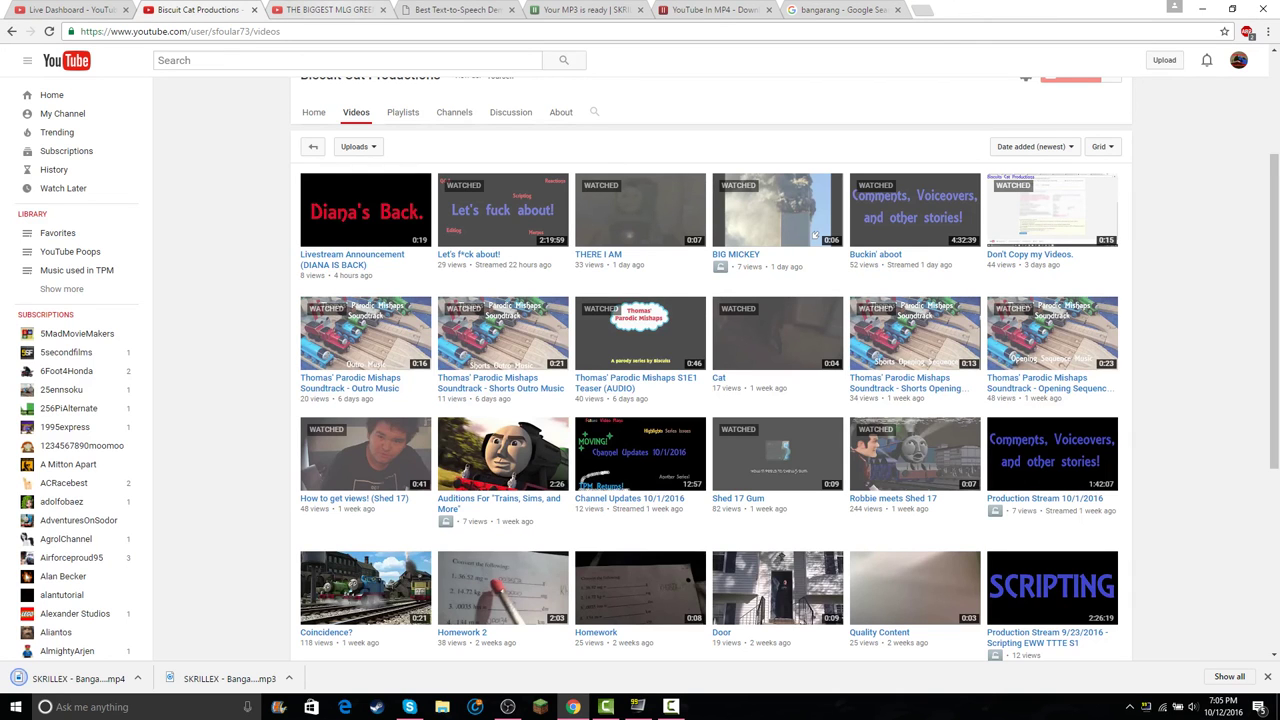
key(ctrl+shift+Tab)
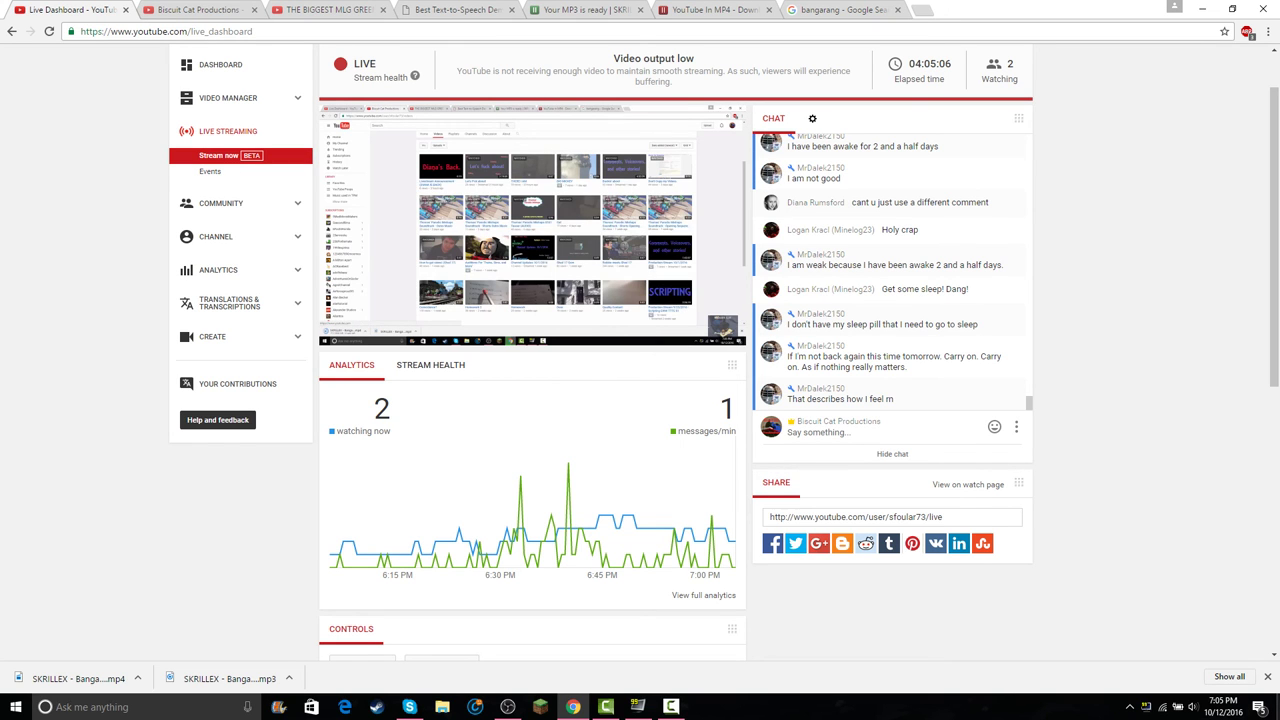
- Switch to Camtasia Studio and import "SKRILLEX - Bangarang feat. Sirah [Official Music Video].mp4" from Downloads into the project media
click(605, 707)
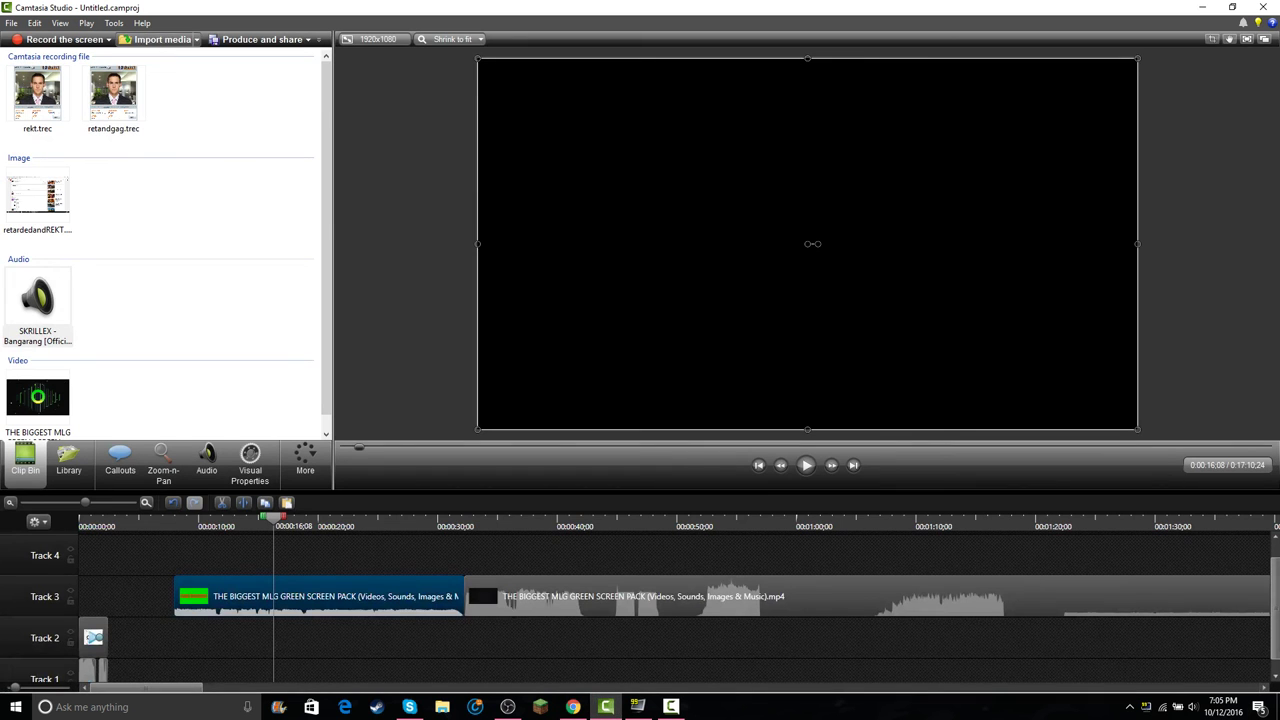
click(165, 40)
click(168, 57)
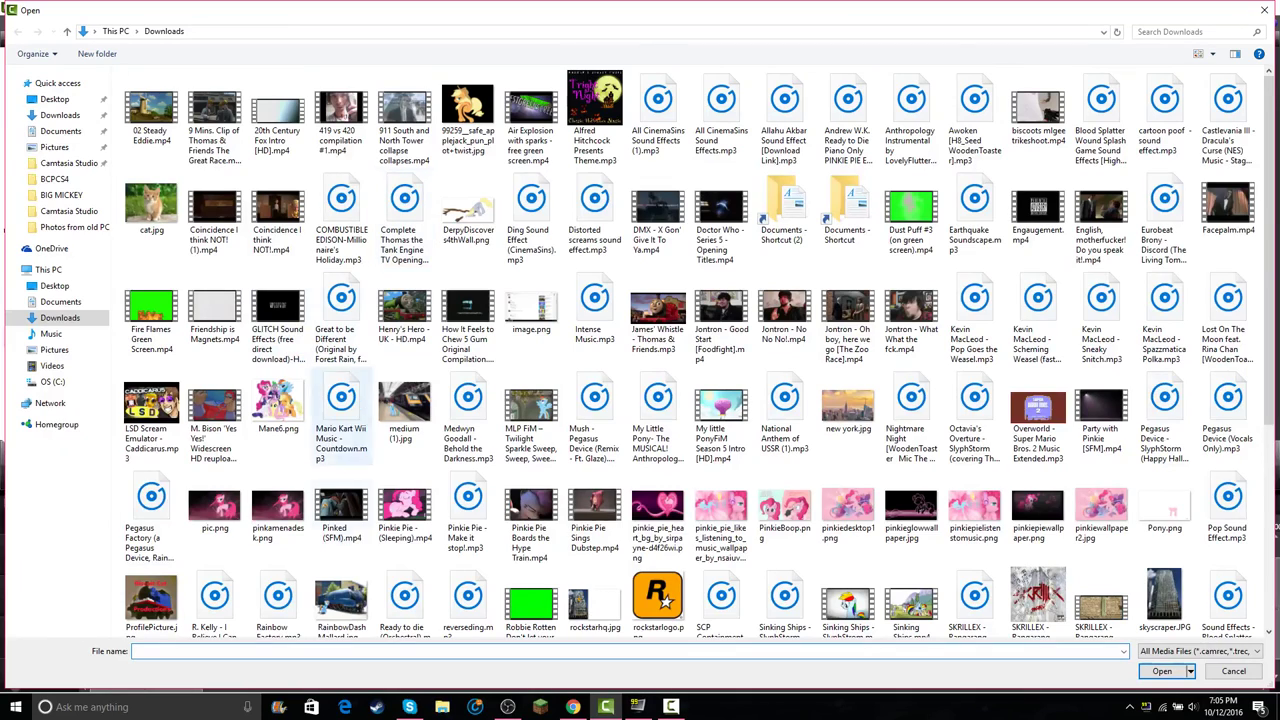
text(S)
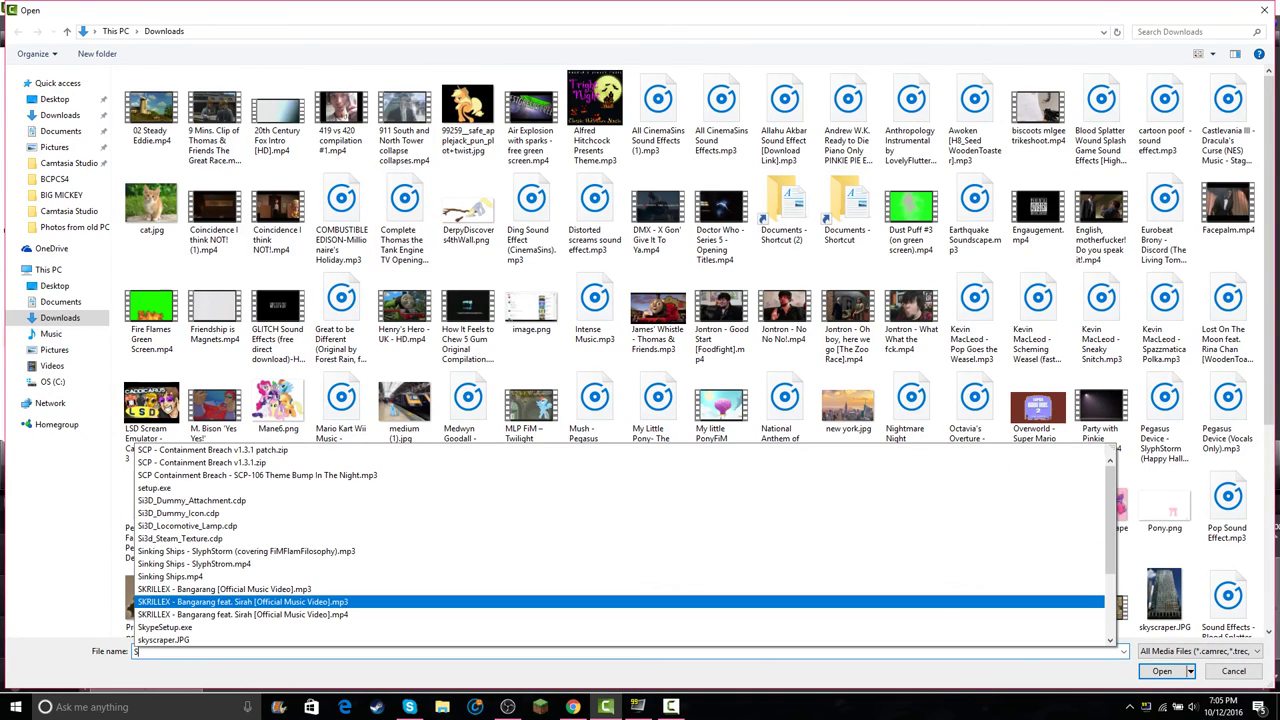
click(279, 614)
key(Return)
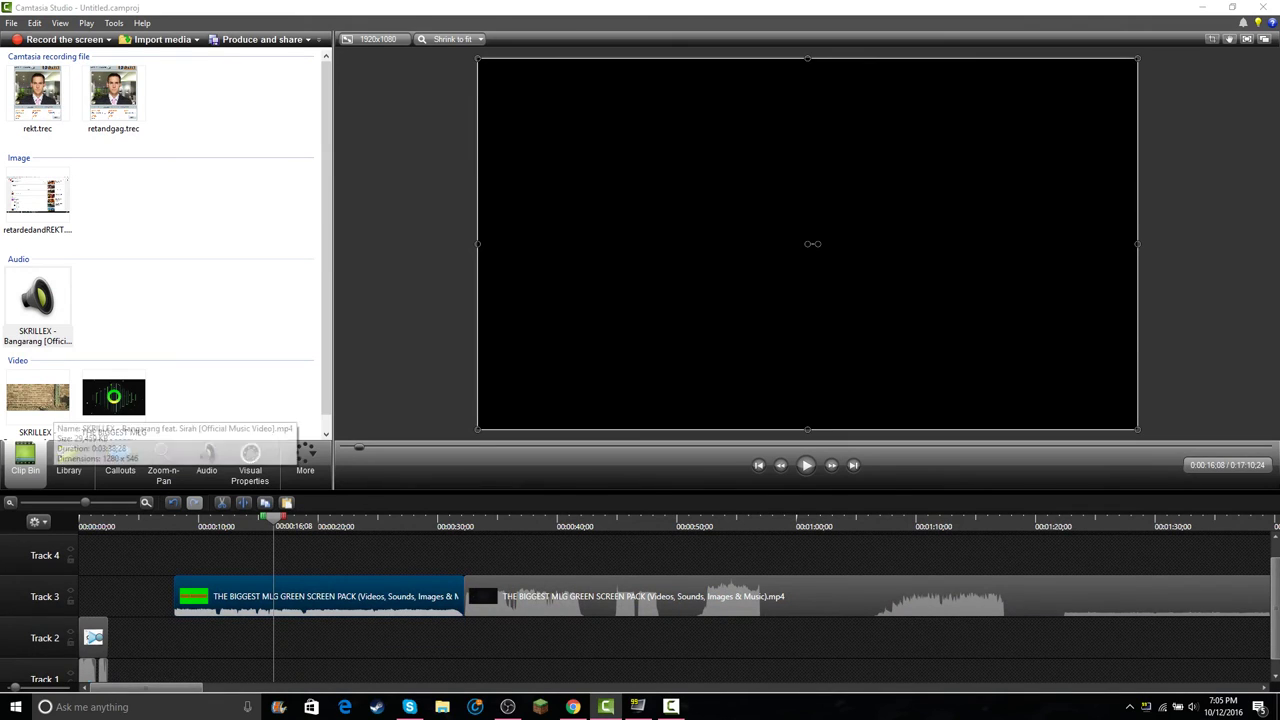
- Add the Bangarang music video to the start of Track 4 and preview its opening seconds
drag(48, 402, 82, 555)
click(80, 518)
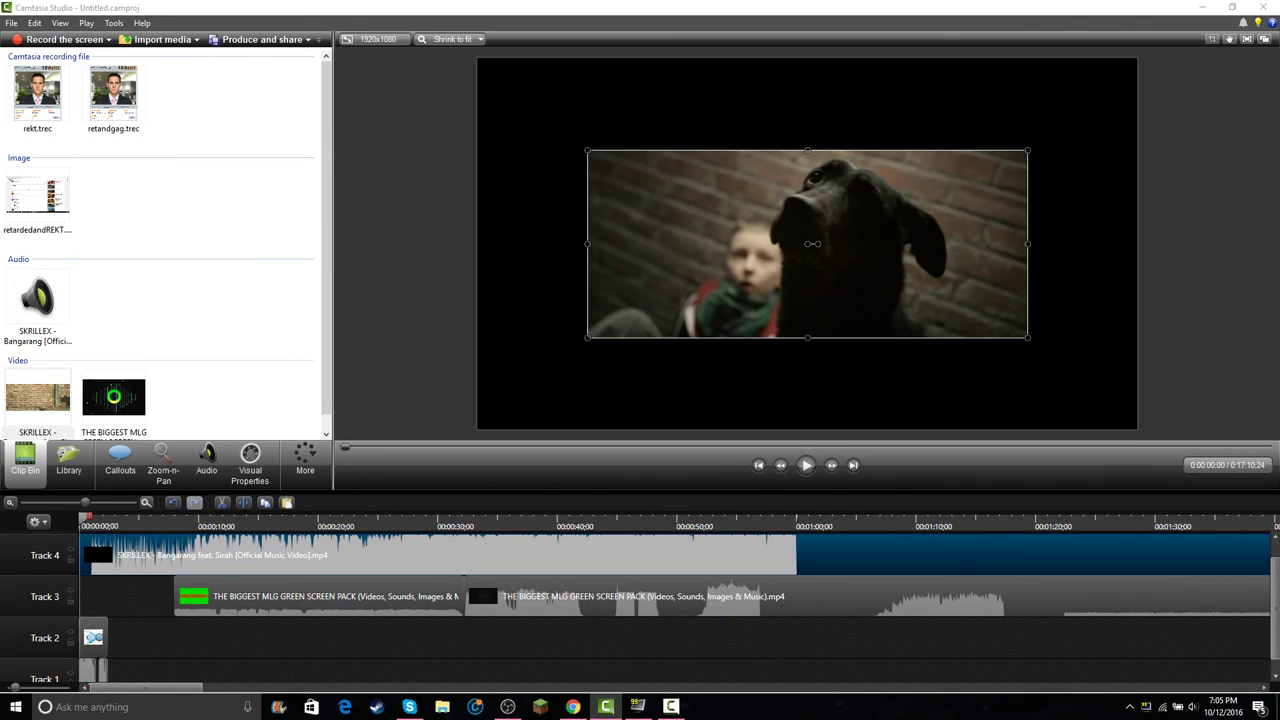
key(space)
click(124, 518)
key(space)
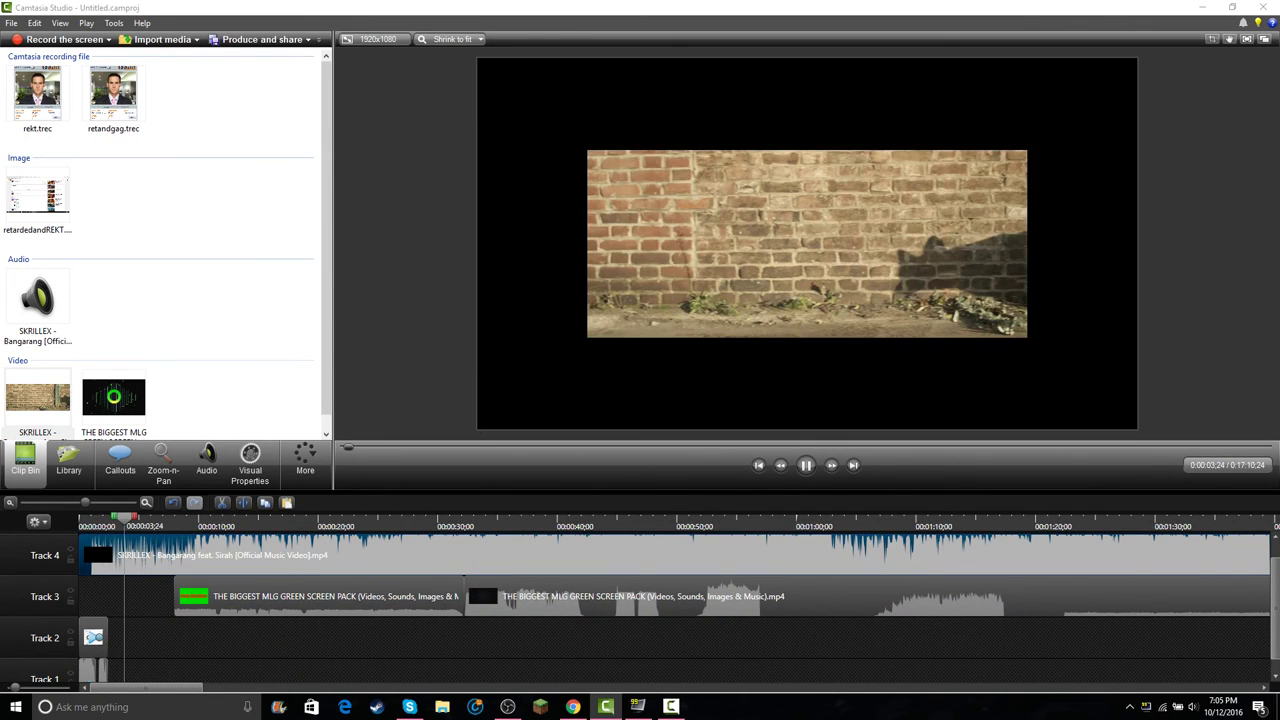
drag(129, 518, 88, 518)
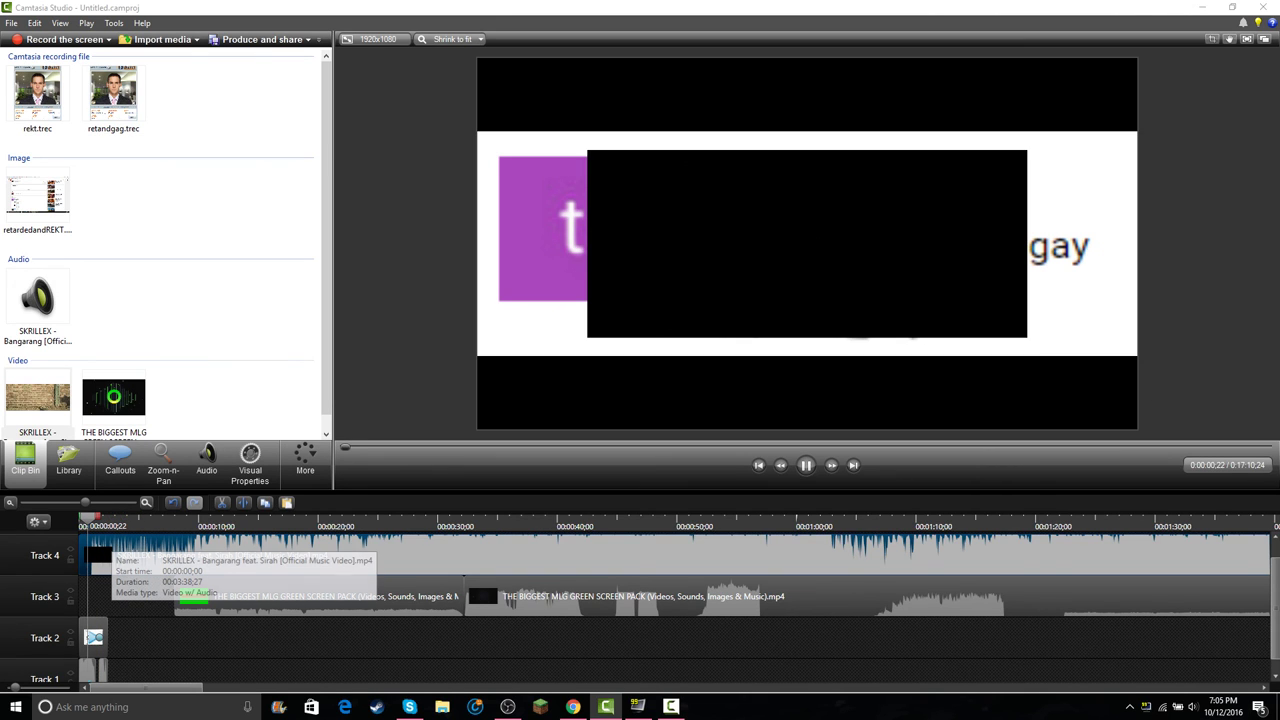
key(space)
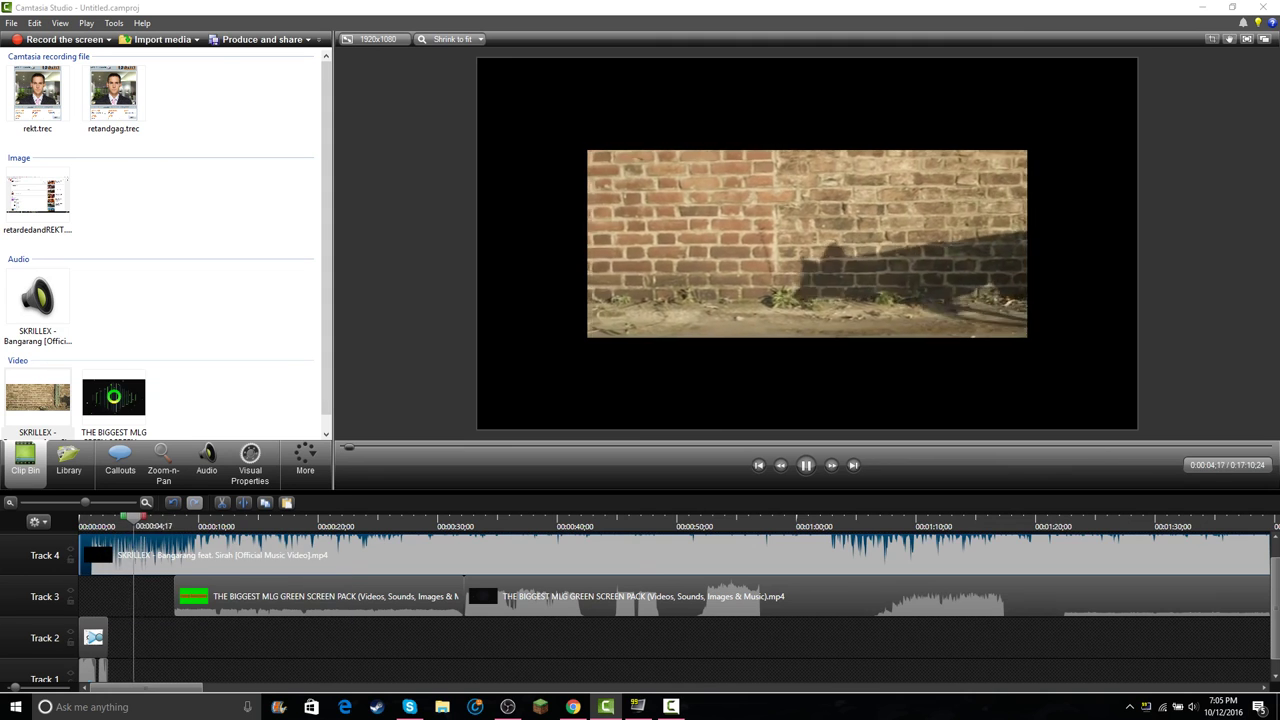
- Trim about 5 seconds off the start of the Bangarang clip, move it back to the timeline's beginning, and preview it
drag(80, 556, 157, 556)
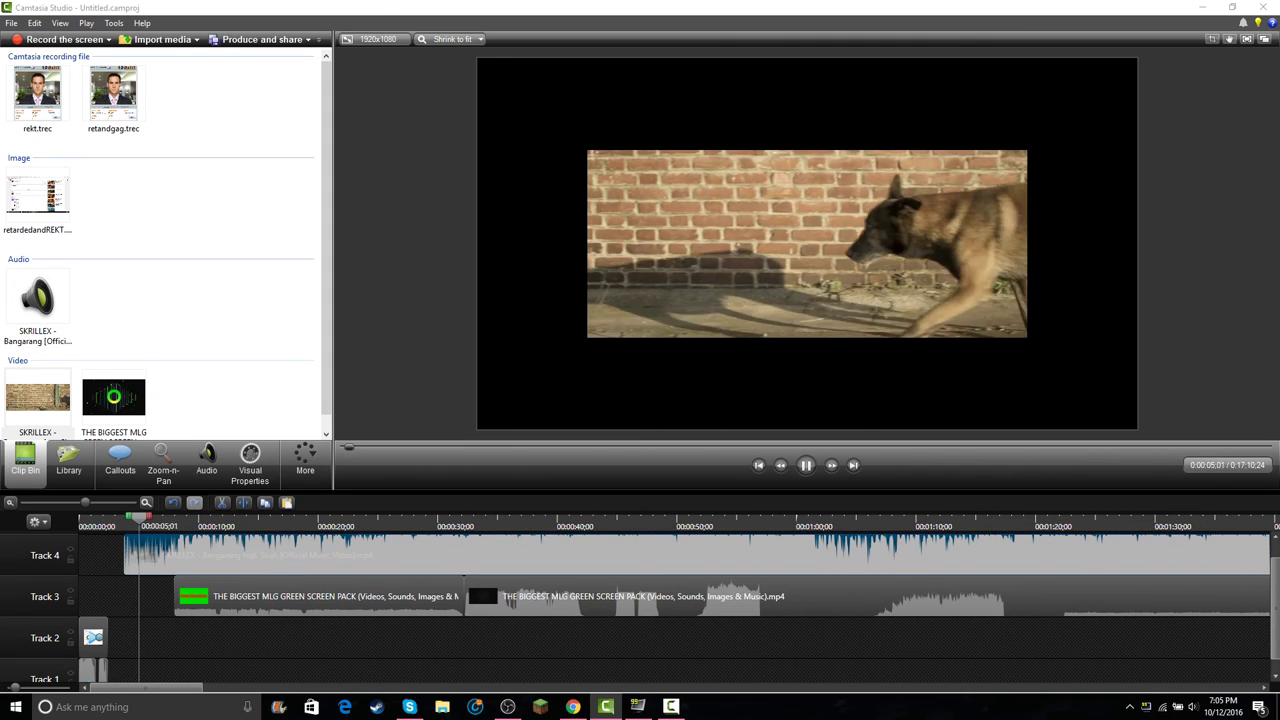
scroll(674, 600, up, 5)
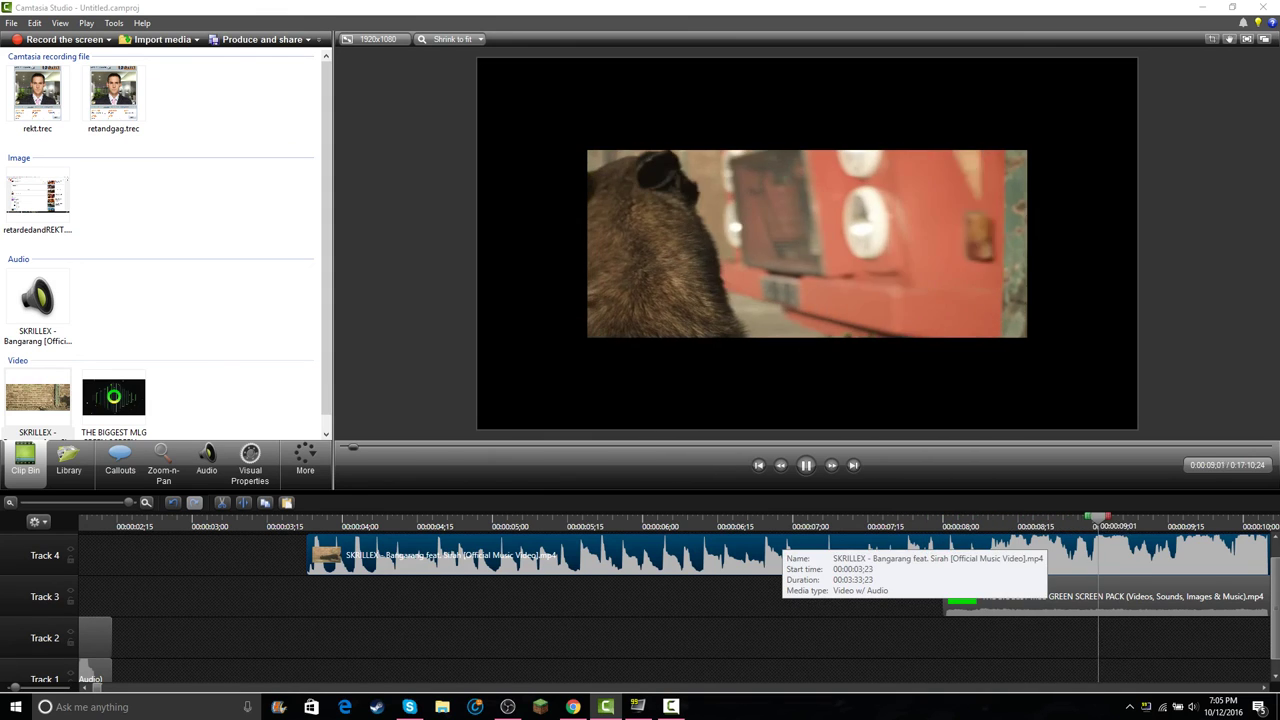
drag(782, 541, 207, 480)
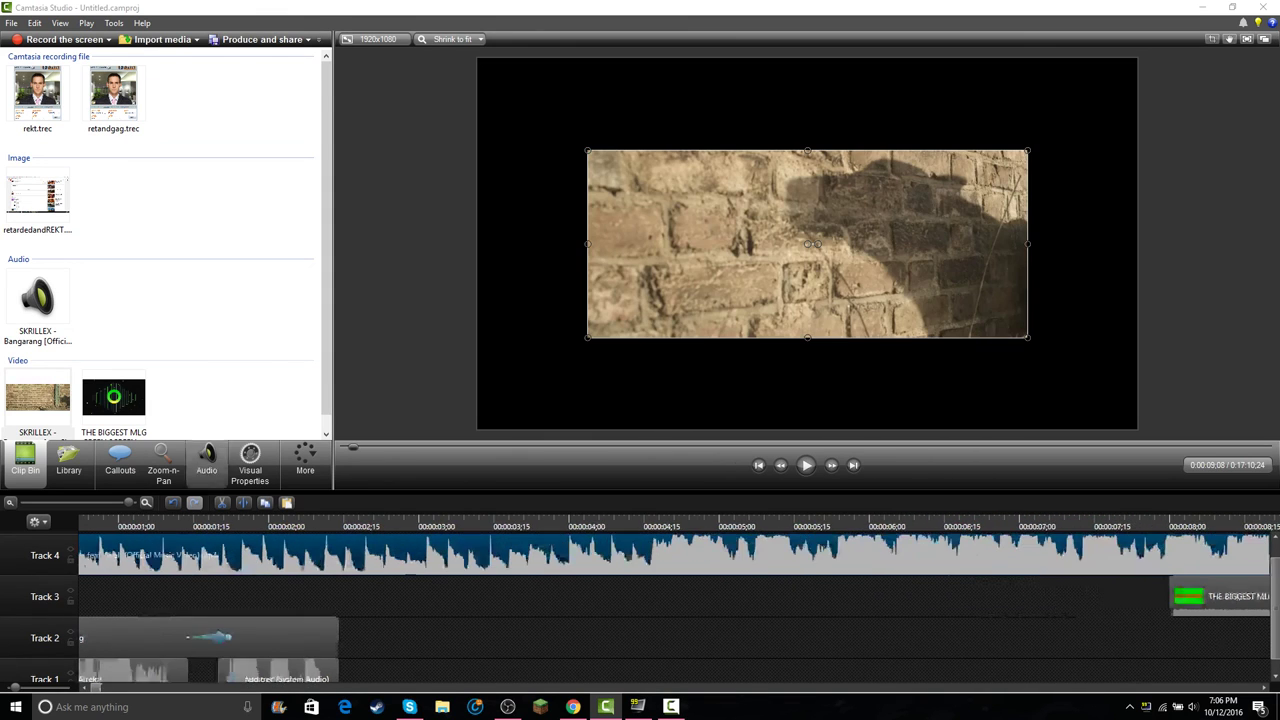
scroll(640, 605, down, 5)
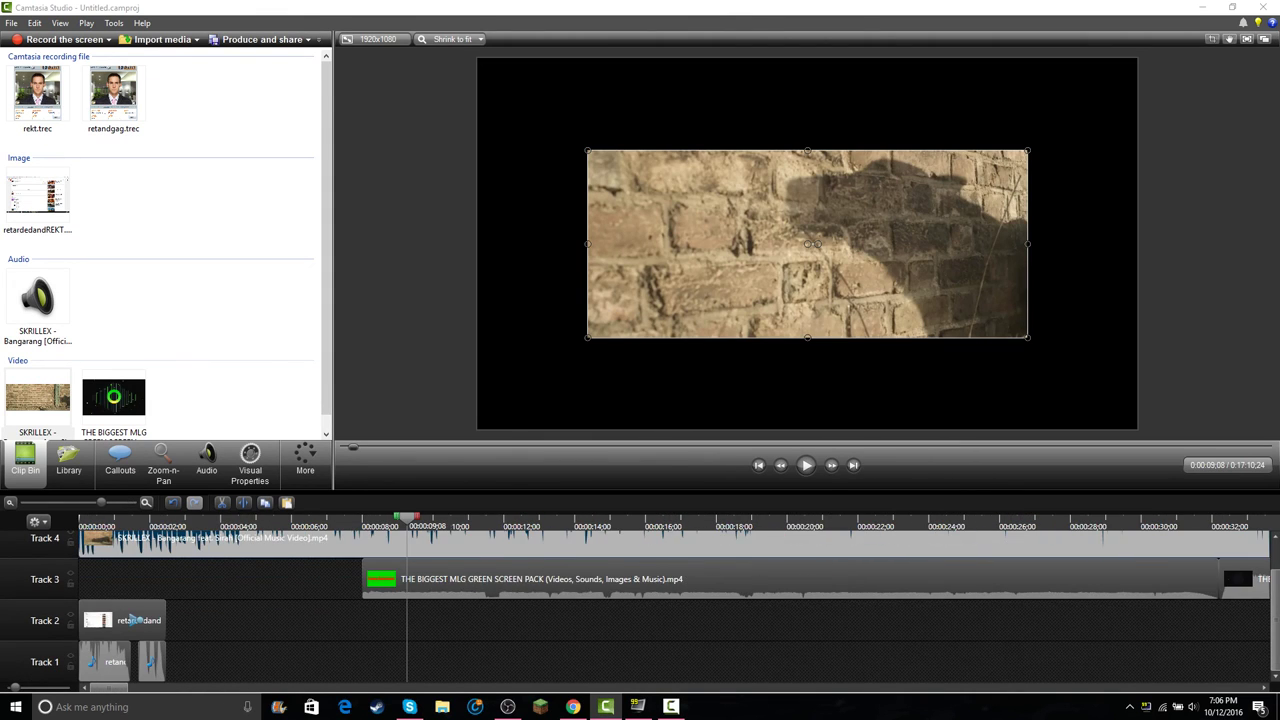
scroll(278, 546, up, 4)
scroll(278, 546, down, 5)
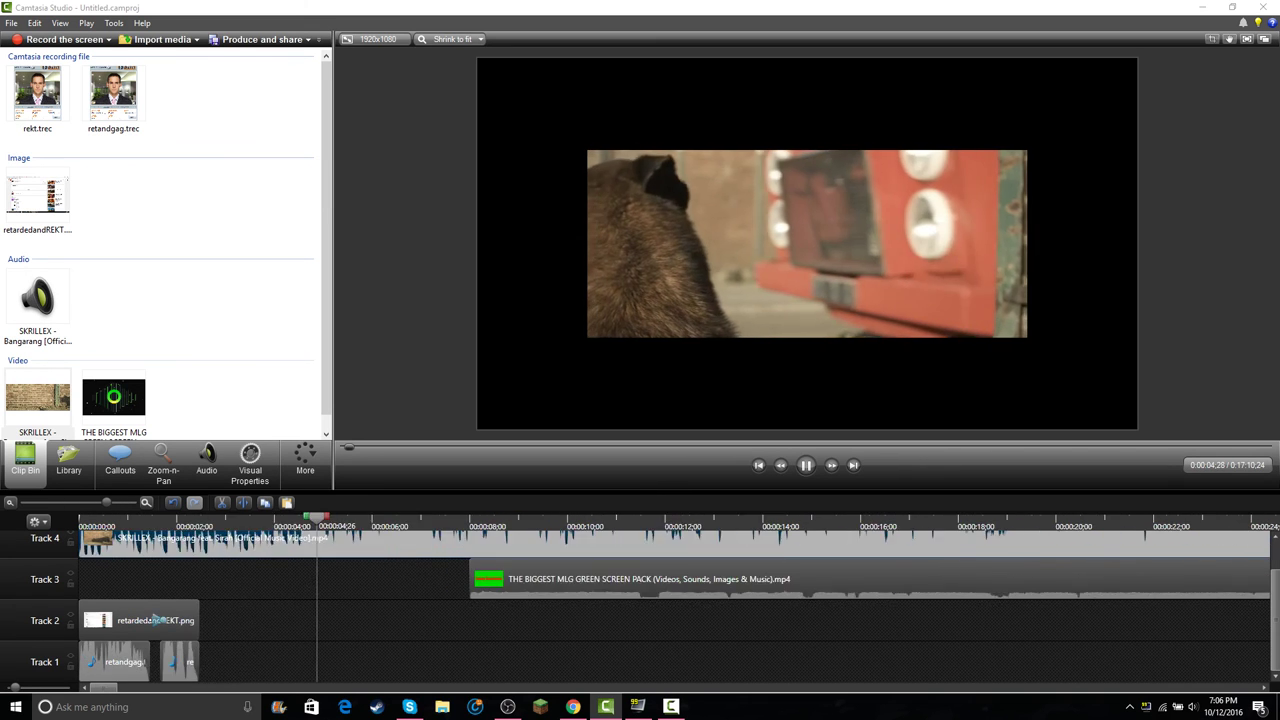
scroll(144, 588, up, 1)
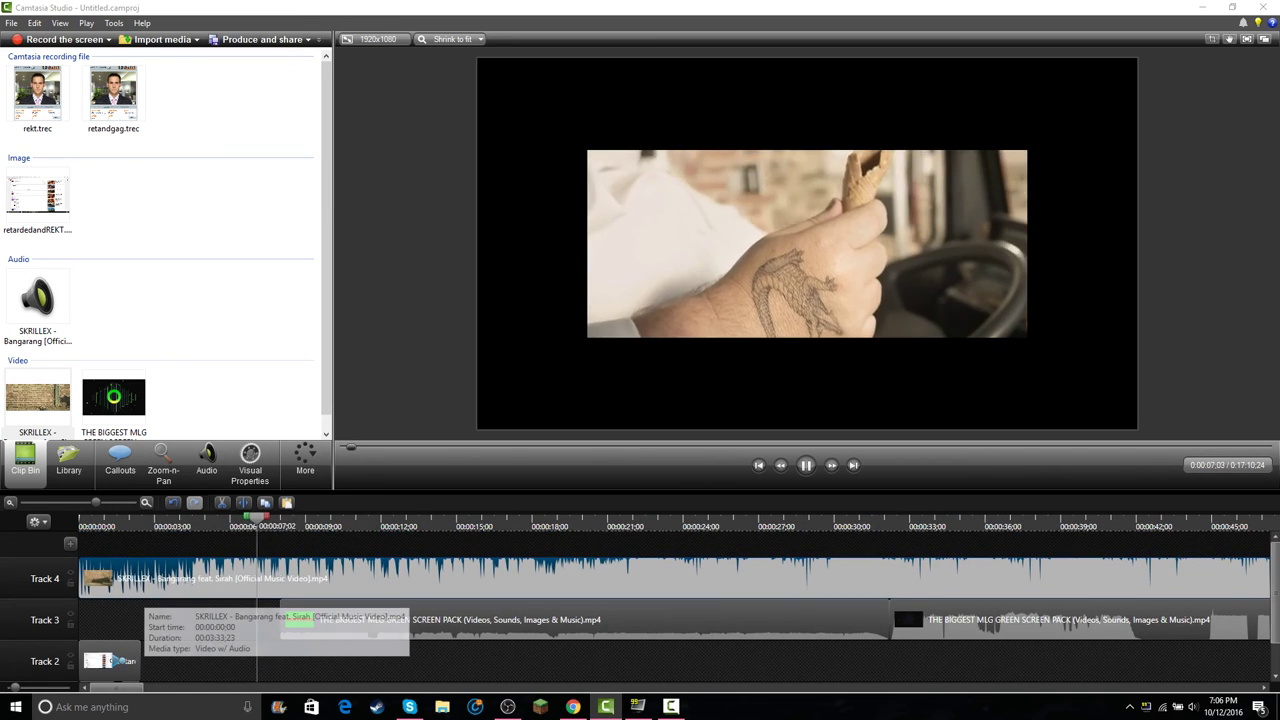
- Cut more of the Bangarang clip's intro in two further start trims, realign it to the timeline's beginning, and play it
key(space)
drag(80, 580, 126, 580)
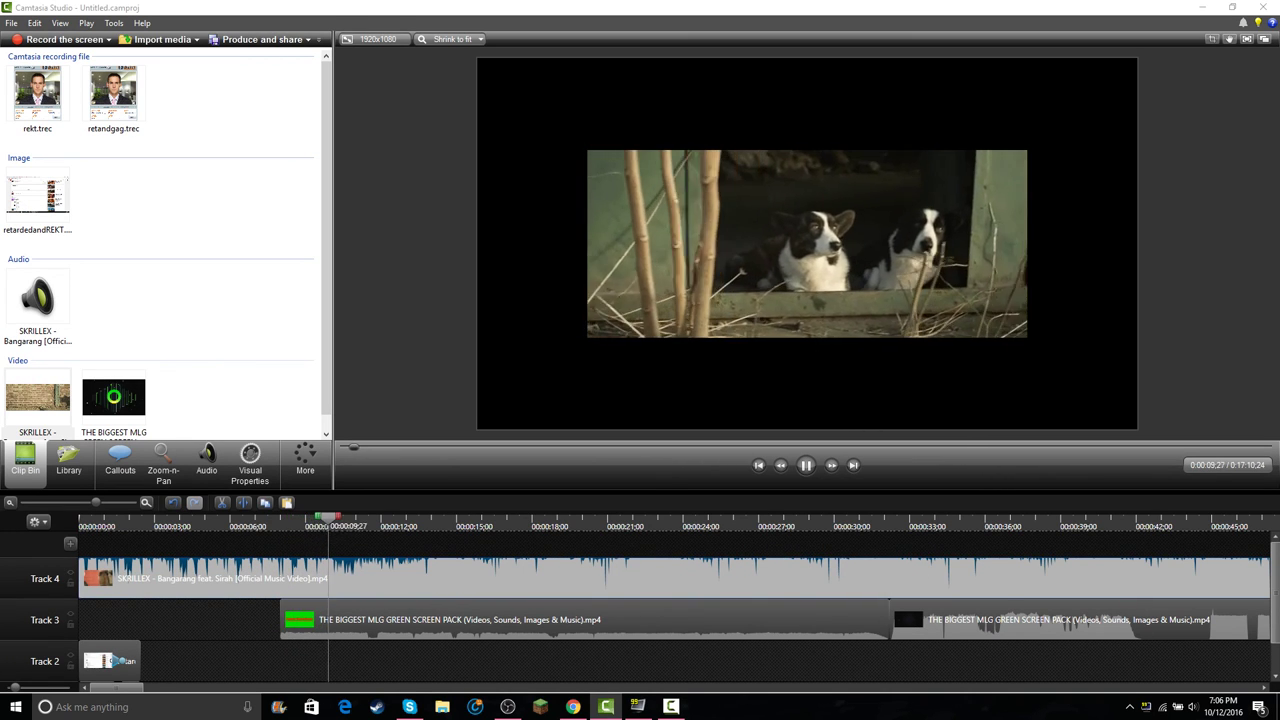
drag(80, 580, 120, 580)
drag(108, 523, 79, 523)
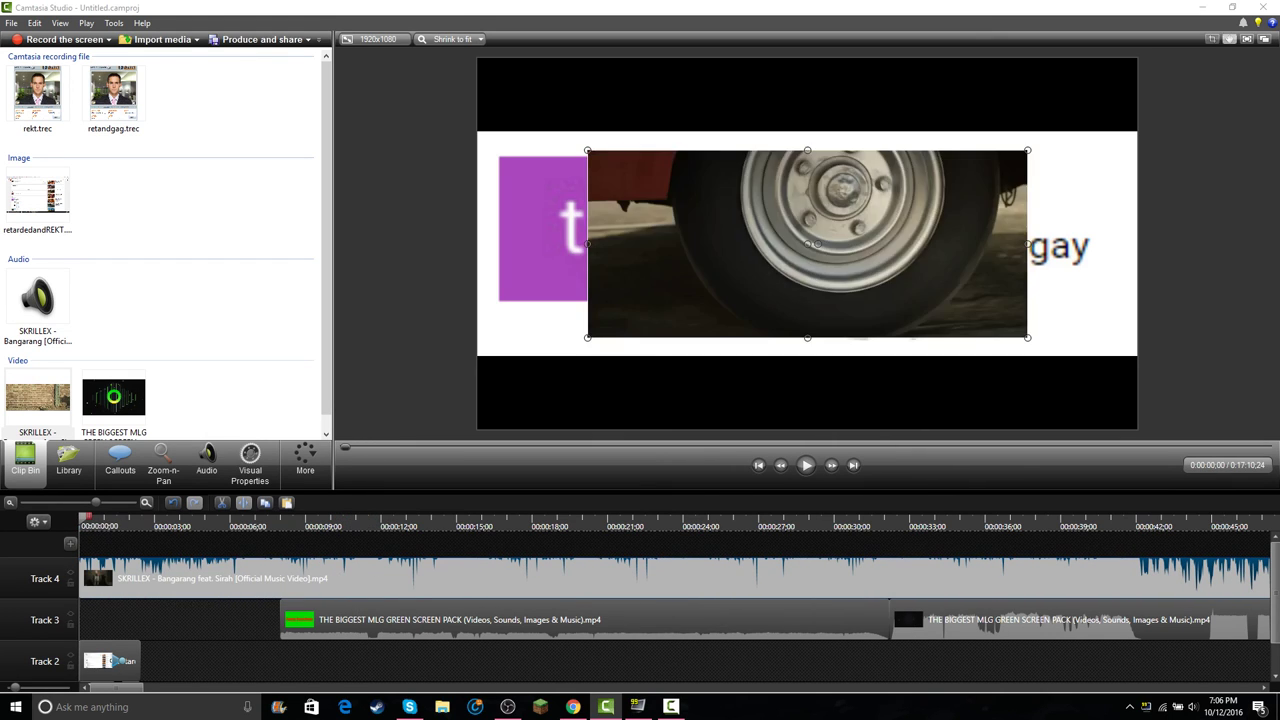
key(space)
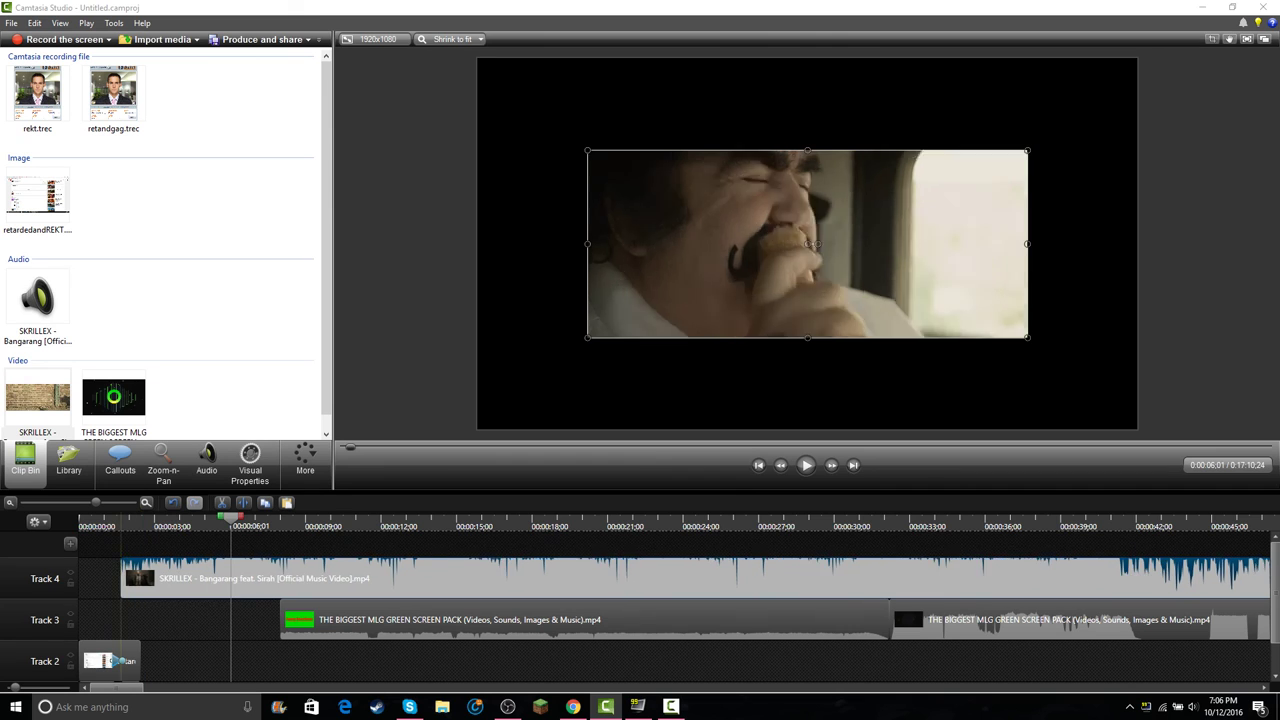
- Preview the opening again and trim the Bangarang clip so that it starts at about 1.3 seconds on the timeline
key(space)
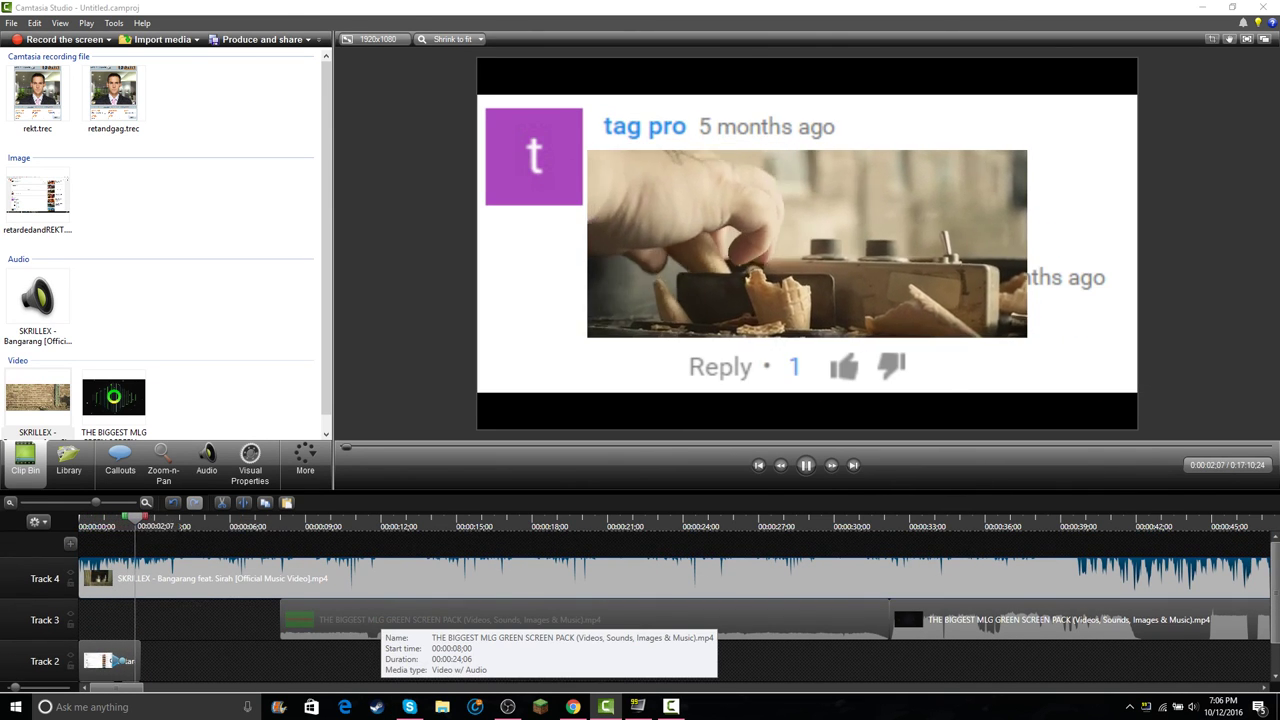
key(space)
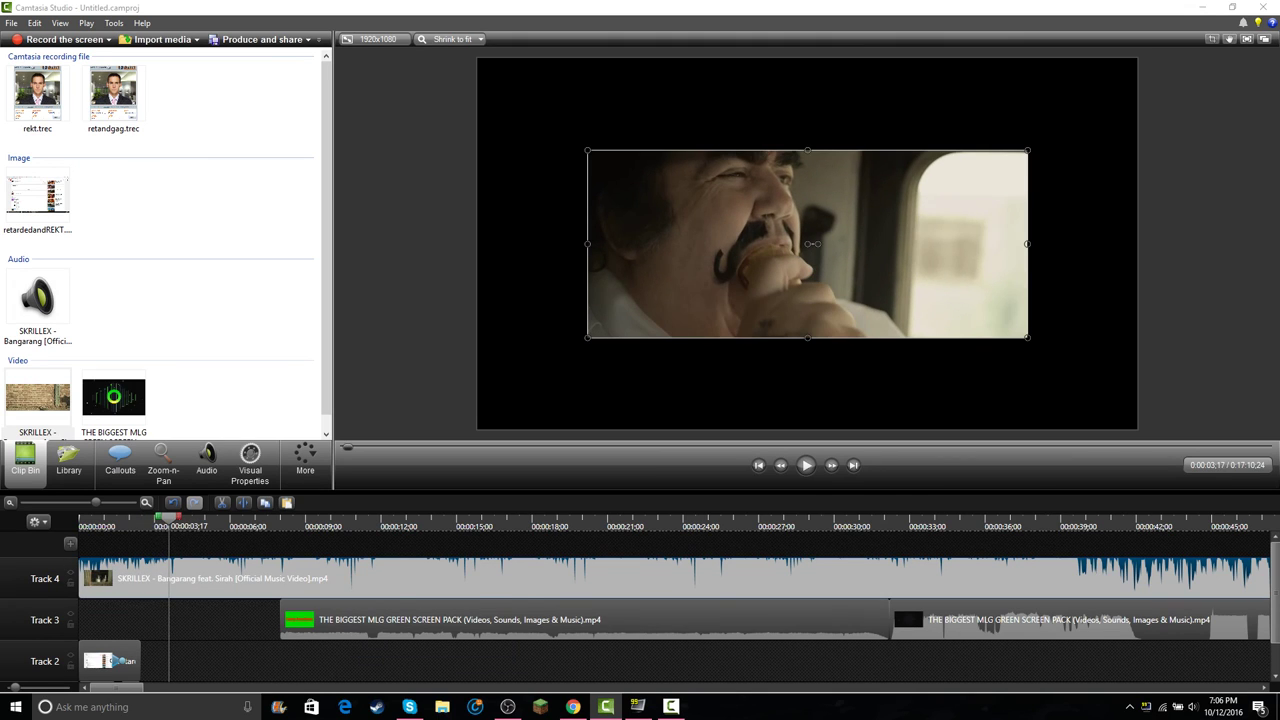
drag(121, 518, 79, 519)
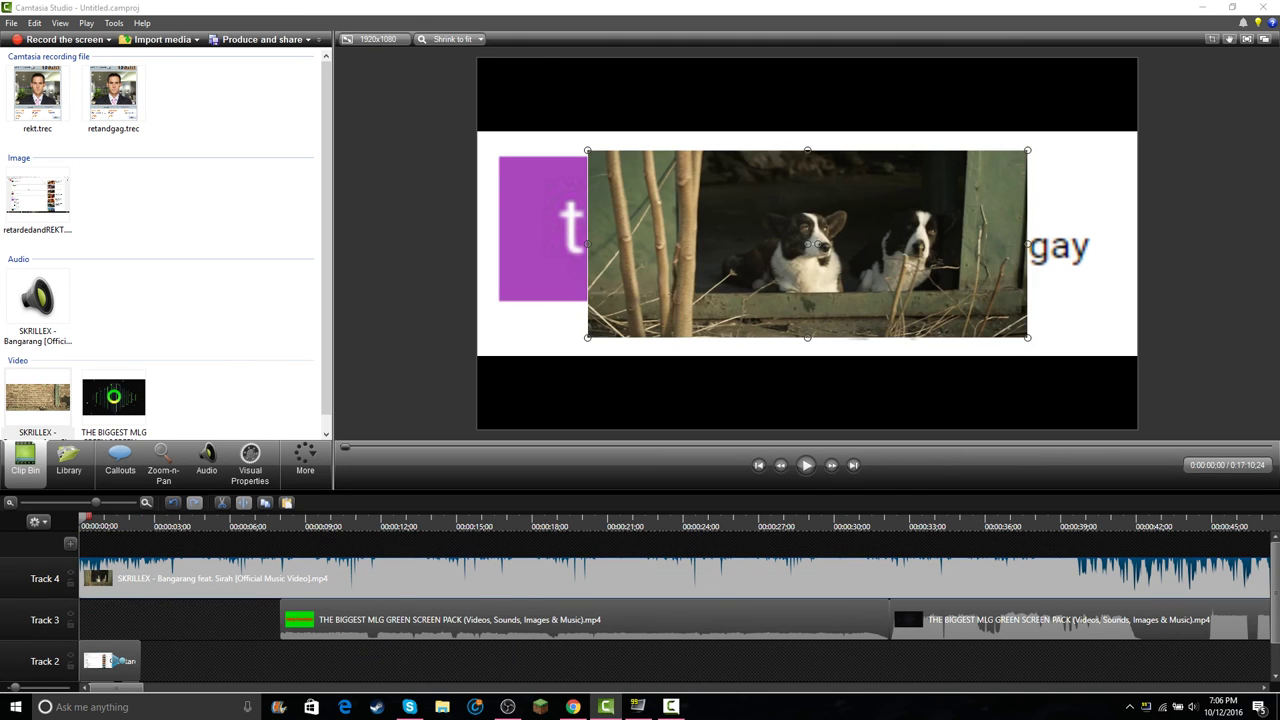
drag(80, 578, 134, 578)
scroll(134, 578, up, 3)
drag(221, 578, 165, 578)
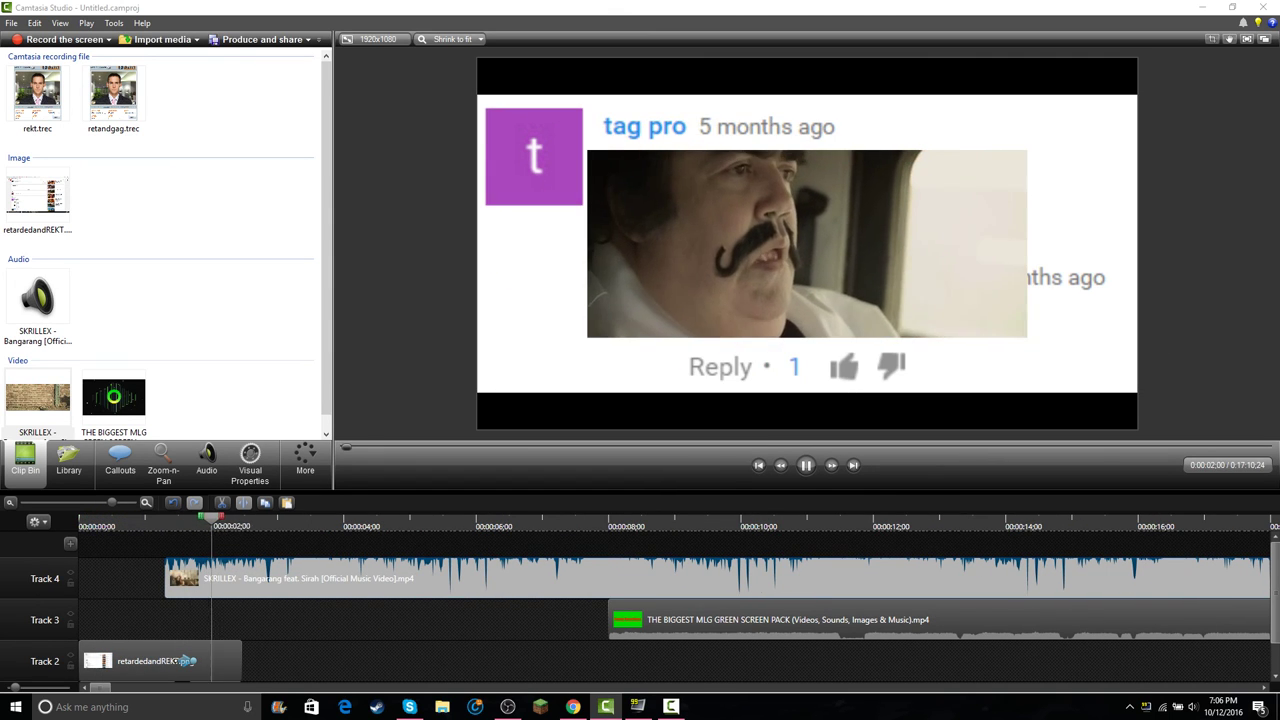
- Pinpoint the cut frame by frame, split the Bangarang clip at 0:00:02;01, and delete the short piece before it
key(space)
key(ctrl+Left)
key(ctrl+Left)
key(ctrl+Left)
key(ctrl+Left)
key(space)
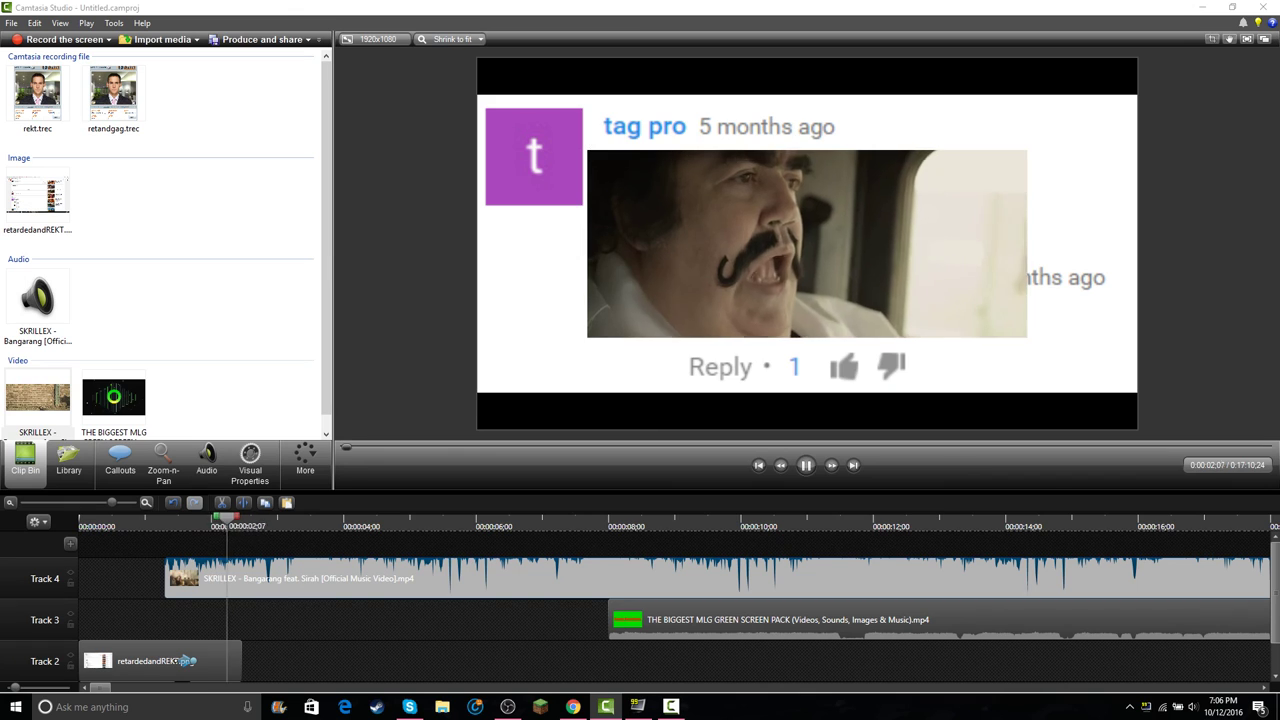
key(space)
key(ctrl+Left)
key(ctrl+Left)
key(ctrl+Left)
key(ctrl+Left)
key(ctrl+Left)
key(ctrl+Left)
key(space)
key(space)
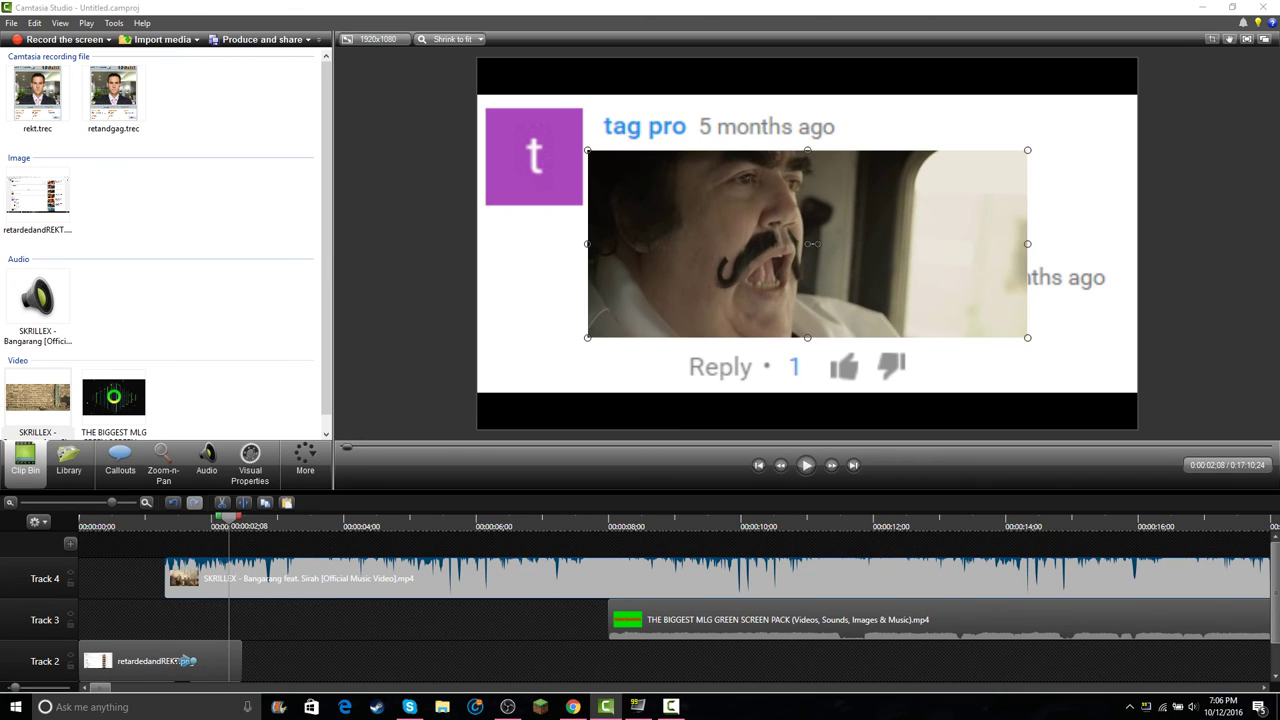
key(ctrl+Left)
key(ctrl+Left)
key(ctrl+Left)
key(ctrl+Left)
key(ctrl+Left)
key(ctrl+Left)
key(ctrl+Left)
key(ctrl+Left)
key(ctrl+Left)
key(ctrl+Left)
key(space)
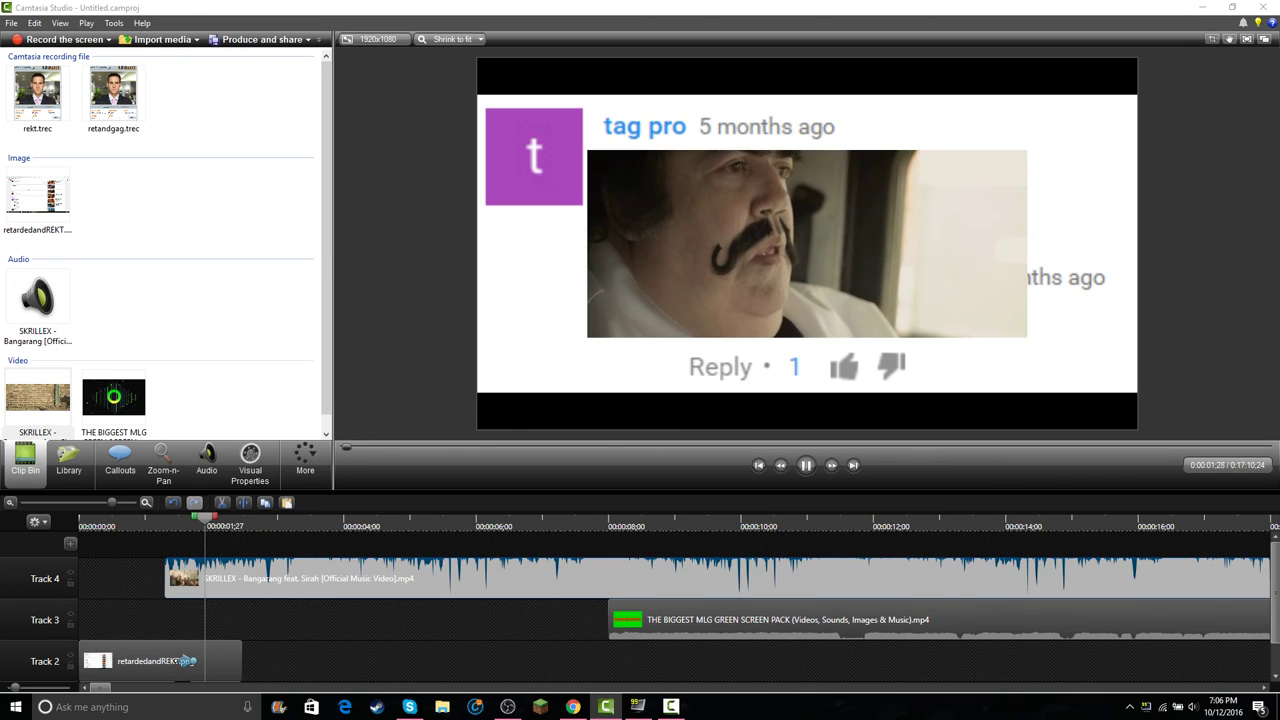
key(space)
key(space)
key(space)
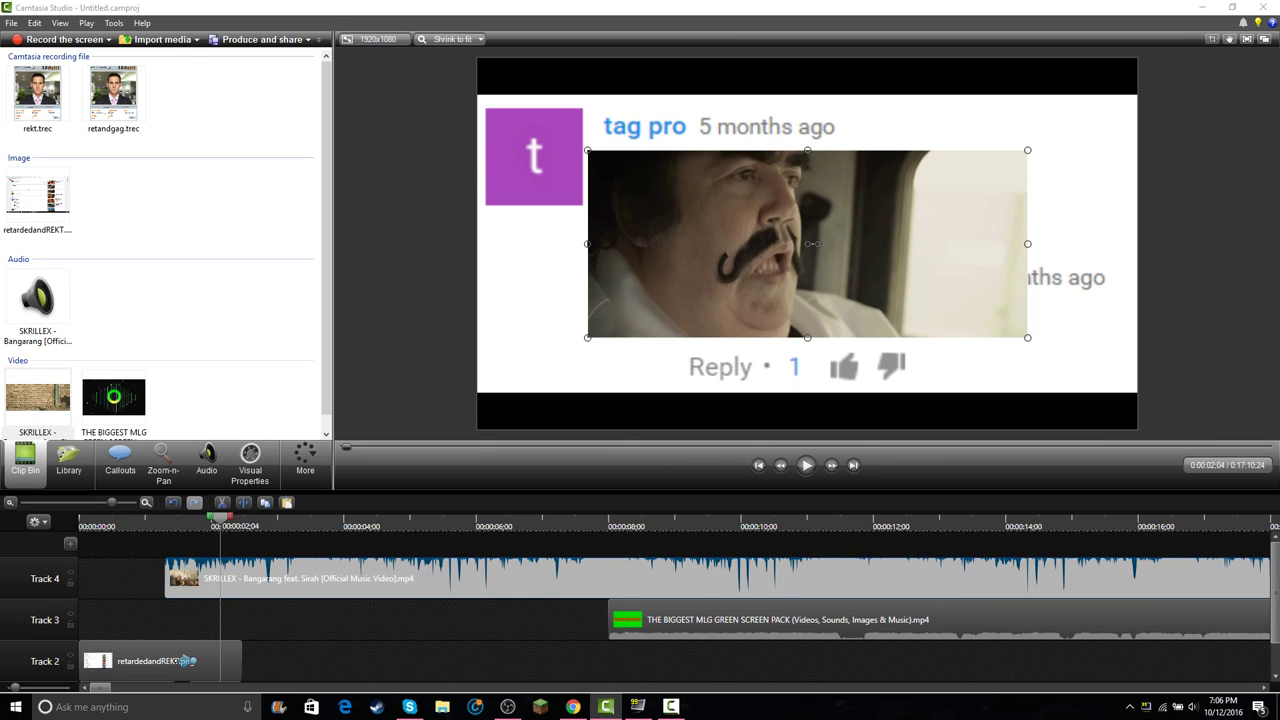
key(ctrl+Left)
key(ctrl+Left)
key(ctrl+Left)
key(s)
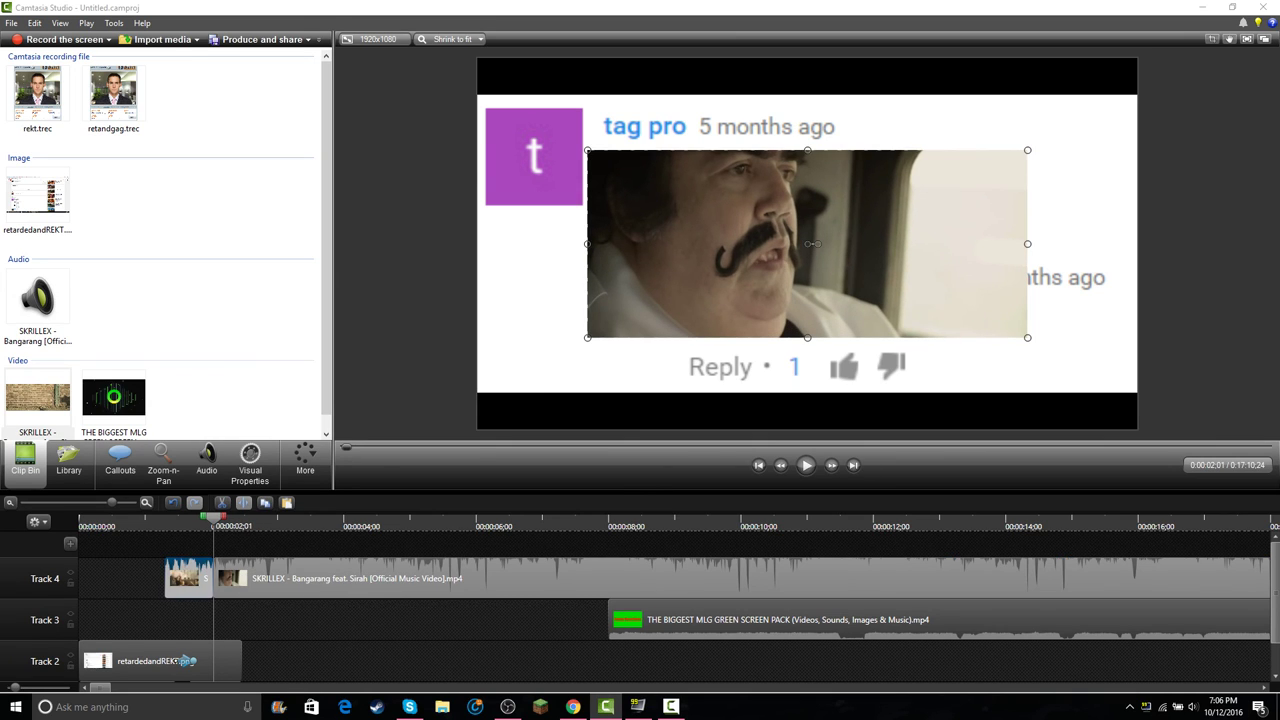
key(Delete)
- Move the remaining Bangarang clip to the start of Track 4 and return the playhead to 0:00:00;00
scroll(640, 606, down, 2)
scroll(640, 606, up, 1)
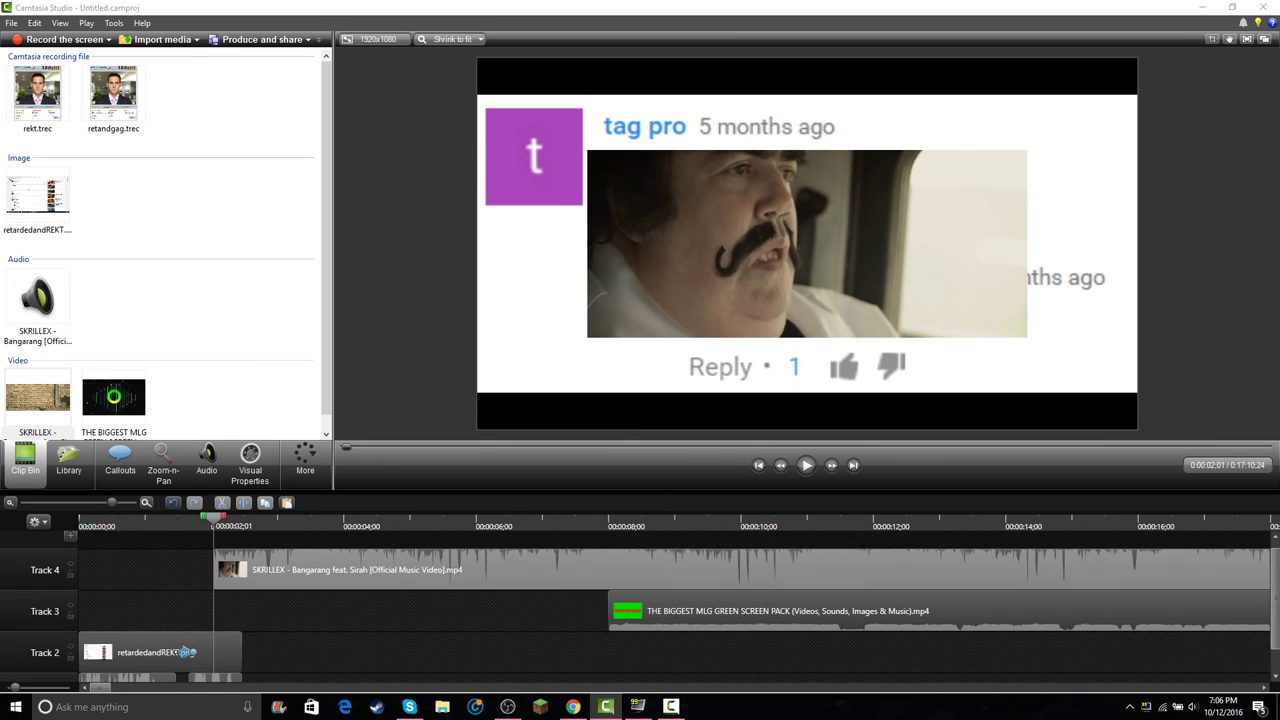
drag(215, 570, 79, 570)
click(81, 524)
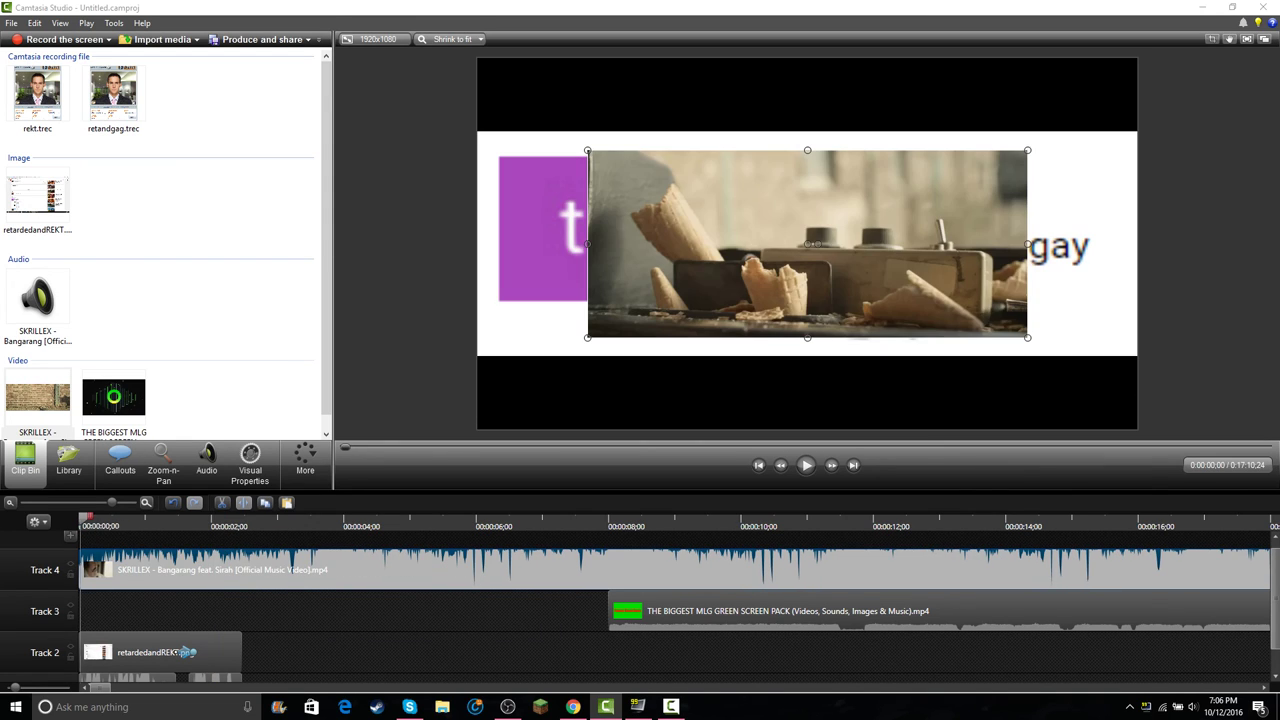
- Apply an audio fade-in to the Bangarang clip, shorten it to about 2.5 seconds, and play the result
click(207, 463)
click(66, 233)
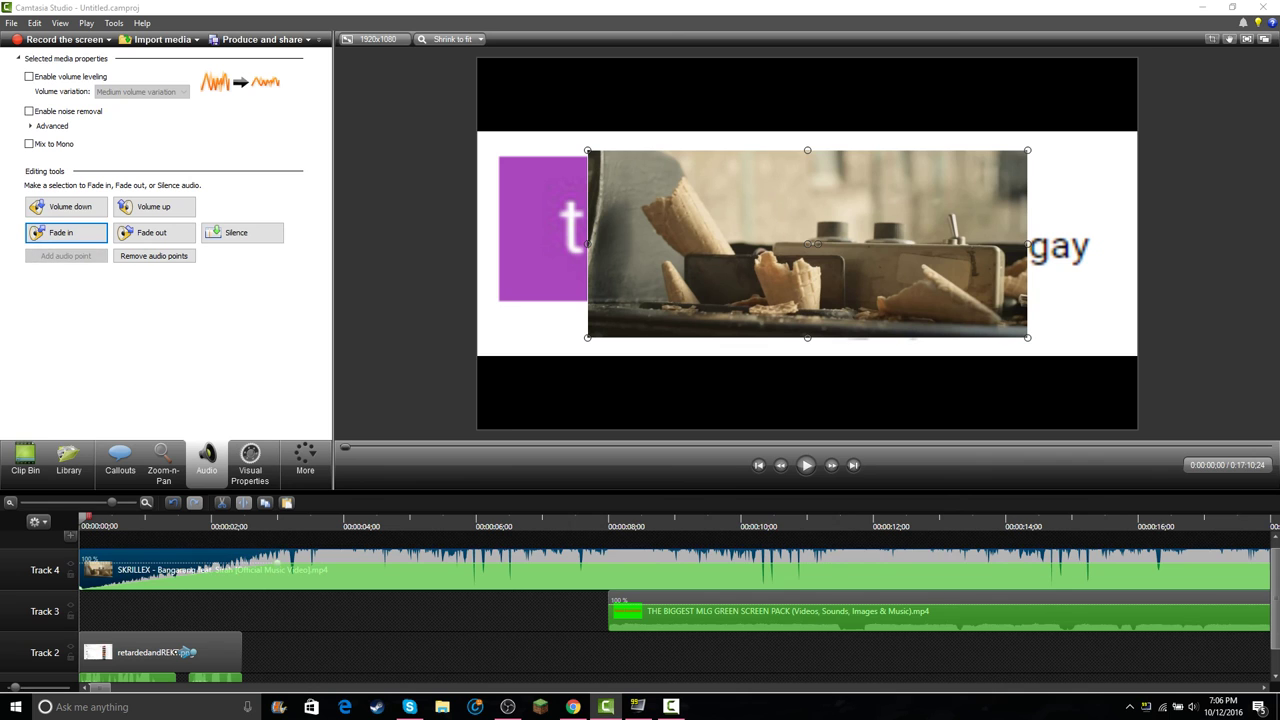
drag(277, 562, 262, 562)
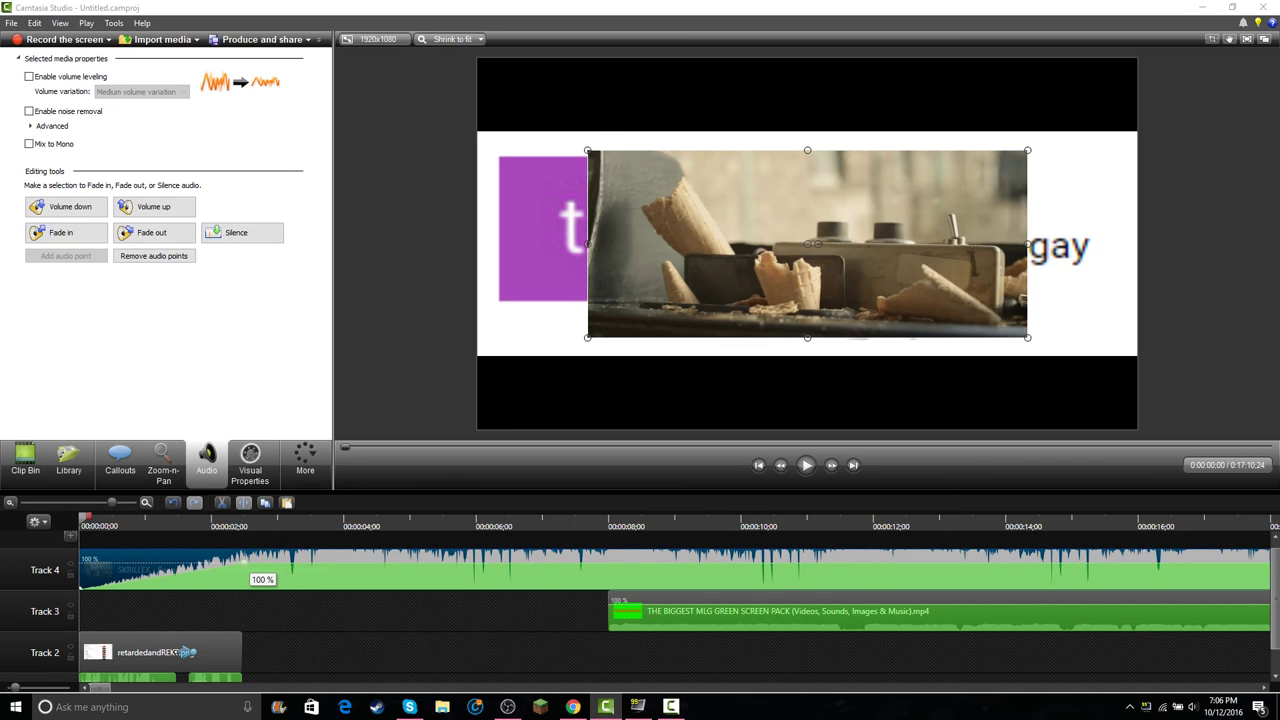
key(space)
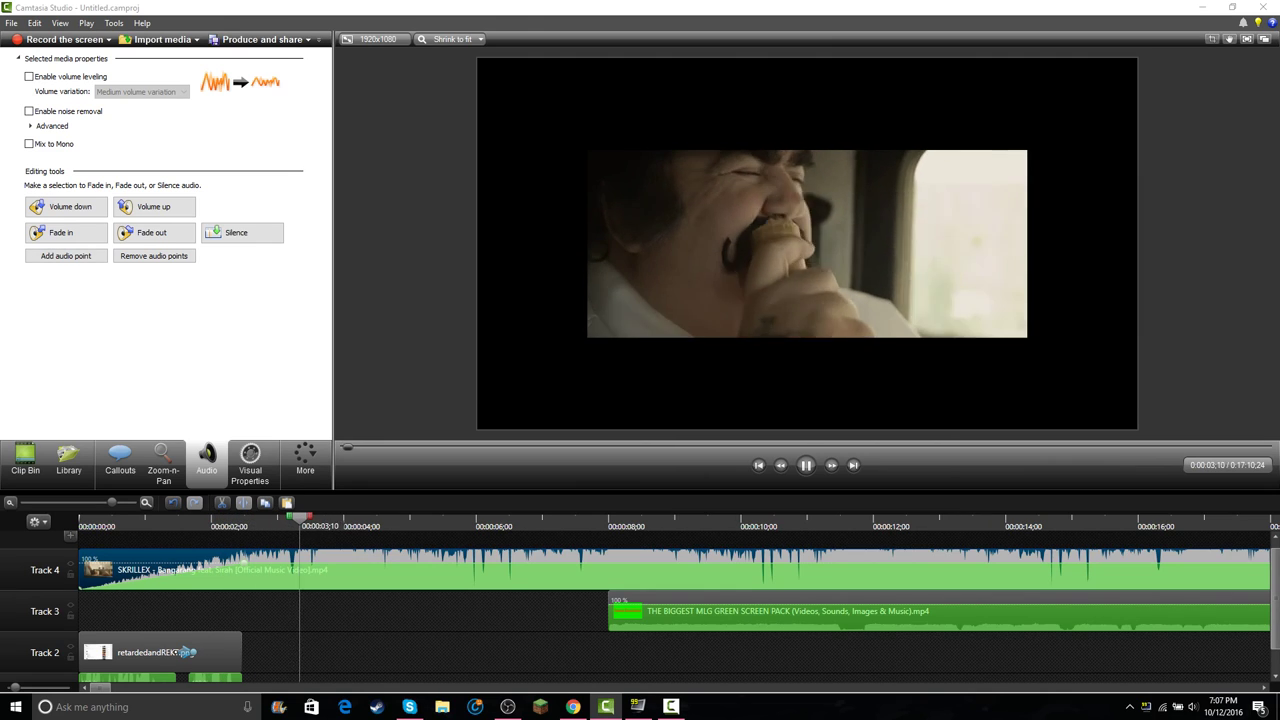
key(space)
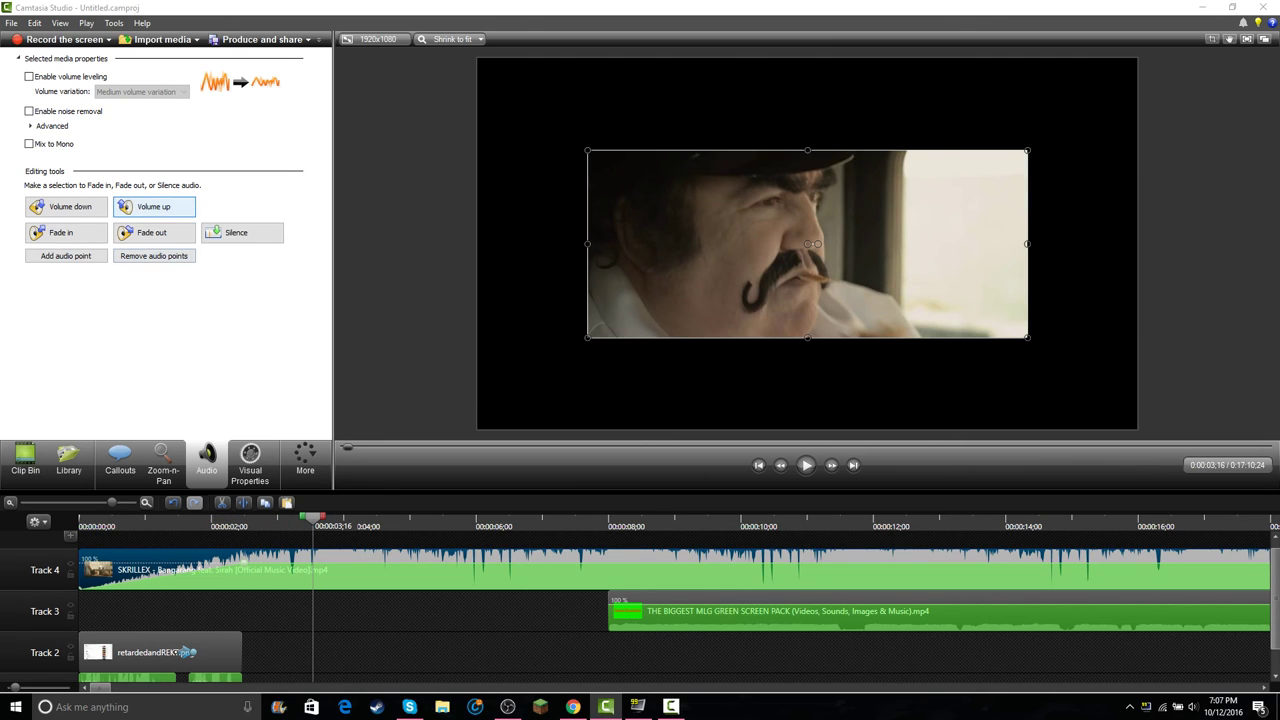
- Set the Bangarang clip's opacity to 0% so only its audio remains, and preview from the beginning
click(250, 465)
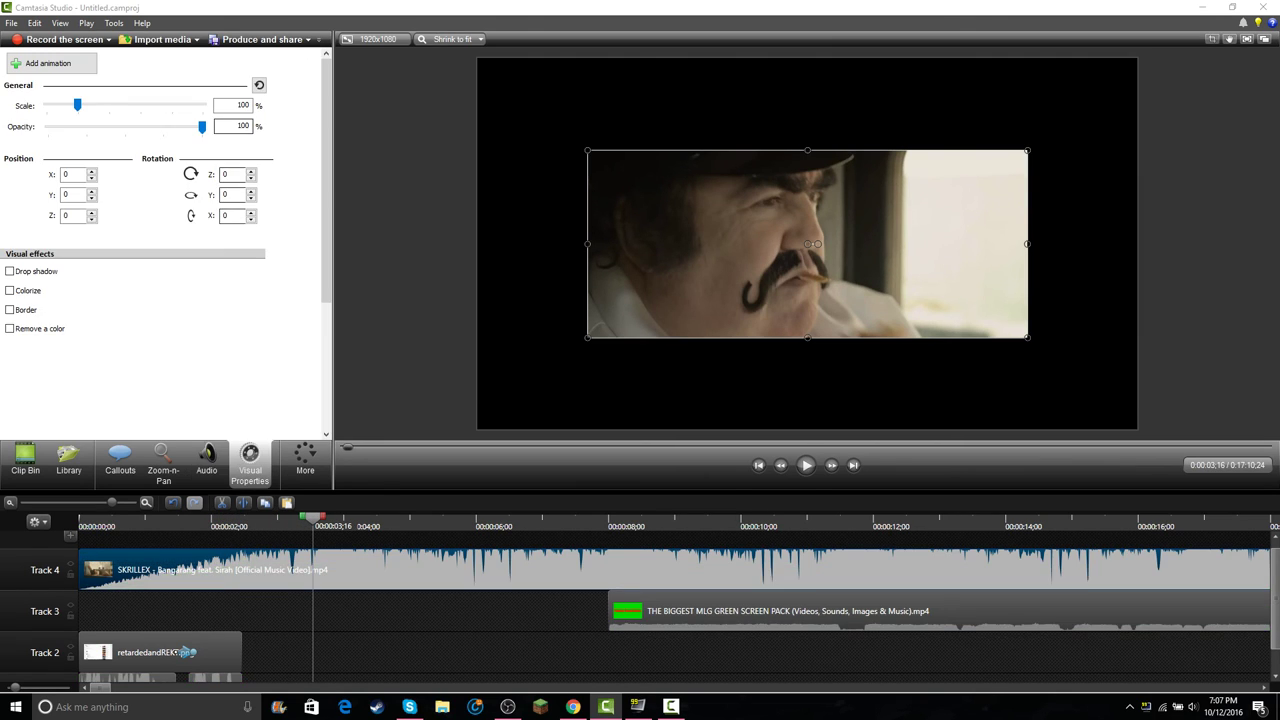
drag(202, 127, 48, 127)
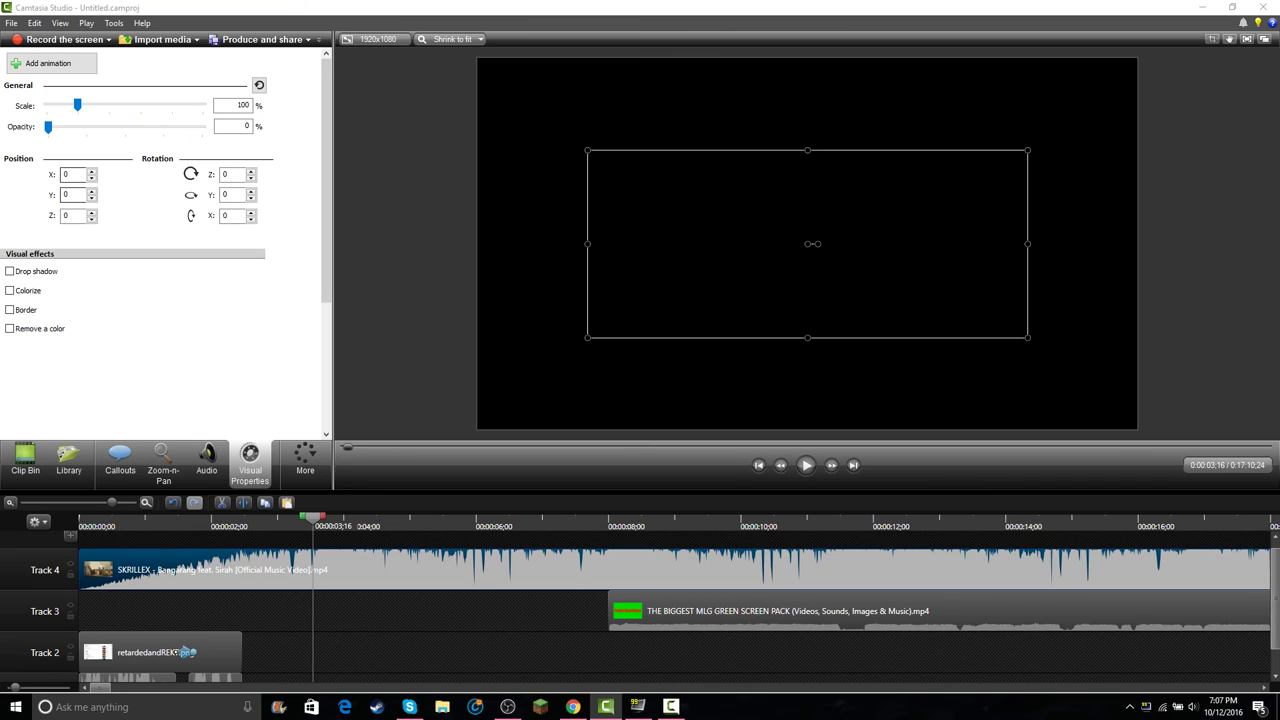
key(ctrl+Home)
key(space)
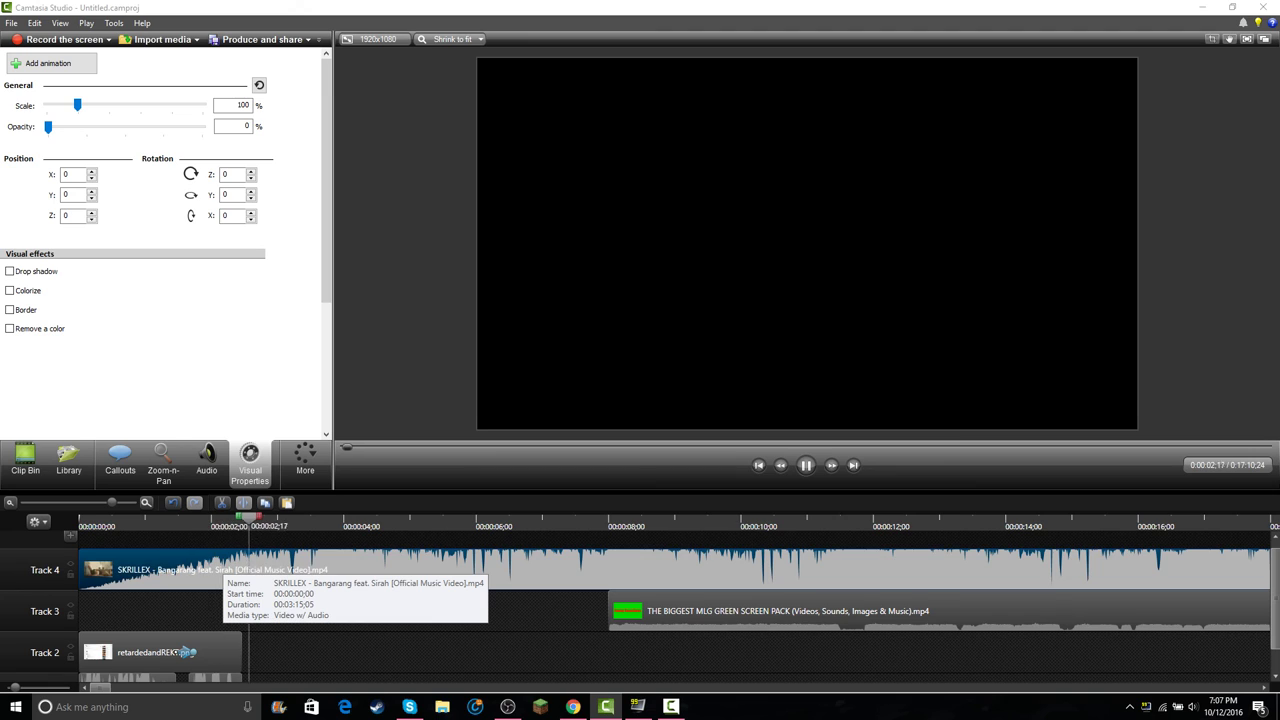
- Preview the opening from the beginning and undo the Bangarang clip's opacity change
key(space)
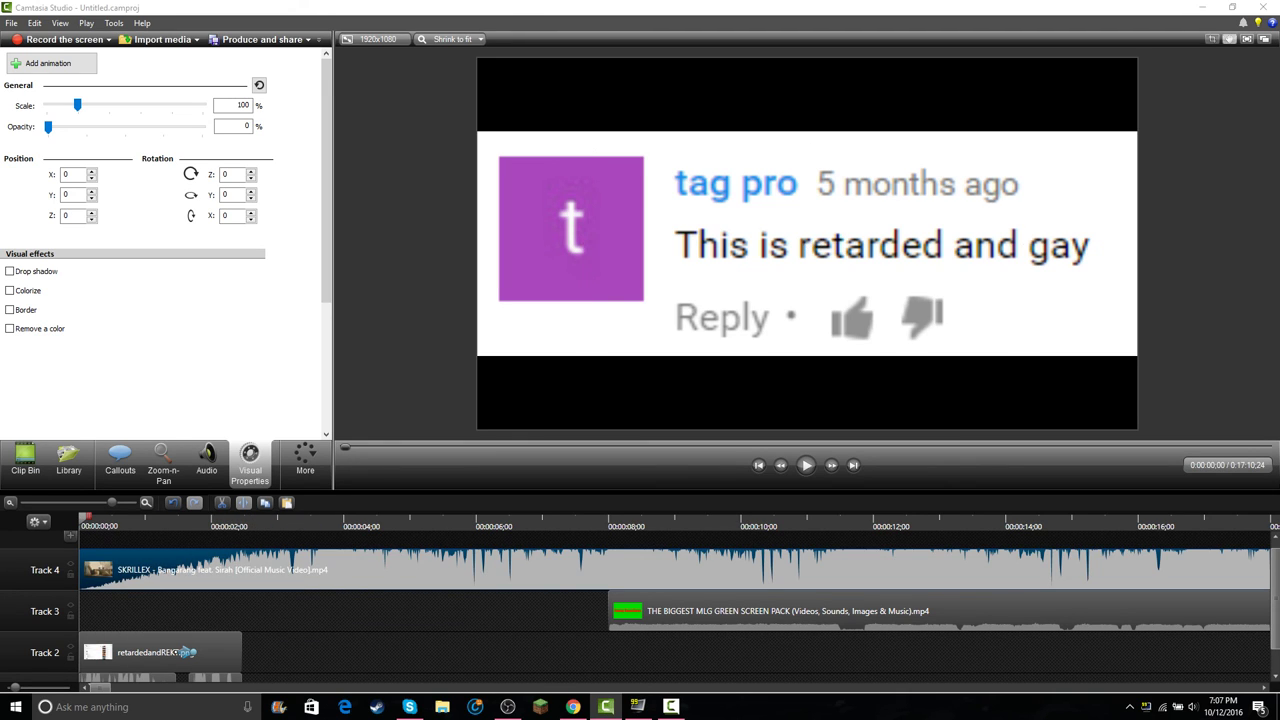
key(space)
key(space)
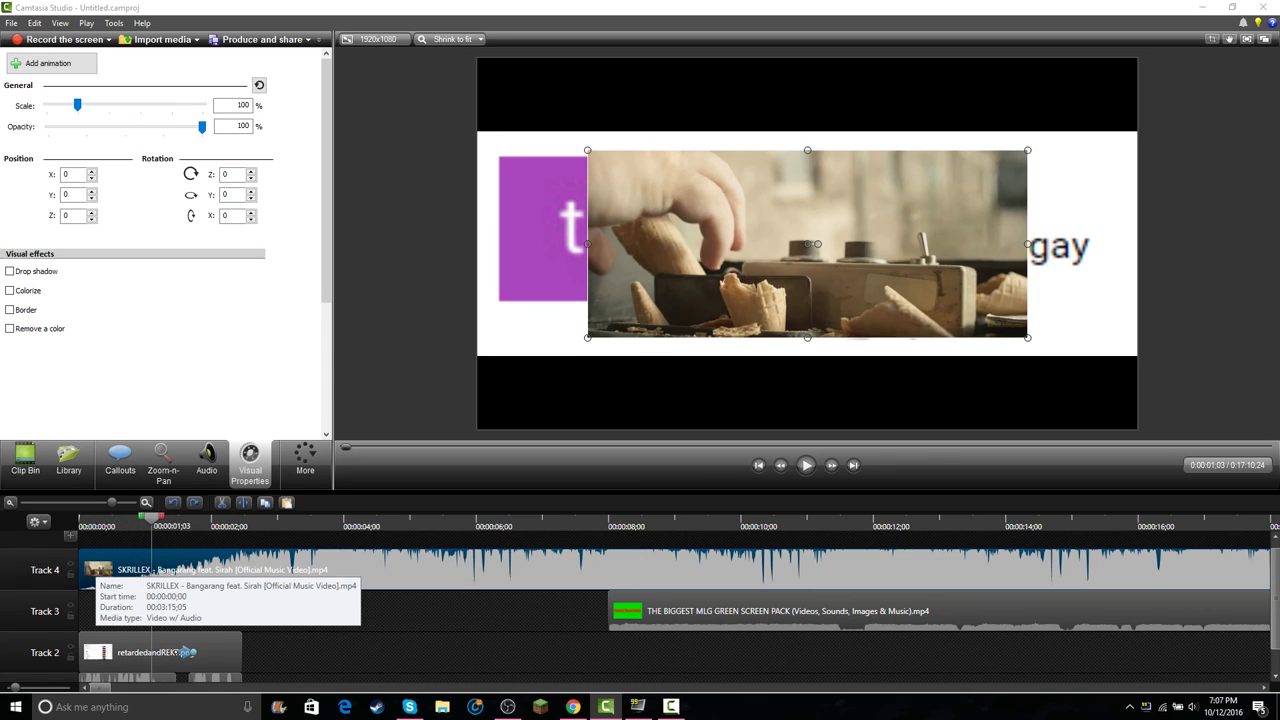
- Trim the beginning of the Bangarang clip on Track 4 so it starts at 0:00:02;01, and preview the opening
drag(150, 566, 282, 566)
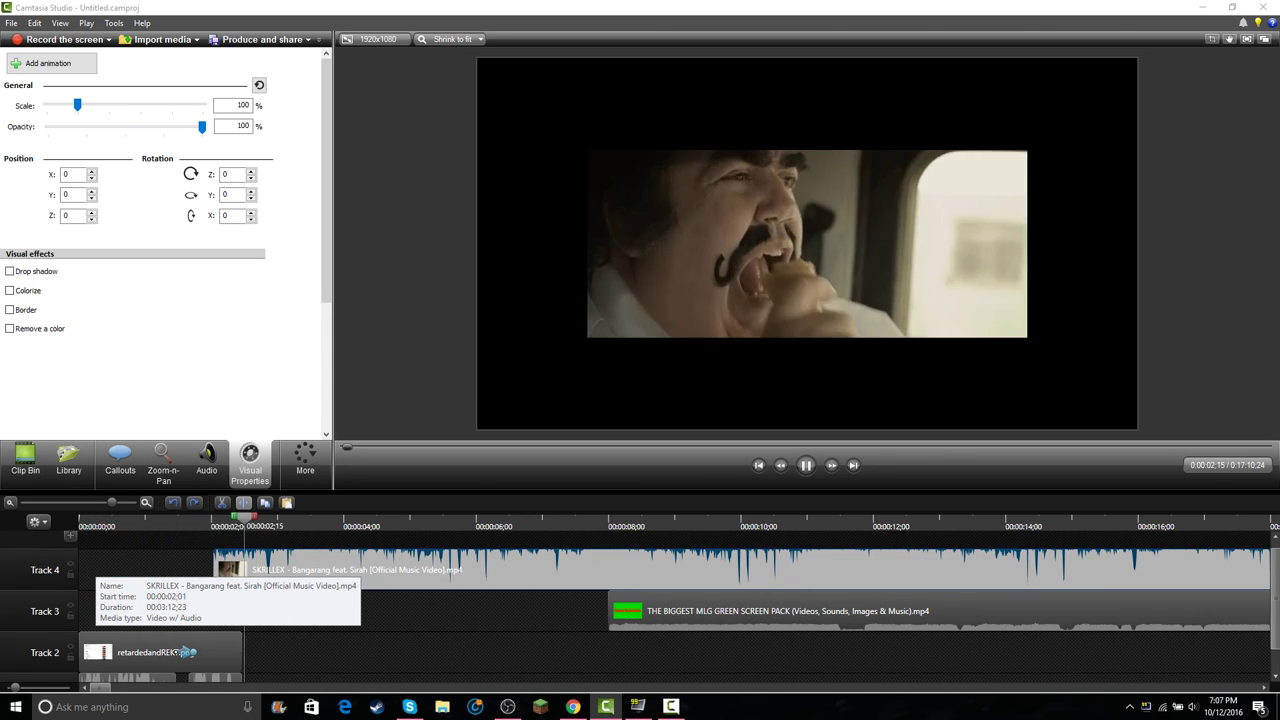
key(space)
drag(275, 518, 141, 518)
key(space)
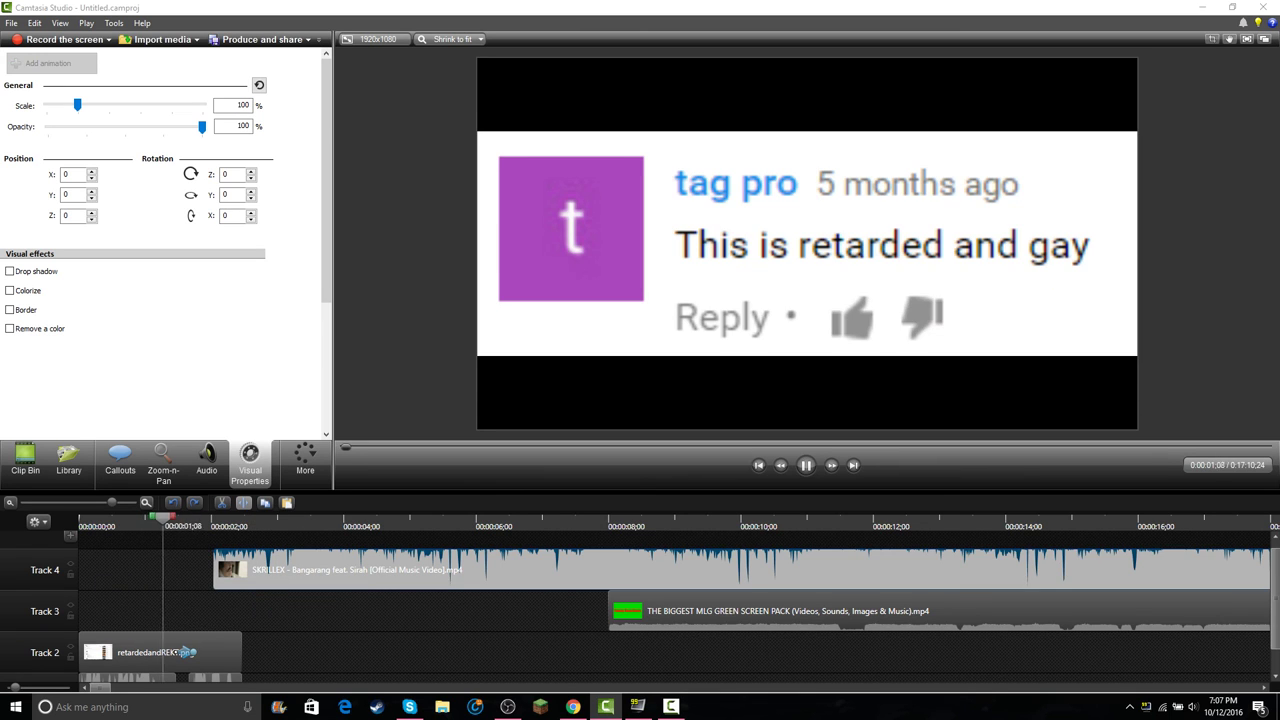
key(ctrl+Home)
key(space)
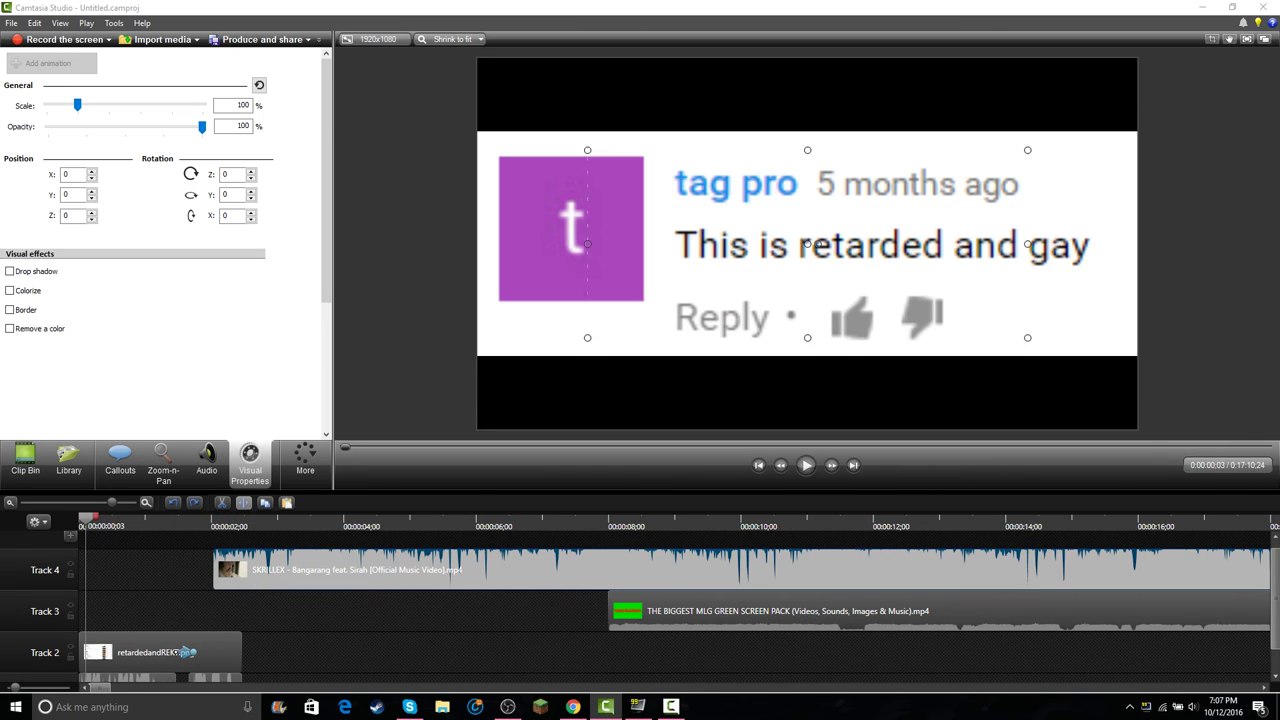
key(space)
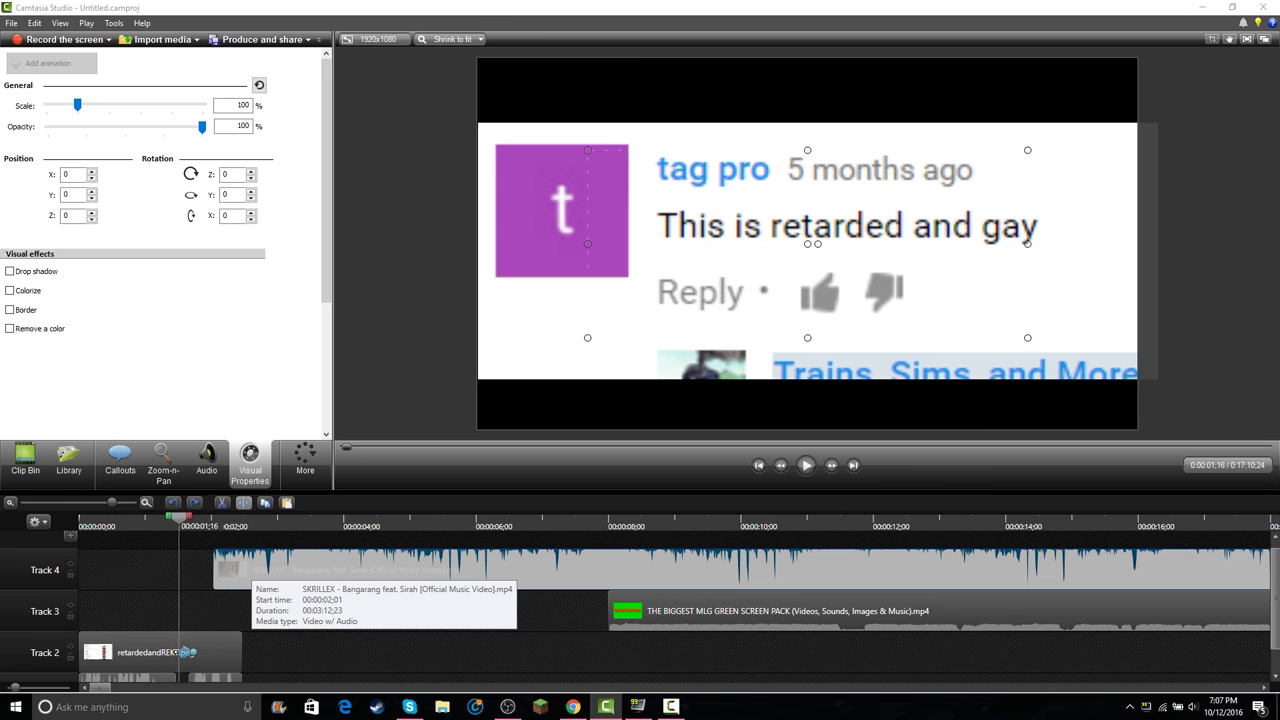
- Move the trimmed Bangarang clip to the start of Track 4 and play it
key(space)
drag(251, 562, 110, 570)
key(space)
key(space)
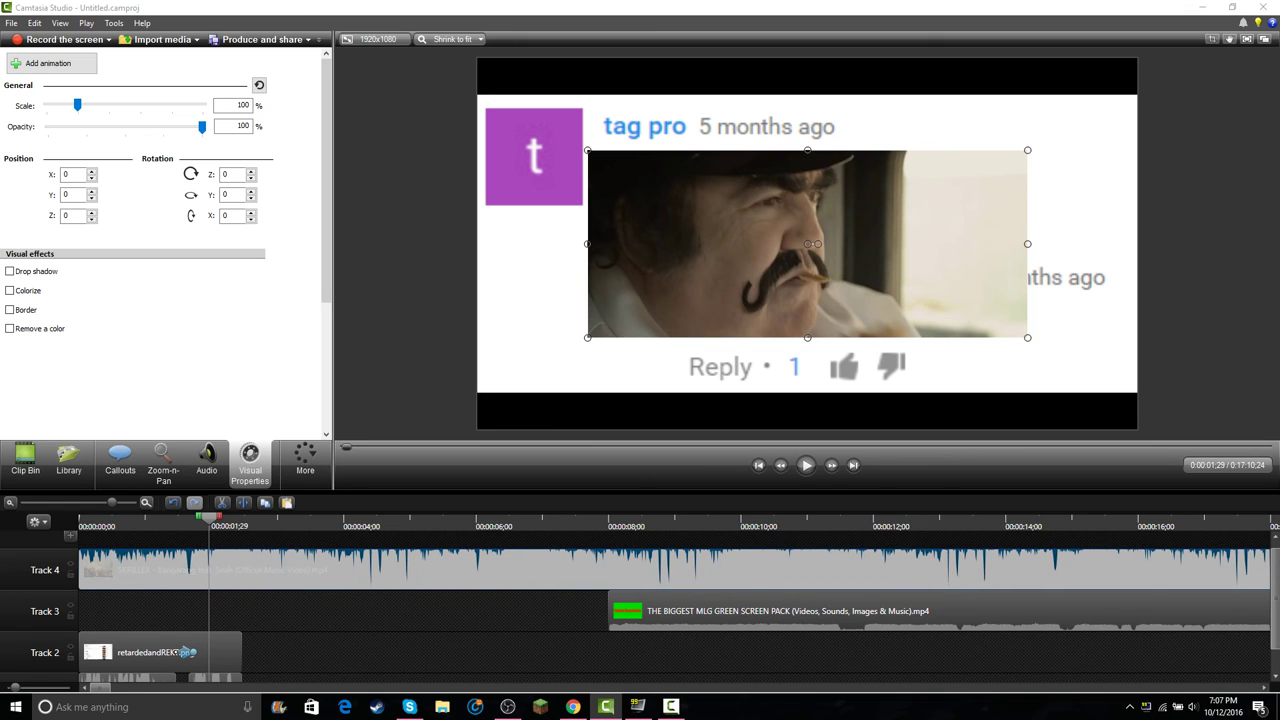
- Apply an audio fade-in to the Bangarang clip and preview it from near the beginning
click(206, 462)
click(61, 232)
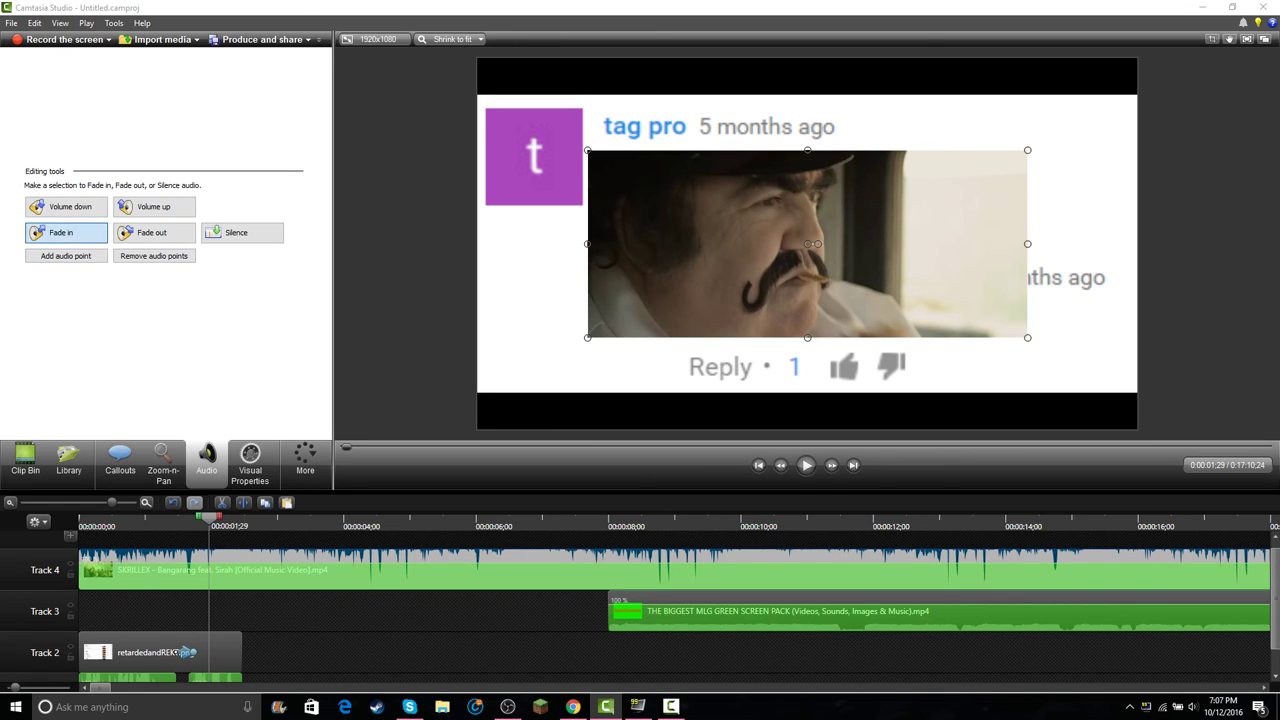
drag(209, 518, 101, 518)
key(space)
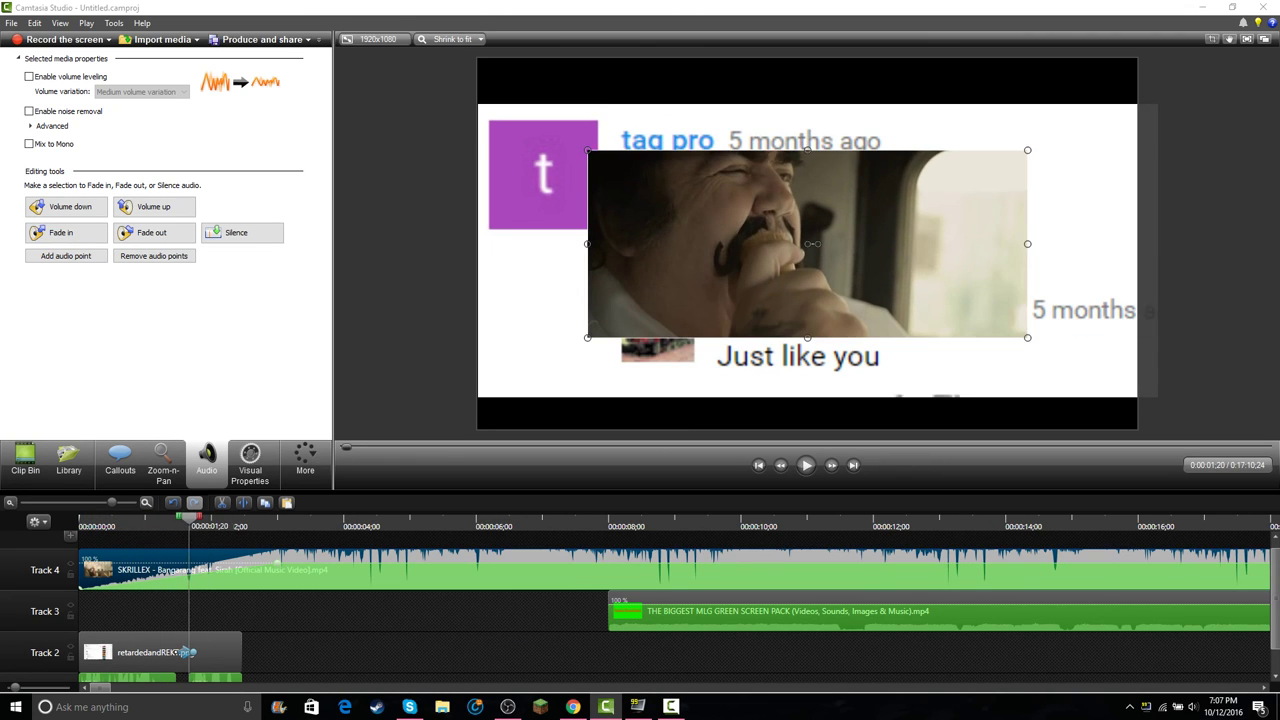
key(space)
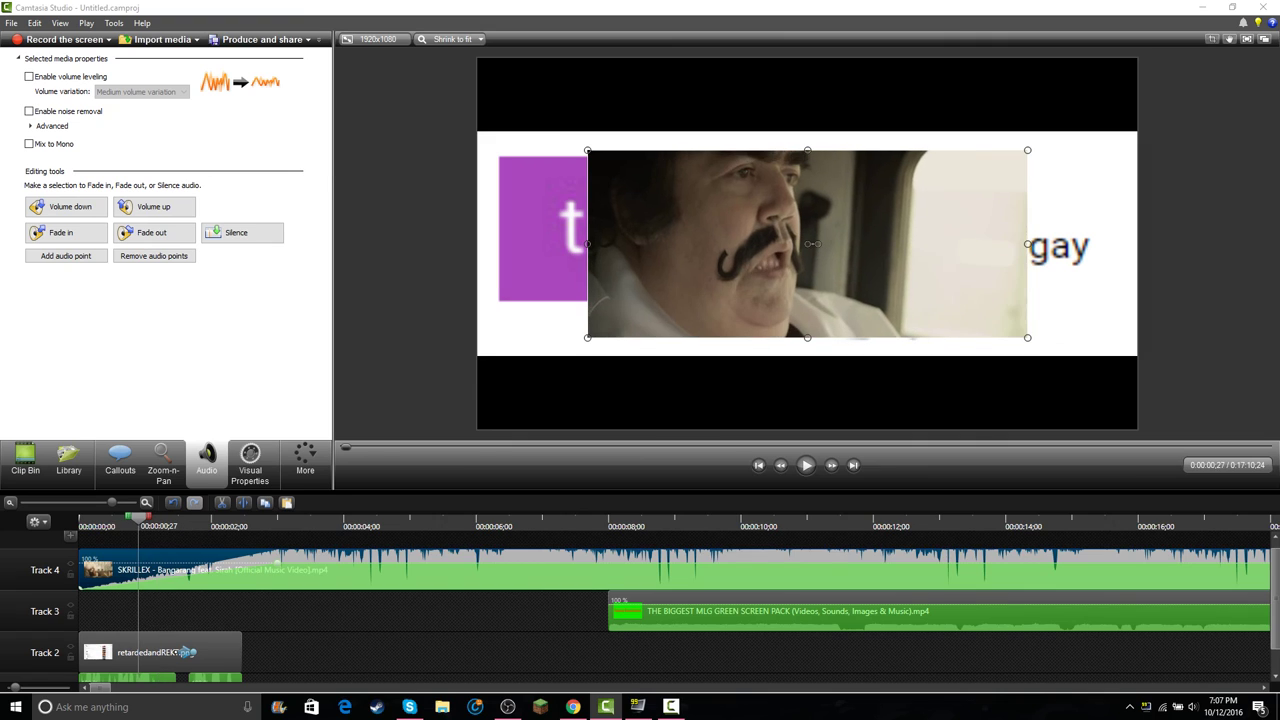
- Shorten the Bangarang clip's fade-in to about 0.9 seconds and replay from 0:00:00;00
drag(277, 563, 138, 562)
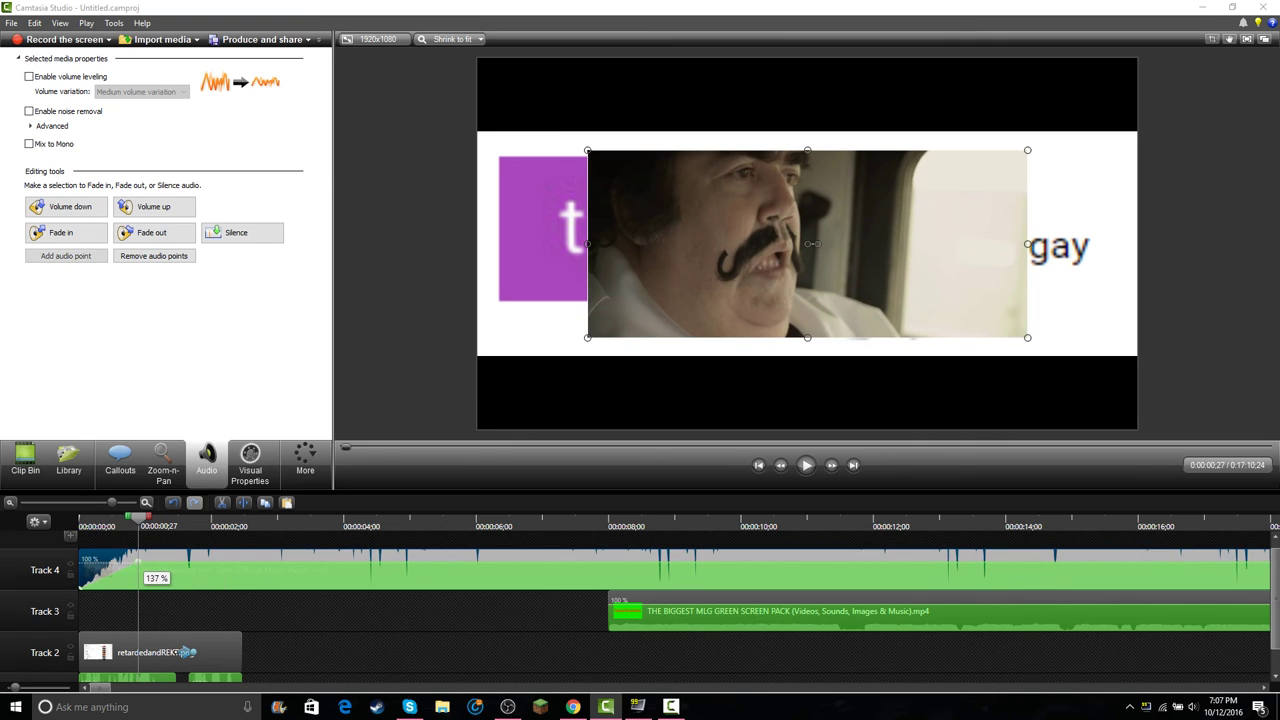
drag(138, 518, 80, 518)
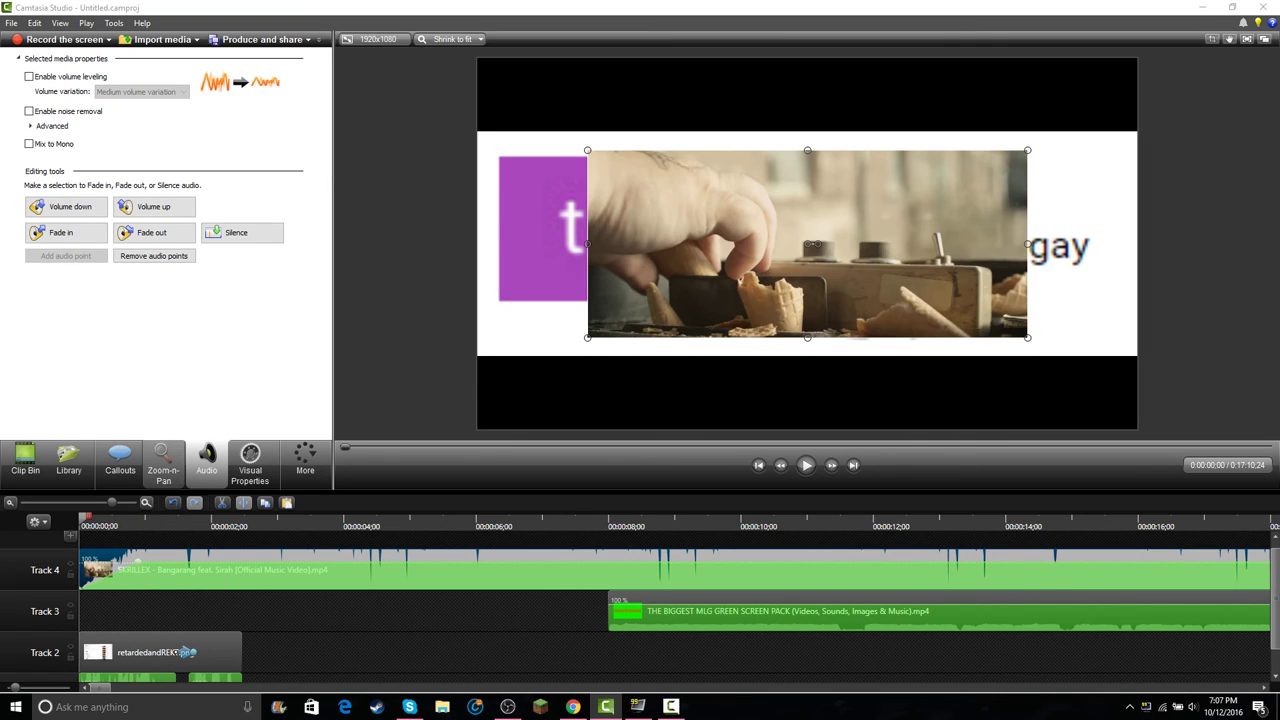
click(806, 465)
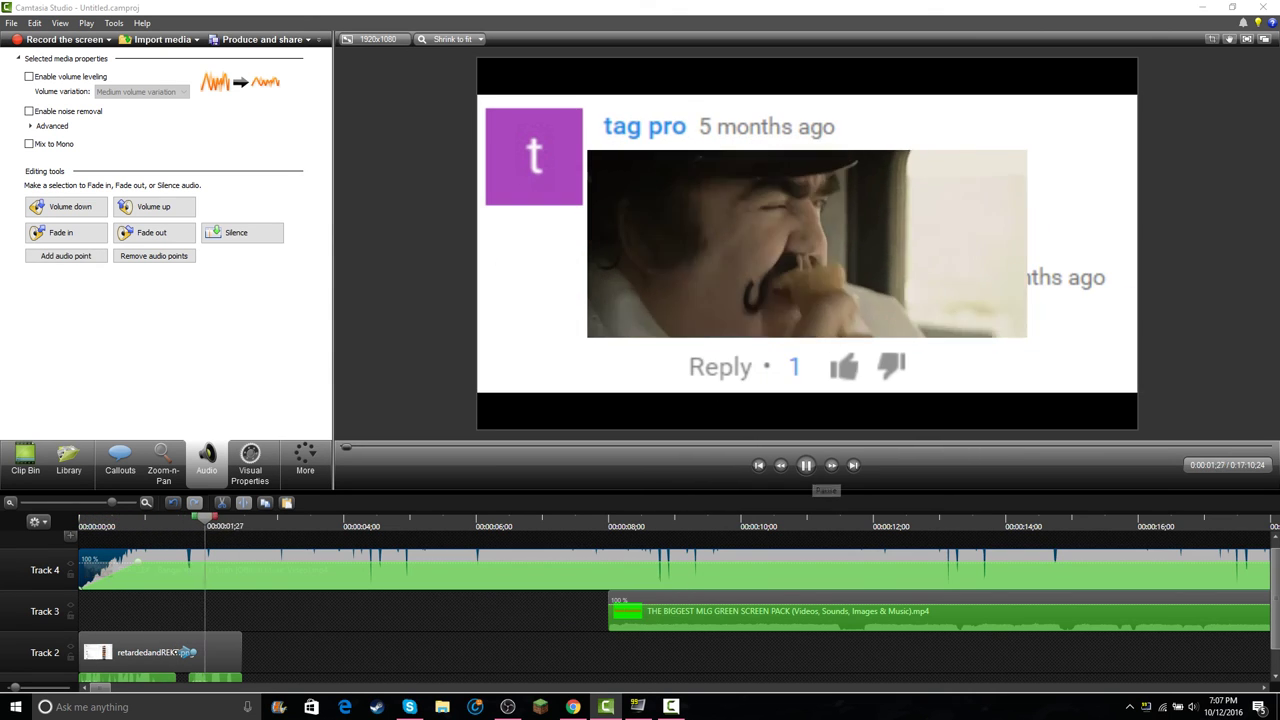
click(806, 465)
- Shorten the Bangarang fade-in further to about 0.7 seconds and preview the result
drag(284, 518, 132, 518)
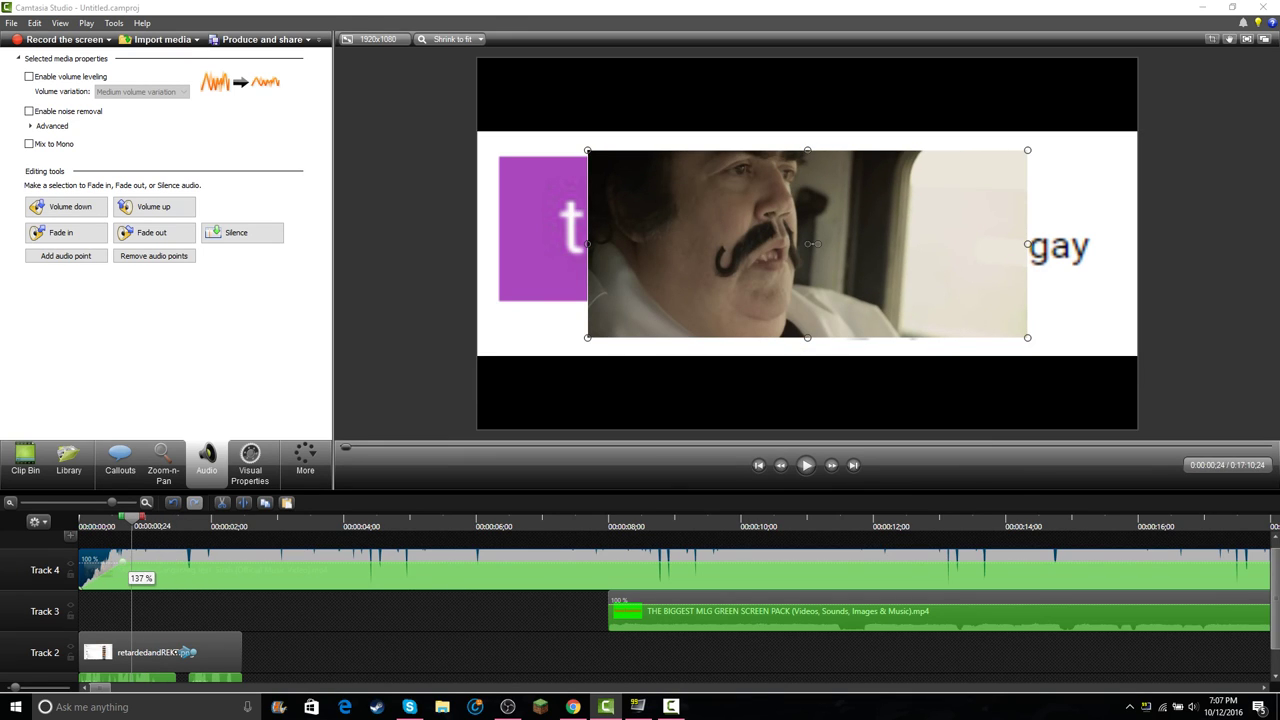
key(space)
key(space)
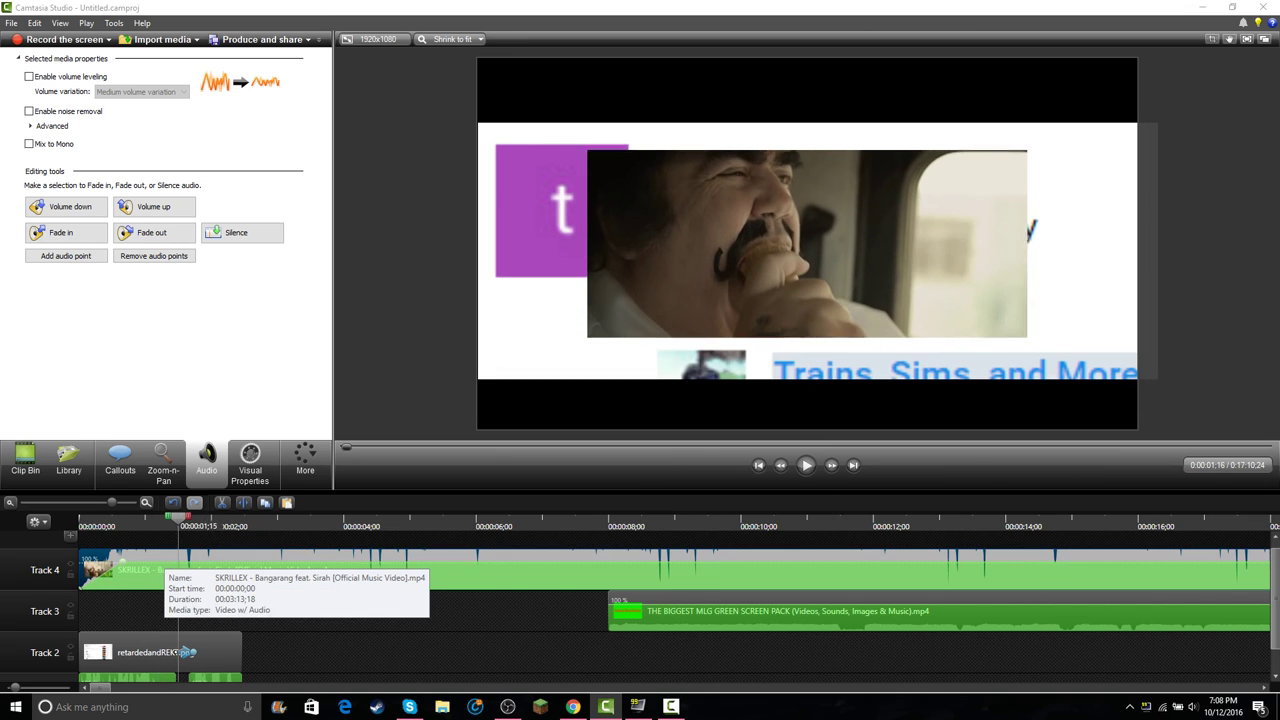
- Shift the Bangarang clip on Track 4 to start about 0.8 seconds in, previewing its timing against the comment screenshot
drag(162, 568, 200, 568)
key(space)
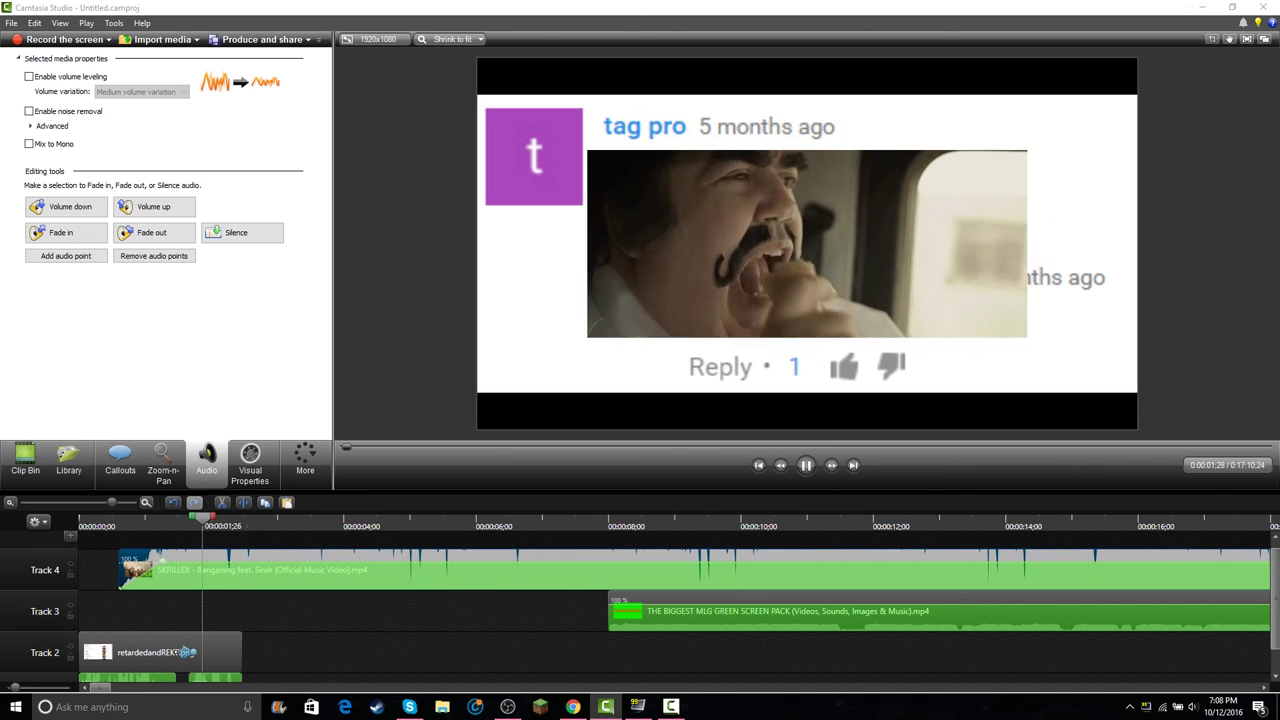
key(space)
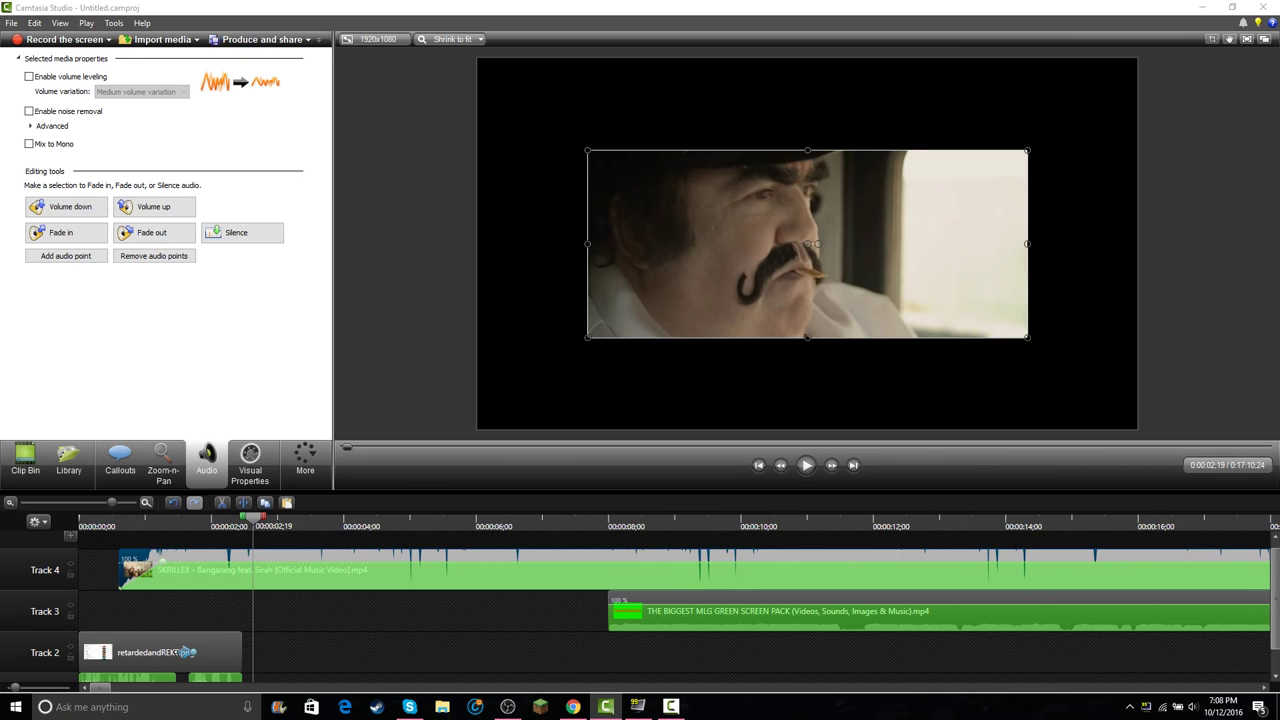
drag(253, 518, 231, 518)
mouse_move(231, 569)
mouse_down()
mouse_move(231, 542)
mouse_move(242, 578)
mouse_up()
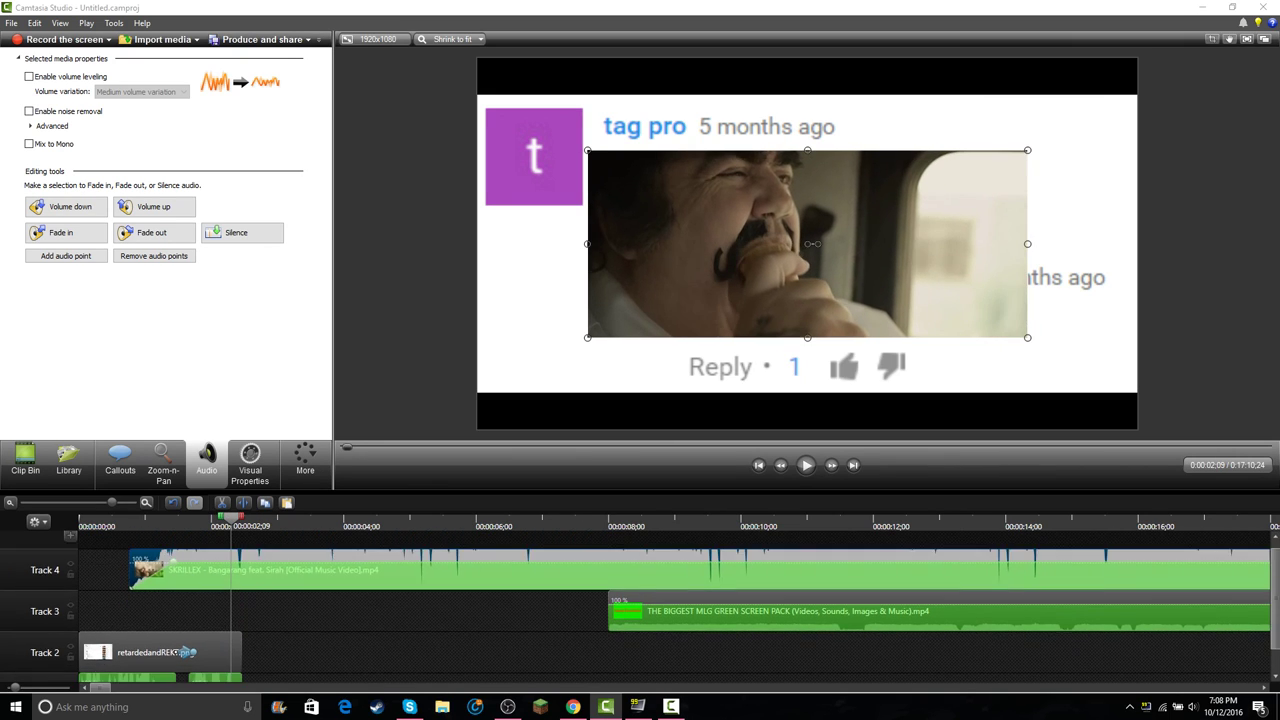
key(space)
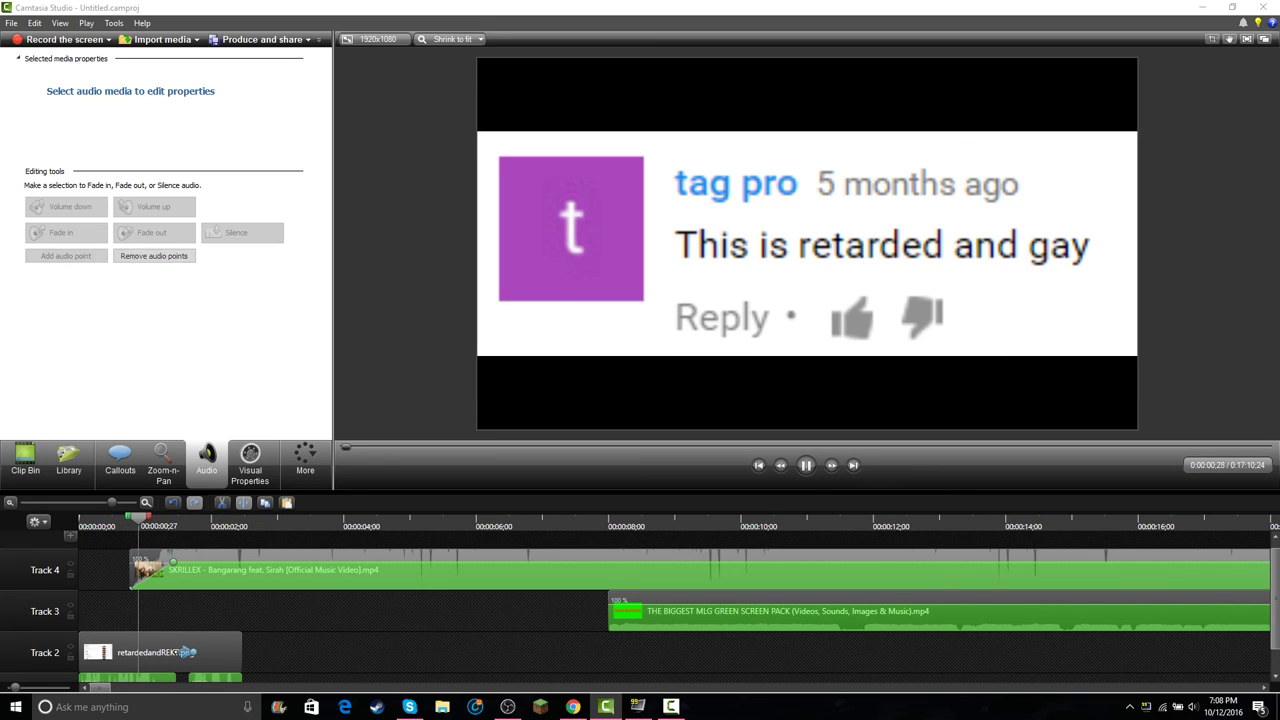
key(space)
- Extend the Bangarang clip's beginning back to 0:00:00;00, glance at the live stream dashboard, and replay from the start
drag(131, 572, 79, 572)
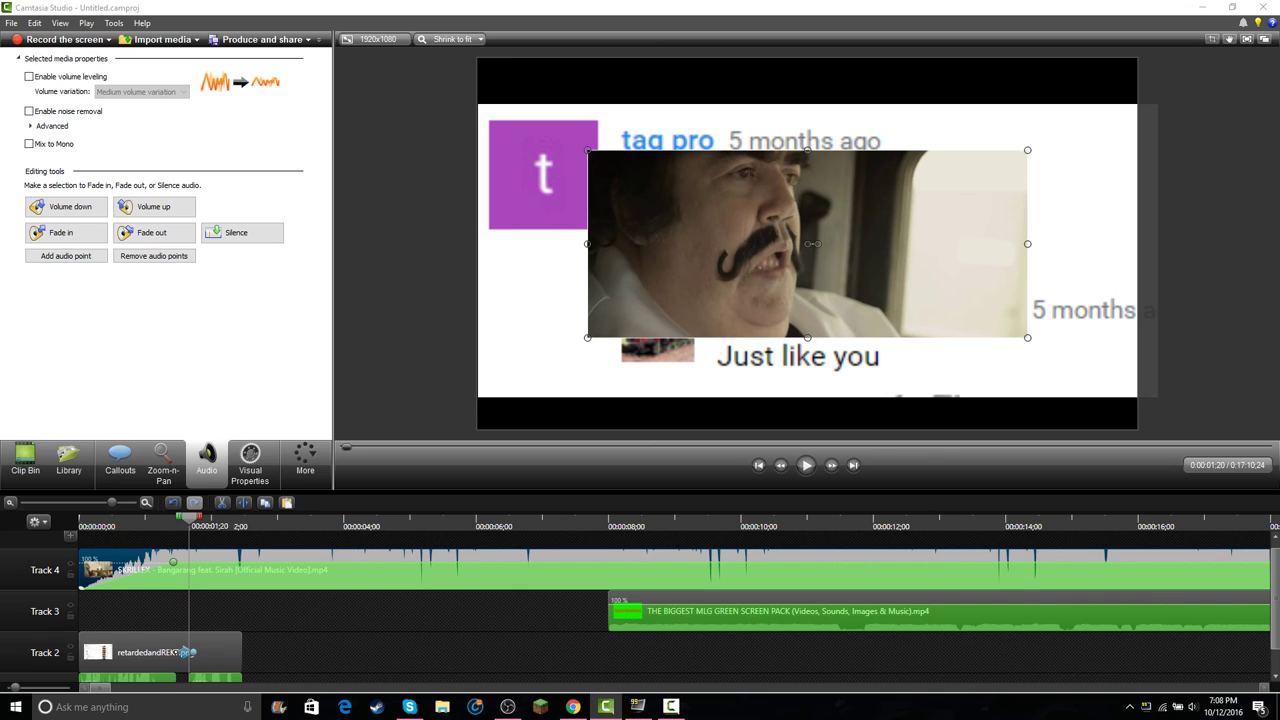
click(573, 707)
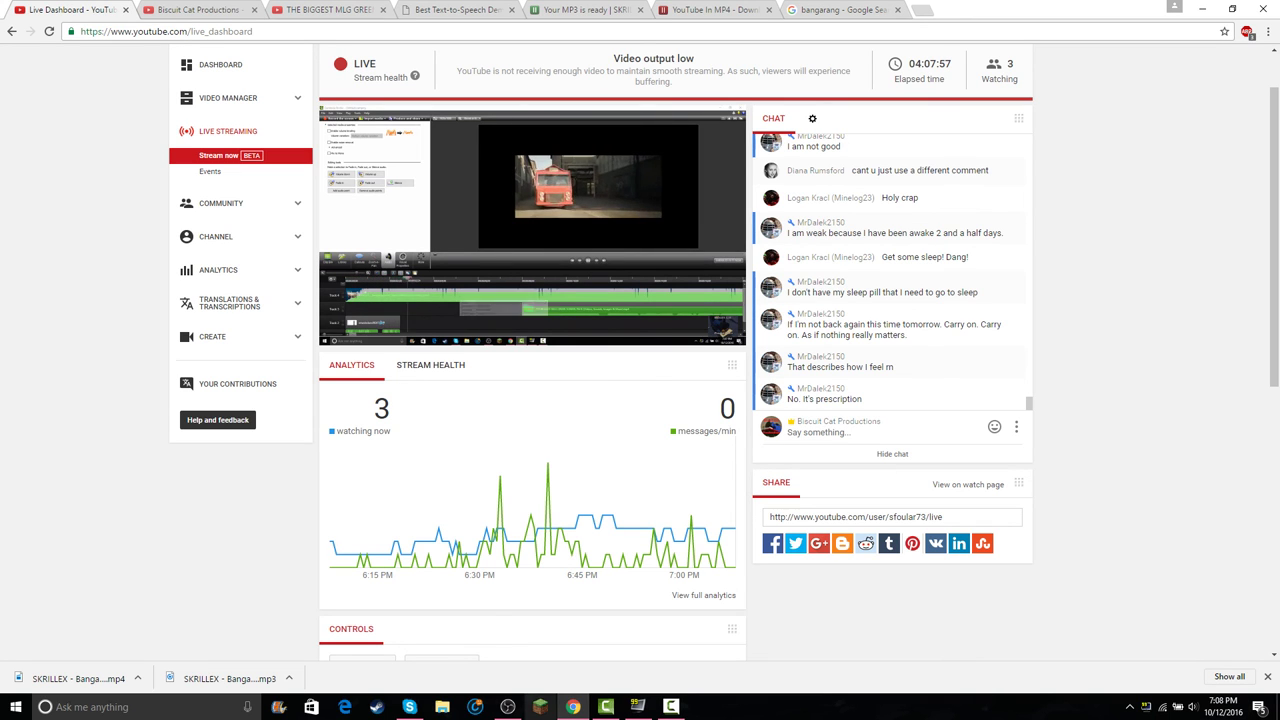
click(606, 707)
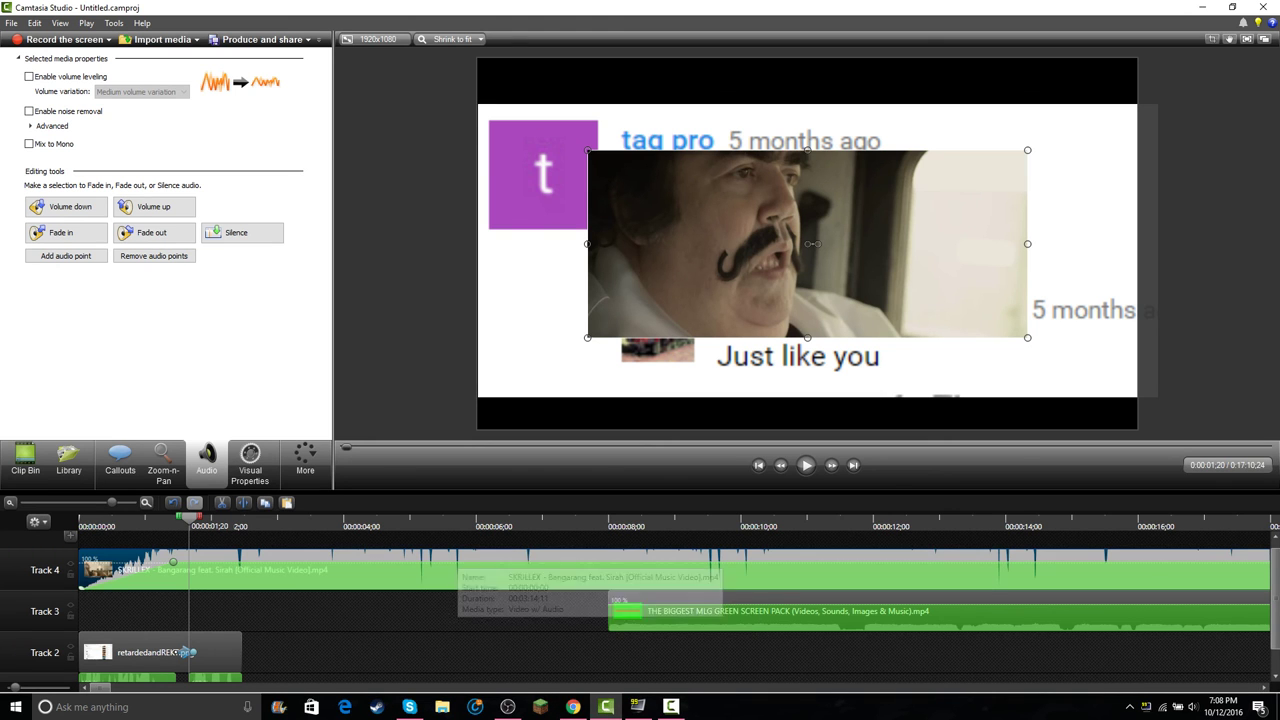
click(345, 447)
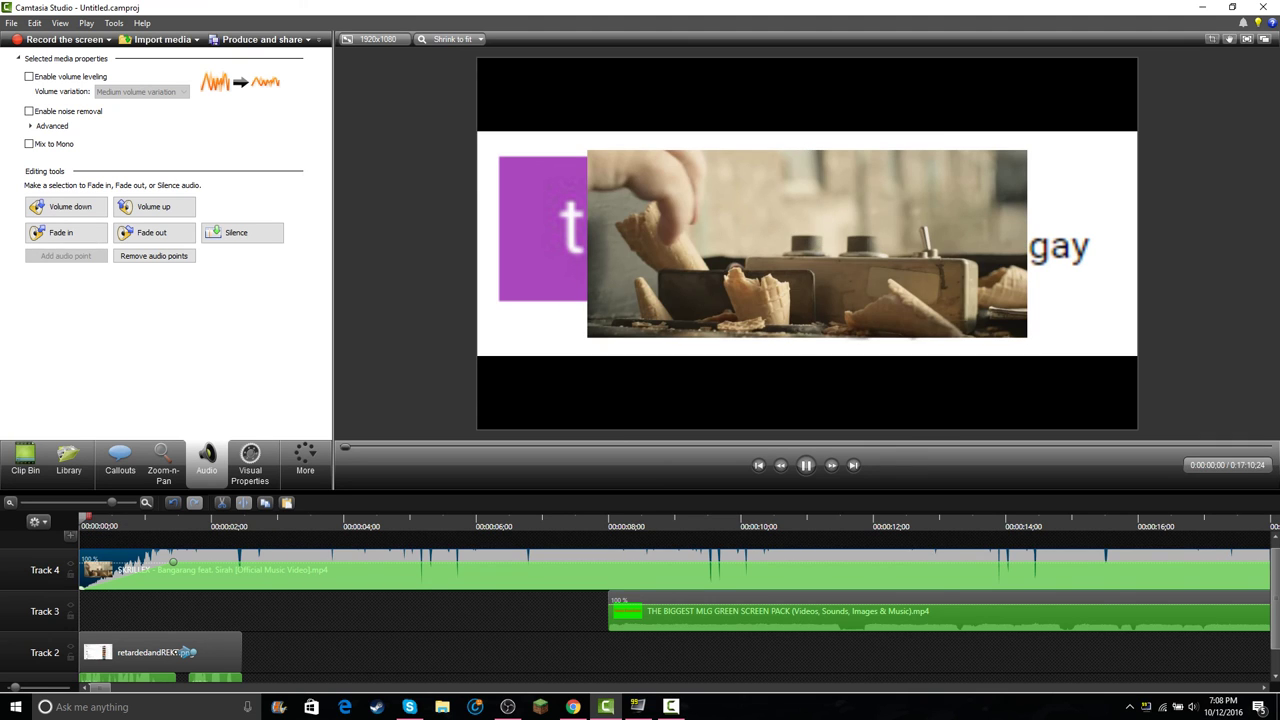
key(space)
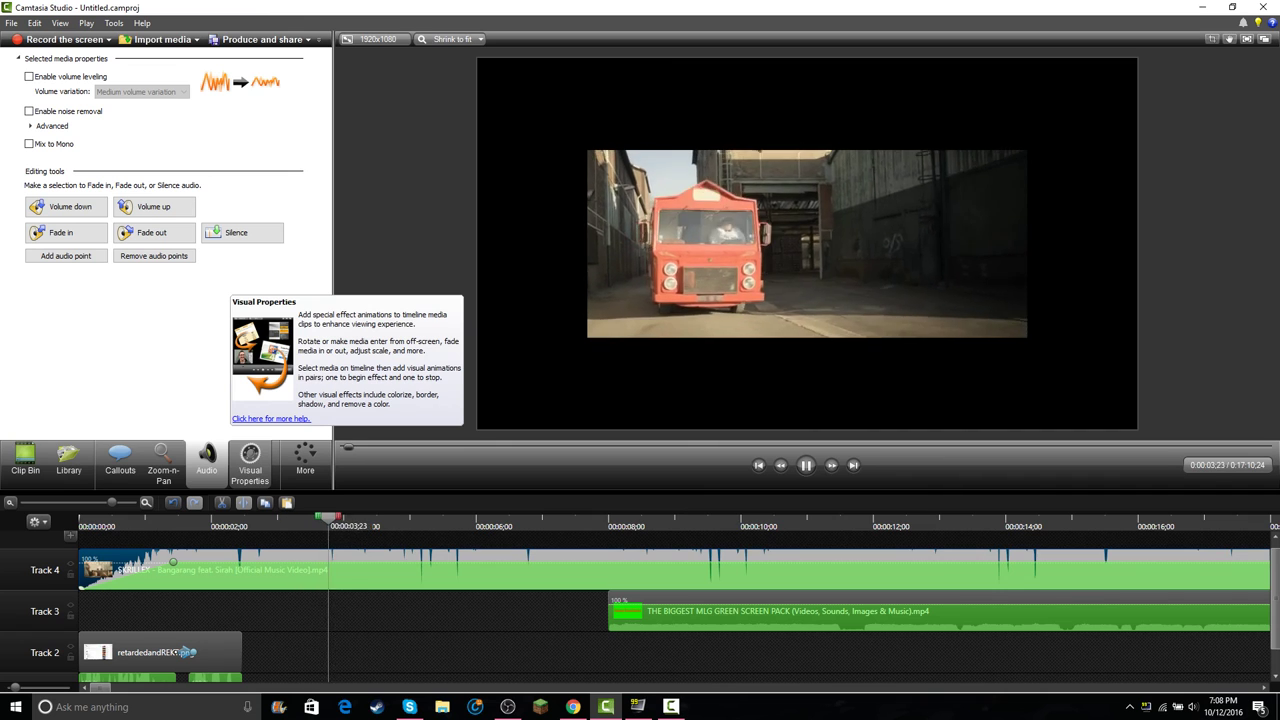
- Set the Bangarang clip's opacity to 0% and deselect it
click(250, 462)
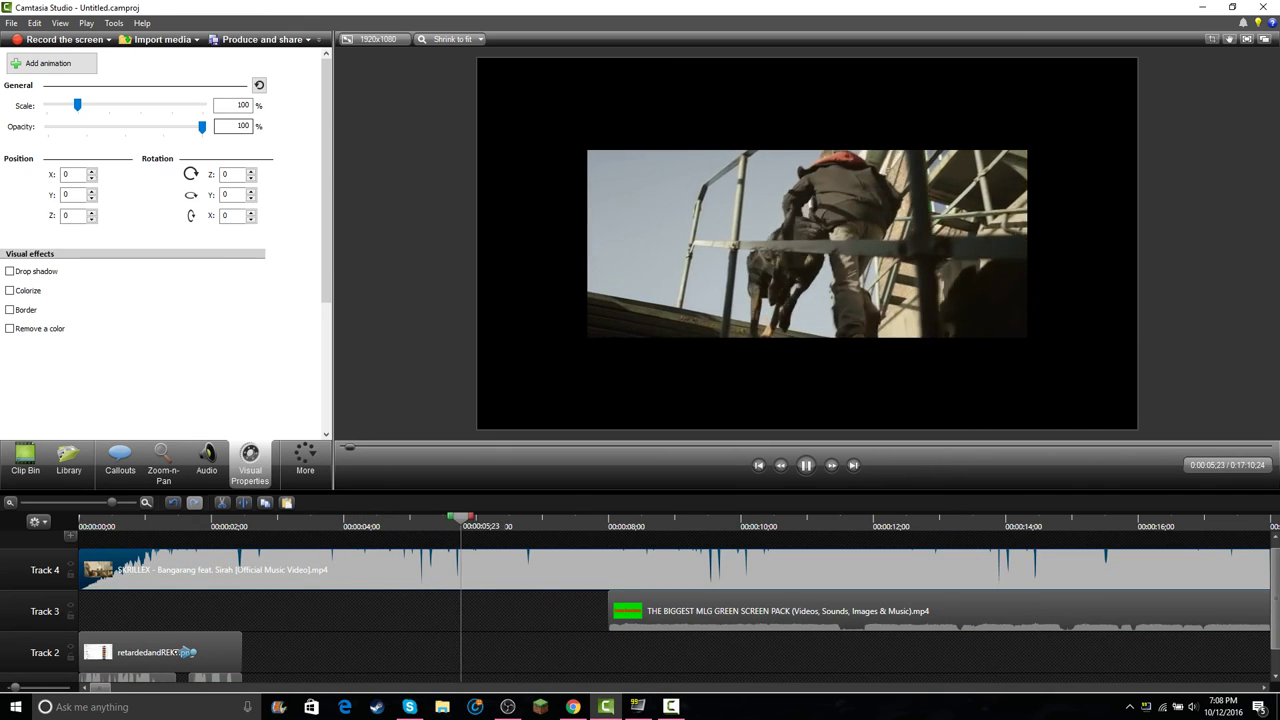
drag(202, 127, 48, 127)
click(345, 611)
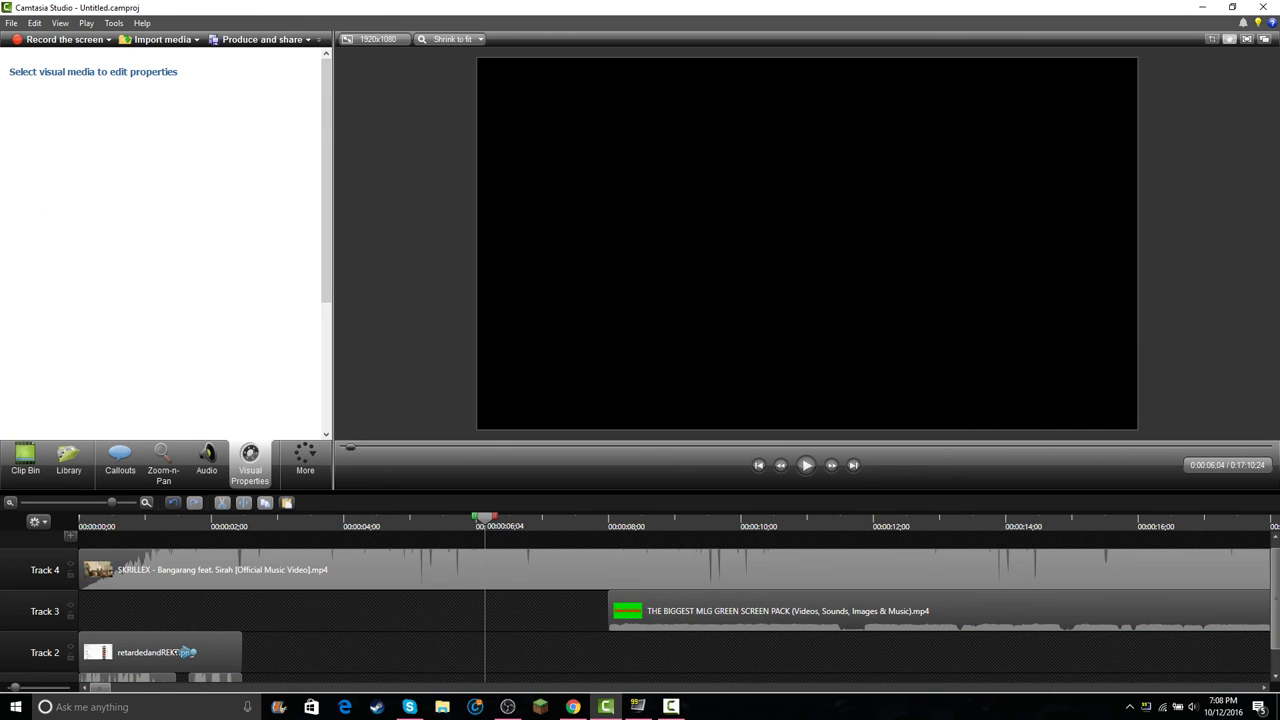
- Split the Bangarang clip at 0:00:02;14, where the comment screenshot on Track 2 ends
key(space)
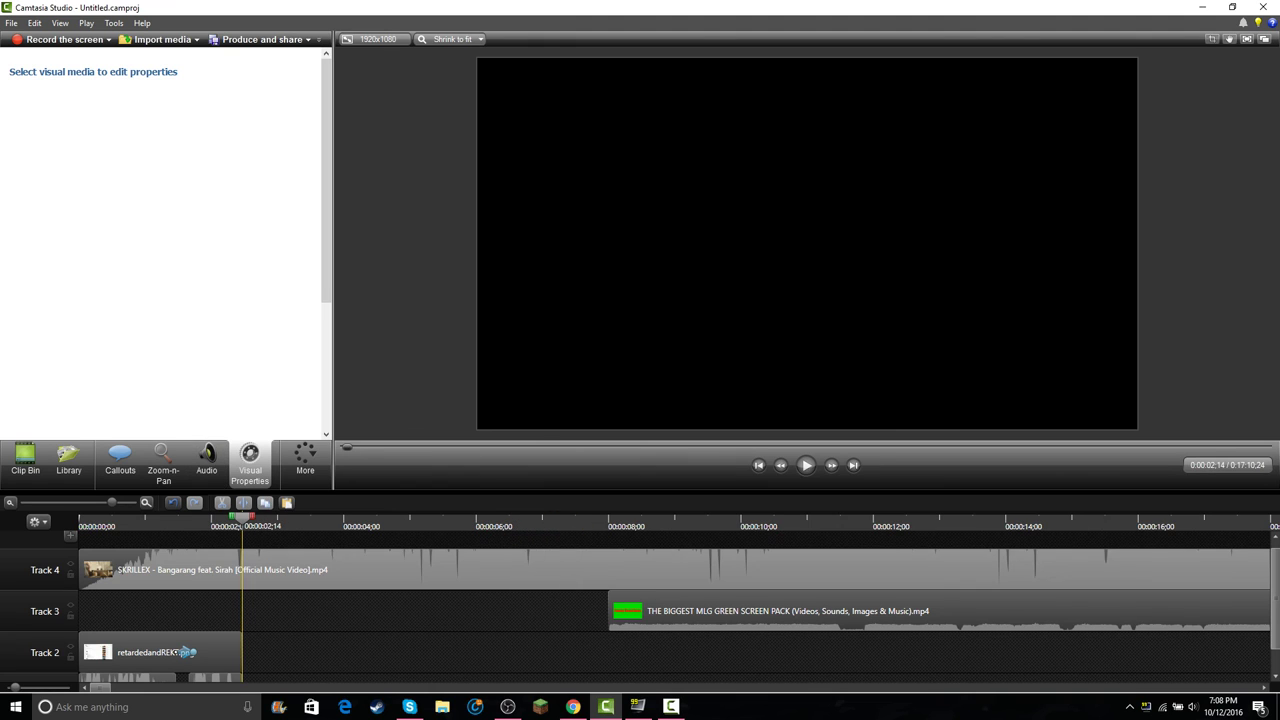
scroll(640, 610, down, 1)
scroll(254, 575, up, 1)
click(254, 572)
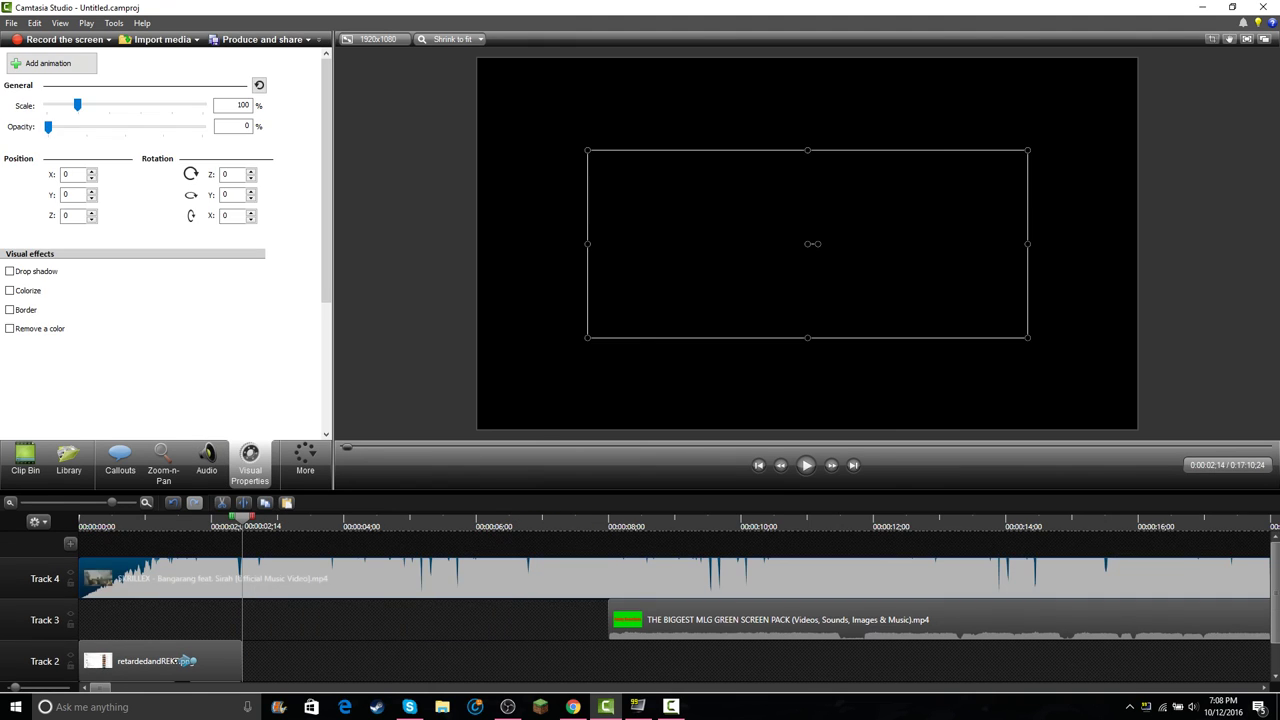
click(244, 503)
- Raise the audio volume of the second Bangarang piece and replay from the beginning
click(207, 462)
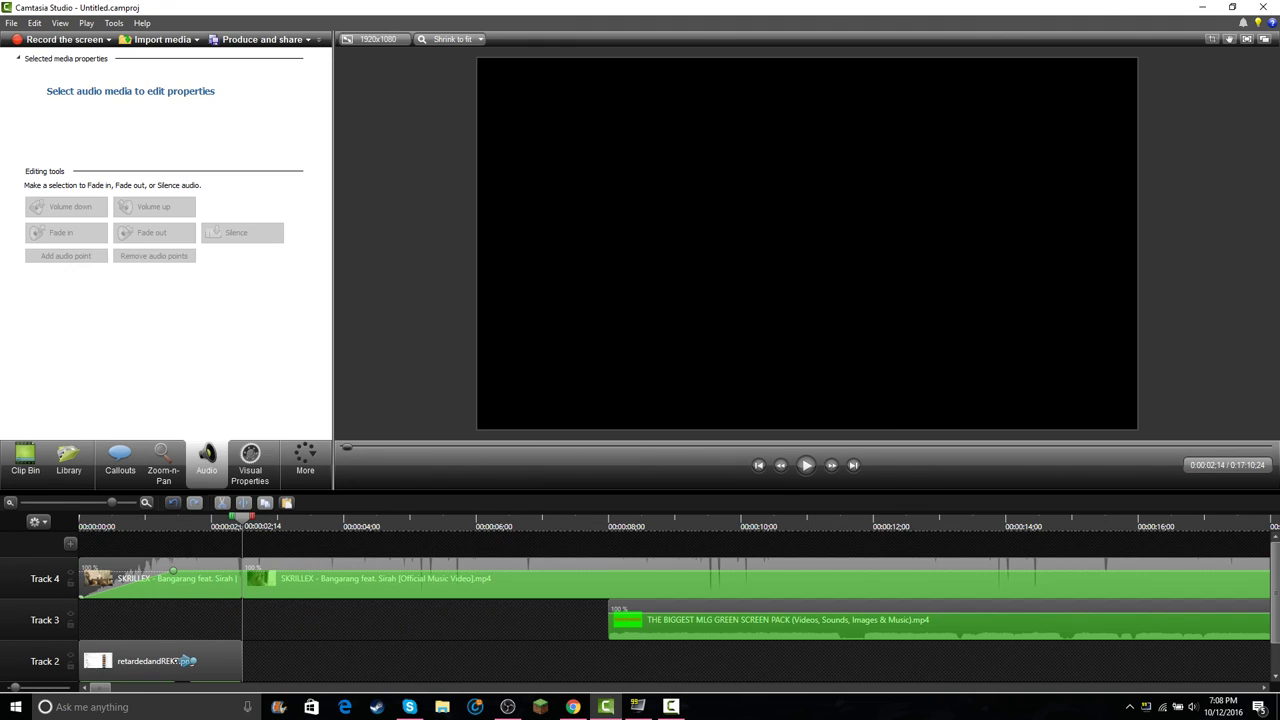
key(space)
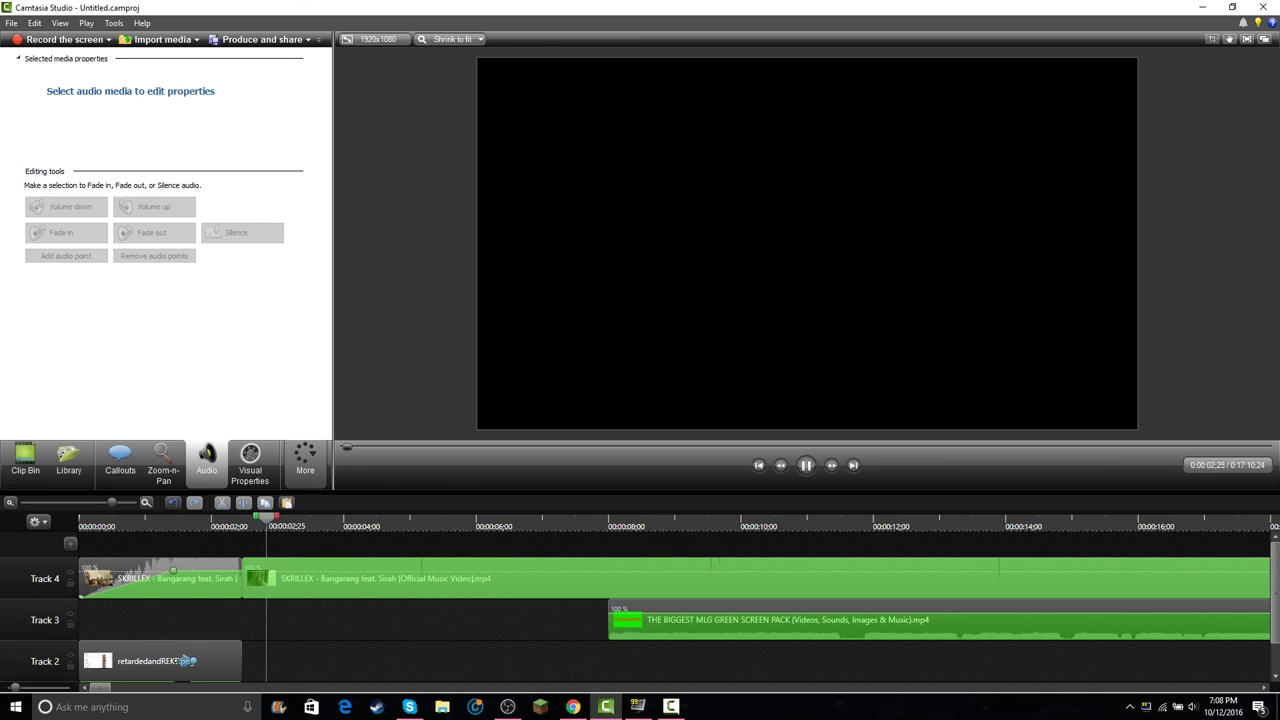
drag(333, 518, 79, 518)
key(space)
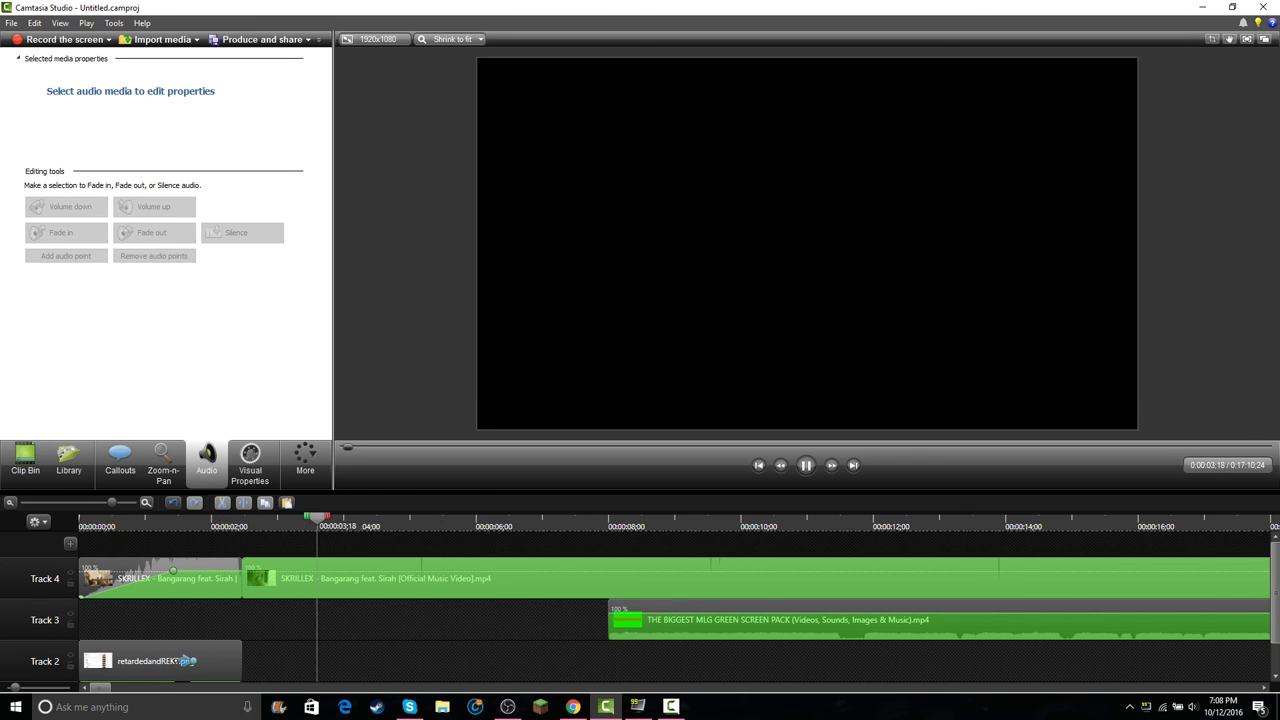
- Move the green screen pack clip on Track 3 to 0:00:02;14 and extend the comment screenshot to about 4.2 seconds
drag(720, 620, 354, 620)
drag(305, 518, 79, 518)
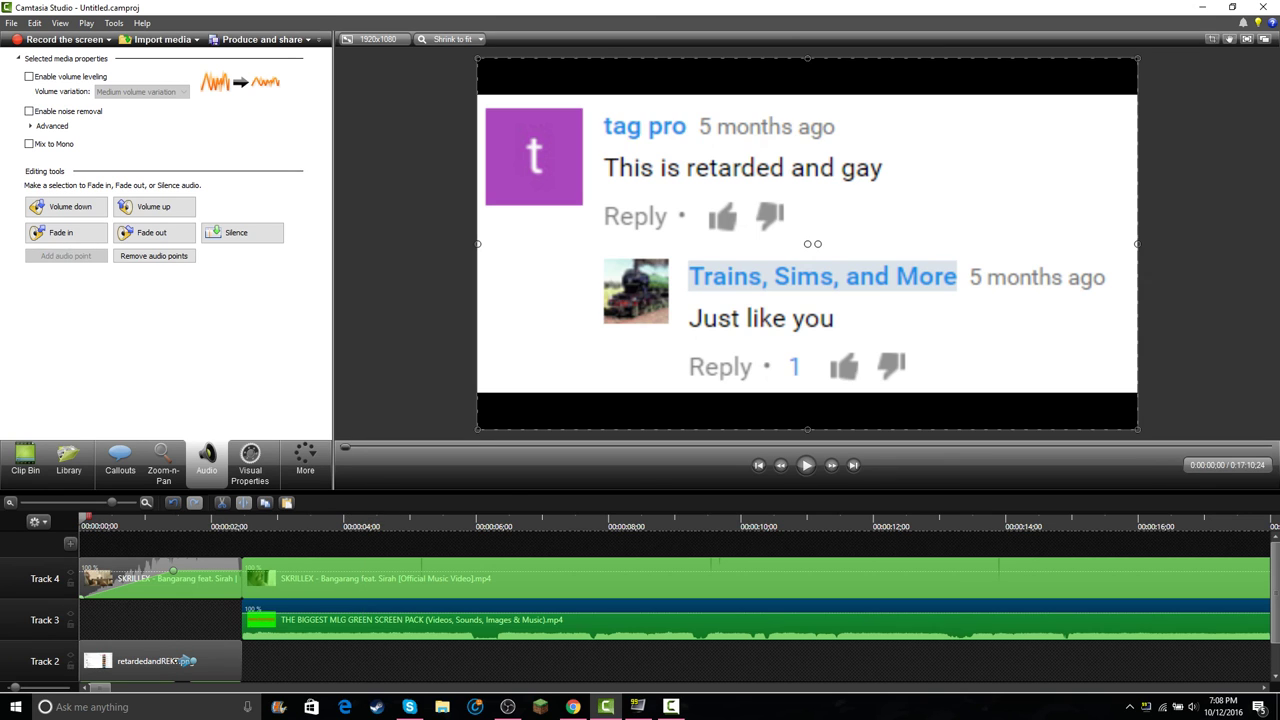
drag(241, 661, 358, 661)
key(space)
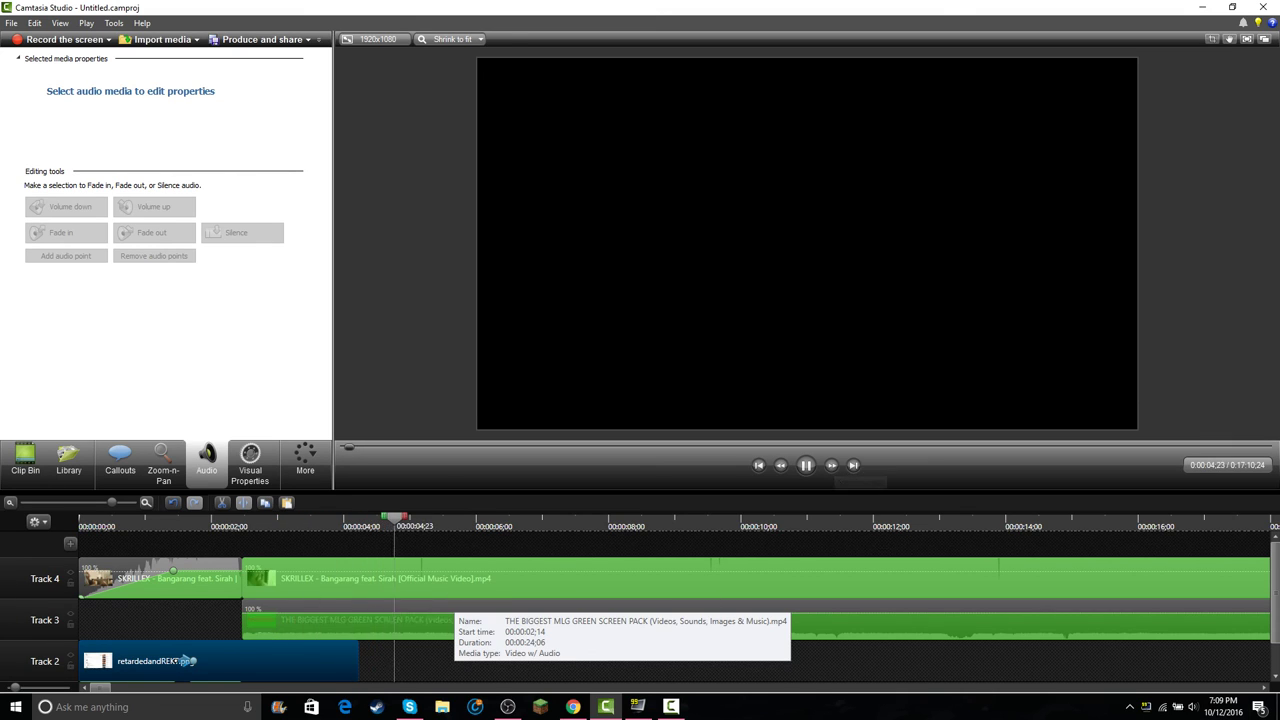
- Raise the green screen pack clip's audio volume and replay from shortly after its start
drag(453, 613, 453, 598)
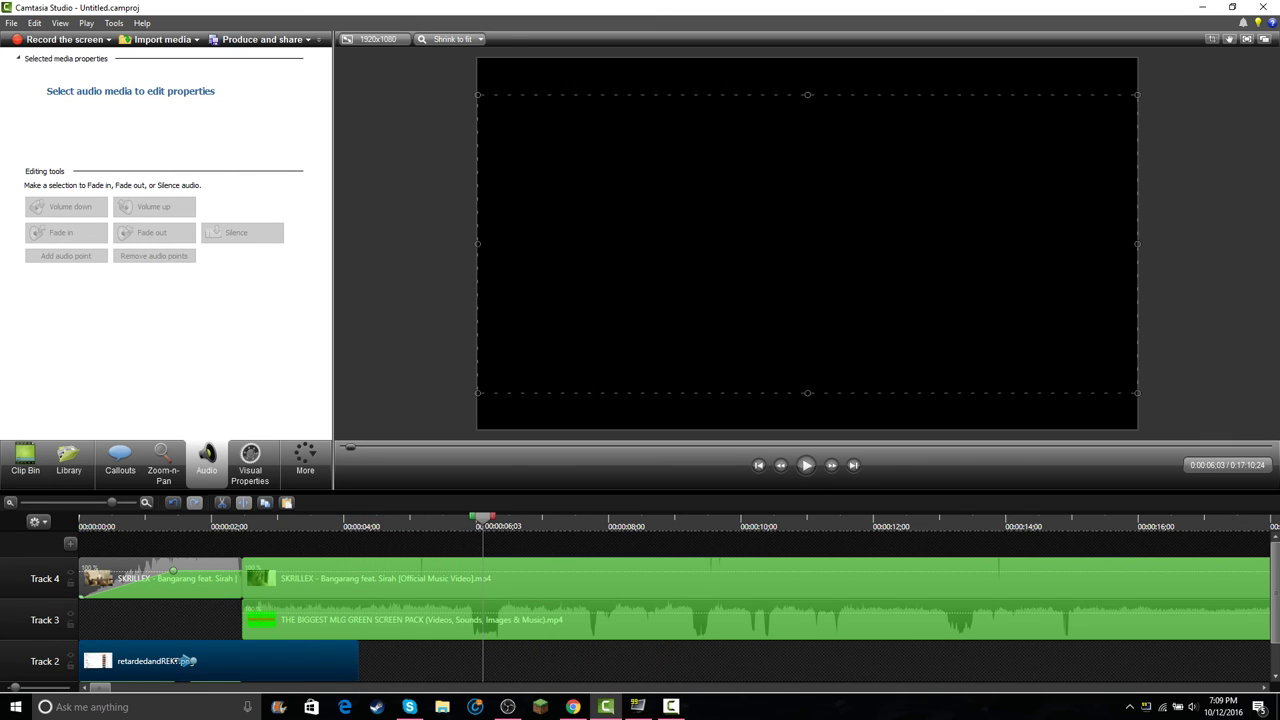
drag(483, 518, 260, 518)
key(space)
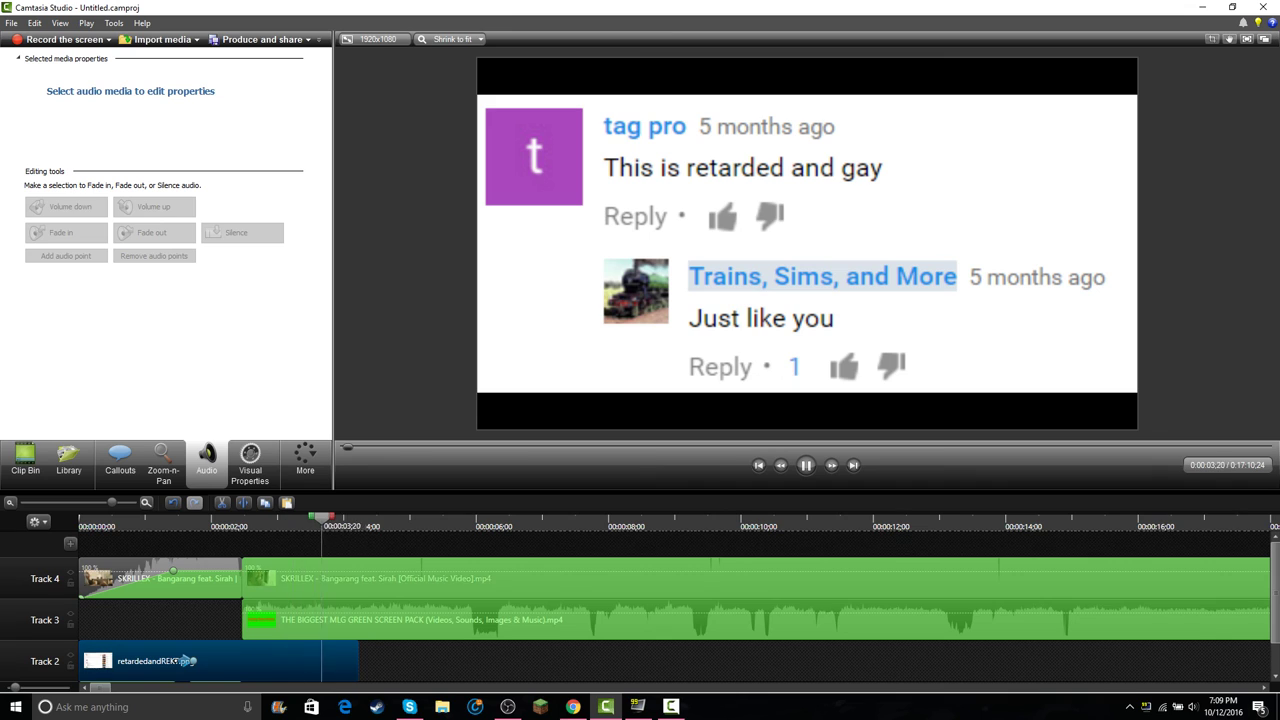
- Play back the section after the comment screenshot's end and look over the rest of the timeline
key(space)
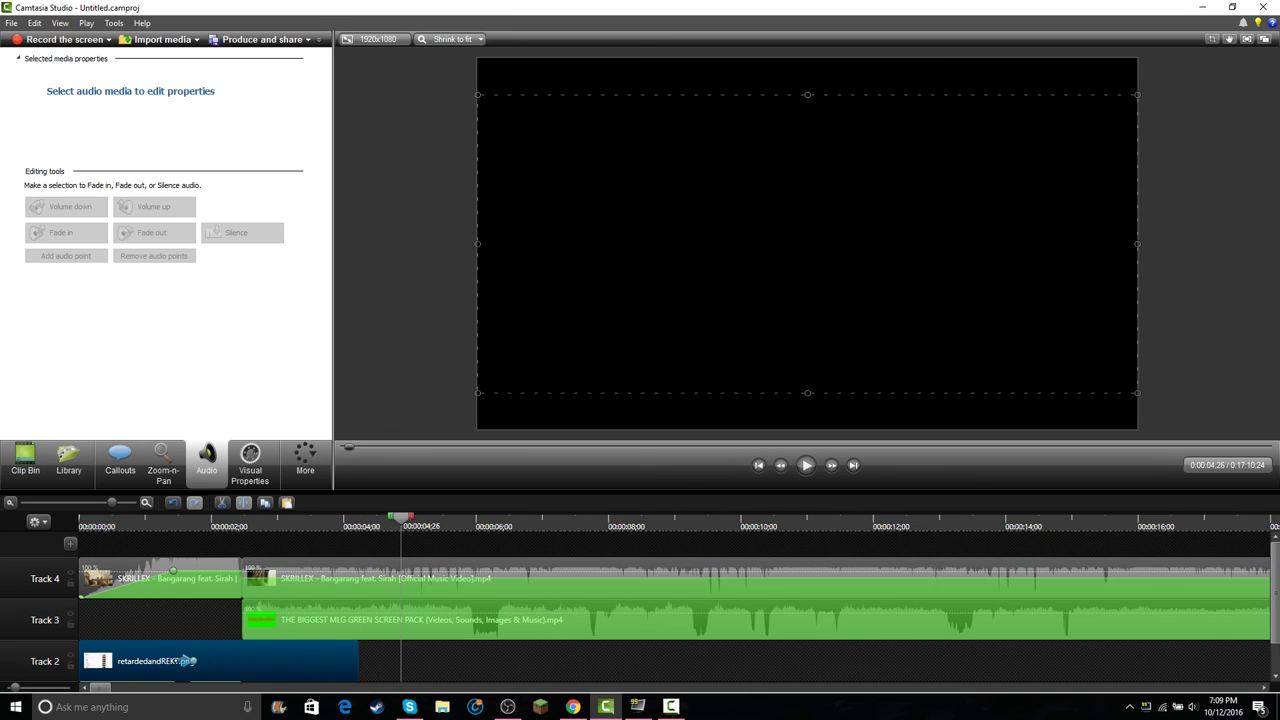
key(space)
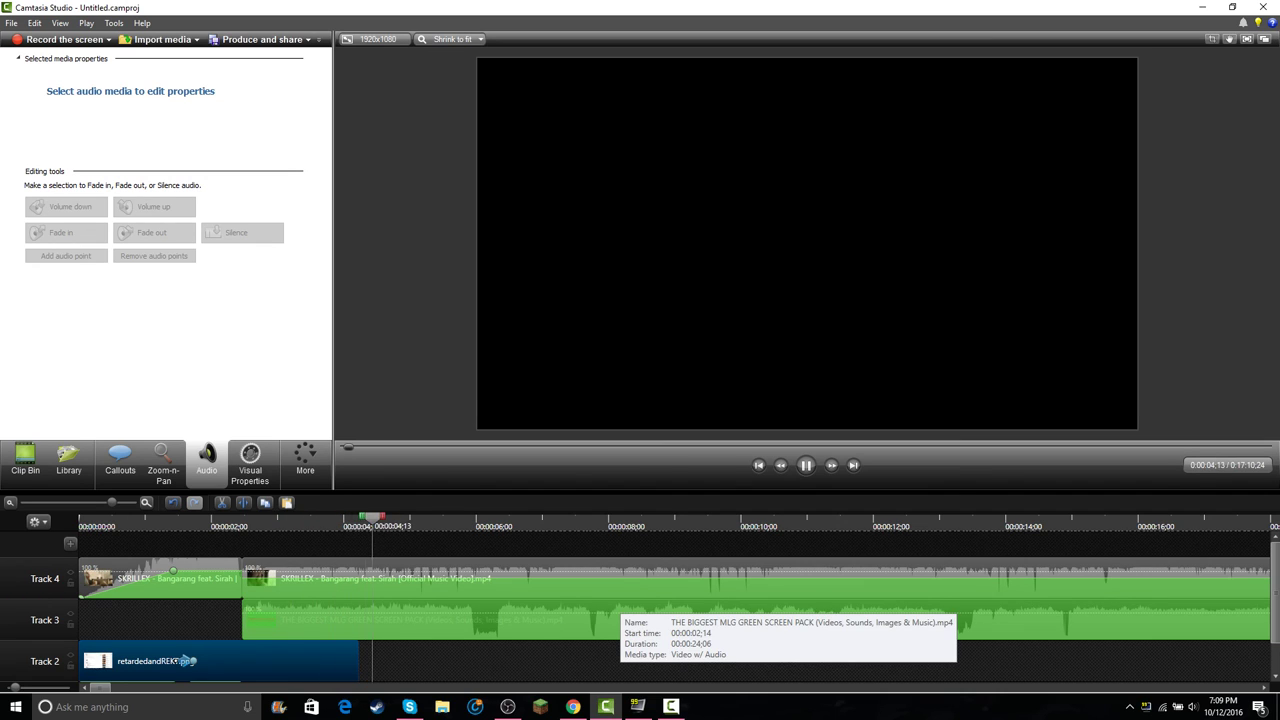
key(space)
scroll(618, 604, down, 7)
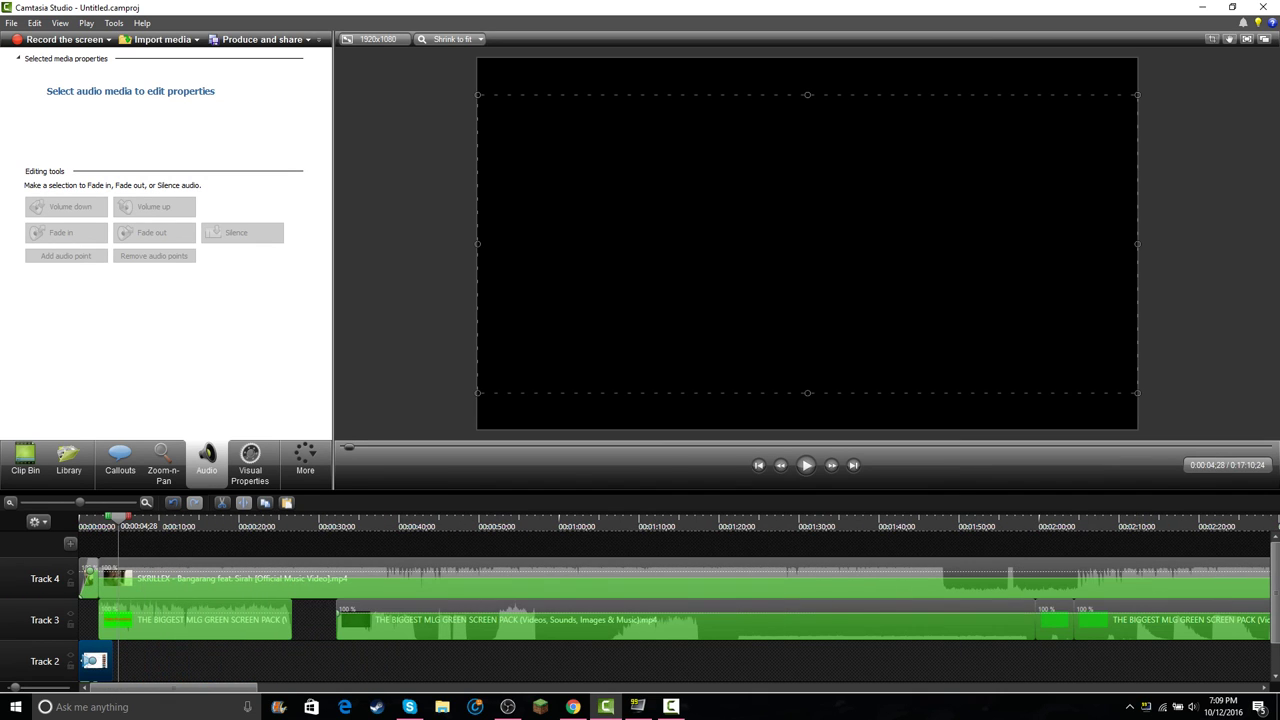
key(space)
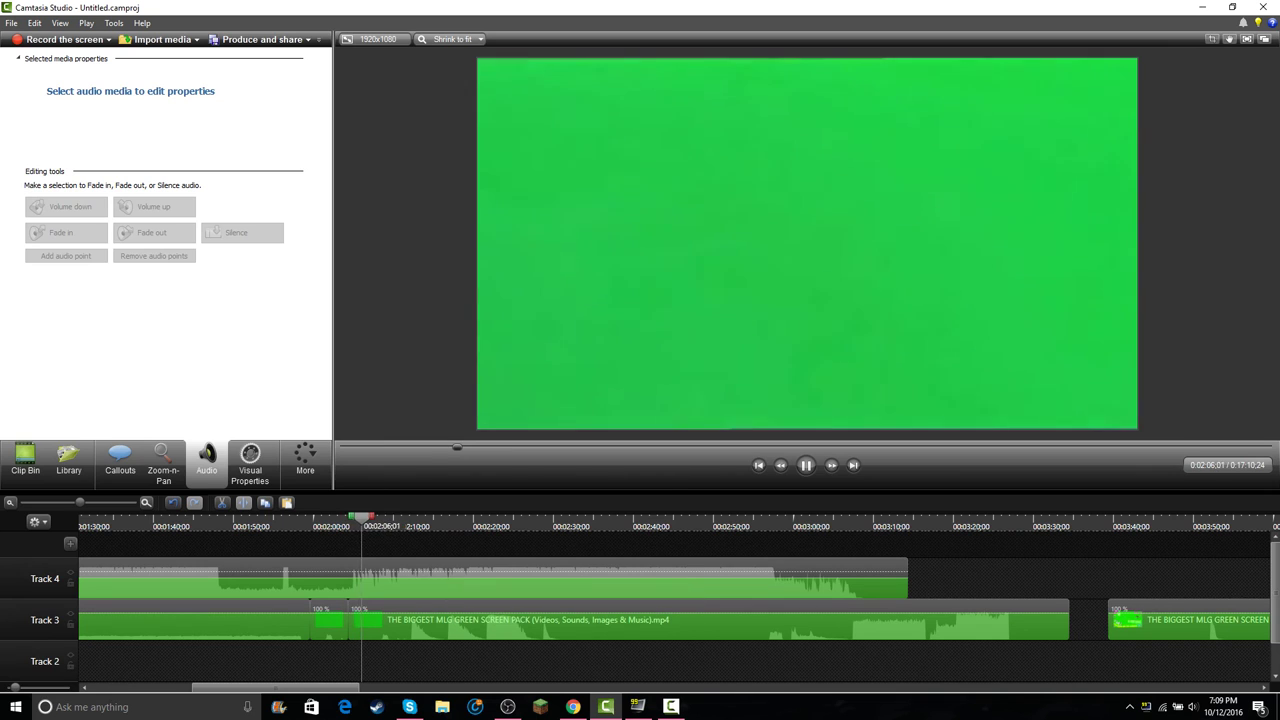
click(860, 580)
key(Delete)
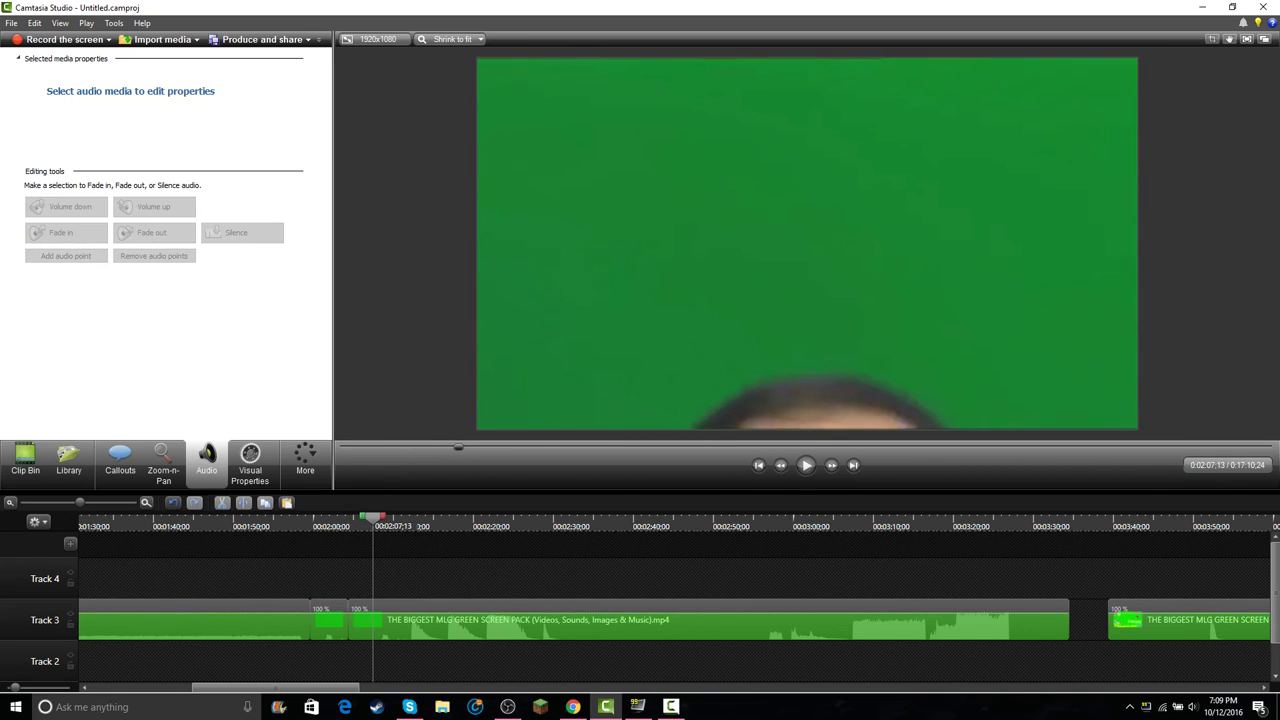
drag(275, 688, 172, 688)
key(ctrl+a)
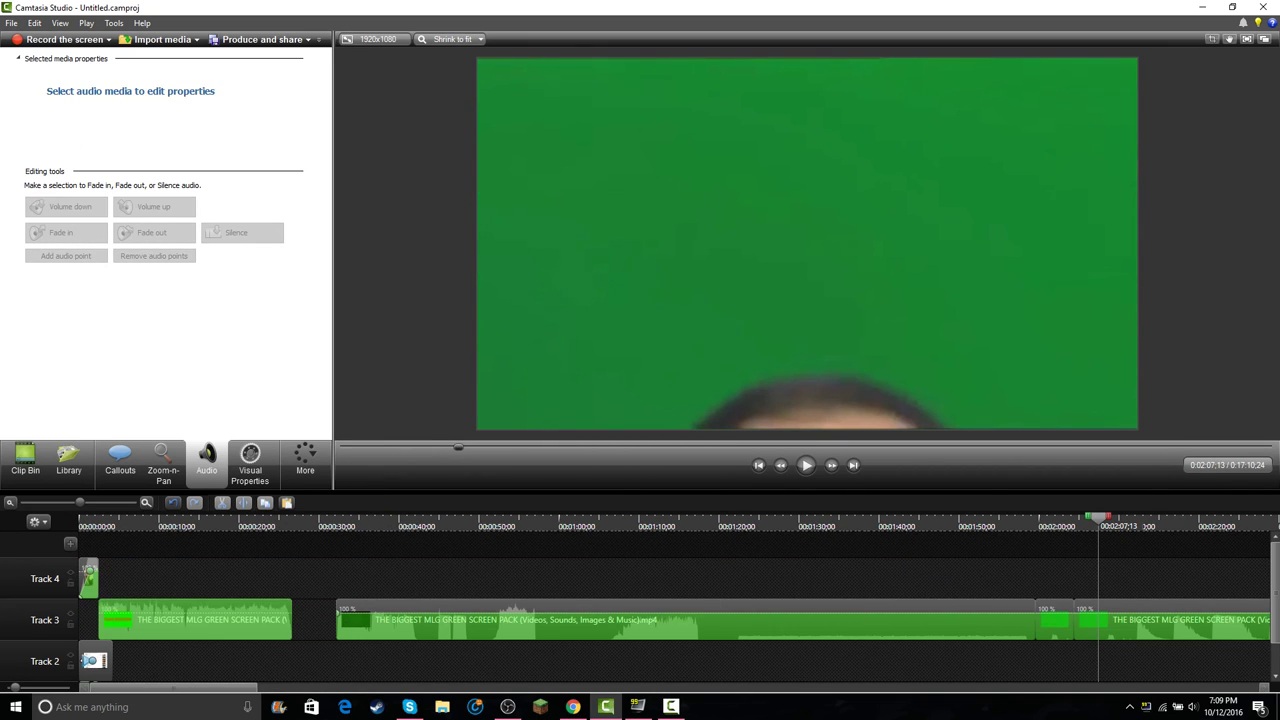
key(ctrl+z)
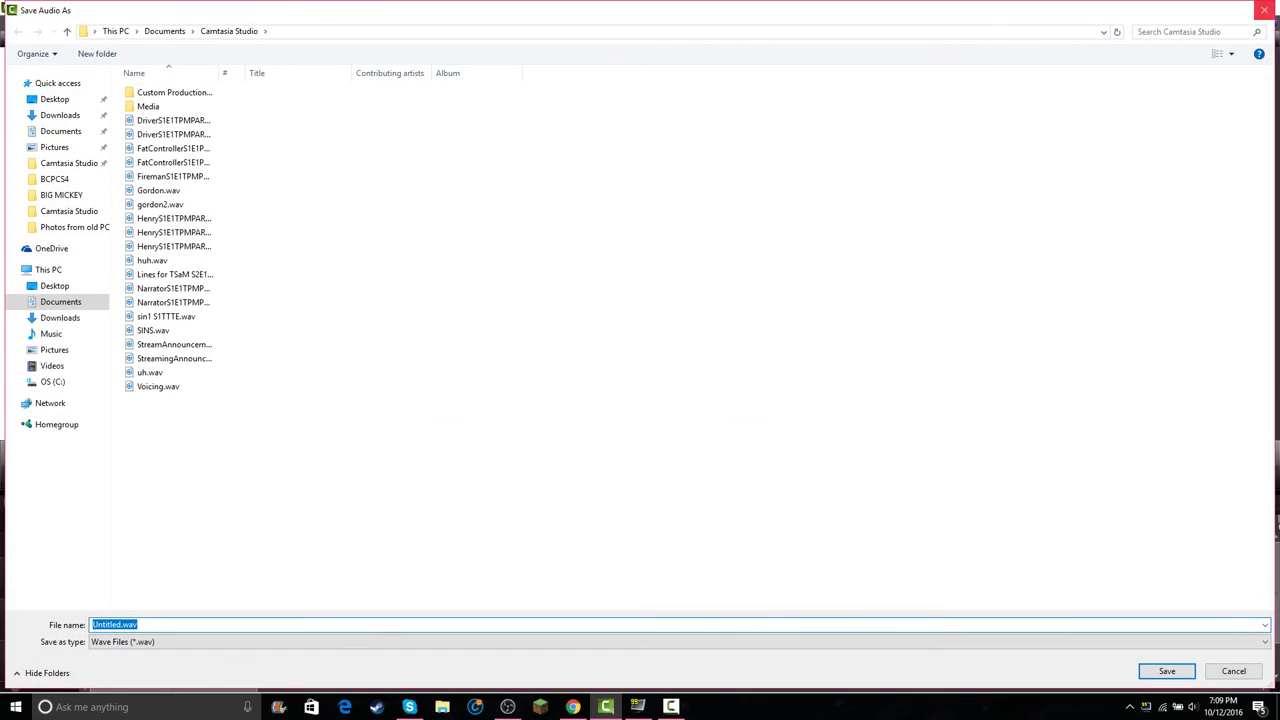
key(Escape)
- Split the second Bangarang piece at 0:00:04;07, where the comment screenshot ends, and delete the remainder
drag(80, 503, 130, 503)
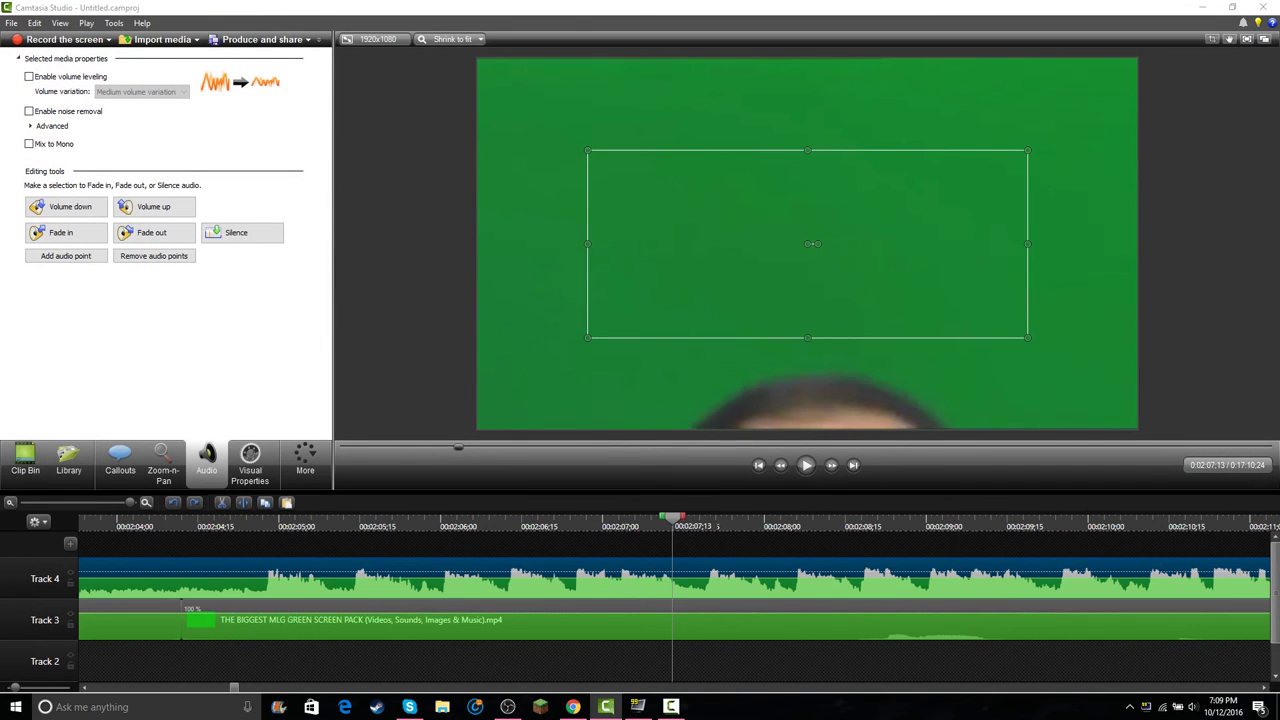
drag(234, 688, 119, 688)
scroll(675, 590, left, 5)
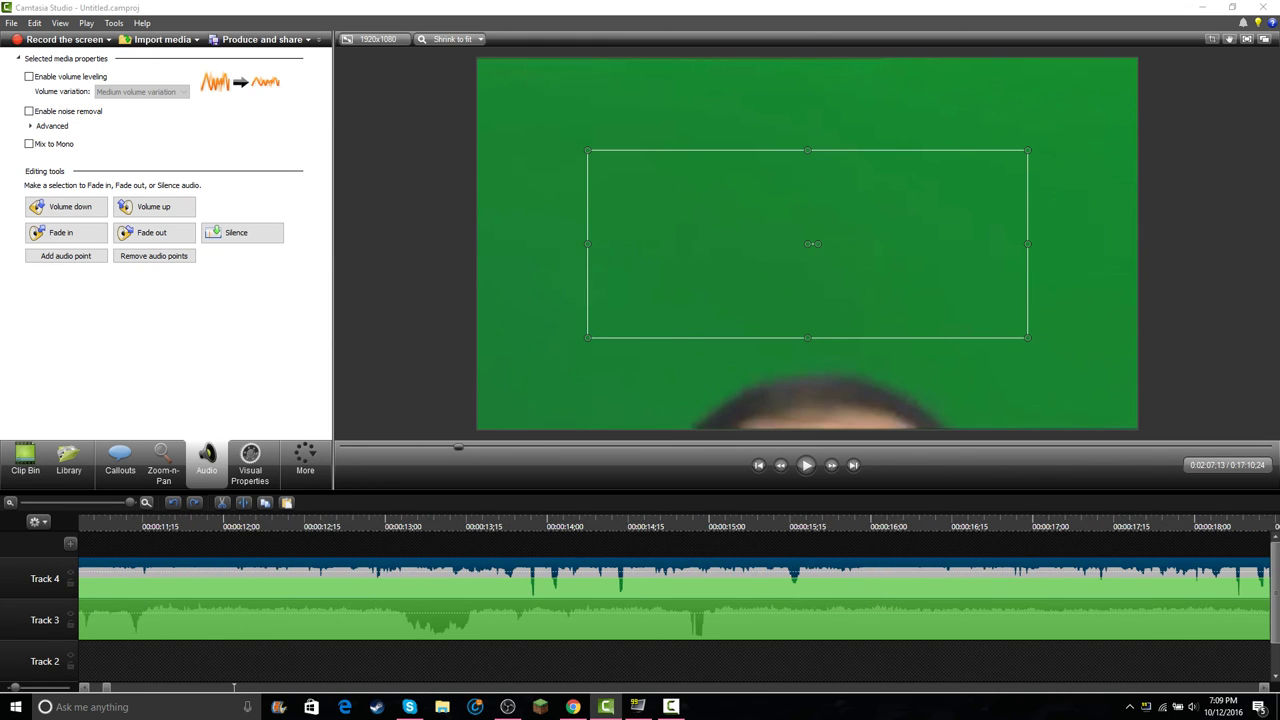
drag(107, 688, 94, 688)
click(280, 620)
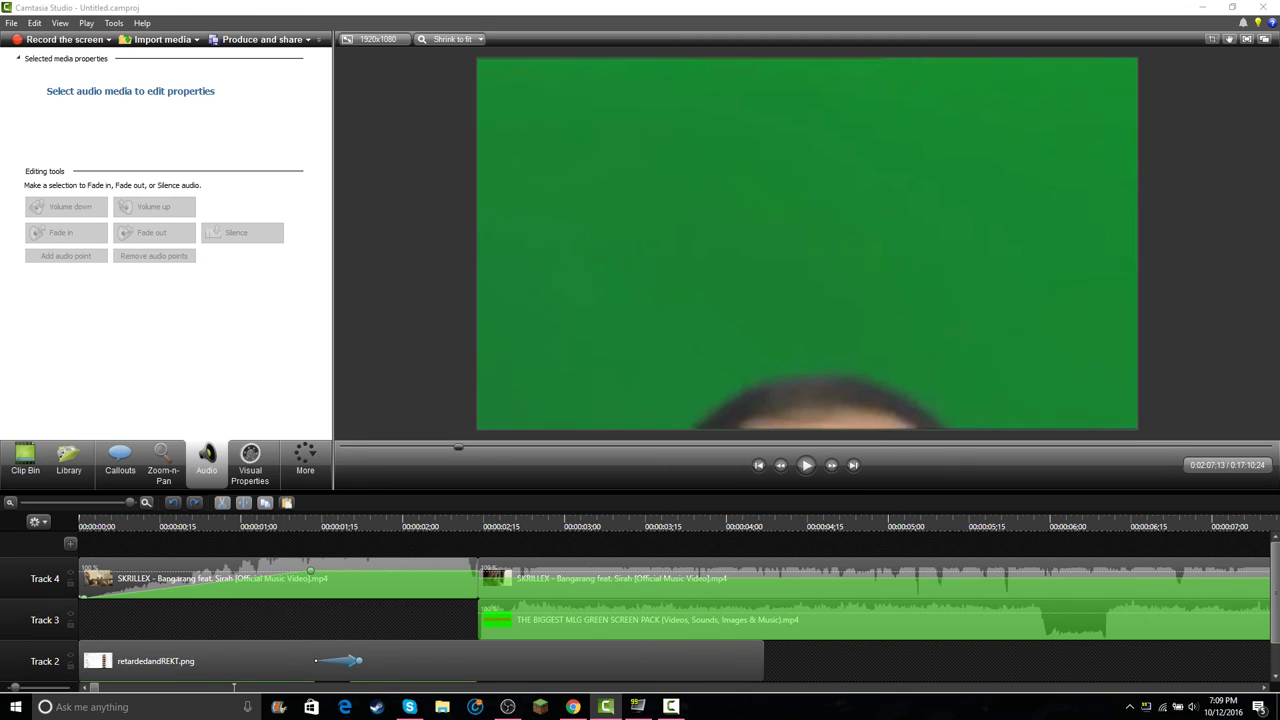
drag(796, 518, 780, 518)
click(776, 580)
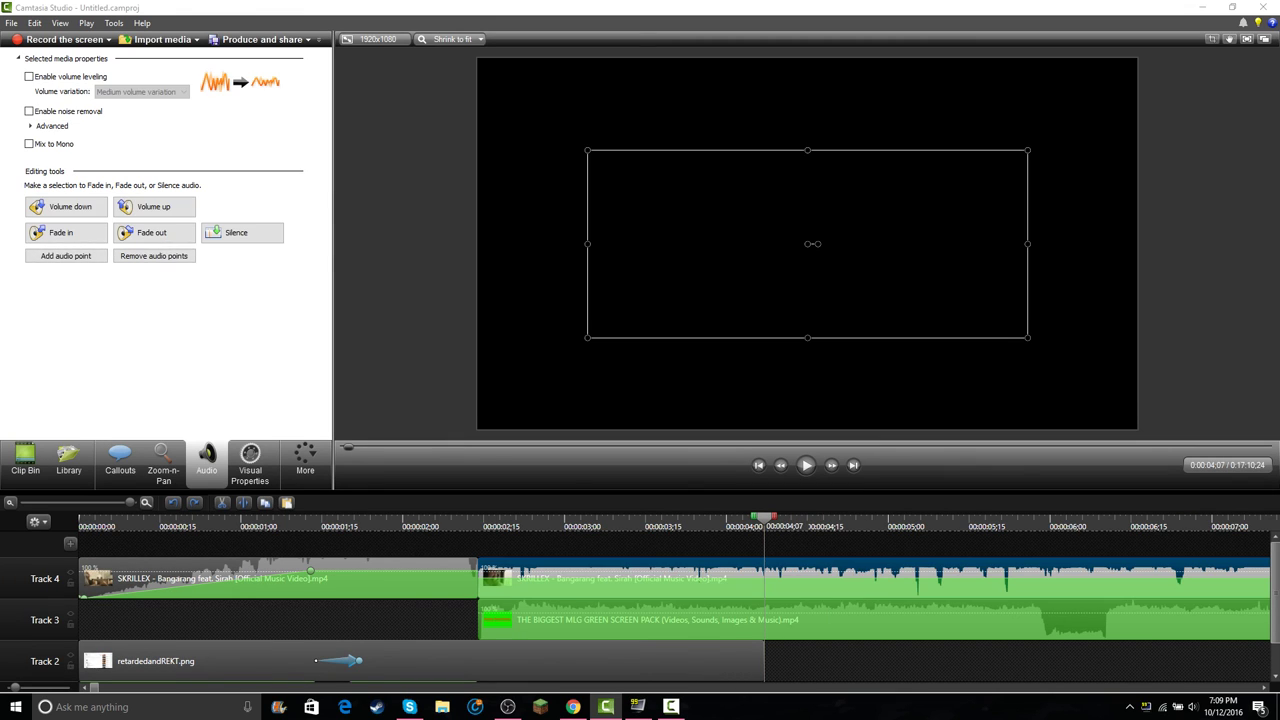
key(s)
click(840, 580)
key(Delete)
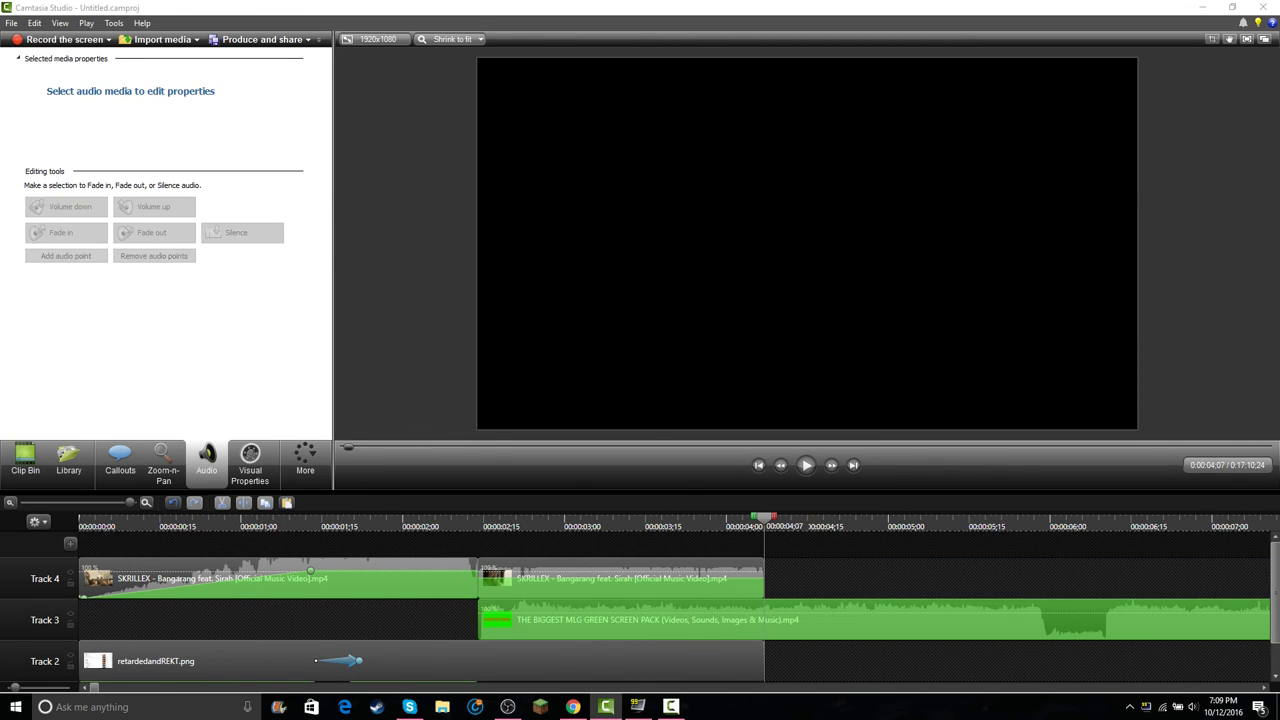
- Play back the sequence across the trimmed end of the Bangarang audio
click(330, 580)
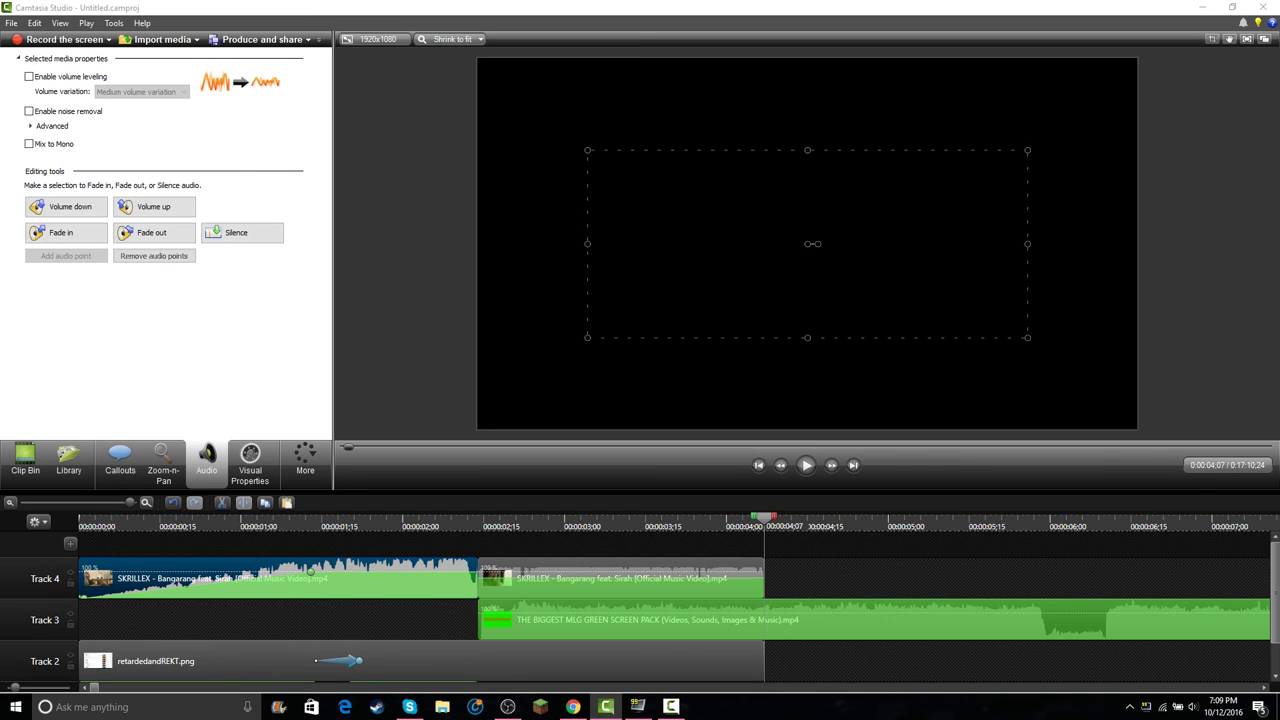
key(space)
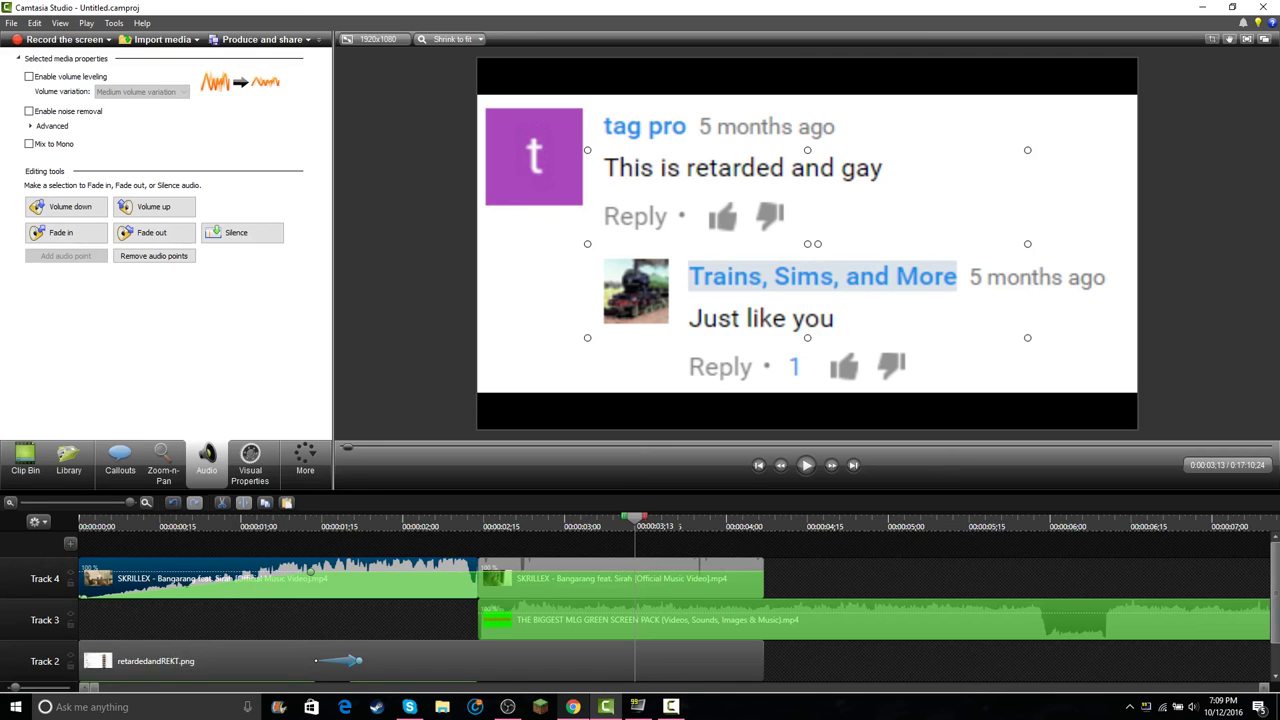
scroll(141, 660, down, 3)
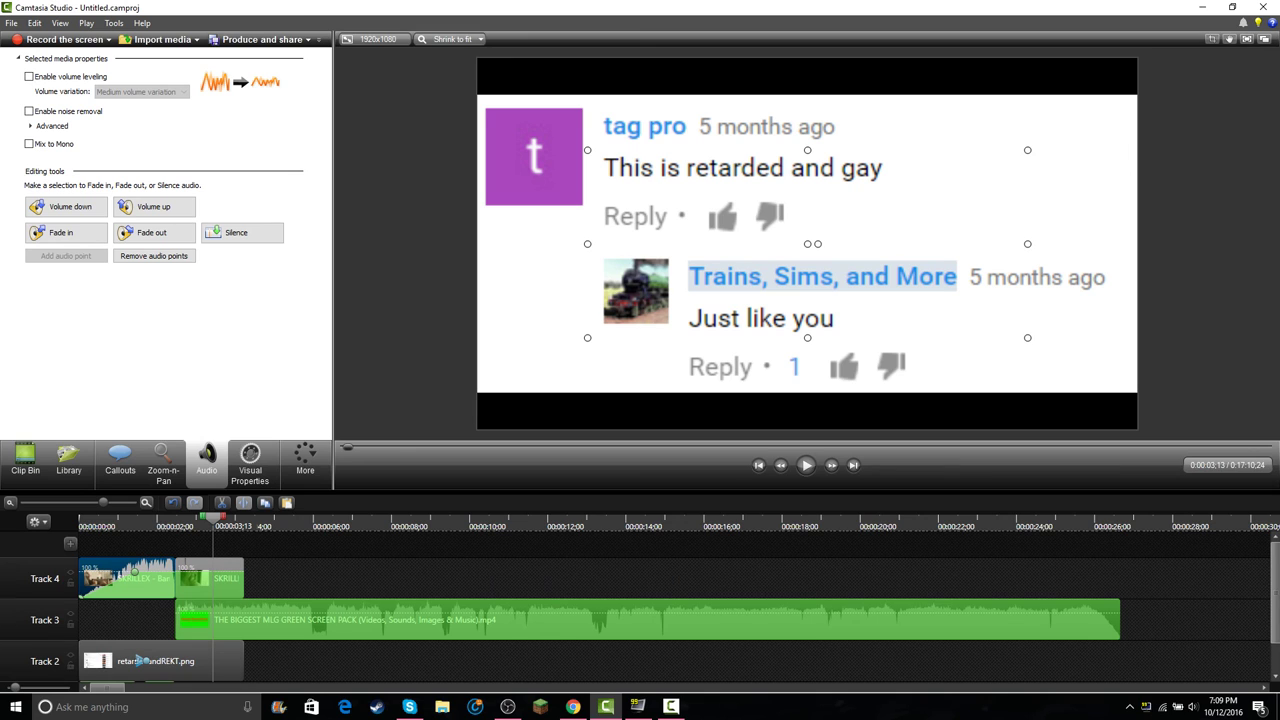
scroll(141, 660, down, 3)
key(space)
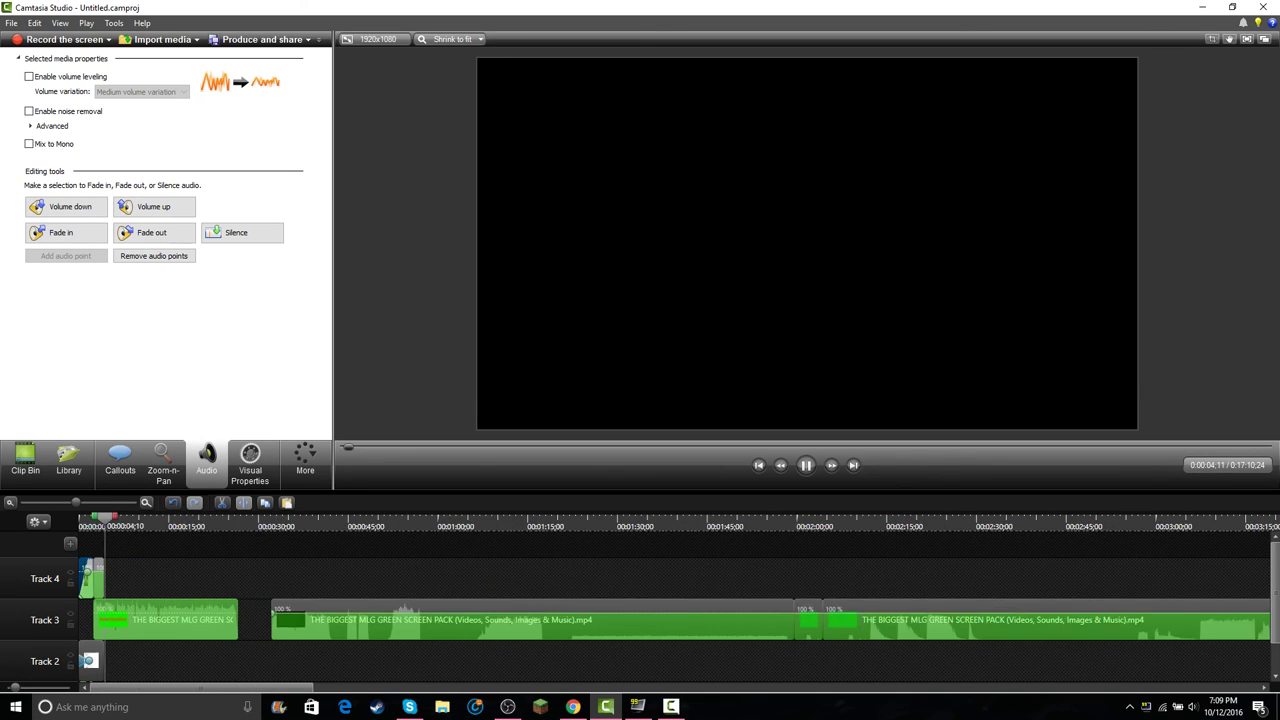
scroll(141, 660, up, 1)
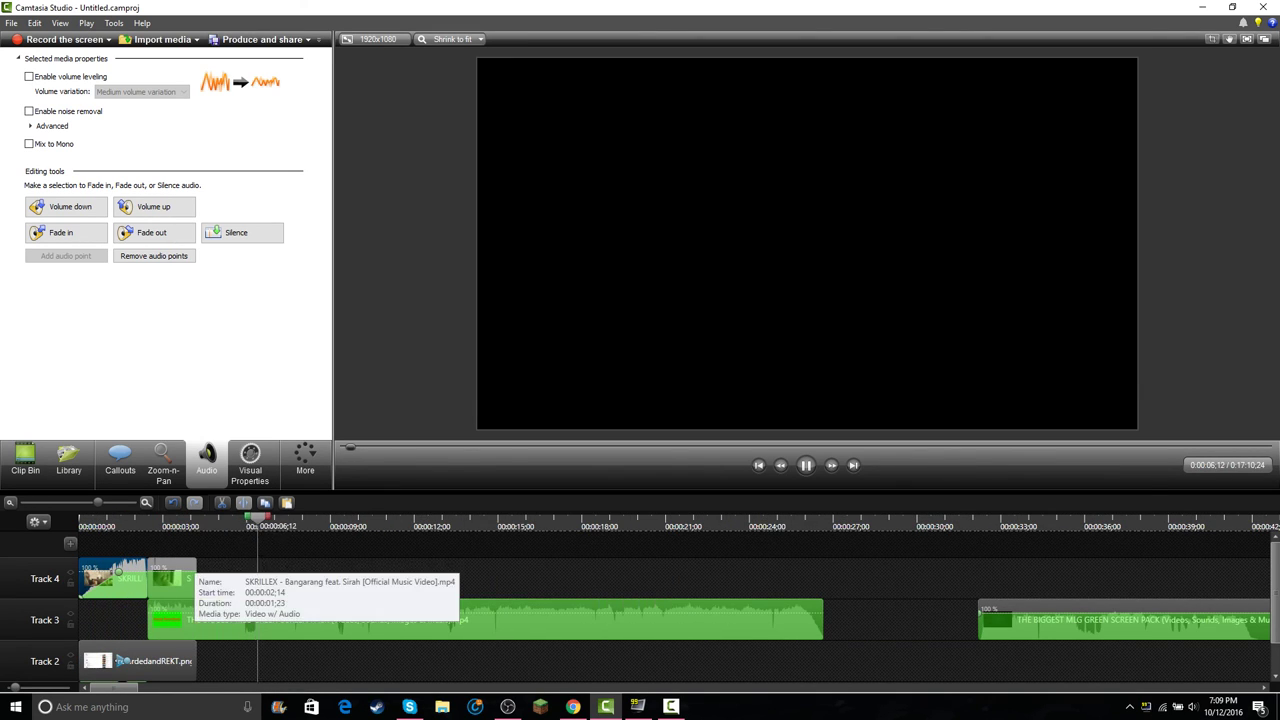
- Extend the second Bangarang piece and the comment screenshot to end at about 9.2 seconds, and replay from near the beginning
drag(196, 578, 285, 580)
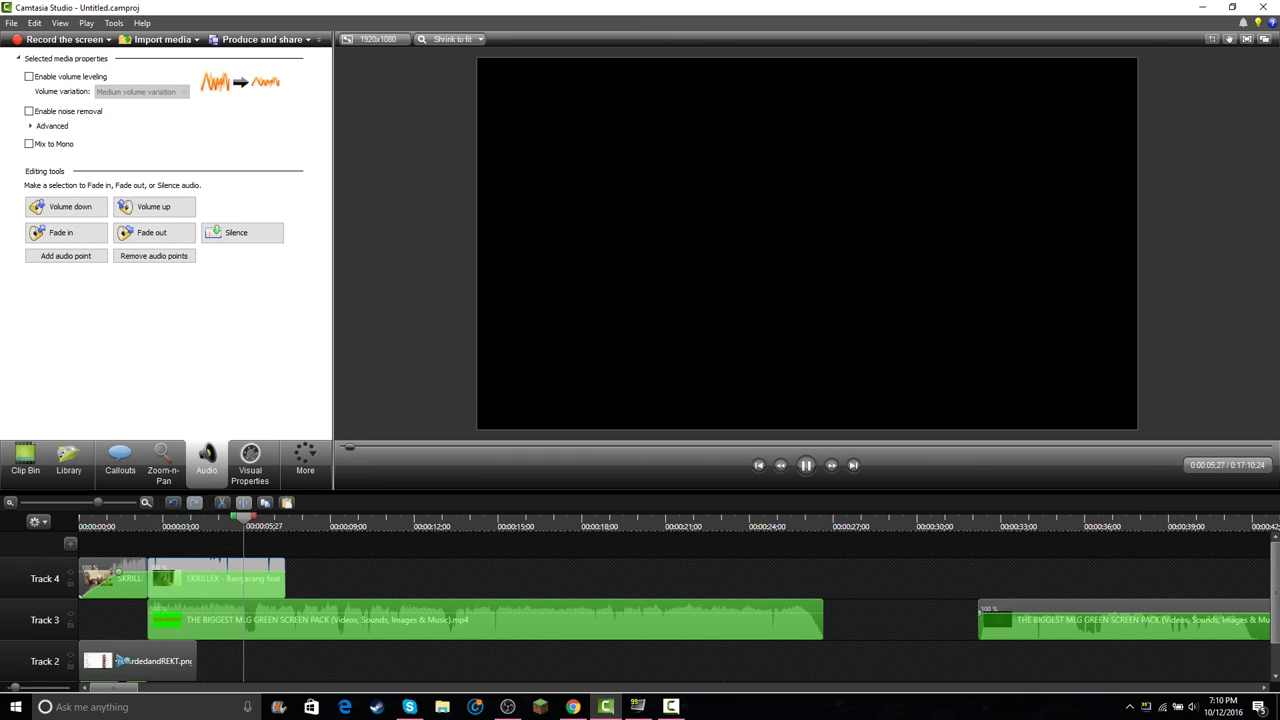
drag(196, 660, 338, 662)
key(space)
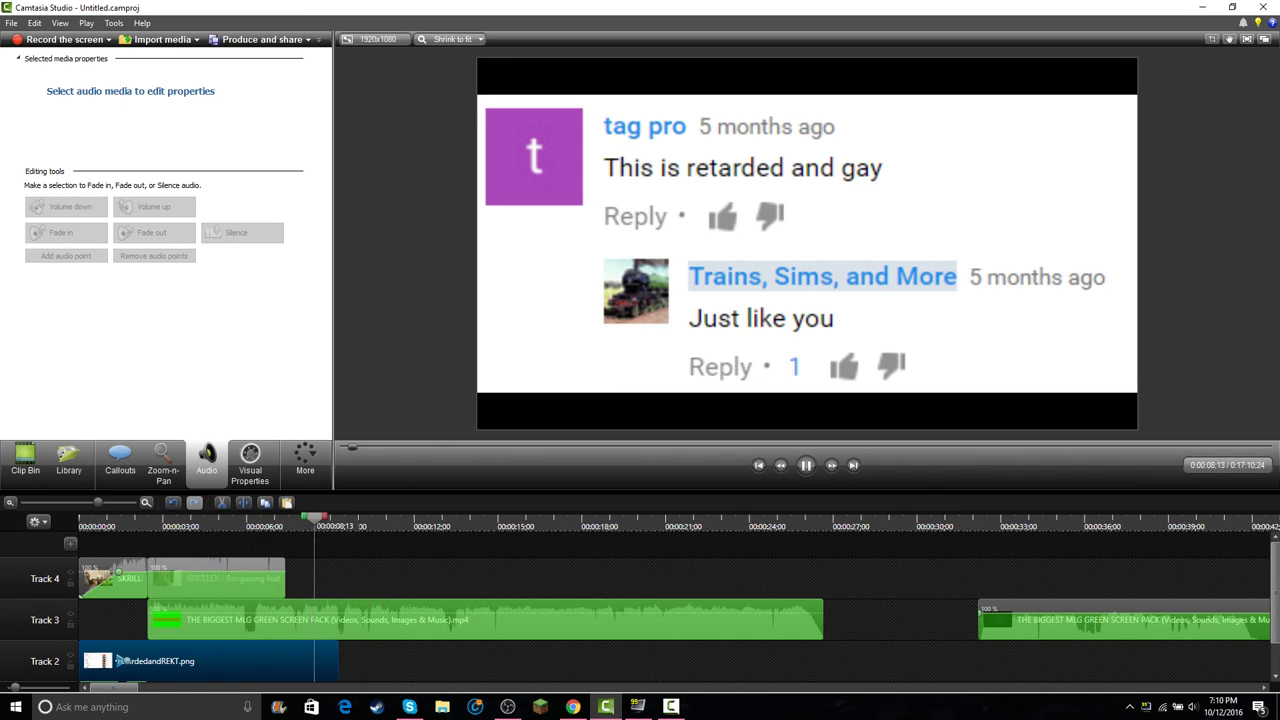
drag(285, 580, 338, 580)
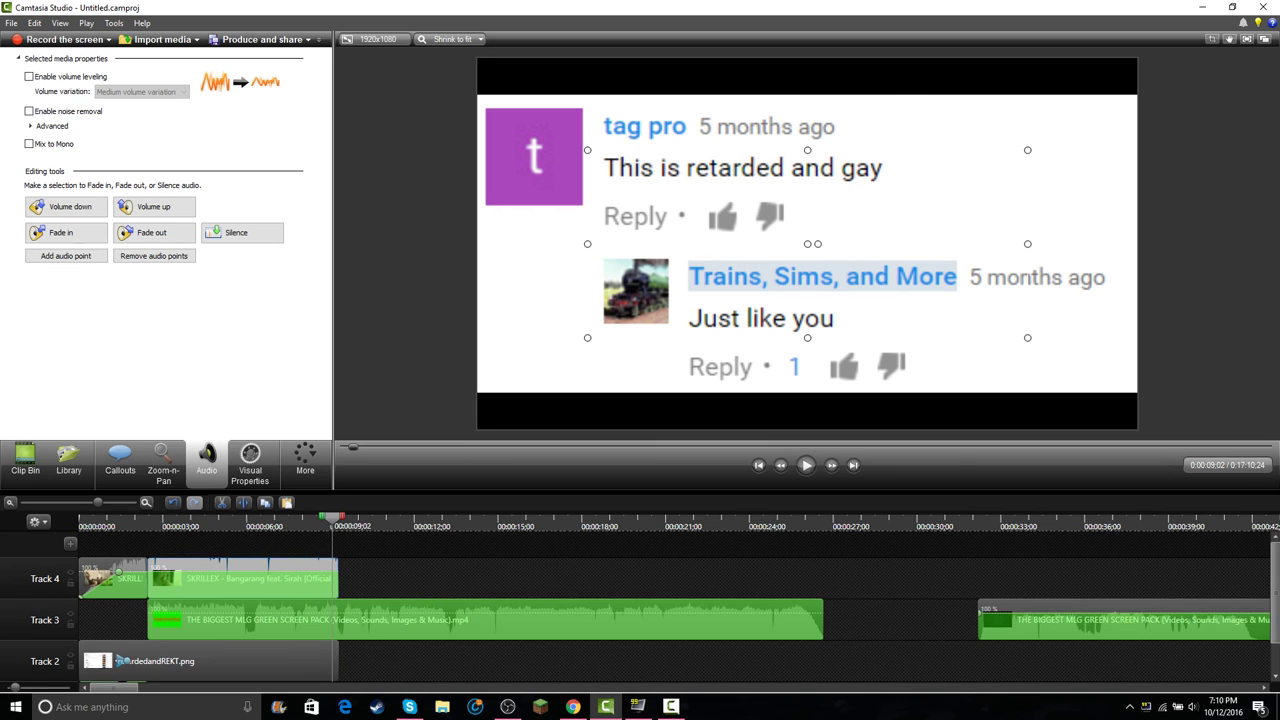
drag(332, 518, 102, 518)
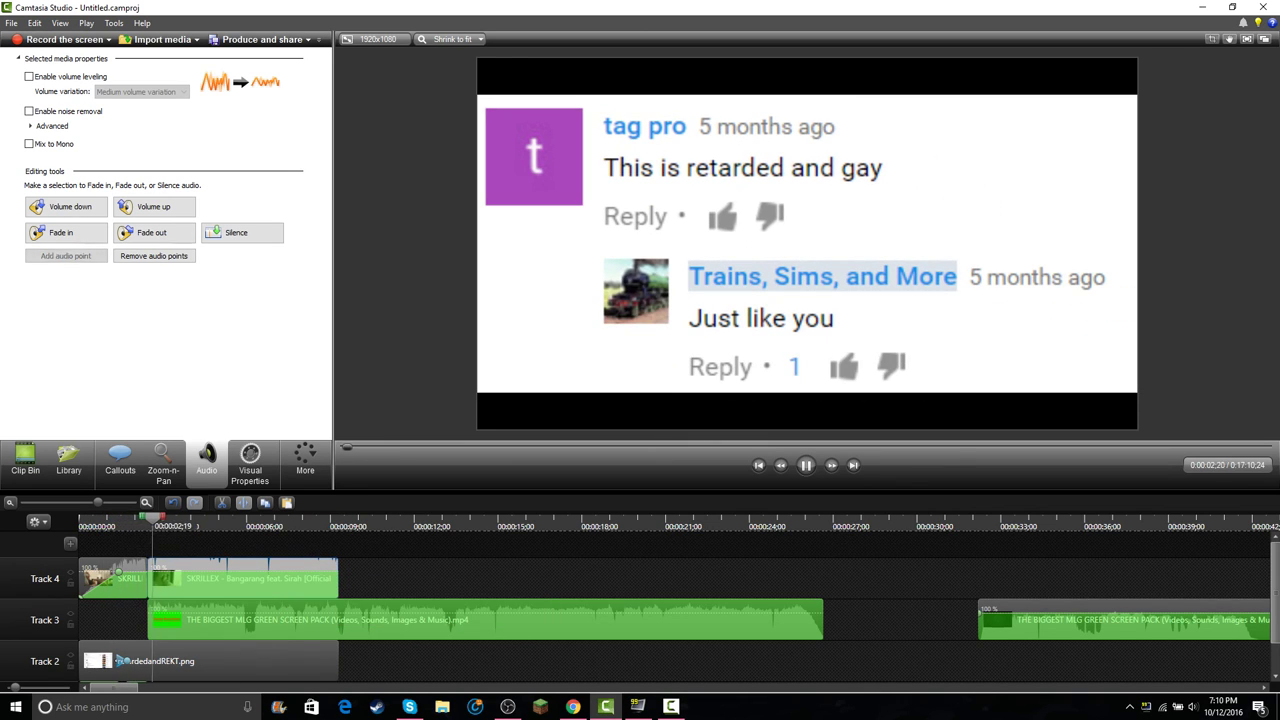
key(space)
- Find the sniper rifle footage in the green screen pack on Track 3, around 0:03:51
drag(97, 502, 65, 502)
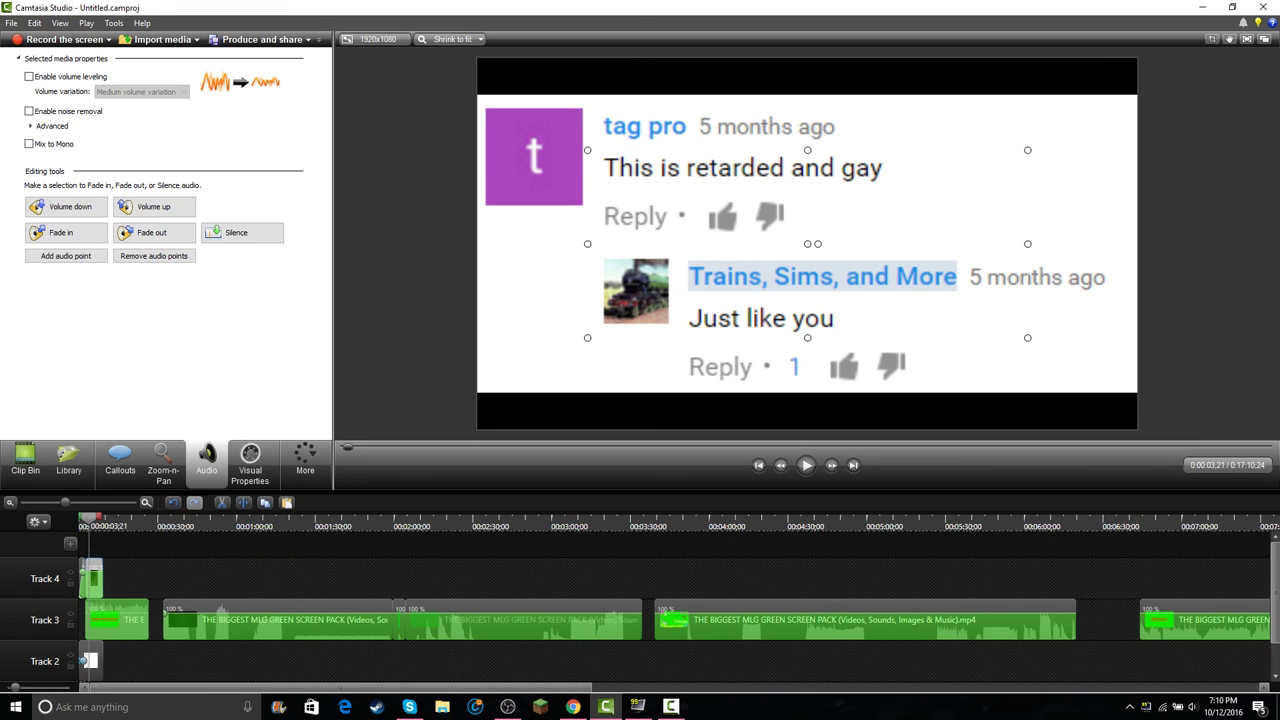
drag(200, 688, 284, 688)
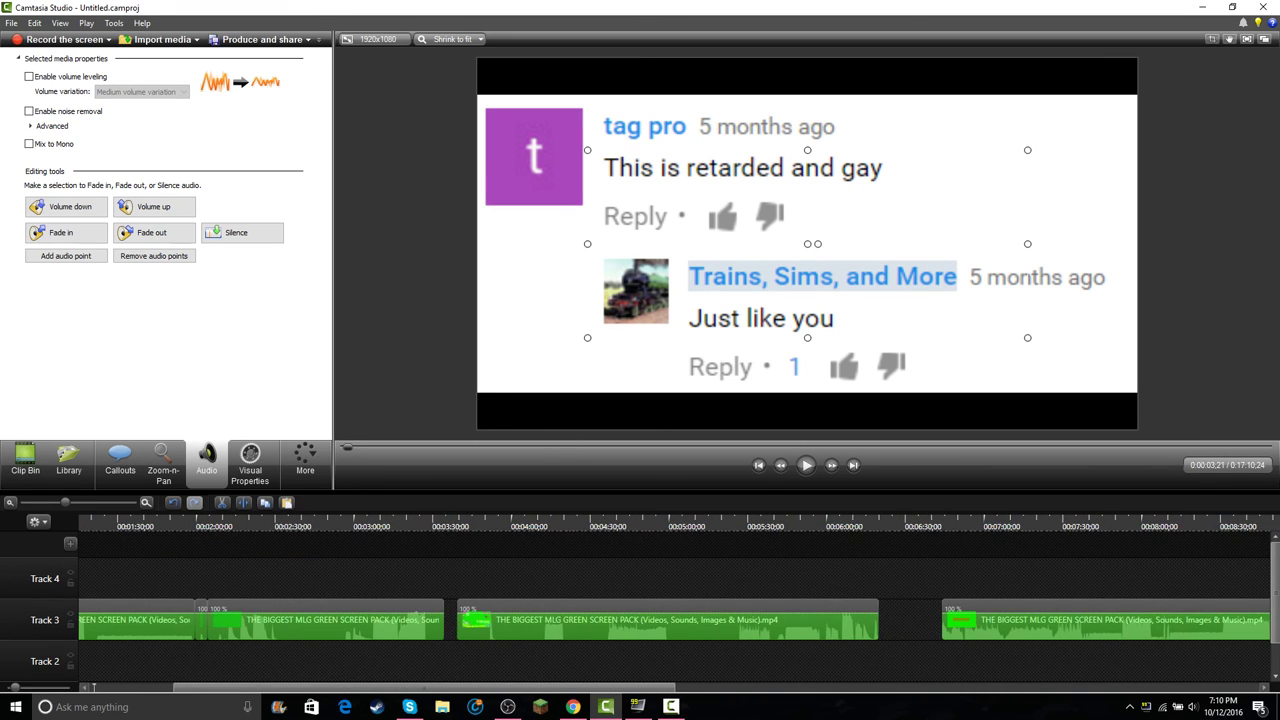
mouse_move(490, 520)
mouse_down()
mouse_move(566, 518)
mouse_move(489, 518)
mouse_up()
key(space)
scroll(528, 612, up, 7)
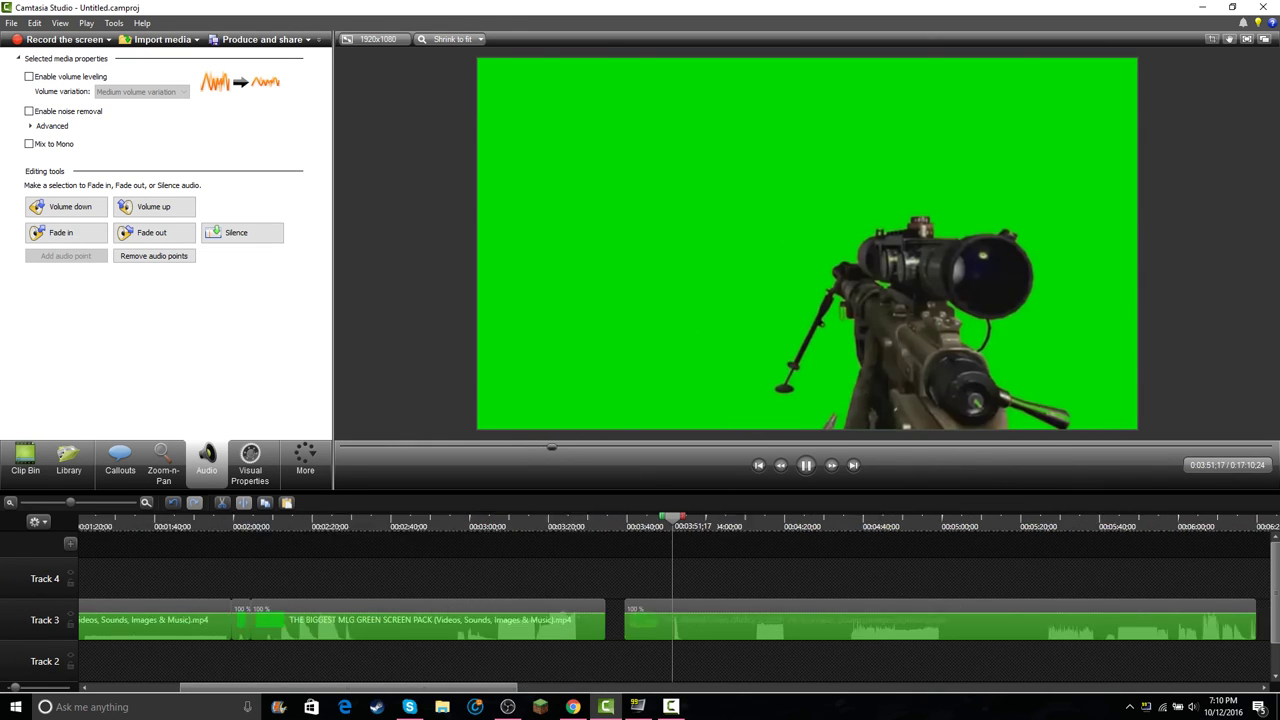
key(space)
drag(711, 518, 685, 518)
click(690, 620)
click(244, 502)
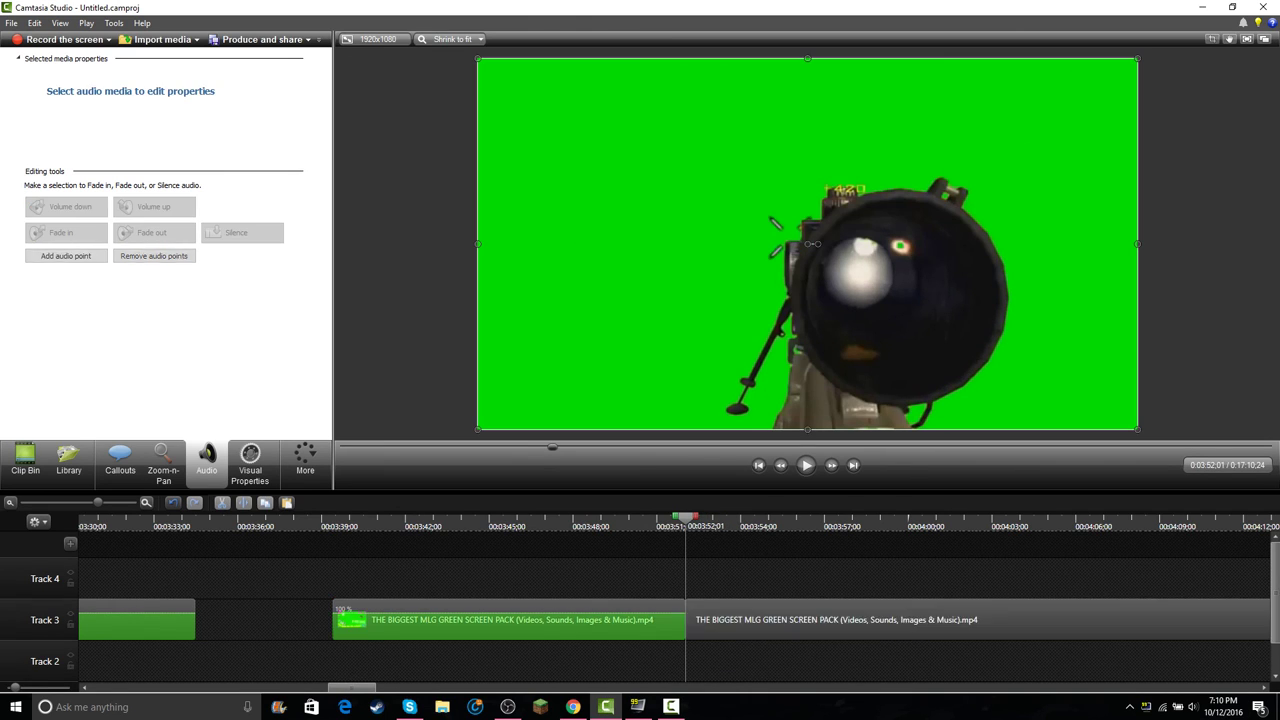
key(ctrl+z)
- Split the green screen pack clip at 0:03:51;16, where the sniper rifle footage begins, and delete the piece before it
drag(685, 518, 672, 518)
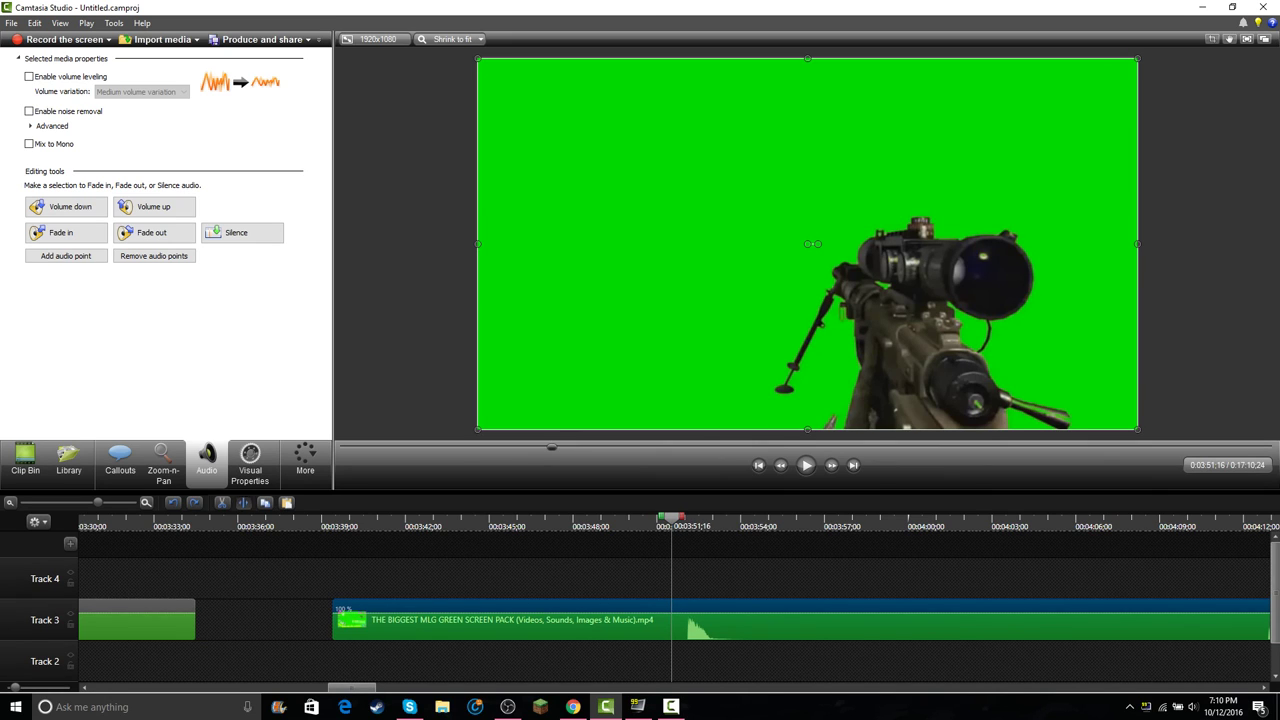
key(s)
click(448, 609)
key(Delete)
- Split the green screen pack clip at 0:03:54;02, just before the sniper rifle footage changes to the man eating
key(space)
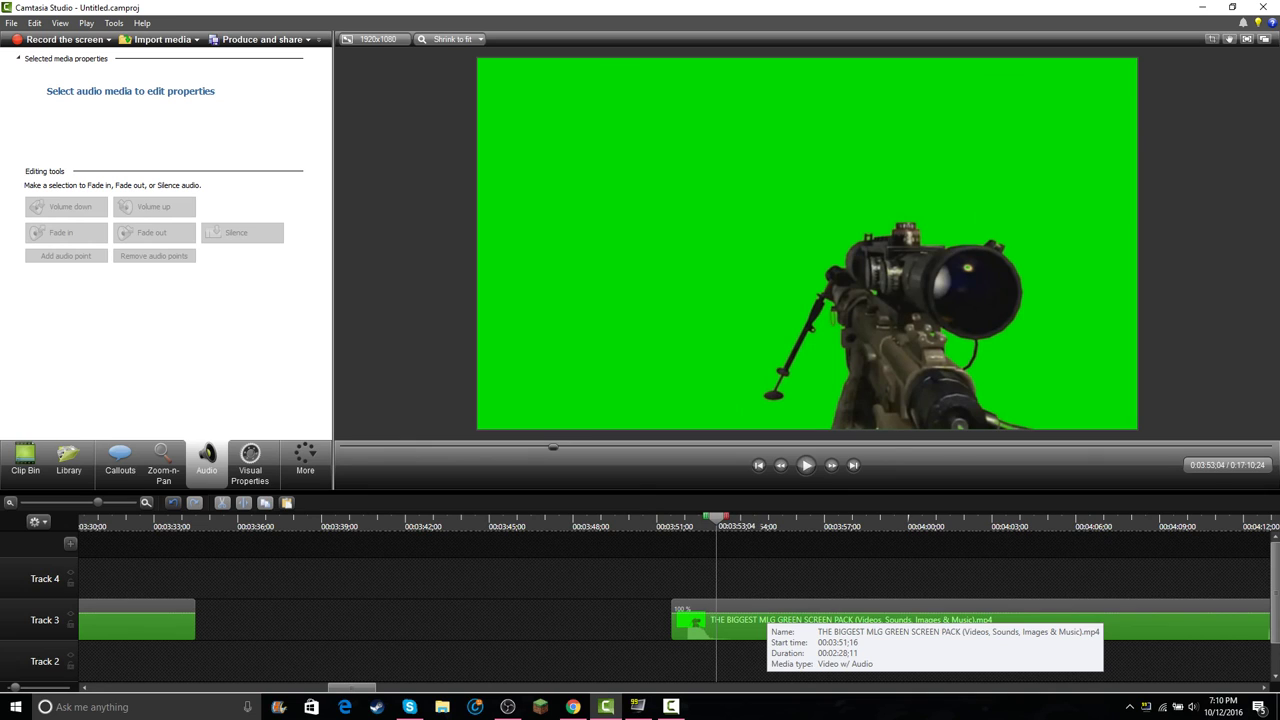
key(space)
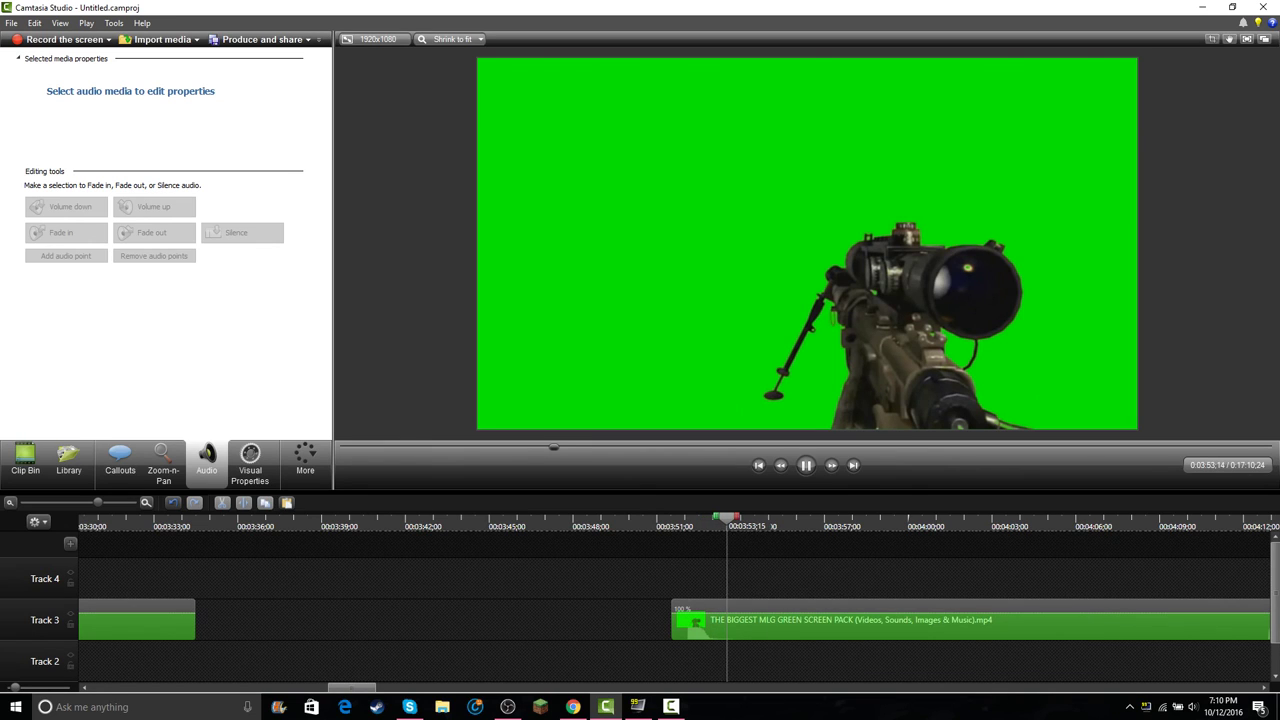
key(space)
key(space)
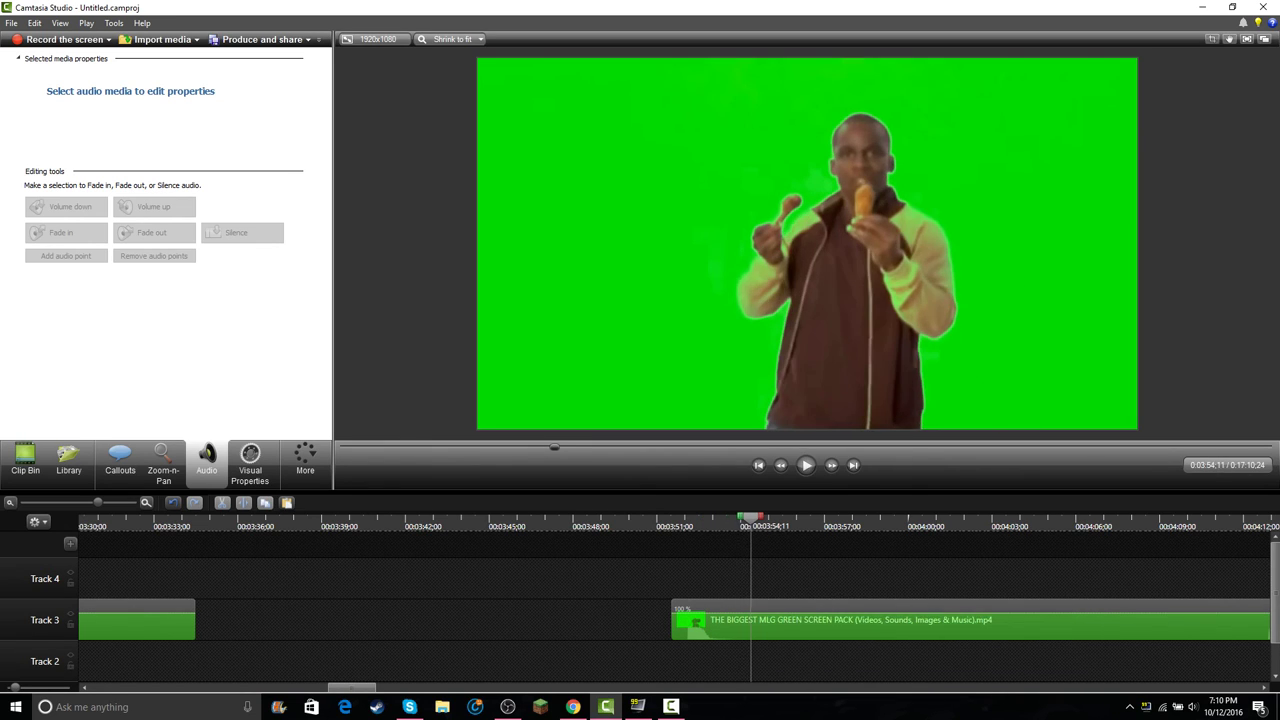
key(ctrl+Left)
key(ctrl+Left)
key(ctrl+Left)
key(ctrl+Left)
key(ctrl+Left)
key(ctrl+Left)
key(ctrl+Left)
key(ctrl+Left)
key(ctrl+Left)
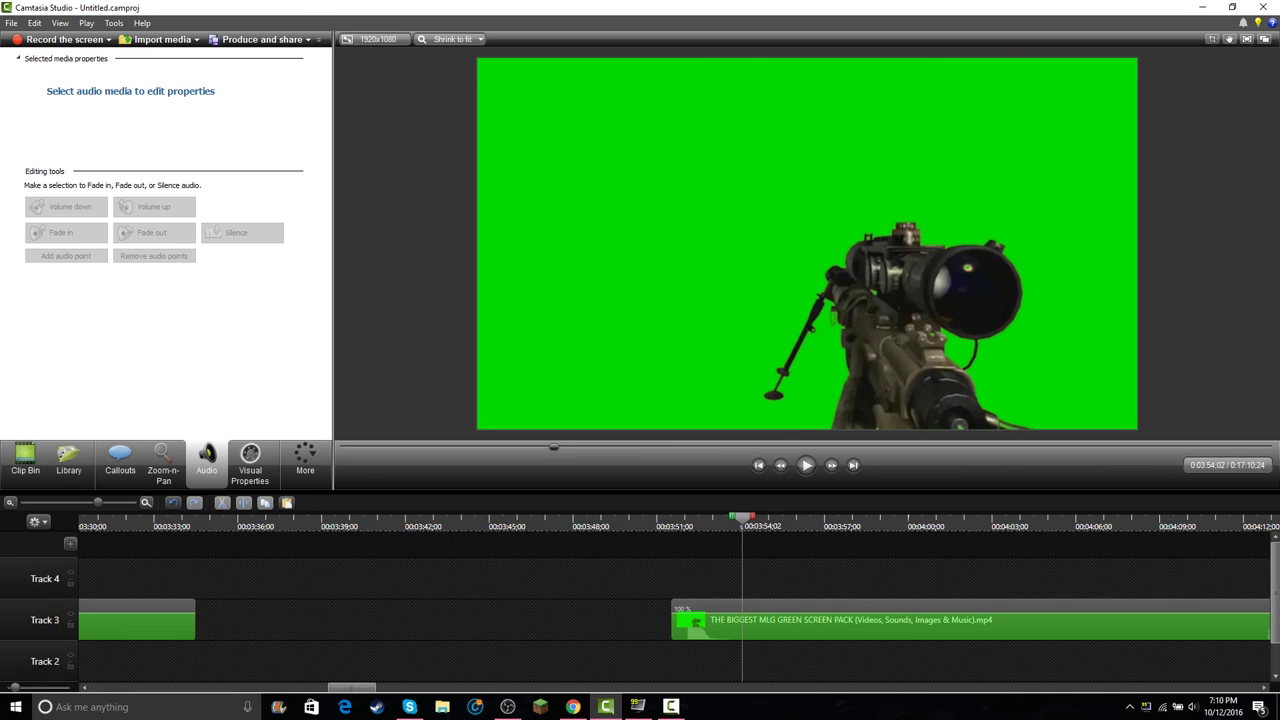
click(850, 621)
key(s)
- Move the sniper rifle clip onto a new Track 5 so that it starts at 0:00:02;14
key(space)
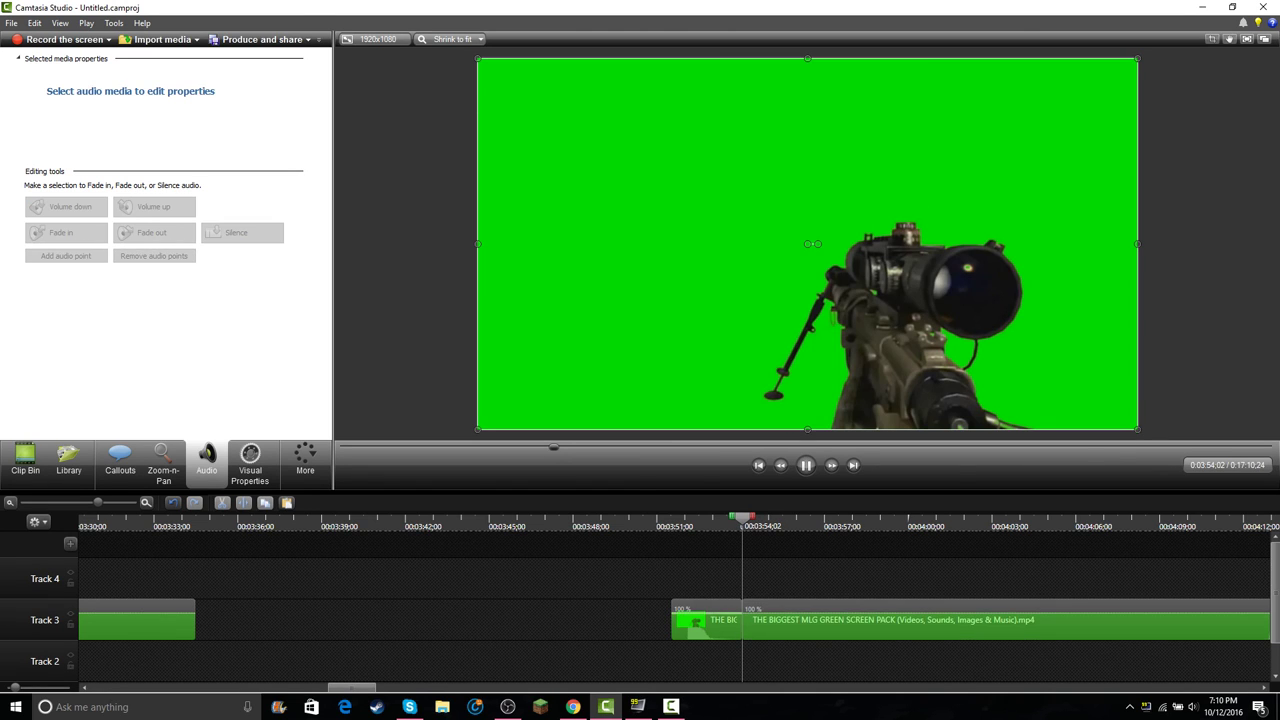
scroll(707, 616, down, 6)
key(space)
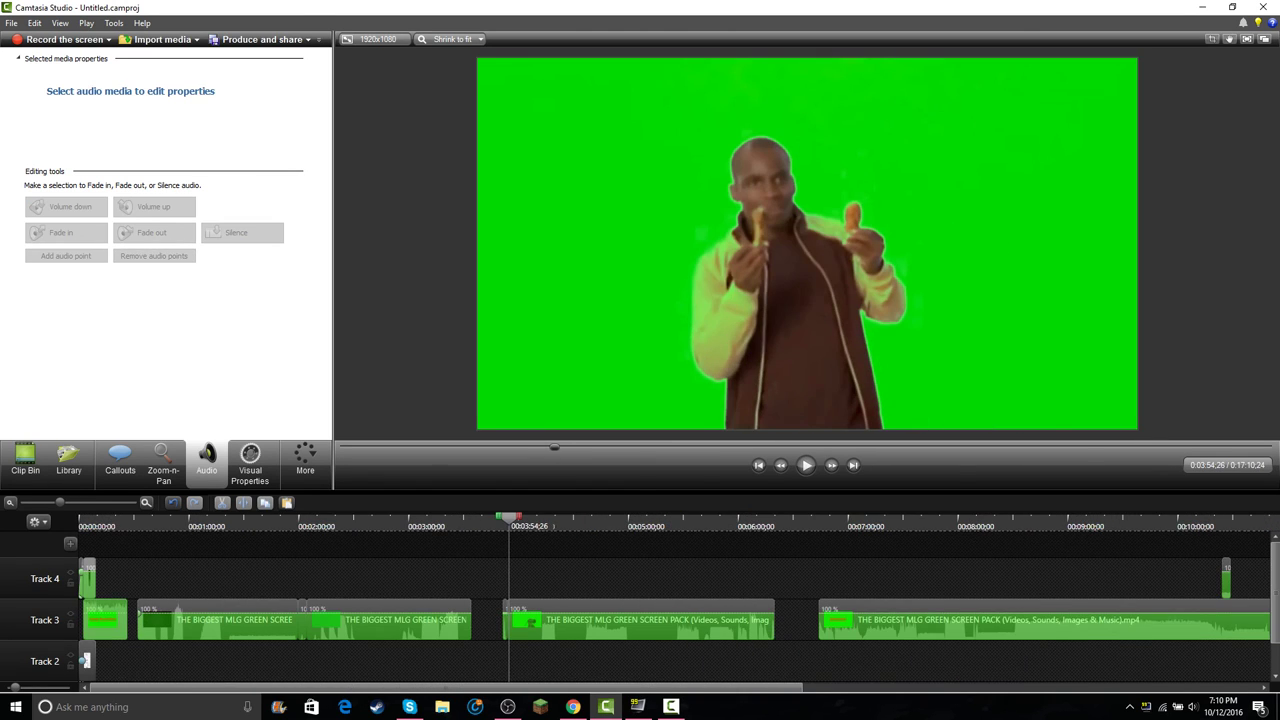
click(508, 625)
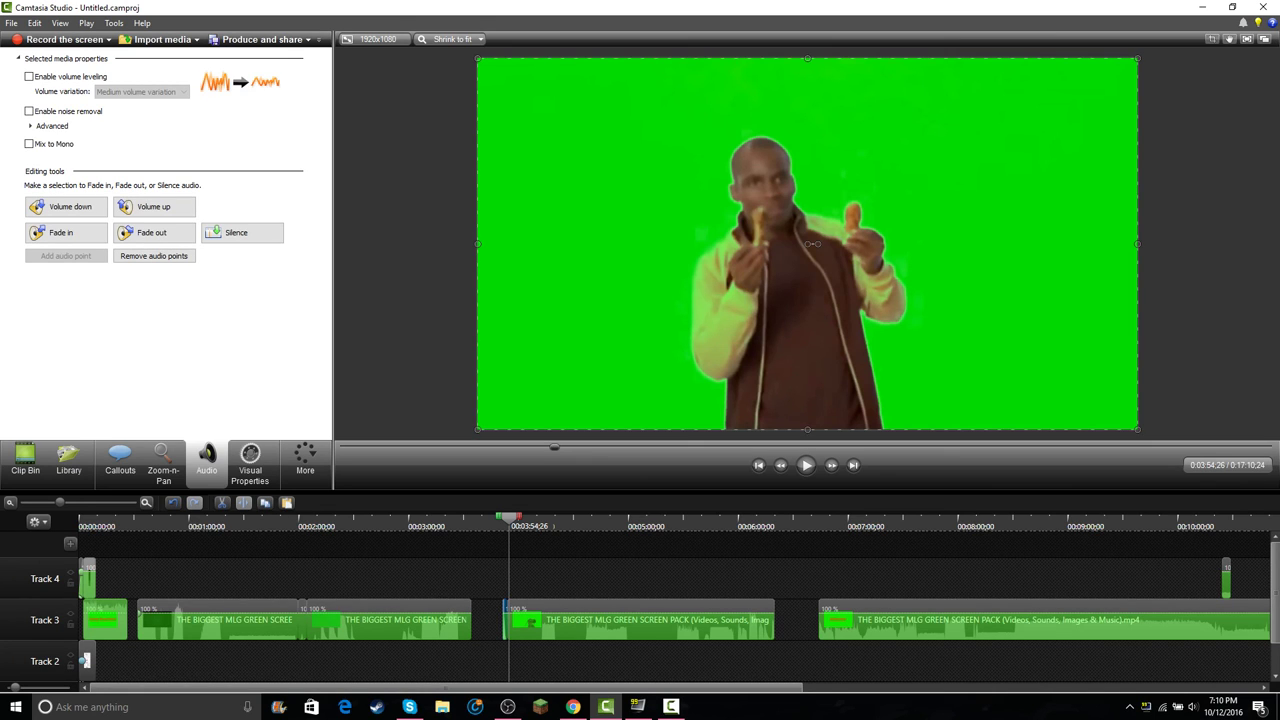
scroll(672, 620, up, 3)
drag(644, 621, 331, 553)
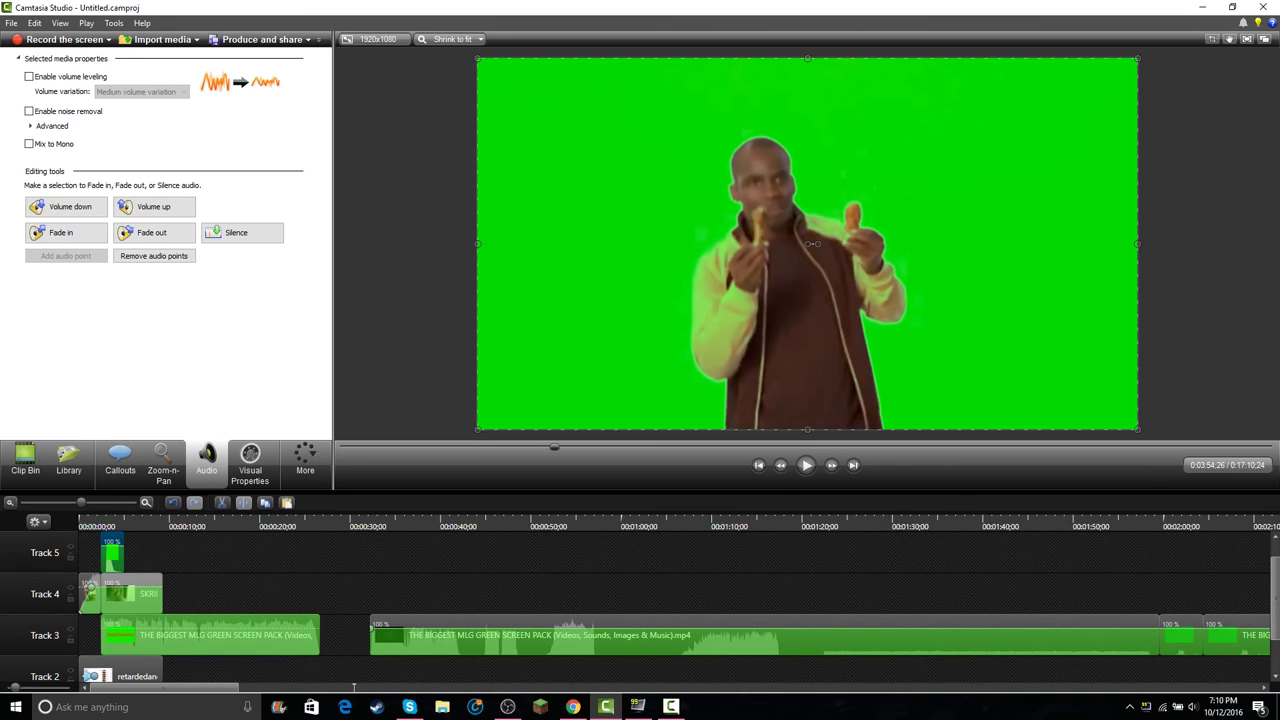
scroll(414, 548, up, 7)
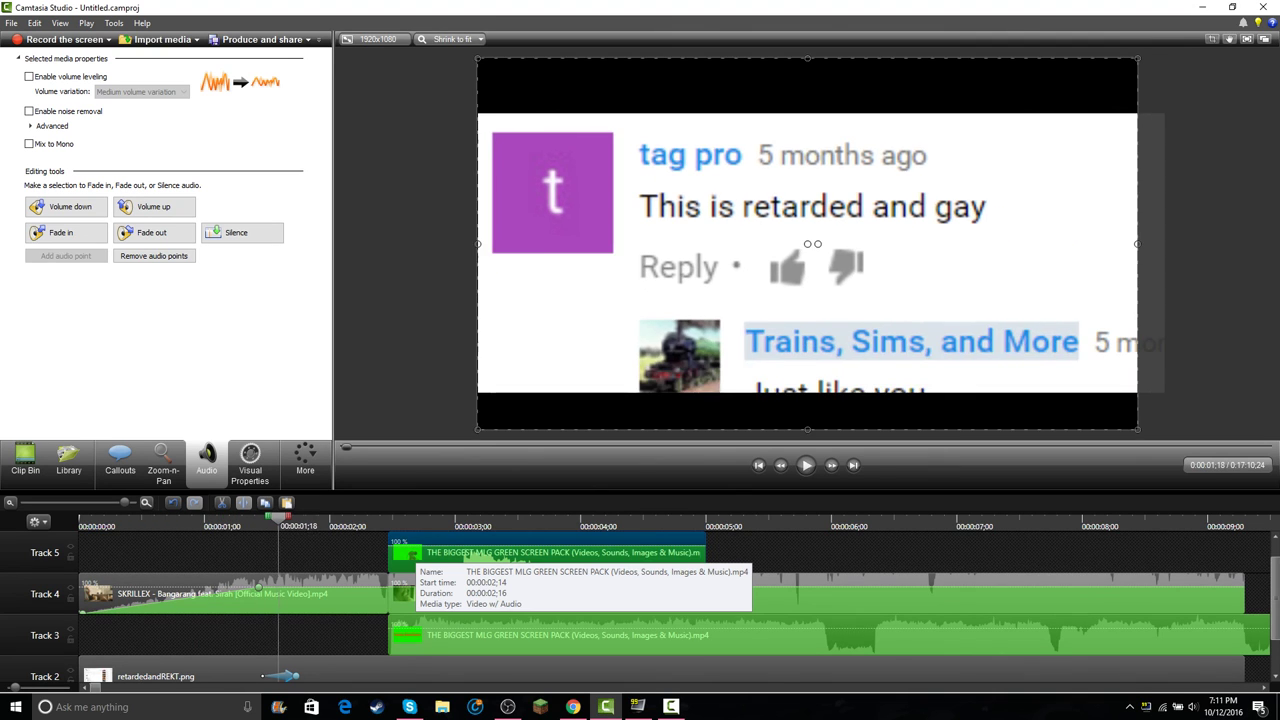
- Move the sniper rifle clip on Track 5 earlier so that it starts at 0:00:01;26, and preview it
drag(400, 556, 330, 556)
key(space)
key(space)
key(space)
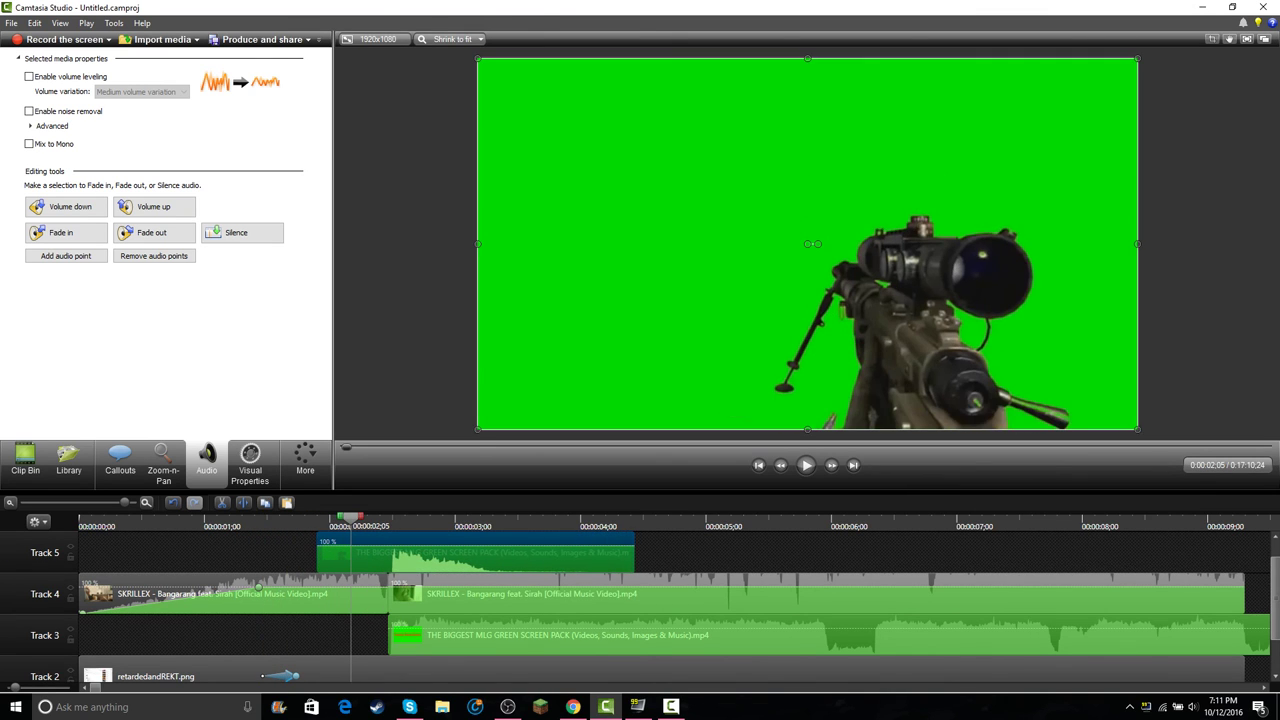
- Remove the sampled green background color from the sniper rifle clip, with tolerance 49, softness 1 and defringe 46
click(250, 462)
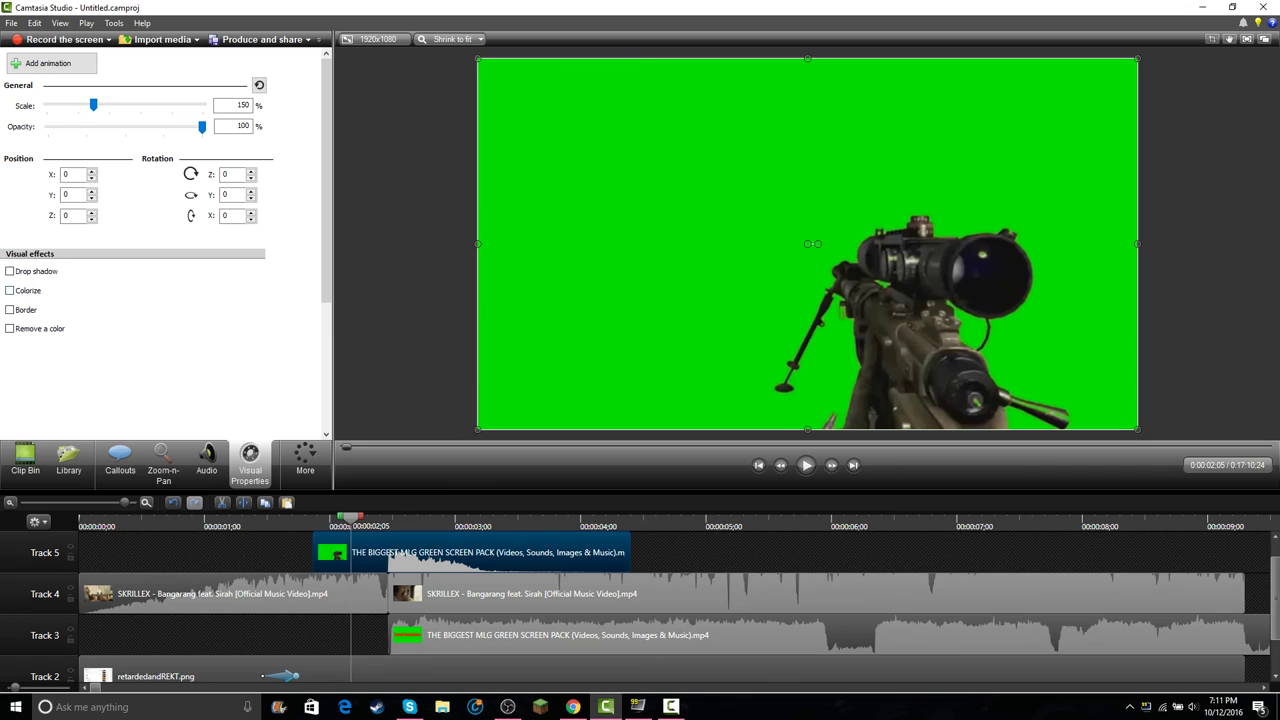
click(10, 328)
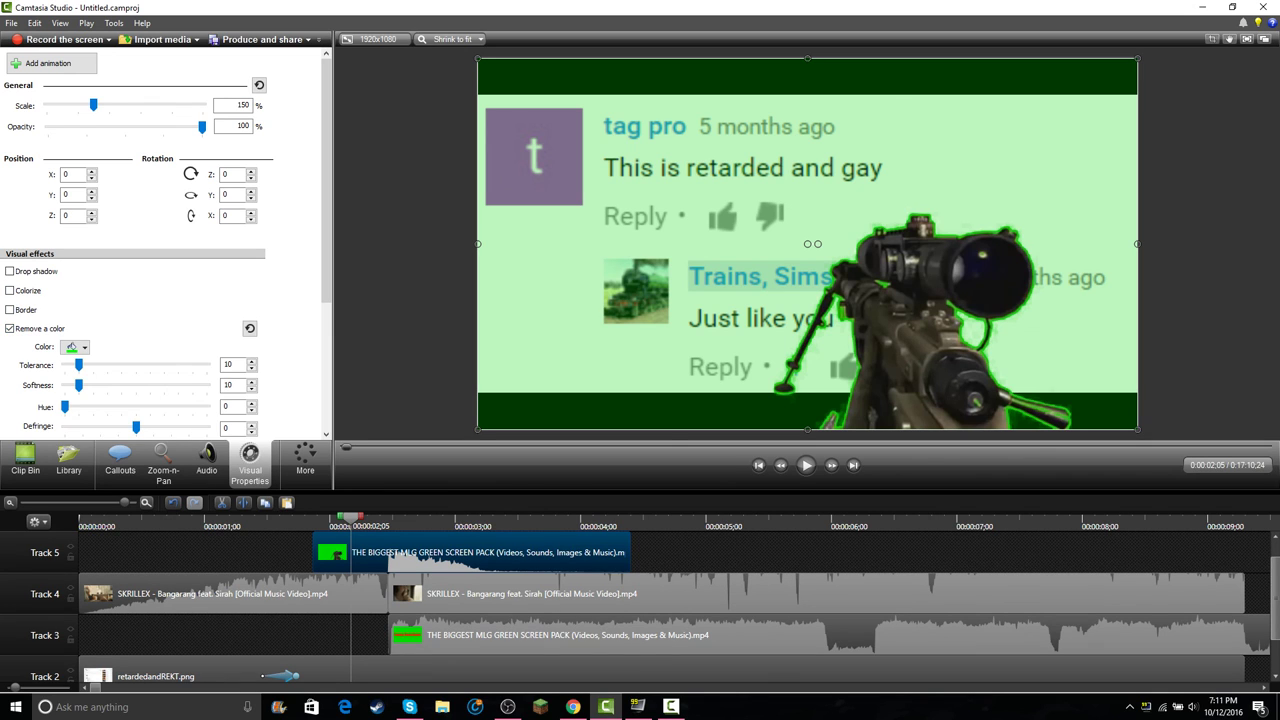
click(76, 347)
click(110, 439)
click(572, 312)
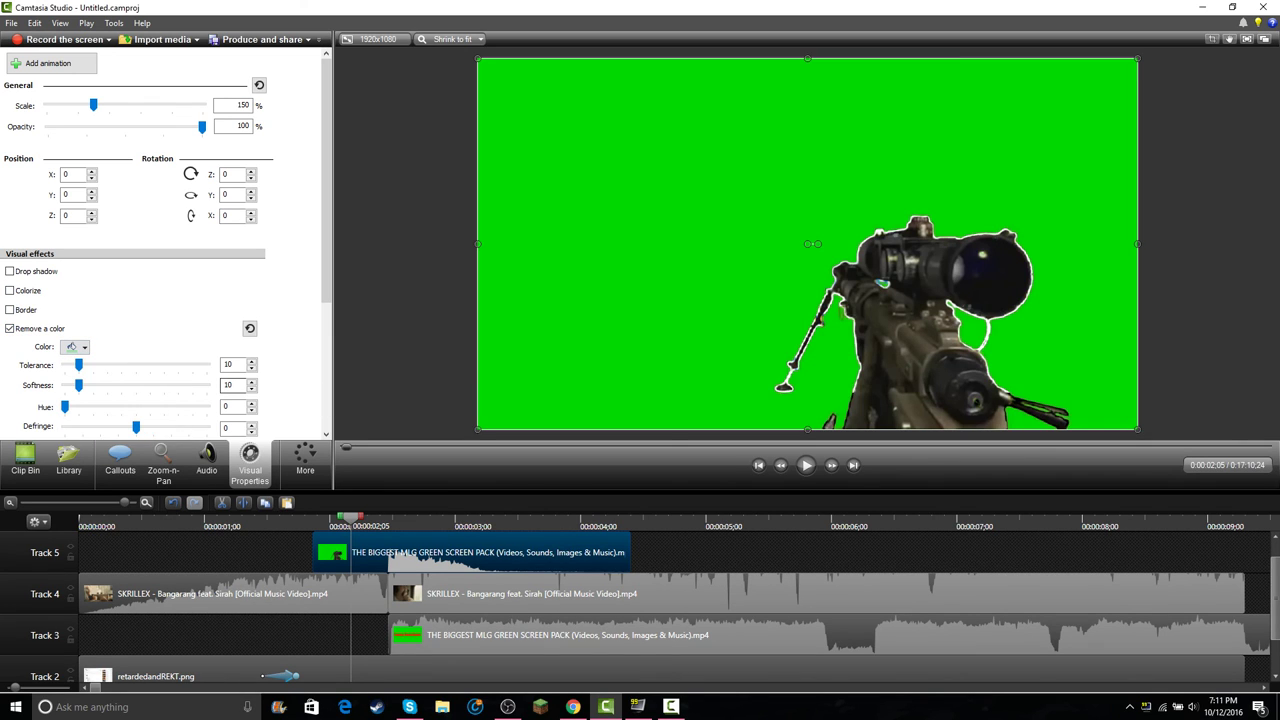
click(72, 347)
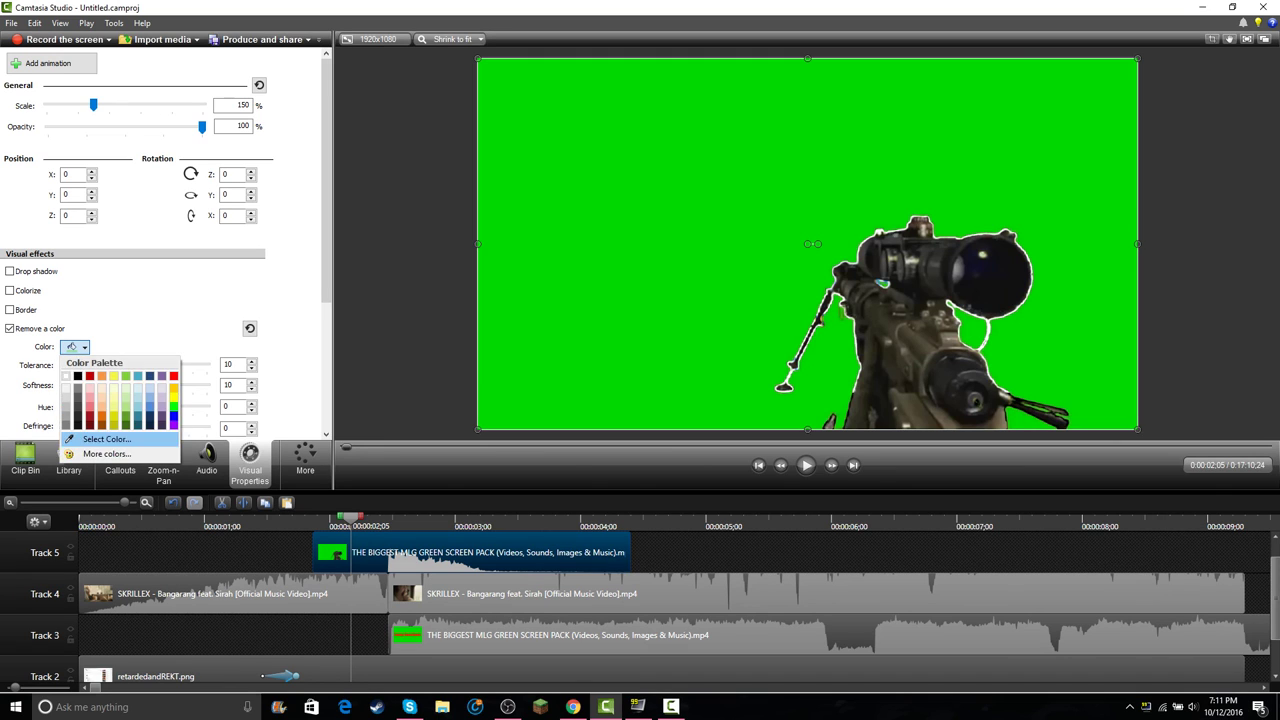
click(107, 439)
click(712, 316)
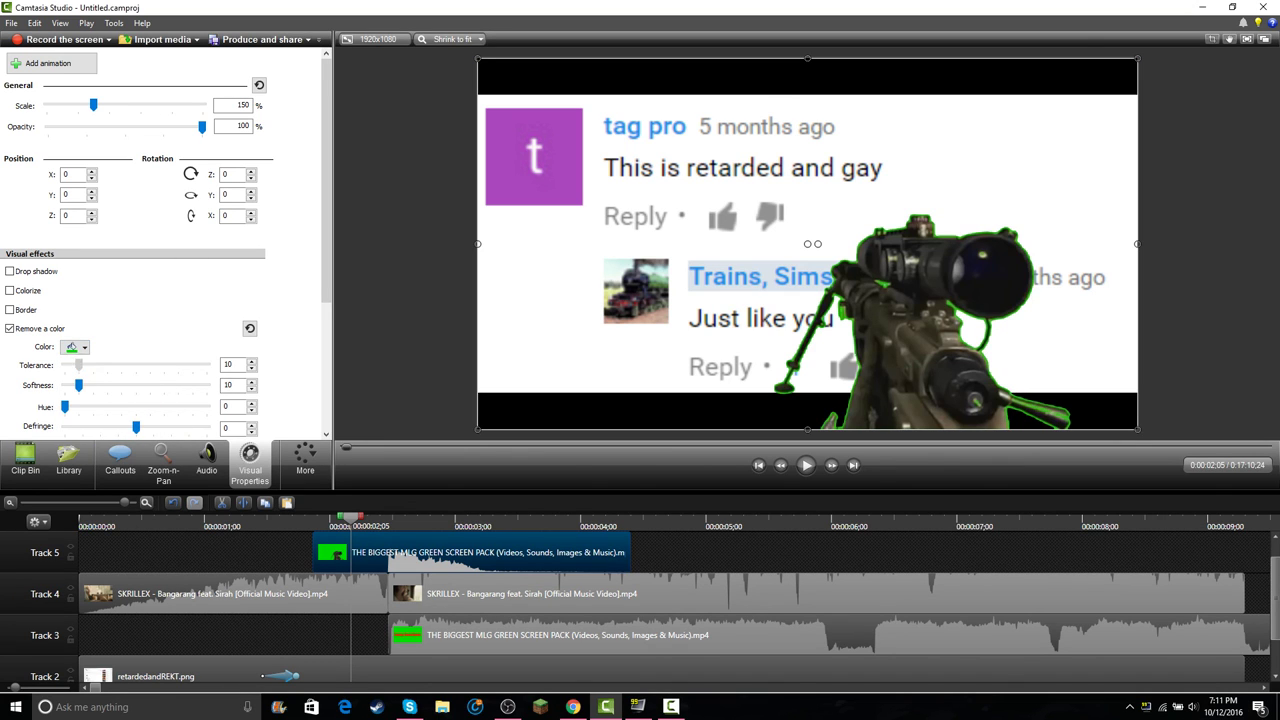
mouse_move(79, 365)
mouse_down()
mouse_move(134, 365)
mouse_move(65, 365)
mouse_move(137, 365)
mouse_move(67, 385)
mouse_up()
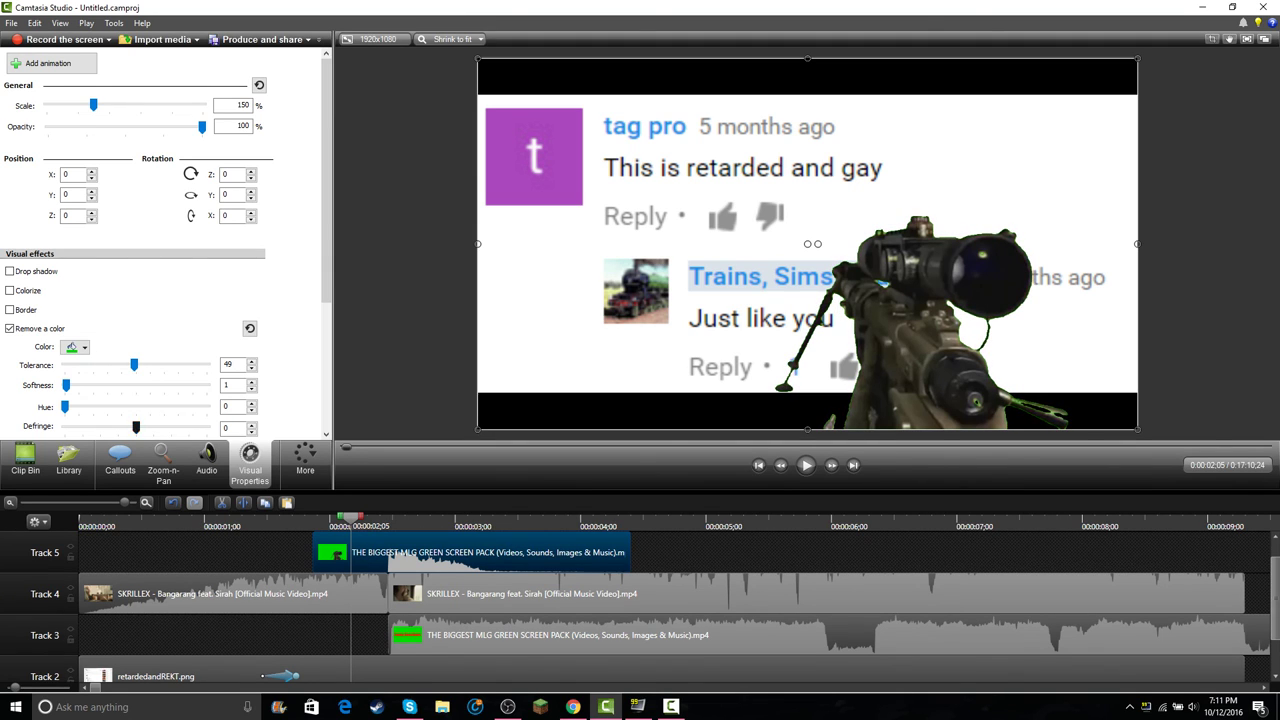
mouse_move(173, 427)
mouse_down()
mouse_move(190, 427)
mouse_move(168, 427)
mouse_up()
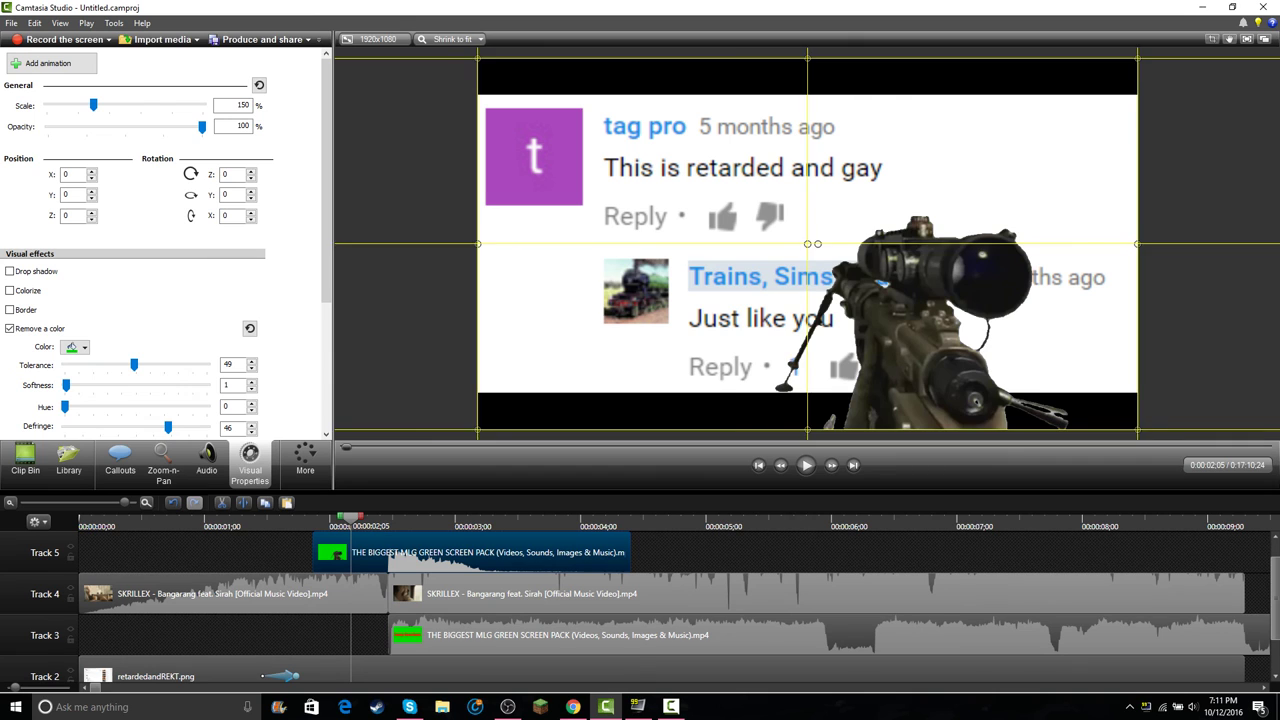
- Reposition the sniper rifle overlay over the comment at X -219, Y -6, checking the placement in playback
drag(975, 275, 690, 245)
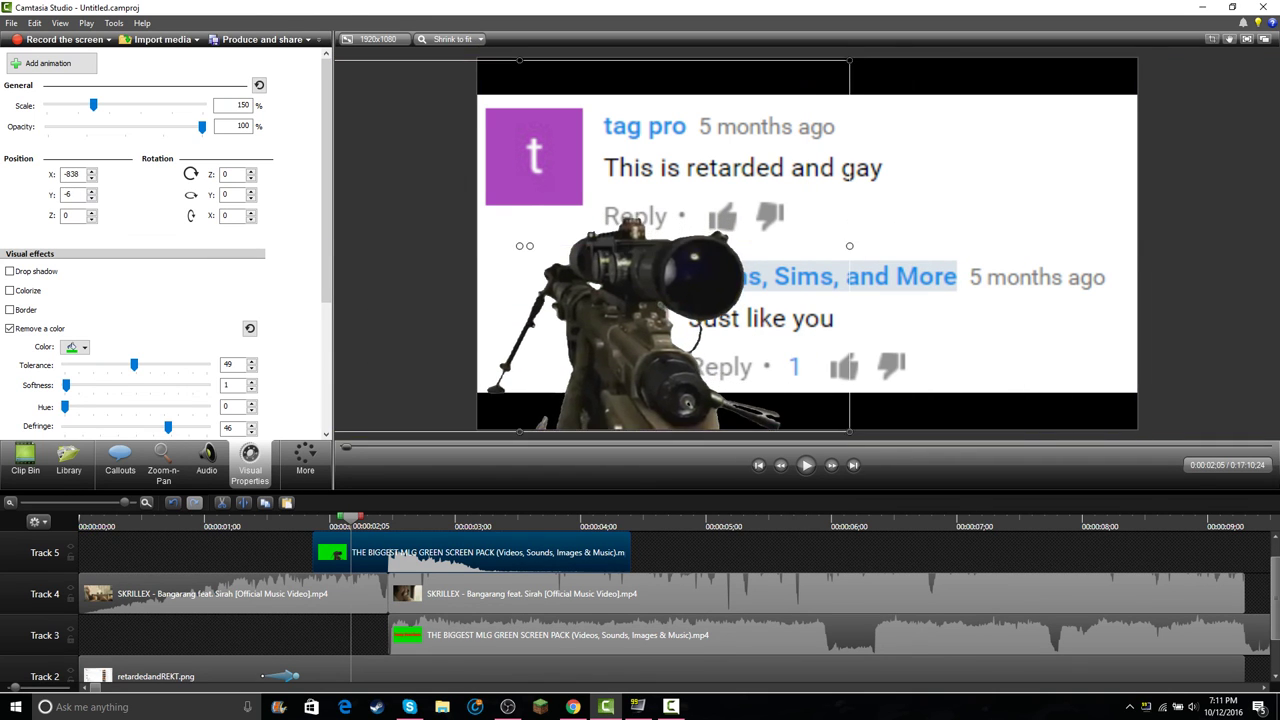
drag(597, 302, 939, 283)
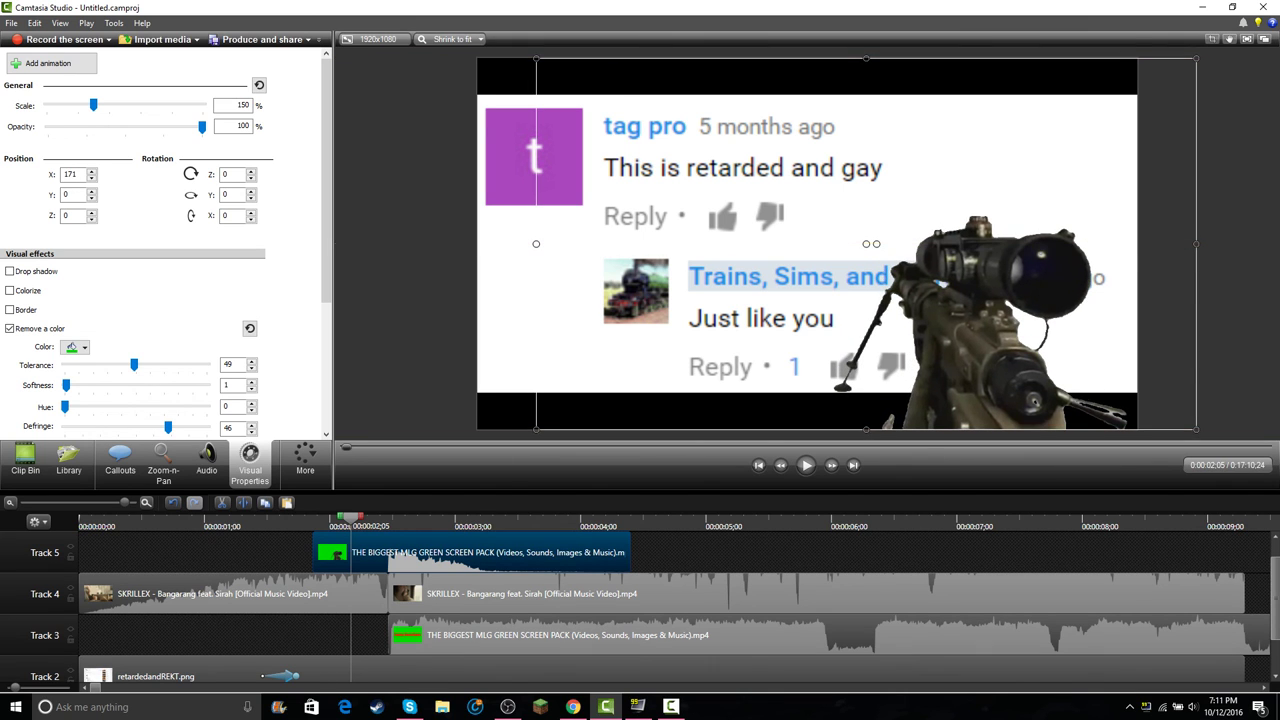
key(ctrl+Home)
key(space)
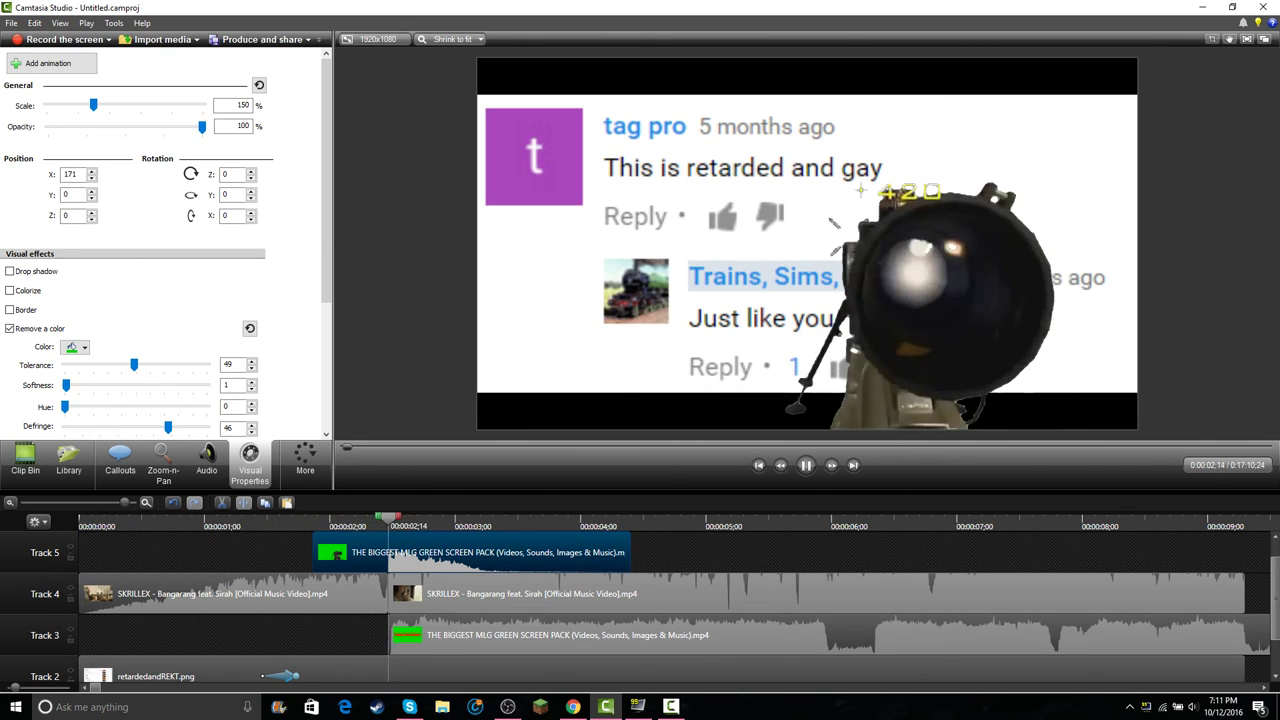
key(space)
drag(932, 296, 798, 296)
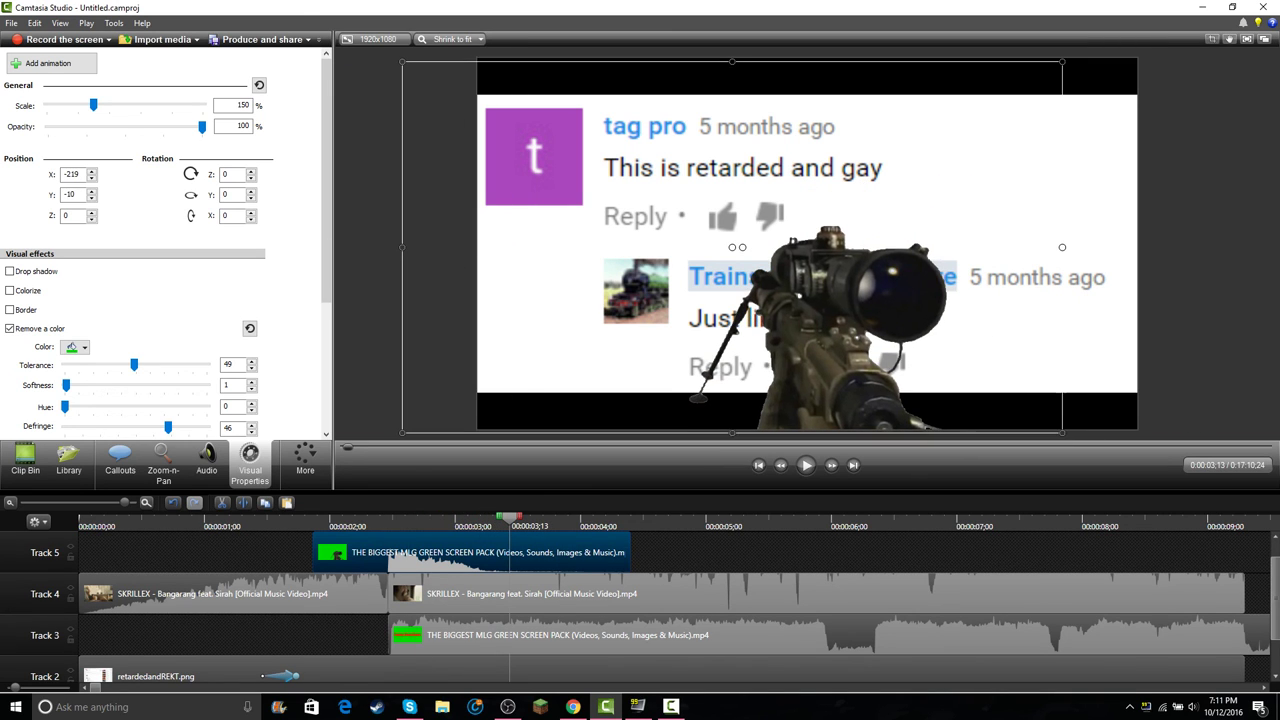
- Play the video from the start through the sniper shot to check the overlay's timing and placement
key(space)
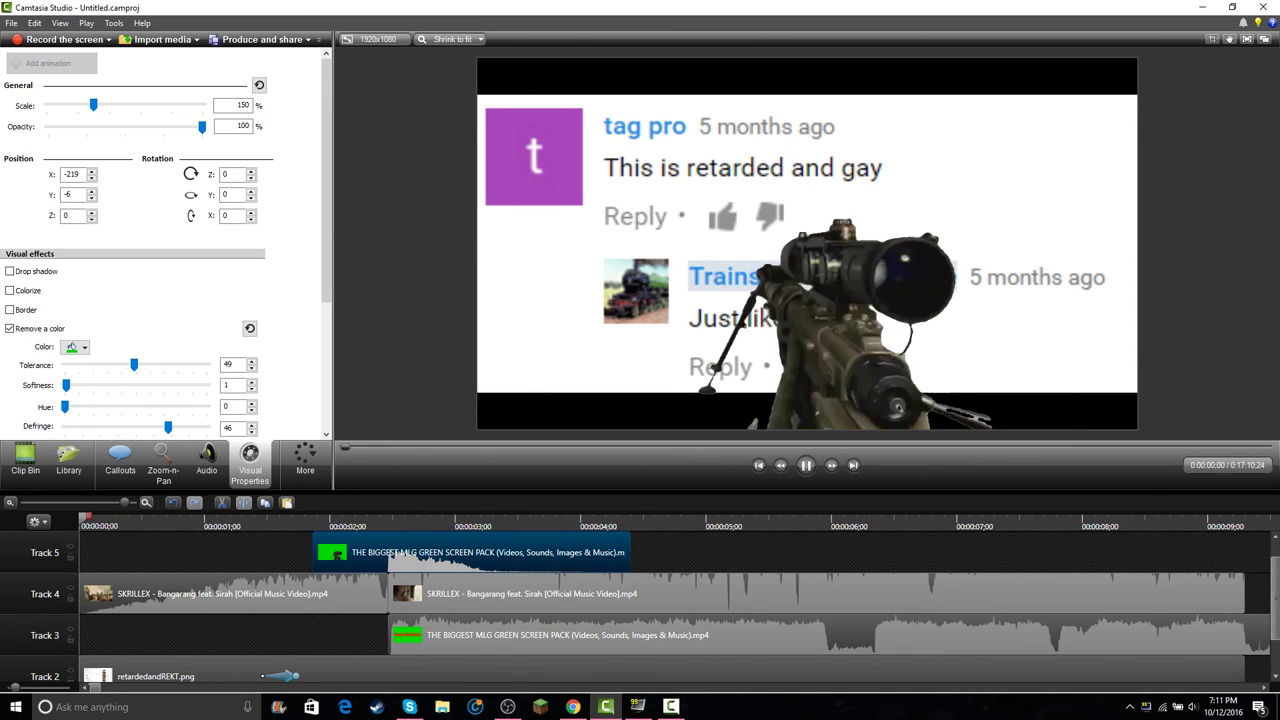
scroll(443, 602, down, 3)
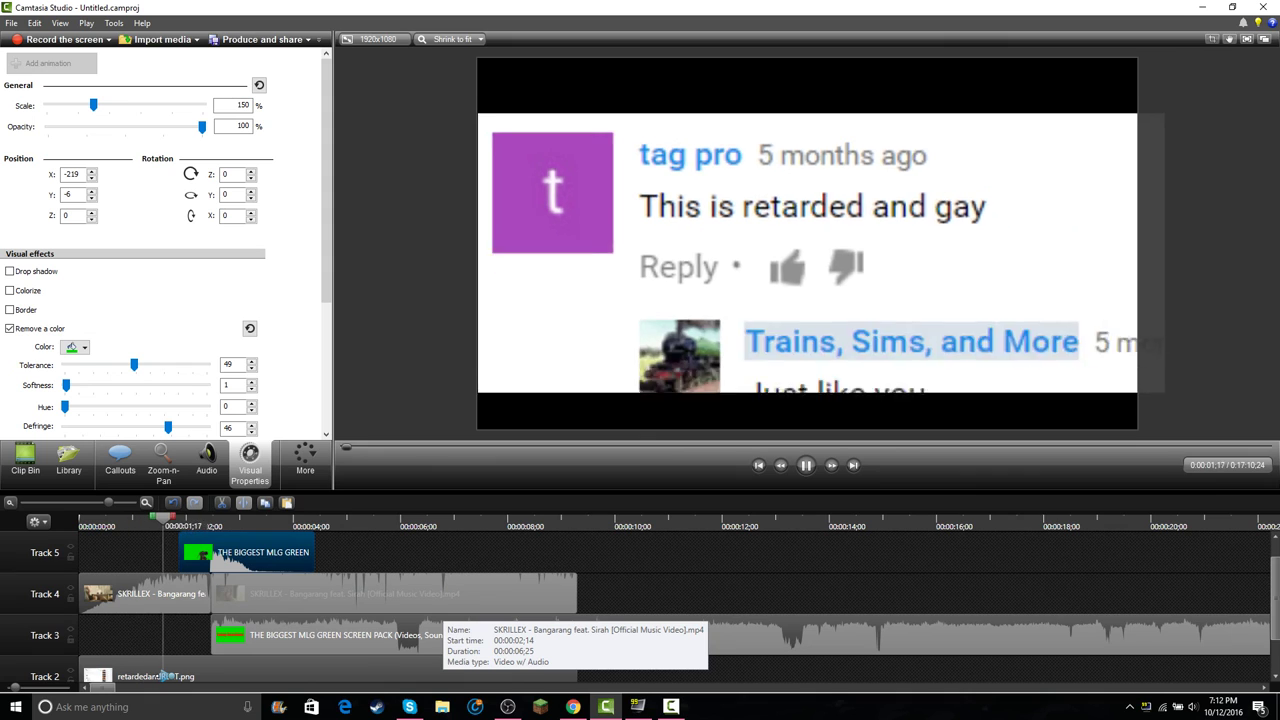
key(space)
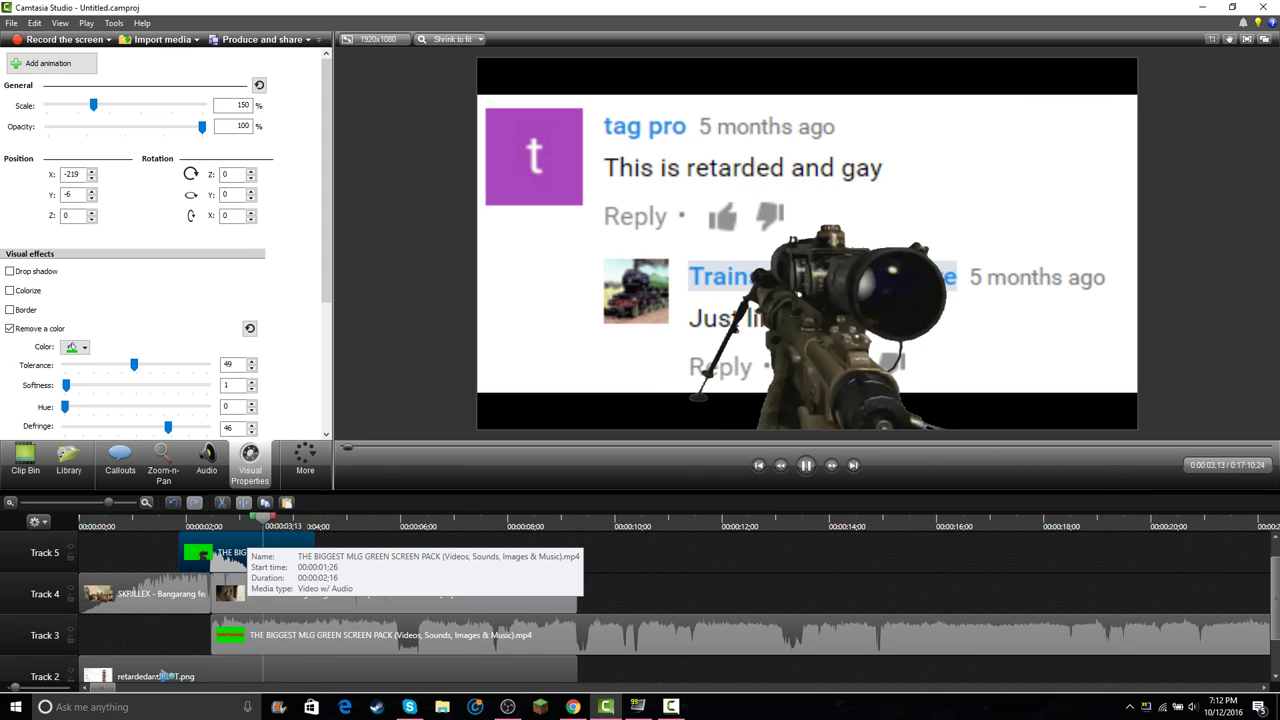
click(191, 519)
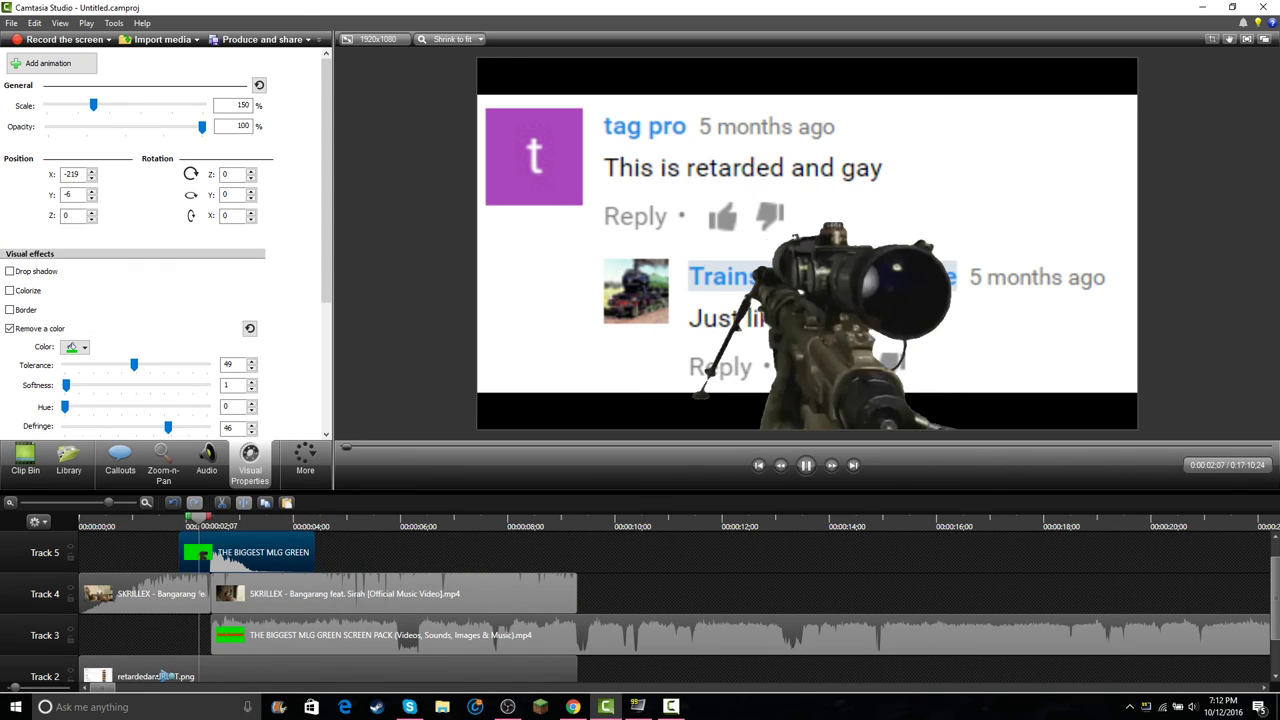
key(space)
- Raise the audio volume of the sniper rifle clip on Track 5 and play back the shot
click(207, 461)
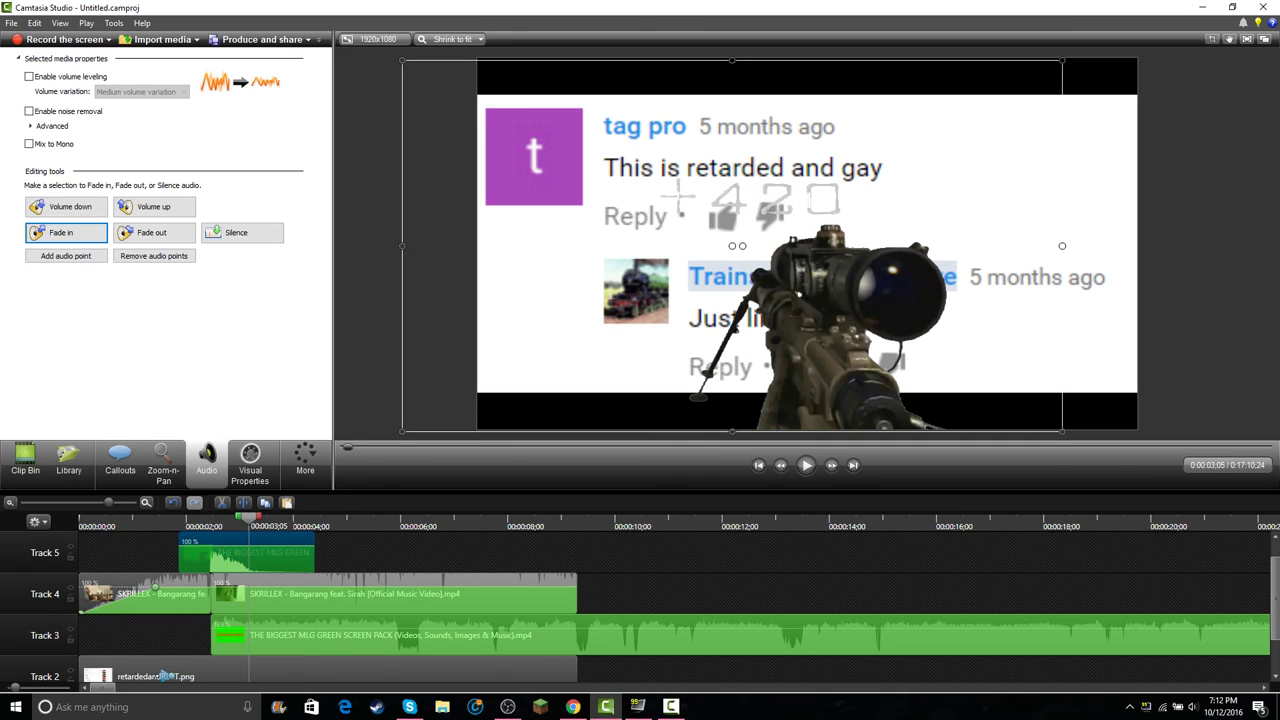
key(space)
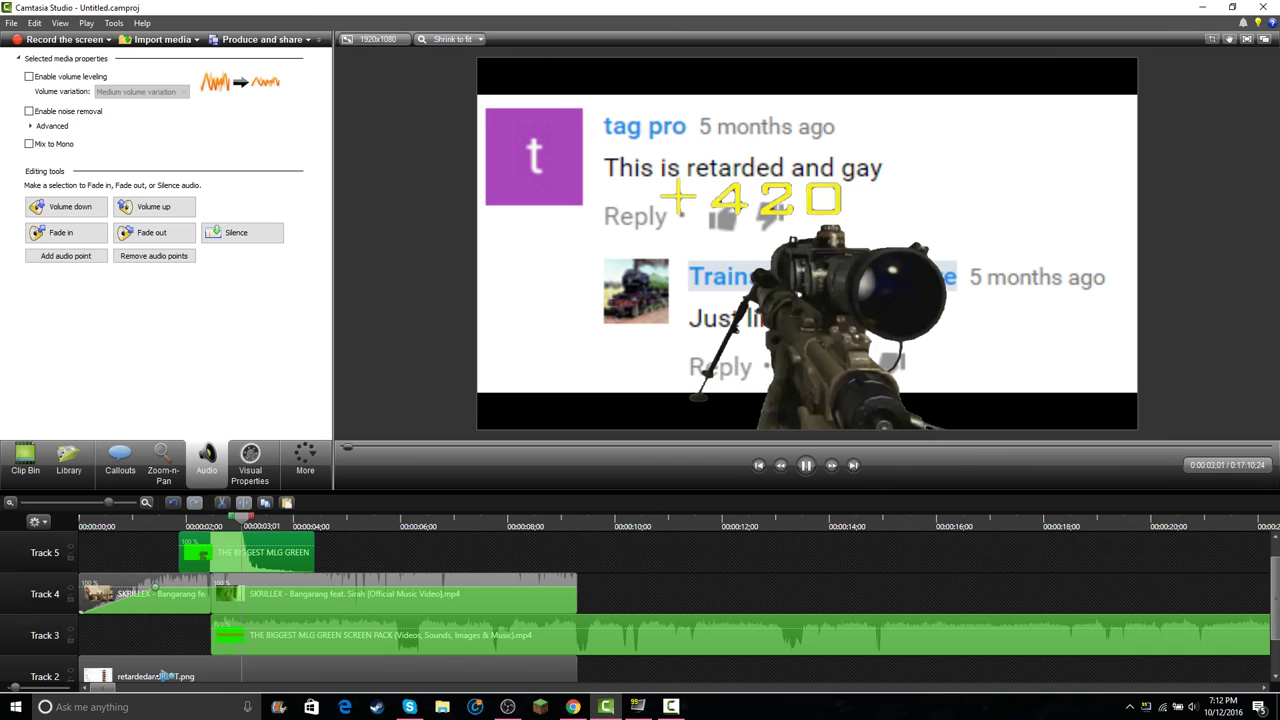
key(space)
- Search the green screen pack clips on Track 3 for the animated "OH" text footage, around 0:04:10
scroll(163, 676, down, 4)
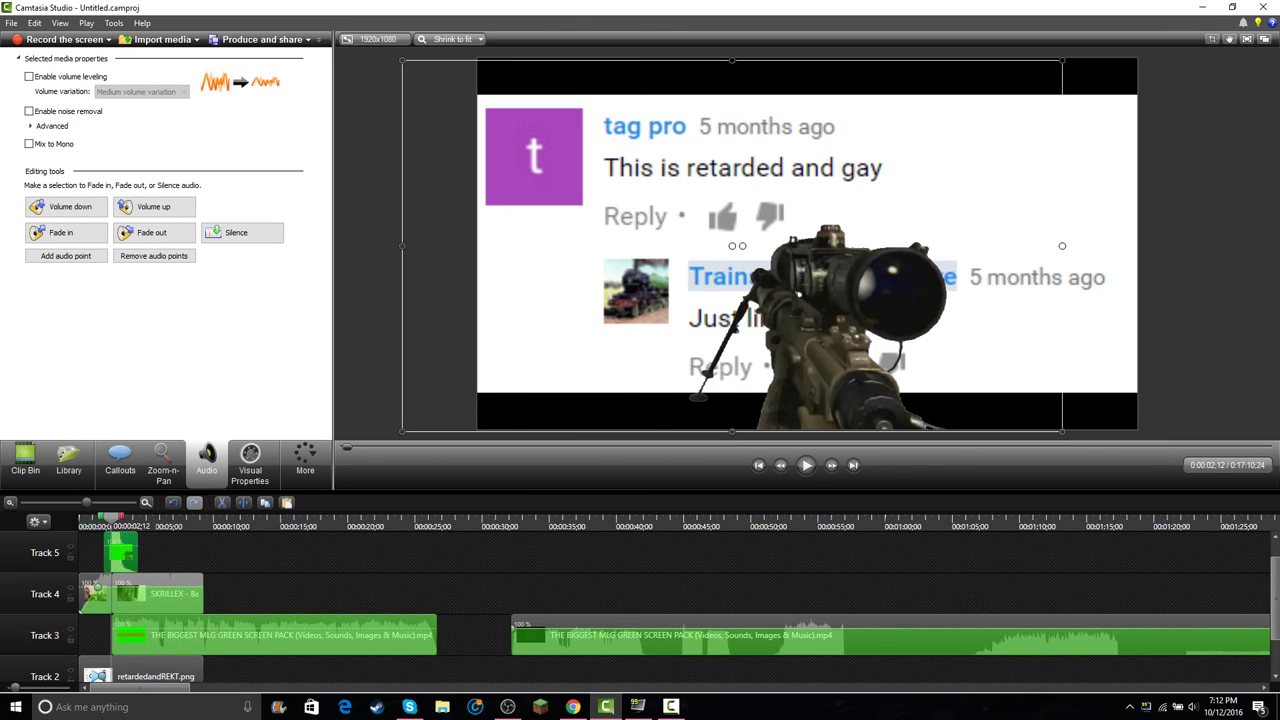
key(ctrl+minus)
drag(405, 520, 784, 520)
drag(895, 518, 693, 518)
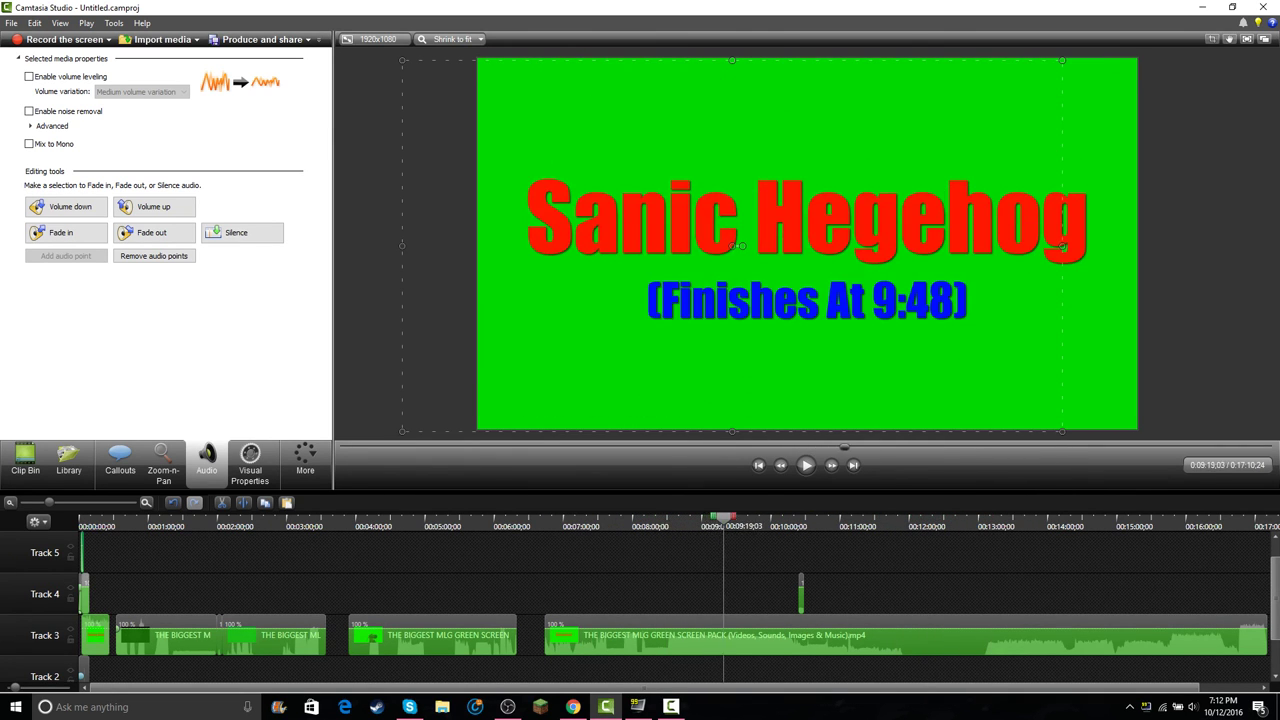
drag(590, 518, 580, 518)
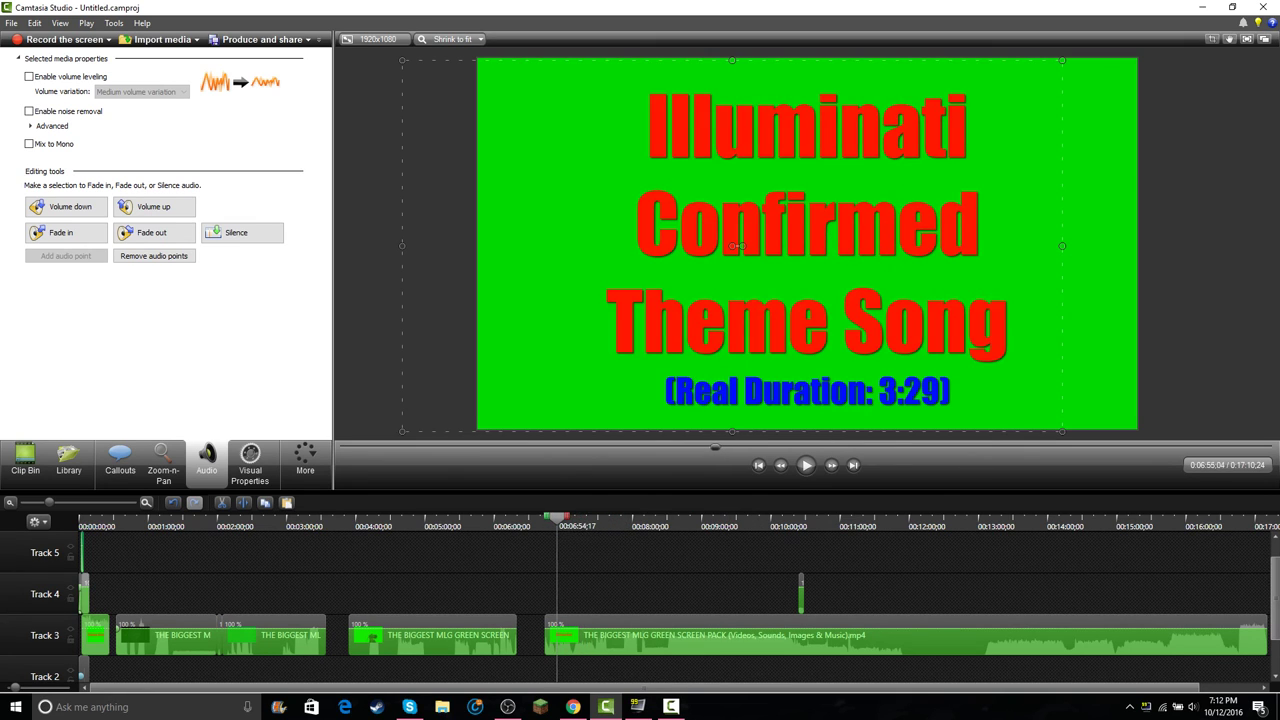
drag(547, 518, 754, 518)
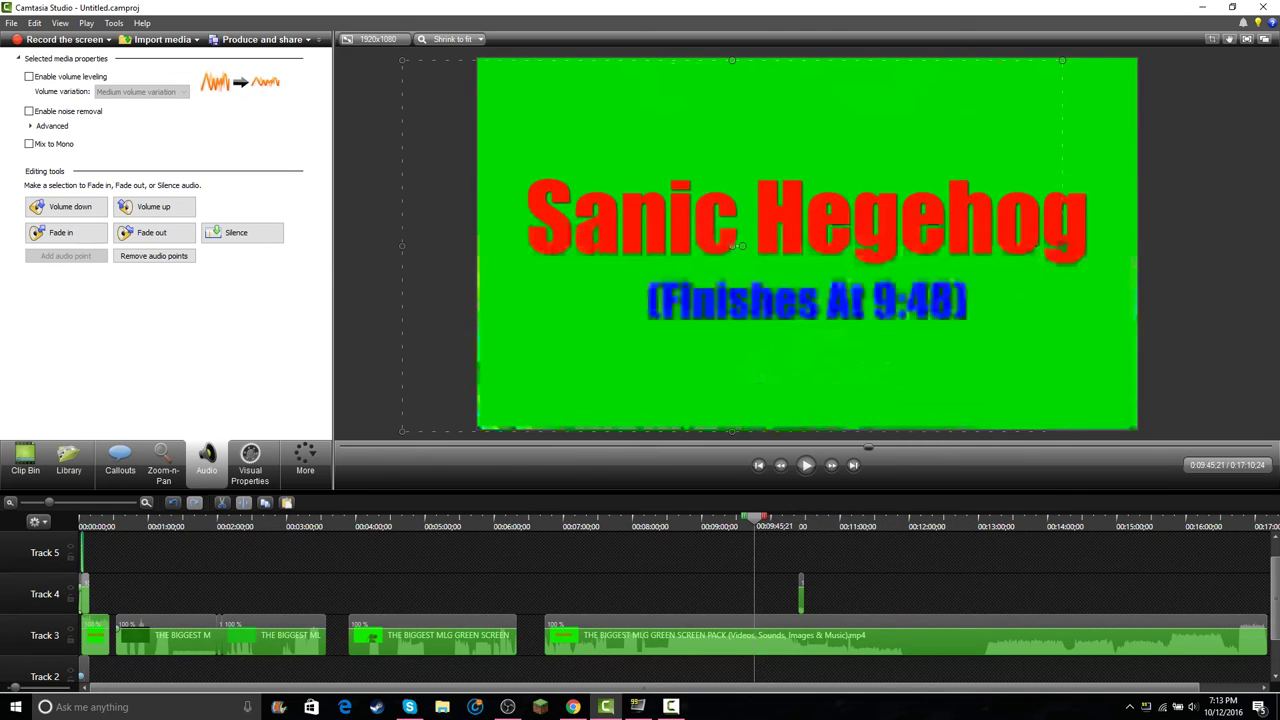
click(572, 706)
key(alt+Tab)
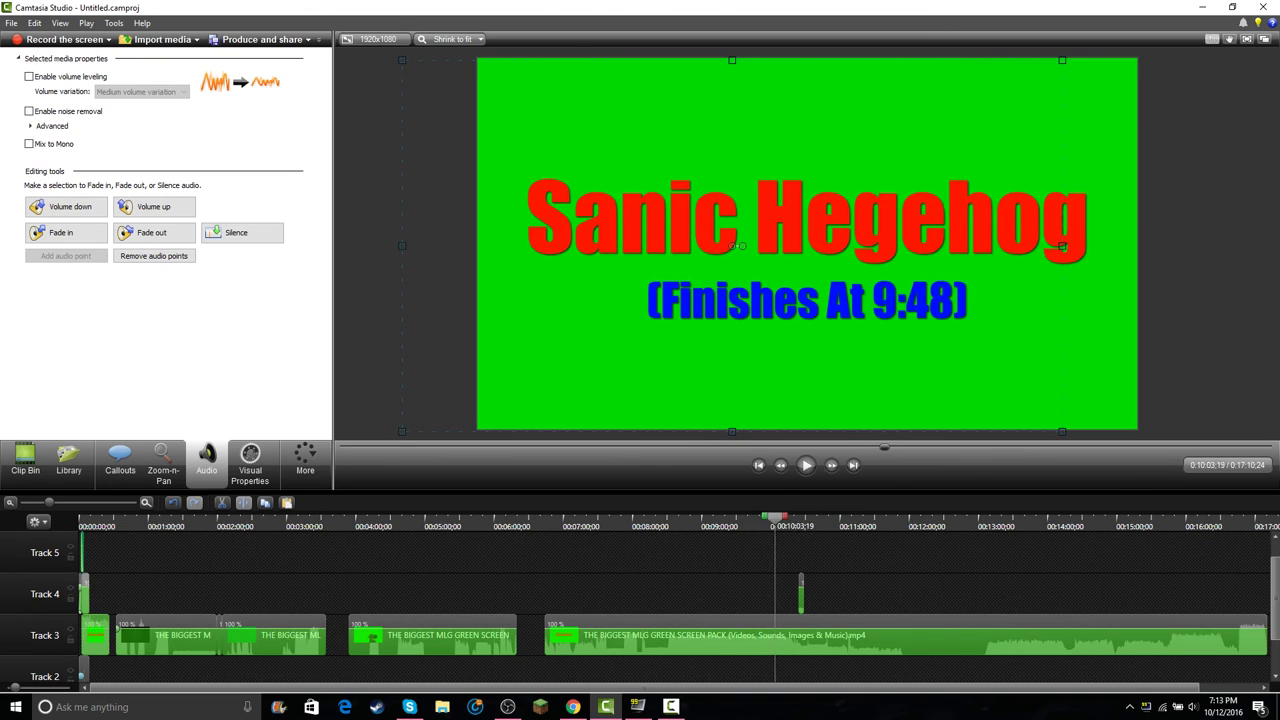
mouse_move(762, 518)
mouse_down()
mouse_move(631, 518)
mouse_move(905, 518)
mouse_move(367, 518)
mouse_up()
scroll(367, 518, up, 6)
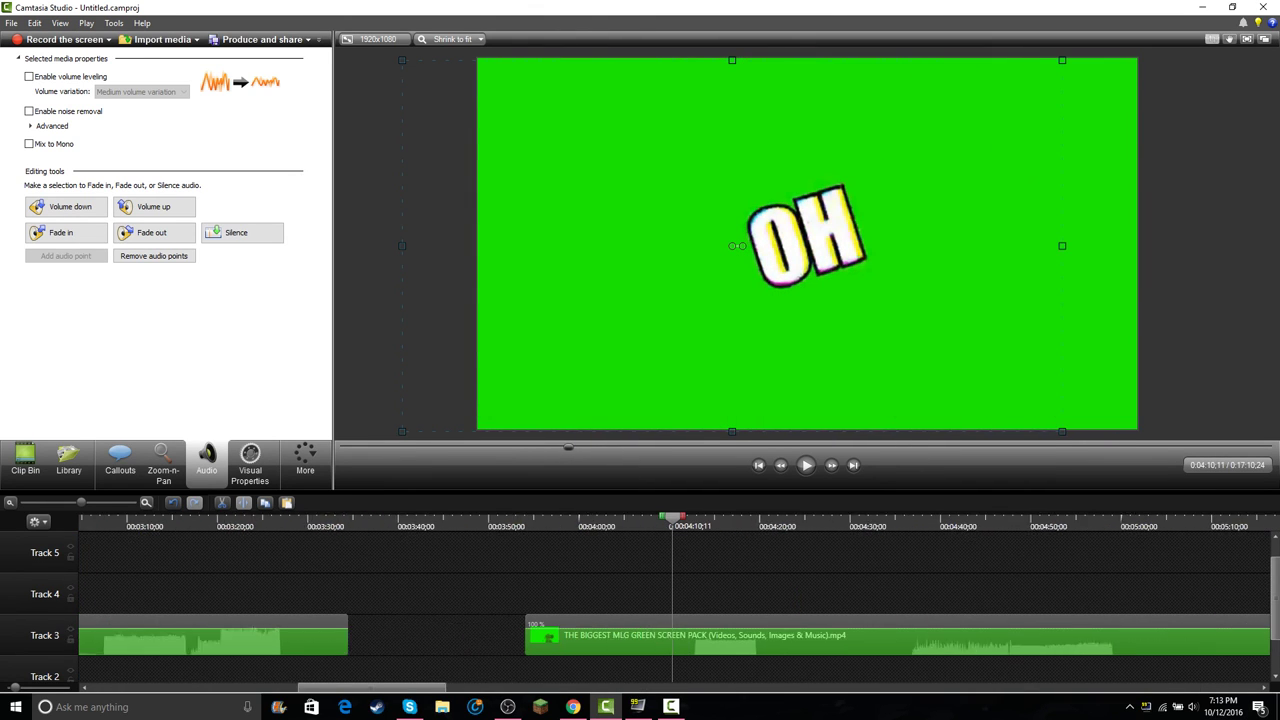
key(space)
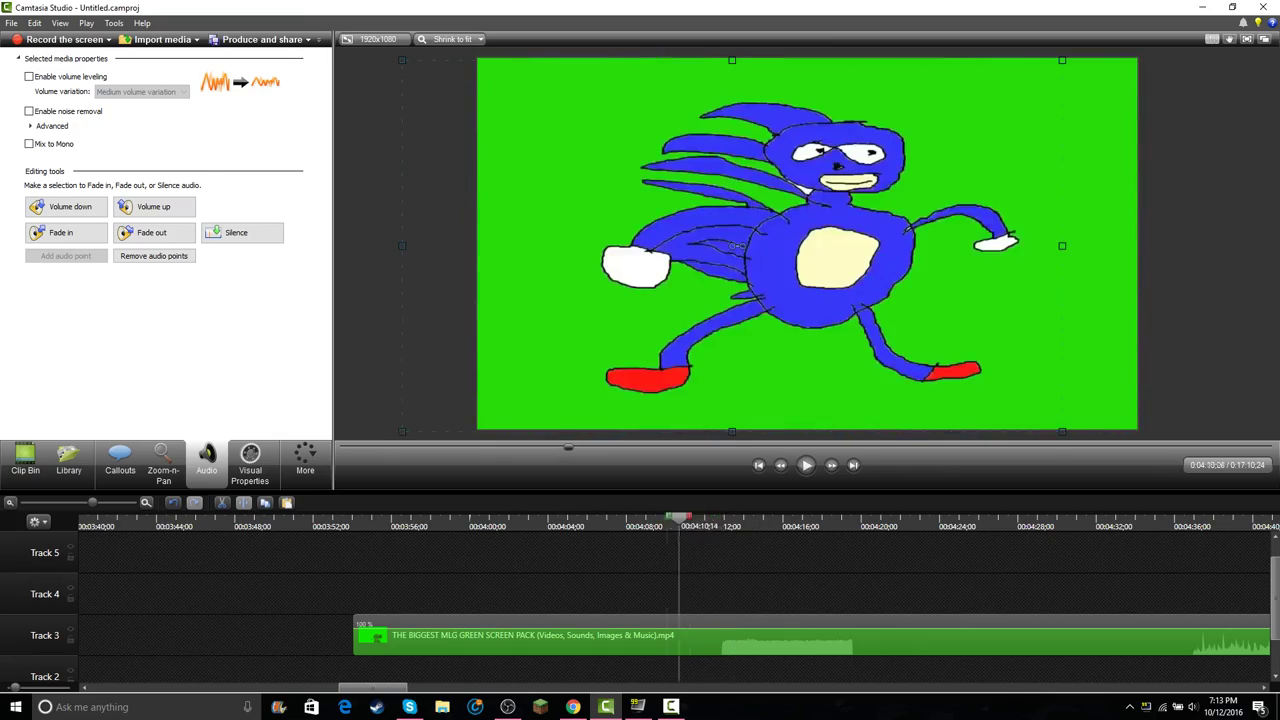
- Split the green screen pack clip at 0:04:09;26, just before the "OH" text footage, and delete the piece before it
drag(679, 518, 662, 518)
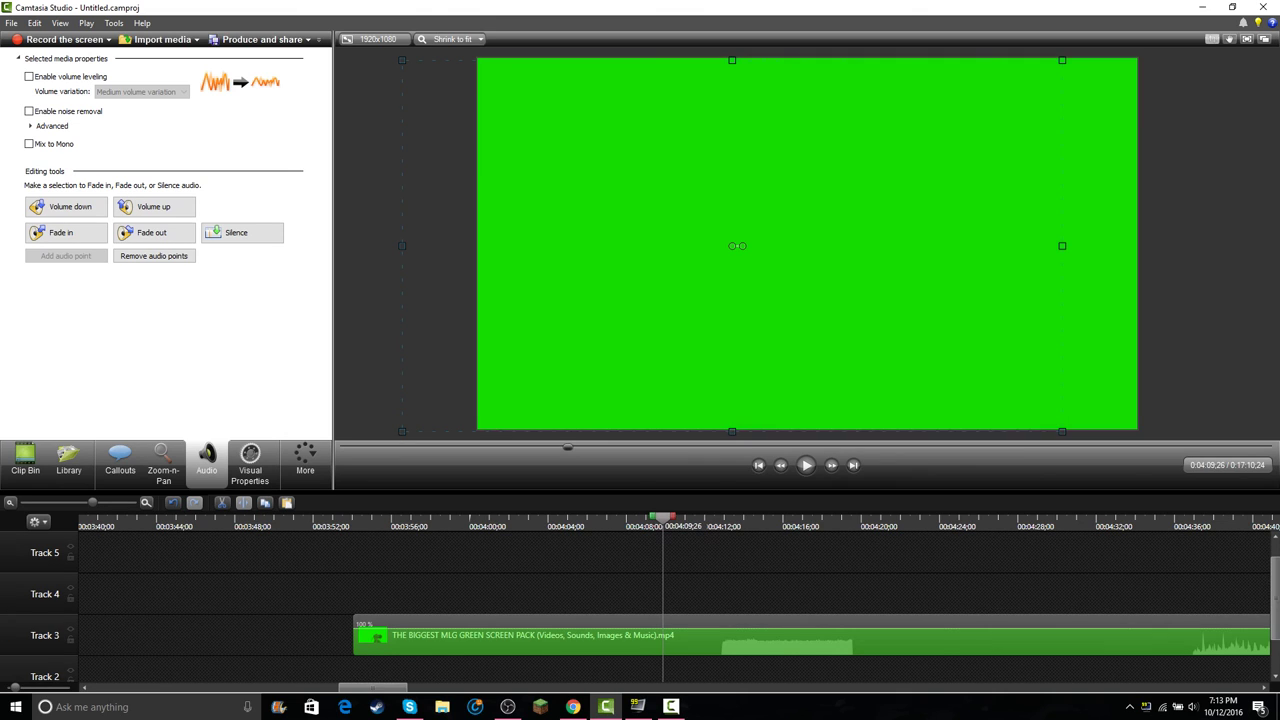
click(668, 638)
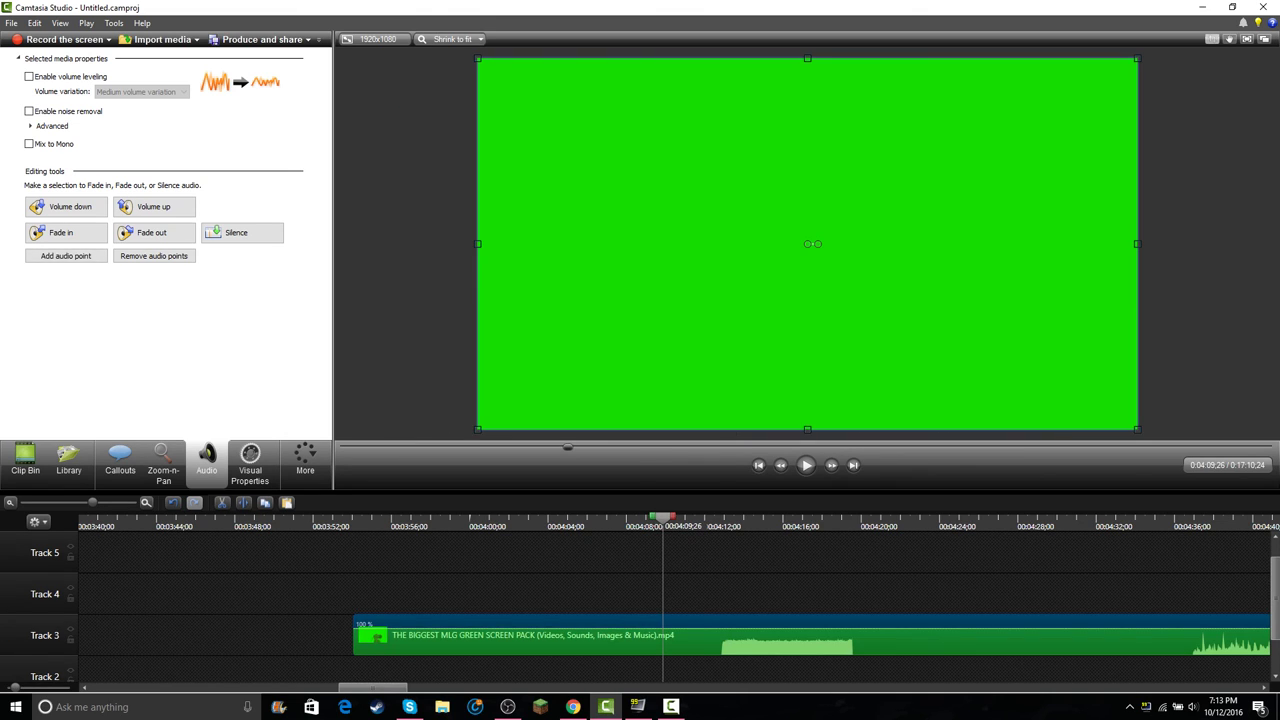
key(s)
- Split the green screen pack clip at 0:04:12;17, after the "OH" text footage and just before the Sanic drawing appears
key(space)
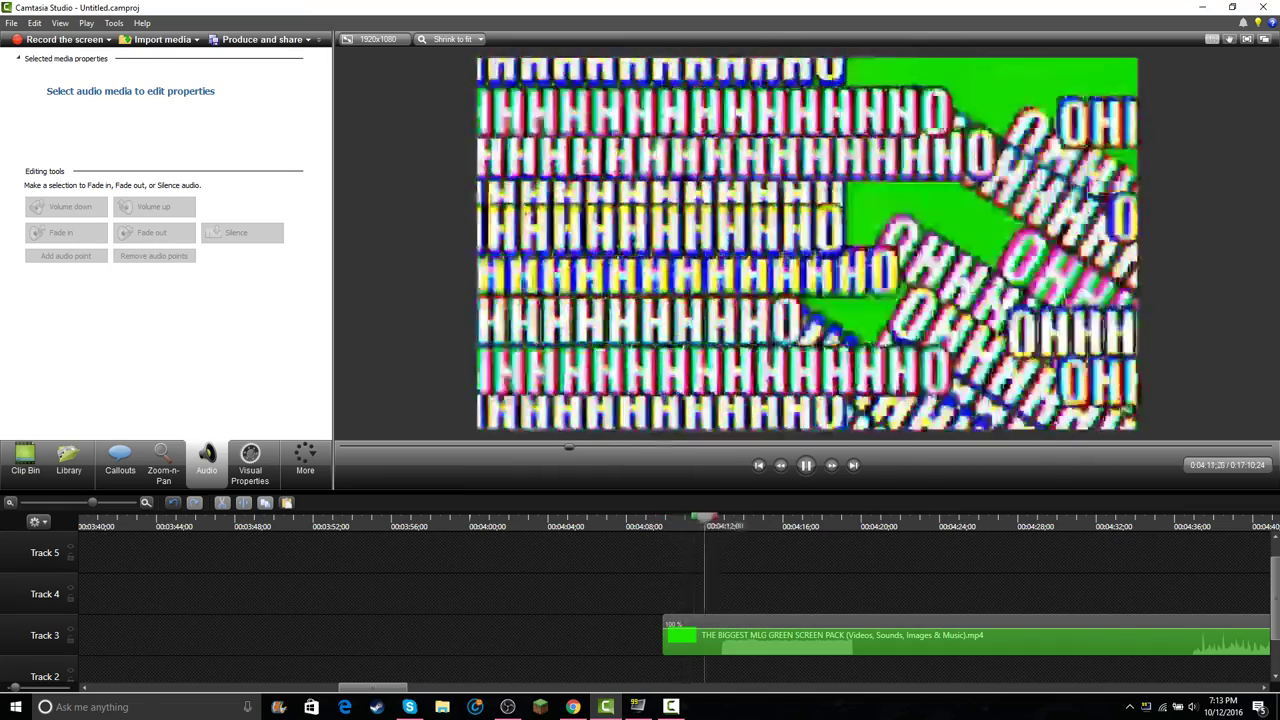
key(space)
key(ctrl+Right)
key(ctrl+Right)
key(ctrl+Right)
key(ctrl+Right)
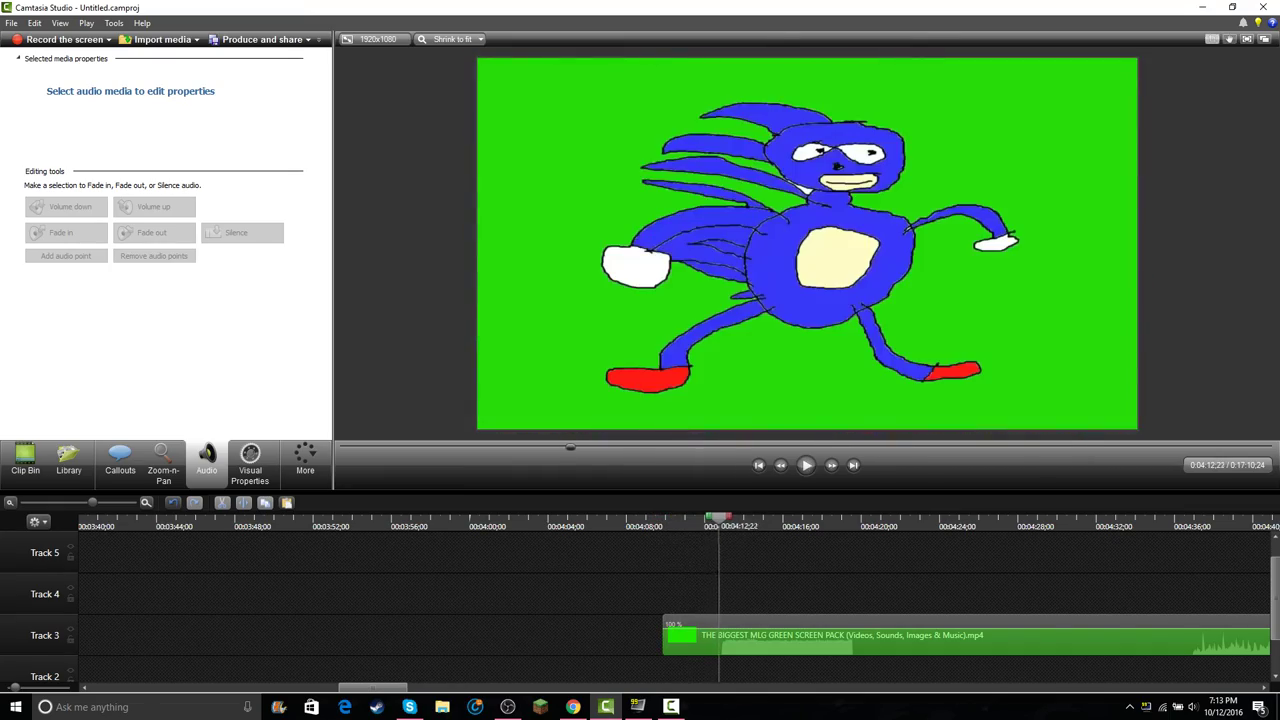
key(ctrl+Left)
key(ctrl+Left)
key(ctrl+Left)
key(ctrl+Left)
key(ctrl+Left)
key(ctrl+Left)
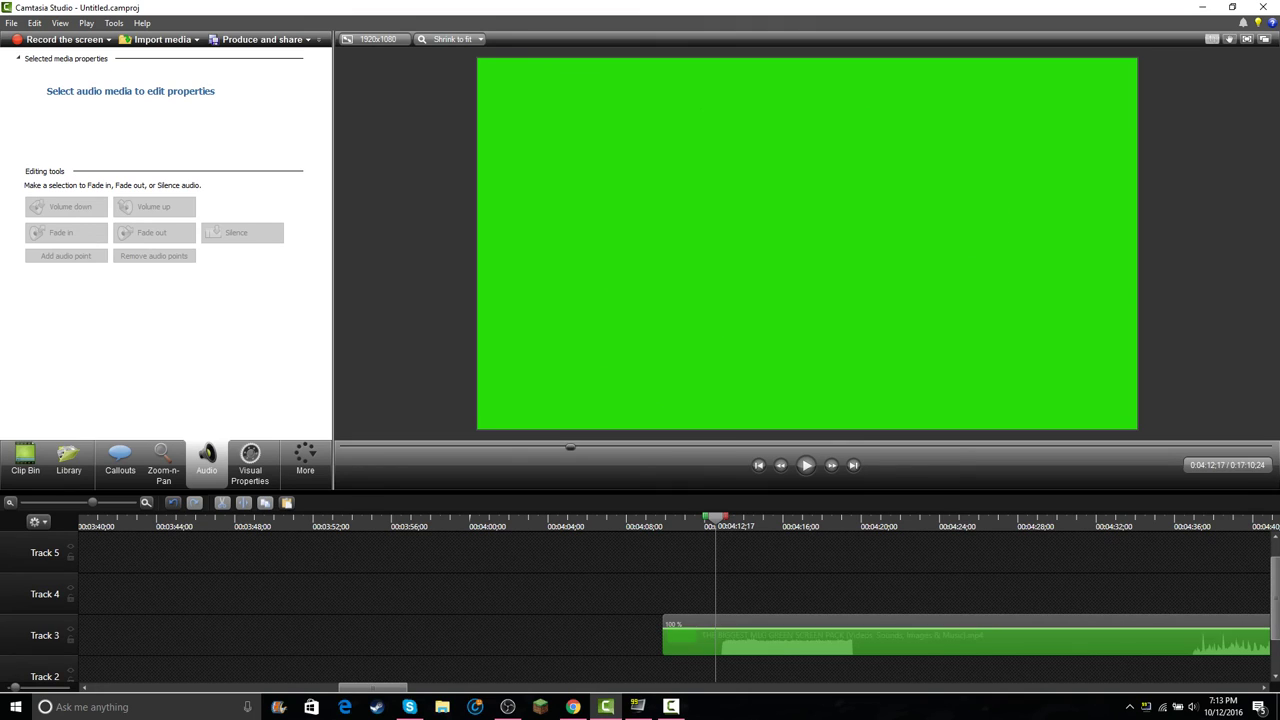
click(760, 640)
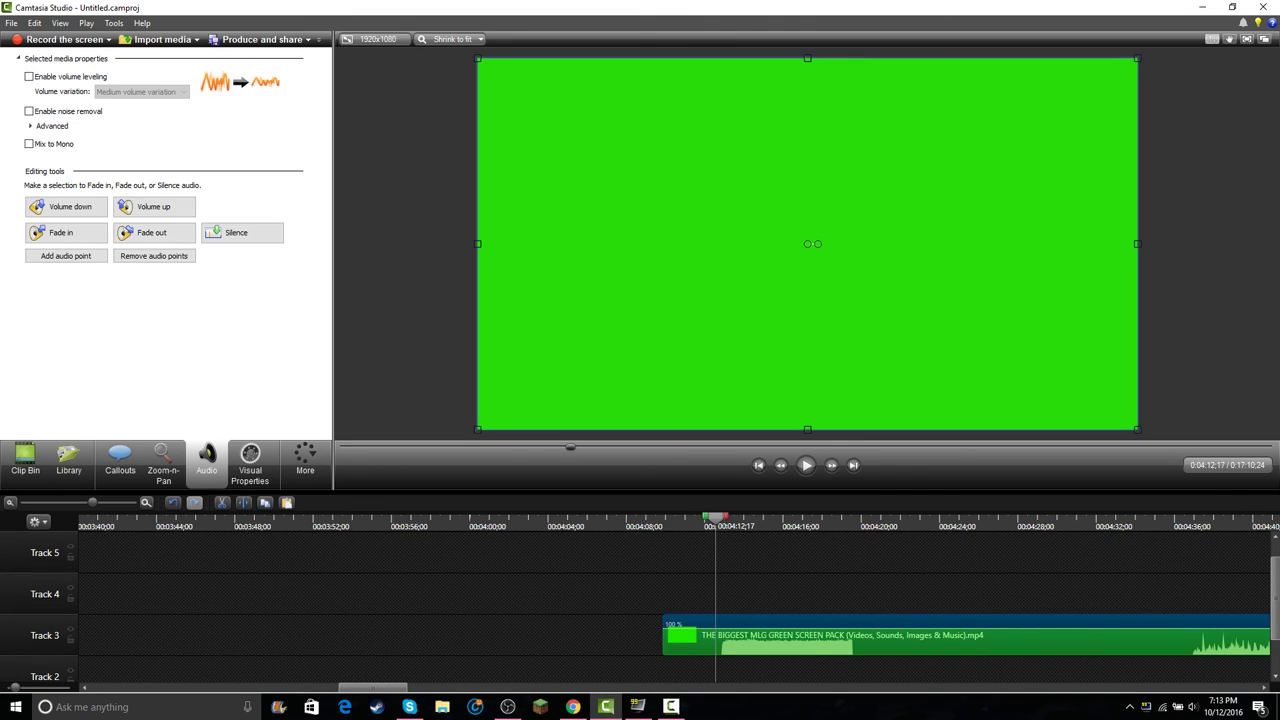
click(244, 503)
- Move the "OH" text clip onto a new Track 6, above the sniper rifle clip near the timeline's start
scroll(674, 600, down, 3)
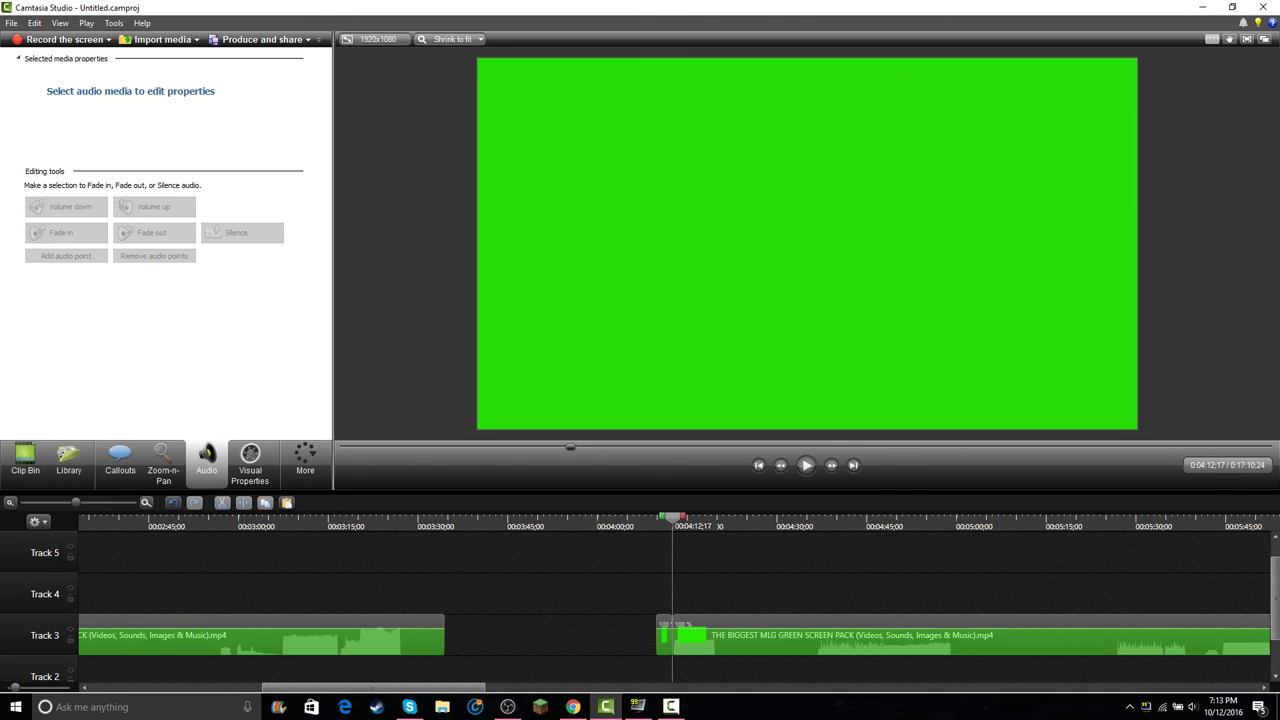
drag(664, 637, 79, 593)
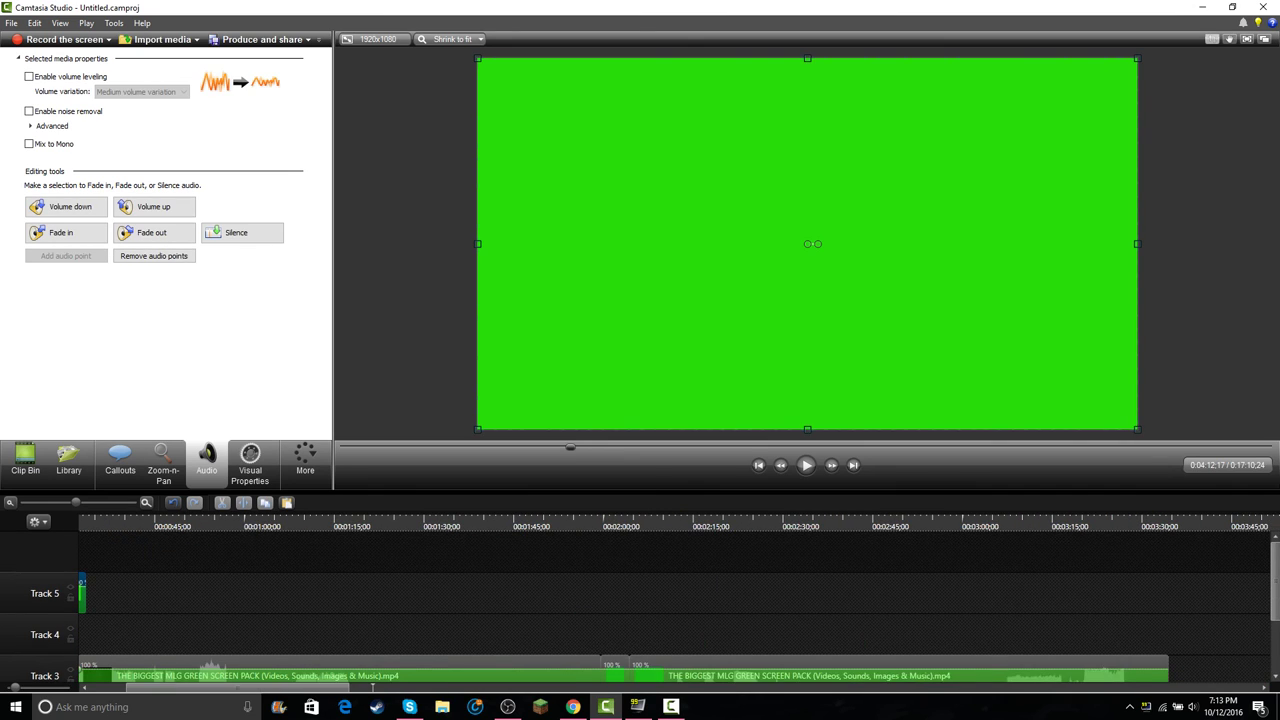
scroll(640, 600, up, 2)
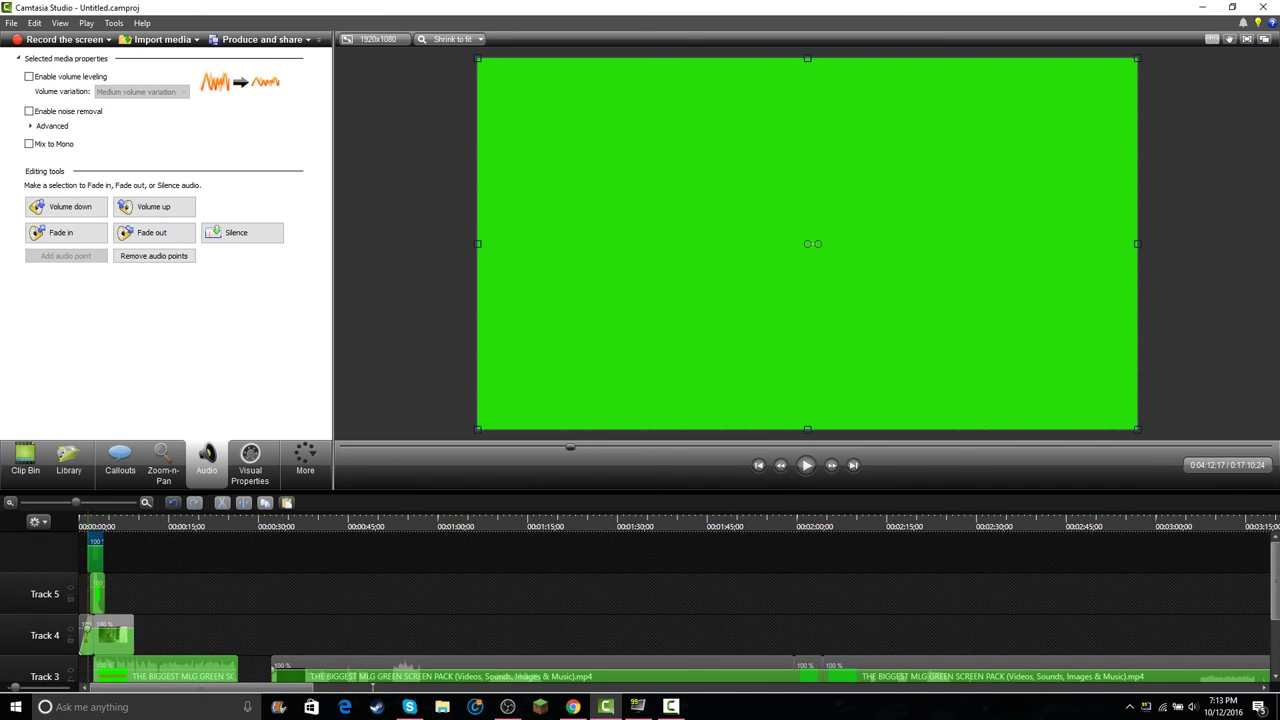
scroll(640, 600, down, 3)
scroll(640, 600, up, 3)
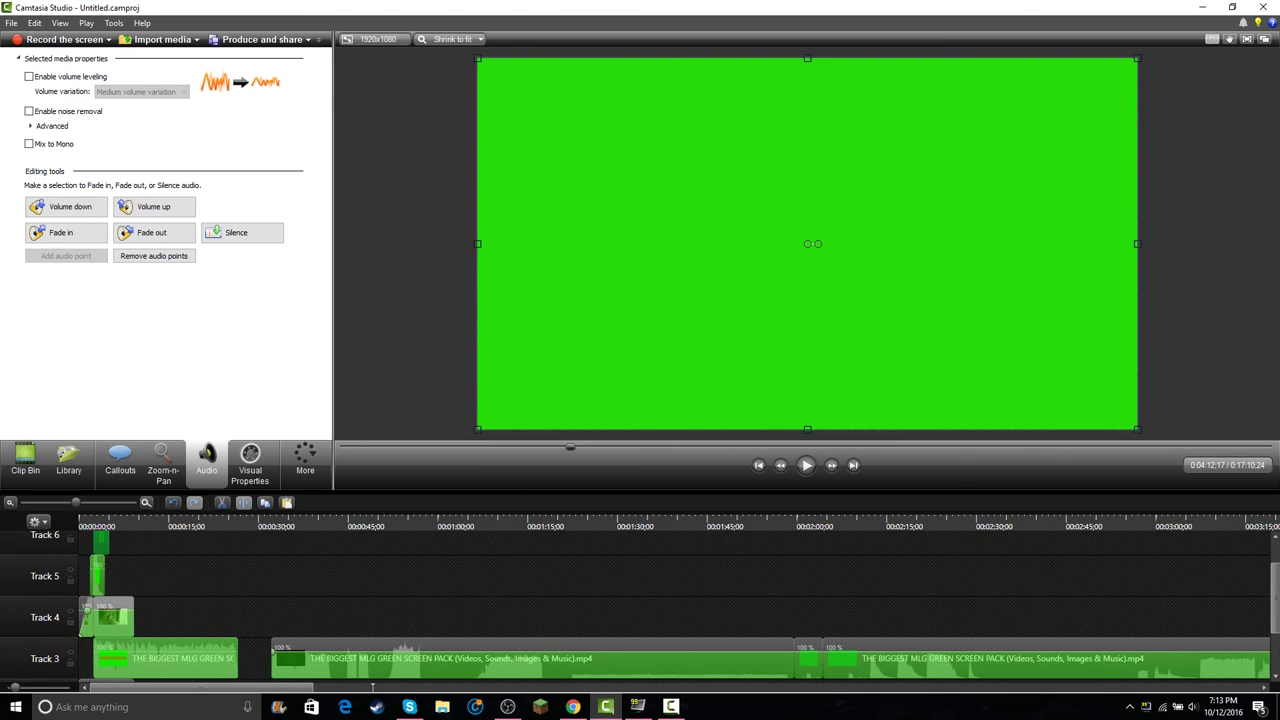
- Move the "OH" text clip earlier on Track 6 to start together with the sniper rifle clip on Track 5, and preview it
drag(114, 518, 100, 518)
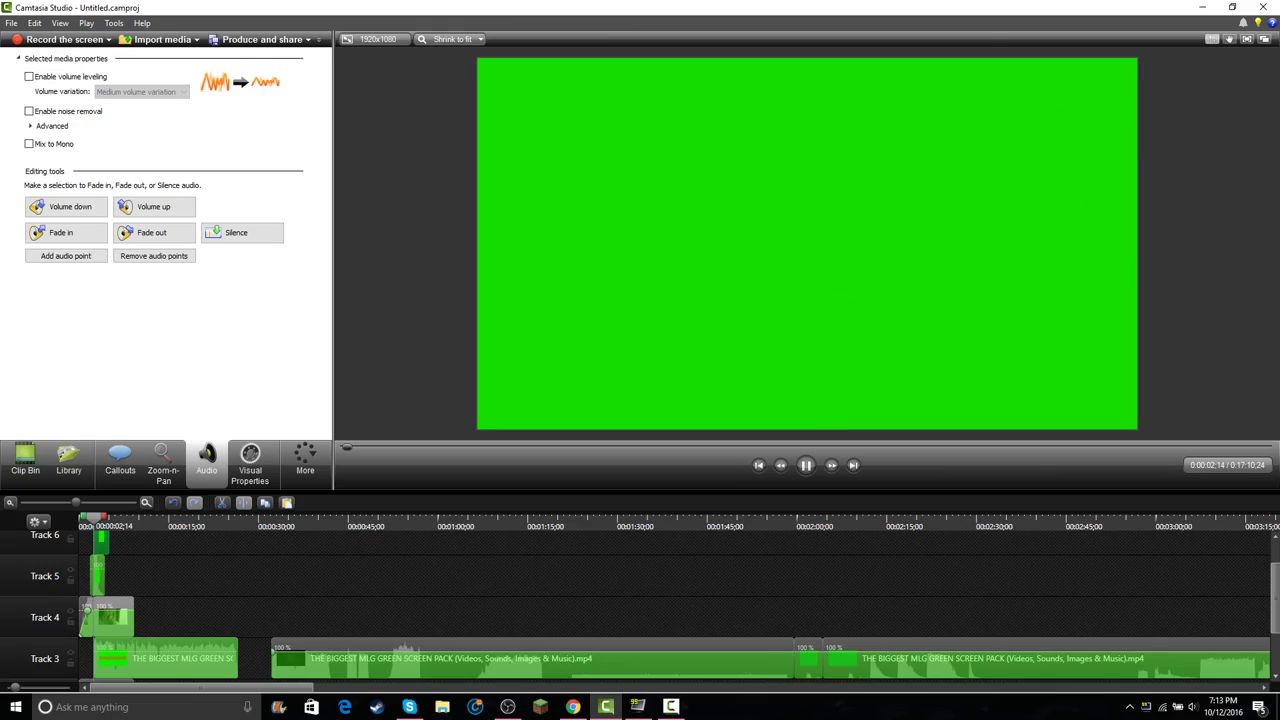
scroll(488, 547, up, 5)
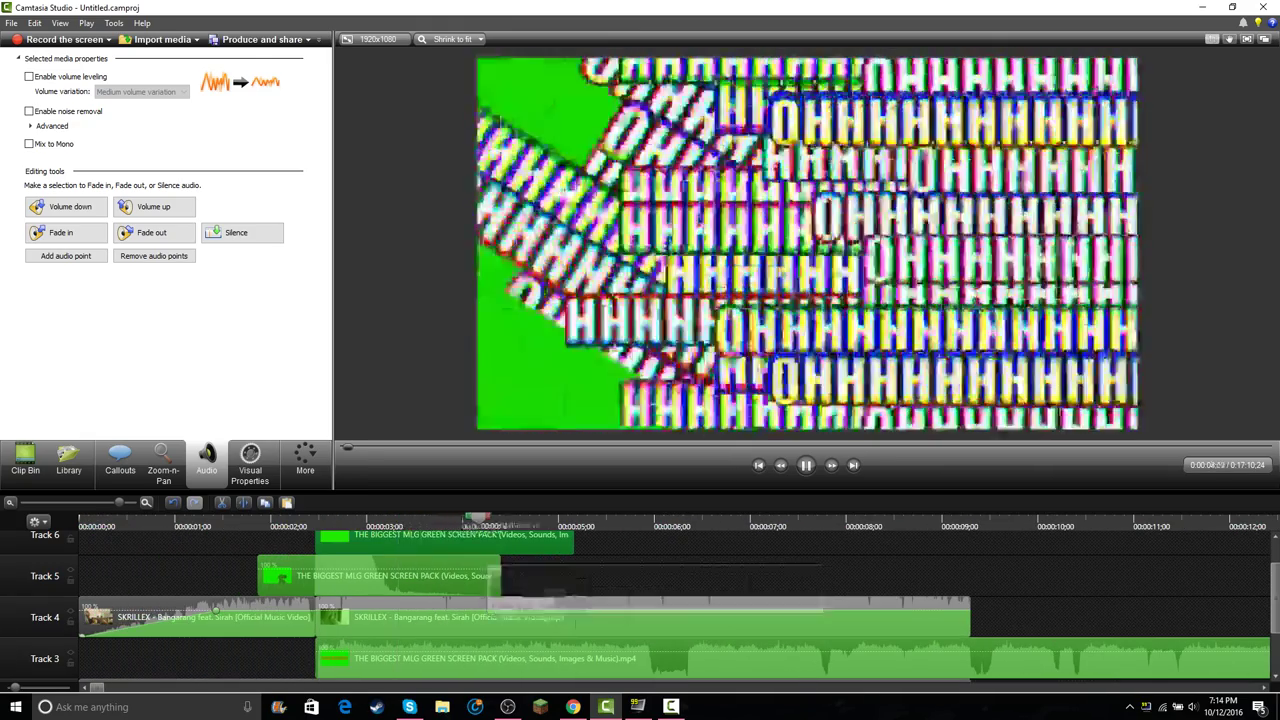
scroll(488, 547, down, 3)
key(space)
scroll(488, 590, up, 2)
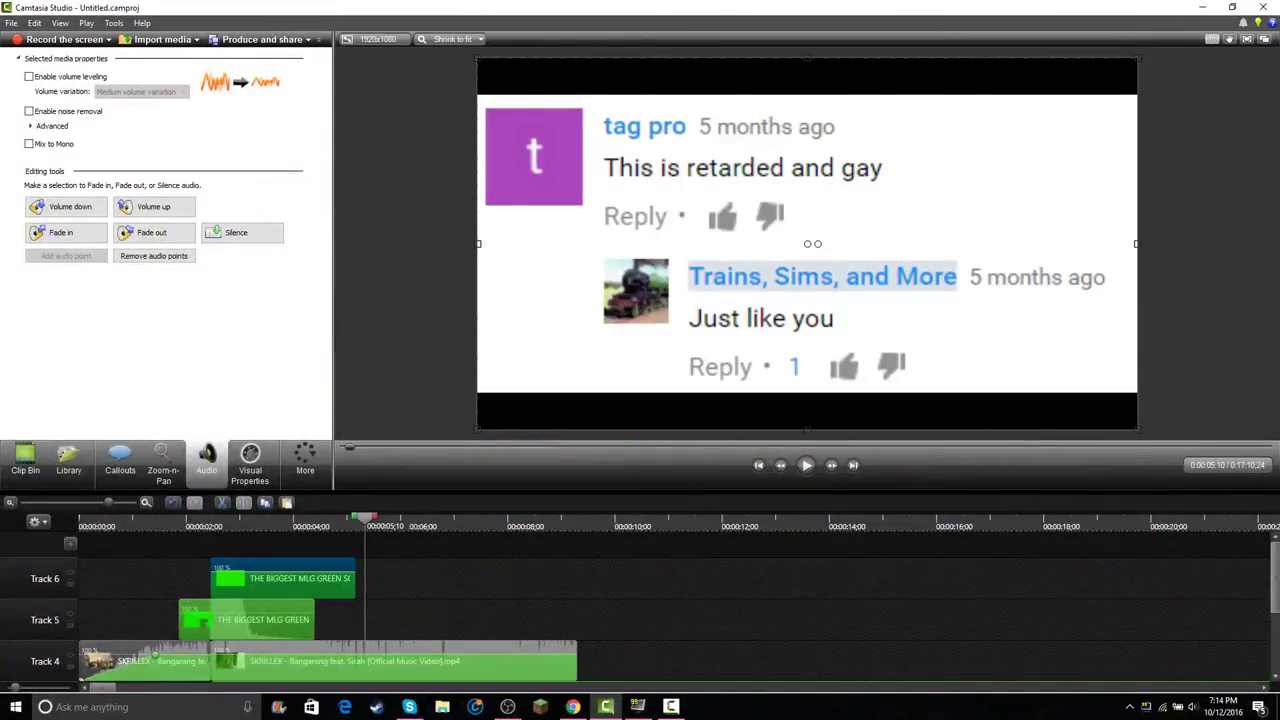
drag(283, 579, 251, 579)
drag(365, 518, 79, 518)
key(space)
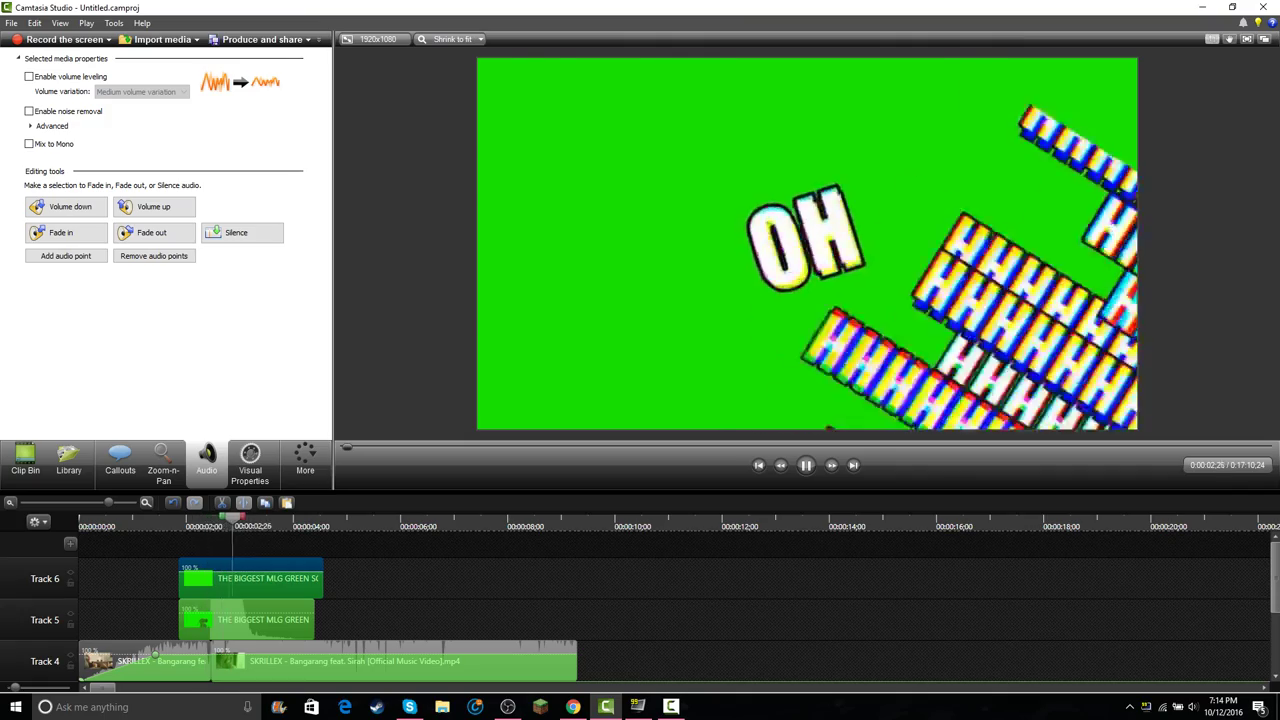
key(space)
- Remove the green background color from the "OH" text clip and play back the overlay from the start
click(250, 462)
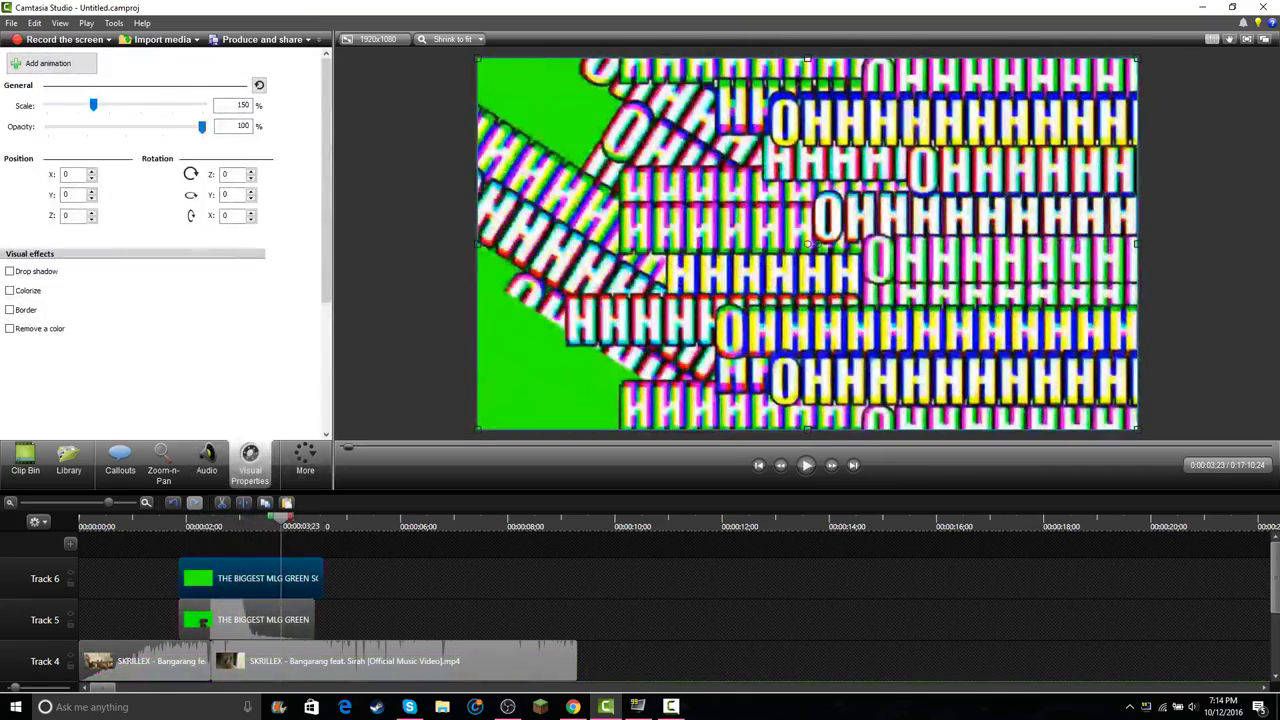
click(10, 329)
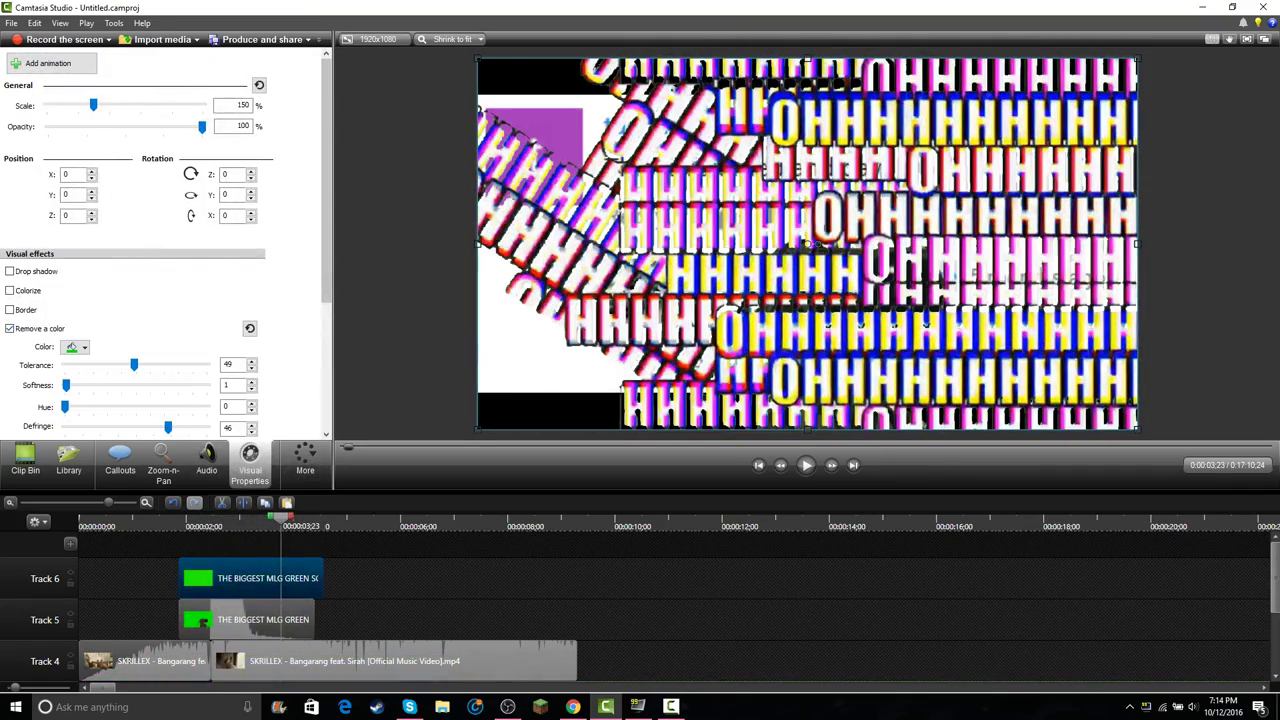
drag(261, 518, 80, 518)
key(space)
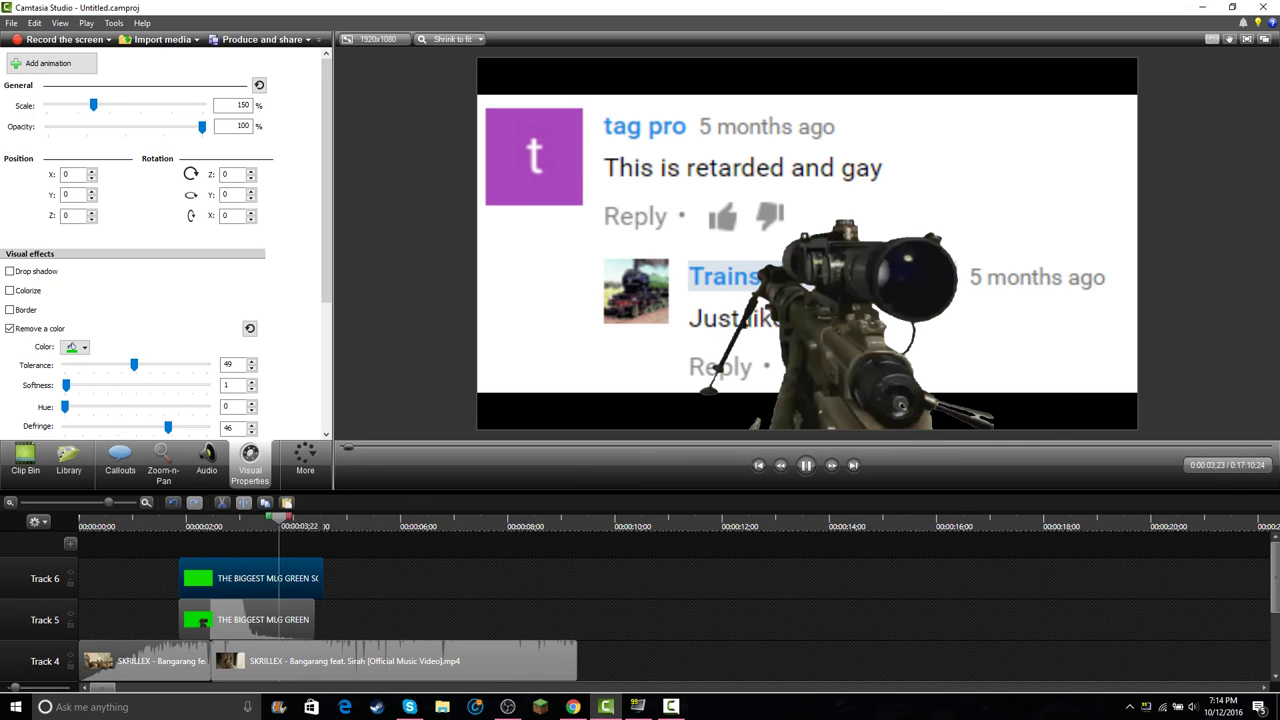
key(space)
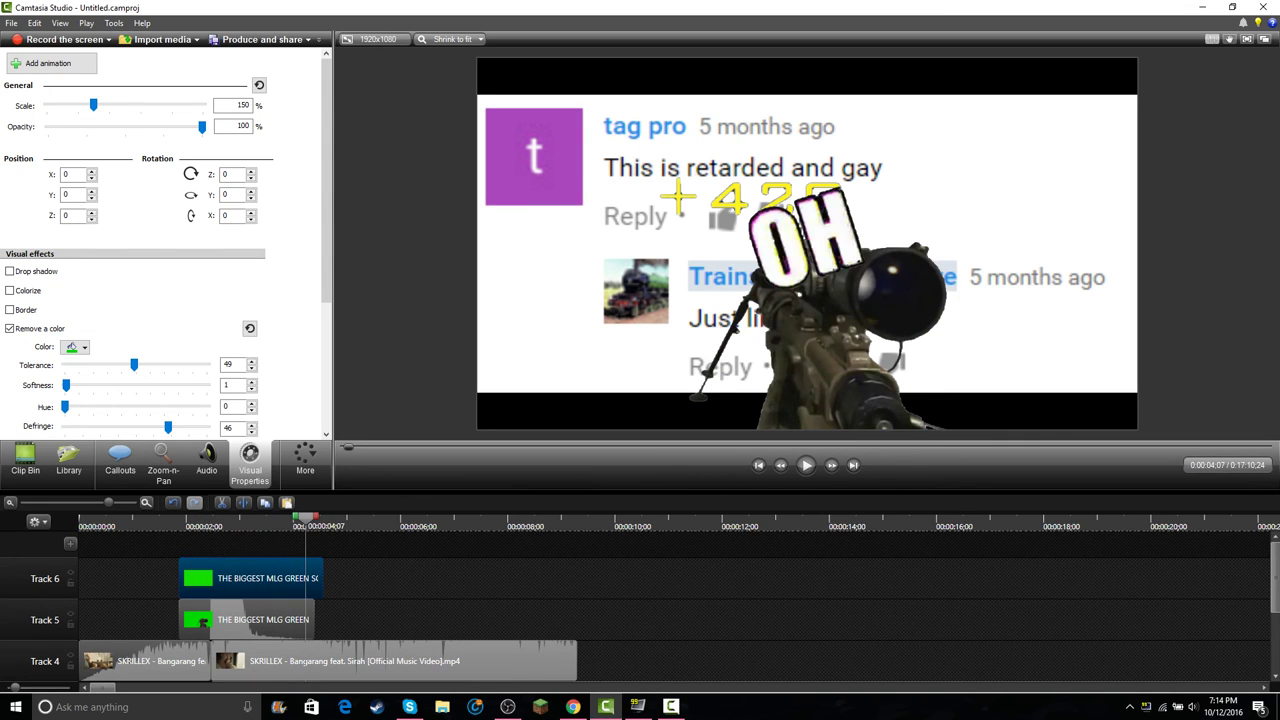
- Examine the keyed "OH" text frame by frame against the sniper rifle shot to judge its timing
key(ctrl+Left)
key(ctrl+Left)
key(ctrl+Left)
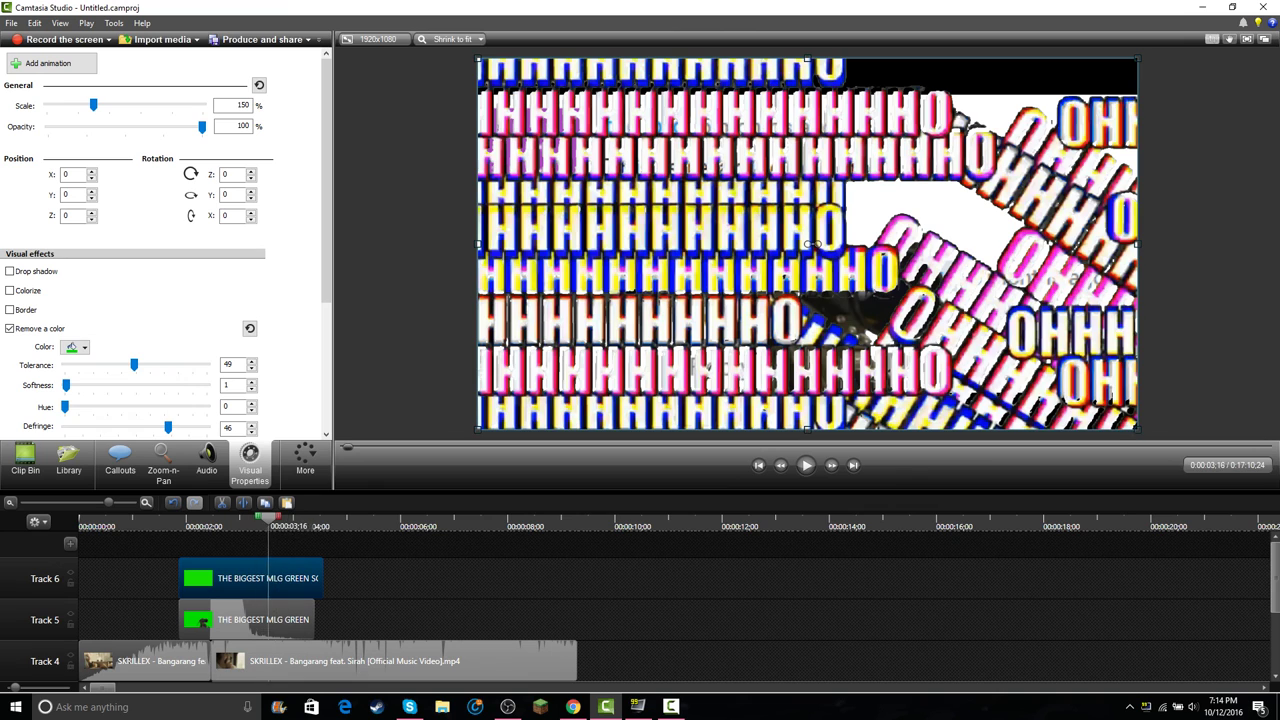
drag(290, 518, 211, 518)
key(ctrl+Left)
key(ctrl+Left)
key(ctrl+Left)
key(ctrl+Left)
key(space)
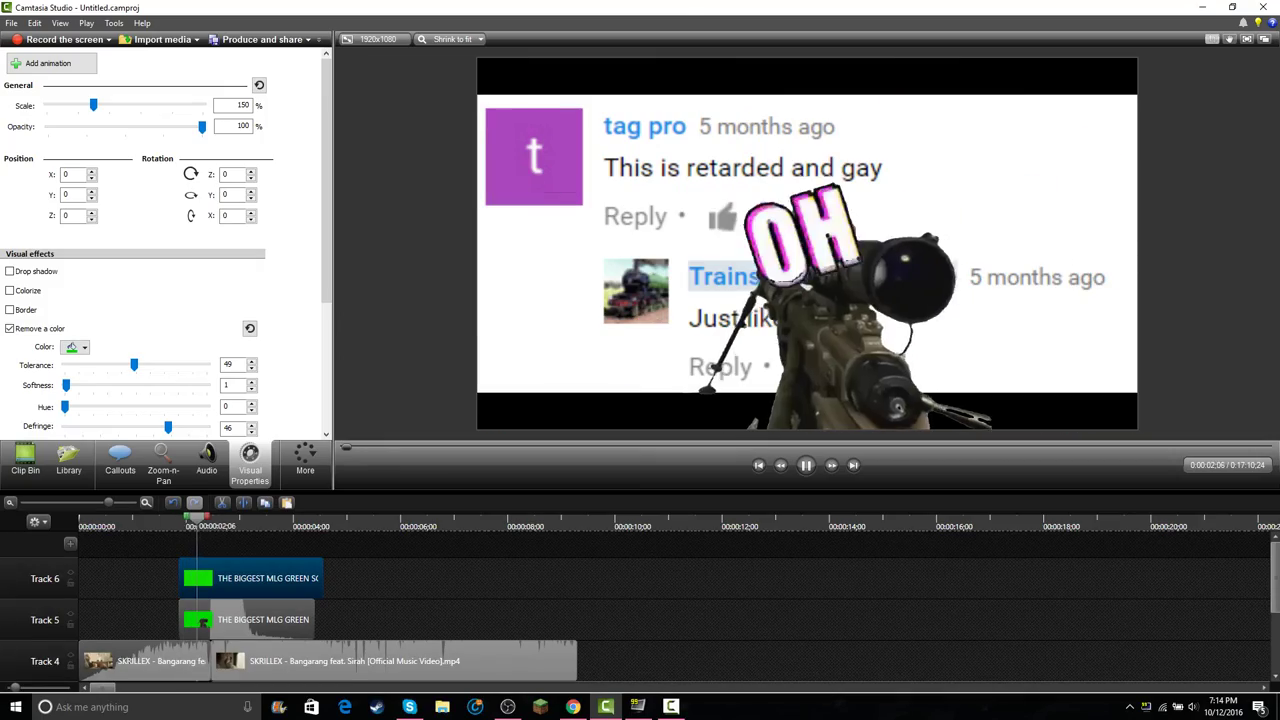
- Trim the start of the "OH" text clip on Track 6 to 0:00:02;21
drag(290, 518, 209, 518)
key(ctrl+Left)
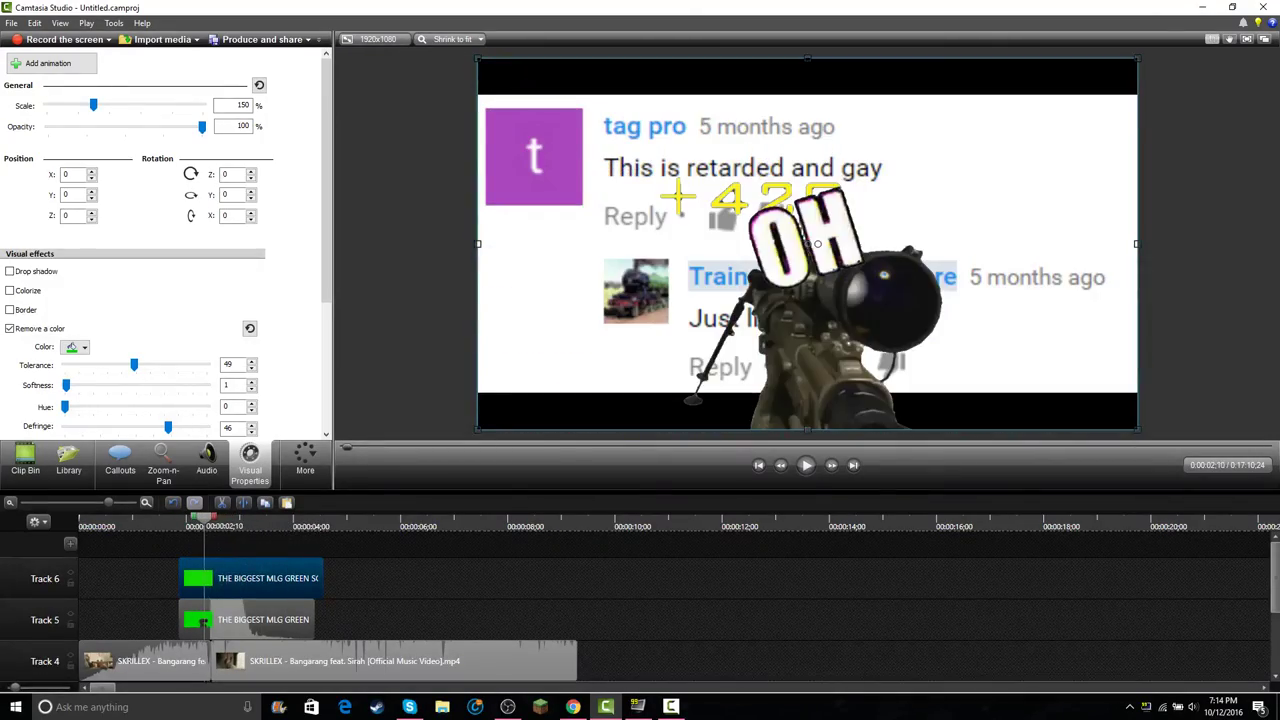
key(ctrl+Right)
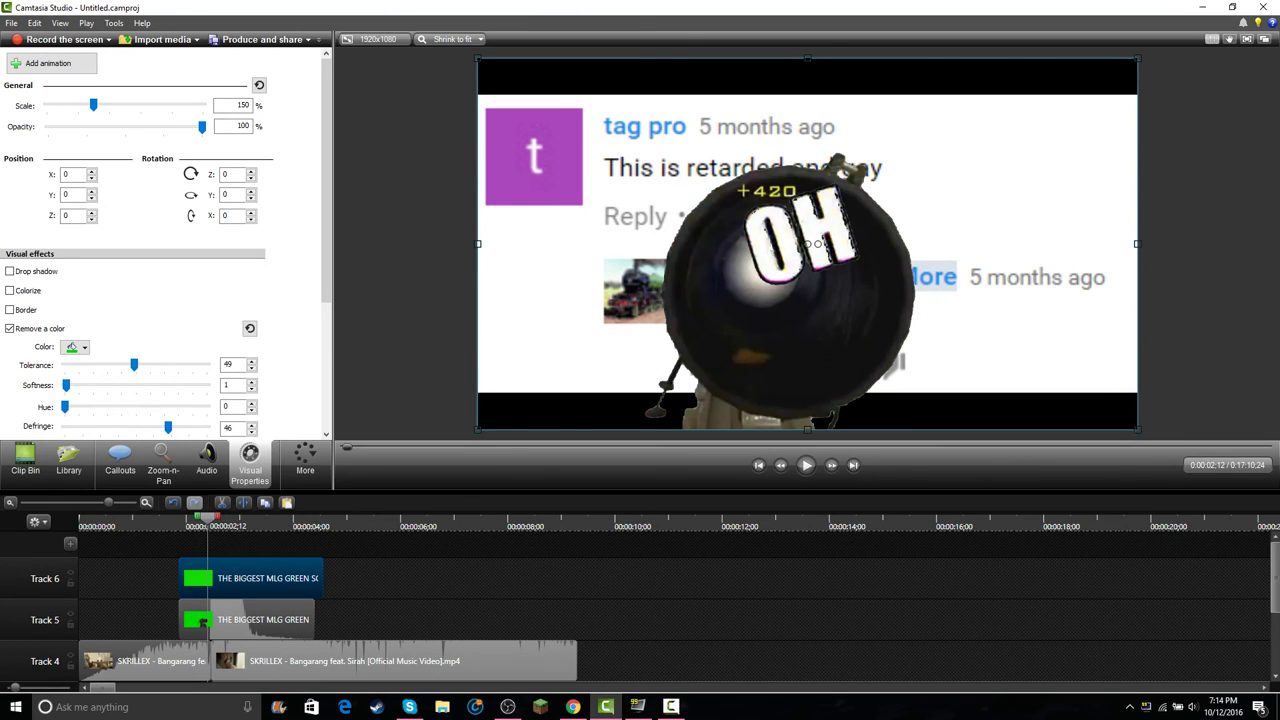
key(ctrl+Right)
key(ctrl+Right)
key(ctrl+Right)
key(ctrl+Right)
key(ctrl+Right)
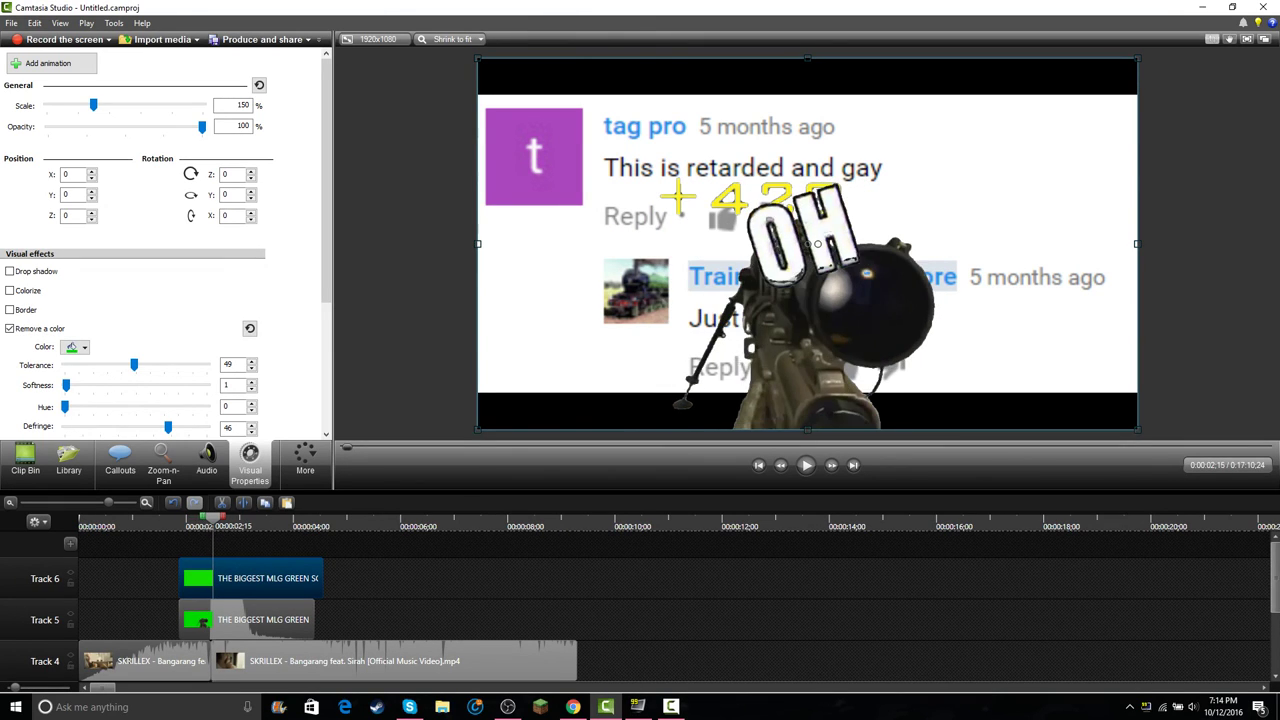
key(ctrl+Right)
key(ctrl+Right)
key(ctrl+Right)
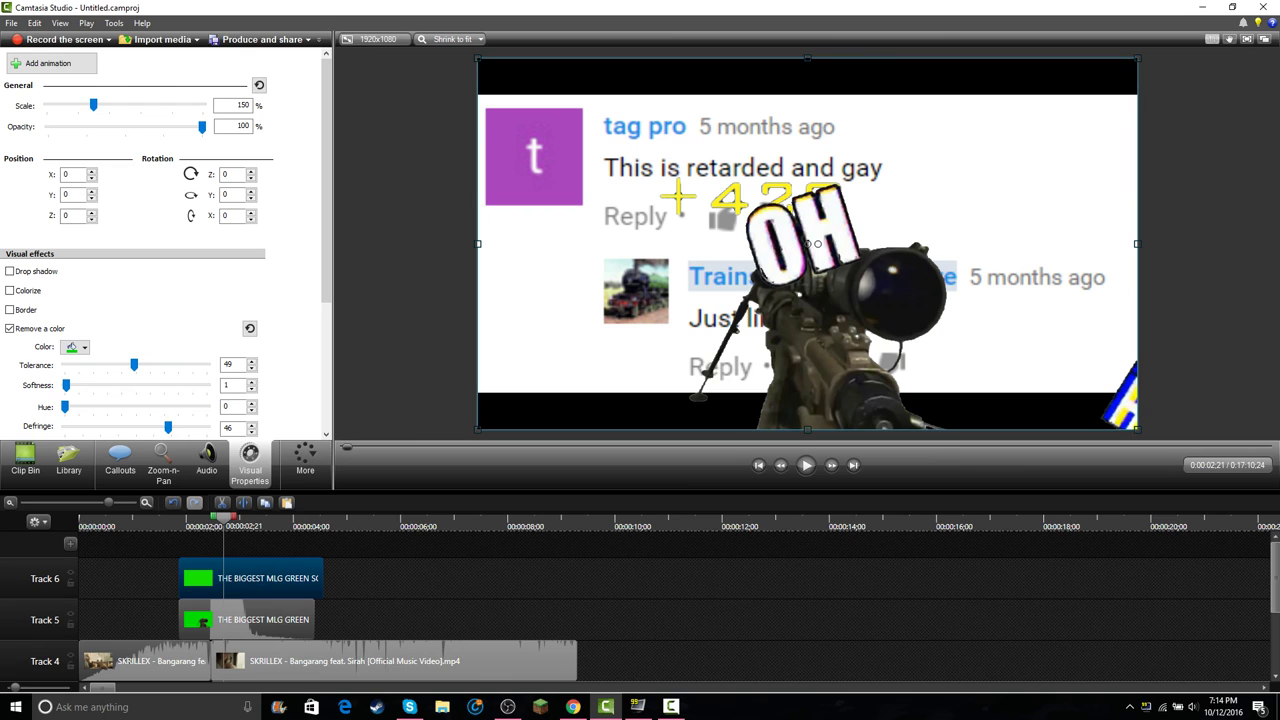
drag(180, 578, 226, 580)
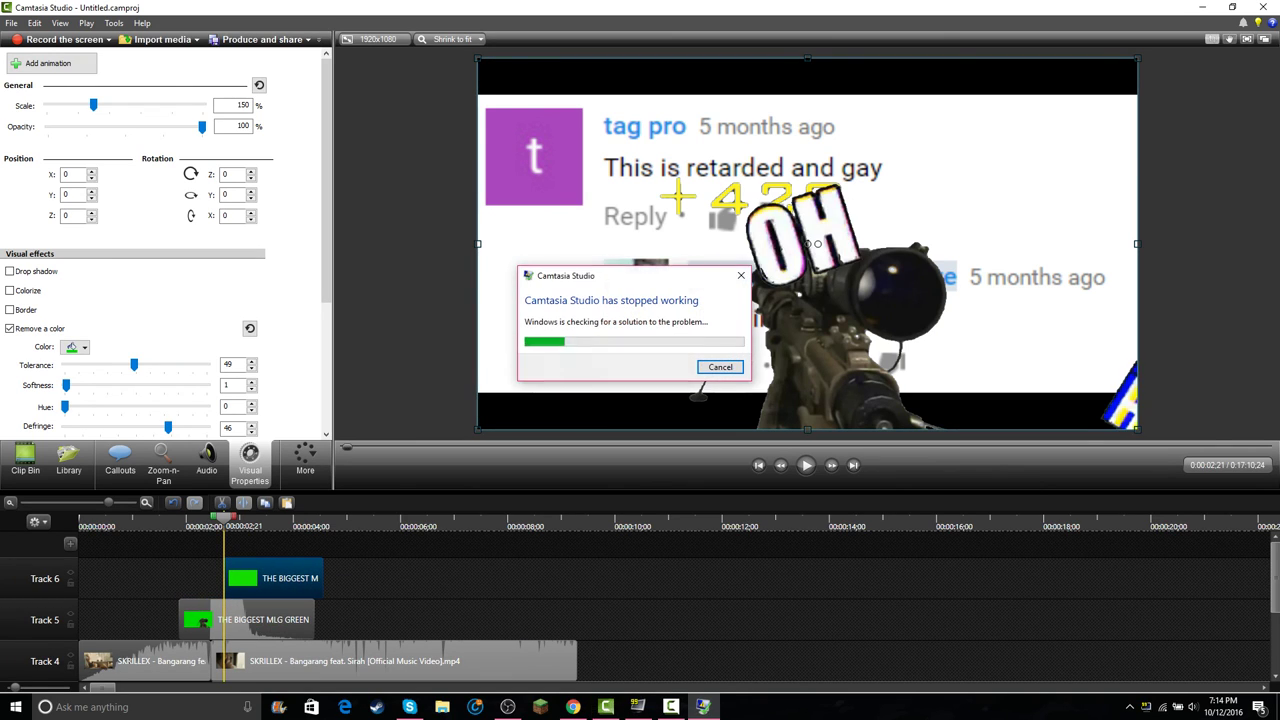
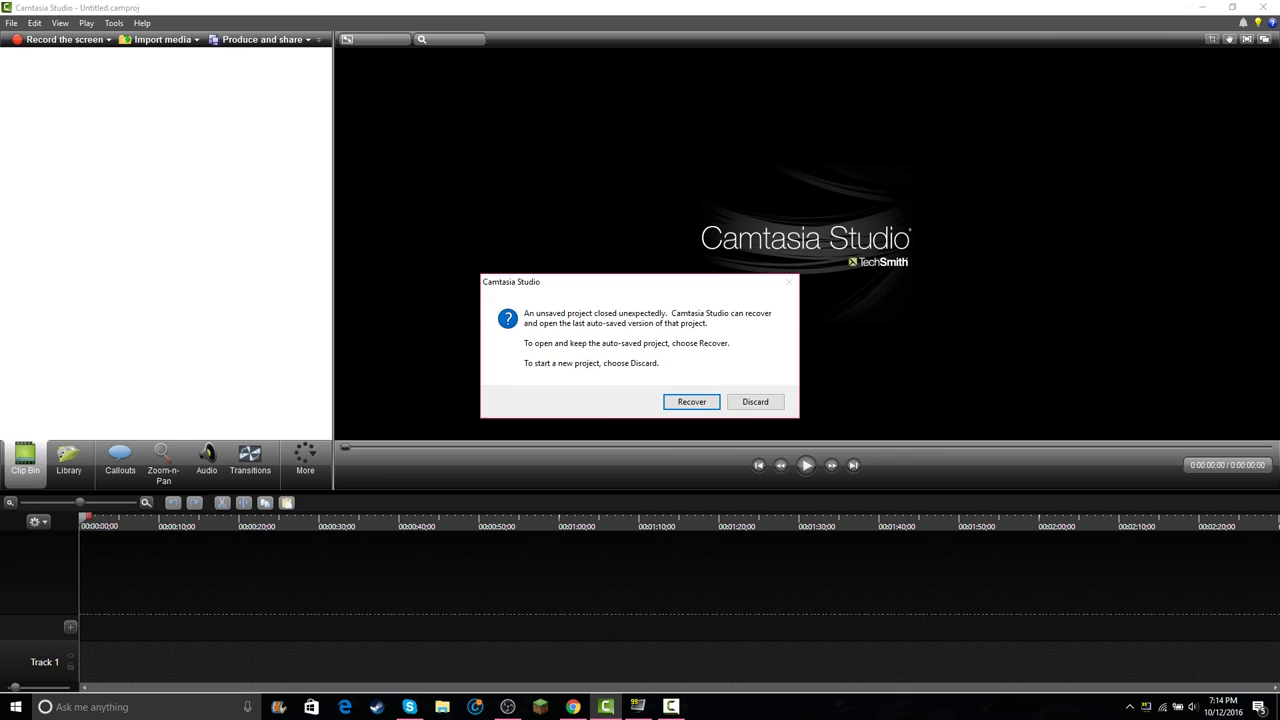
- Recover the auto-saved project and save it as Meme21
click(692, 402)
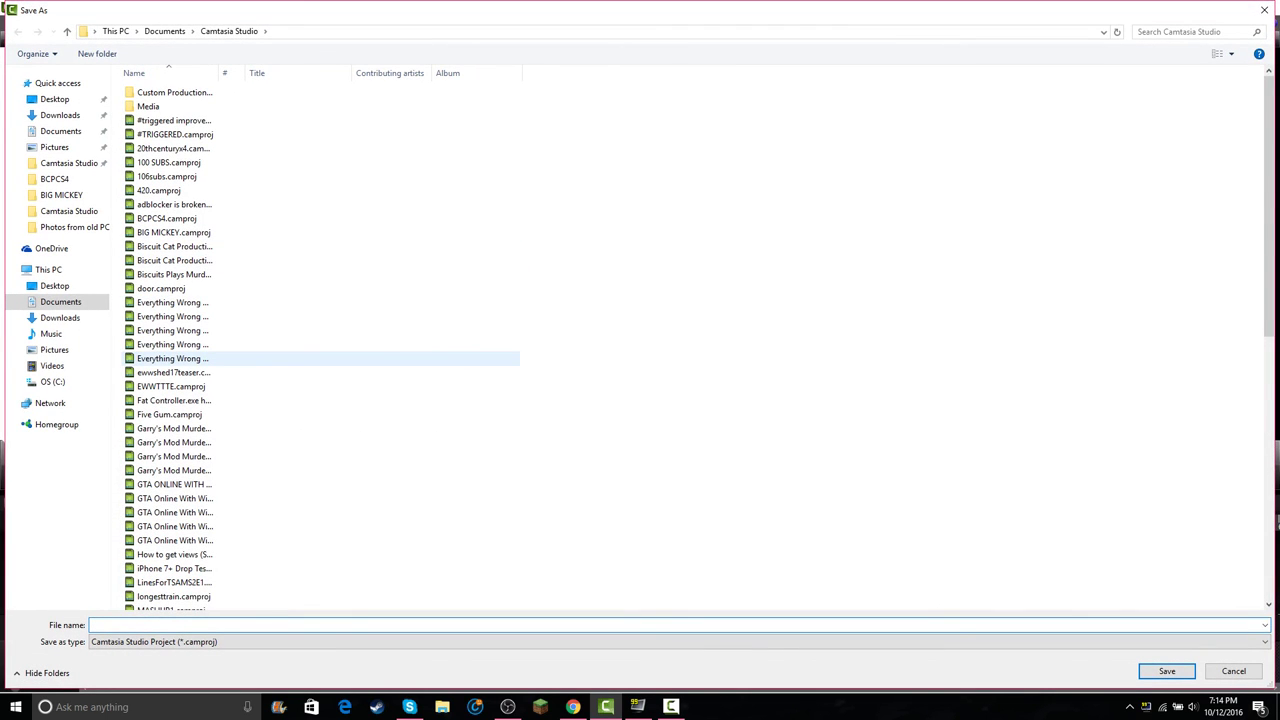
scroll(320, 350, down, 7)
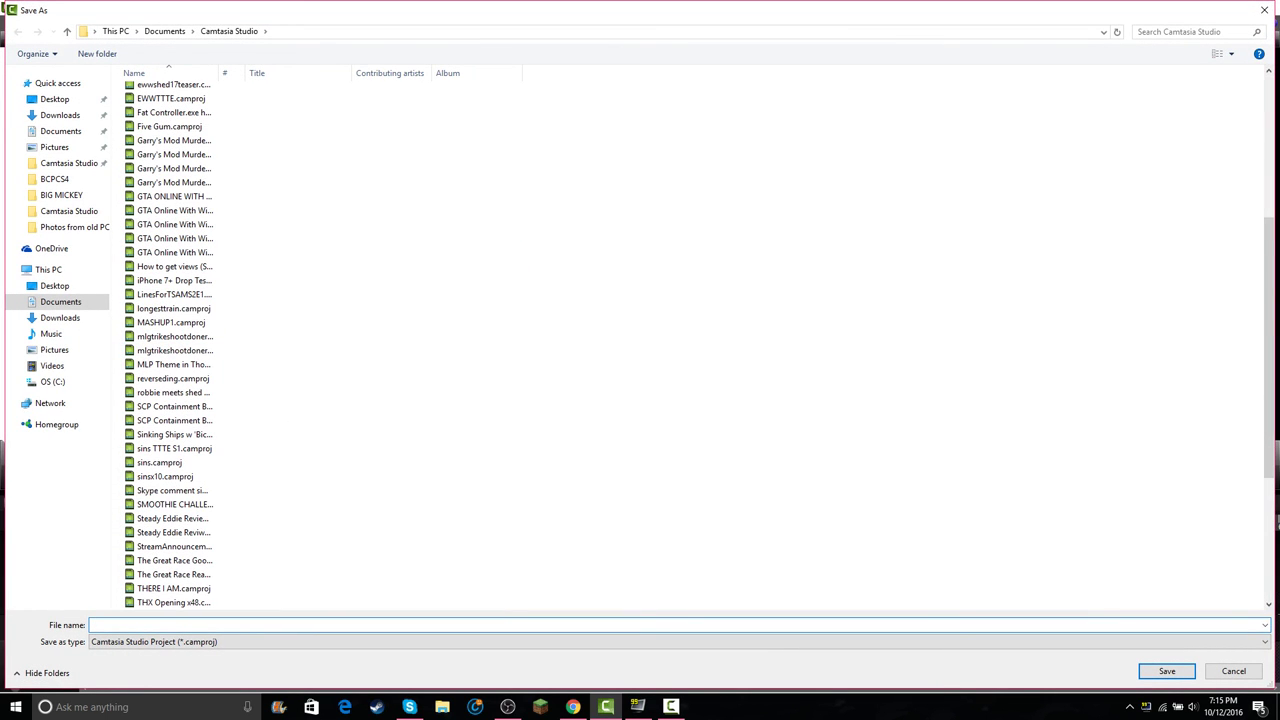
key(Escape)
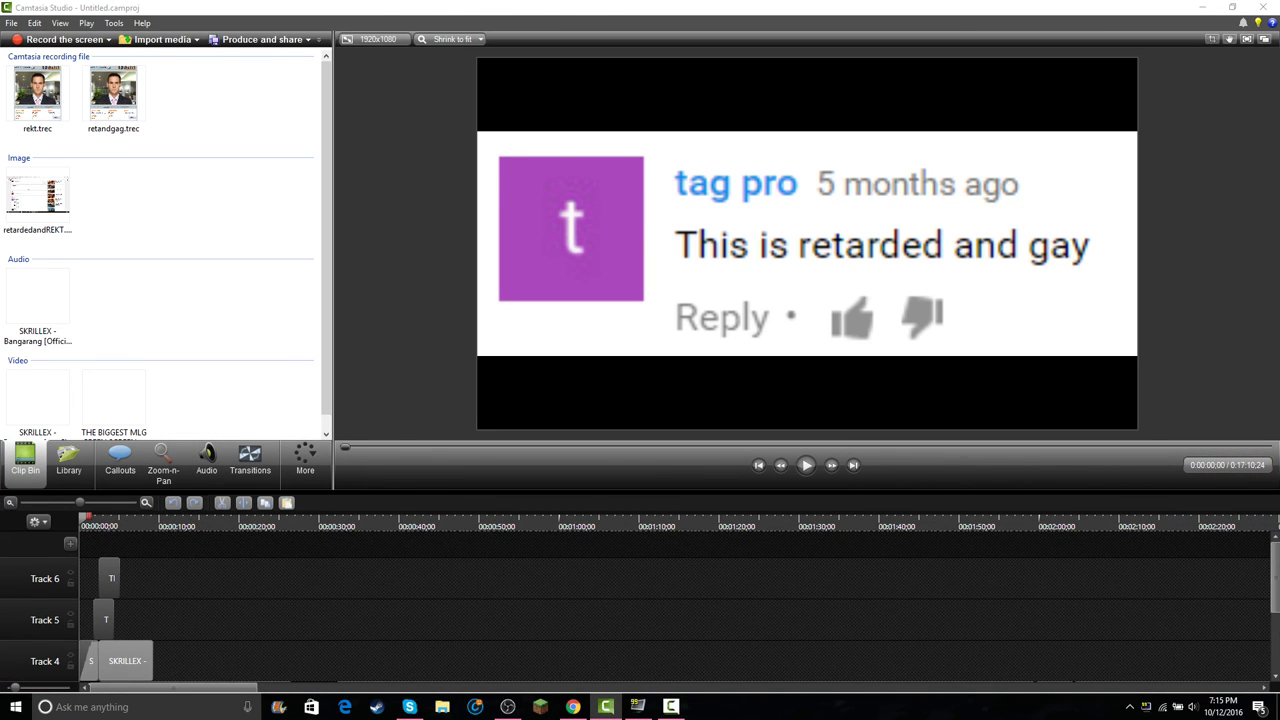
key(ctrl+s)
text(Meme)
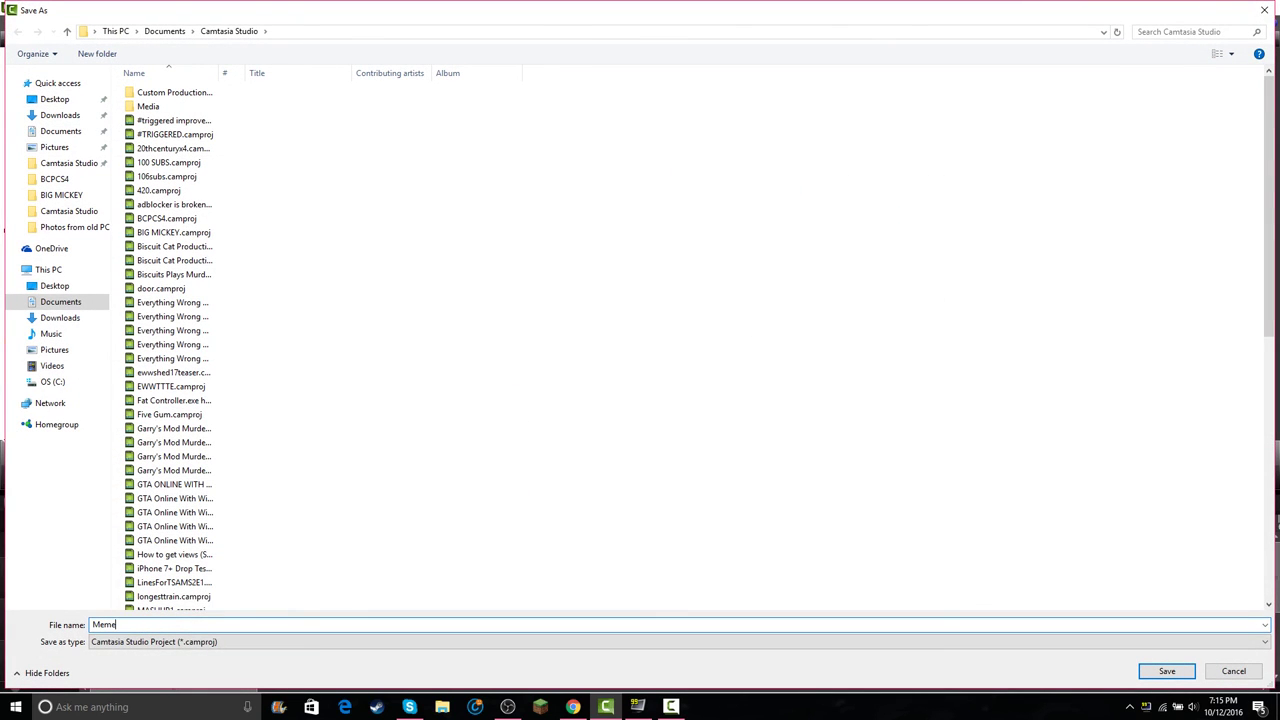
text(21)
key(Return)
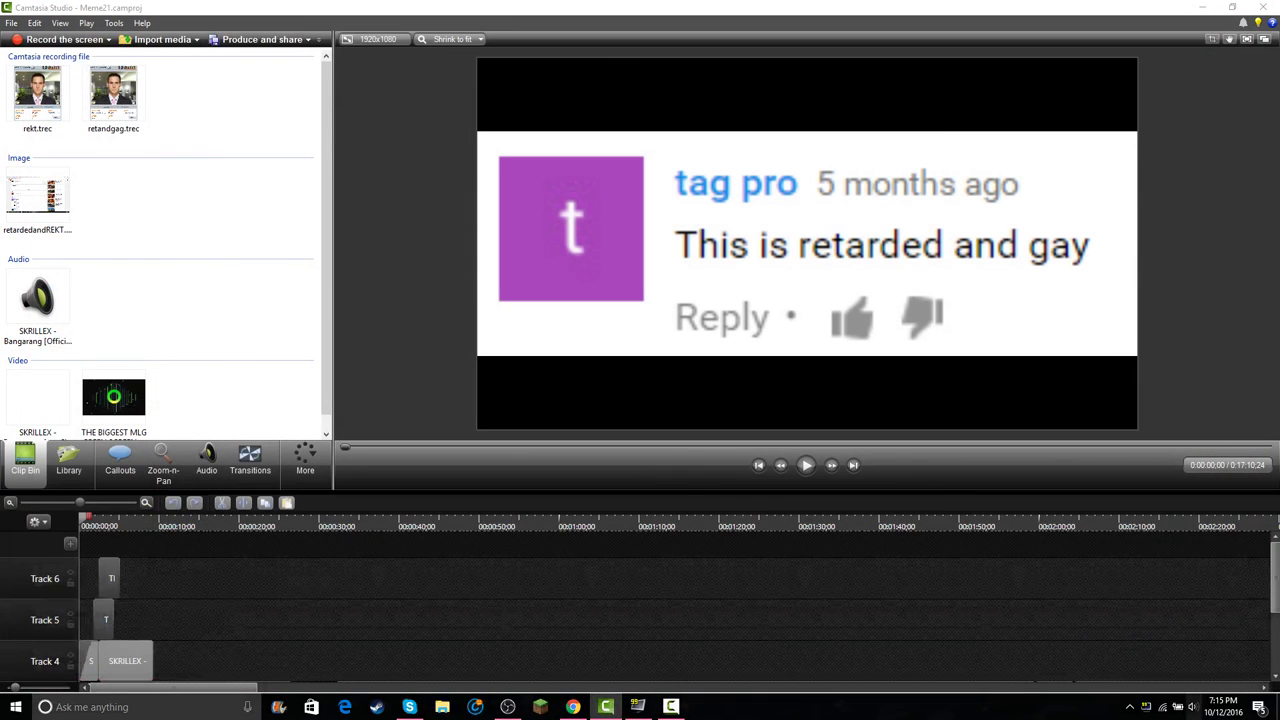
- Align the start of the "OH" text clip on Track 6 with the sniper rifle clip's start and play it back
drag(331, 578, 291, 578)
key(space)
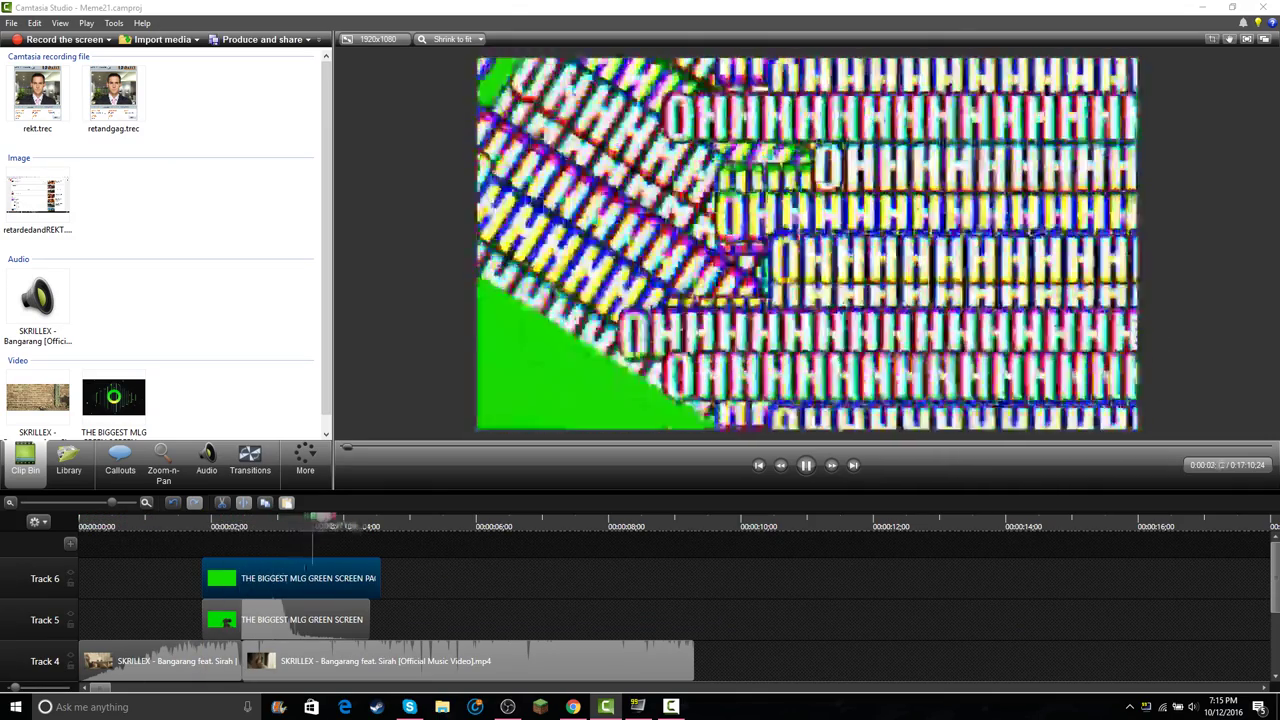
key(space)
- Trim the "OH" text clip to start where the second Bangarang clip begins and end with the sniper rifle clip
drag(313, 518, 203, 518)
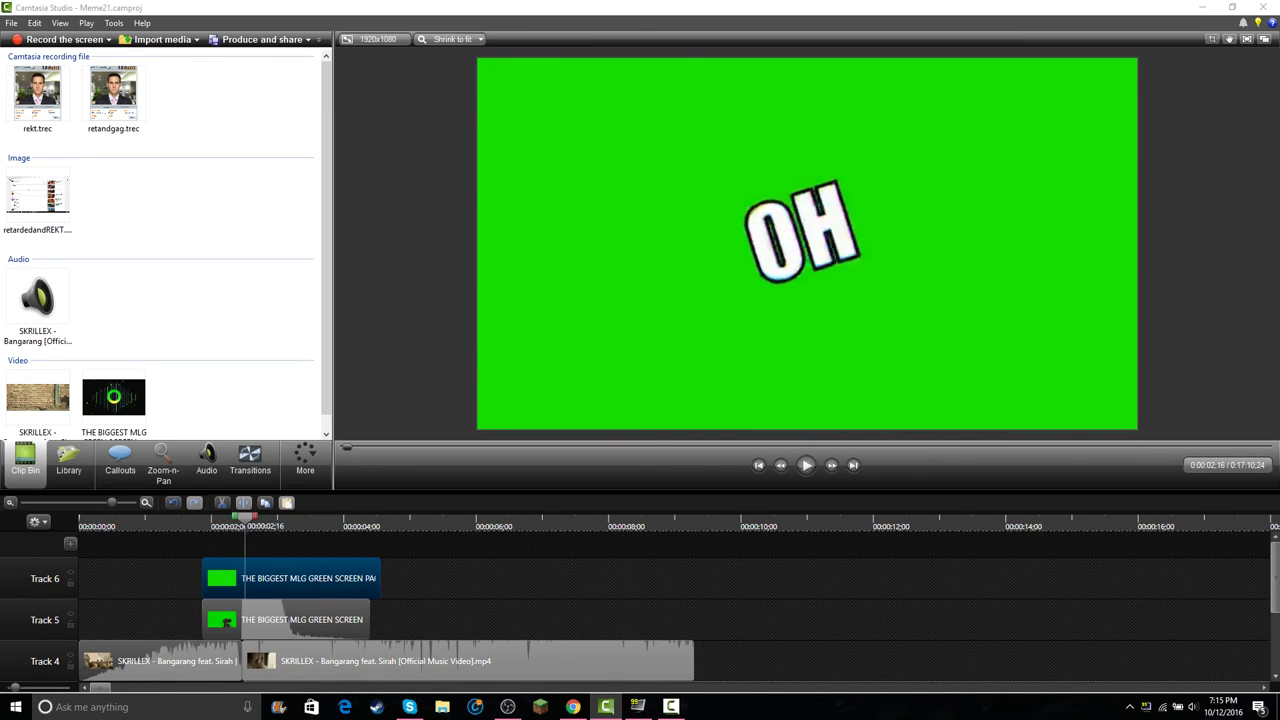
key(space)
drag(247, 518, 264, 518)
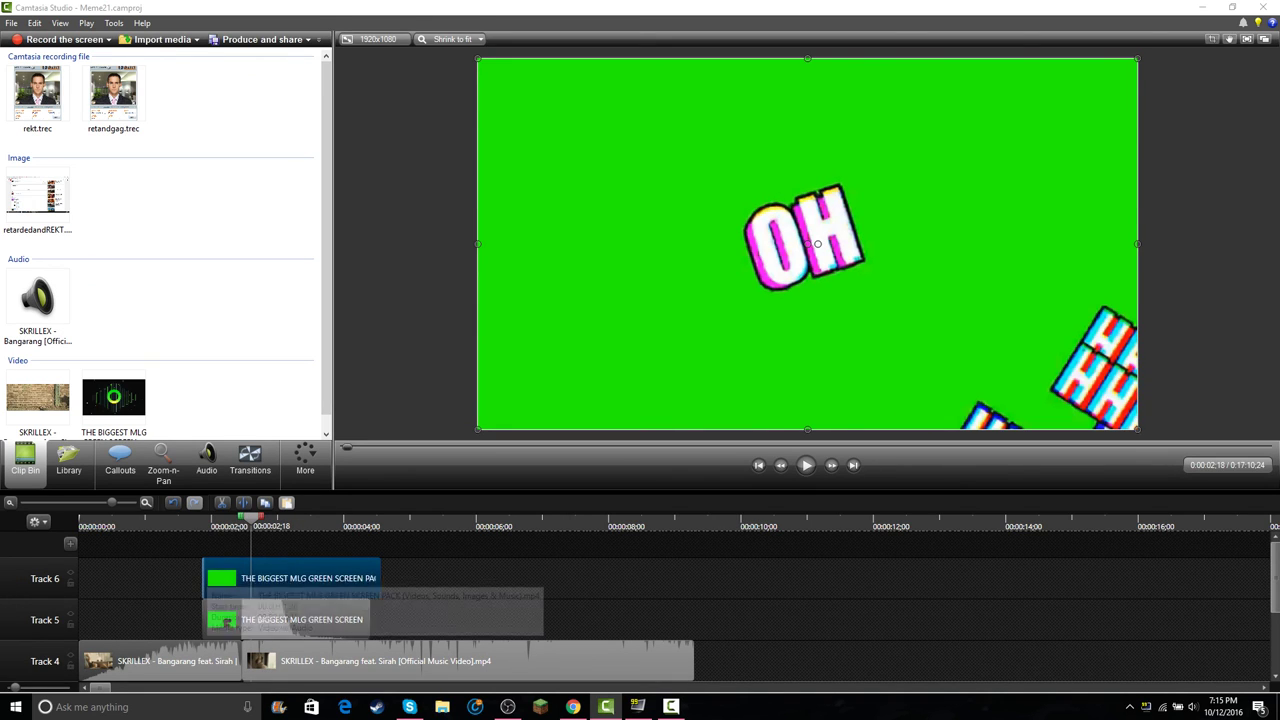
drag(203, 579, 241, 580)
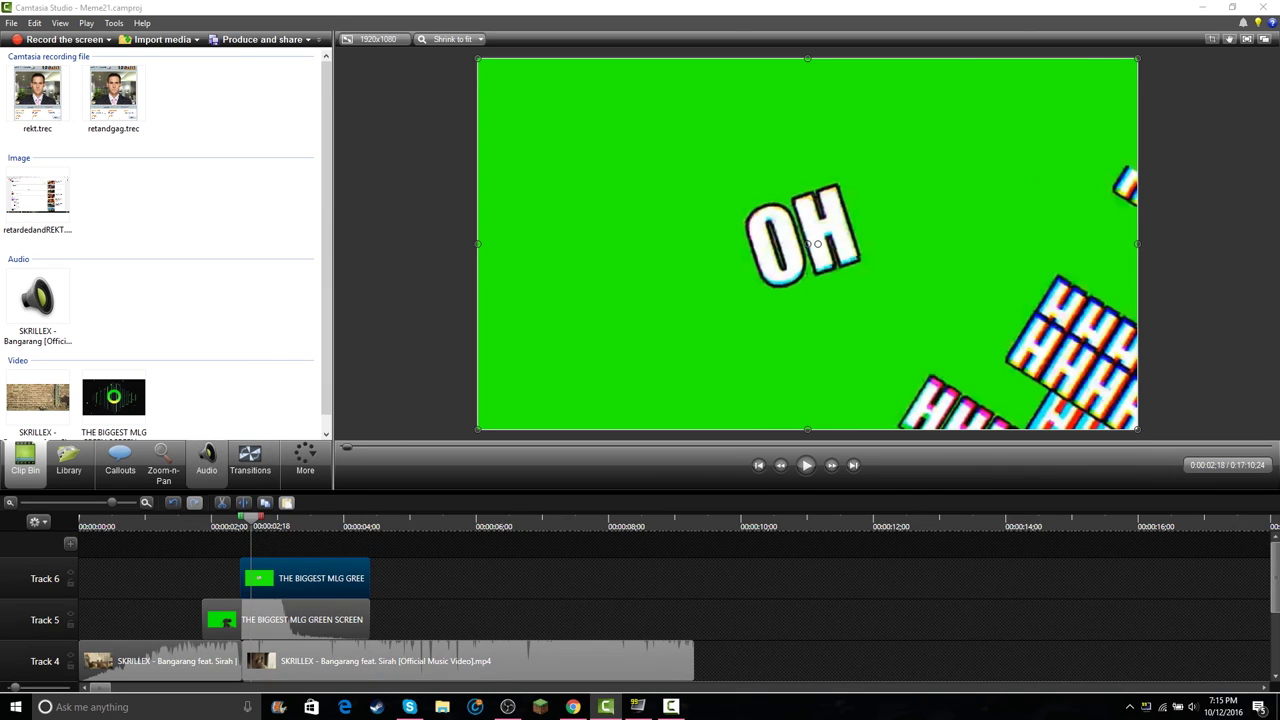
- Turn on the Remove a color effect for the "OH" text clip in its visual properties
click(305, 462)
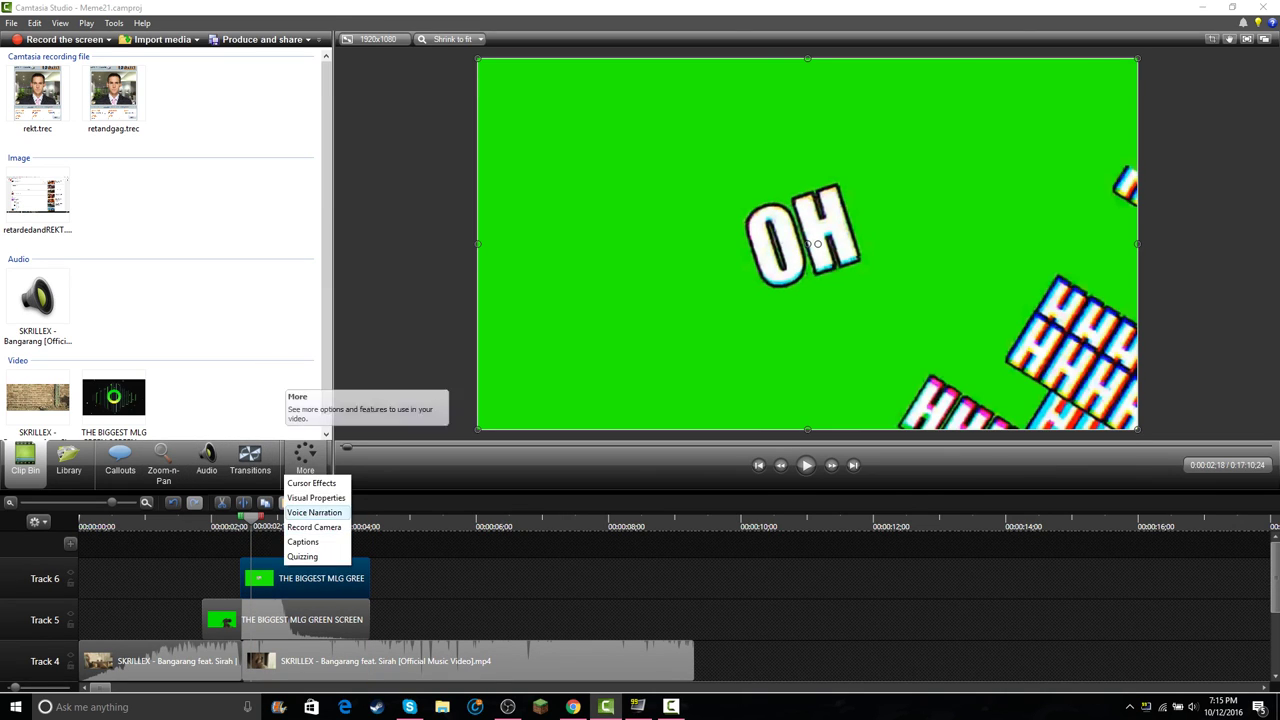
click(315, 503)
click(10, 328)
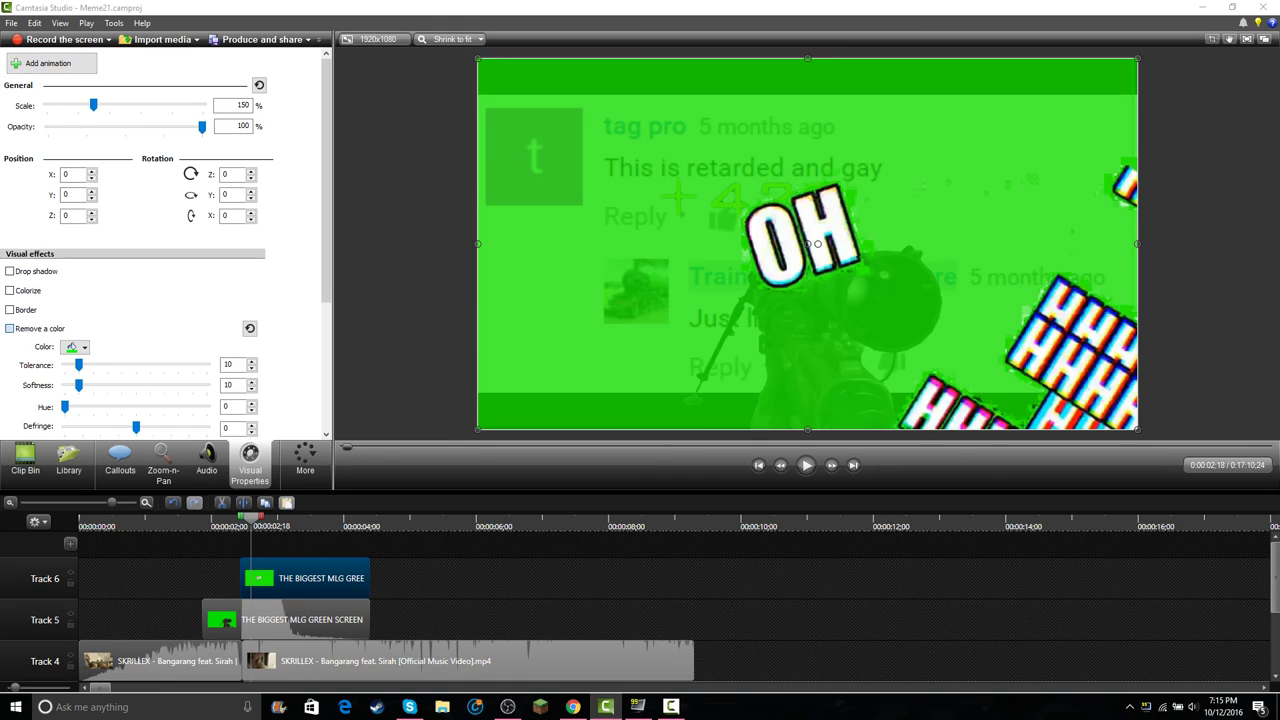
- Try removal colors sampled from the preview around the "OH" lettering
click(77, 347)
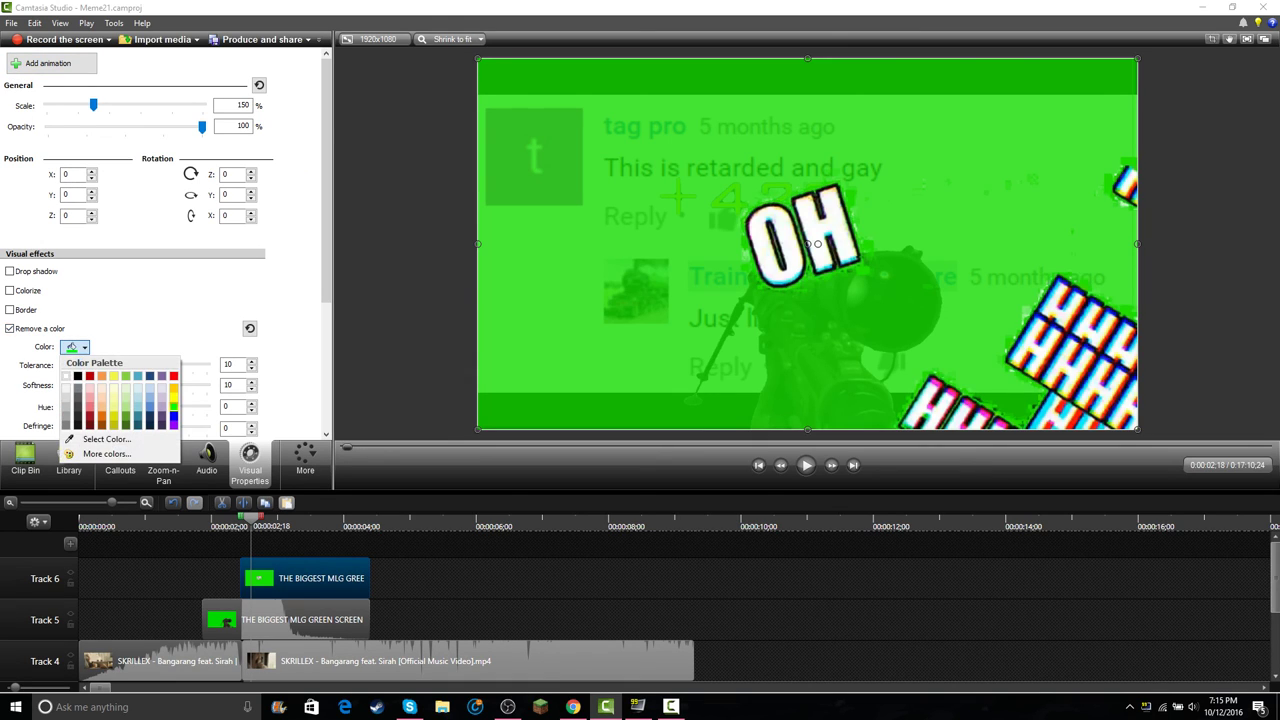
click(80, 436)
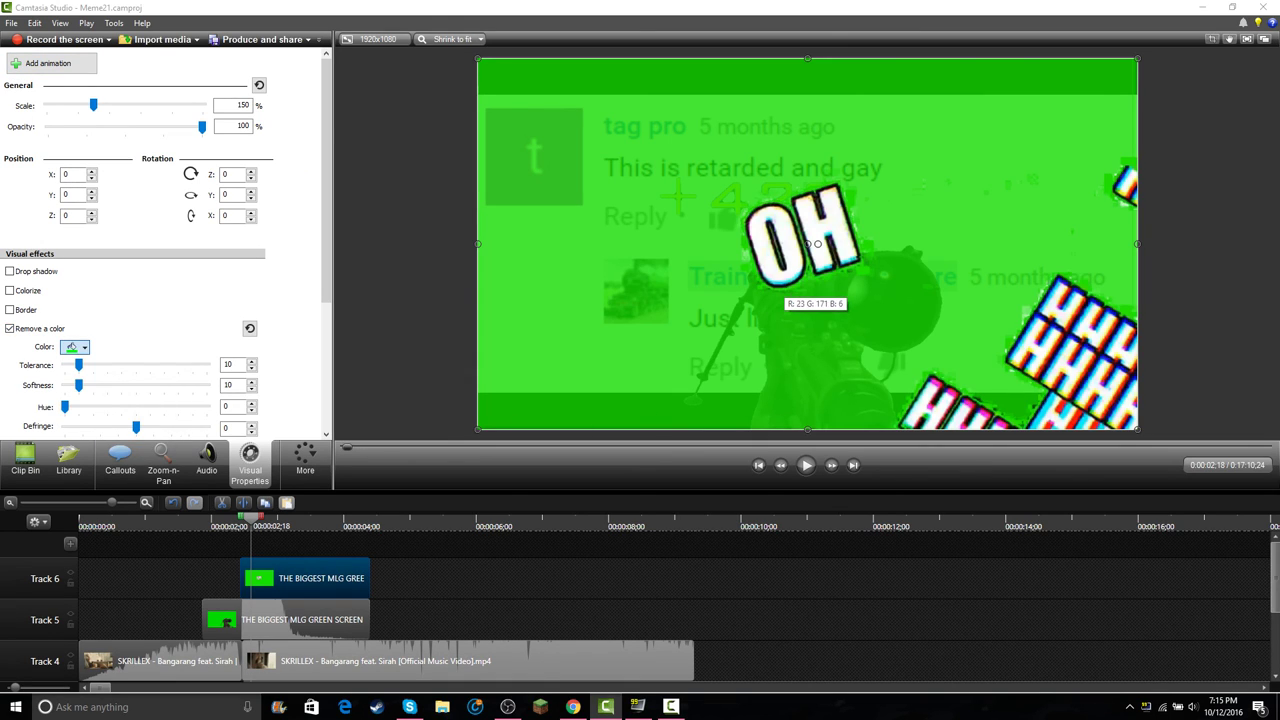
click(784, 298)
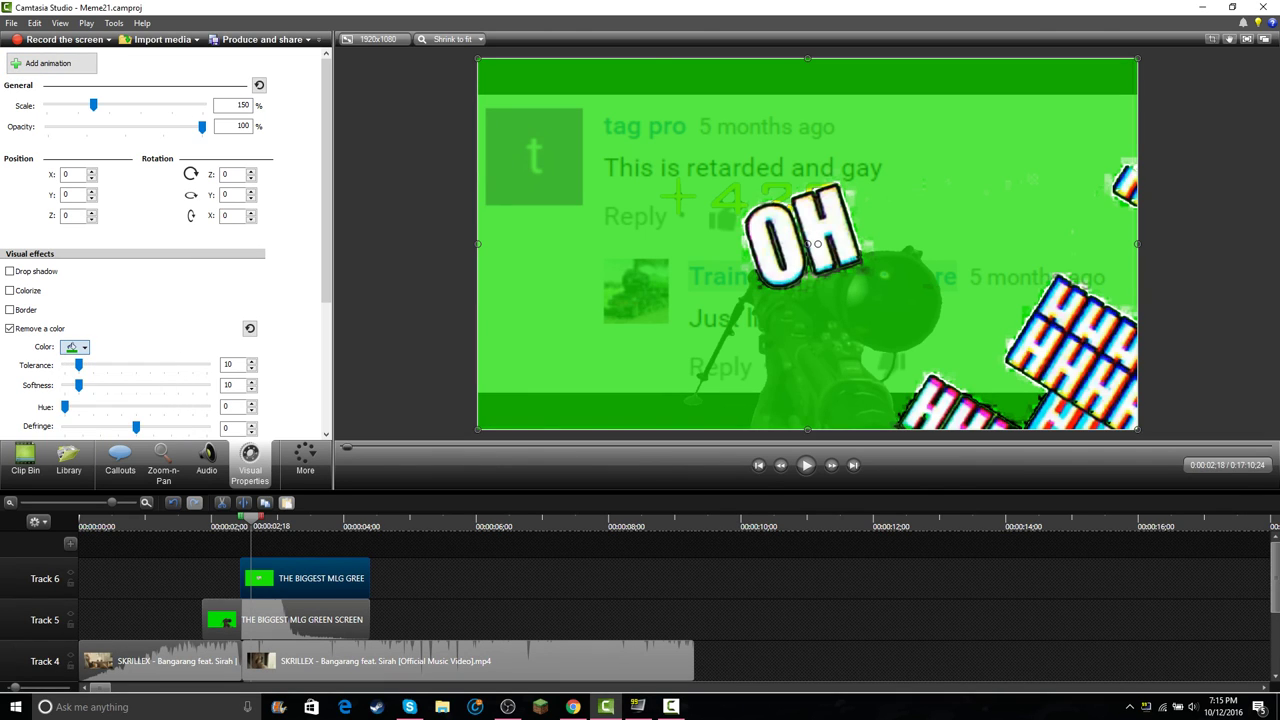
click(78, 347)
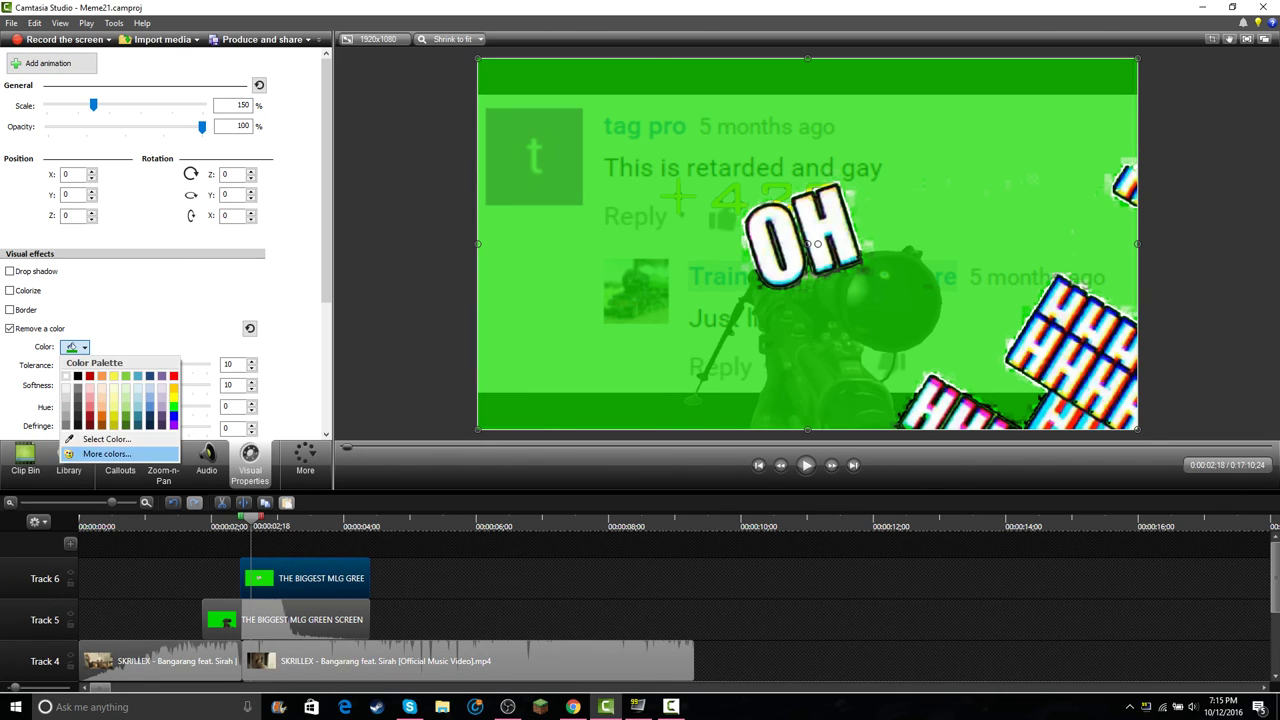
click(100, 454)
click(813, 243)
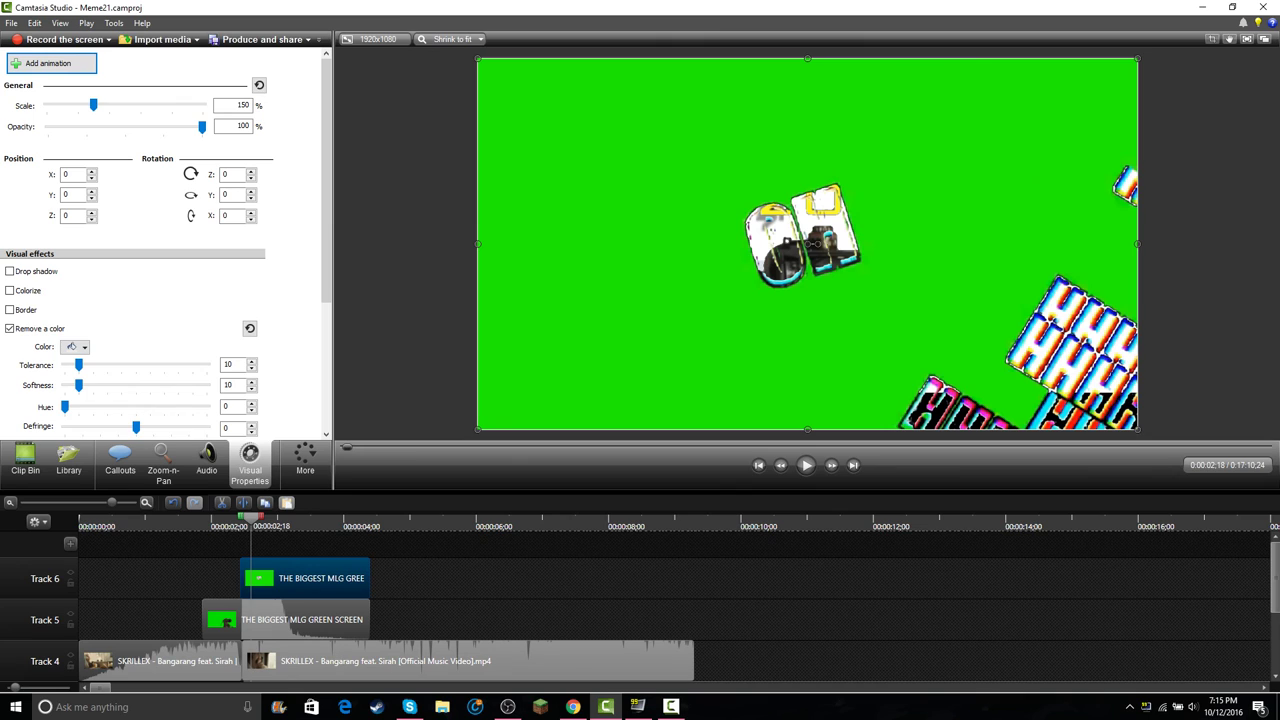
- Sample the "OH" clip's green background as the removed color and set Tolerance to 38 and Defringe to 100
click(78, 347)
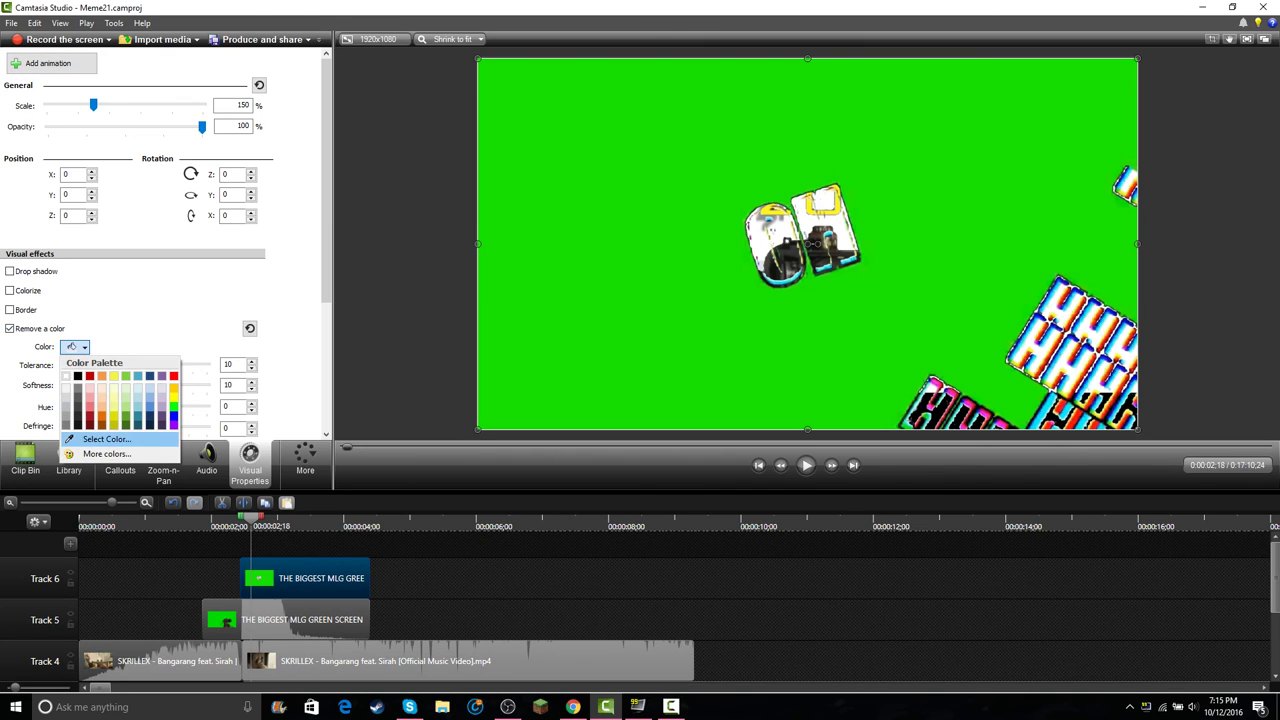
click(100, 454)
click(600, 300)
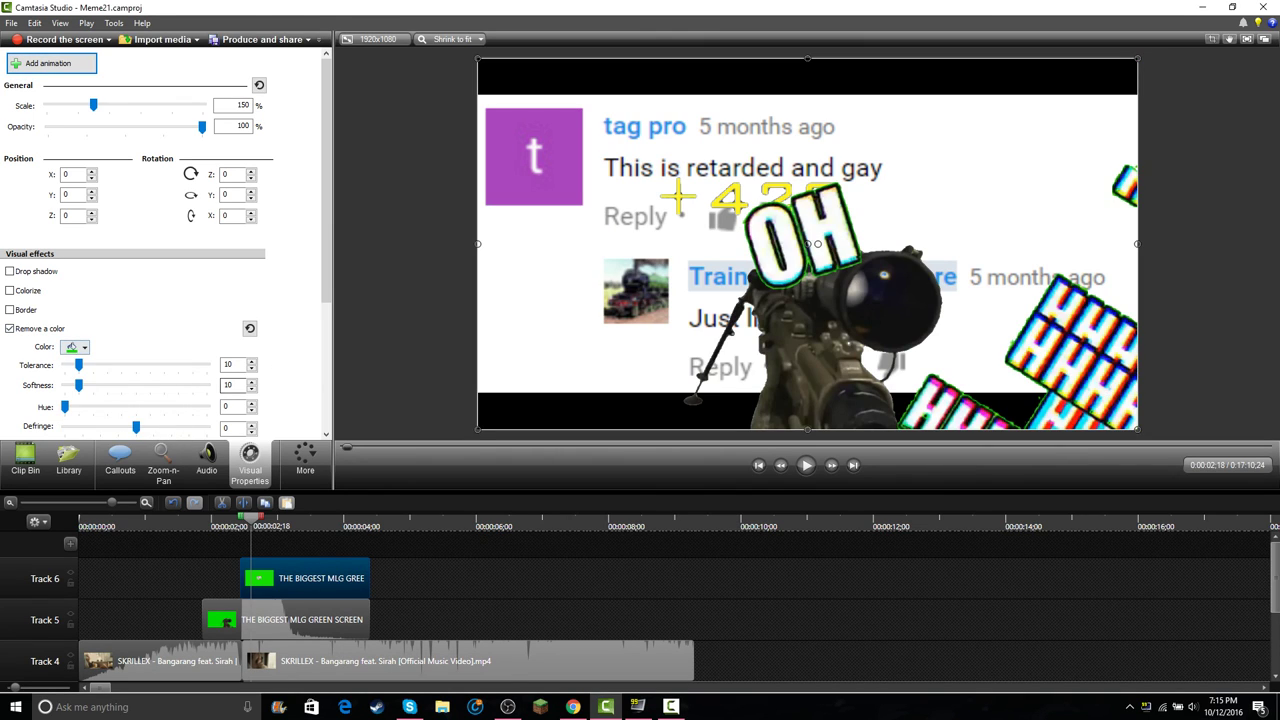
drag(79, 364, 118, 364)
drag(136, 427, 201, 427)
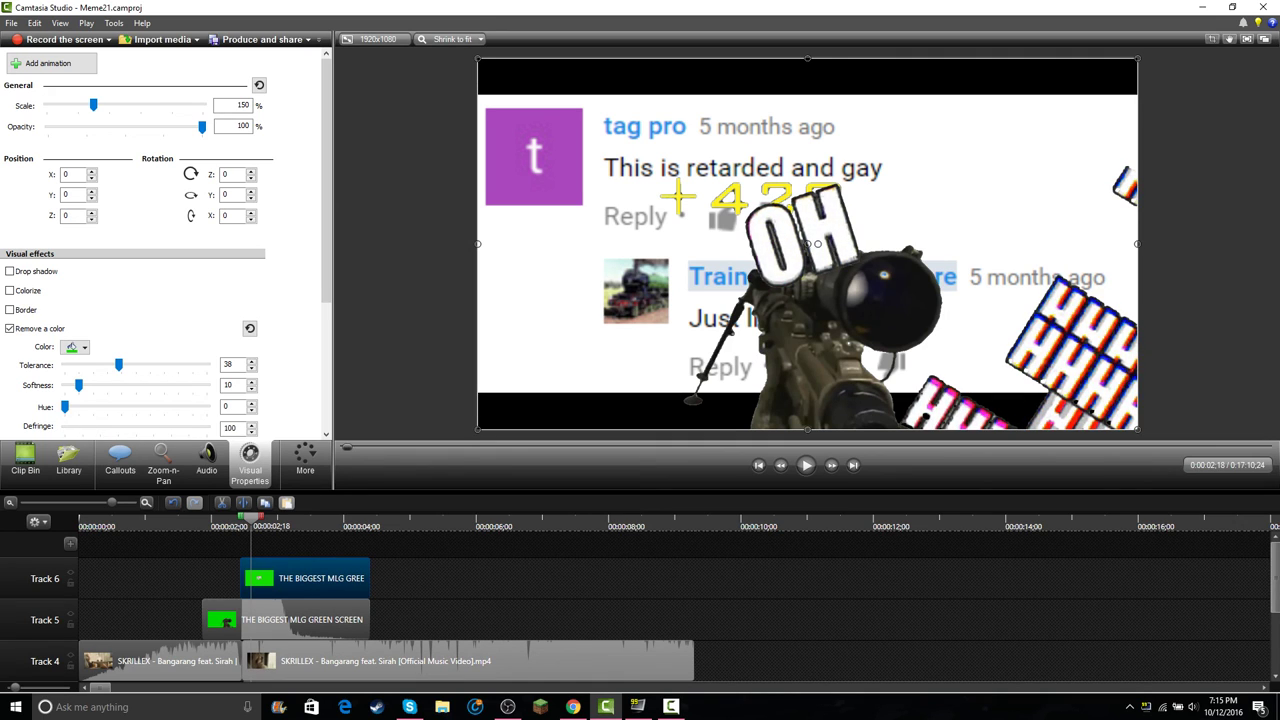
- Set the "OH" clip's Defringe to 1 and play back the section with the keyed lettering and sniper rifle
drag(204, 427, 141, 427)
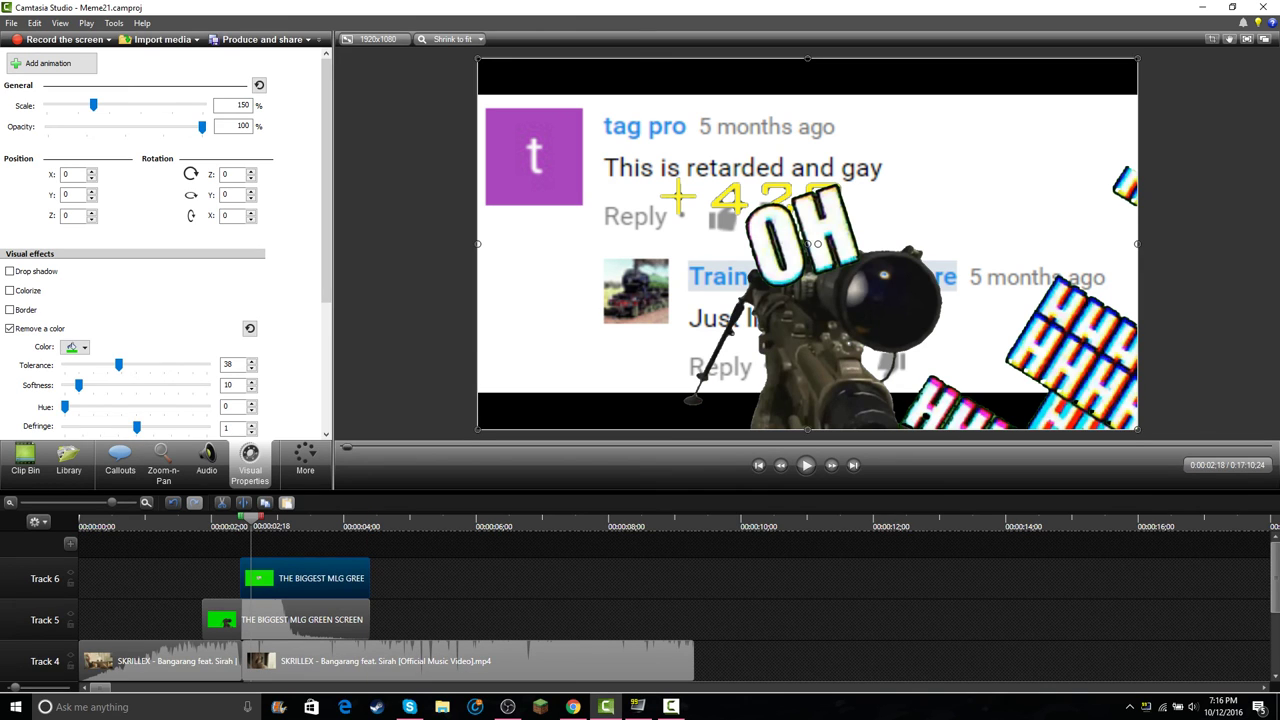
drag(250, 515, 170, 515)
key(space)
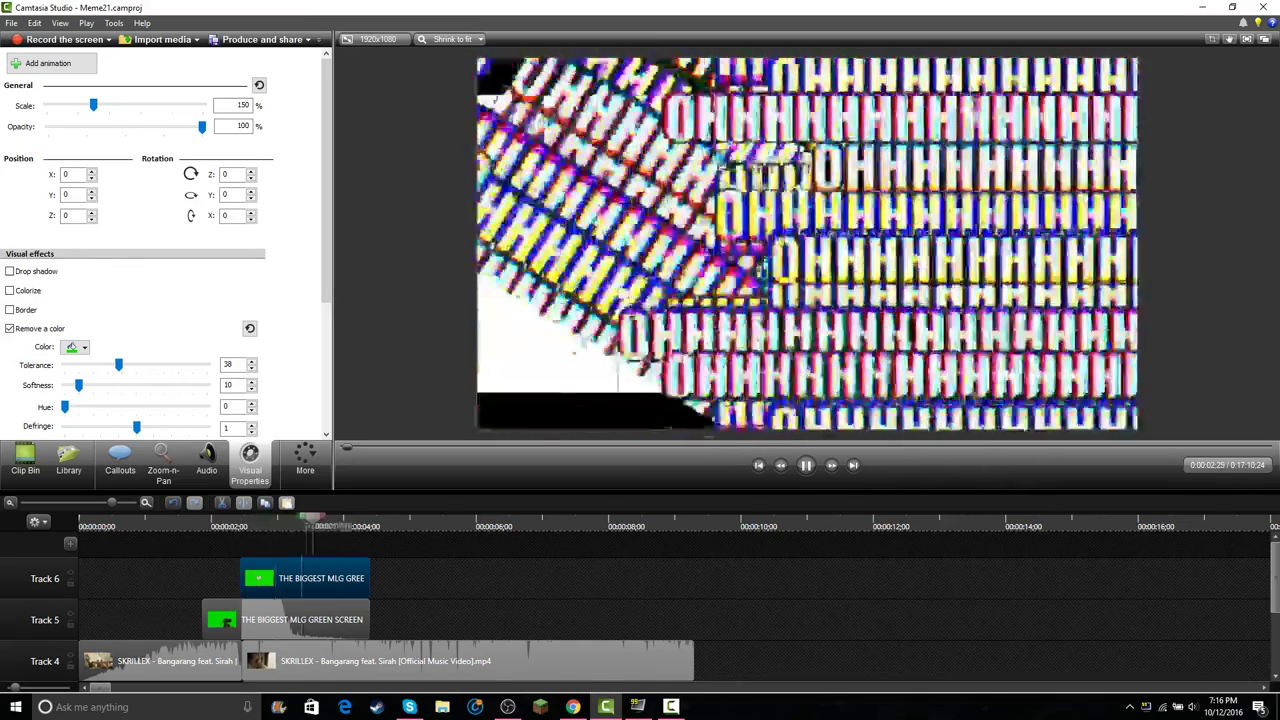
scroll(674, 610, down, 3)
key(space)
scroll(674, 610, up, 2)
scroll(674, 610, up, 1)
key(space)
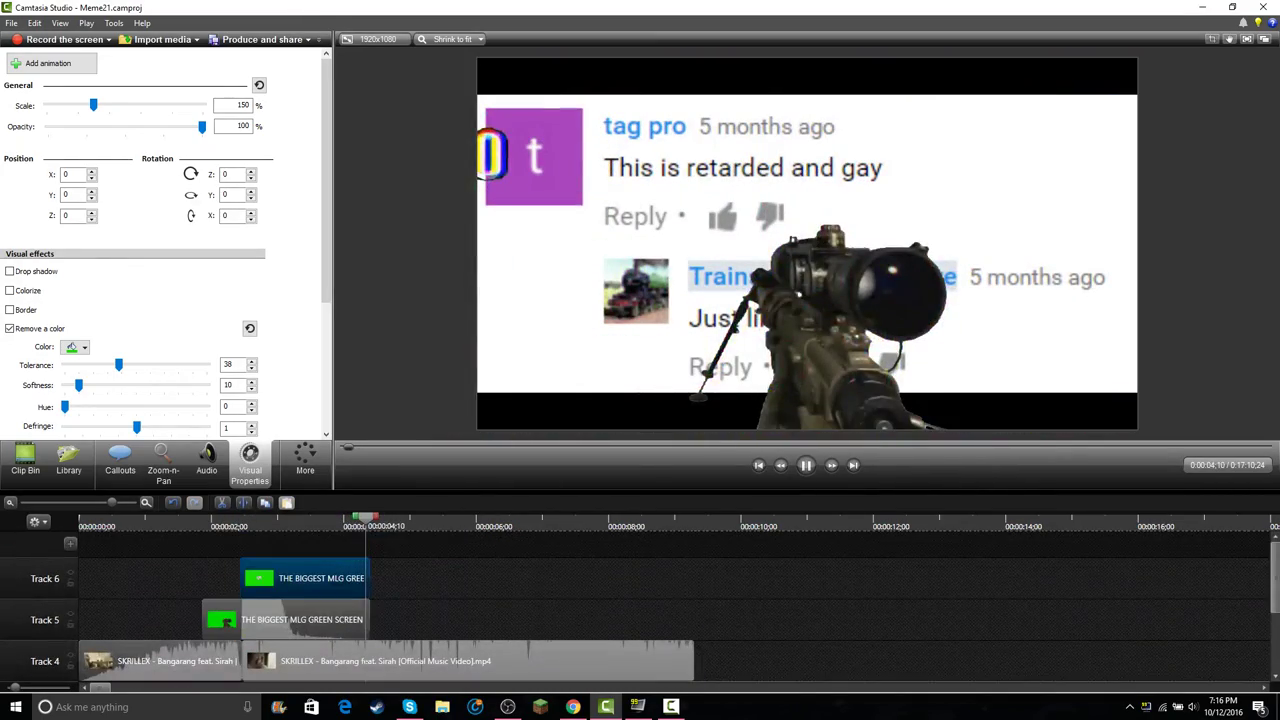
key(space)
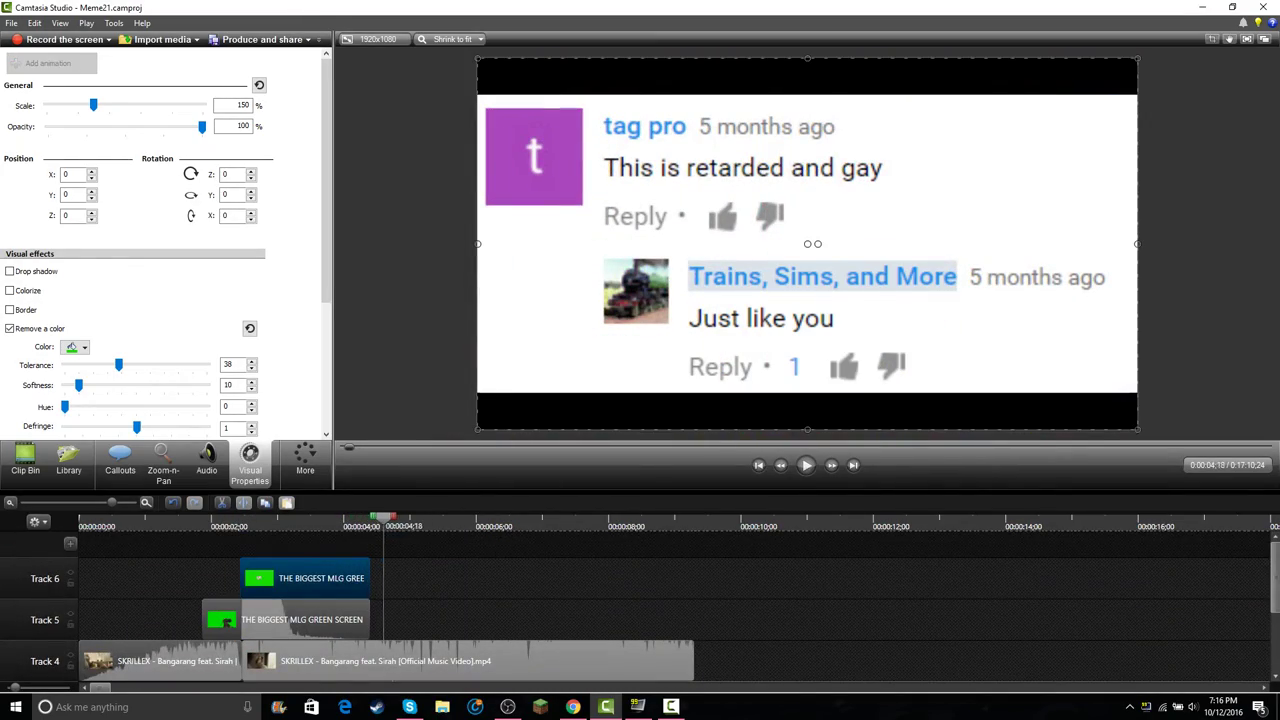
- Move the "o my god" and Doritos overlay clip from late in Track 4 to Track 7, starting where the second Bangarang clip begins
drag(383, 517, 240, 517)
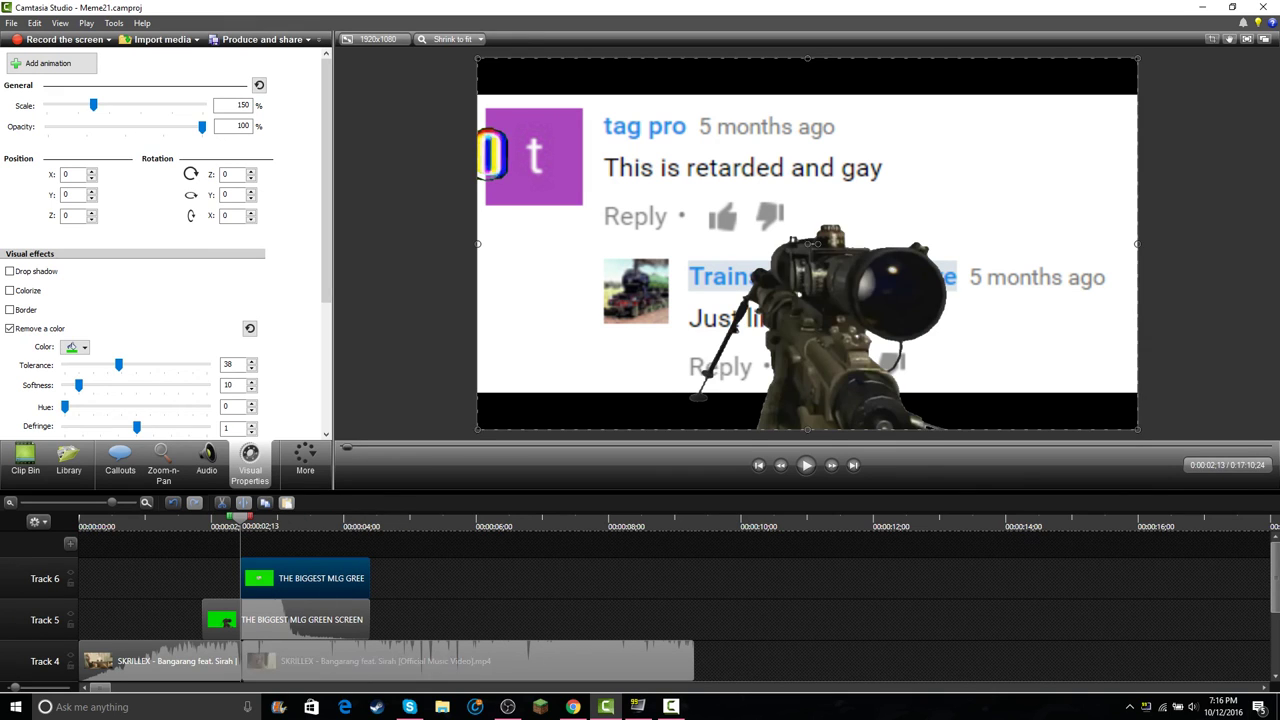
scroll(300, 600, down, 10)
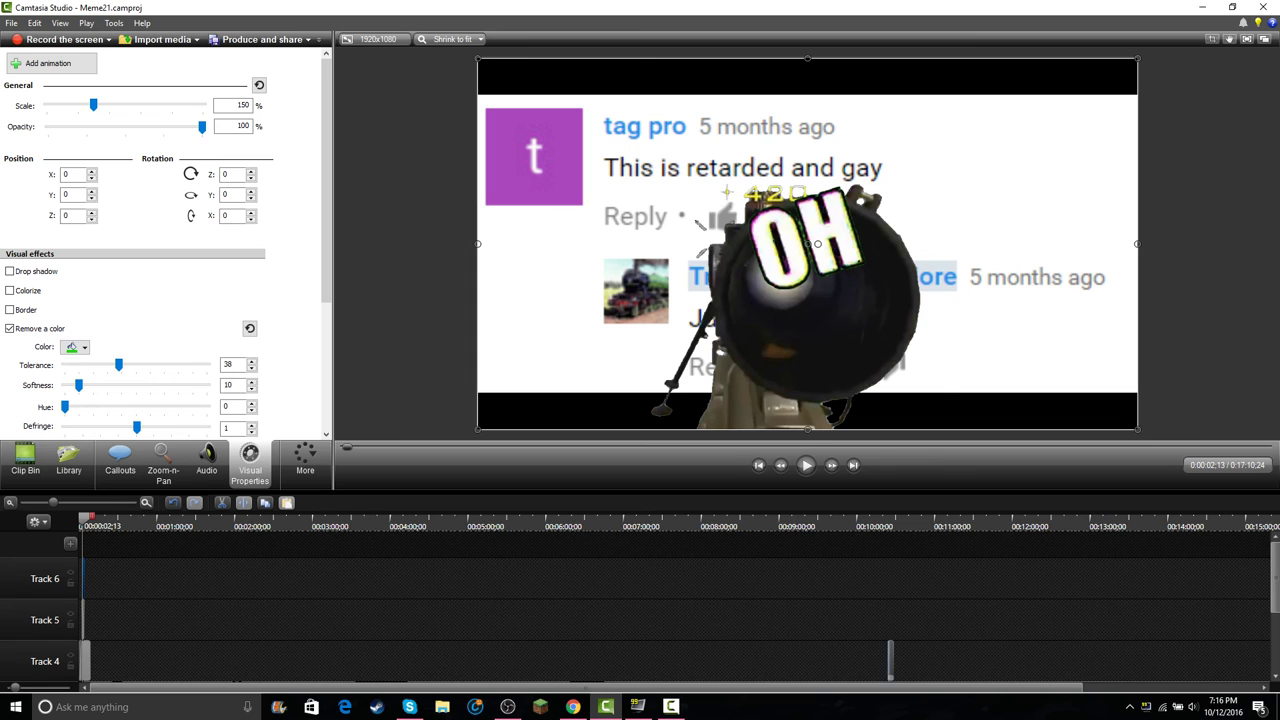
drag(891, 660, 83, 553)
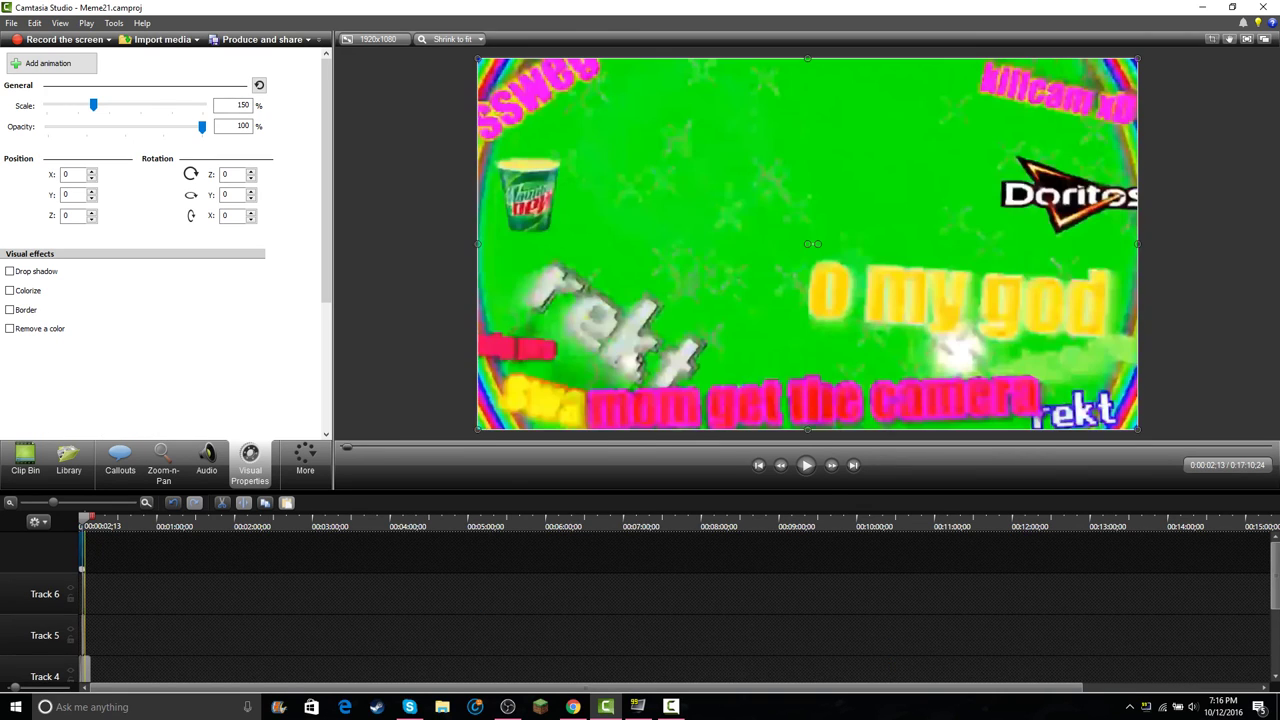
key(ctrl+plus)
key(ctrl+plus)
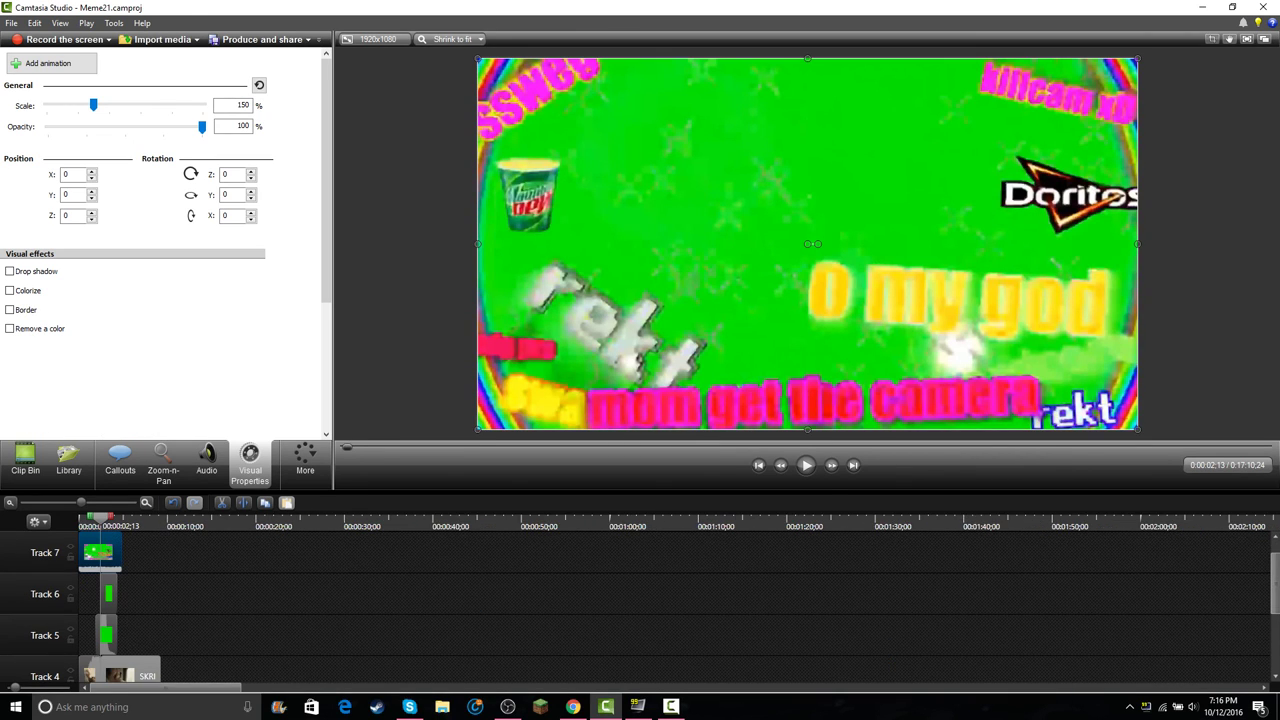
drag(150, 553, 217, 553)
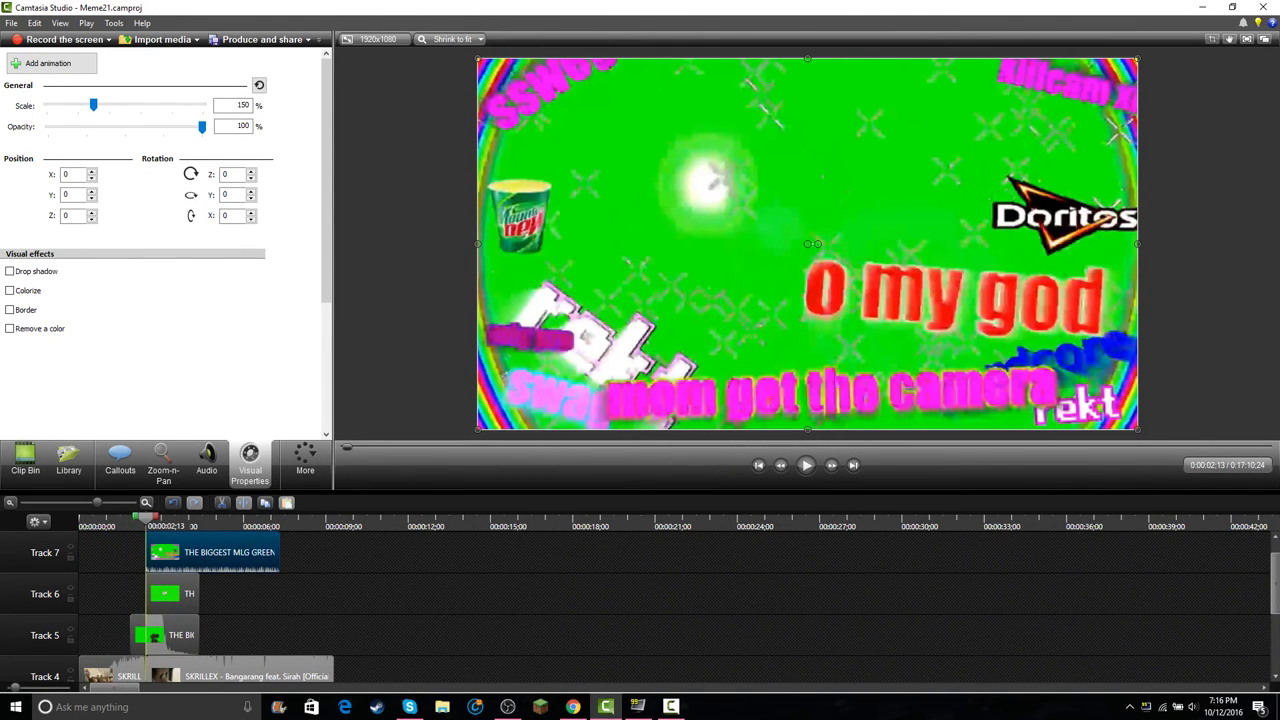
- Paste a copy of the Track 7 overlay directly after the original and play back both clips with the audio tools open
key(Escape)
key(ctrl+v)
drag(212, 577, 346, 620)
key(space)
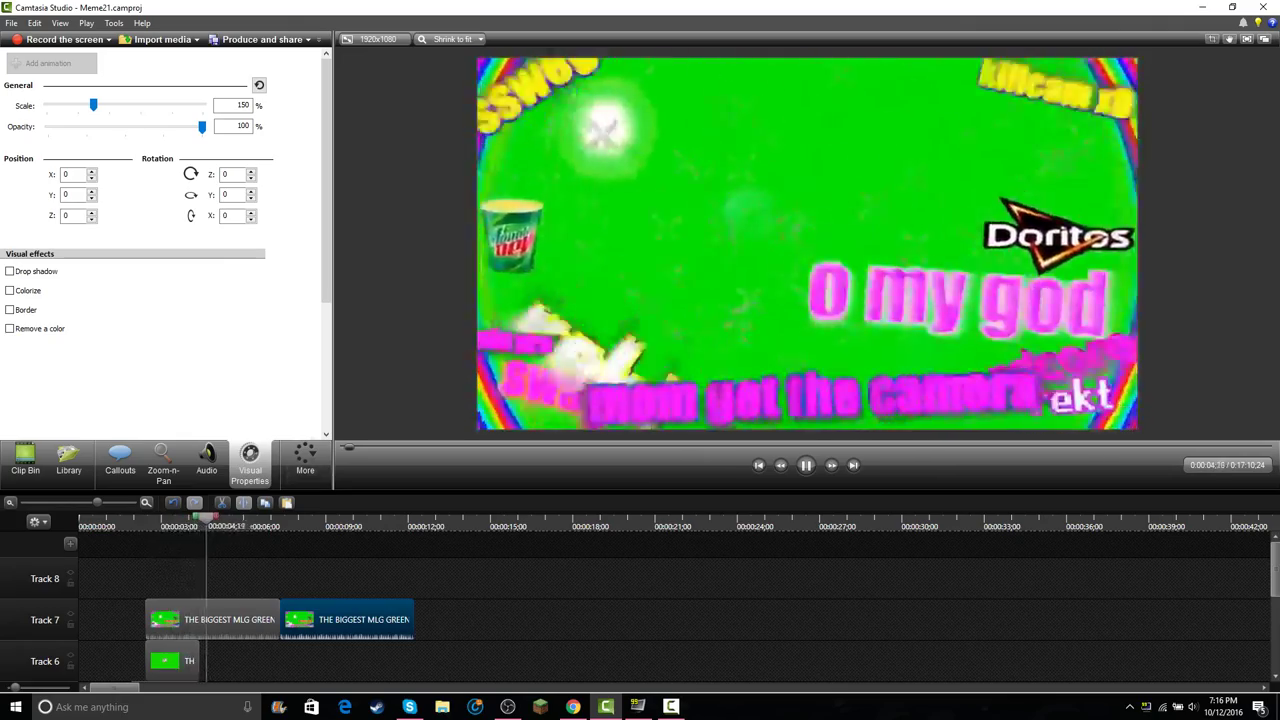
click(207, 460)
key(space)
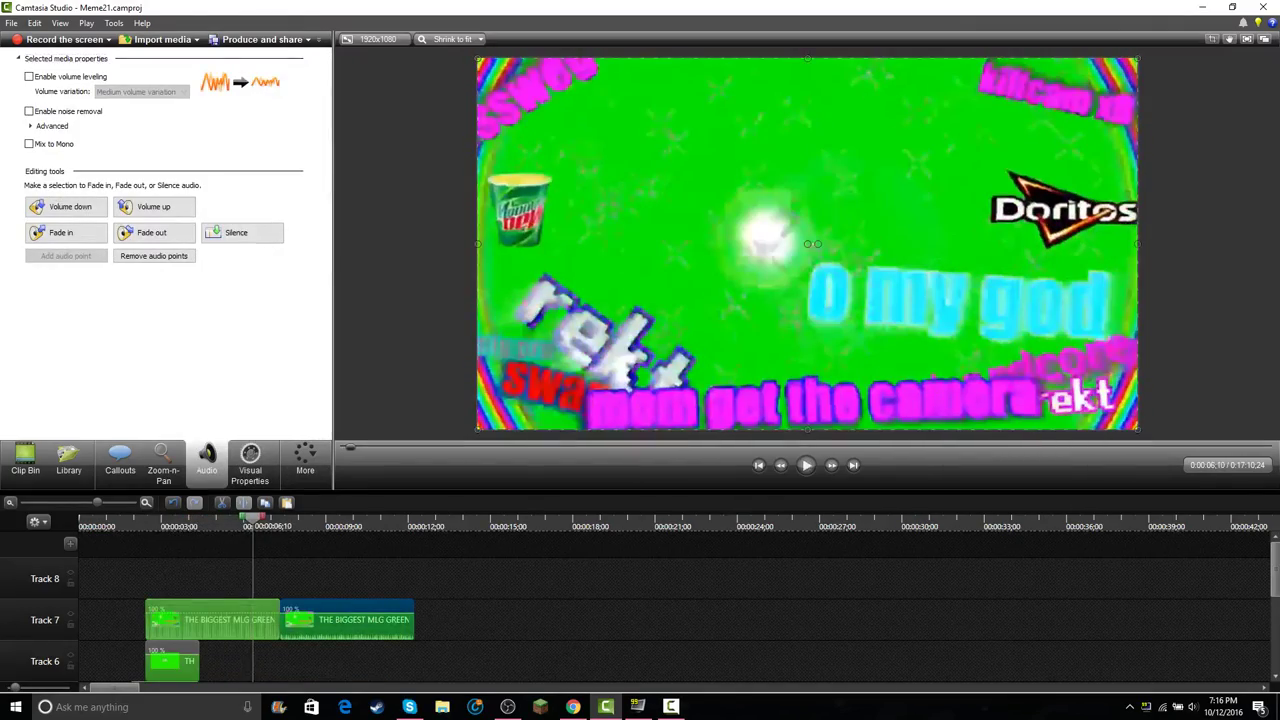
key(space)
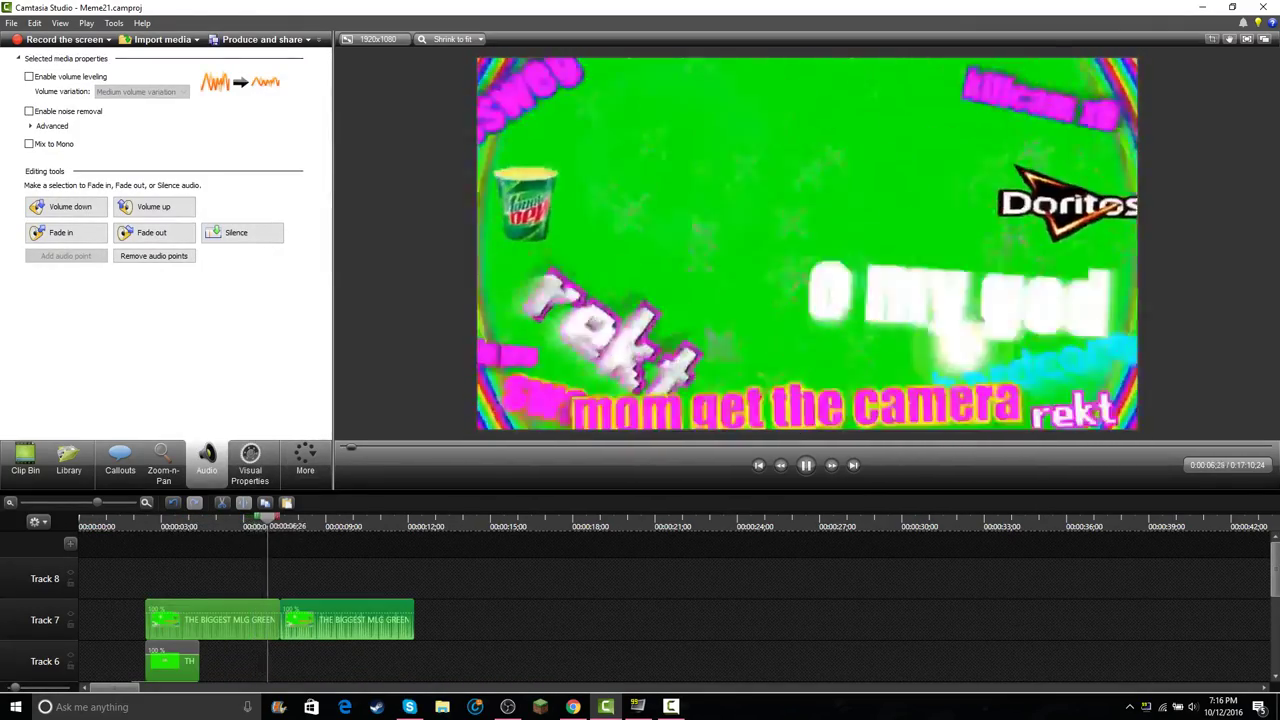
- Turn on the Remove a color effect for both overlay clips on Track 7
key(v)
click(10, 328)
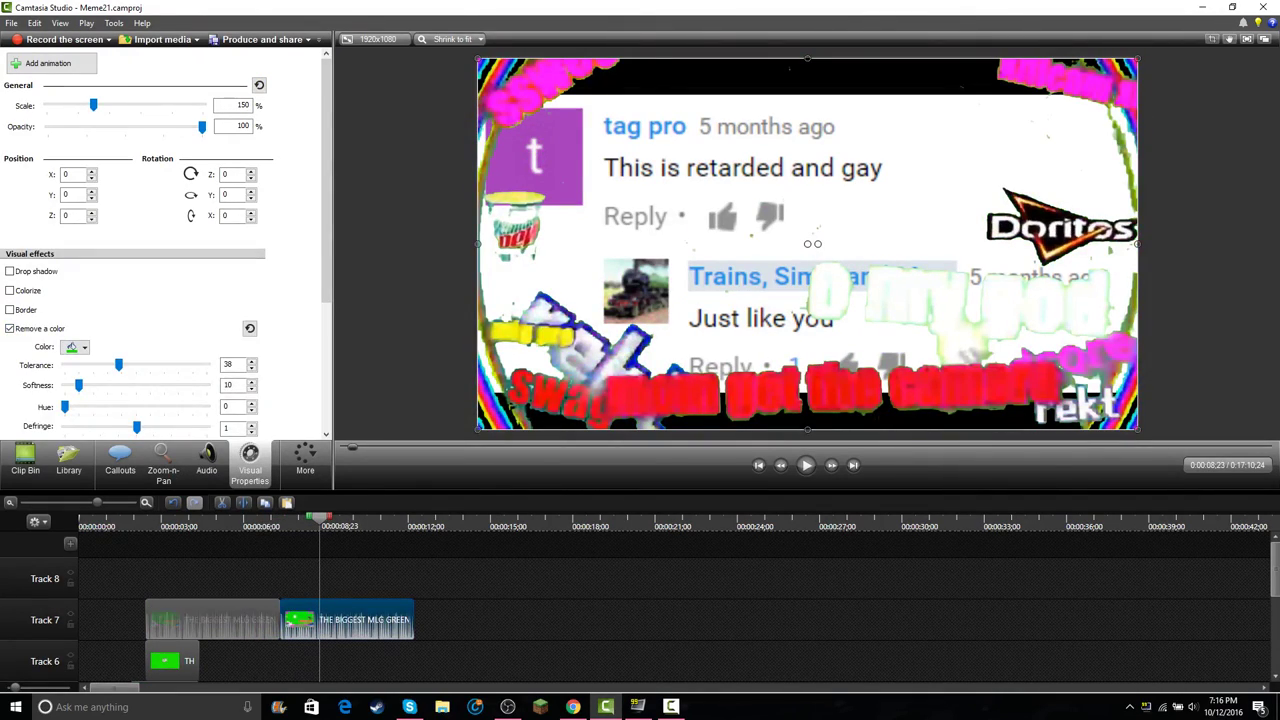
click(166, 619)
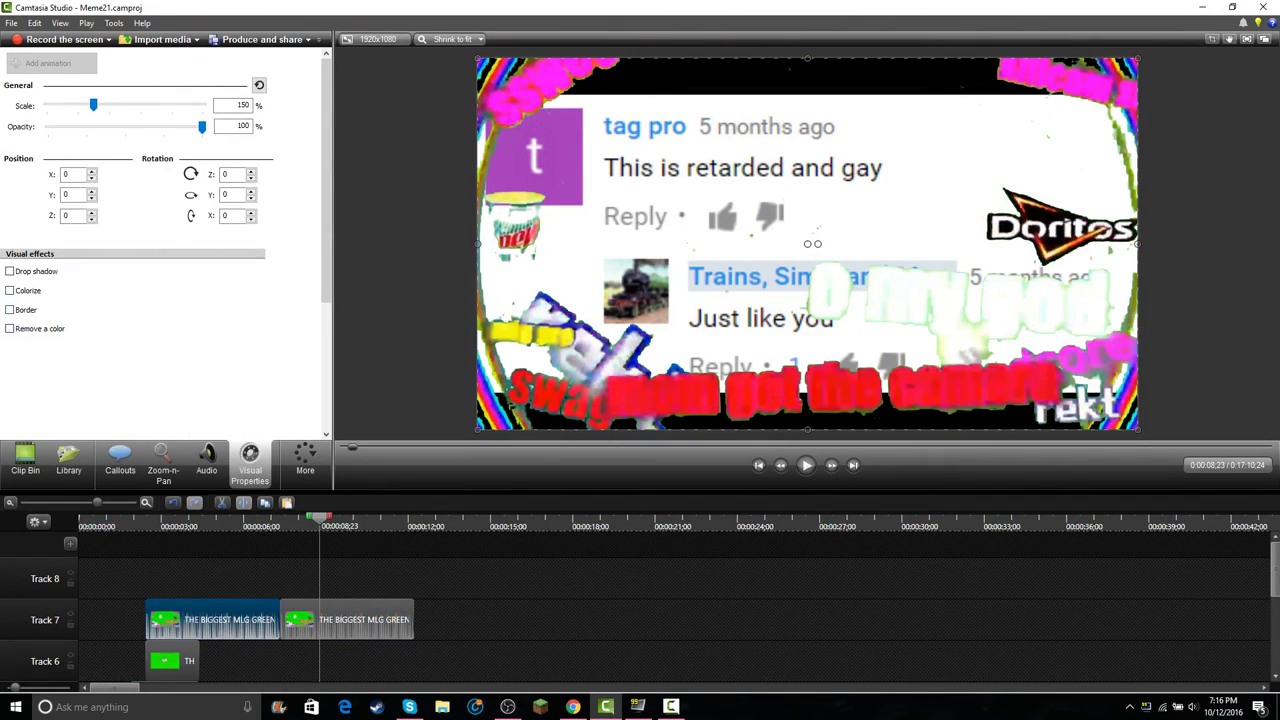
click(10, 328)
- Play back the edit from the start and trim the second Track 7 overlay to end with the second Bangarang clip
drag(221, 519, 42, 522)
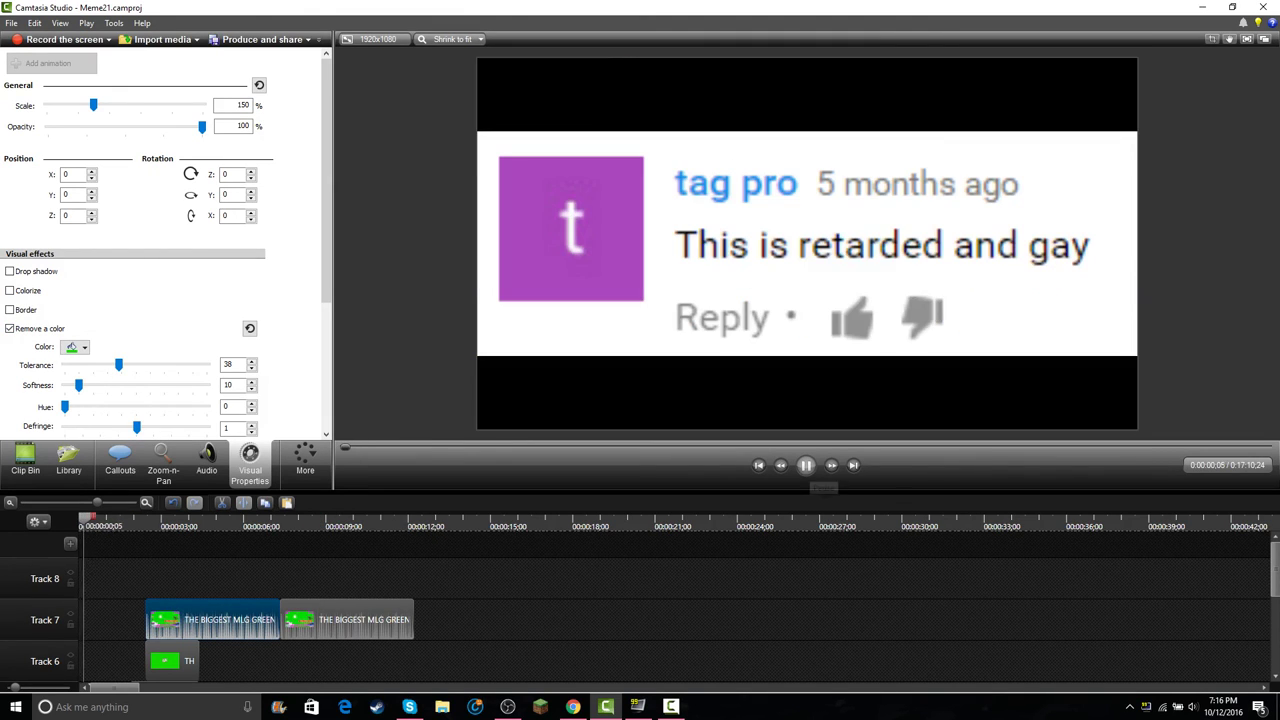
scroll(675, 612, down, 3)
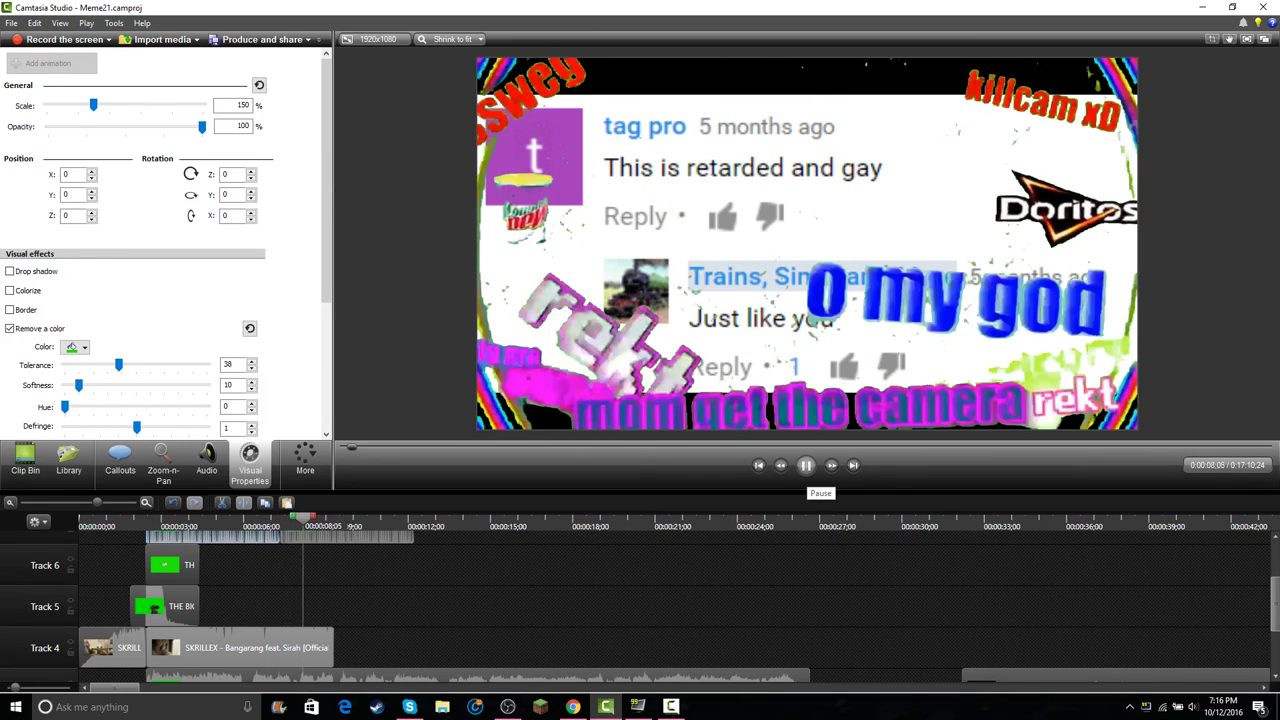
click(806, 465)
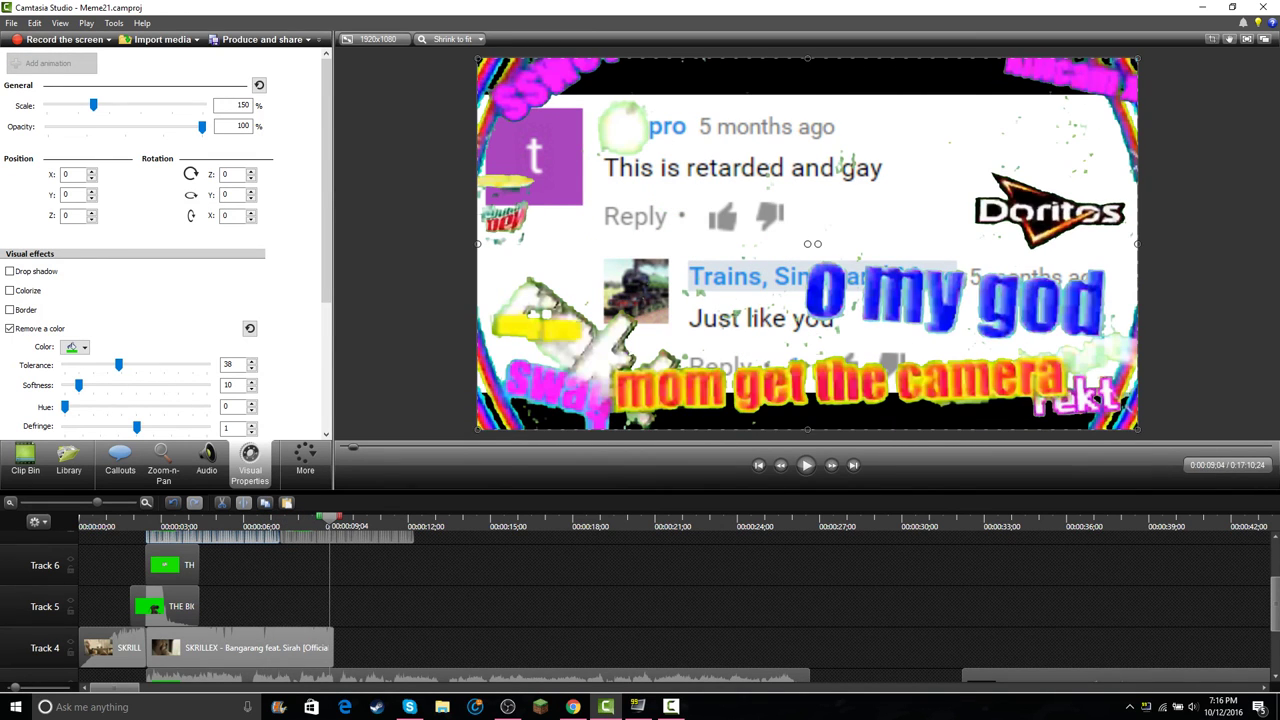
drag(413, 537, 332, 537)
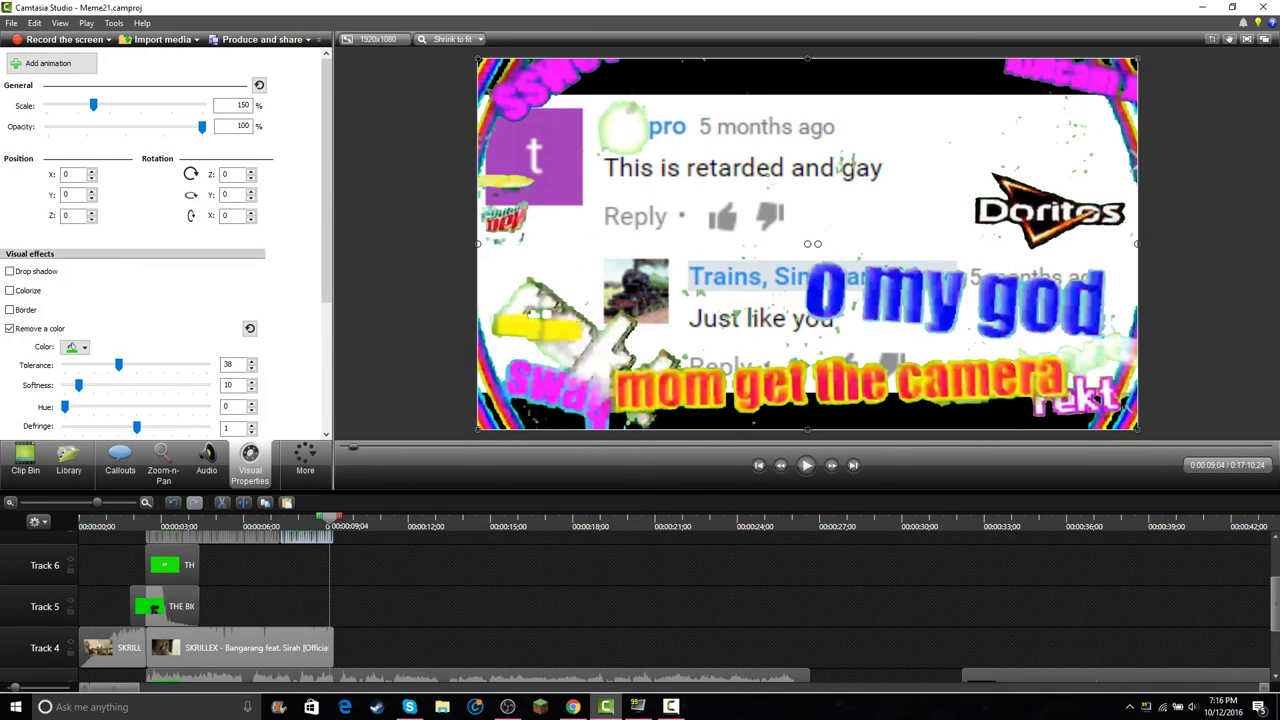
- Switch to Chrome and close the YouTube In MP4, MP3 download, MLG green screen pack and text-to-speech tabs
click(572, 707)
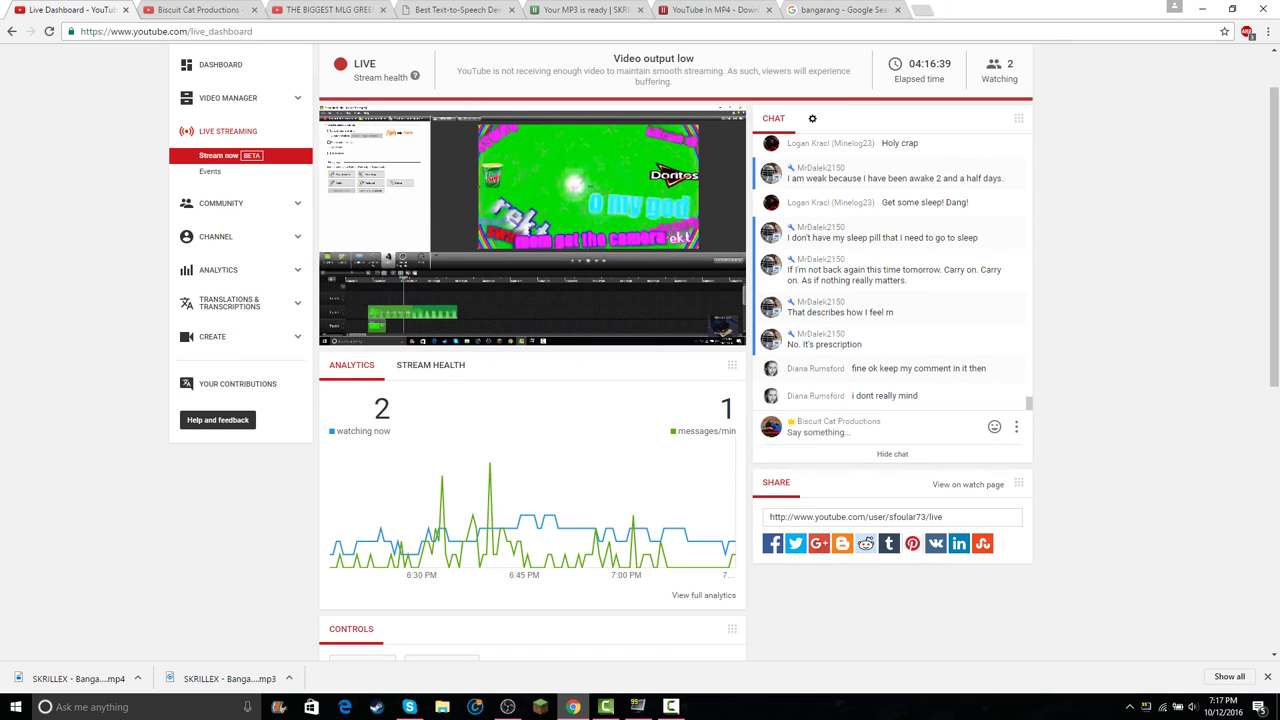
click(714, 10)
click(770, 10)
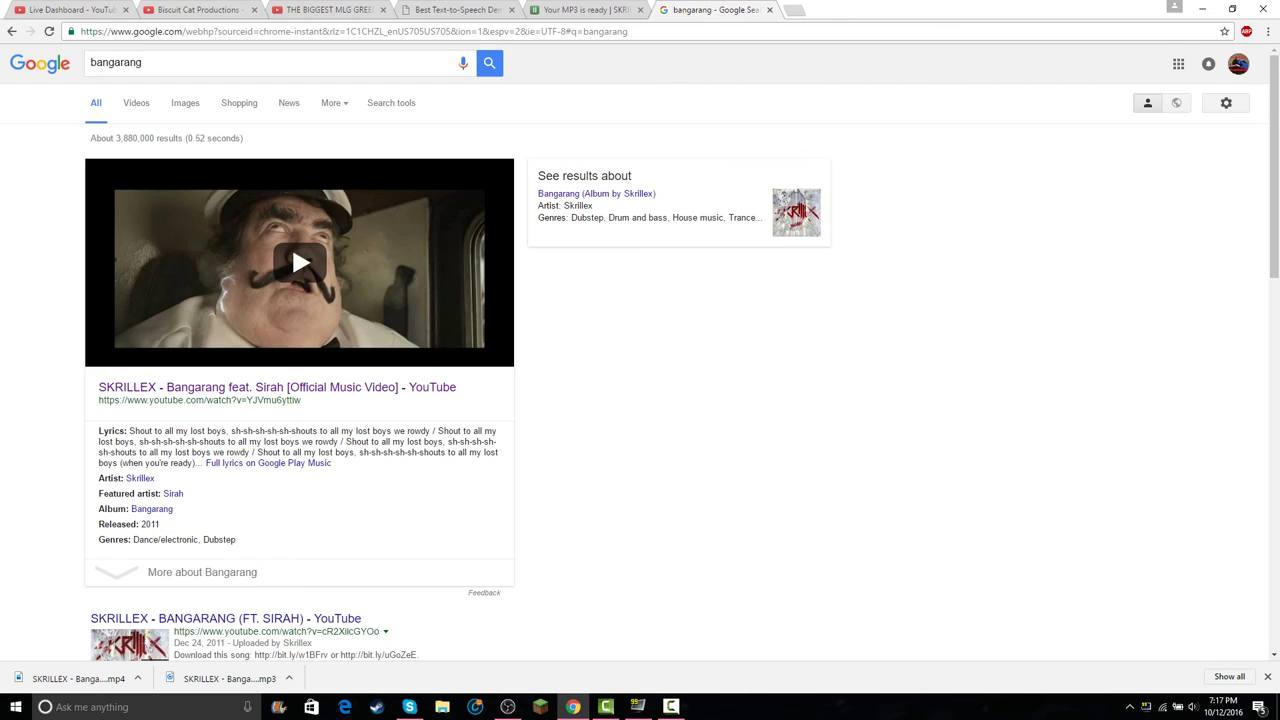
key(ctrl+shift+Tab)
key(ctrl+shift+Tab)
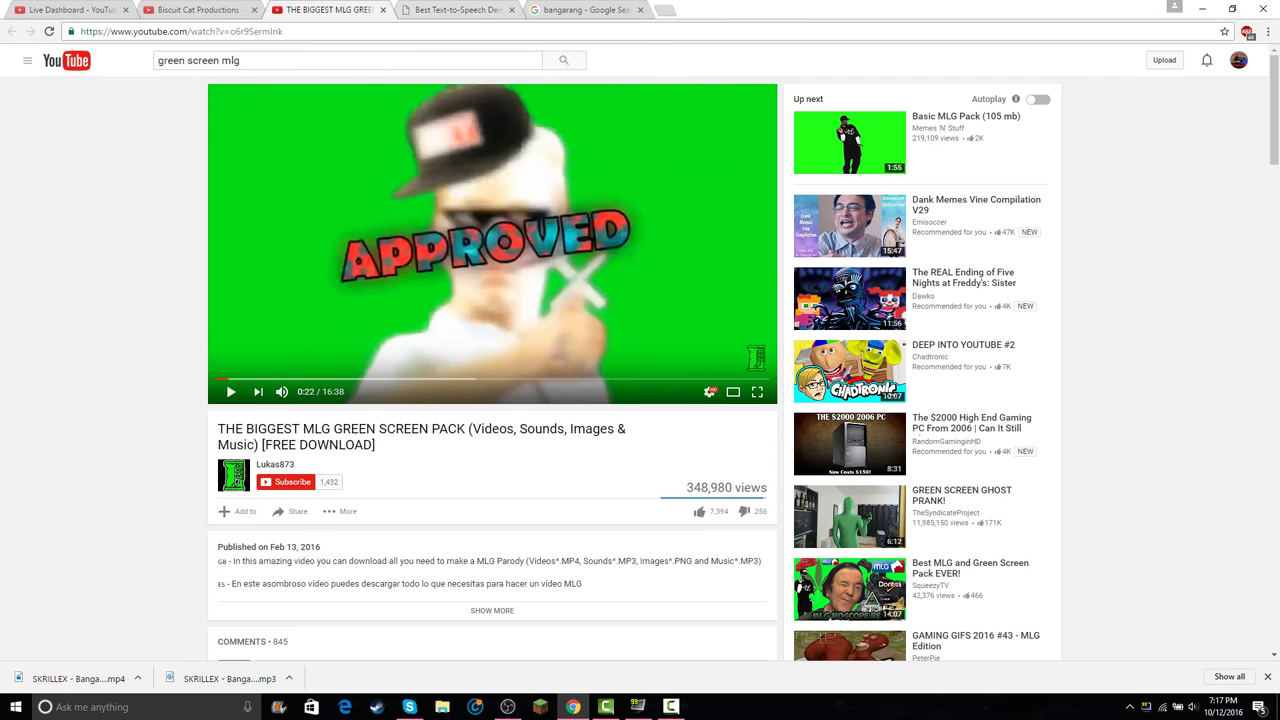
key(ctrl+w)
key(ctrl+w)
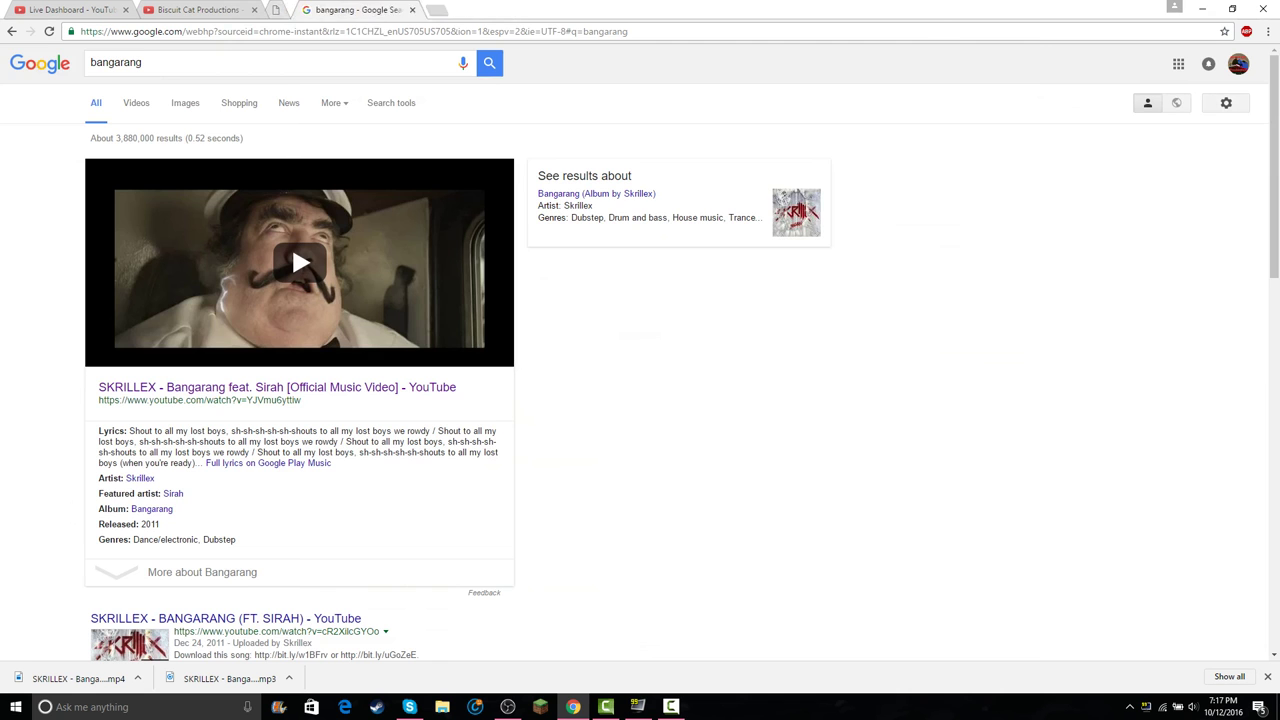
- Open the channel video "THERE I AM" in a new tab and follow its suggestion to the Whale of a Tale full movie
key(ctrl+shift+Tab)
scroll(403, 112, up, 3)
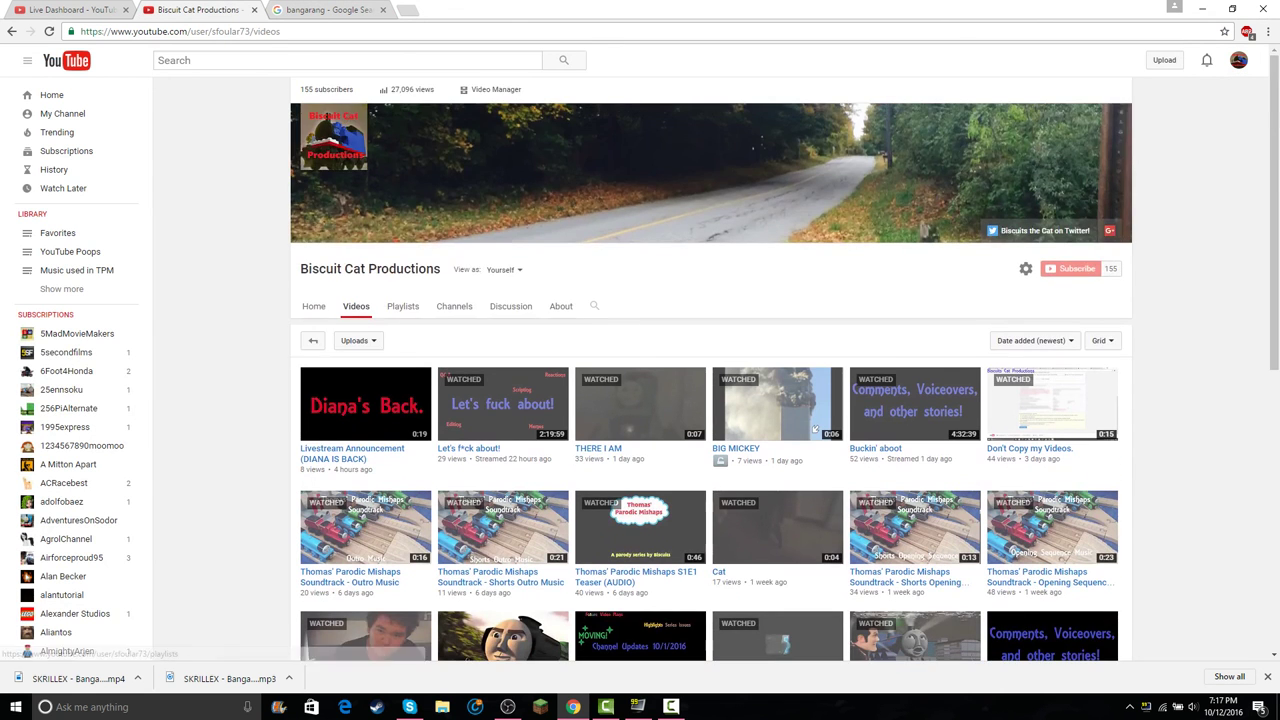
middle_click(630, 412)
key(ctrl+Tab)
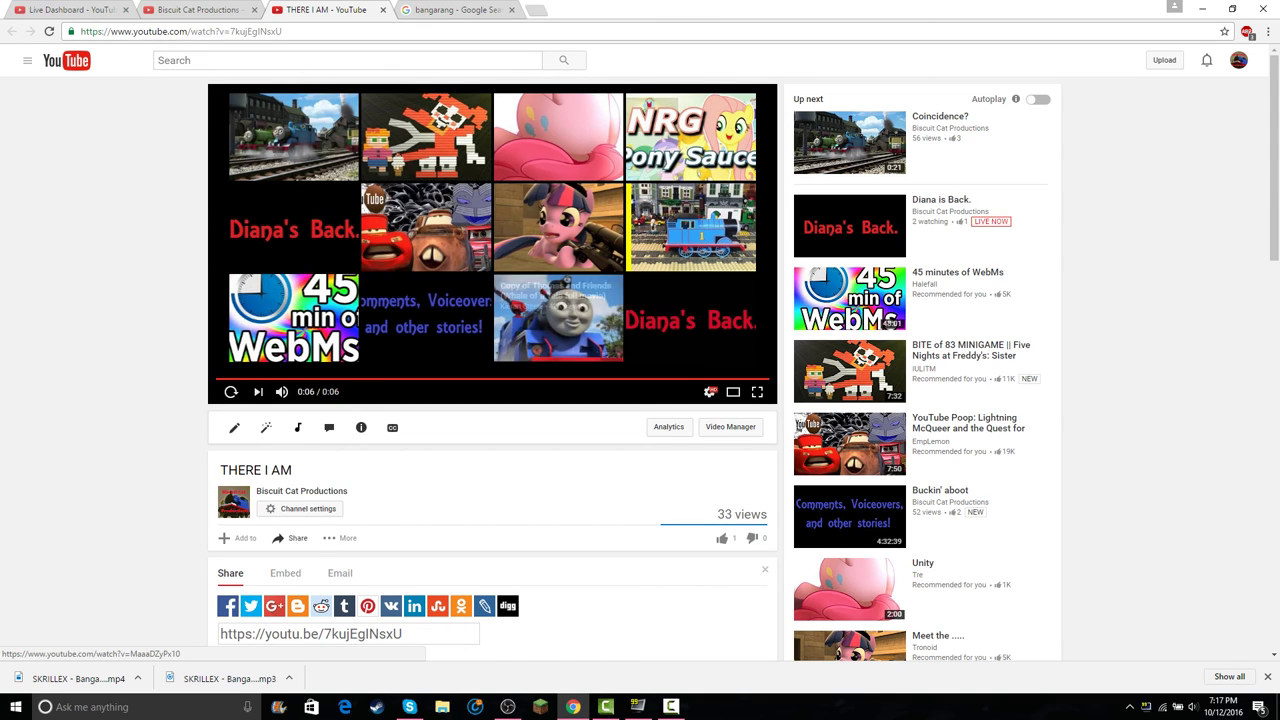
click(558, 318)
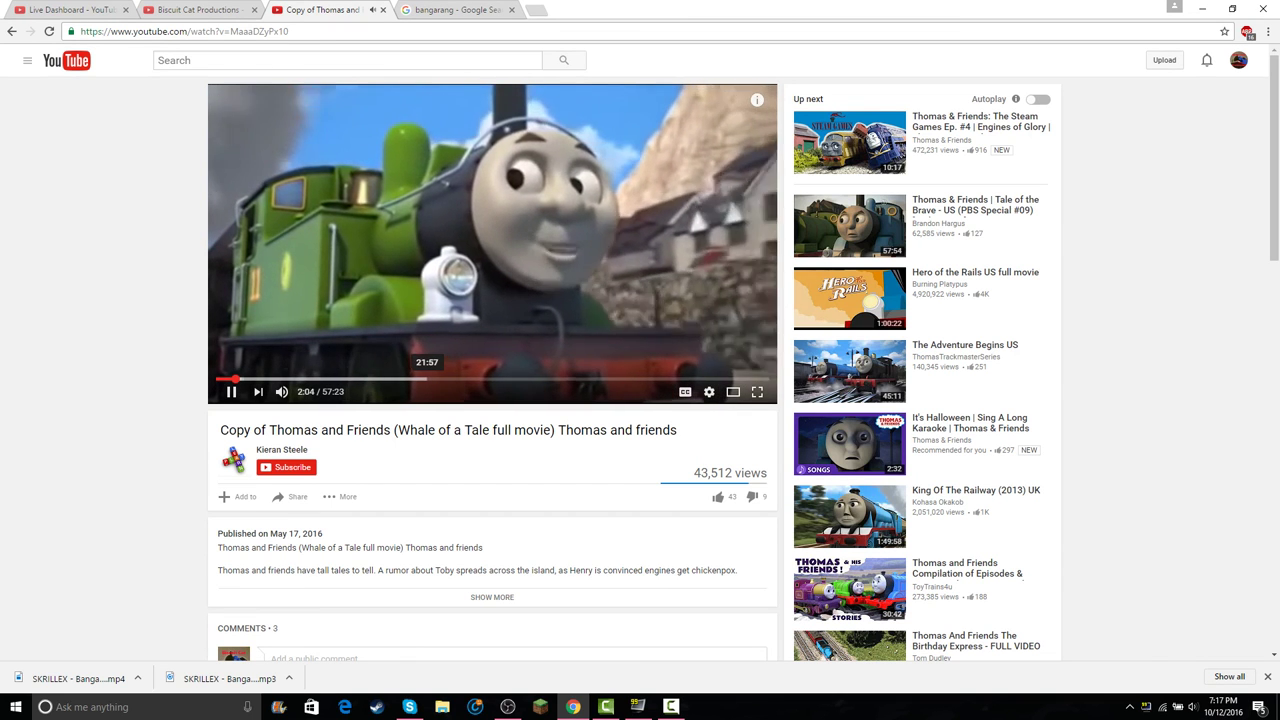
- Examine the Whale of a Tale video's description and comments, pause playback and close its tab
scroll(427, 380, down, 2)
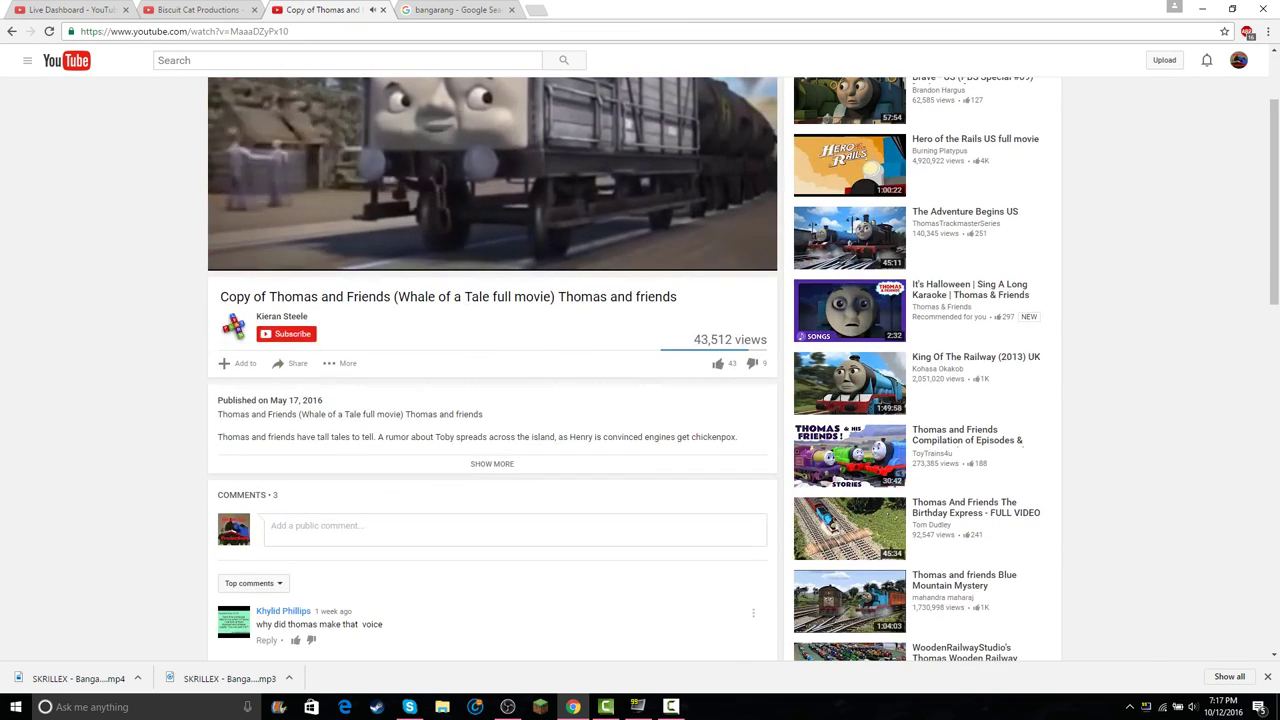
scroll(427, 380, down, 1)
scroll(427, 380, down, 2)
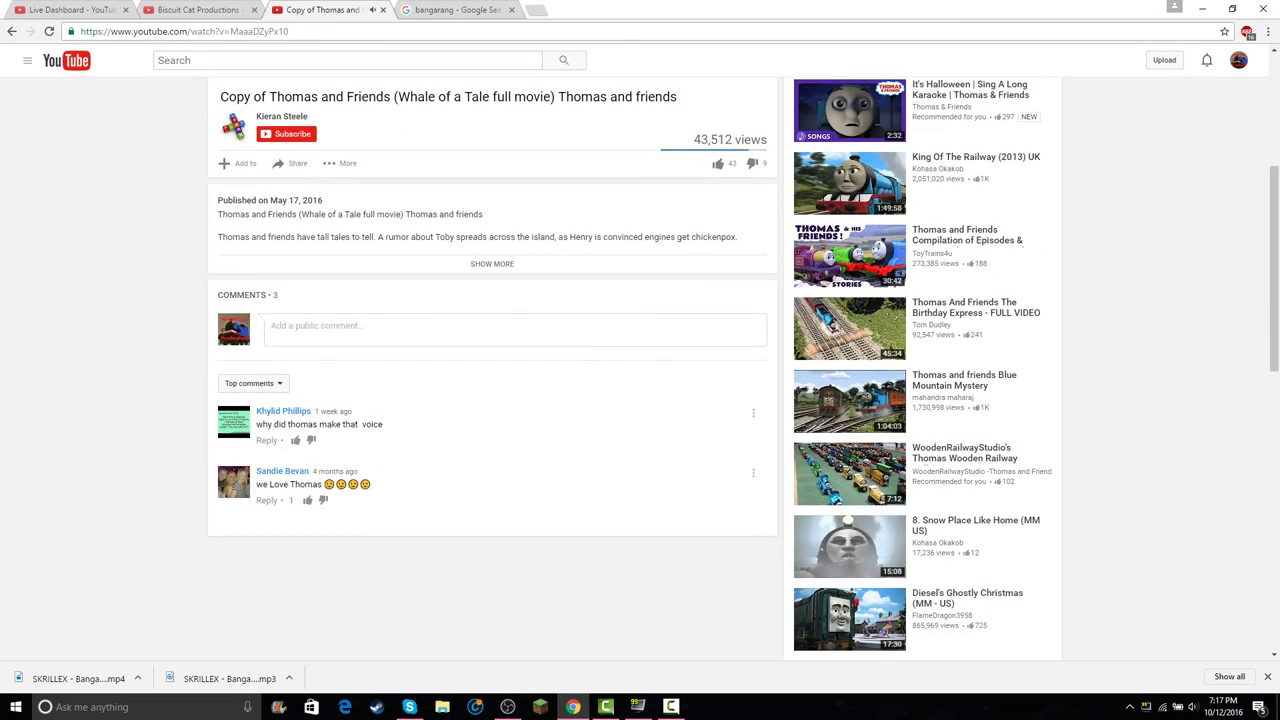
scroll(427, 380, up, 5)
scroll(427, 380, down, 5)
scroll(492, 370, up, 3)
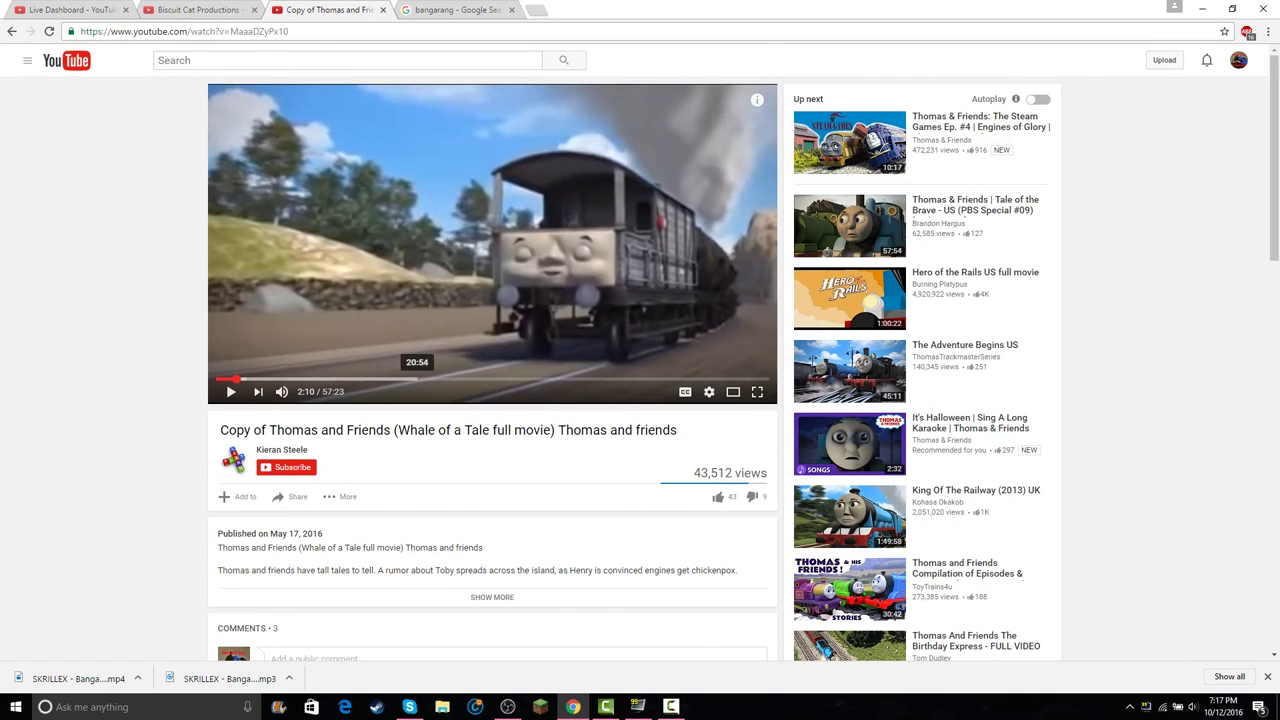
click(383, 10)
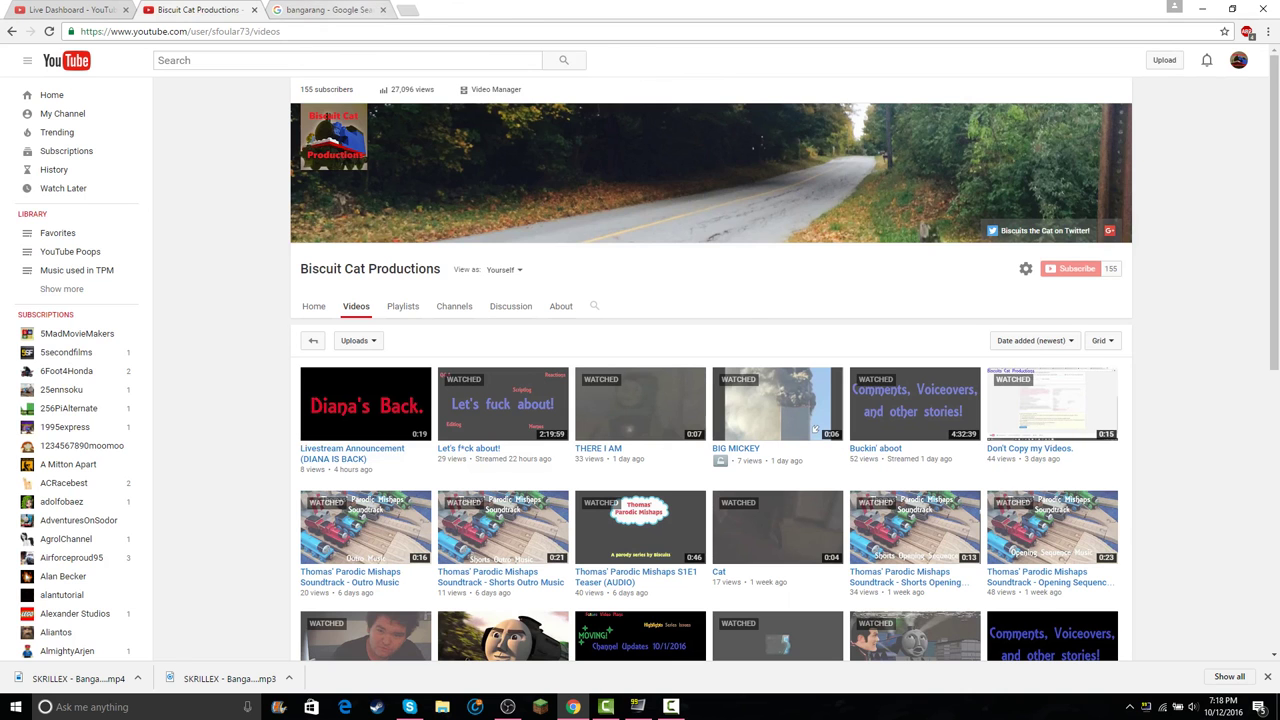
- Close the bangarang search tab and check the live stream dashboard's chat before returning to the channel's videos
click(383, 10)
click(70, 10)
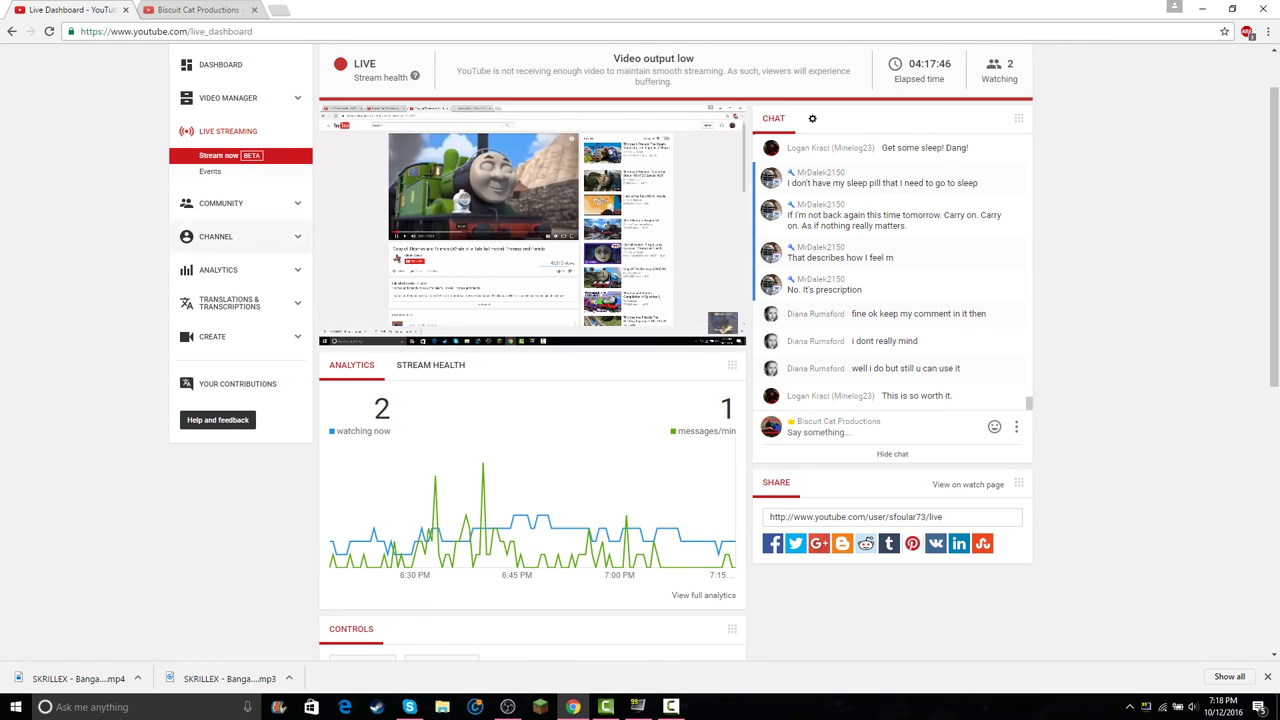
key(ctrl+Tab)
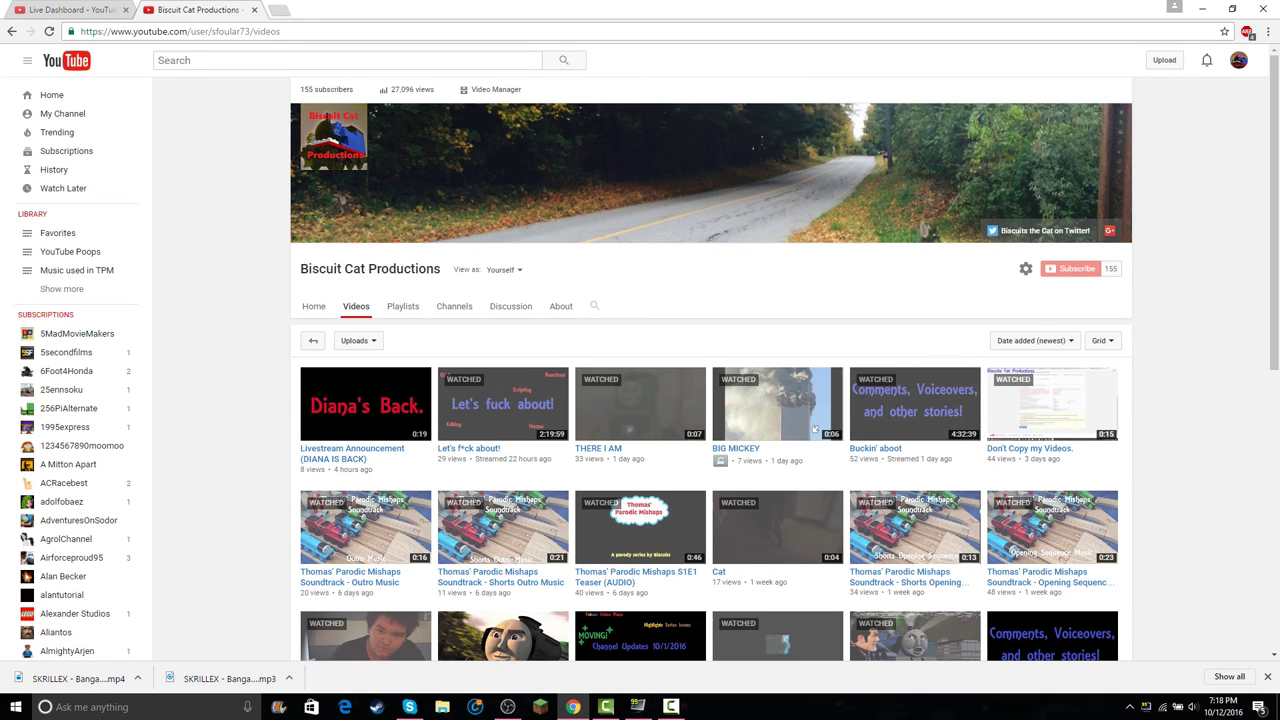
- Switch back to Camtasia Studio and play back the edit from the start to check the layered overlays
key(alt+Tab)
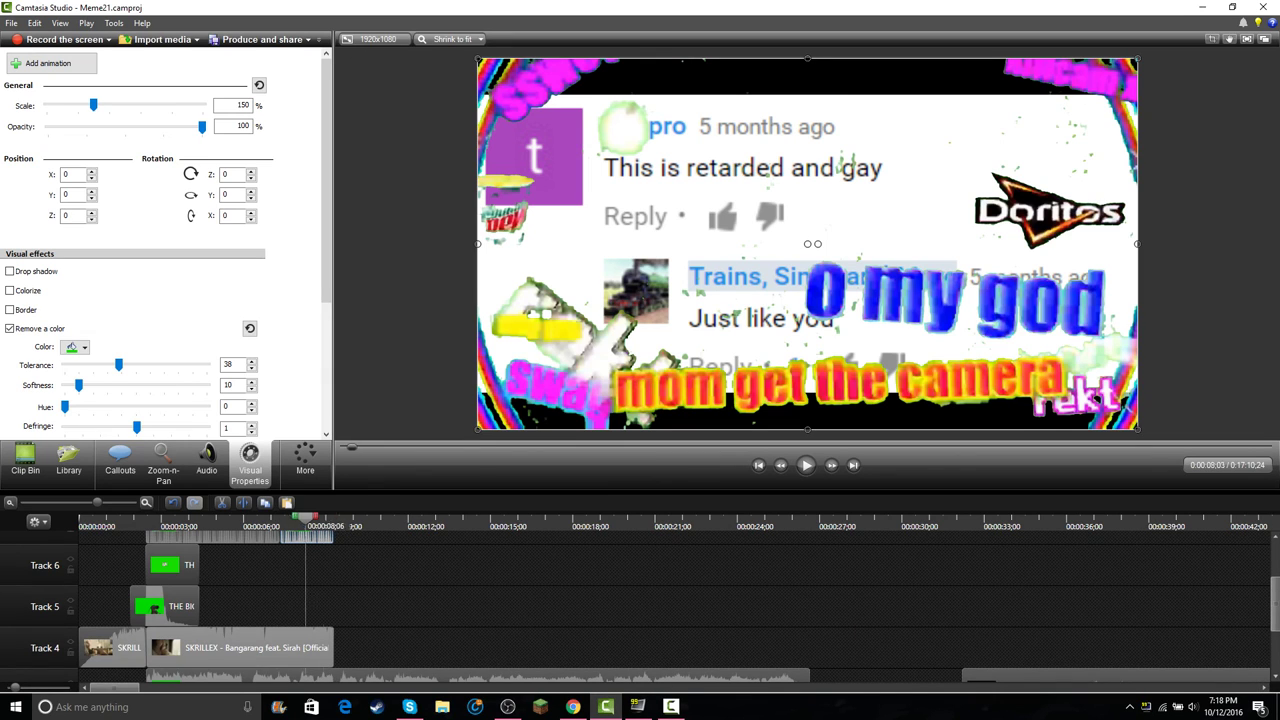
drag(305, 518, 146, 518)
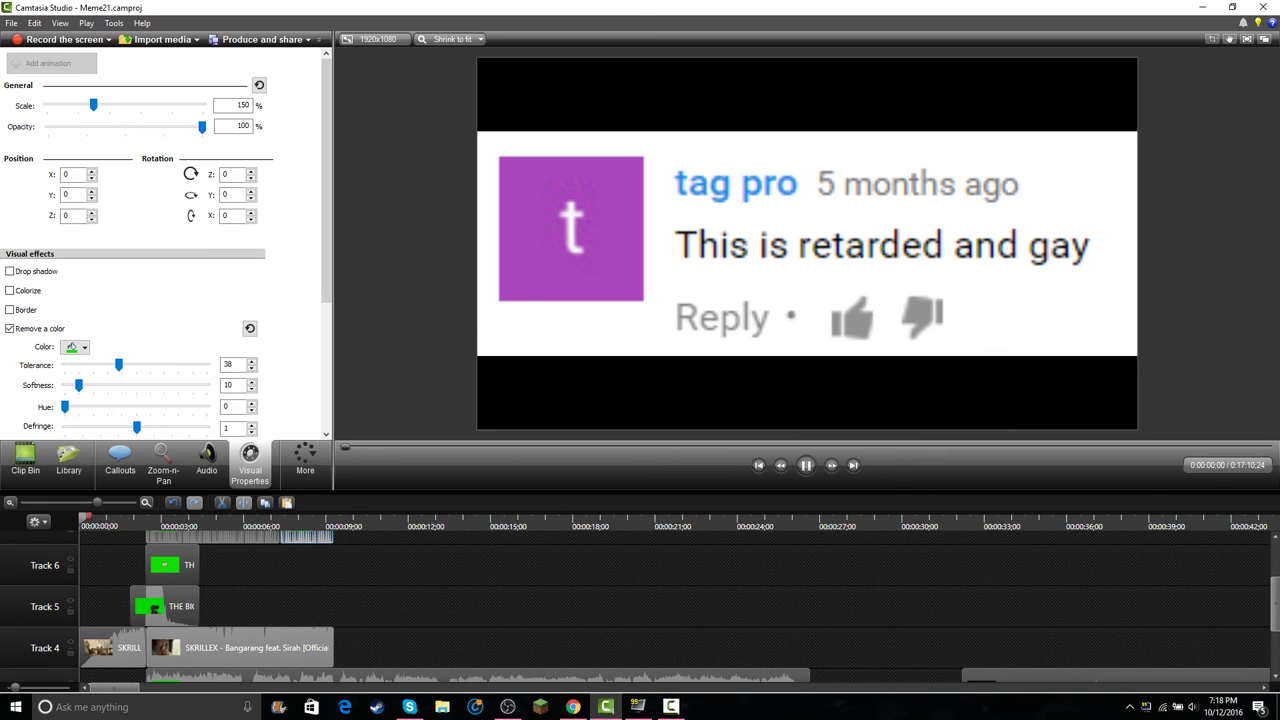
scroll(640, 600, up, 1)
scroll(640, 600, up, 1)
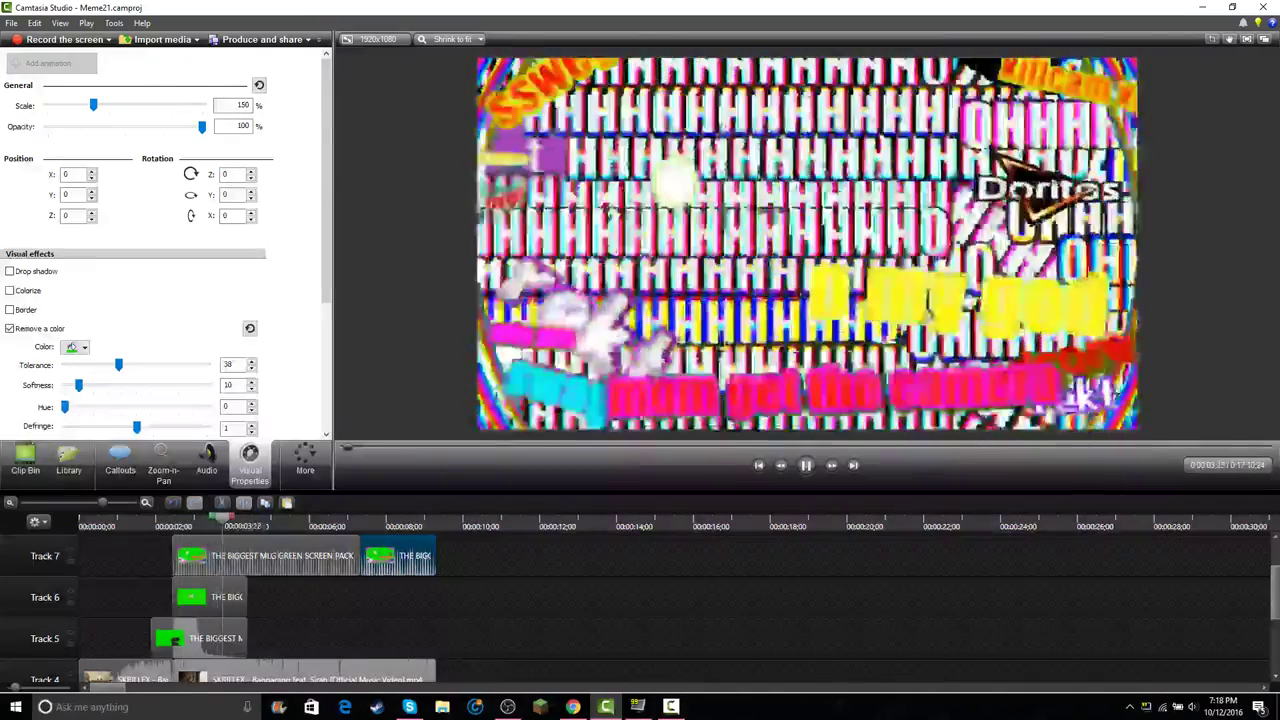
key(space)
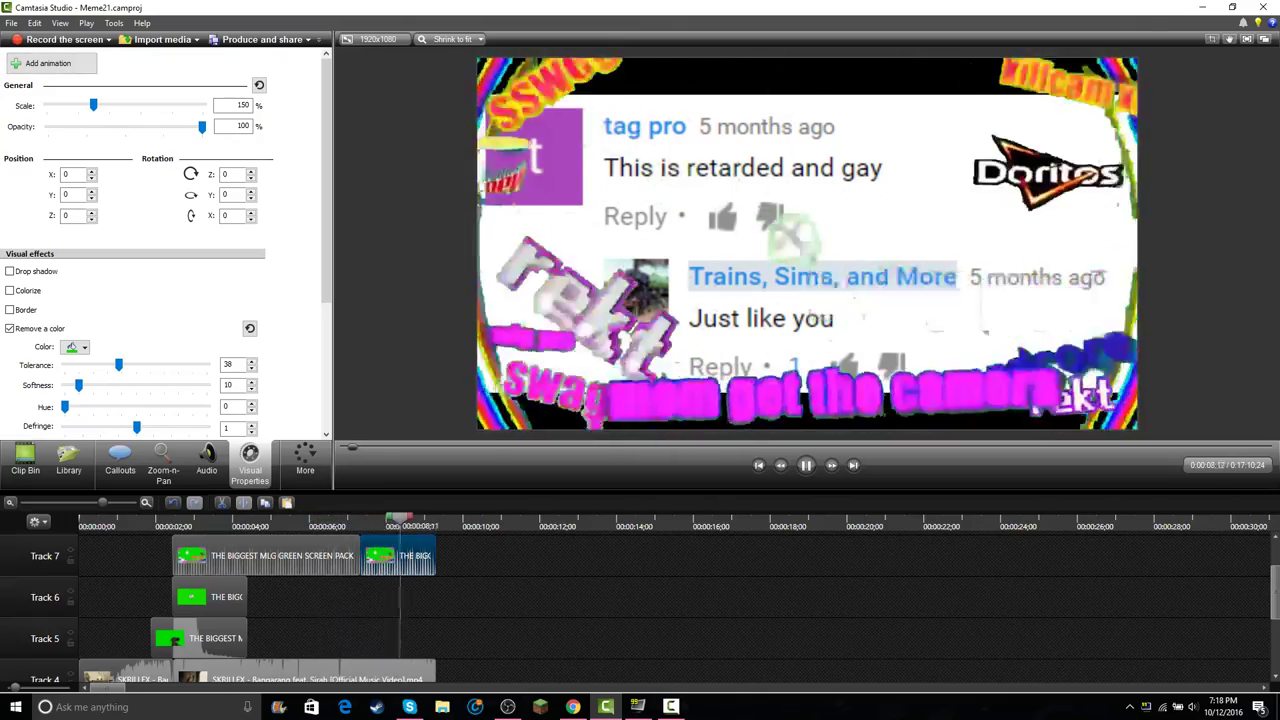
- Stop playback and split the comment screenshot clip on Track 2 at 0:00:02;13
key(space)
drag(435, 518, 263, 518)
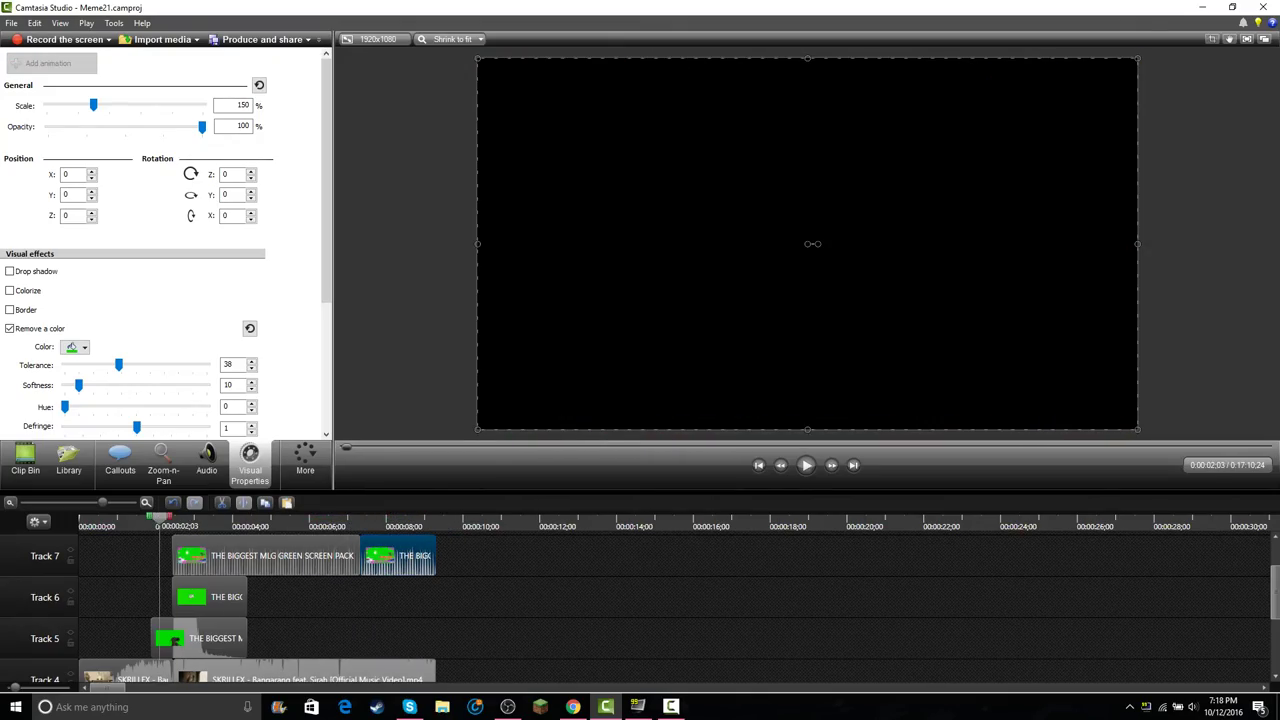
drag(160, 518, 173, 518)
scroll(175, 620, down, 3)
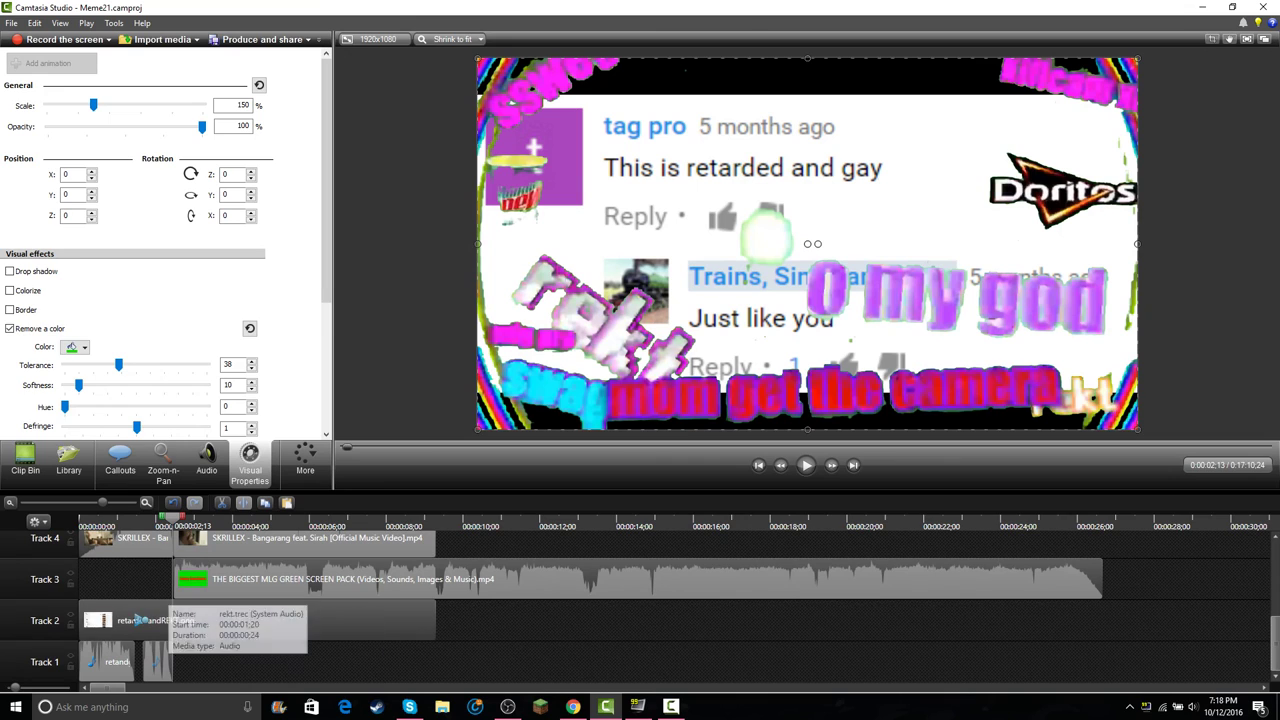
click(138, 620)
click(244, 503)
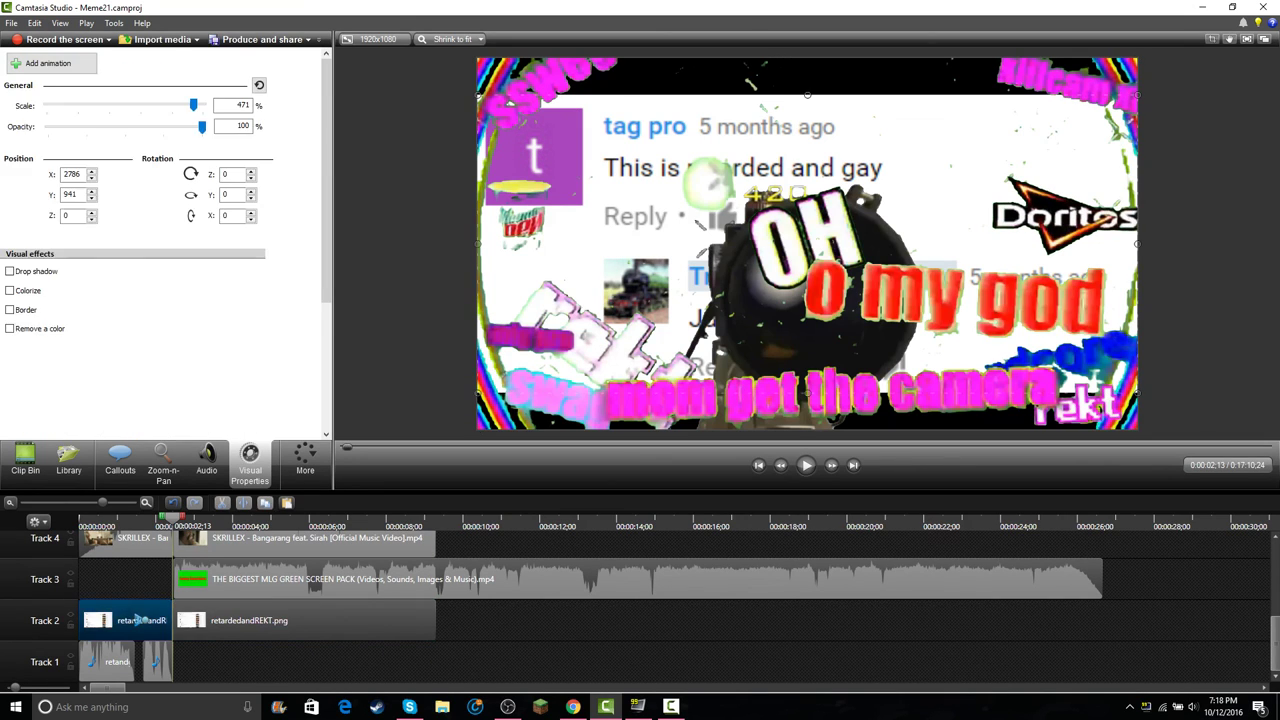
- Add a Zoom-n-Pan animation to the second comment clip on Track 2 and stretch it to the clip's end
double_click(230, 620)
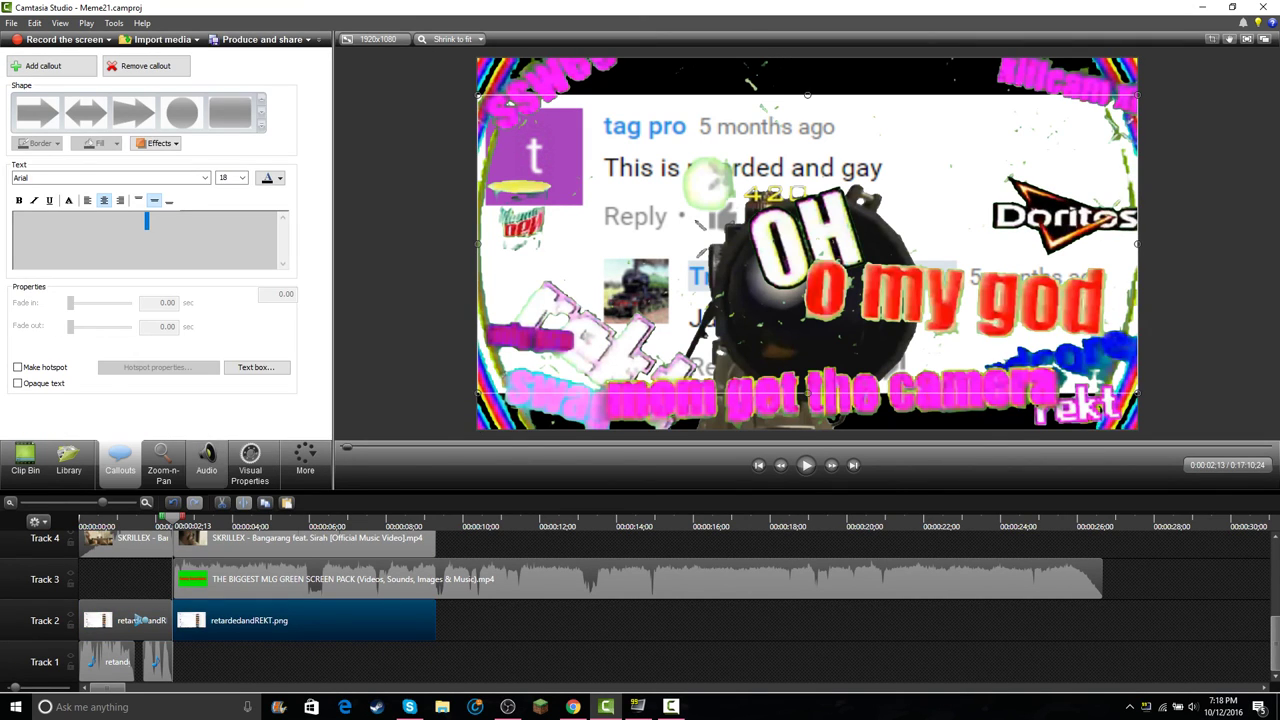
key(z)
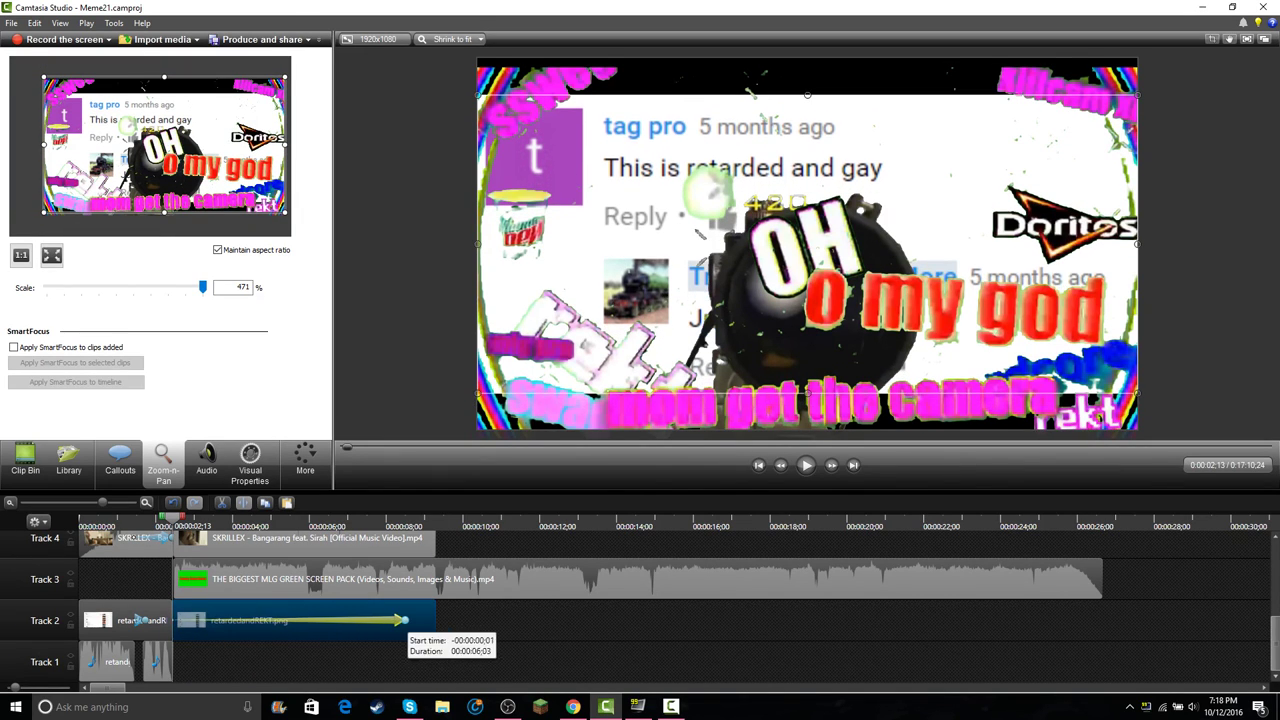
click(807, 253)
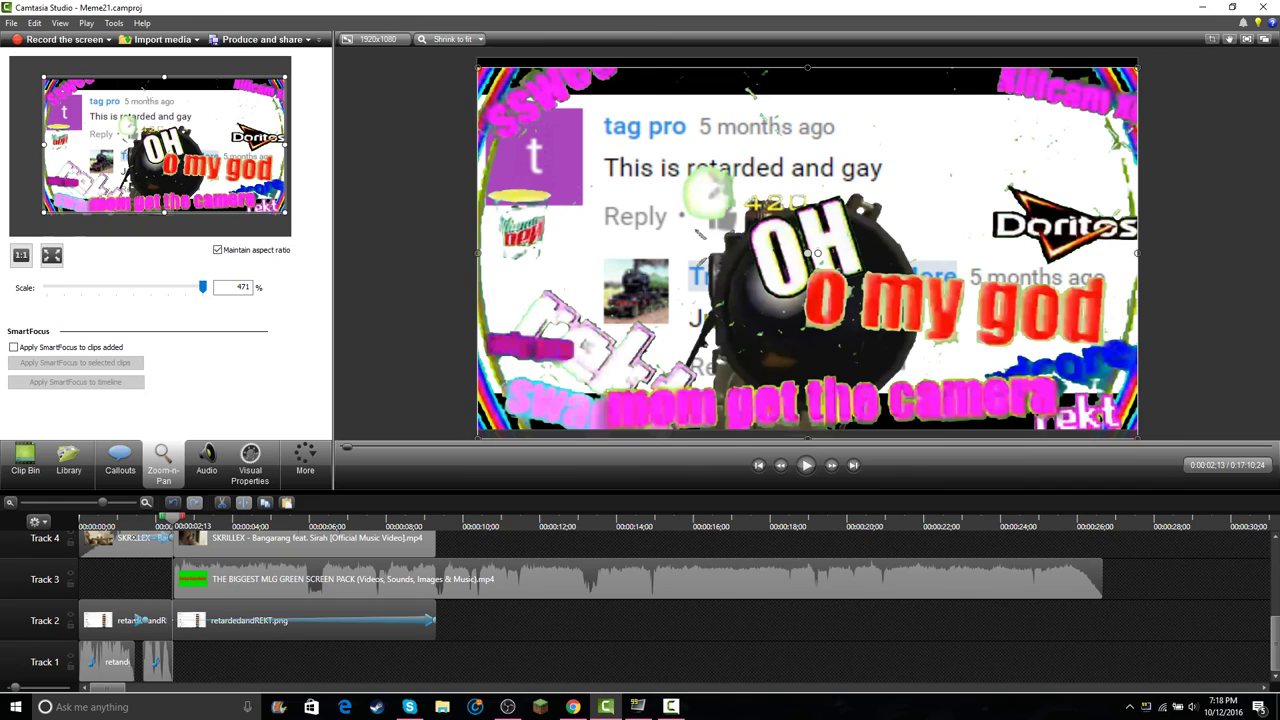
- Try moving the green screen overlays off the canvas to reach the comment image, and undo the moves
drag(818, 253, 1230, 257)
key(ctrl+z)
click(807, 250)
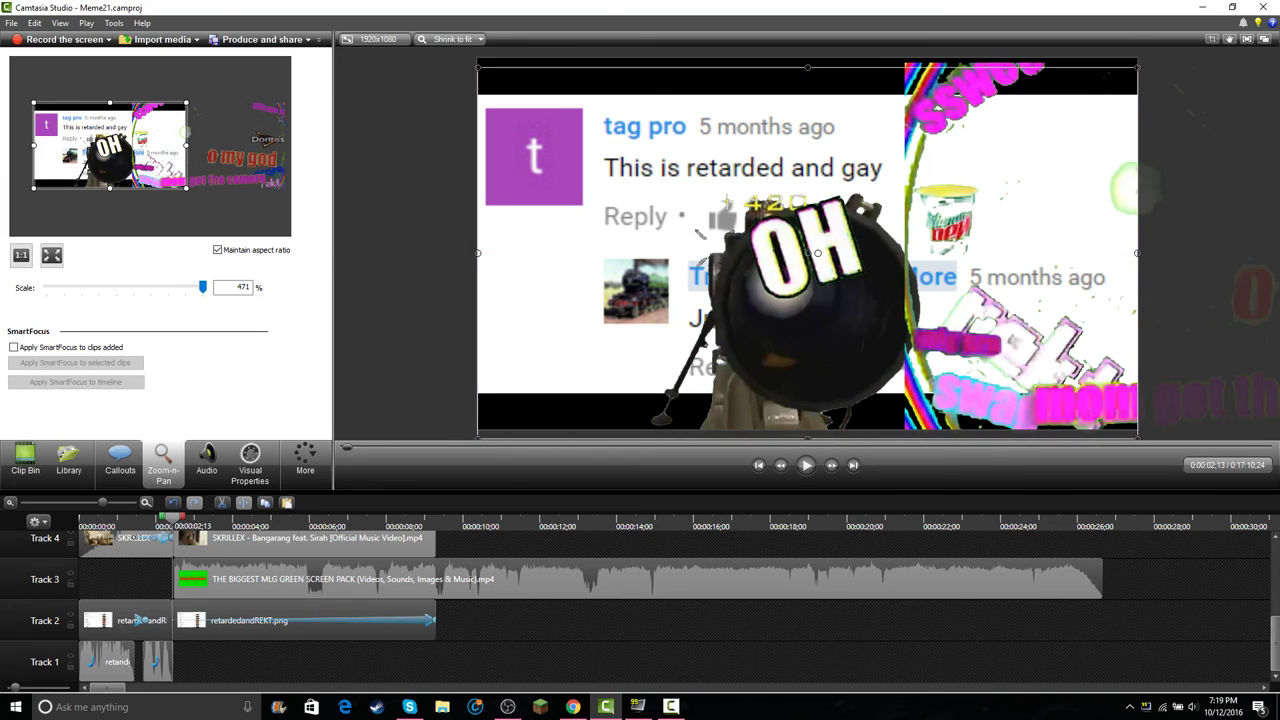
drag(807, 250, 1184, 458)
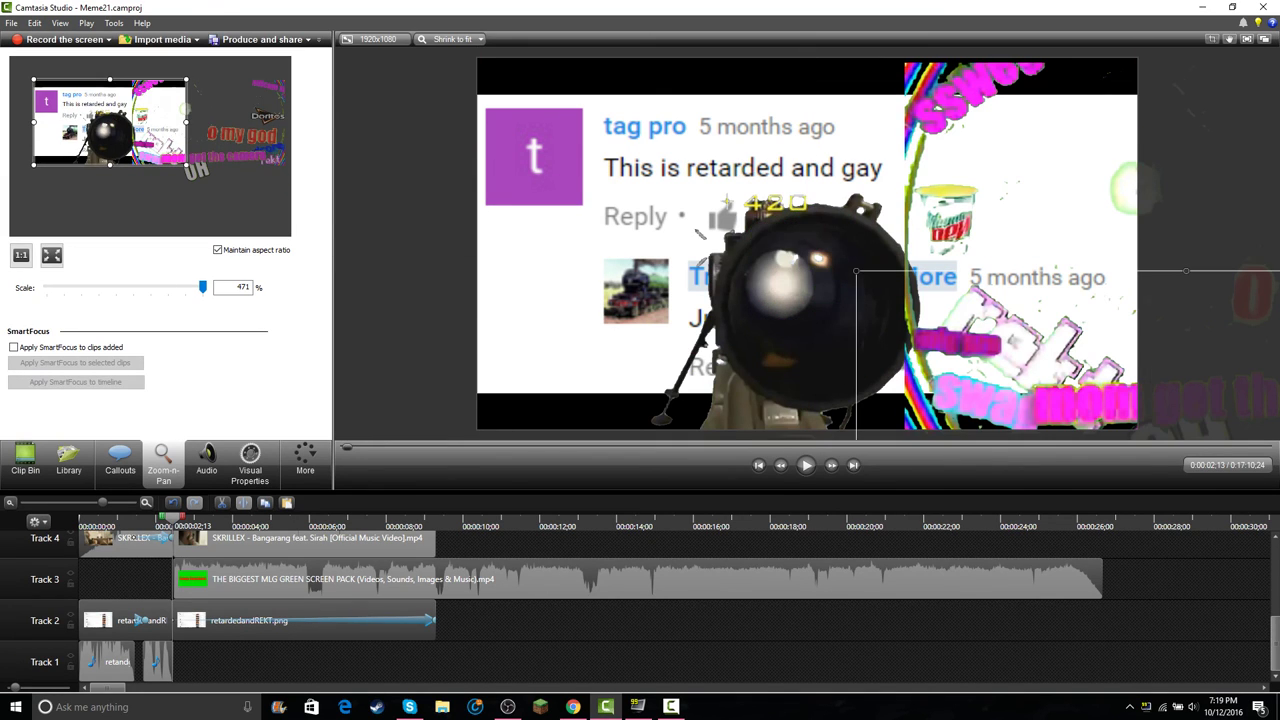
drag(800, 270, 1238, 416)
click(808, 256)
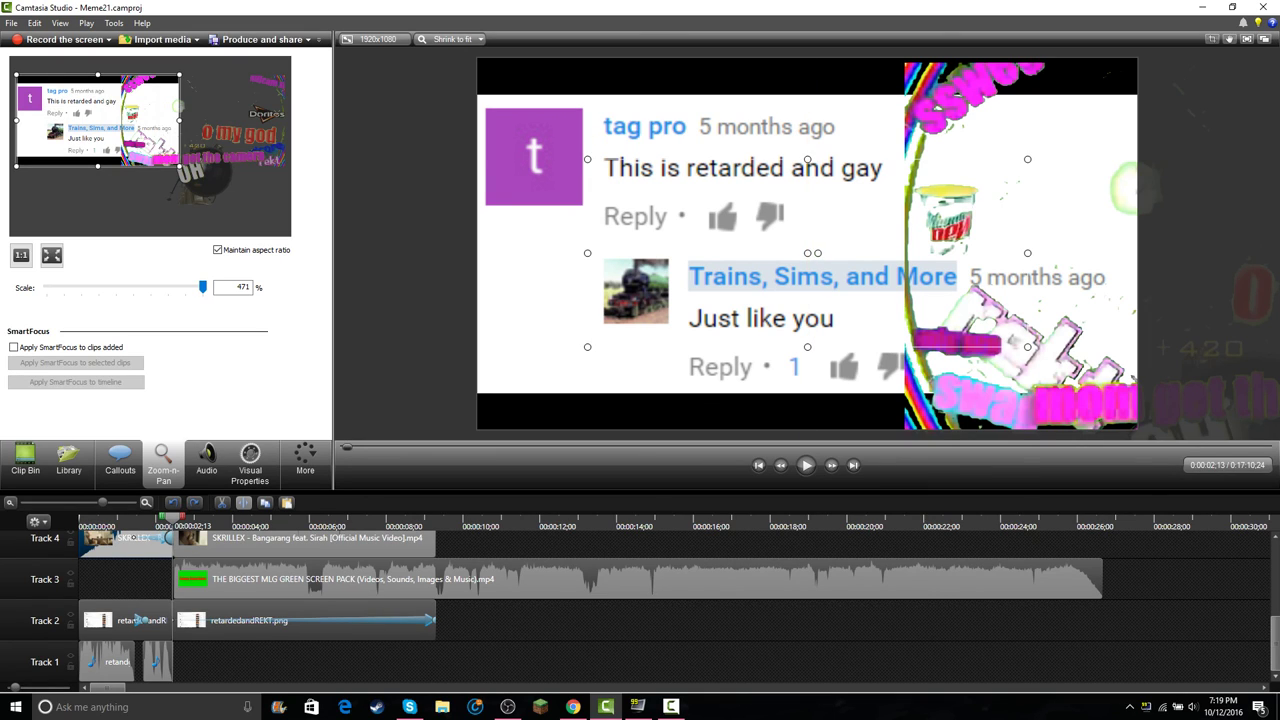
click(304, 620)
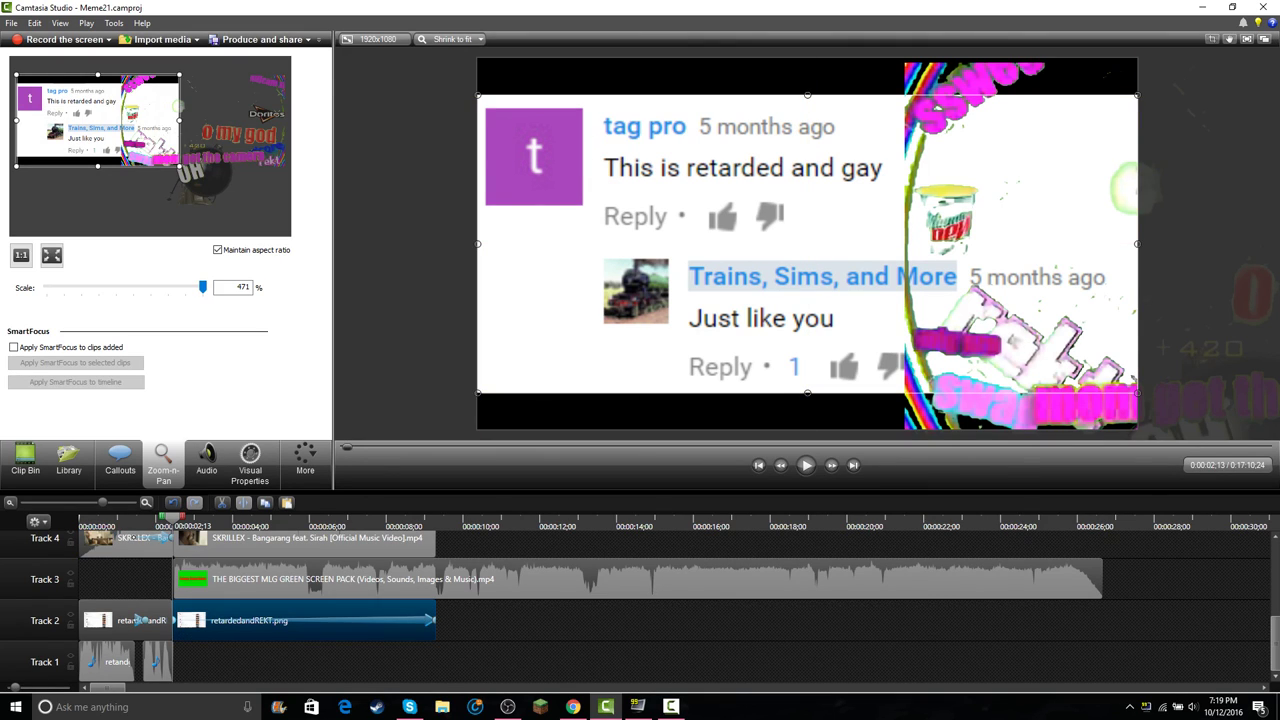
key(ctrl+z)
key(ctrl+z)
key(ctrl+z)
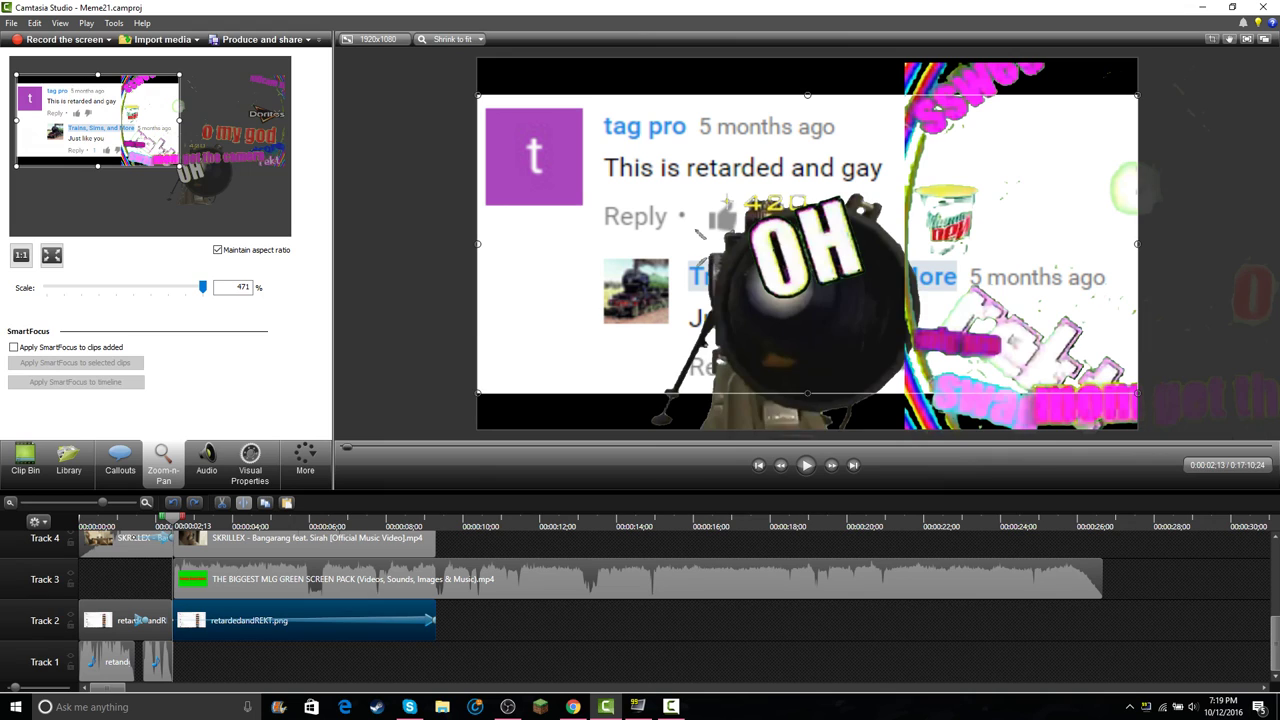
- Rotate the comment image with the canvas at 25% and rework its animation to span the whole second Track 2 clip
scroll(1274, 87, down, 1)
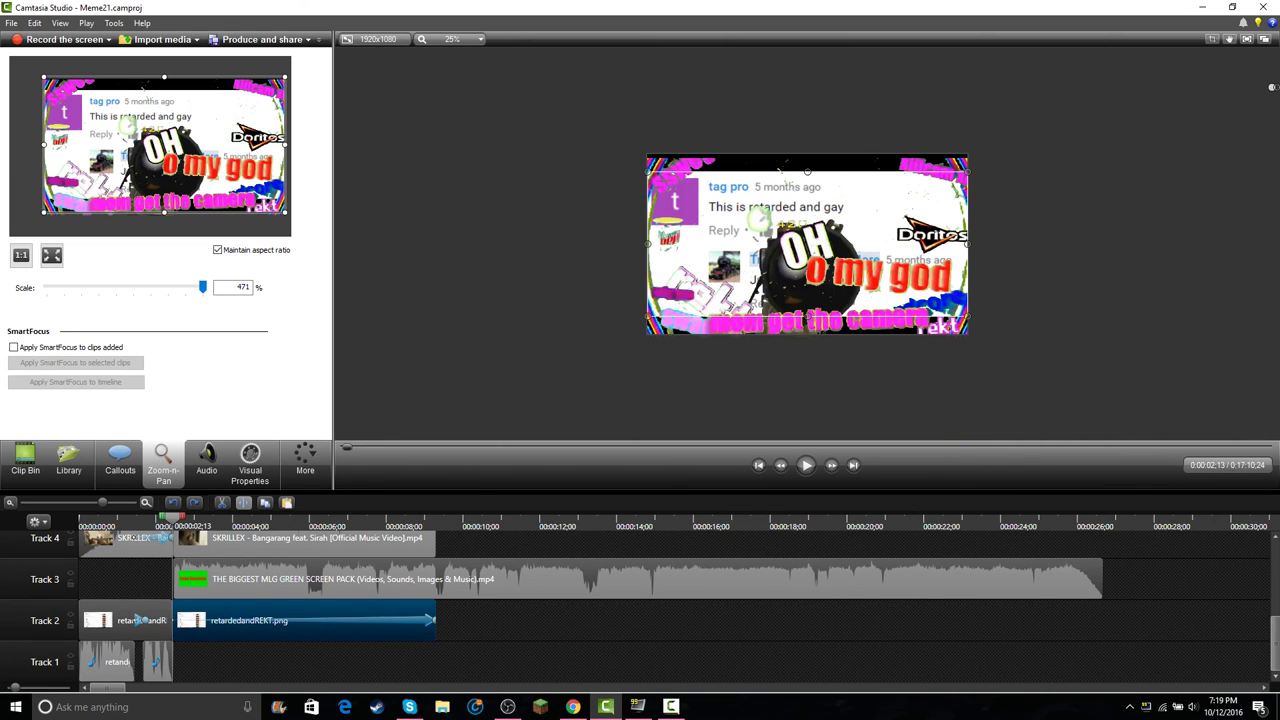
drag(1276, 87, 1273, 89)
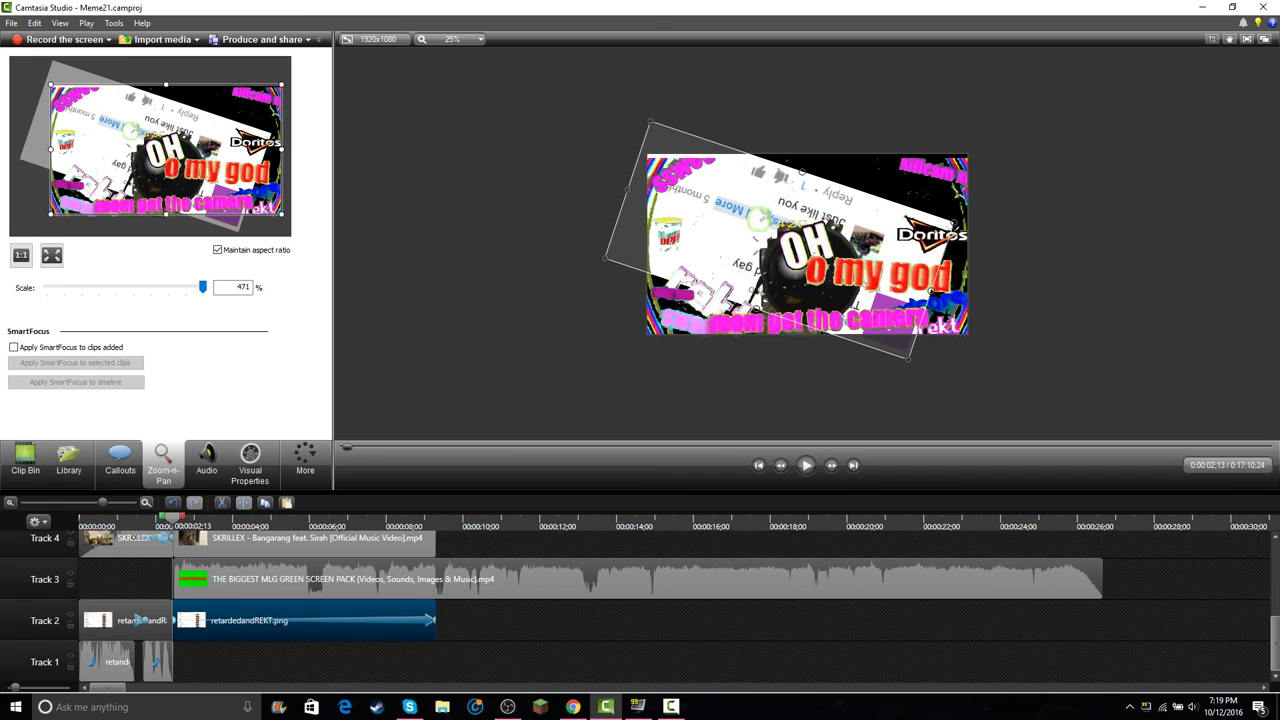
right_click(379, 616)
right_click(393, 617)
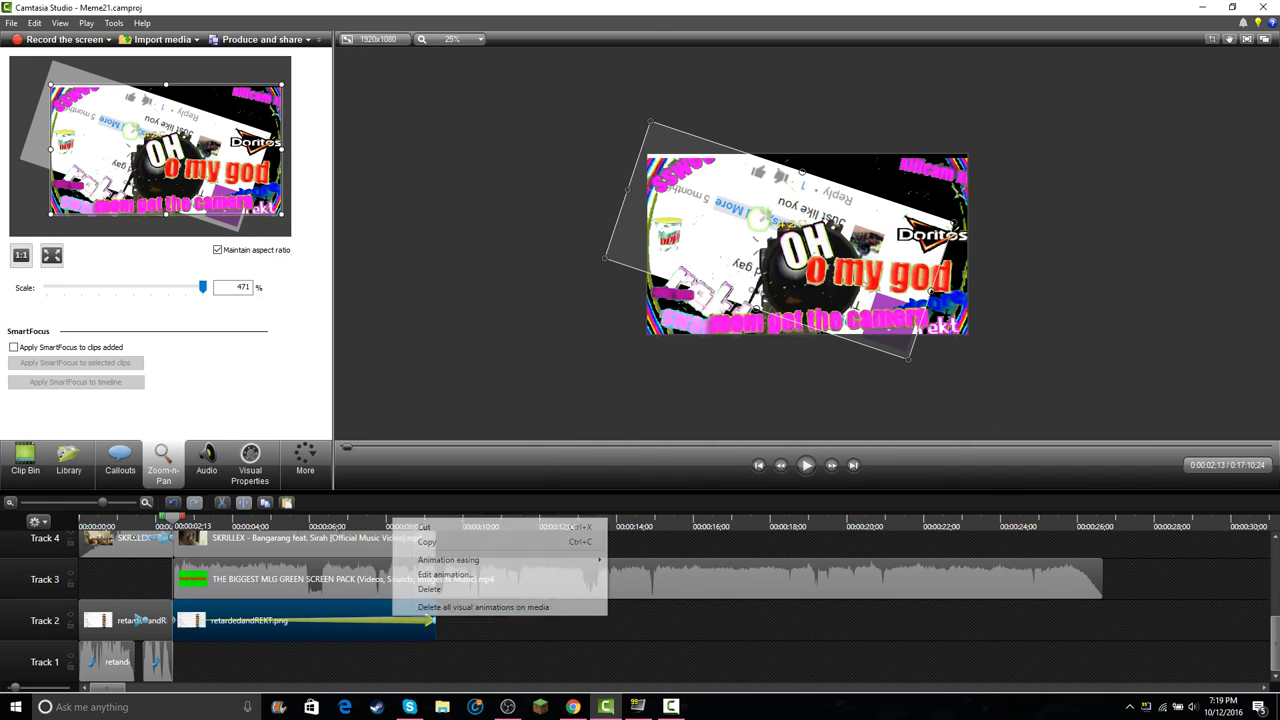
click(430, 589)
drag(174, 620, 434, 620)
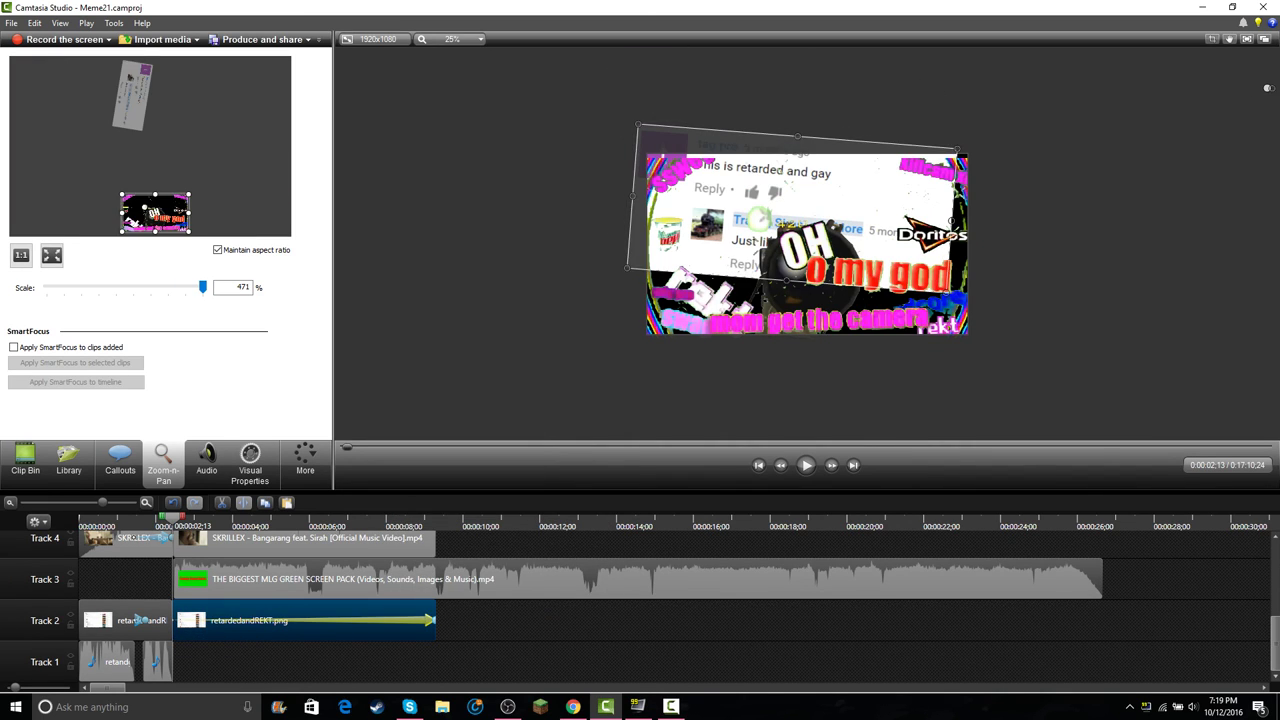
- Play the animated section through and trim the green screen pack audio on Track 3 to end at 0:00:09;09
key(space)
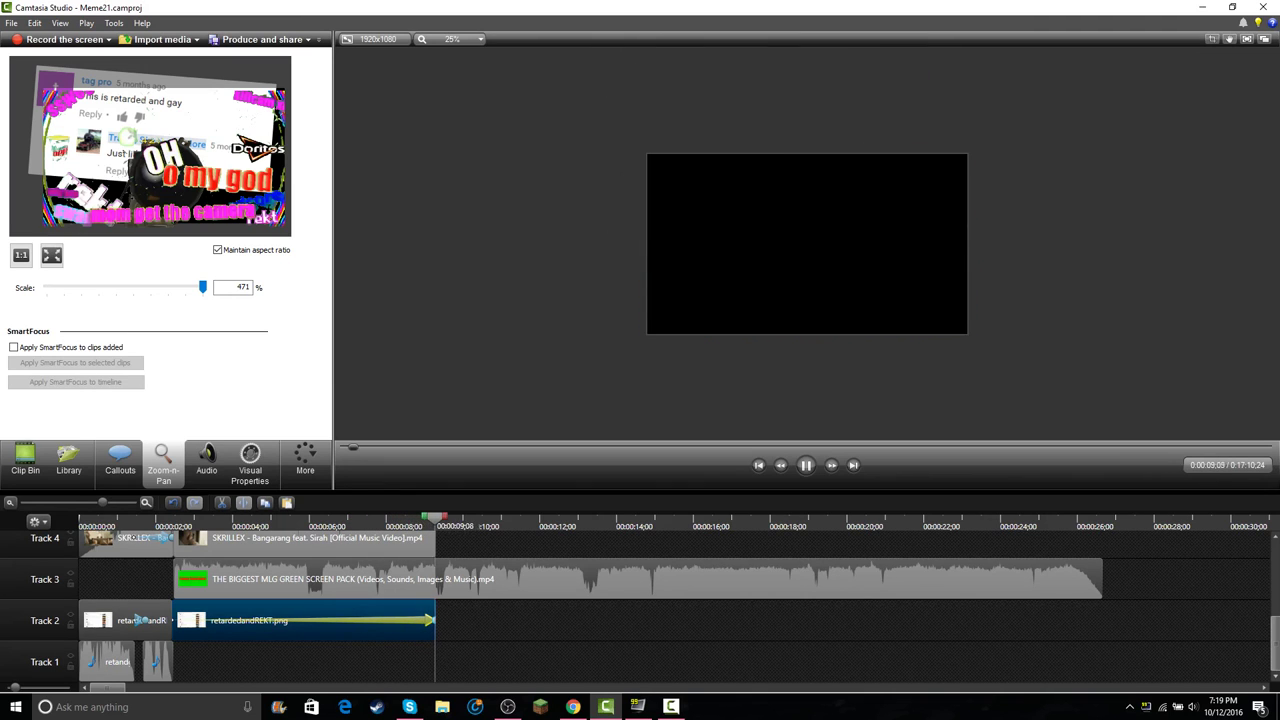
click(415, 525)
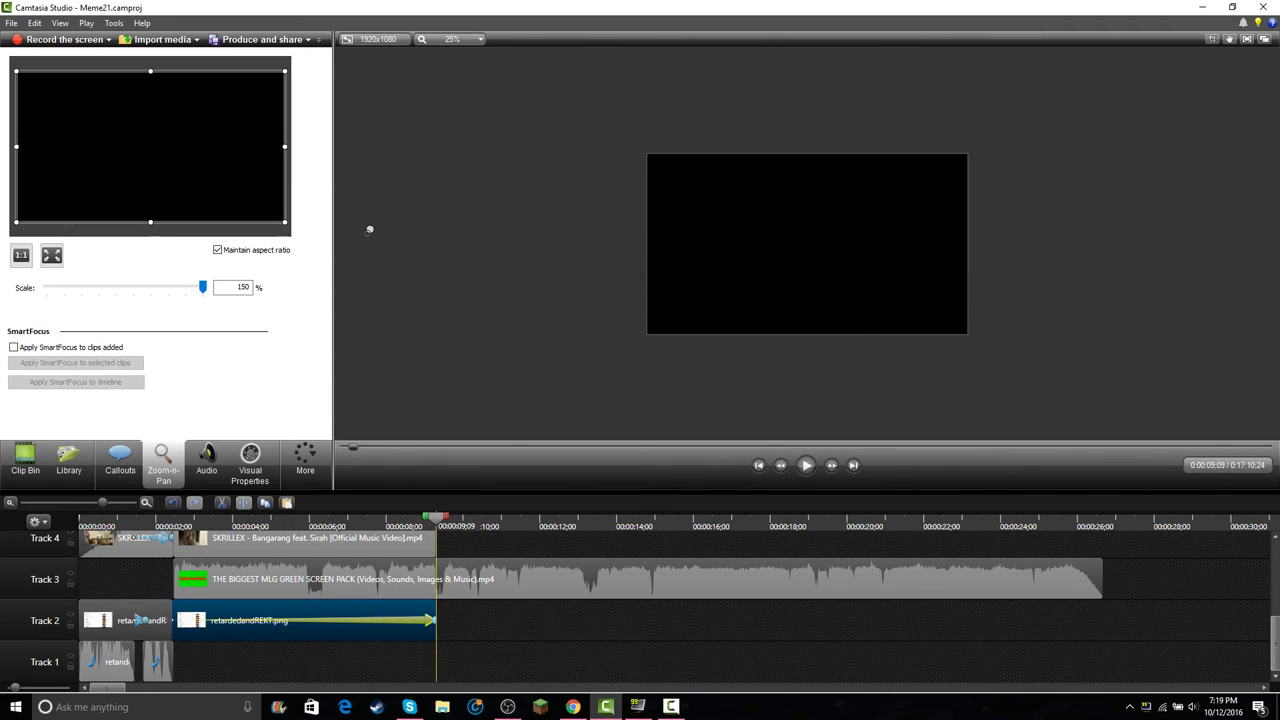
drag(1102, 579, 436, 585)
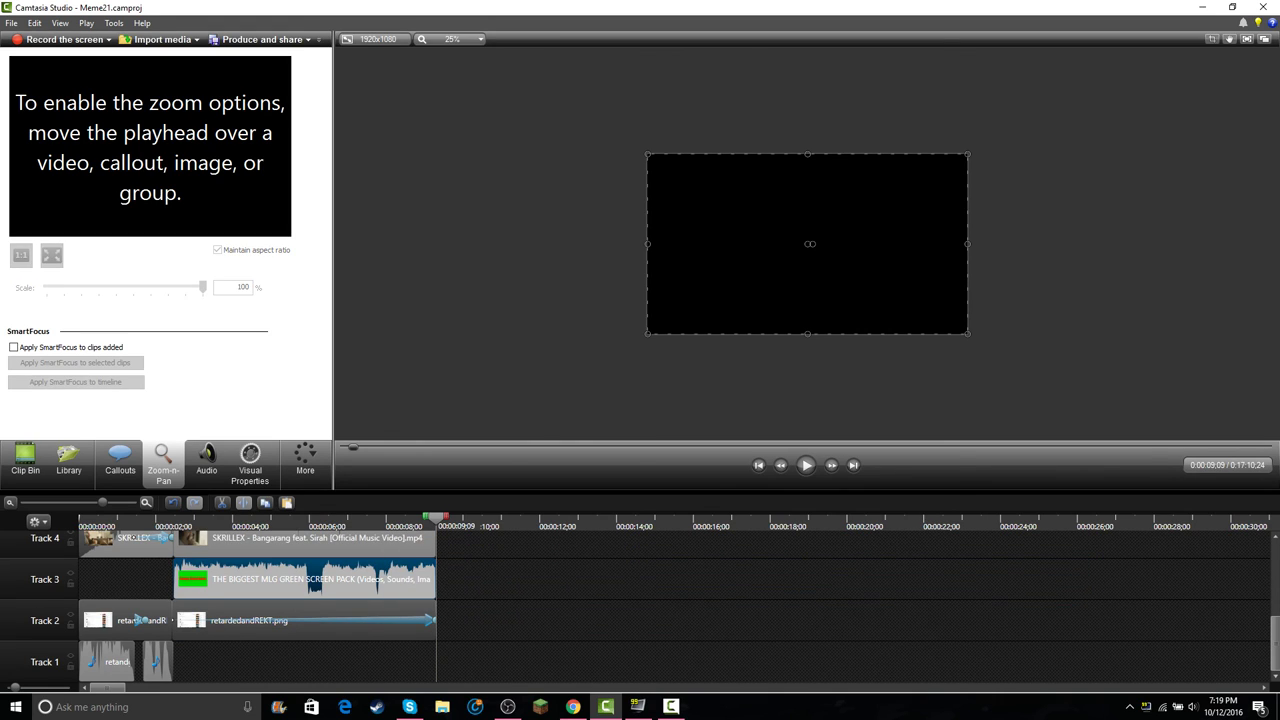
- Play back the edit from the start to check the spinning comment image beneath the overlays
drag(436, 518, 79, 519)
key(space)
scroll(260, 600, up, 2)
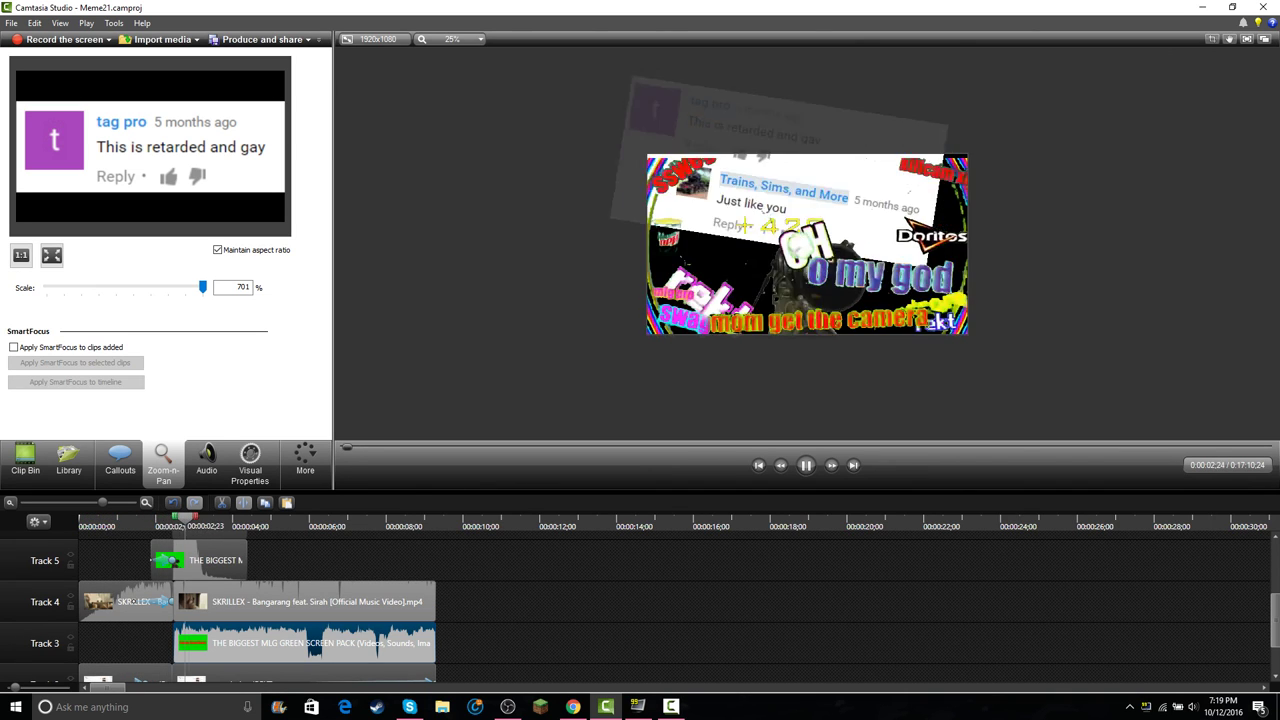
key(space)
- Reposition the tilted comment image over the canvas frame at the start of the second Track 2 clip, around 0:00:02;15
scroll(220, 600, down, 1)
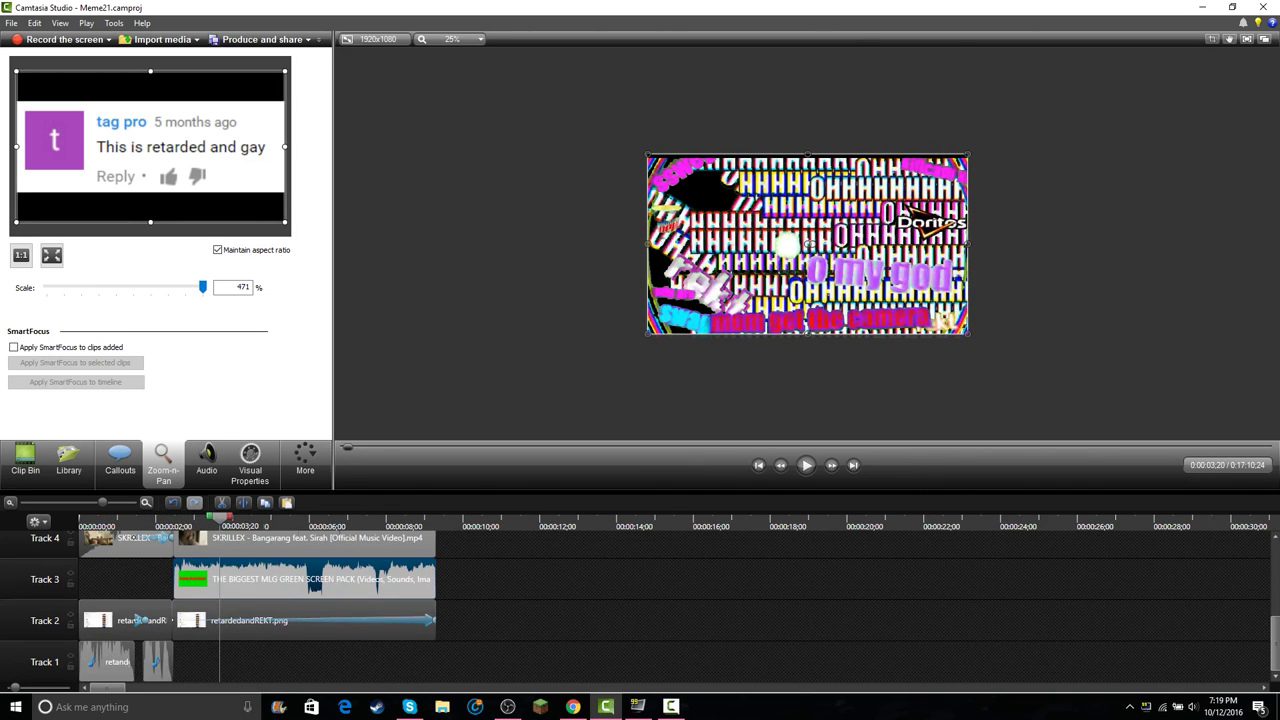
drag(220, 518, 202, 518)
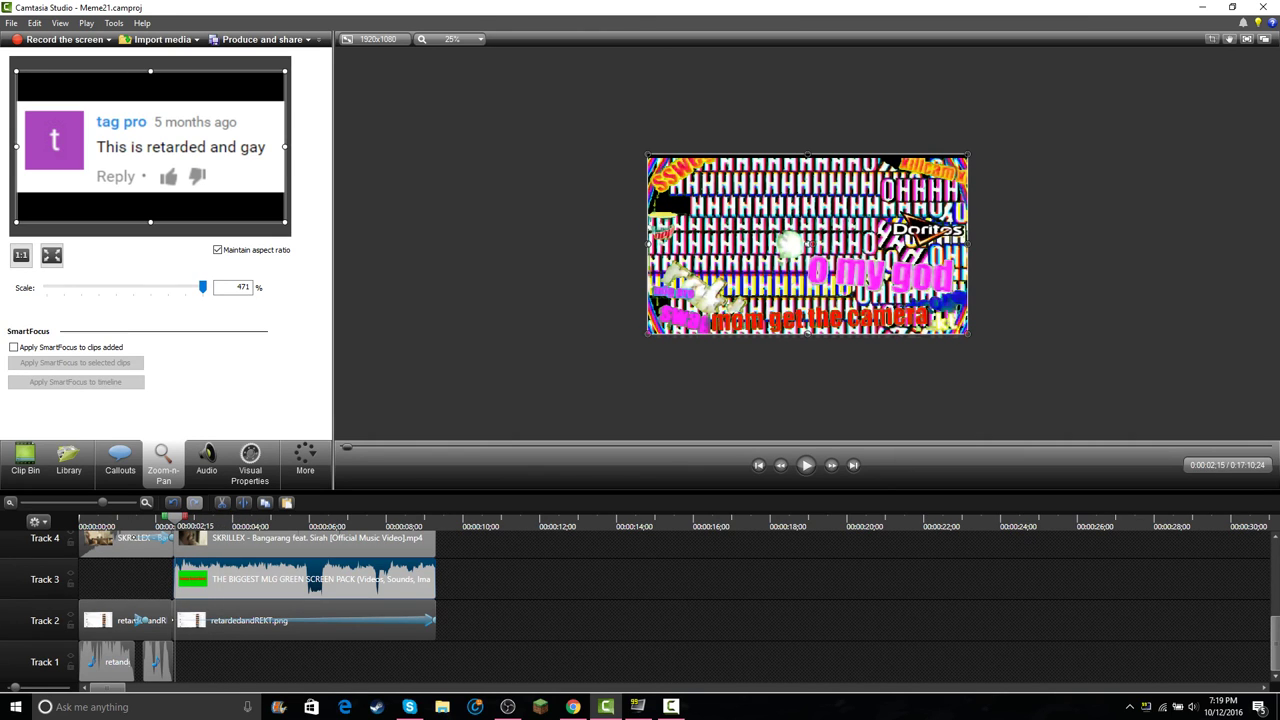
click(304, 621)
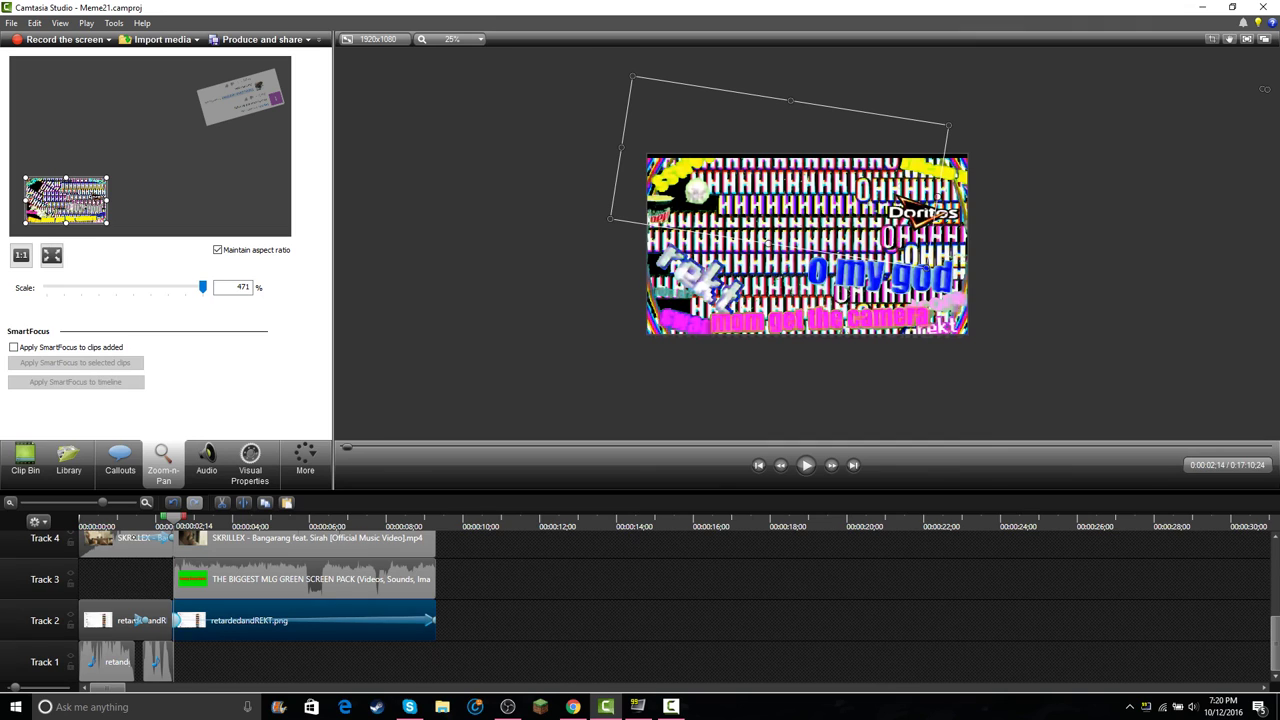
key(ctrl+z)
click(810, 245)
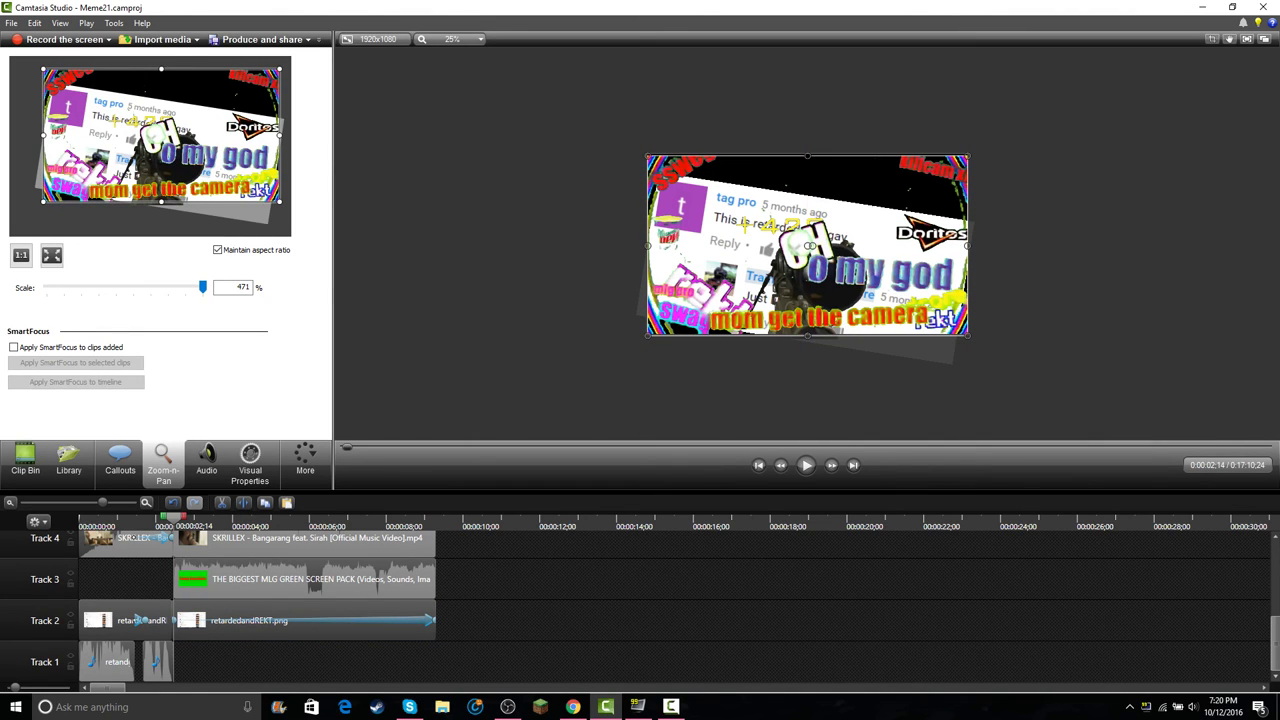
scroll(307, 537, up, 3)
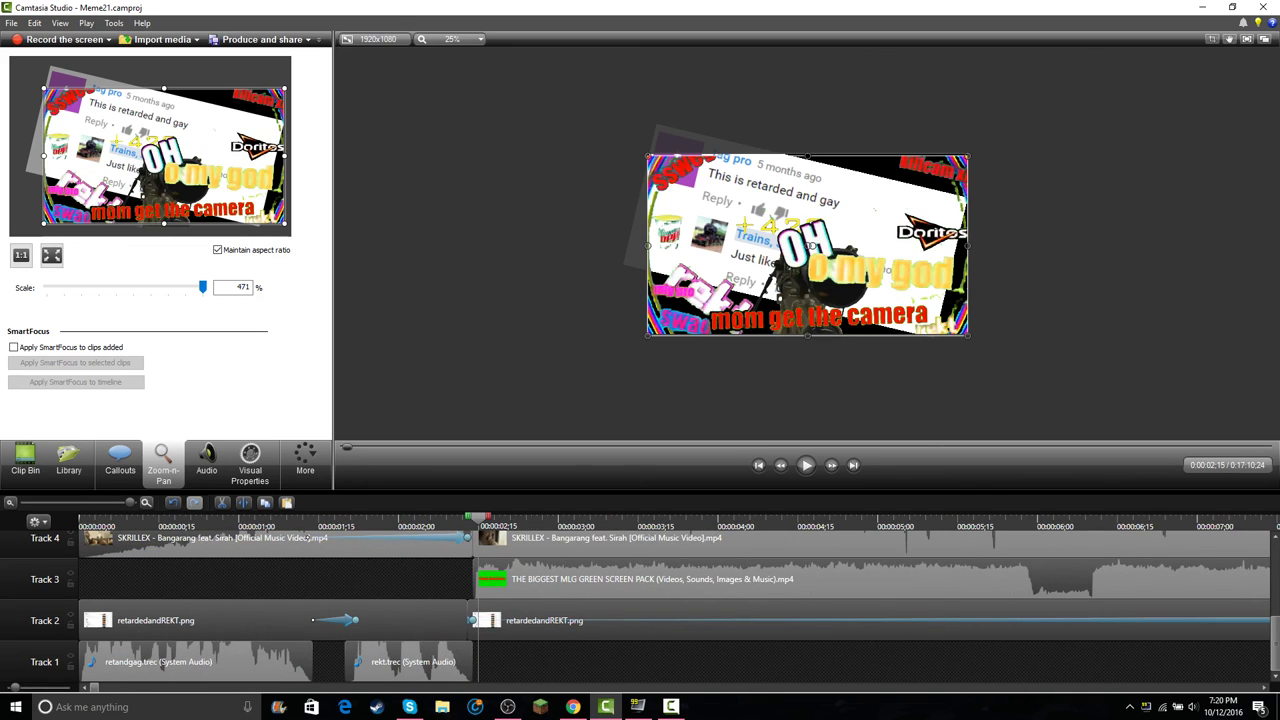
click(500, 622)
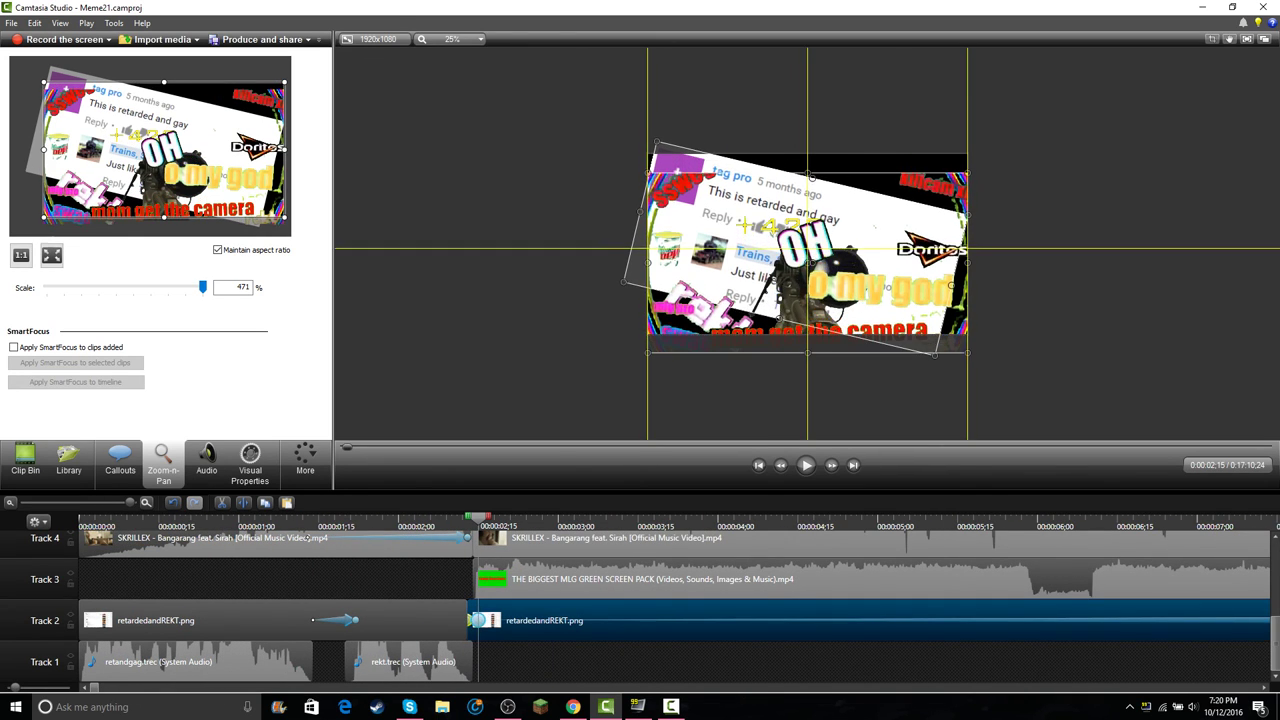
- Realign the displaced full-frame MLG overlay with the edges and centre of the canvas
click(808, 254)
scroll(808, 254, up, 3)
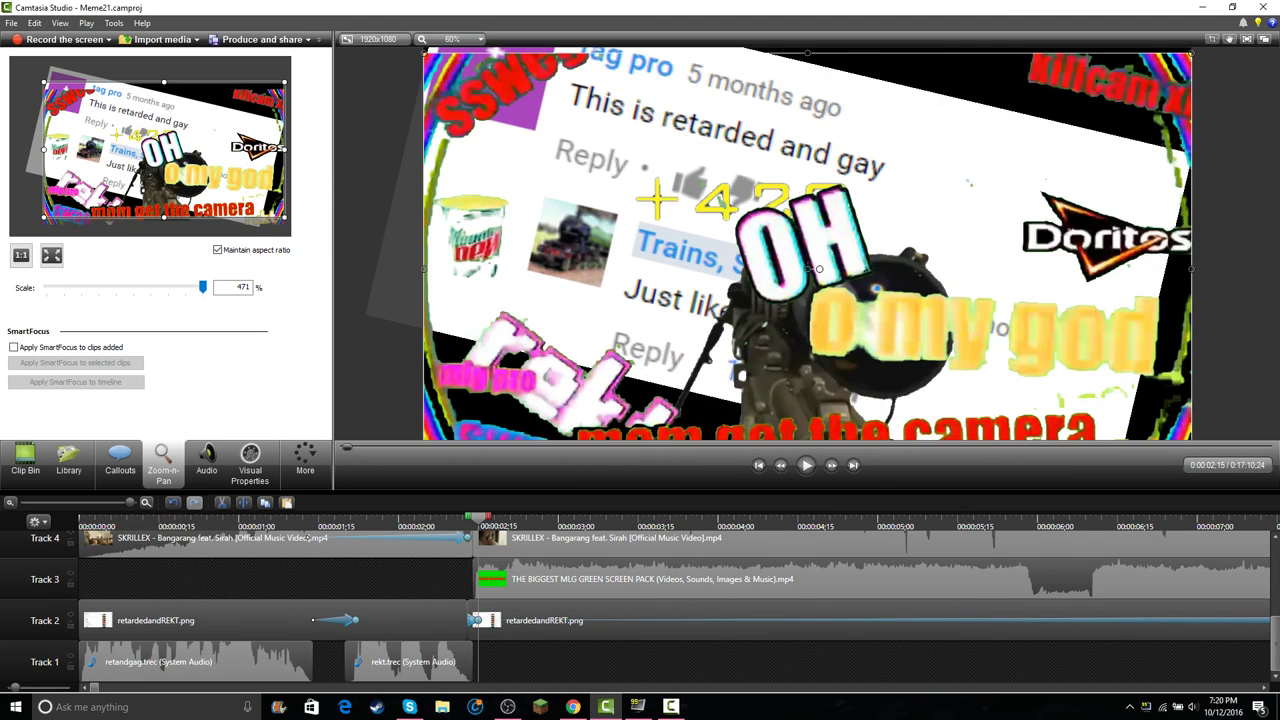
scroll(808, 254, down, 3)
scroll(310, 537, up, 3)
scroll(310, 537, down, 3)
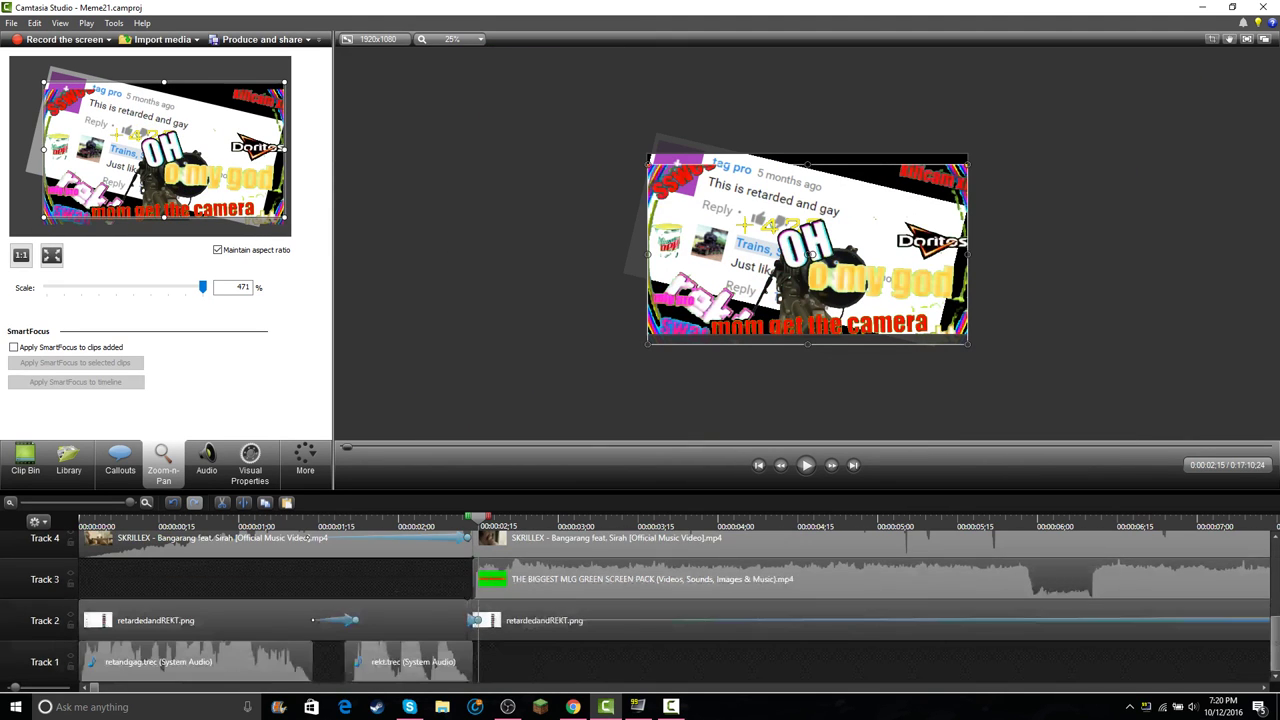
scroll(310, 537, up, 2)
scroll(650, 600, down, 3)
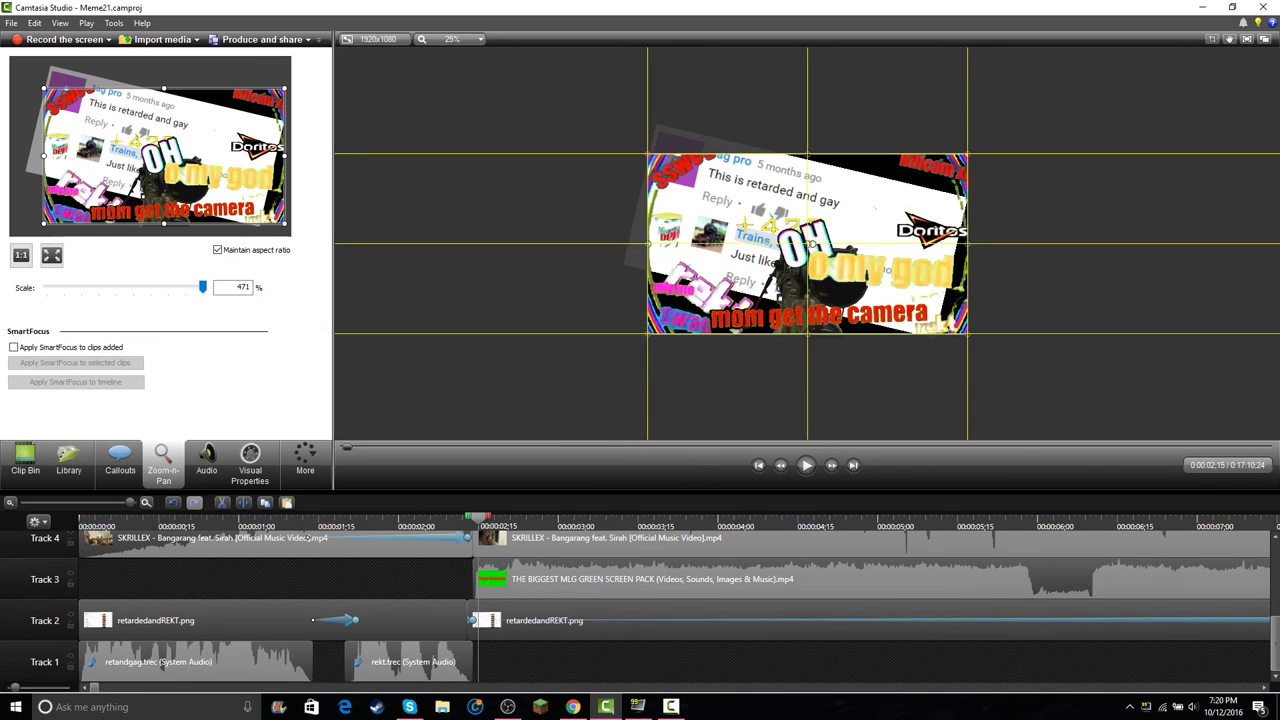
- Delete the stray animations at the start of the first green screen clips on Track 7 and Track 6
scroll(308, 538, up, 3)
scroll(308, 620, up, 1)
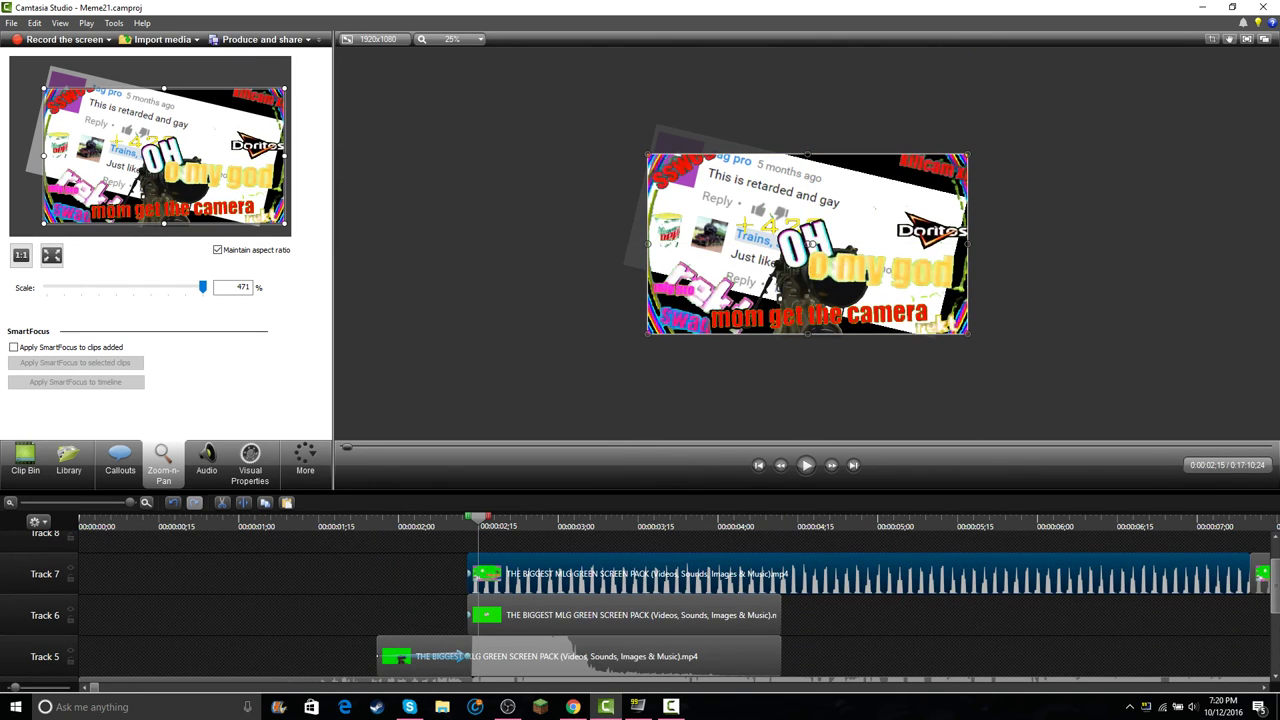
right_click(468, 573)
click(492, 642)
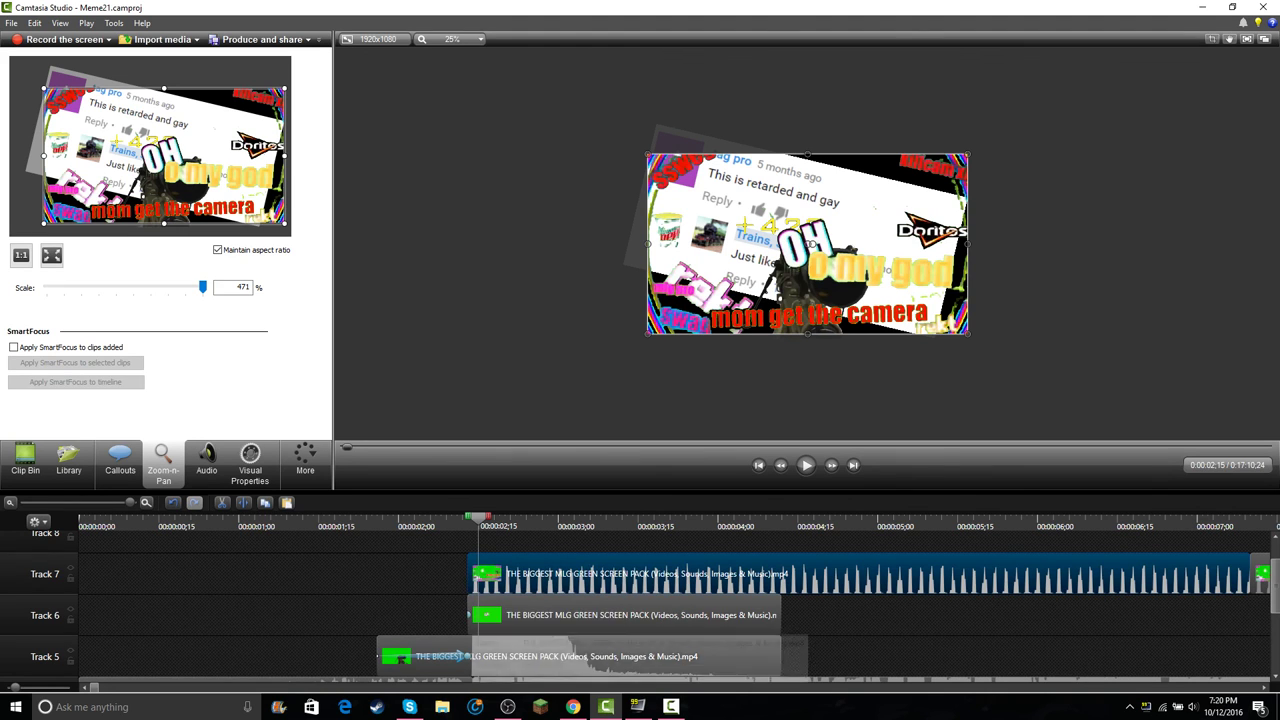
right_click(468, 615)
click(492, 584)
- Switch to Chrome to check the live stream dashboard's chat and return to Camtasia Studio
key(alt+Tab)
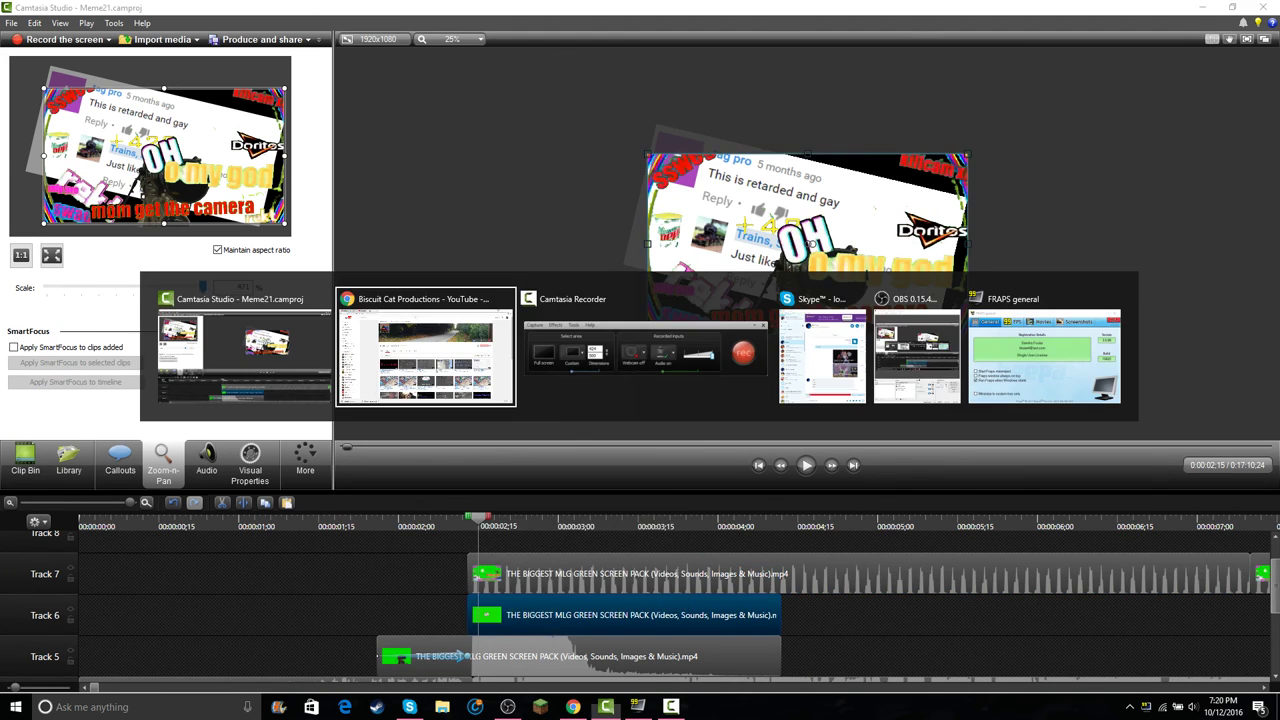
click(80, 10)
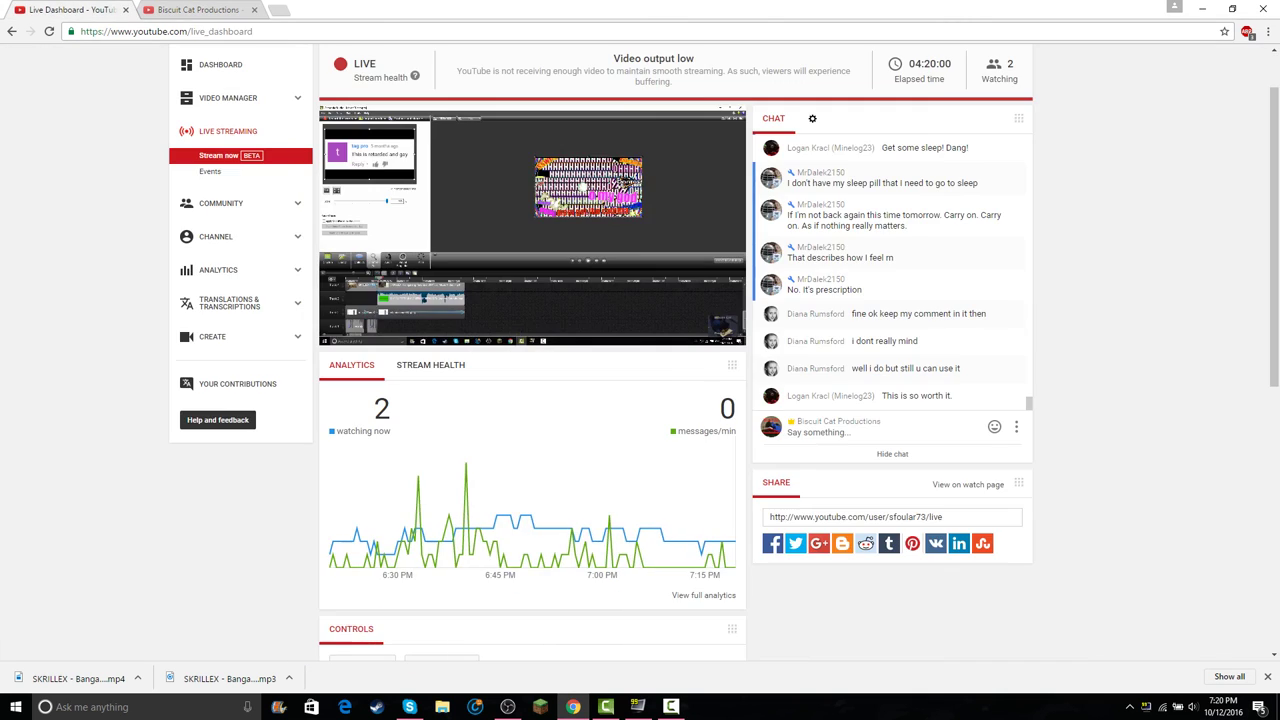
key(alt+Tab)
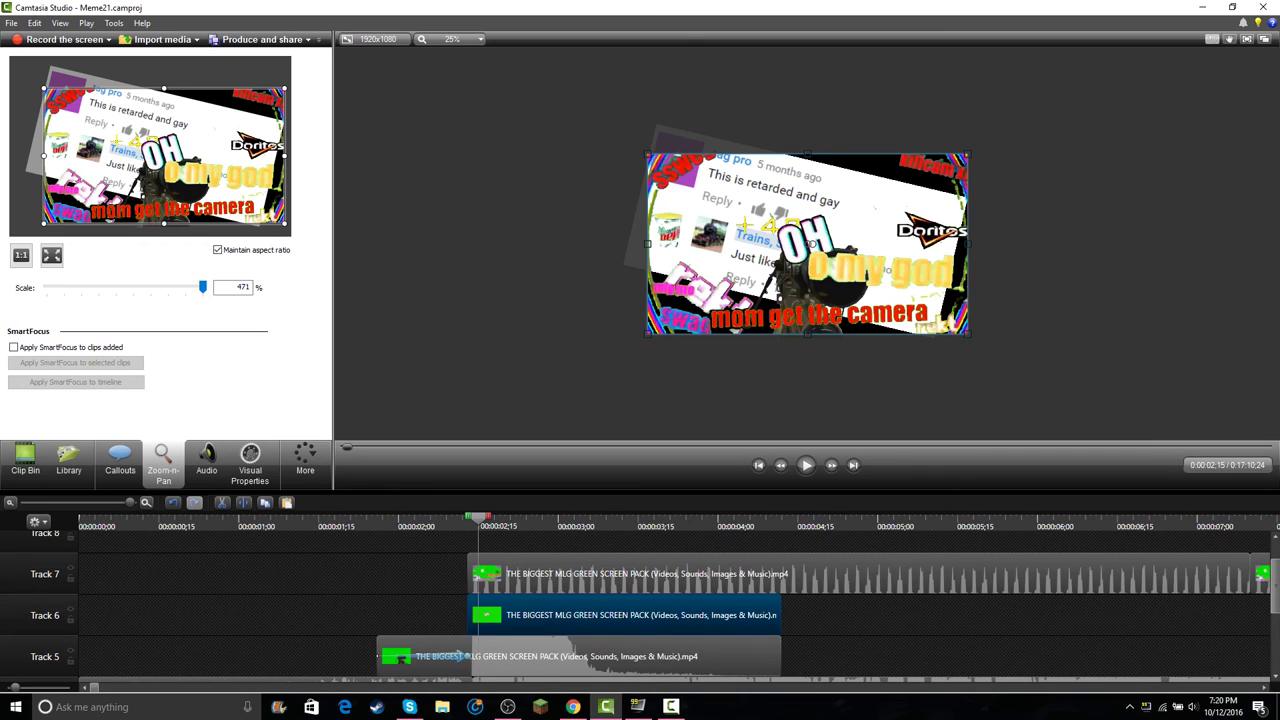
- Play back the edit from the start to past 0:00:07 to check the overlays and animation
drag(478, 518, 79, 518)
key(space)
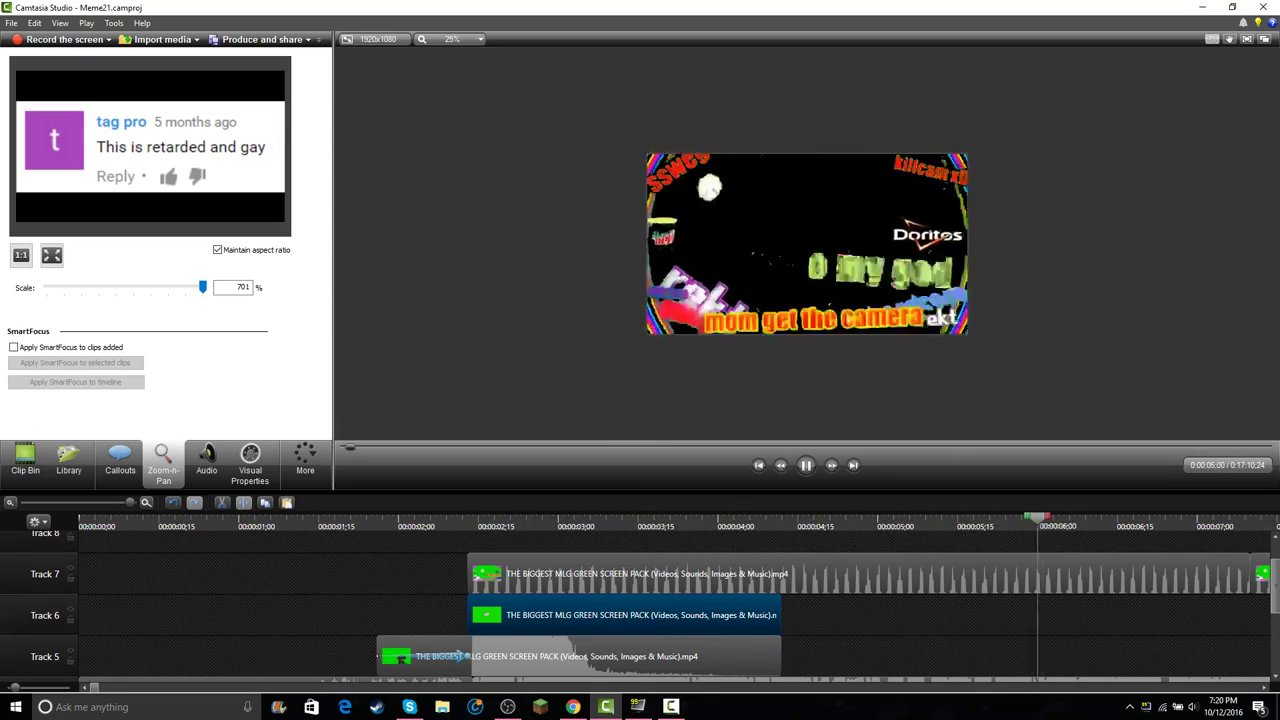
key(space)
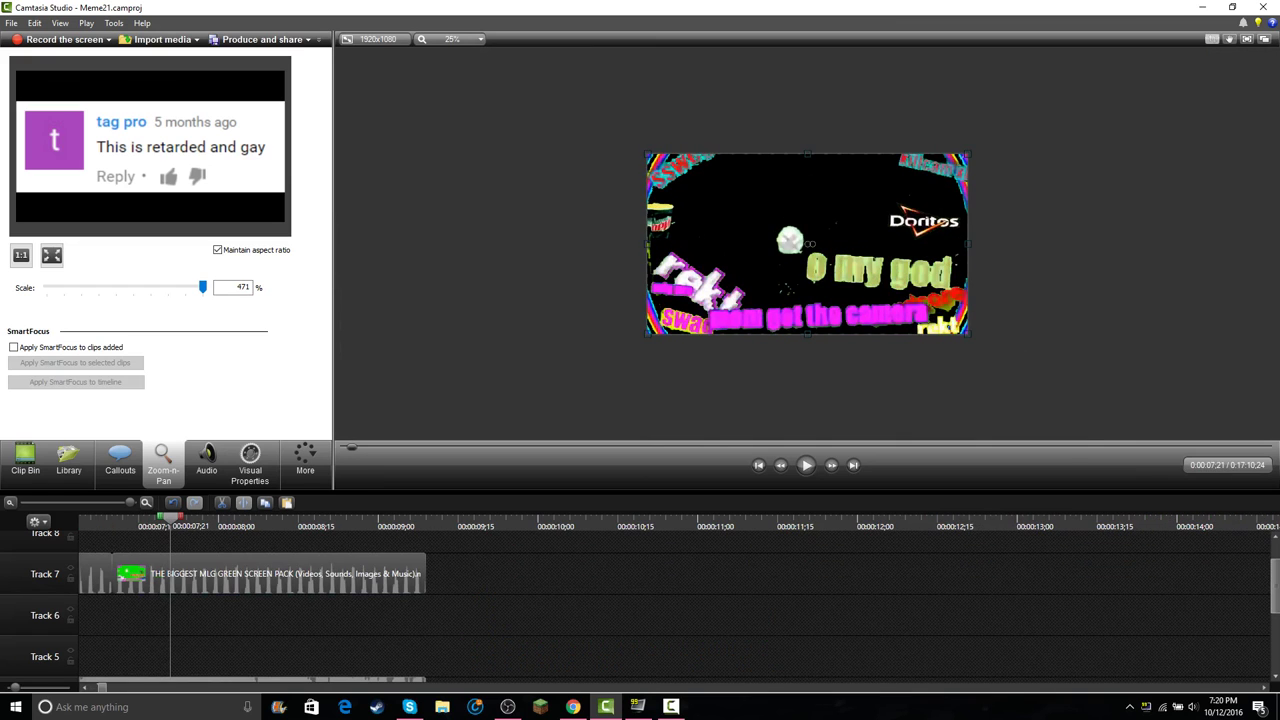
- Play back the edit from around the first second to 0:00:02;23 to check the start of the comment spin
scroll(250, 600, down, 2)
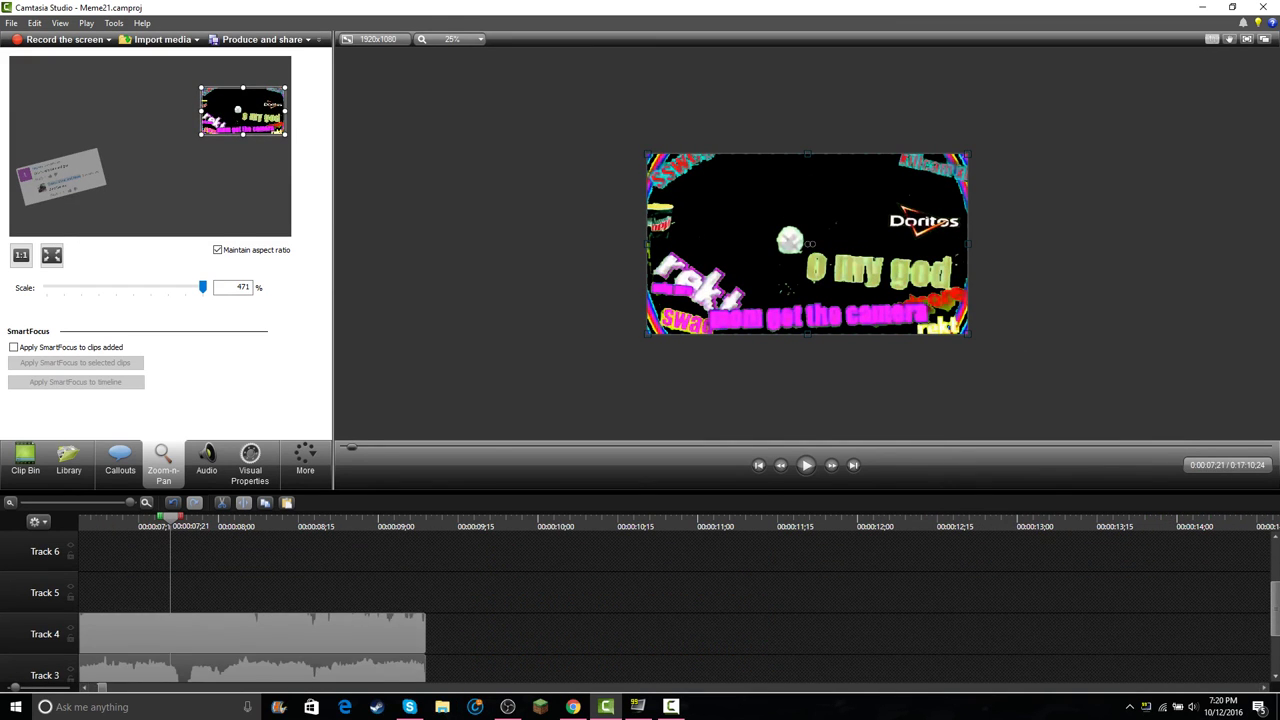
drag(102, 688, 90, 688)
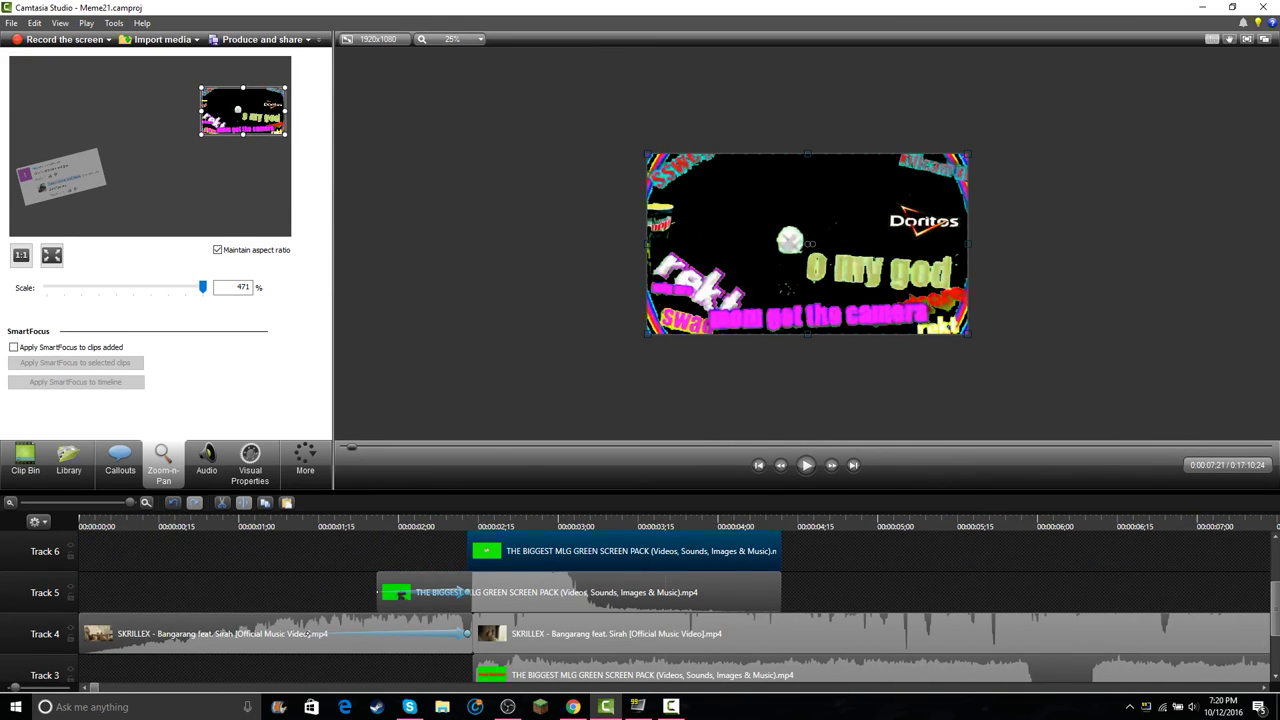
drag(490, 519, 228, 519)
key(space)
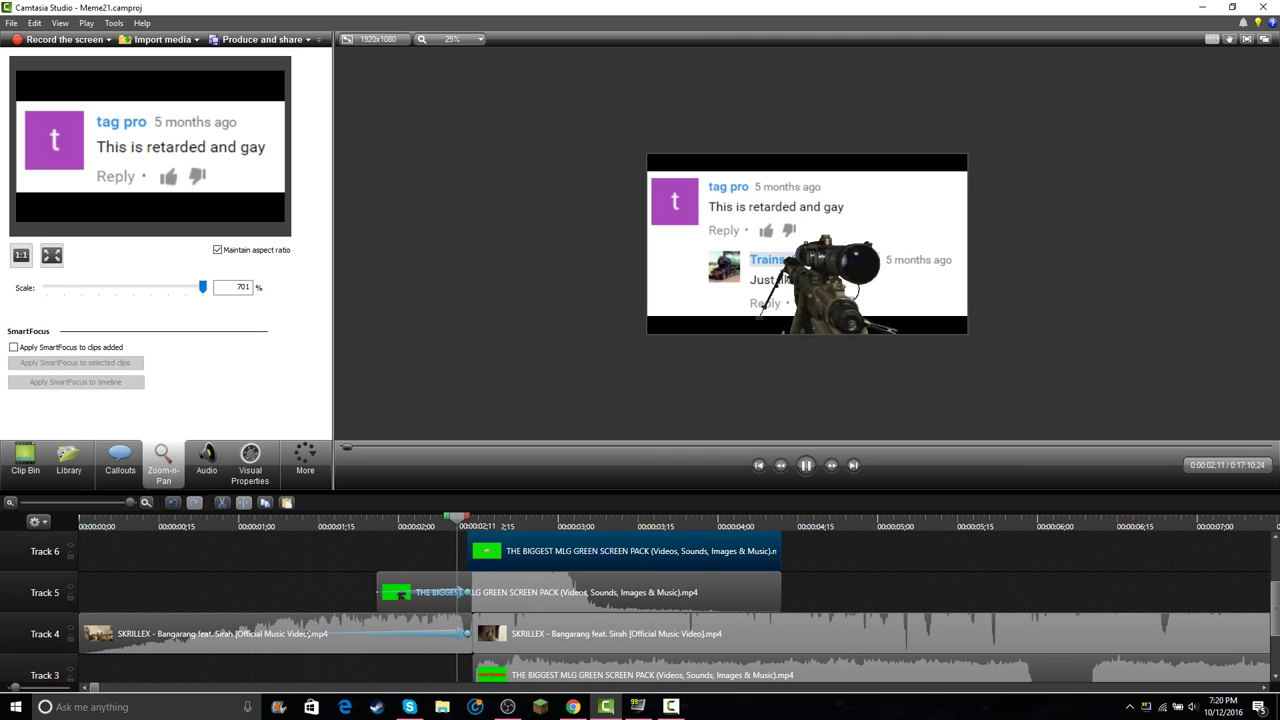
scroll(560, 605, down, 3)
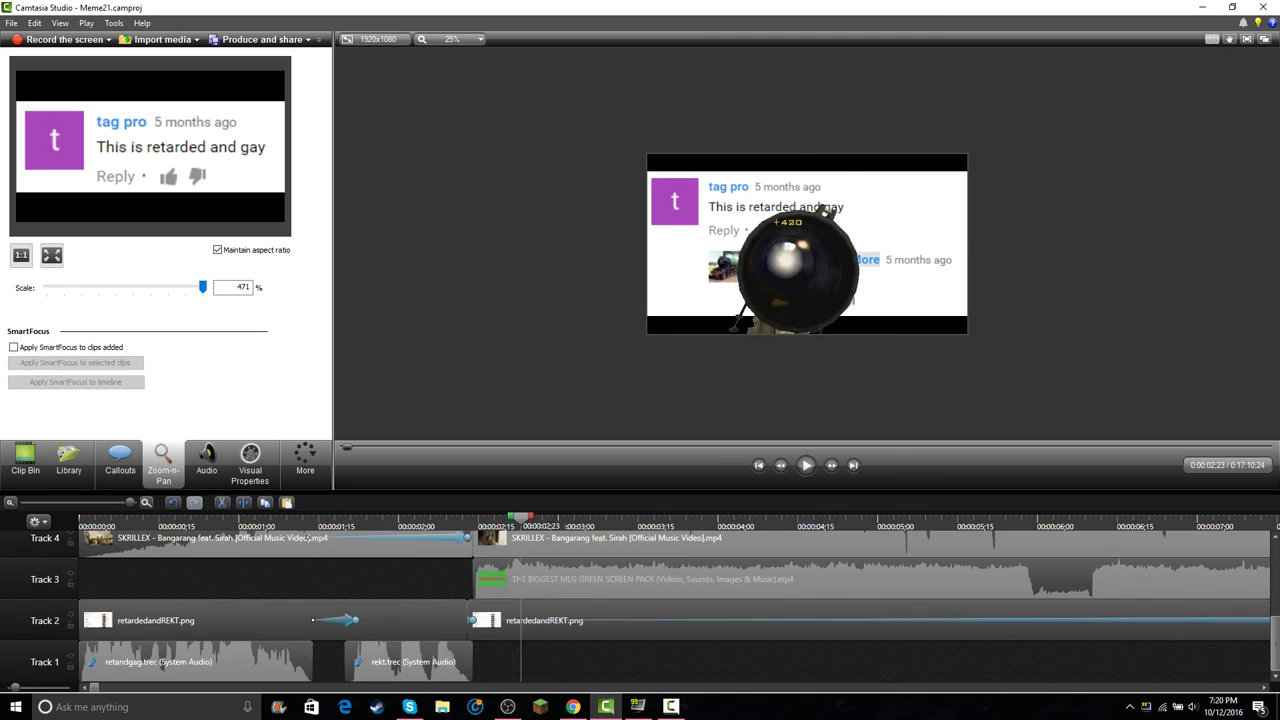
- Move the tilted comment screenshot on Track 2 down at 0:00:02;16 so it sits back over the canvas
click(560, 620)
scroll(560, 605, up, 2)
scroll(590, 595, down, 1)
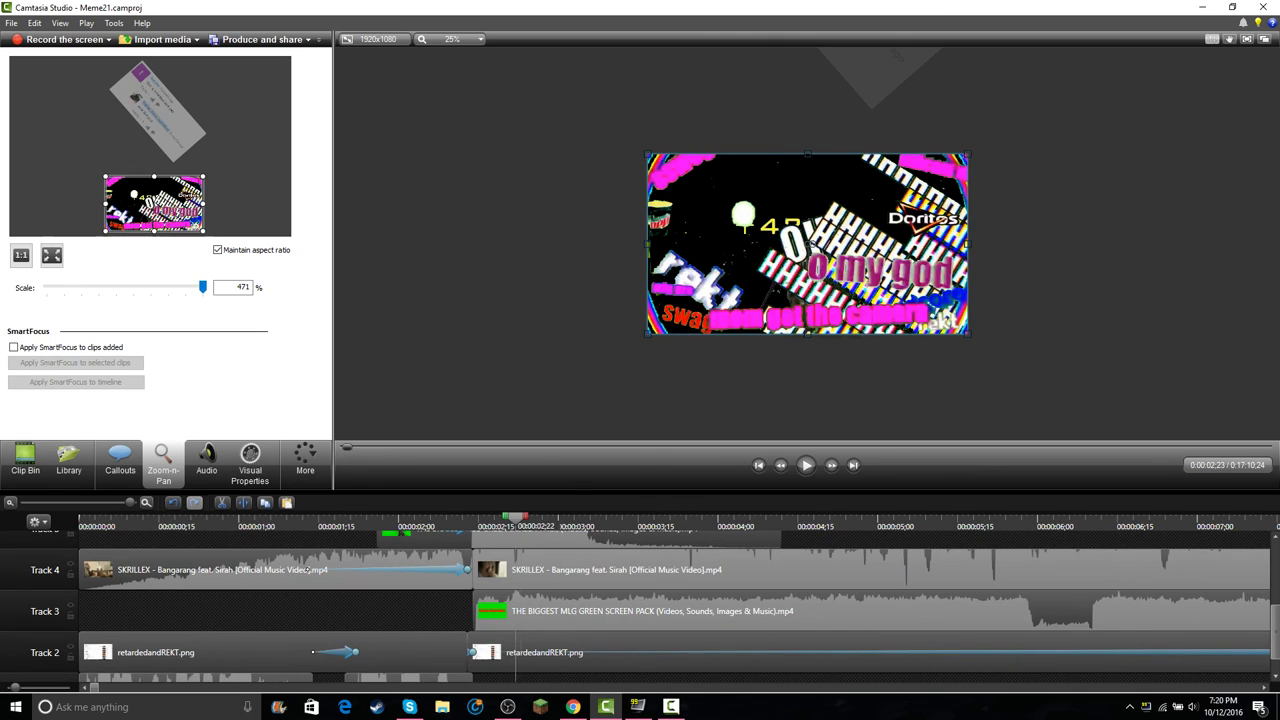
drag(521, 517, 478, 517)
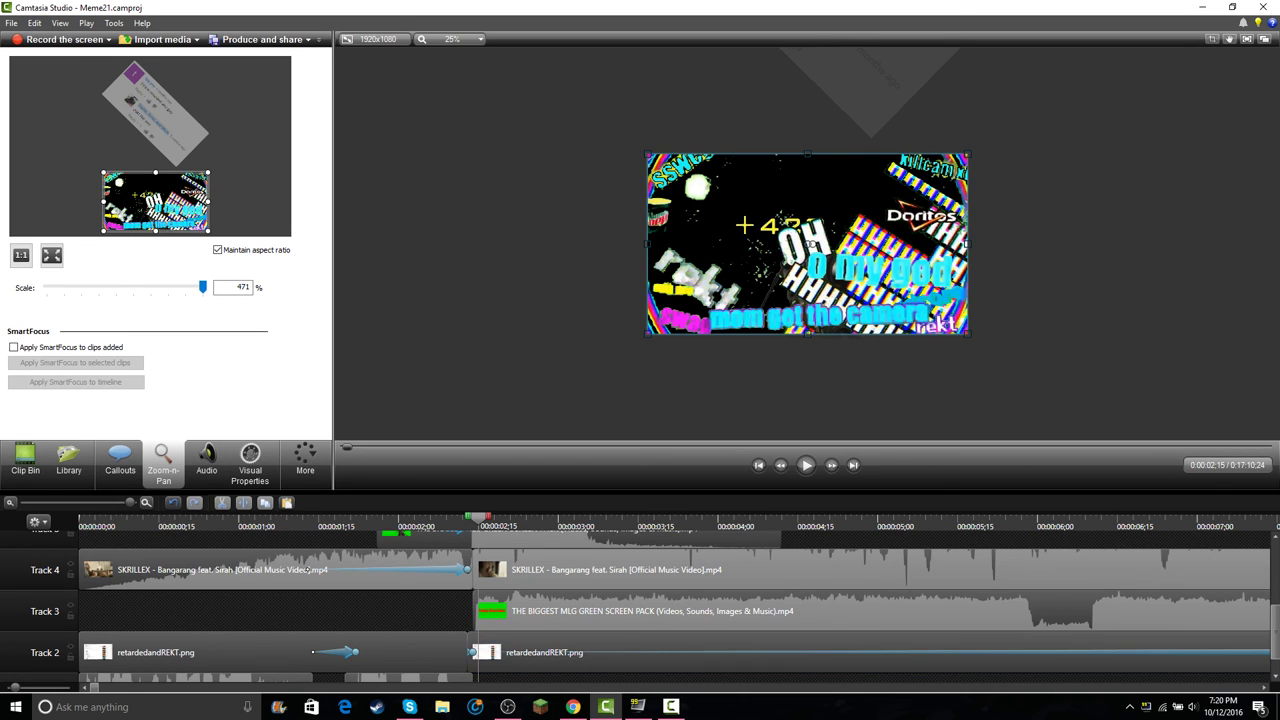
click(600, 653)
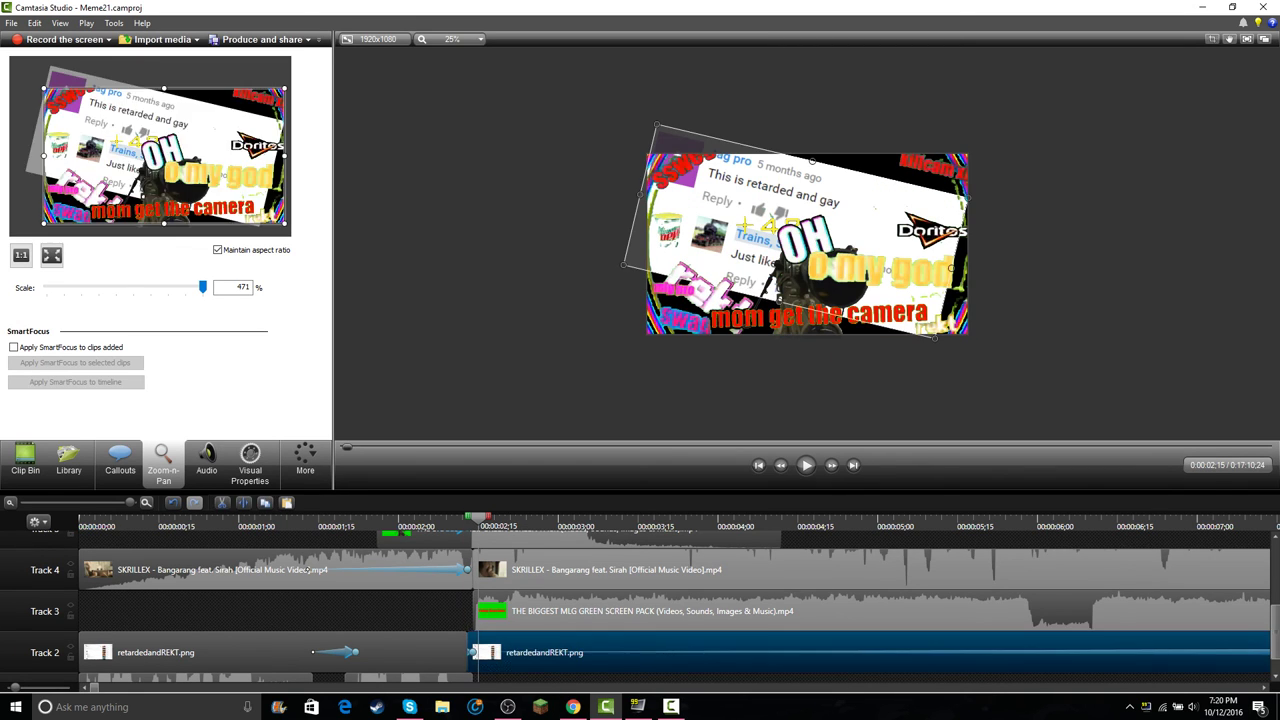
click(808, 244)
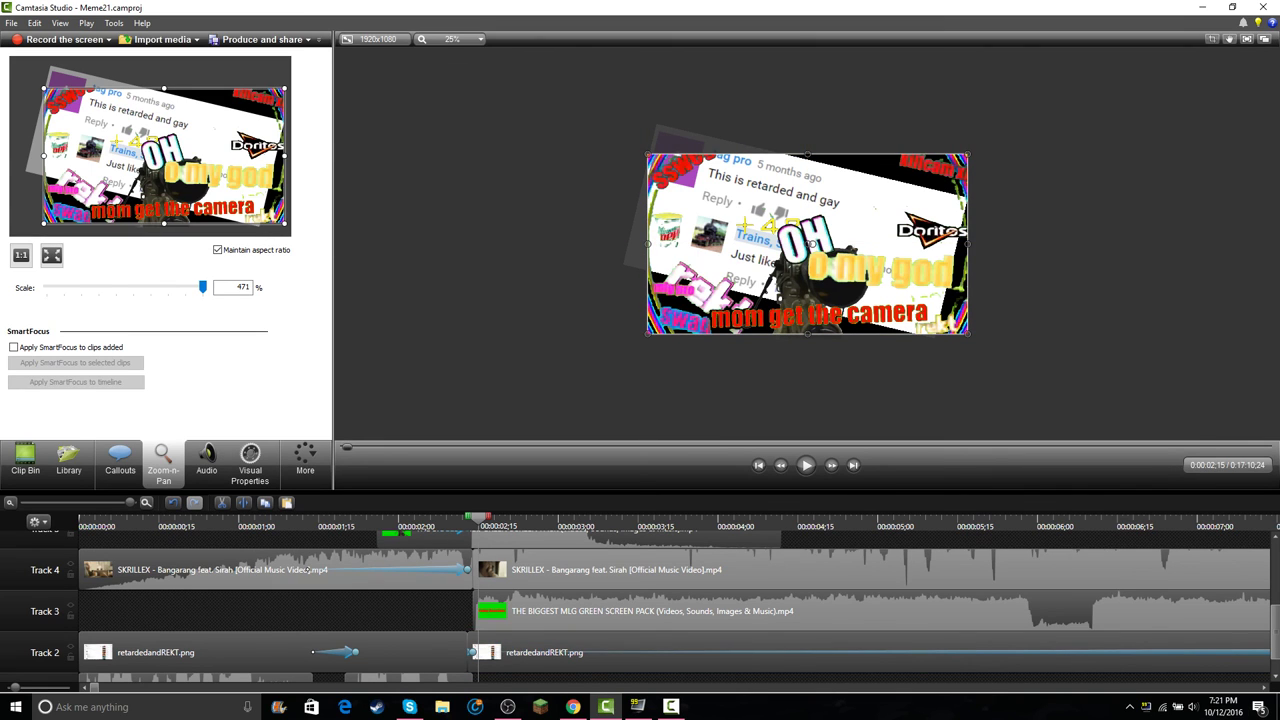
key(Right)
click(808, 244)
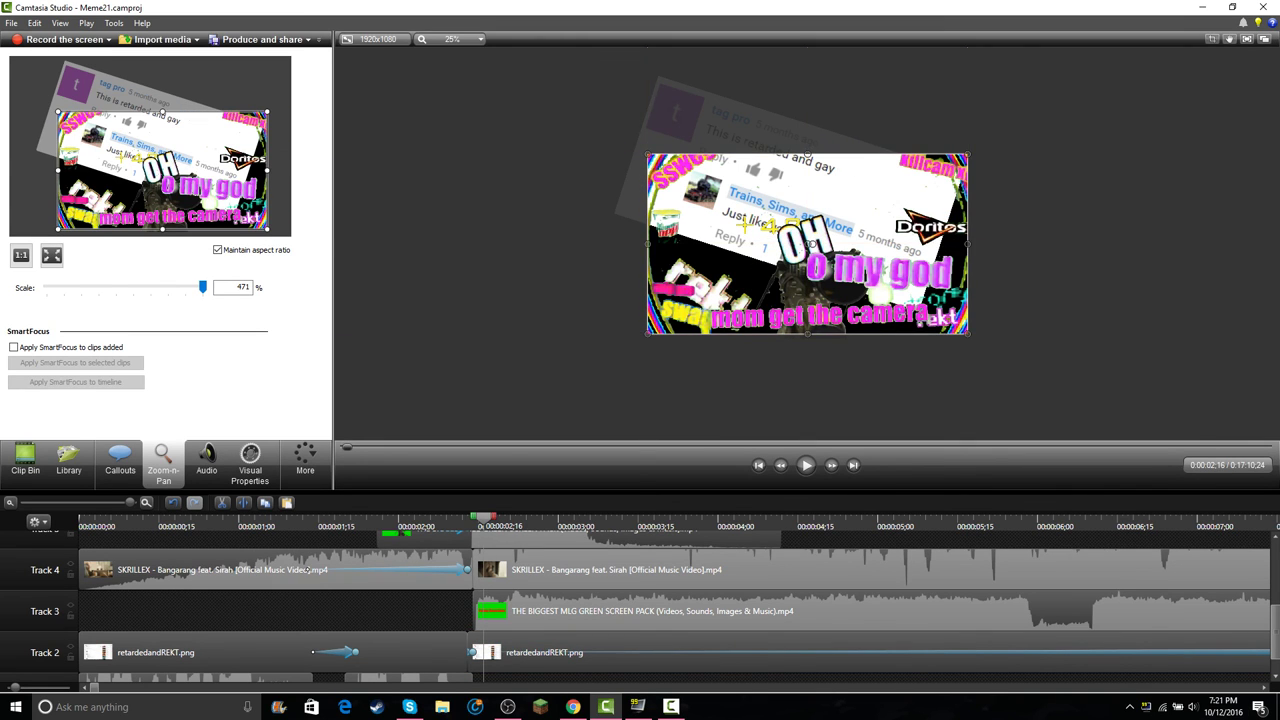
drag(692, 122, 704, 169)
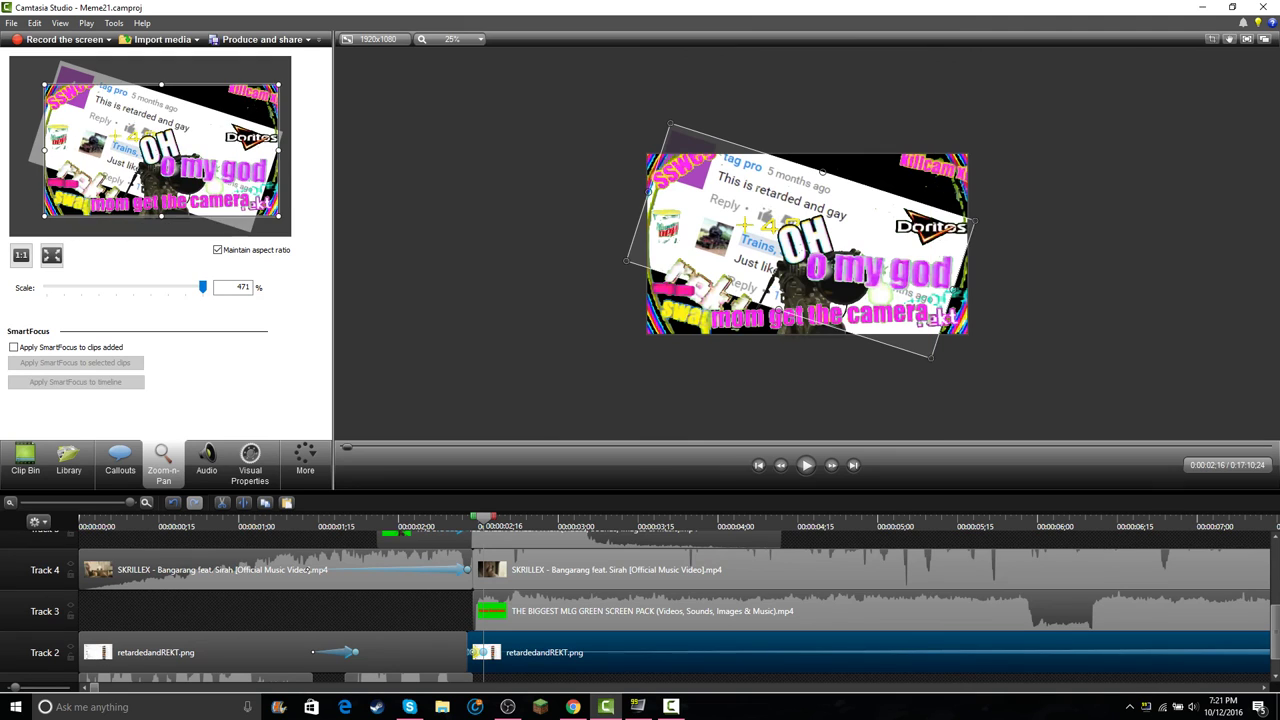
- Lower the spinning comment screenshot frame by frame from 0:00:02;17 to 0:00:02;21 to keep it over the canvas
key(ctrl+Right)
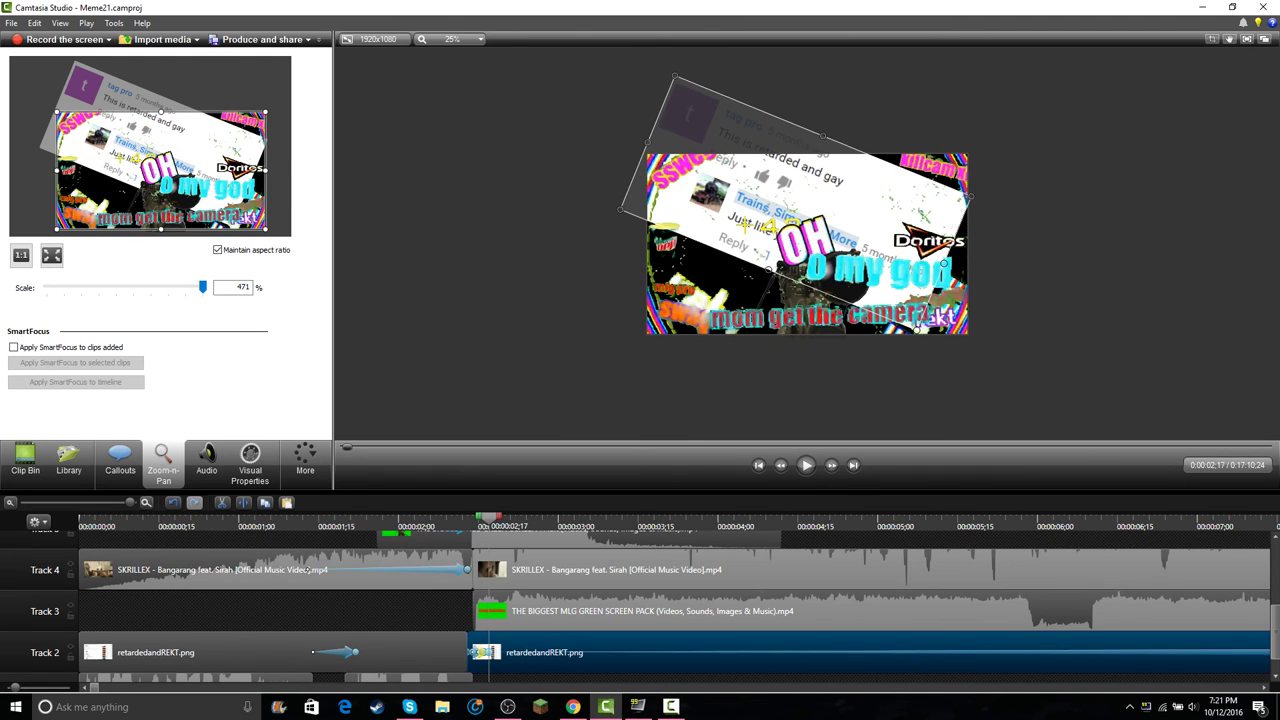
key(ctrl+Right)
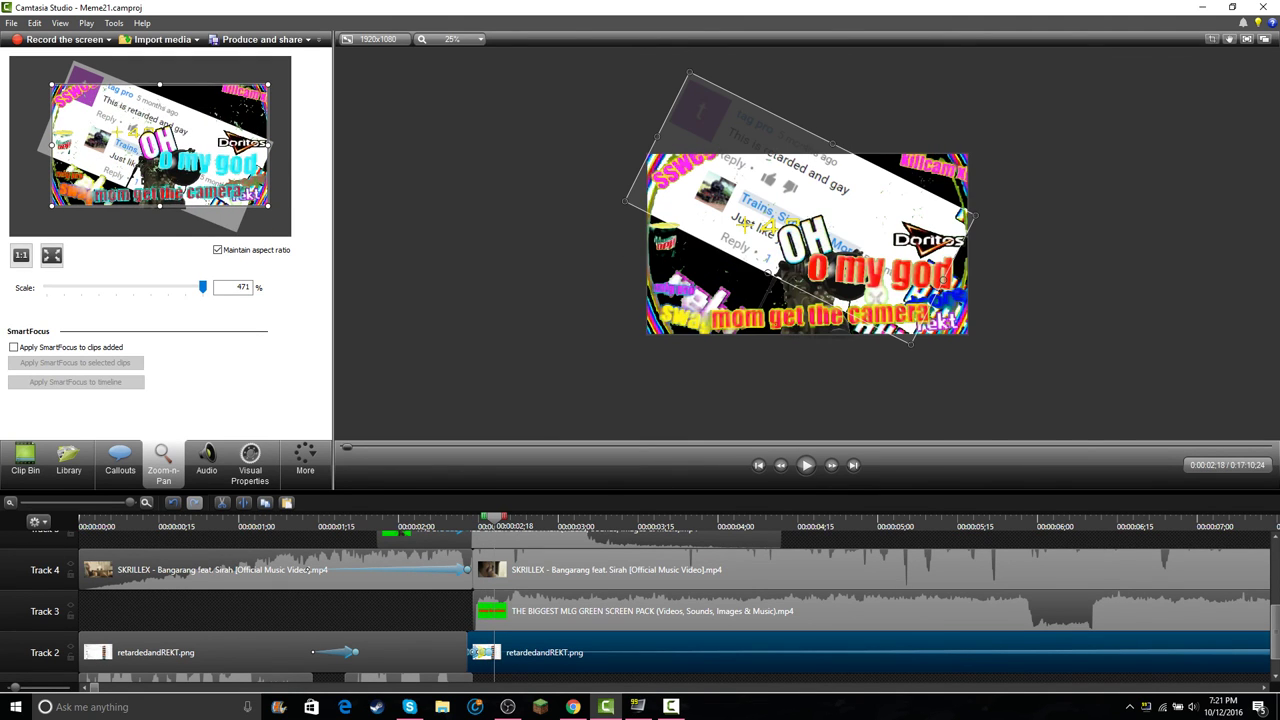
drag(704, 169, 710, 186)
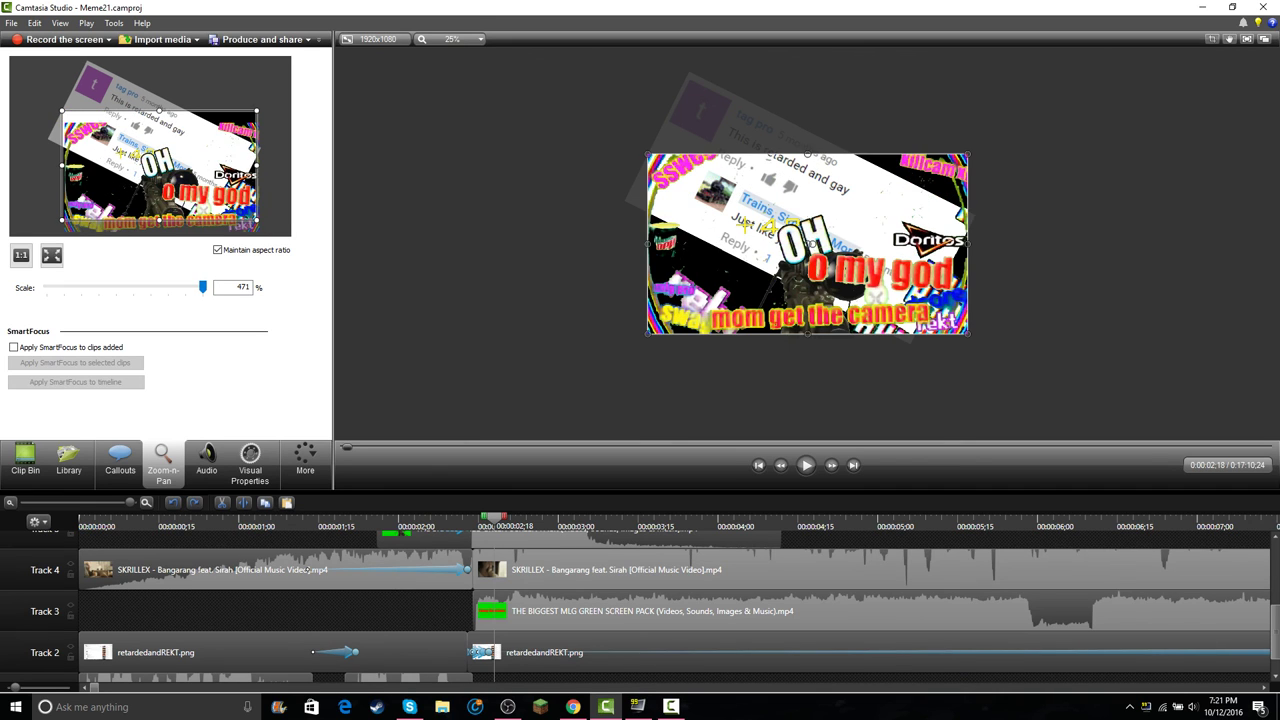
click(484, 652)
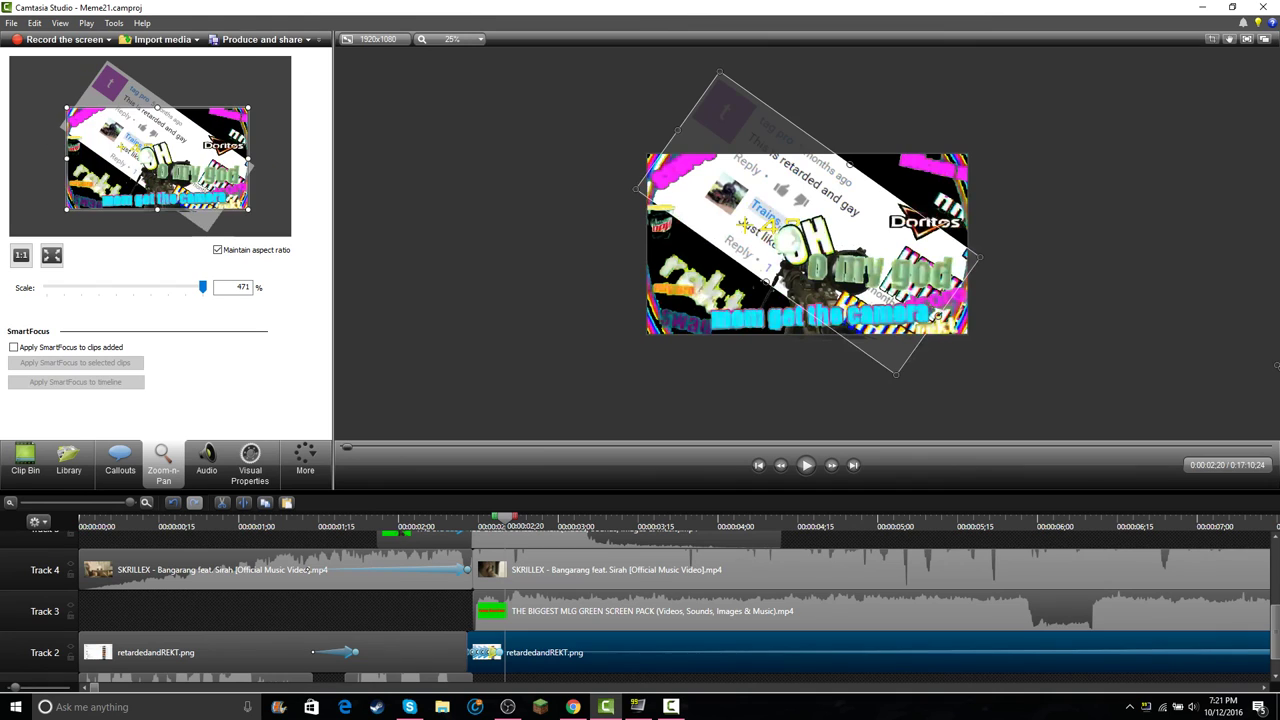
drag(738, 115, 738, 136)
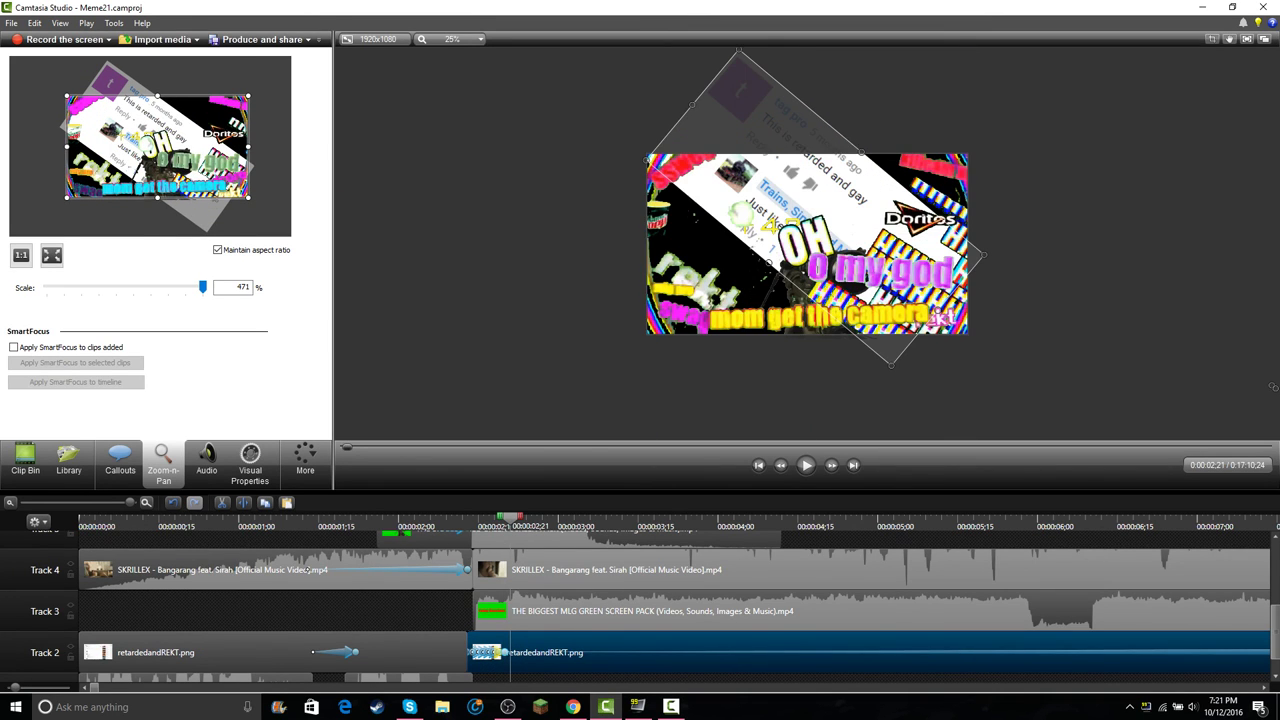
drag(1272, 401, 1266, 429)
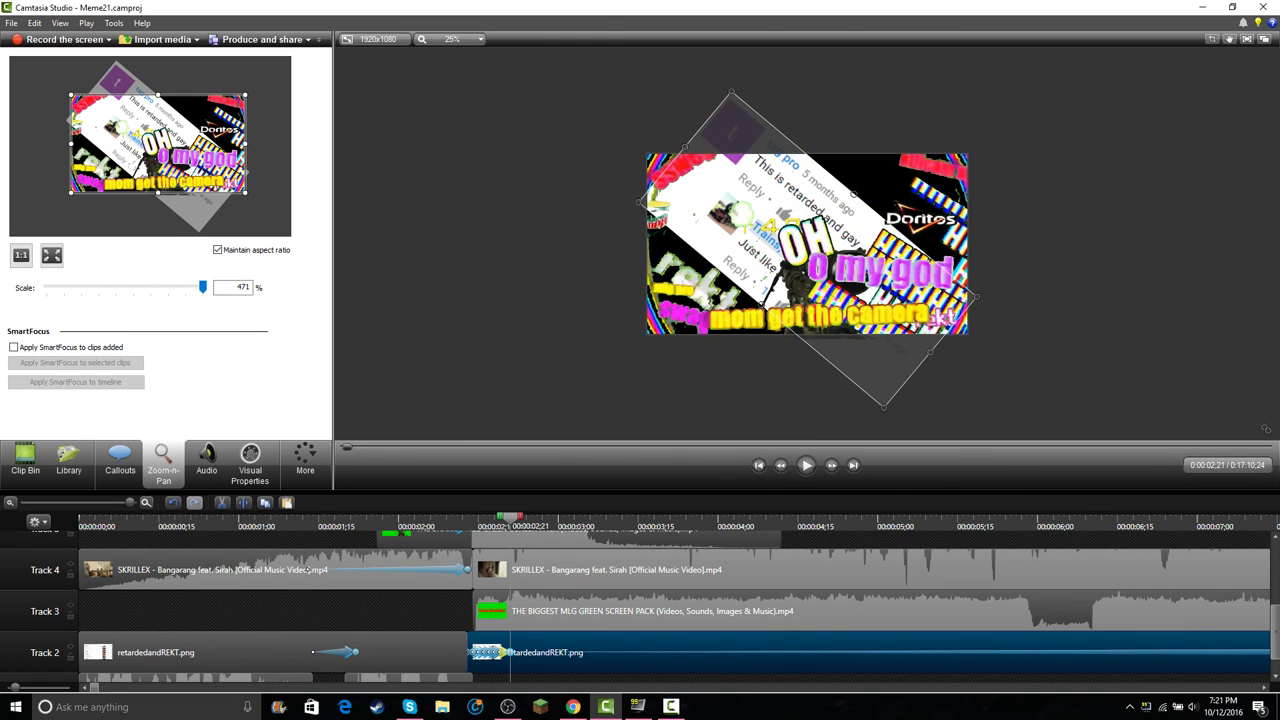
- Step back and forward through the frames up to 0:00:02;22 to examine the adjusted comment spin
key(Left)
key(Left)
key(Left)
key(Left)
key(Left)
key(ctrl+Right)
key(ctrl+Right)
key(ctrl+Right)
key(ctrl+Right)
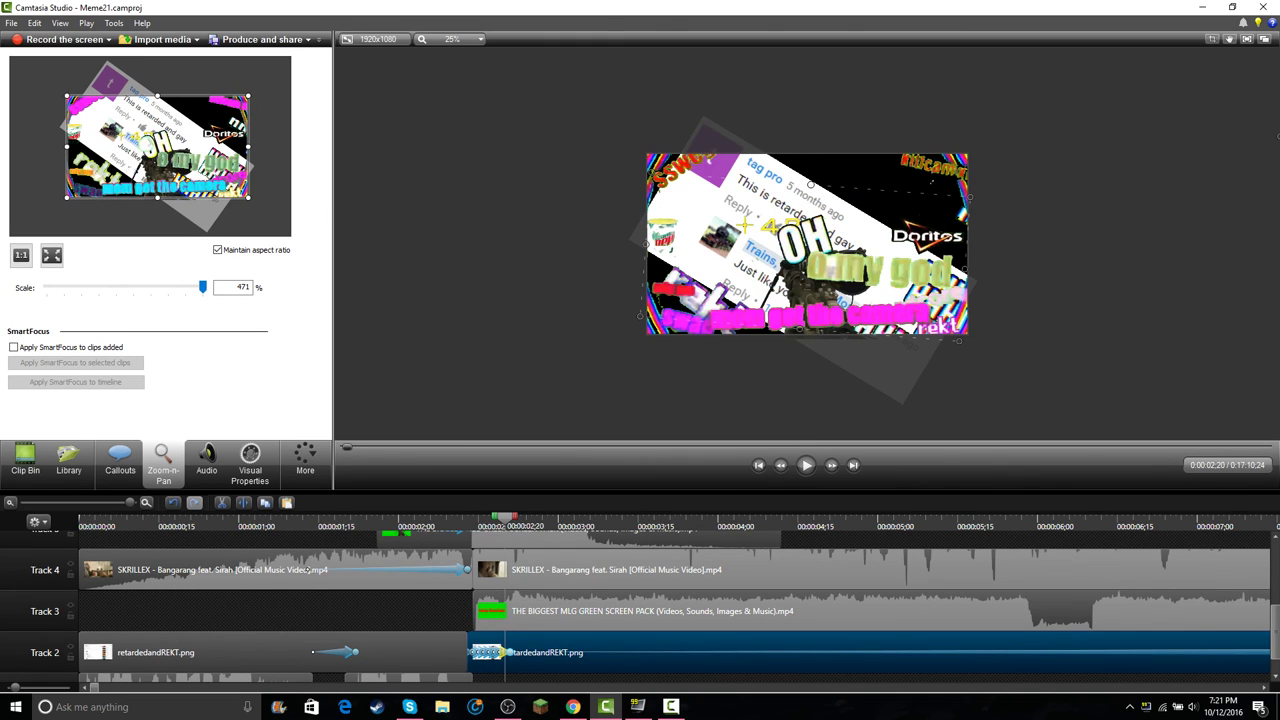
key(ctrl+Right)
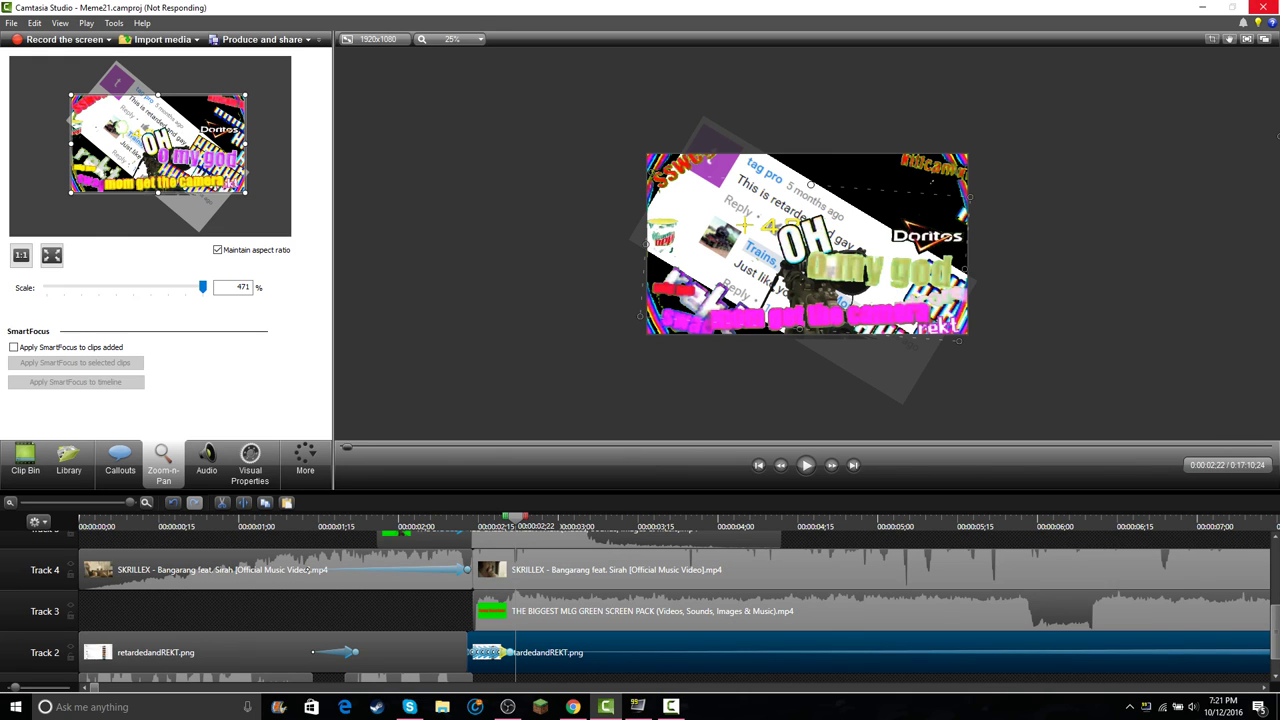
- Switch to Skype, close the conversation's find bar, and go on to the live stream dashboard in Chrome
click(410, 707)
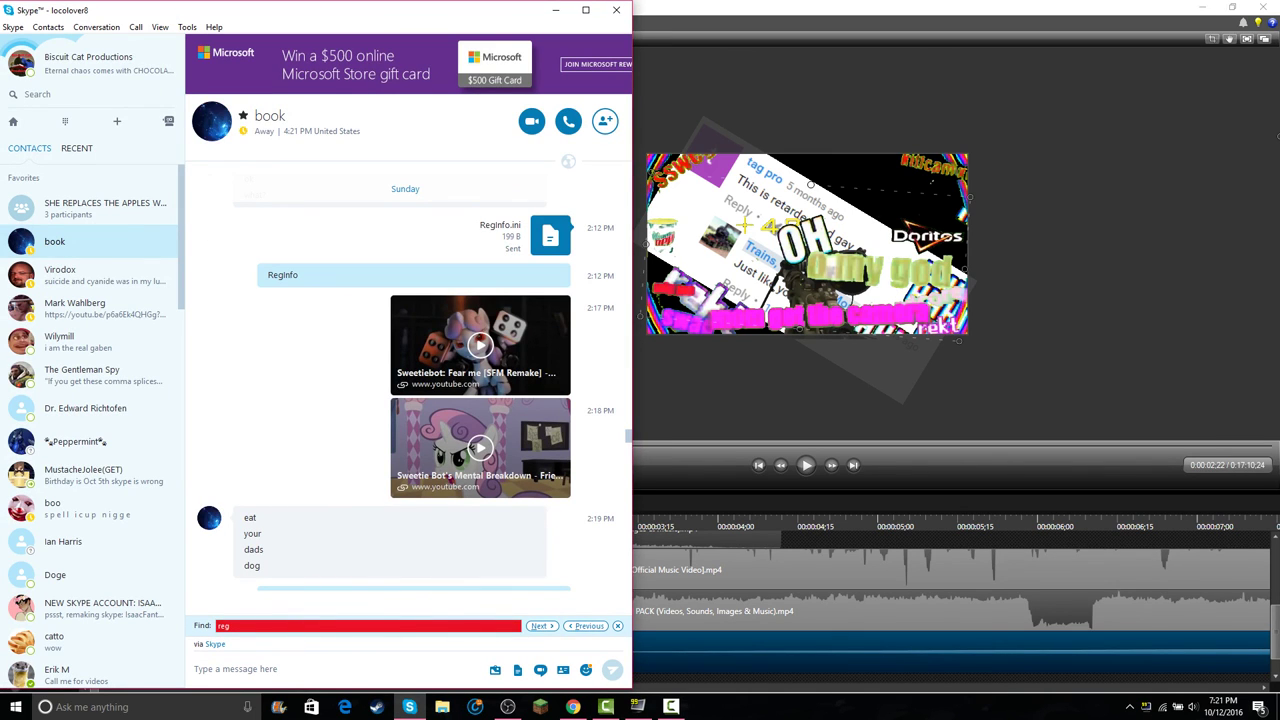
key(Escape)
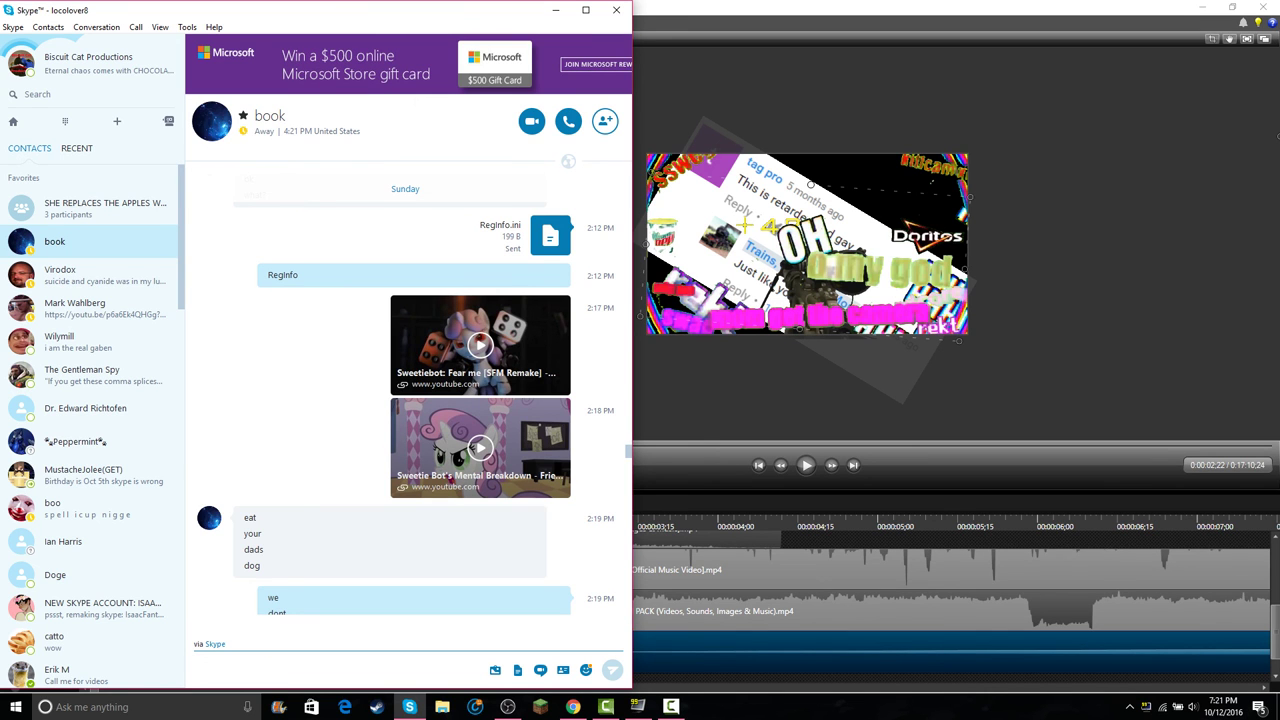
key(alt+Tab)
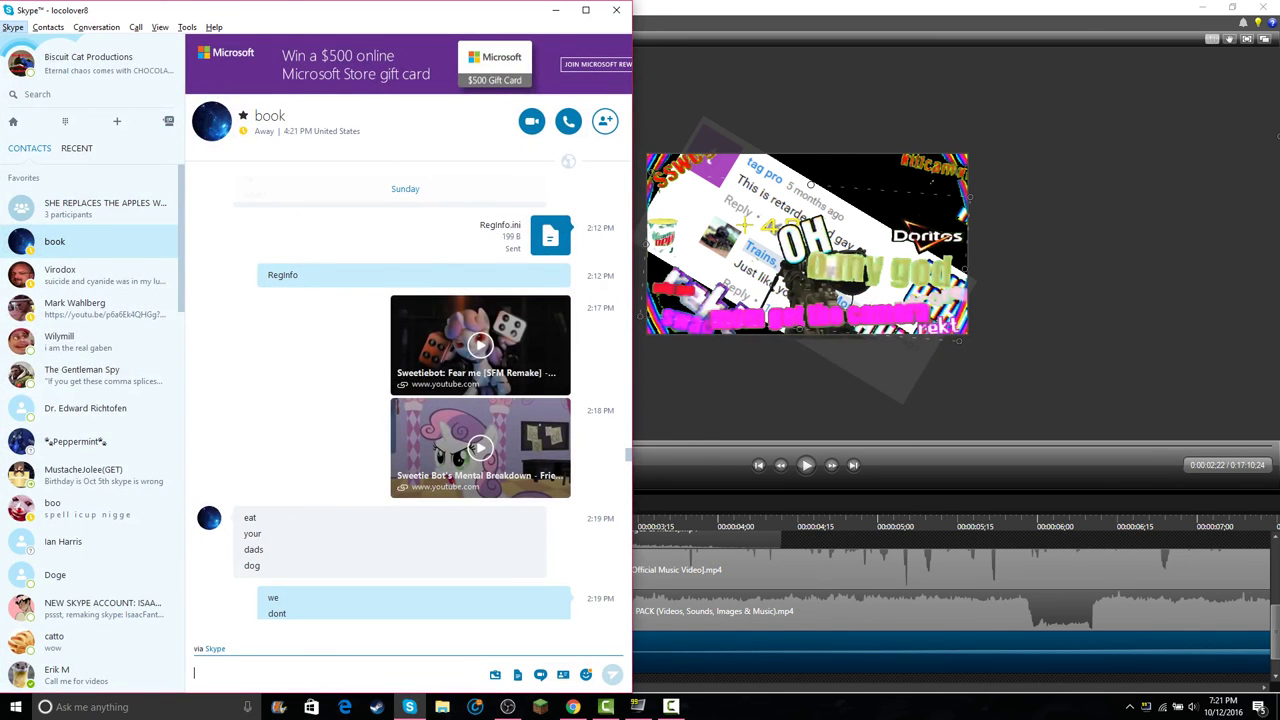
key(alt+Tab)
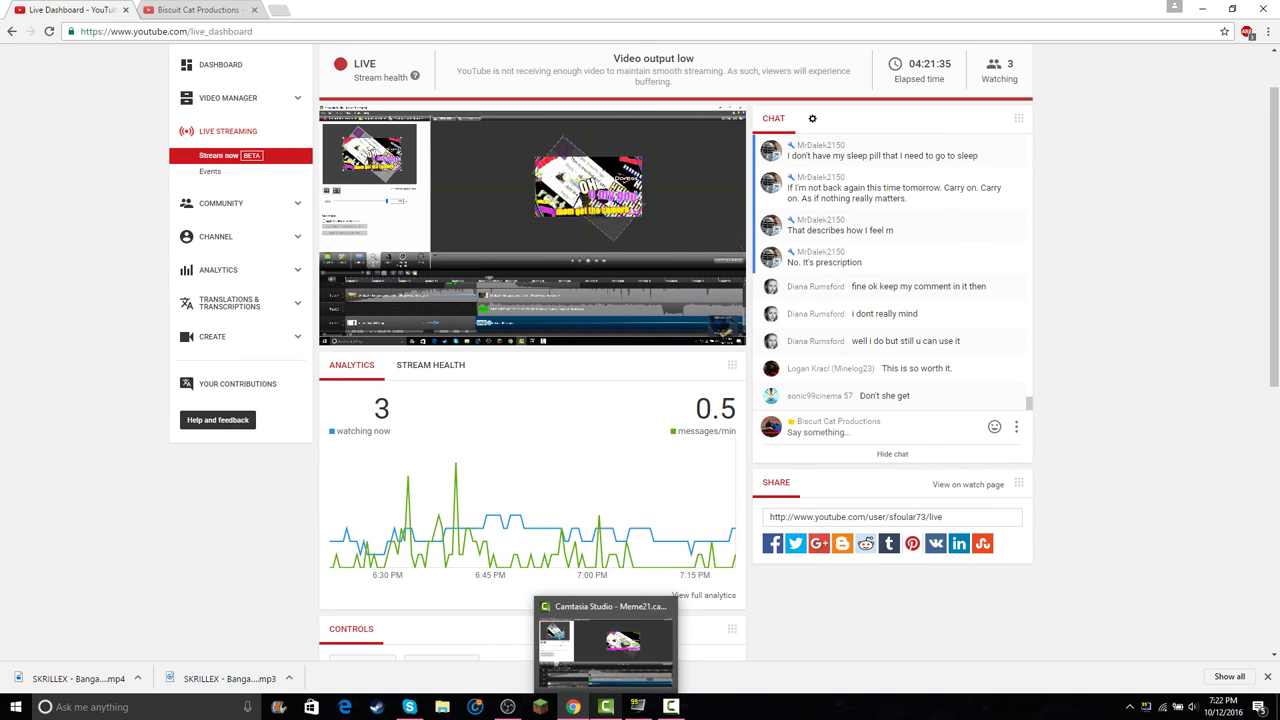
- Try to relaunch Camtasia Studio, dismissing the software key warning and the evaluation window
click(605, 707)
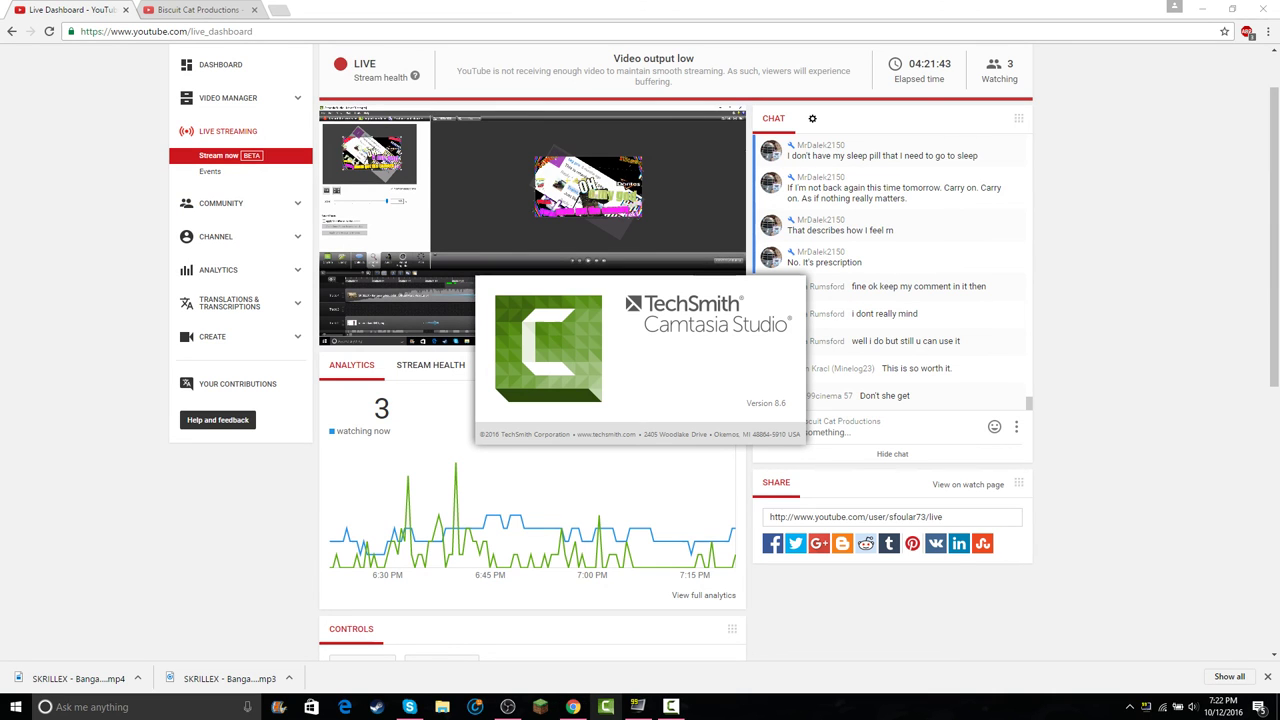
click(775, 416)
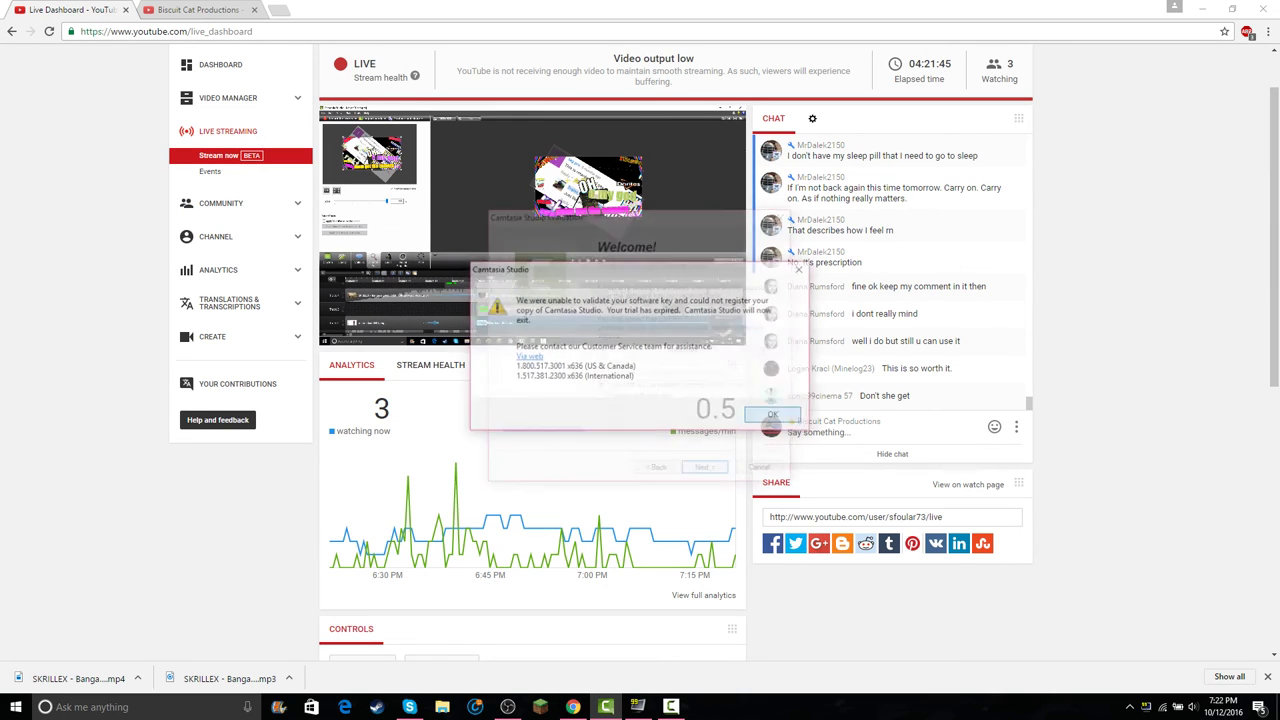
click(765, 472)
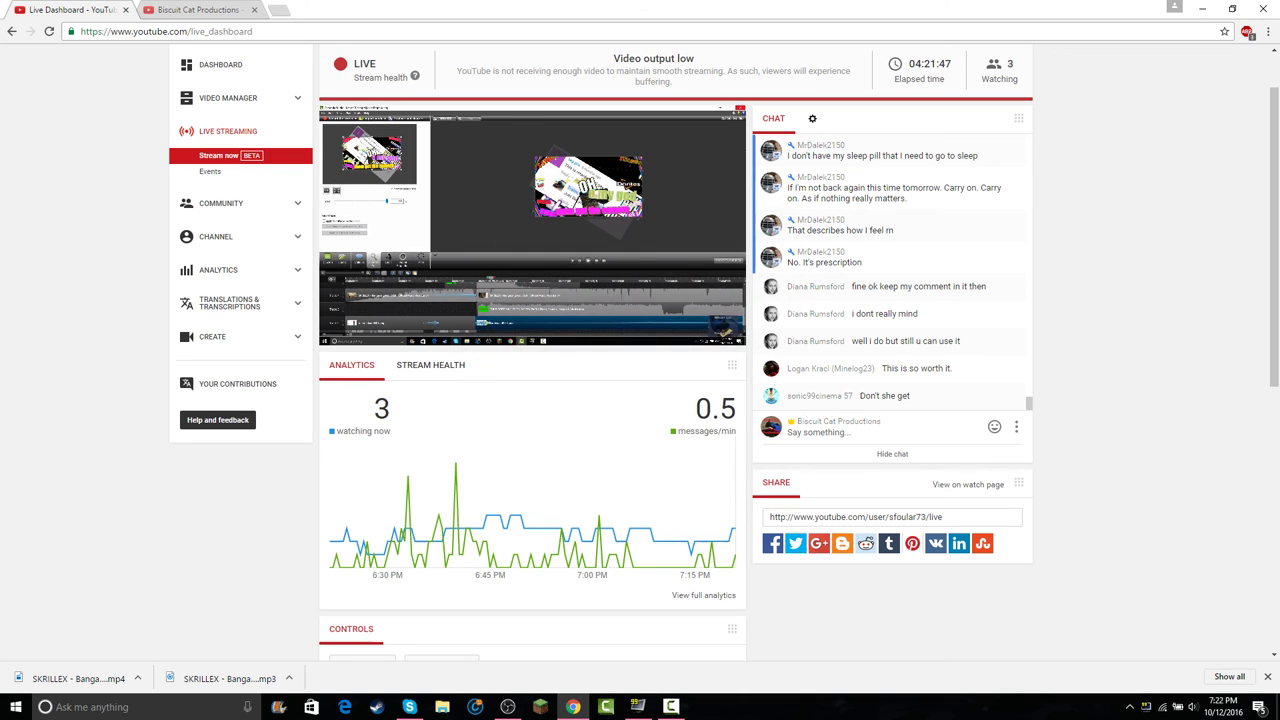